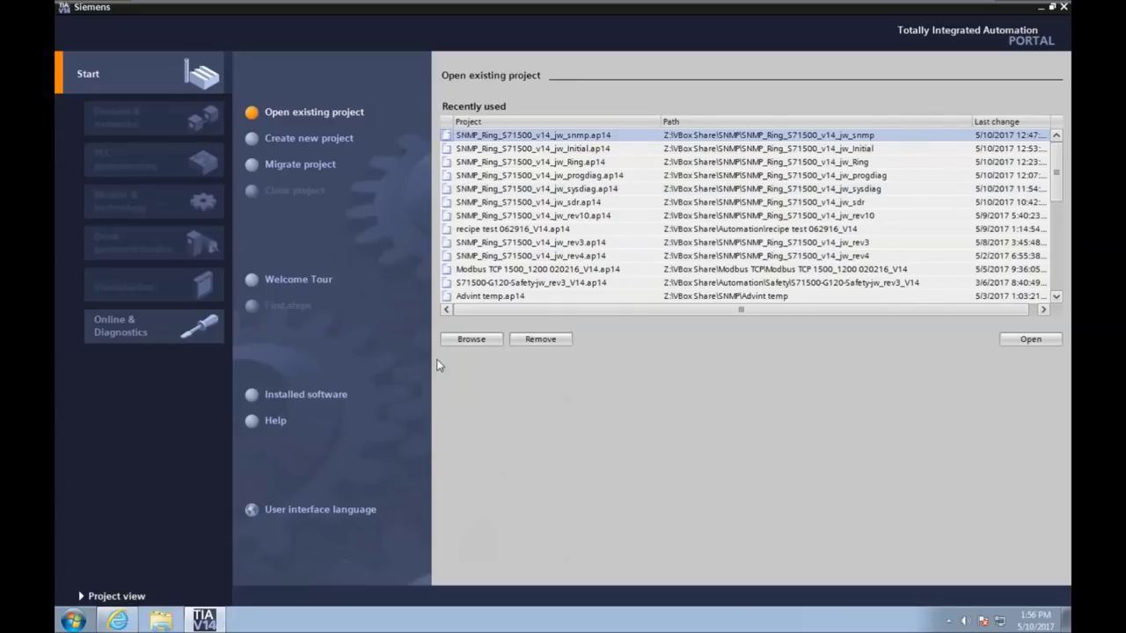
# Step: Create a new project named "webinar 1" and open it in the project view
pyautogui.click(322, 147)
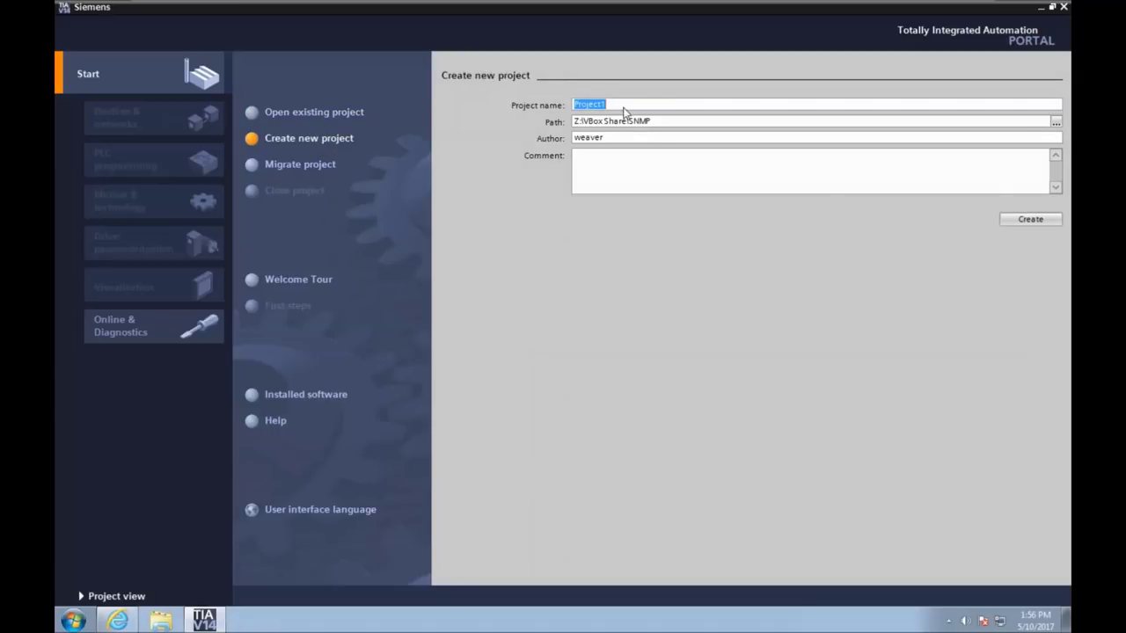
pyautogui.write('webinar 1')
pyautogui.press('Return')
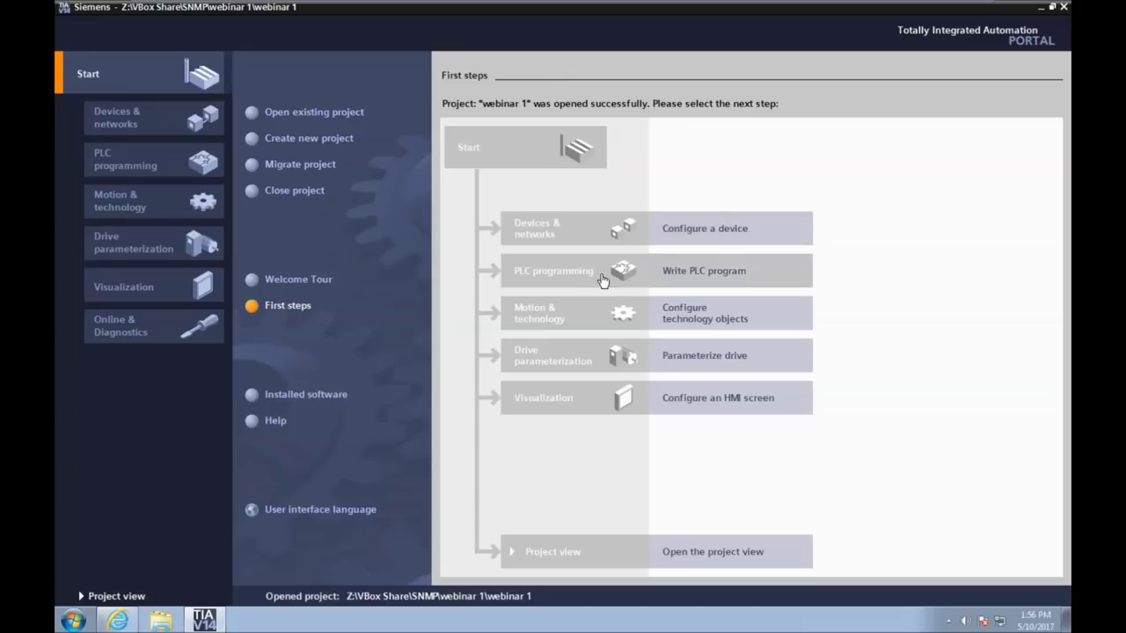
pyautogui.click(117, 597)
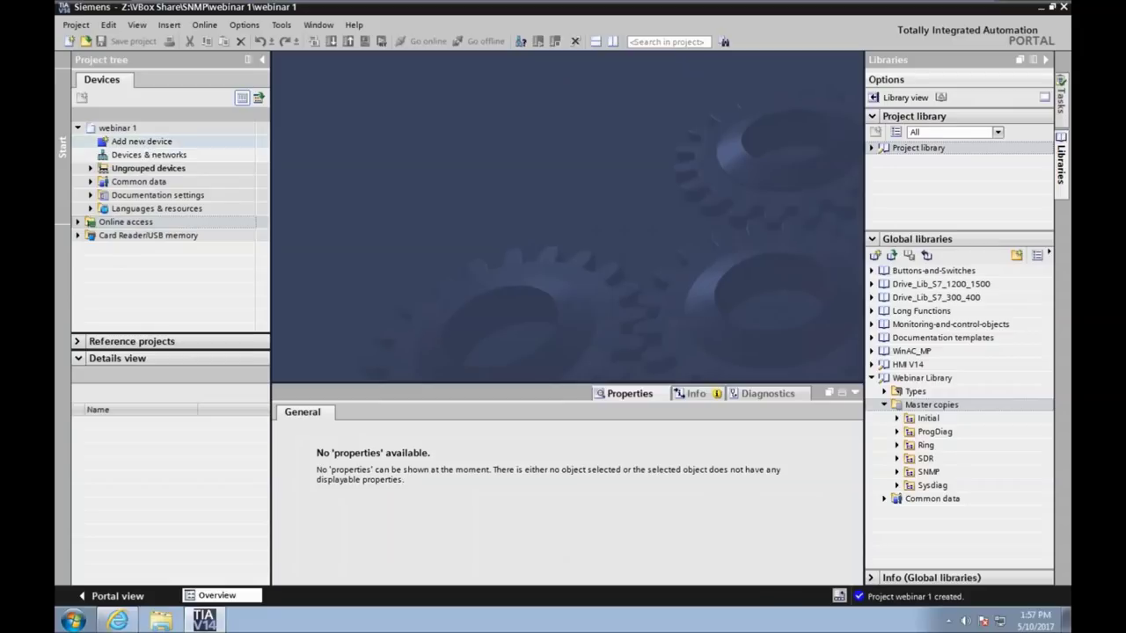
pyautogui.click(141, 142)
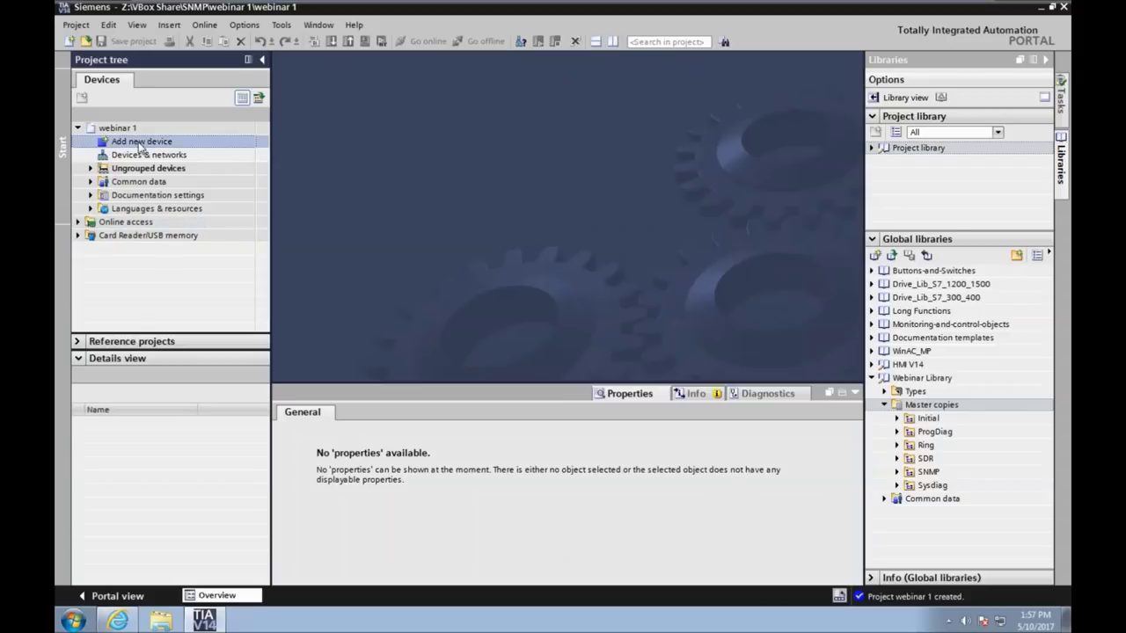
pyautogui.doubleClick(141, 144)
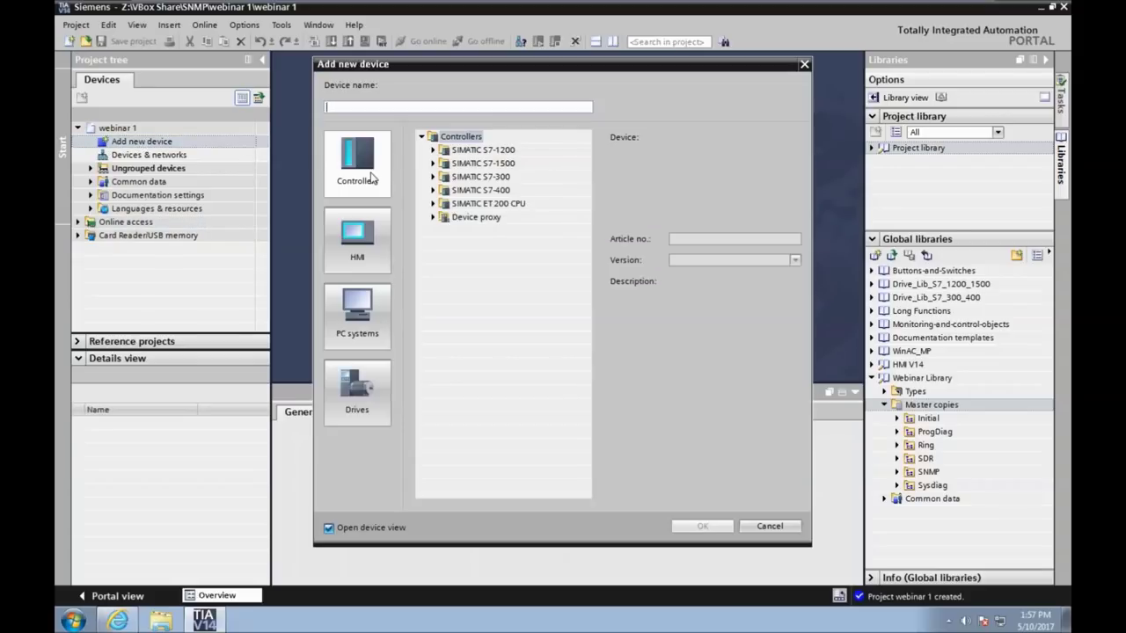
pyautogui.click(433, 165)
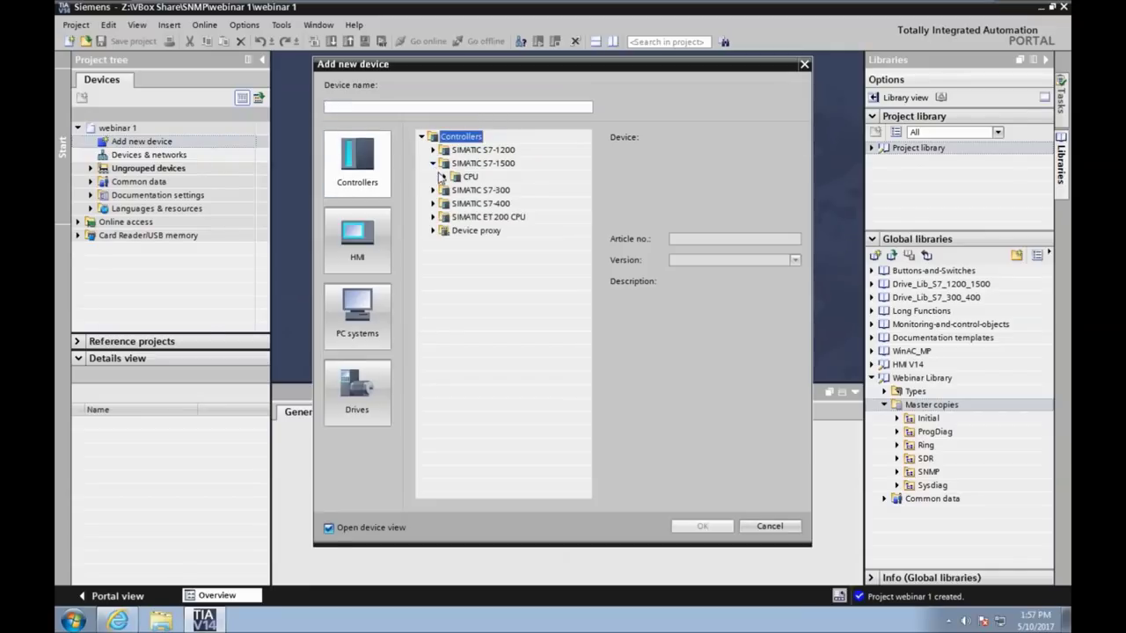
pyautogui.click(445, 177)
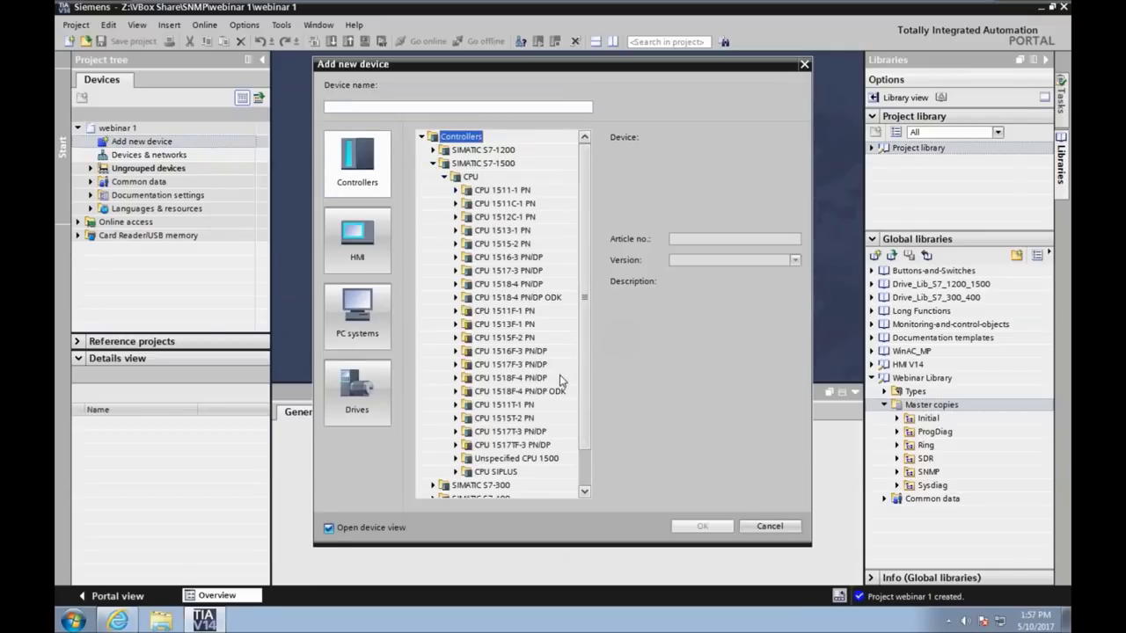
pyautogui.click(457, 419)
pyautogui.click(528, 432)
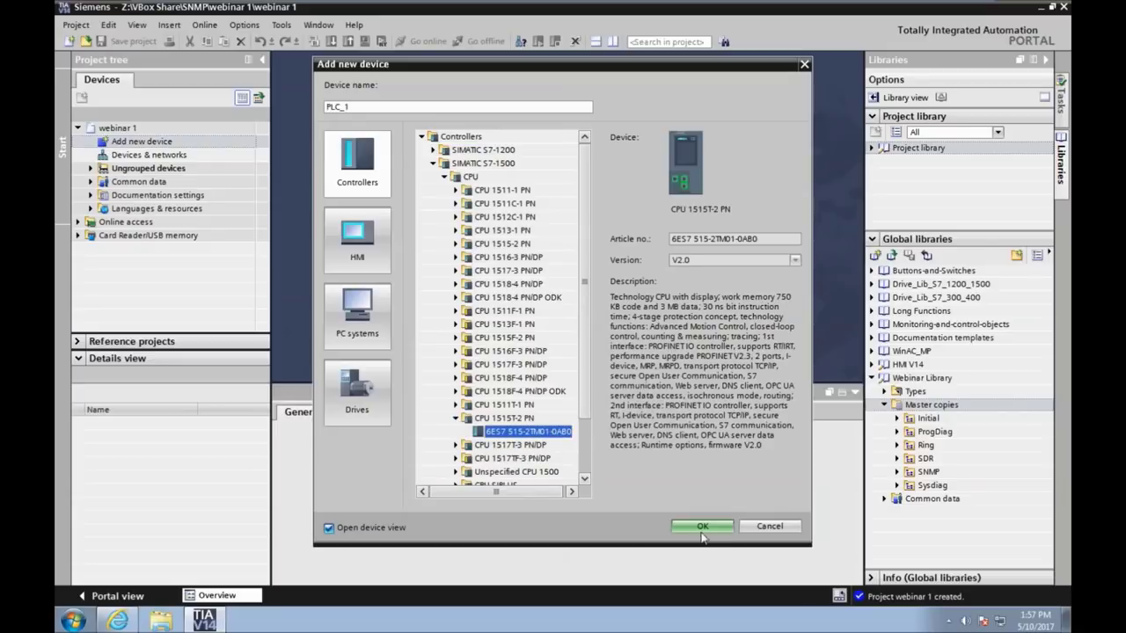
pyautogui.click(703, 527)
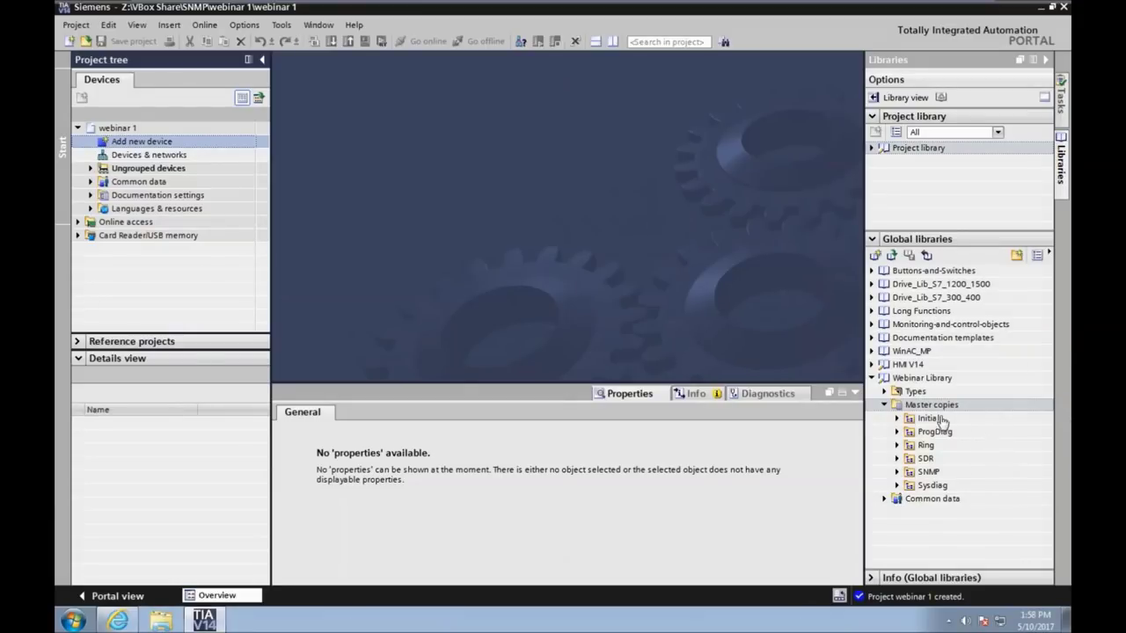
# Step: Insert the 1515t_jw, HMI_1 and et200sp-node master copies from the Webinar Library's Initial folder into the project's network view
pyautogui.click(897, 419)
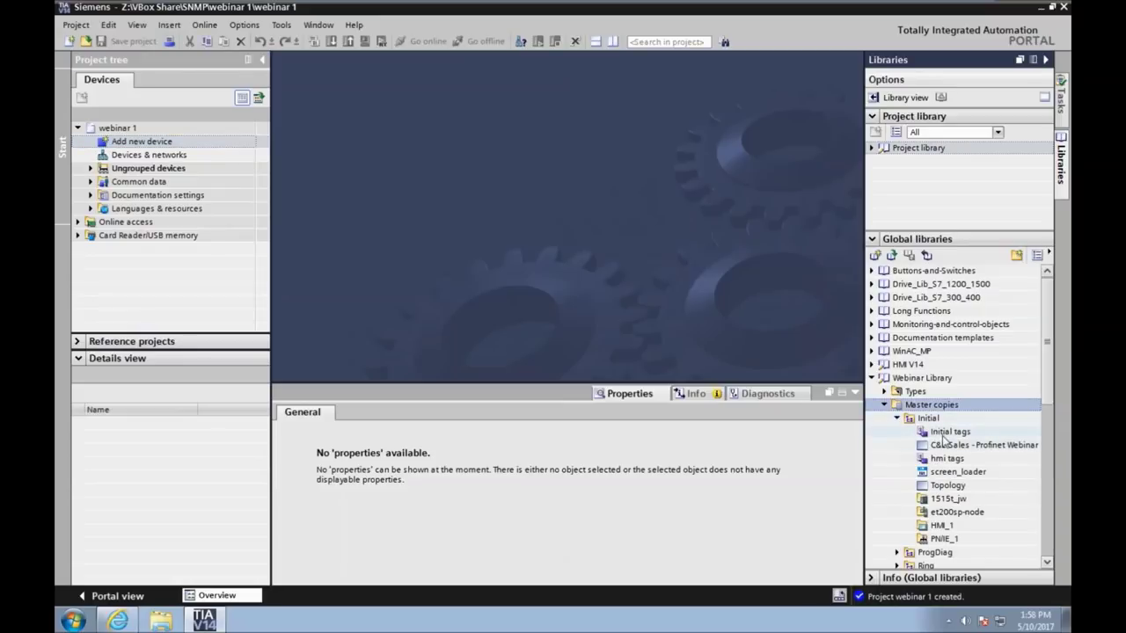
pyautogui.click(139, 155)
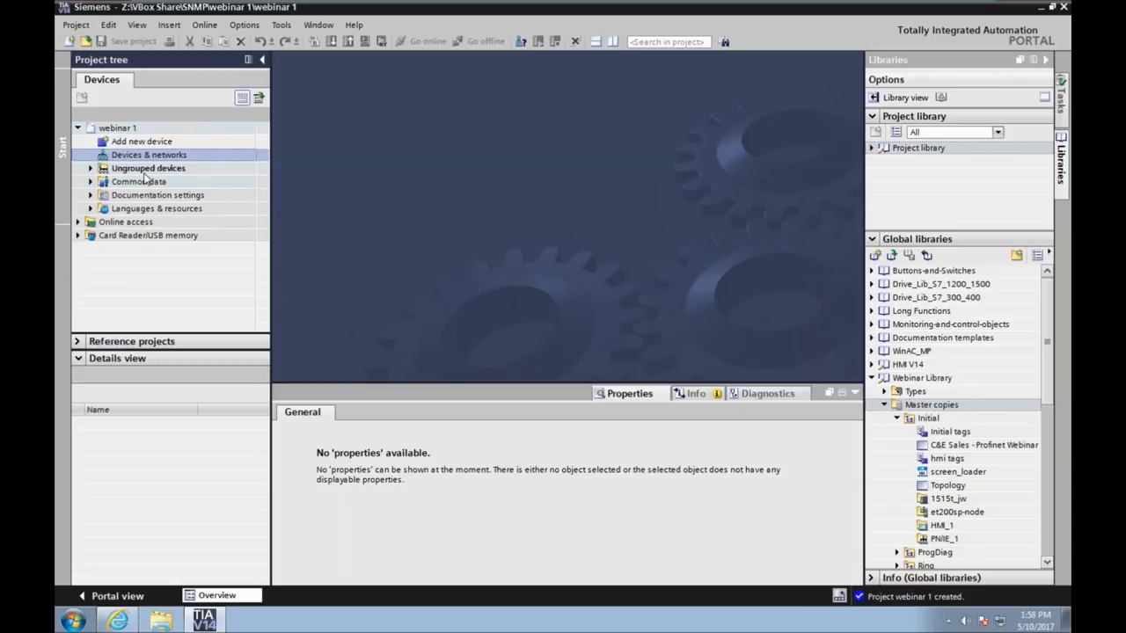
pyautogui.doubleClick(148, 156)
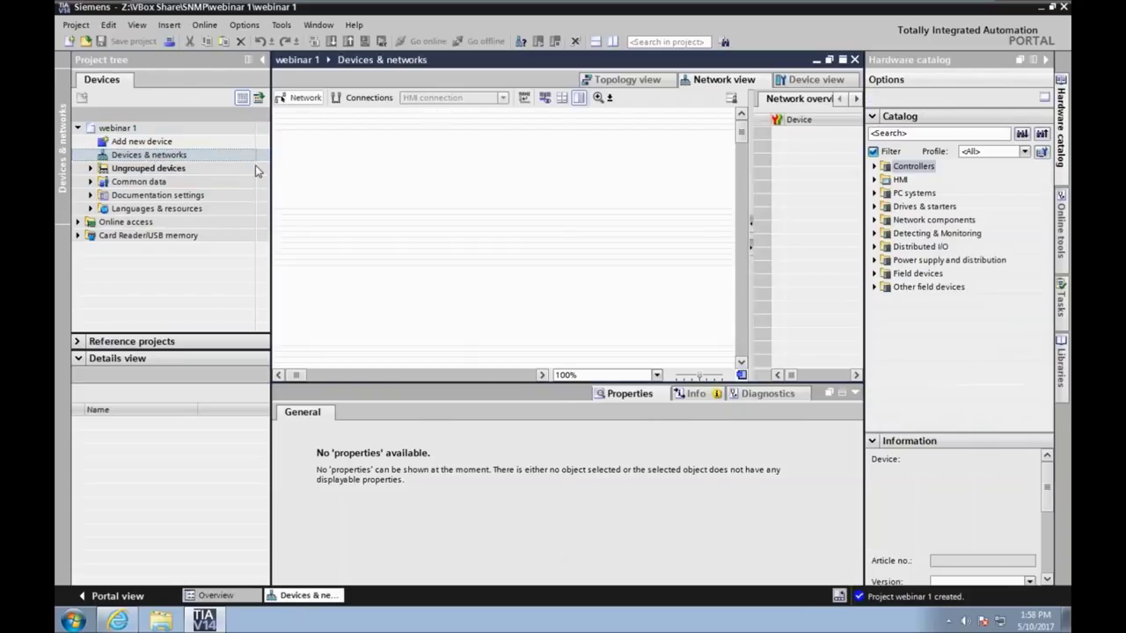
pyautogui.click(1063, 360)
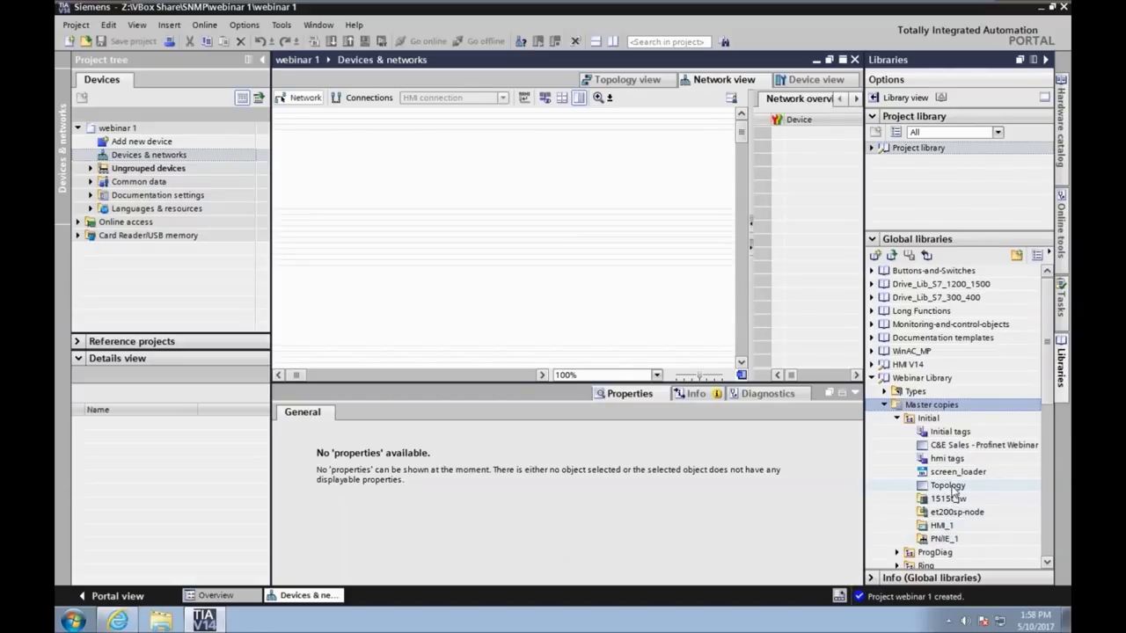
pyautogui.moveTo(956, 499); pyautogui.dragTo(352, 169)
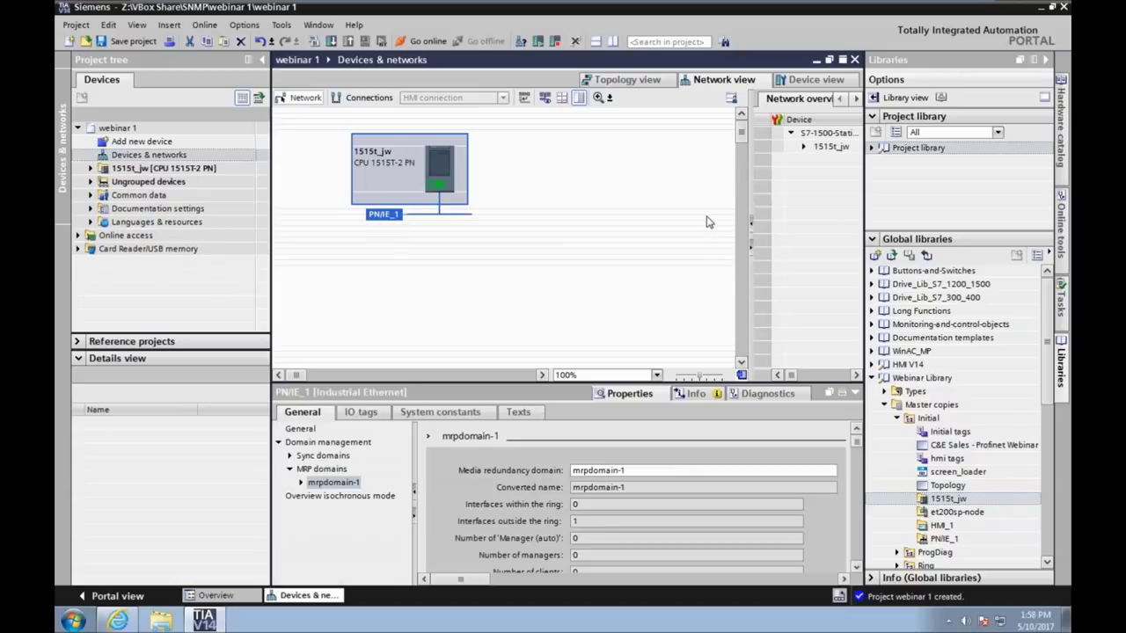
pyautogui.moveTo(932, 527); pyautogui.dragTo(393, 290)
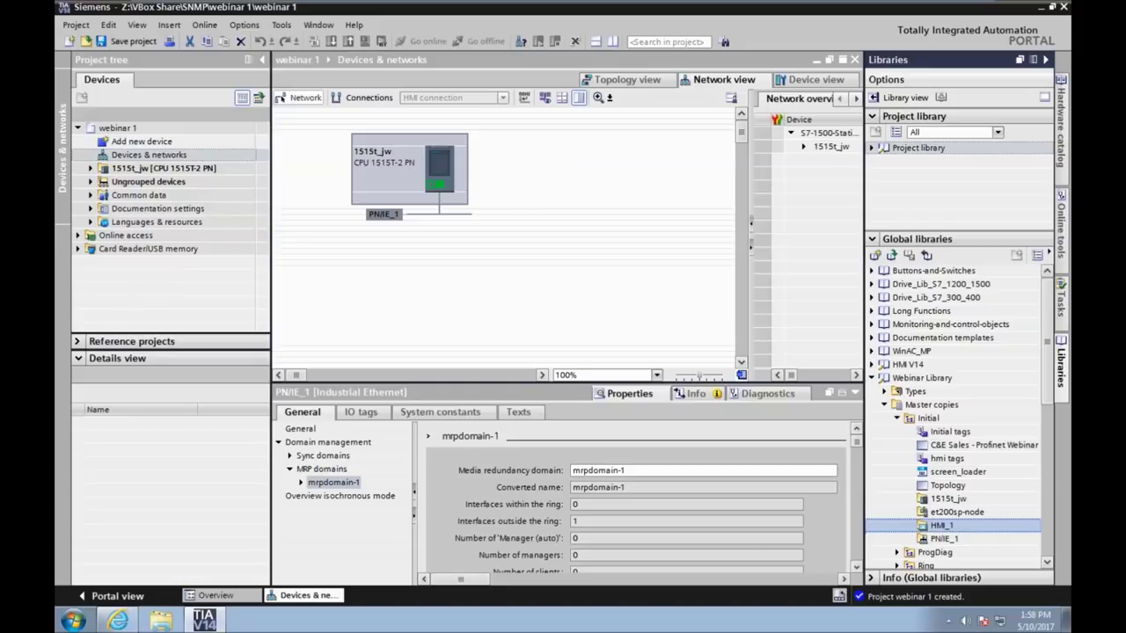
pyautogui.moveTo(957, 512); pyautogui.dragTo(620, 178)
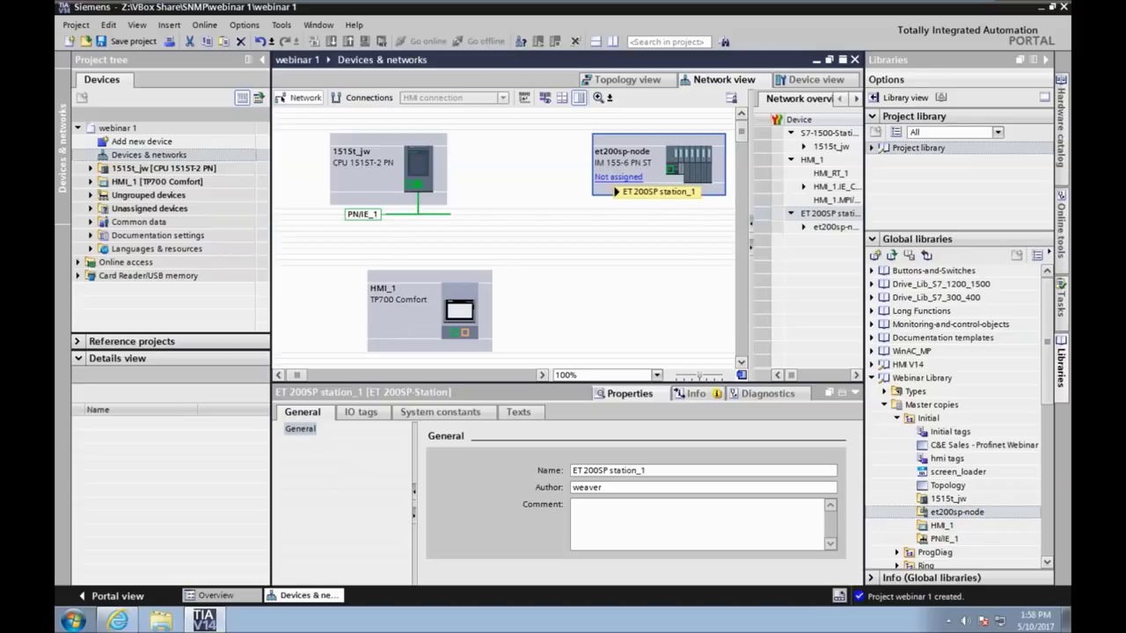
pyautogui.click(92, 169)
pyautogui.click(91, 169)
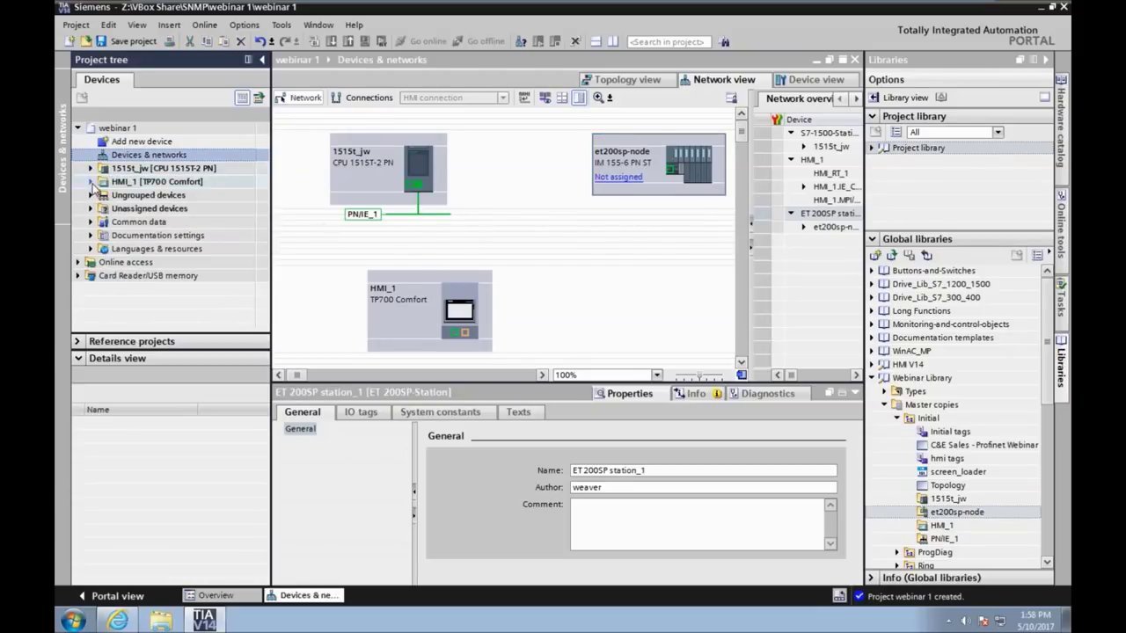
# Step: Connect HMI_1's PROFINET interface to the PN/IE_1 subnet of 1515t_jw and check the devices' network addresses
pyautogui.click(456, 332)
pyautogui.moveTo(456, 333)
pyautogui.mouseDown()
pyautogui.moveTo(445, 247)
pyautogui.moveTo(419, 213)
pyautogui.mouseUp()
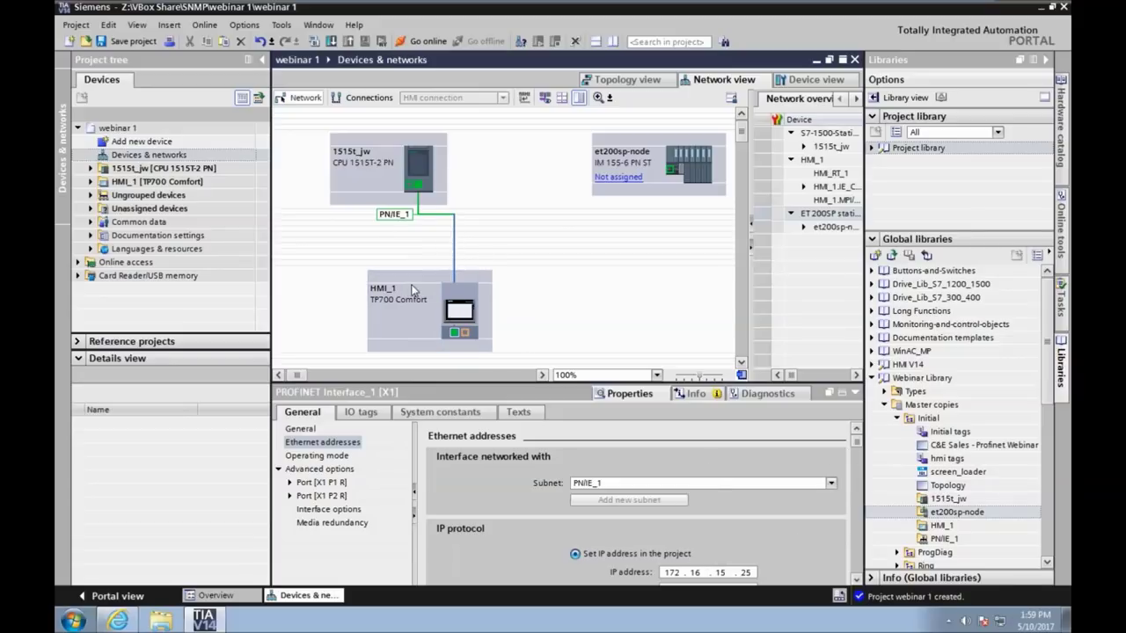
pyautogui.click(547, 99)
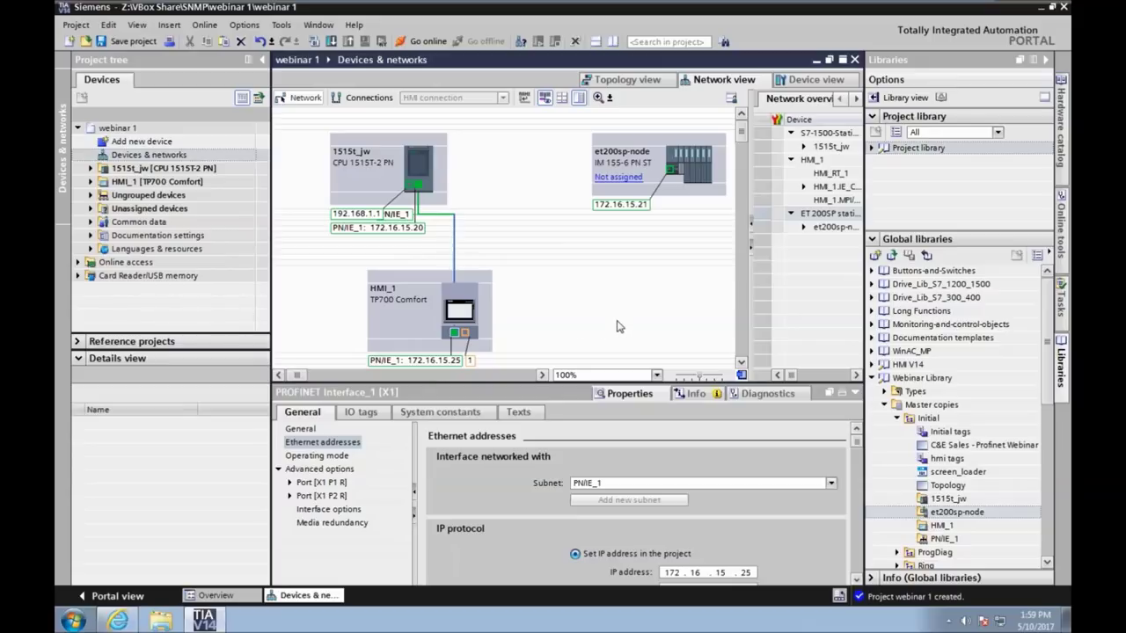
pyautogui.click(545, 99)
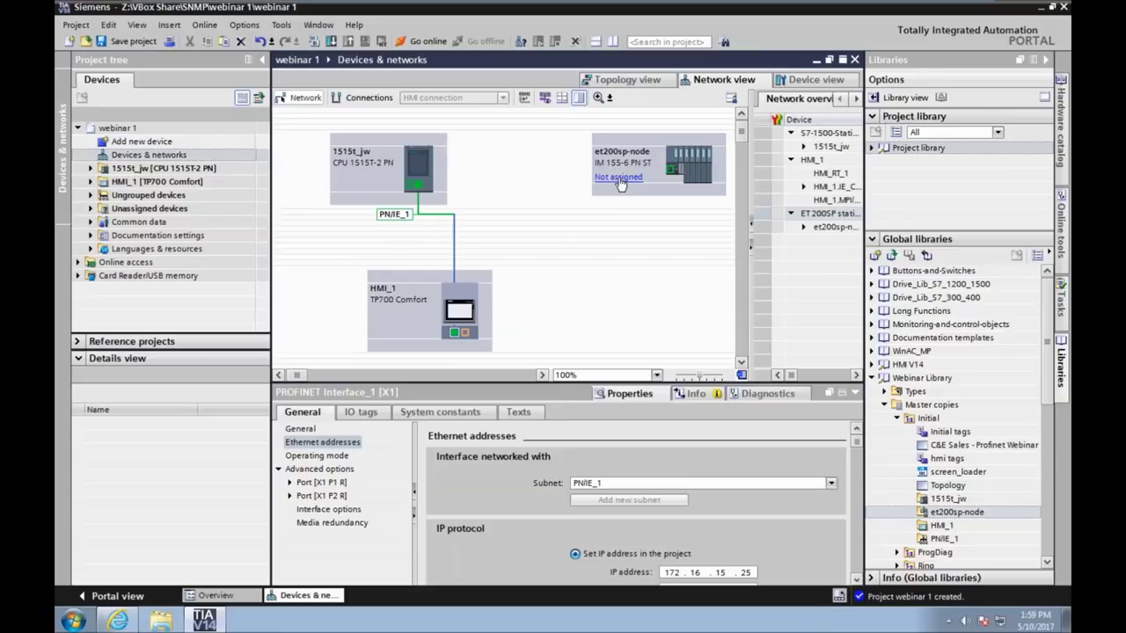
# Step: Move et200sp-node closer to the PLC and assign it to the IO controller interface 1515t_jw.PROFINET-Schnittstelle_1
pyautogui.moveTo(653, 149); pyautogui.dragTo(573, 154)
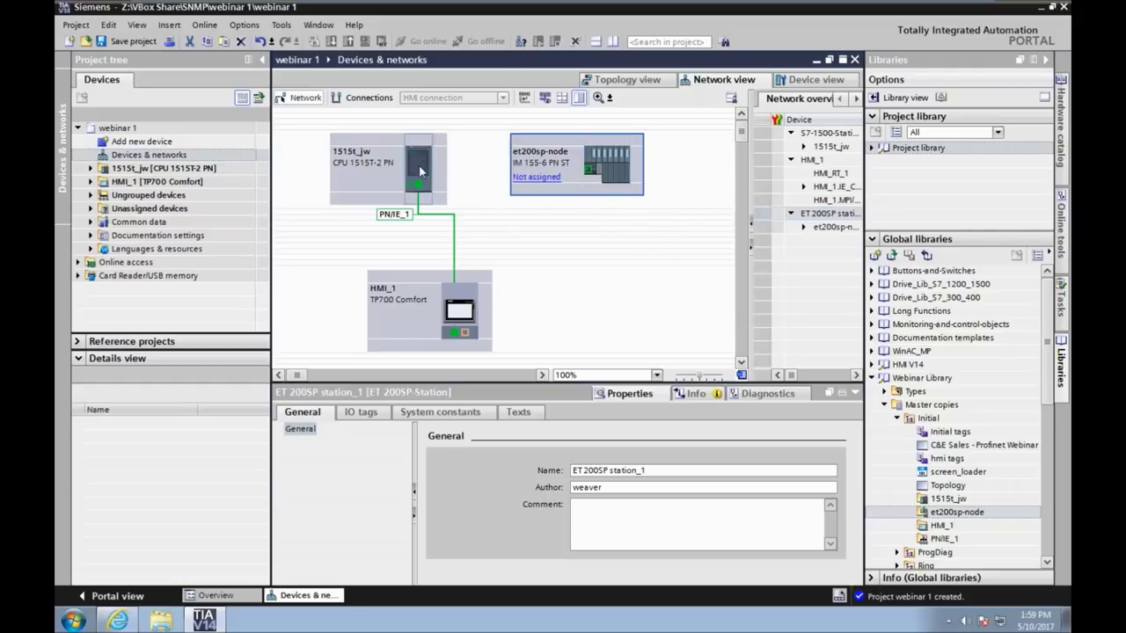
pyautogui.click(549, 179)
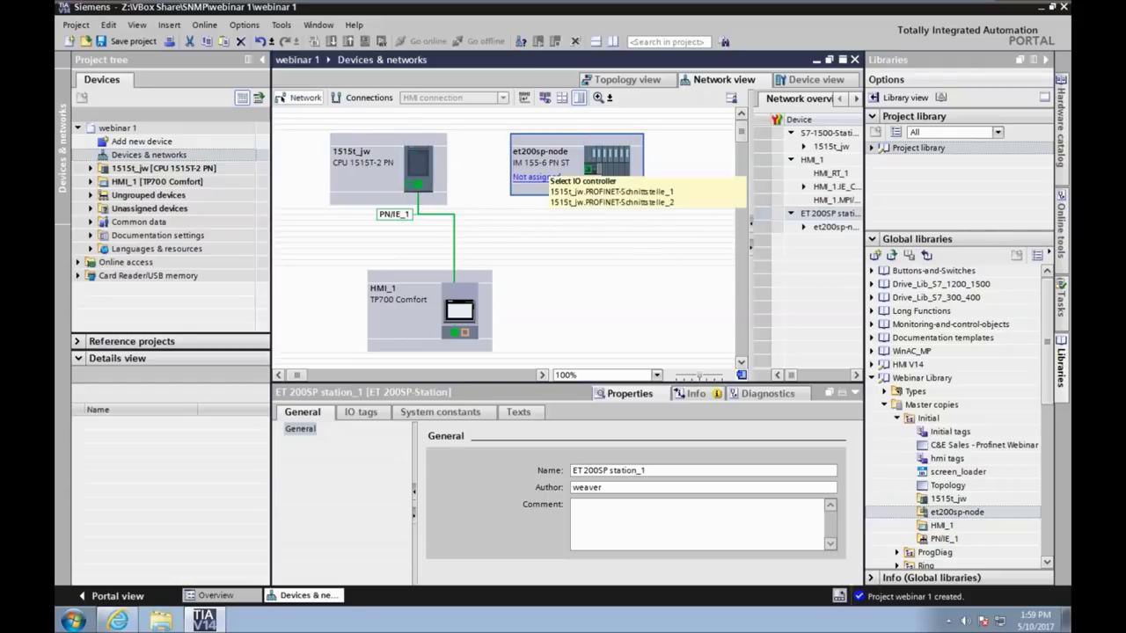
pyautogui.click(634, 192)
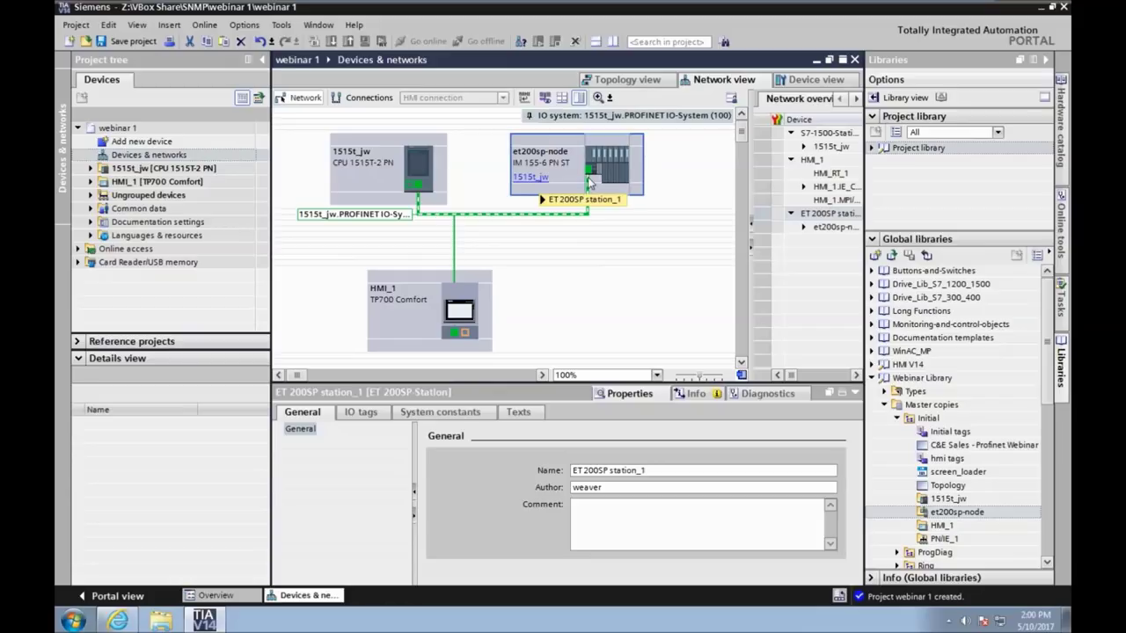
pyautogui.click(413, 216)
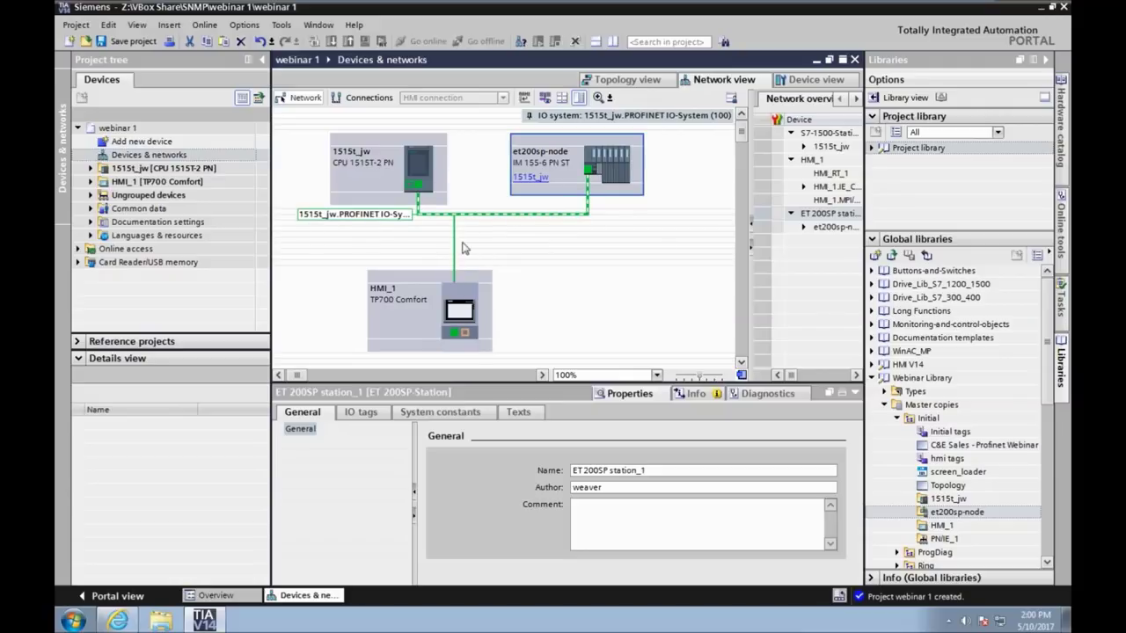
pyautogui.moveTo(455, 275); pyautogui.dragTo(455, 278)
pyautogui.click(452, 219)
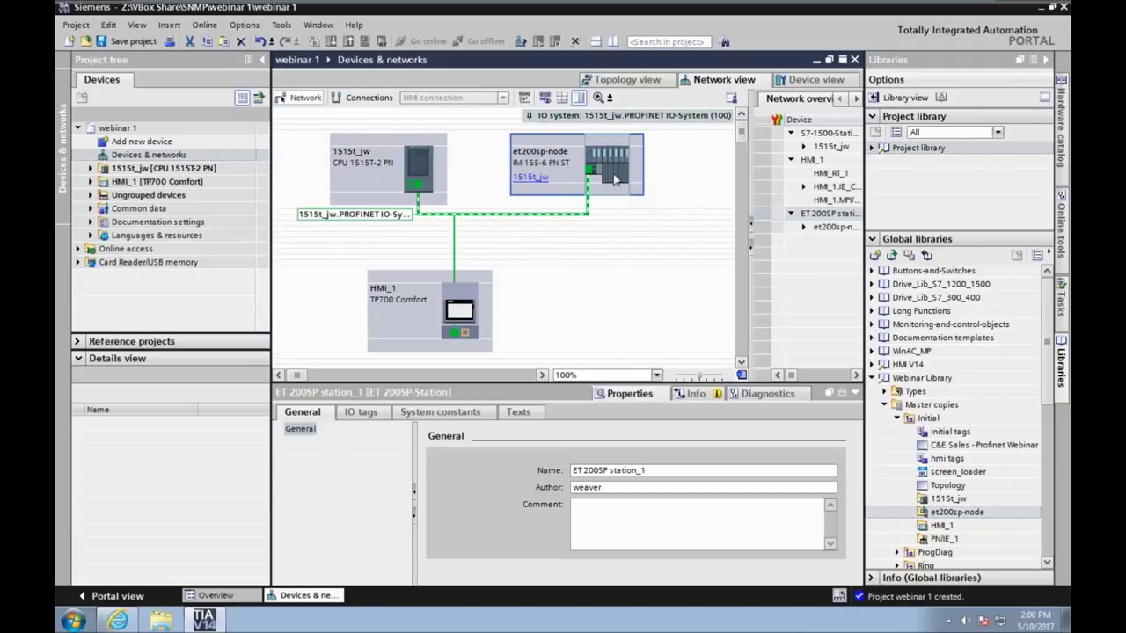
# Step: Examine the et200sp-node rack and its modules' slots and I/O addresses in the device overview
pyautogui.doubleClick(614, 179)
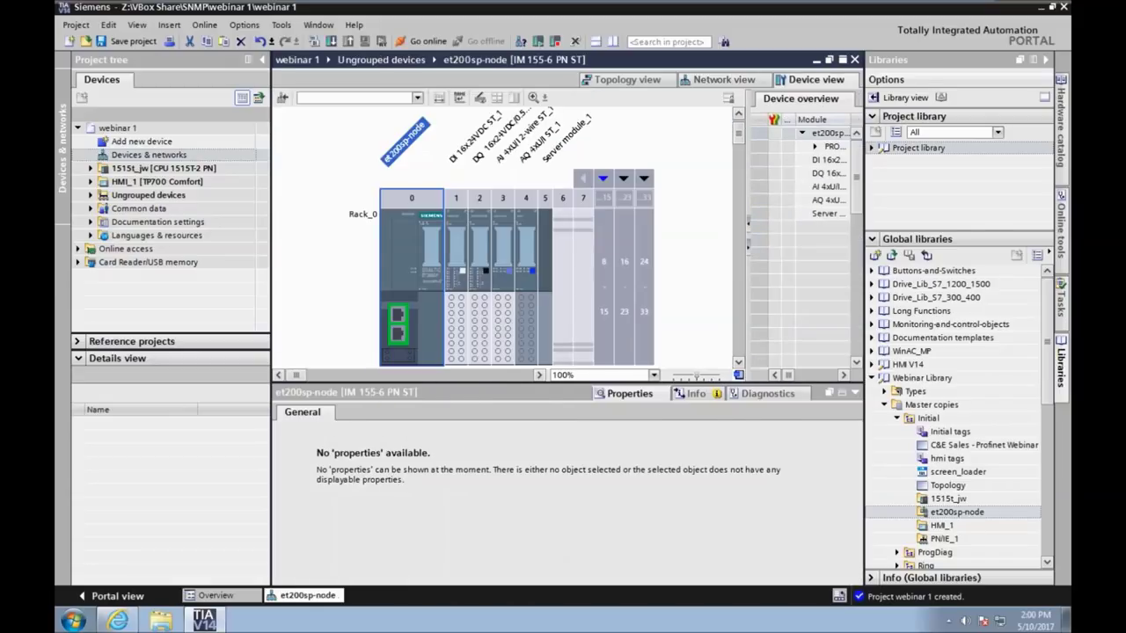
pyautogui.click(739, 362)
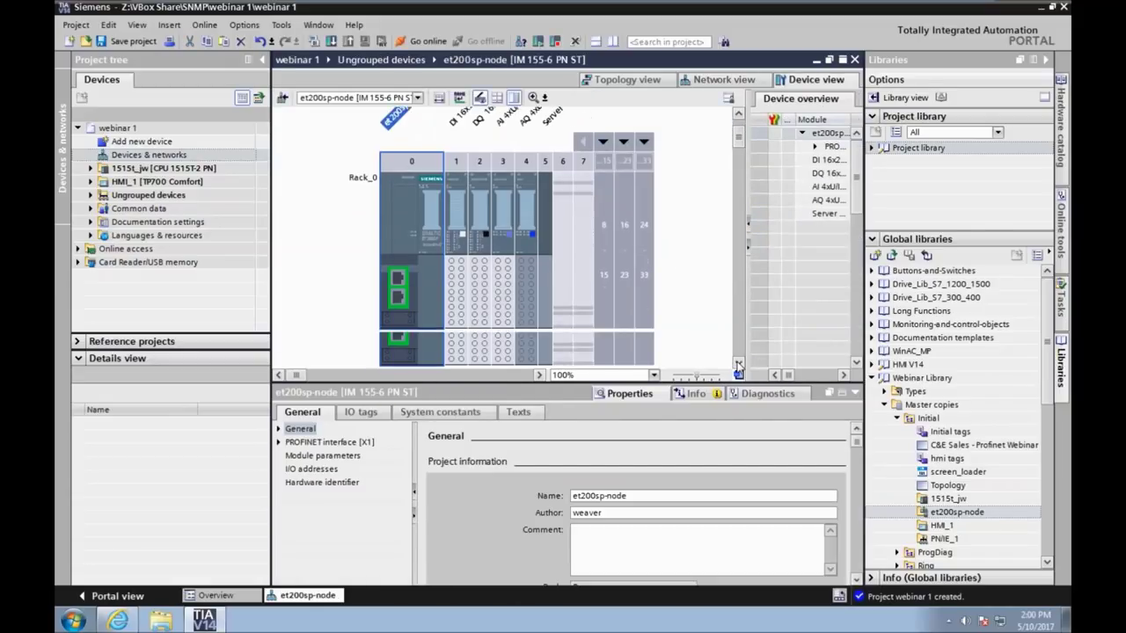
pyautogui.click(461, 205)
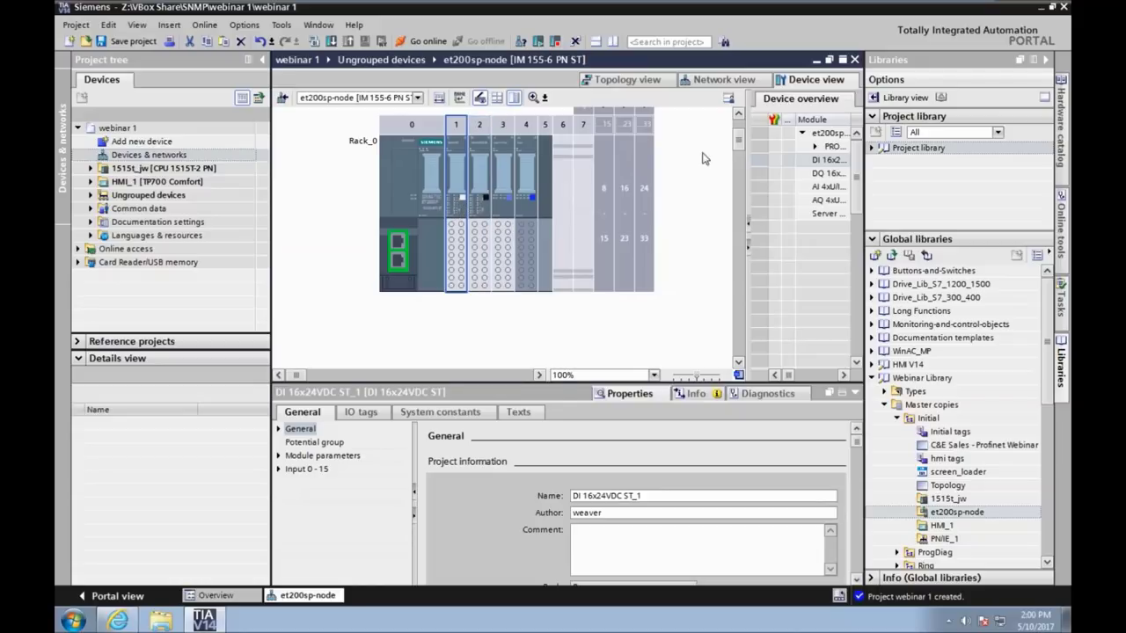
pyautogui.click(747, 220)
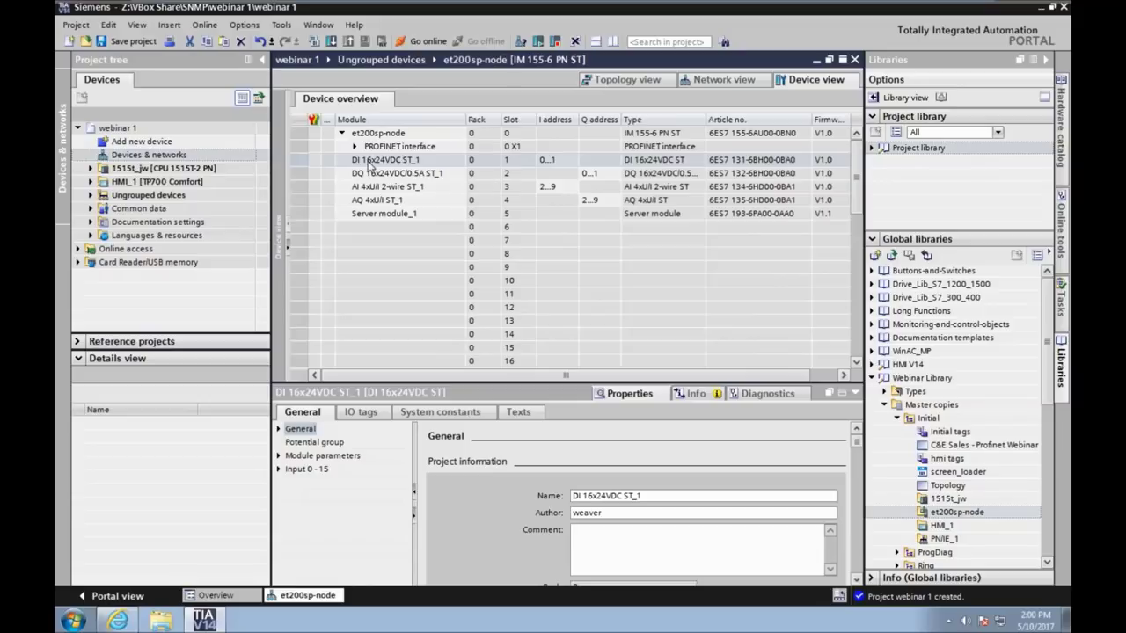
pyautogui.click(388, 214)
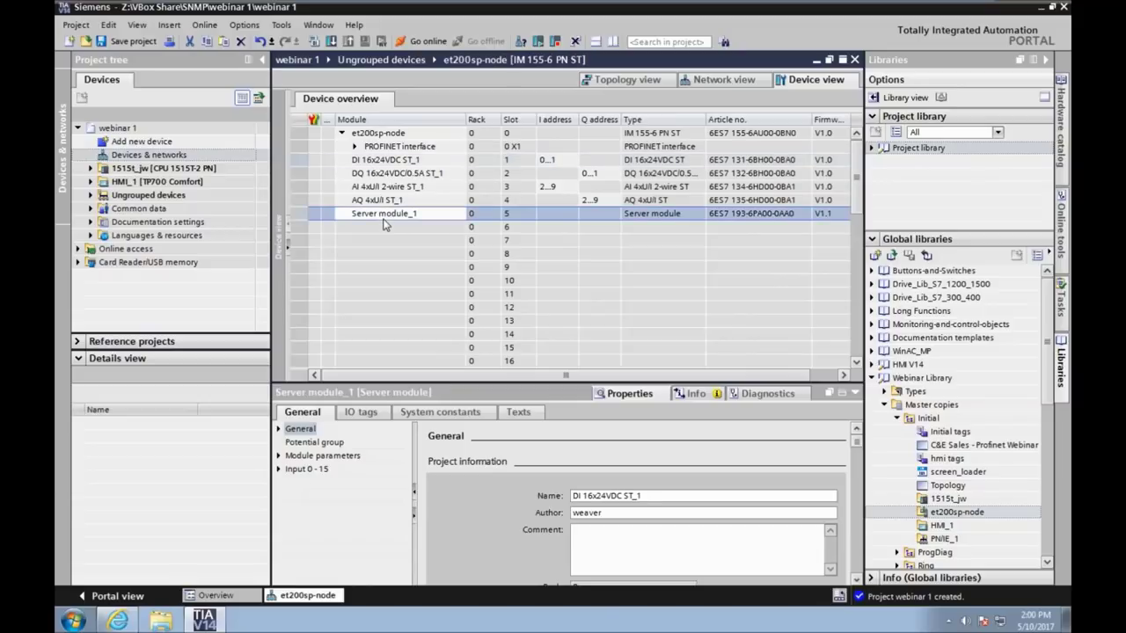
pyautogui.click(390, 174)
pyautogui.click(394, 187)
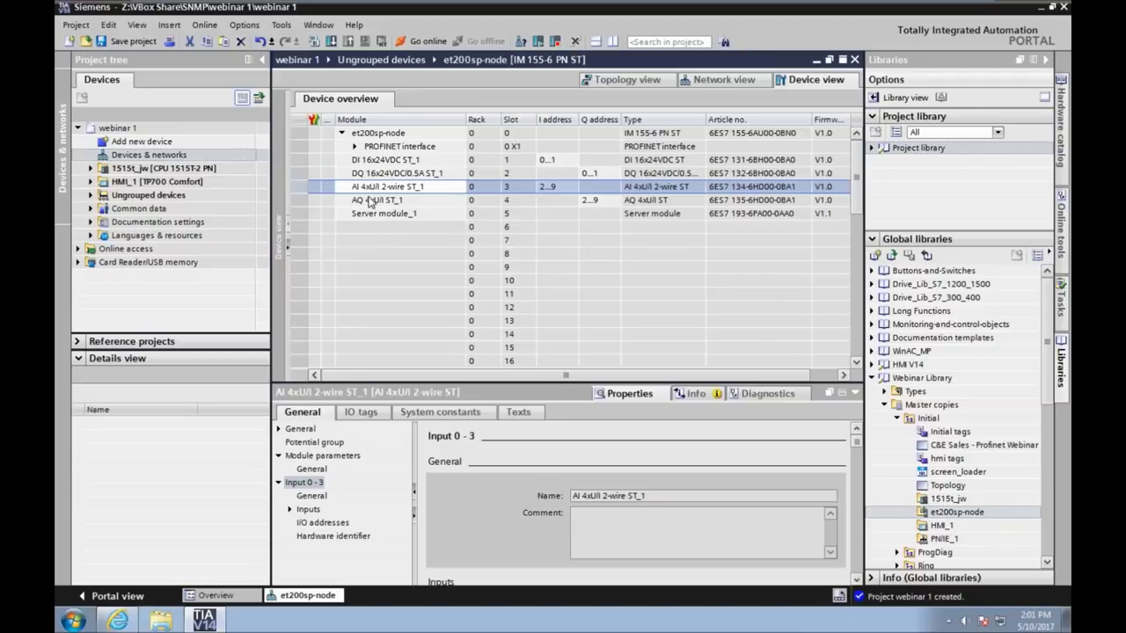
pyautogui.click(287, 248)
# Step: Move the server module in the et200sp-node rack to slot 6 and display the hardware catalog
pyautogui.click(542, 167)
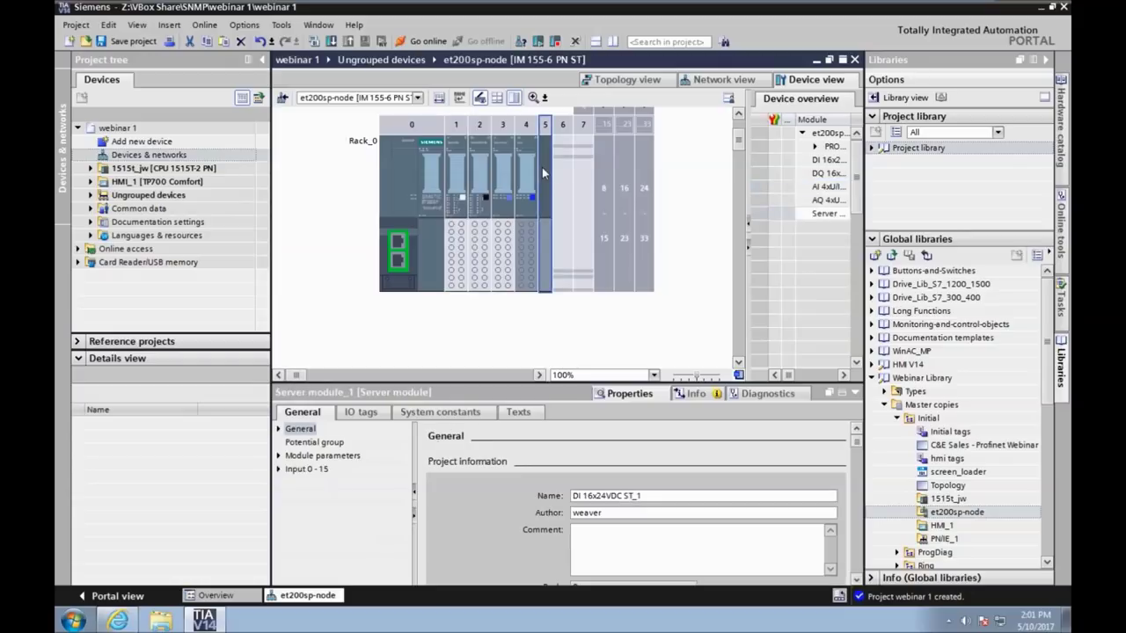
pyautogui.moveTo(560, 170); pyautogui.dragTo(563, 171)
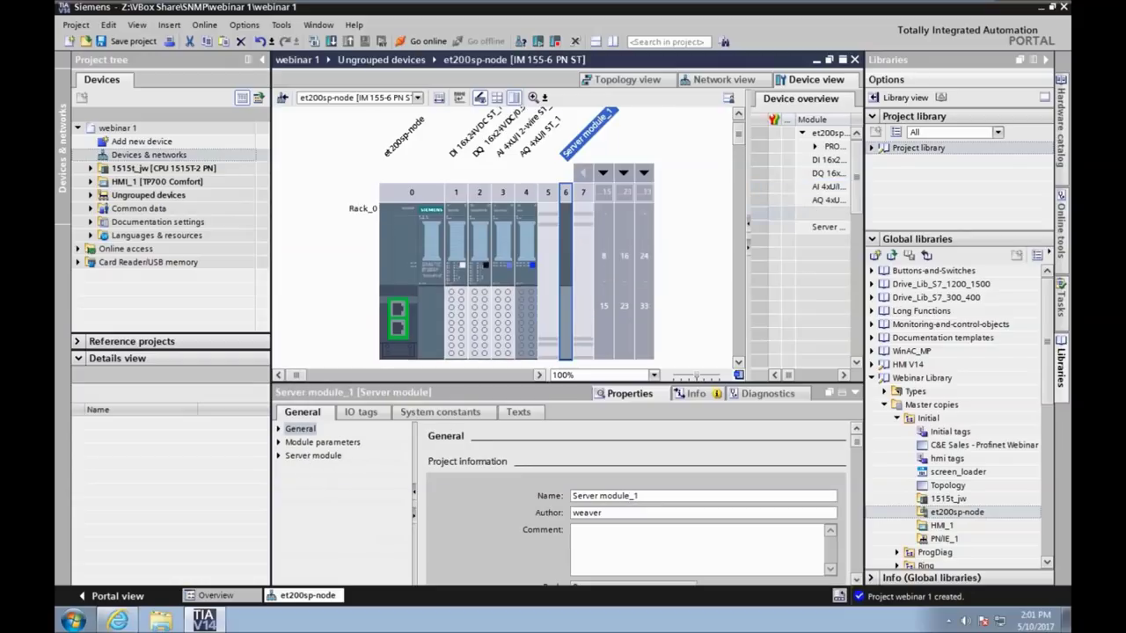
pyautogui.click(737, 364)
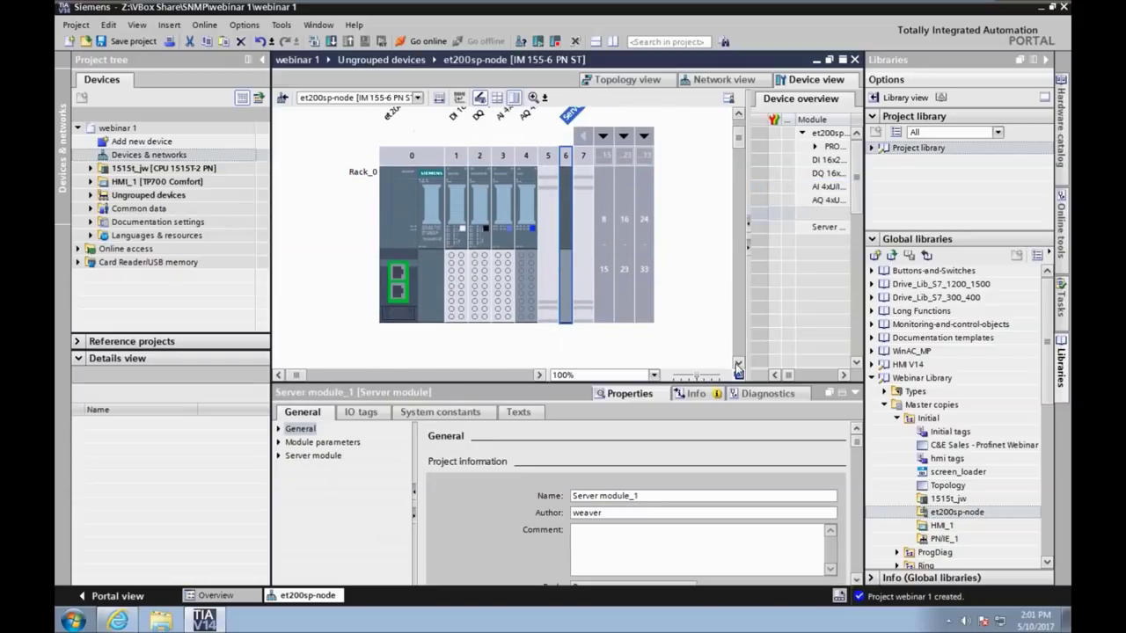
pyautogui.click(737, 365)
pyautogui.click(738, 115)
pyautogui.click(1062, 123)
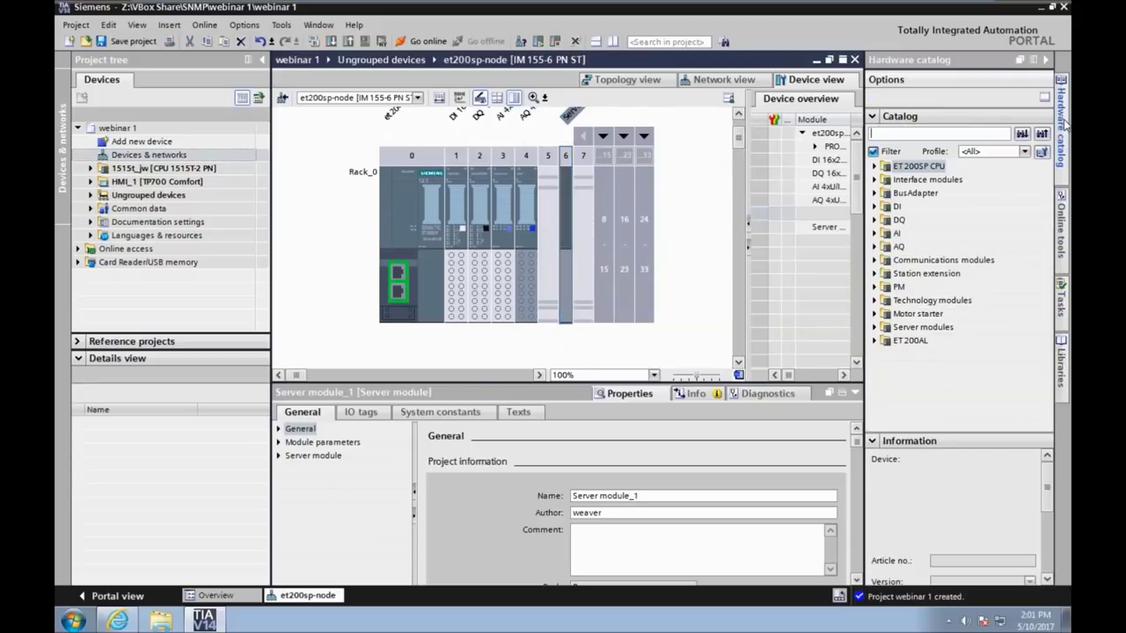
# Step: Add a DI 8x24VDC ST module, article 6ES7 131-6BF00-0BA0, to slot 5 of the et200sp-node rack
pyautogui.click(884, 207)
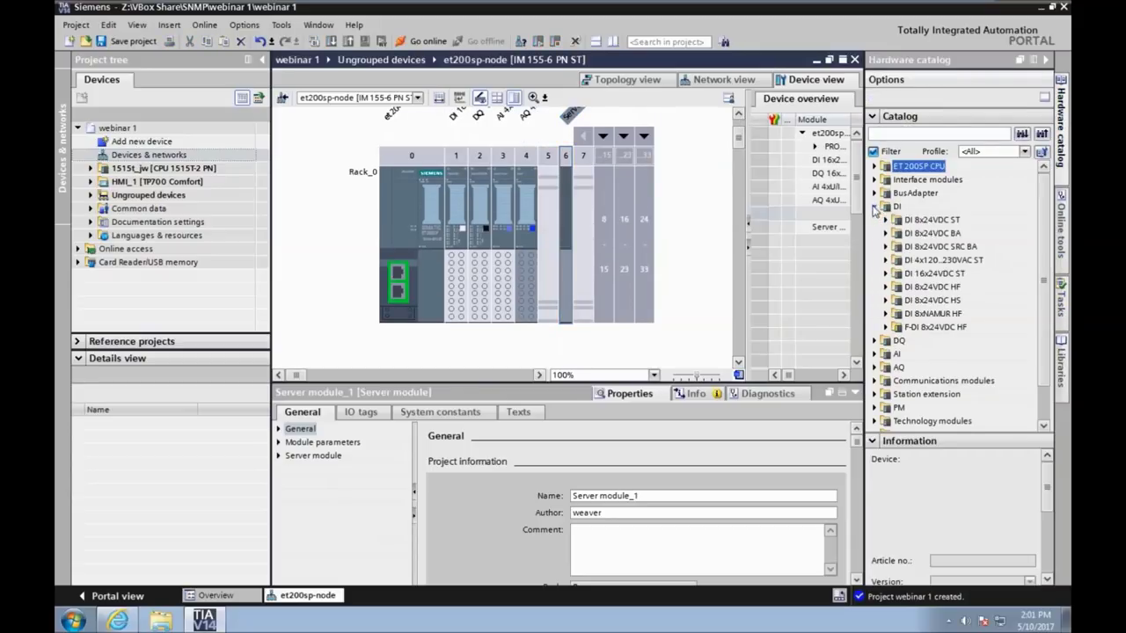
pyautogui.click(886, 221)
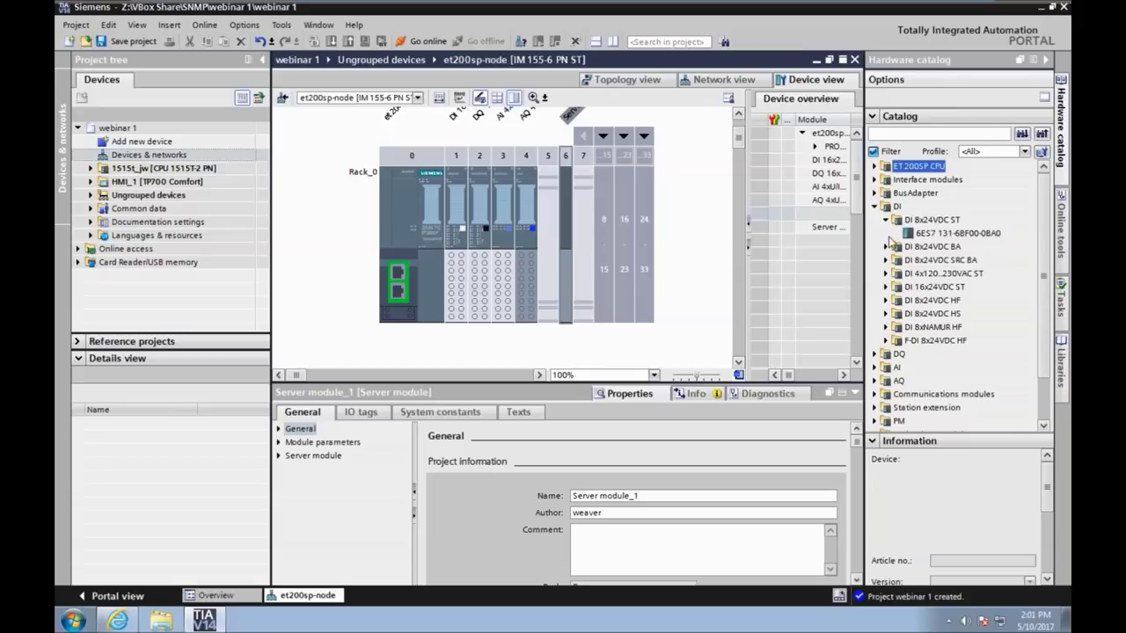
pyautogui.click(941, 233)
pyautogui.moveTo(959, 242); pyautogui.dragTo(550, 220)
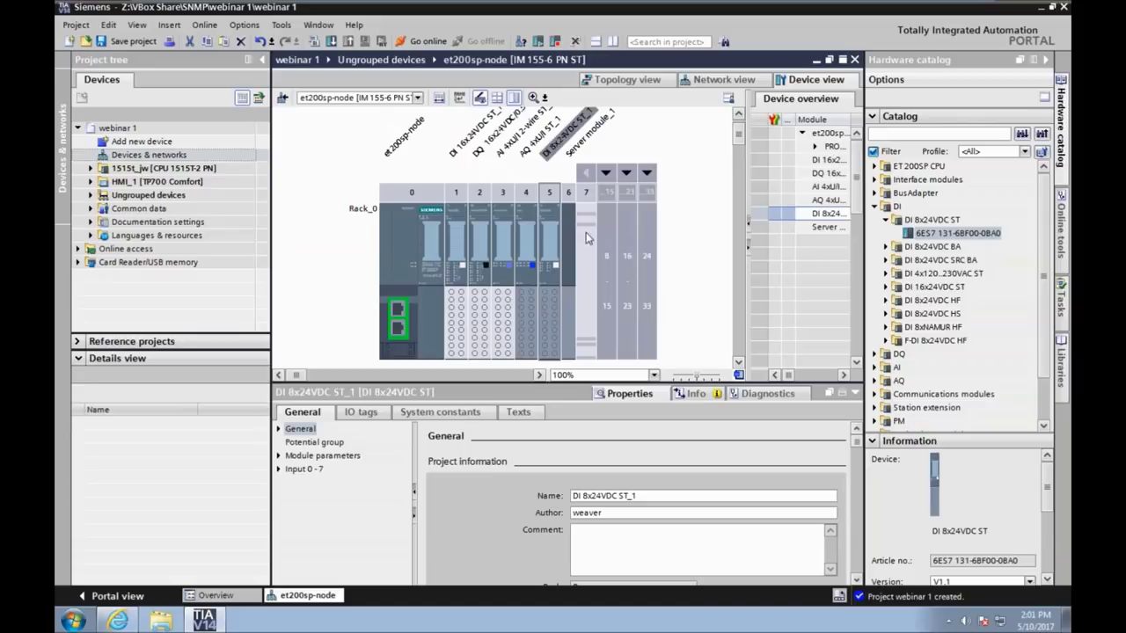
pyautogui.click(345, 184)
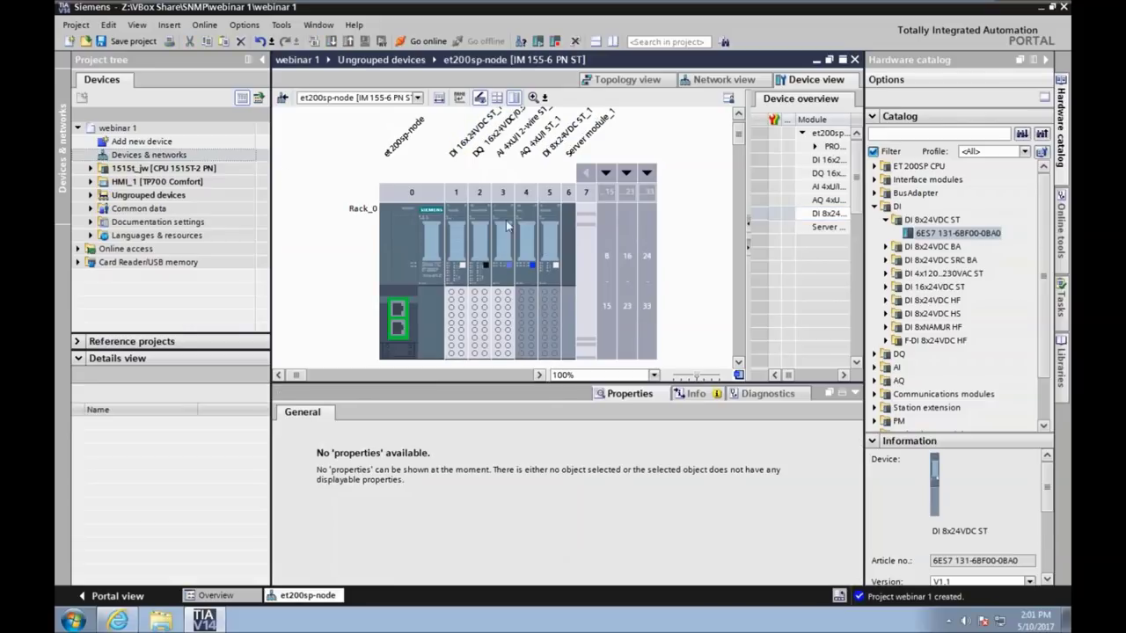
# Step: Delete the DI 8x24VDC ST module from the et200sp-node rack and move the server module back to slot 5
pyautogui.click(555, 252)
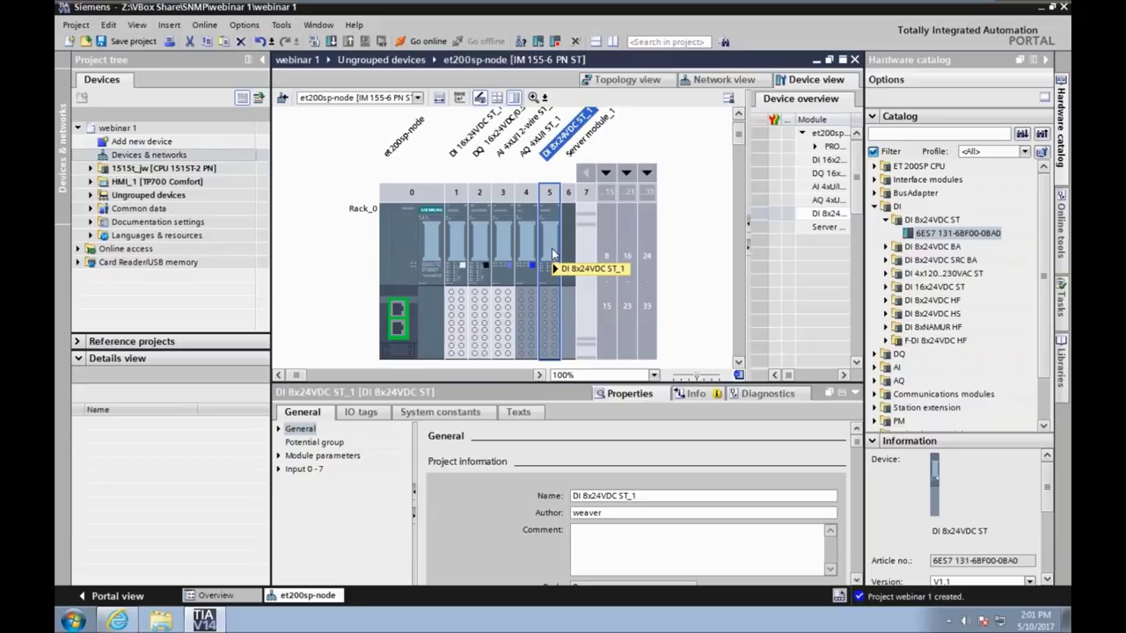
pyautogui.press('Delete')
pyautogui.click(581, 348)
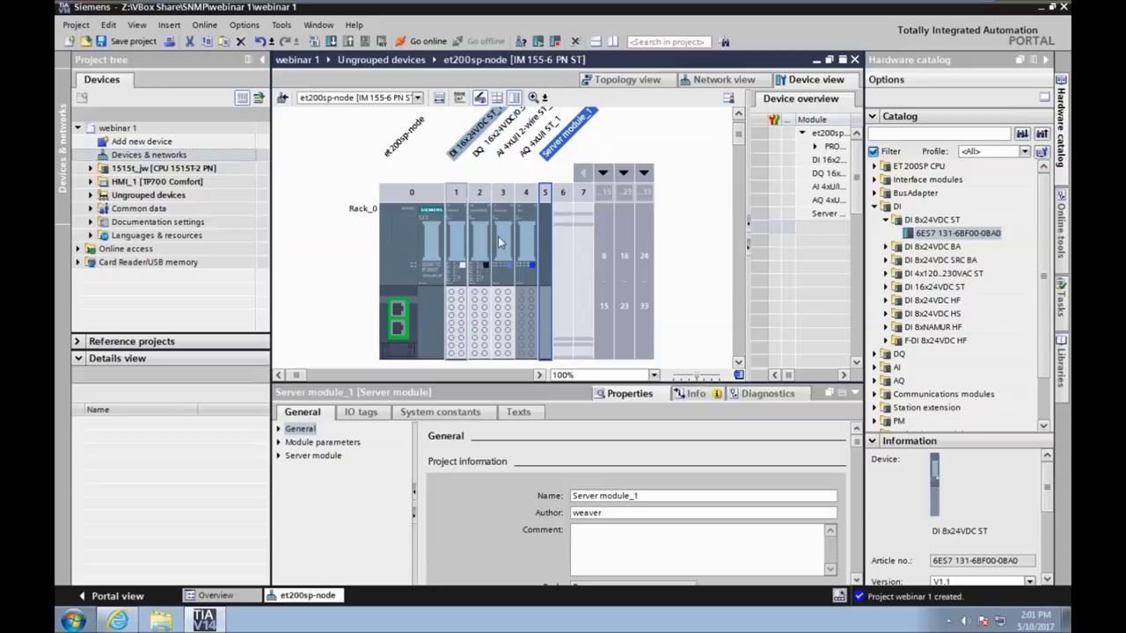
pyautogui.click(738, 364)
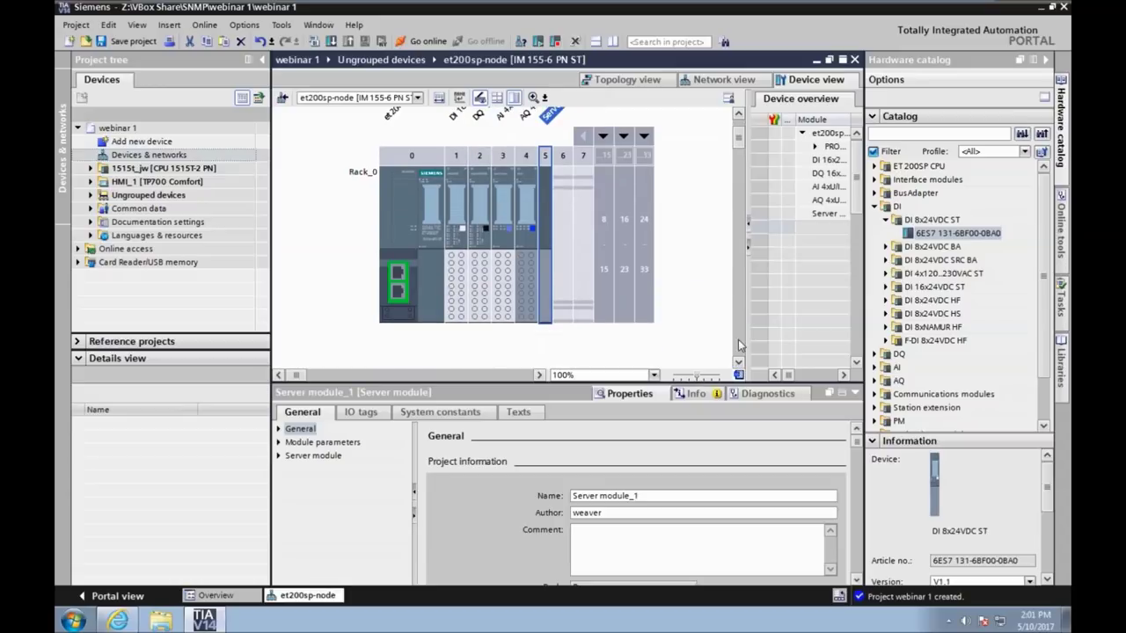
# Step: Examine et200sp-node's name from the network view, along with its PROFINET device name and converted name in the PROFINET interface settings
pyautogui.click(723, 79)
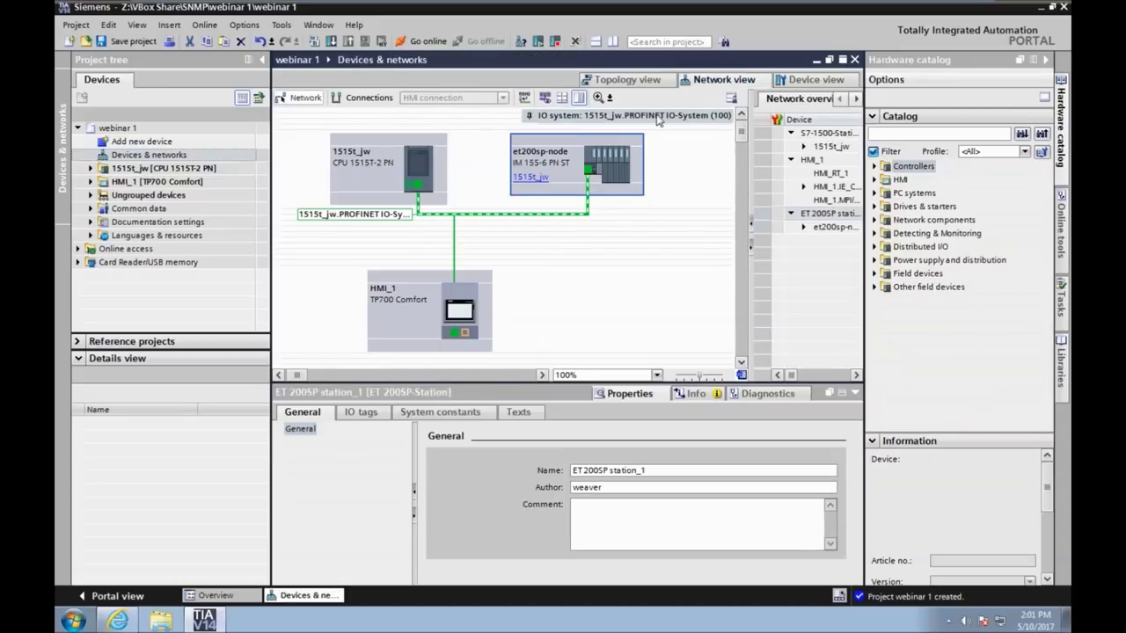
pyautogui.click(606, 167)
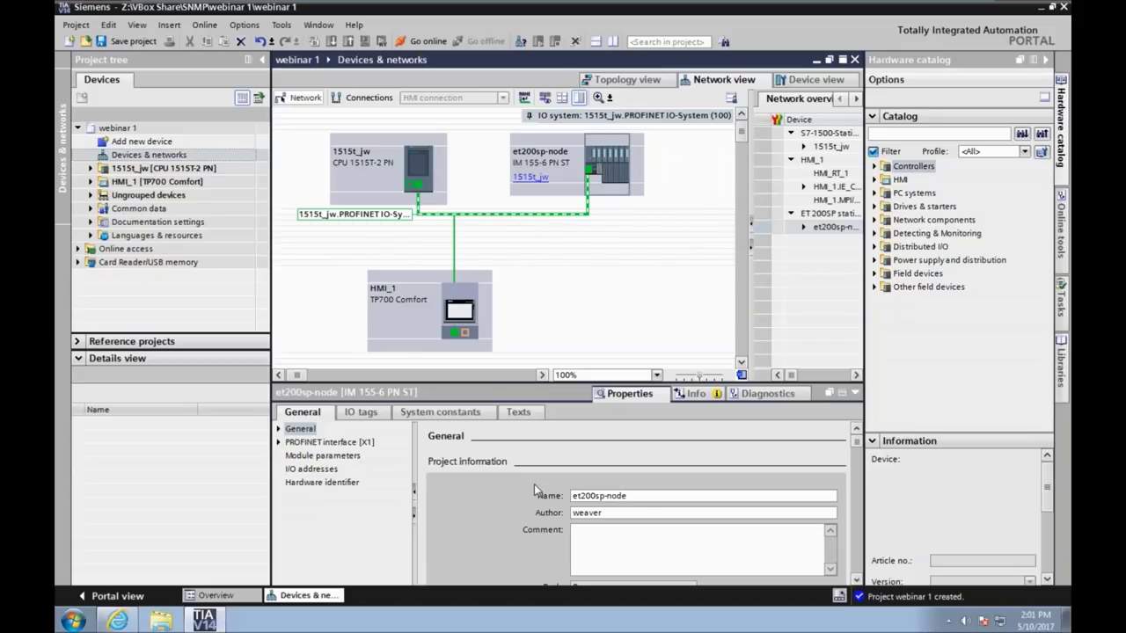
pyautogui.click(640, 496)
pyautogui.click(279, 443)
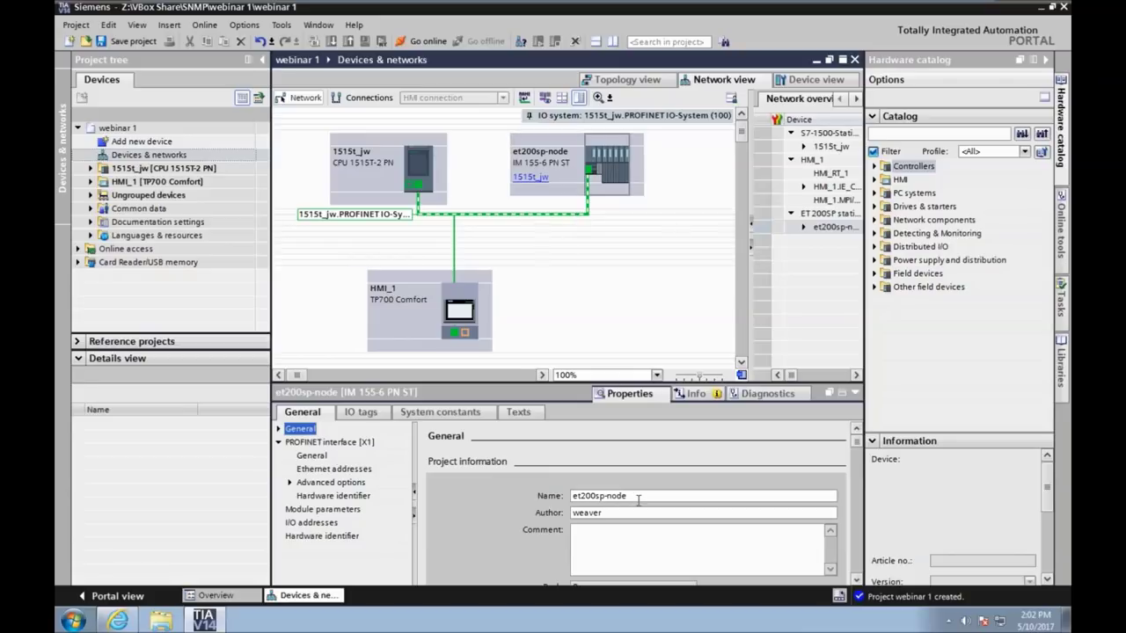
pyautogui.click(330, 443)
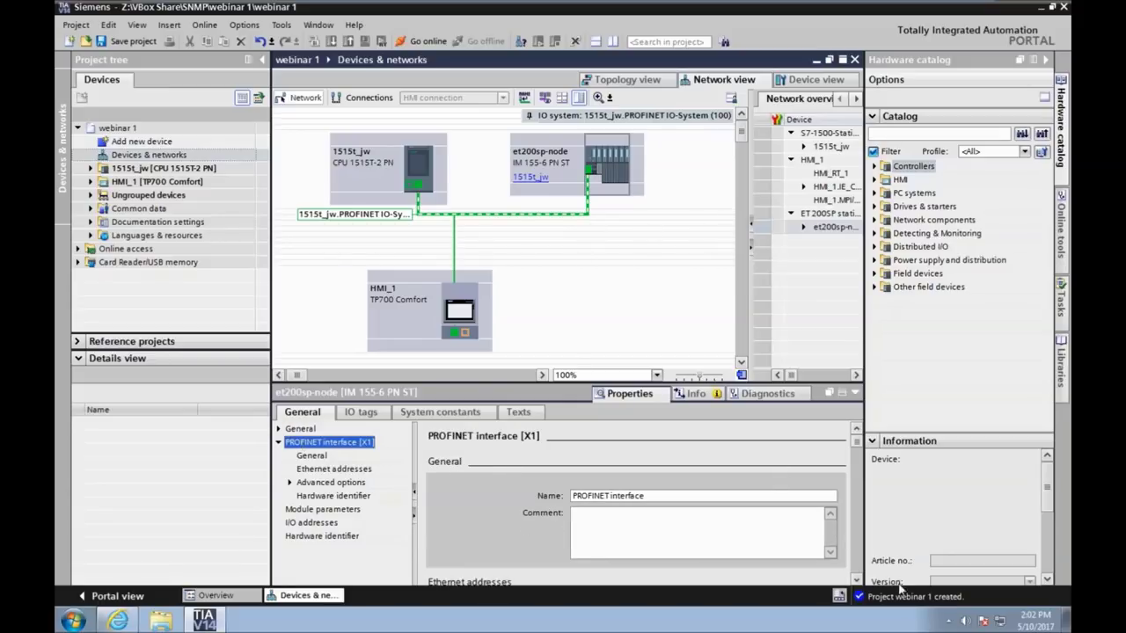
pyautogui.scroll(-10, 857, 573)
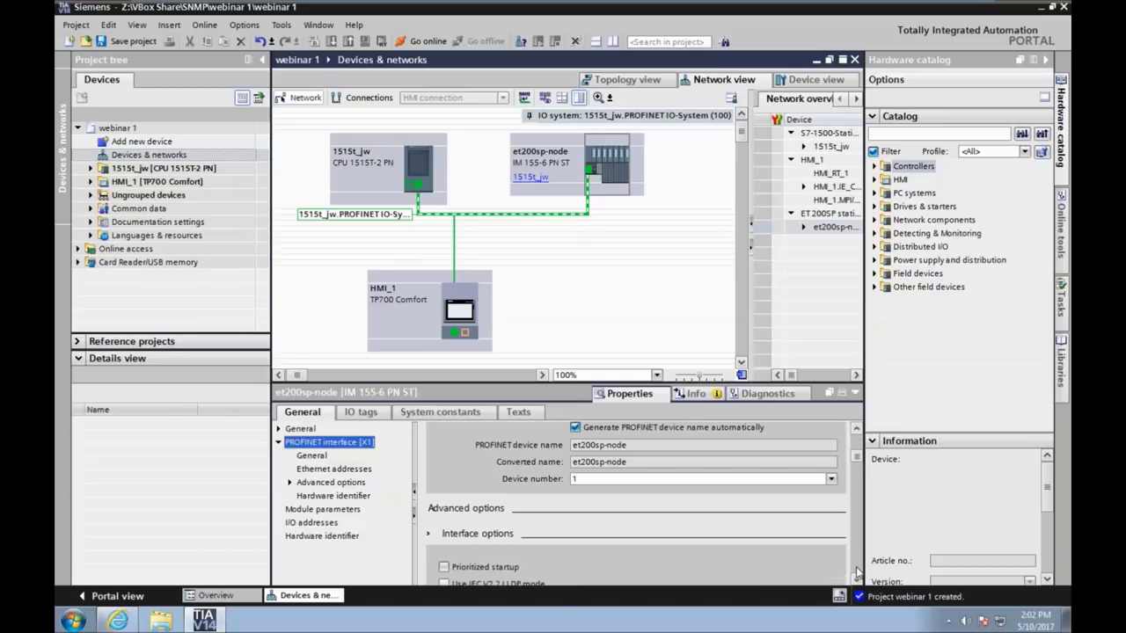
pyautogui.click(861, 431)
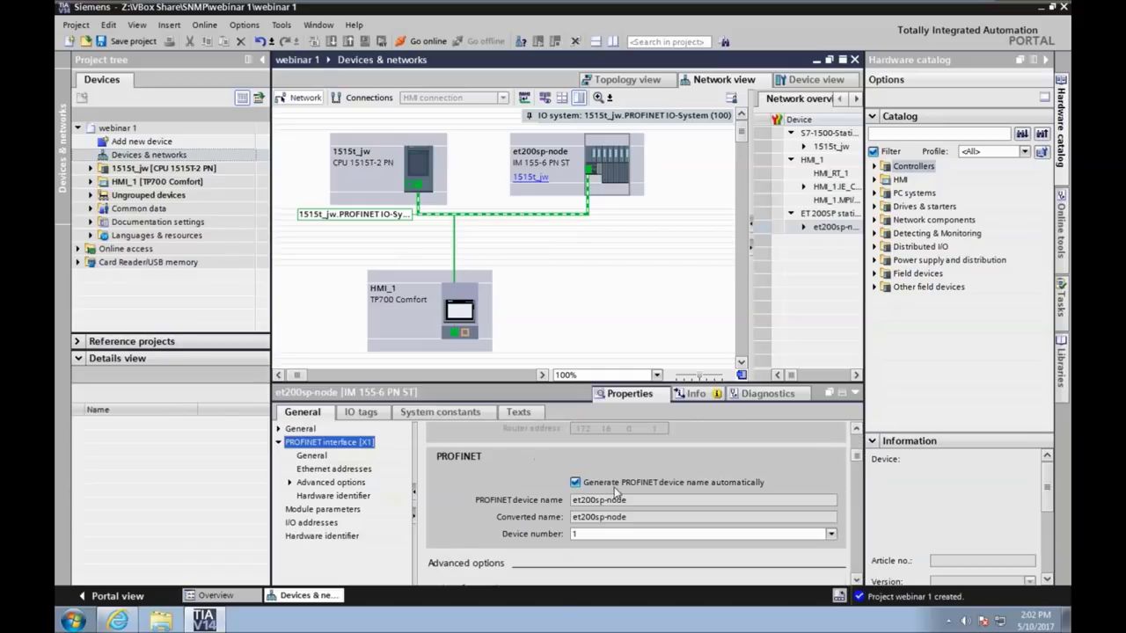
pyautogui.moveTo(616, 501)
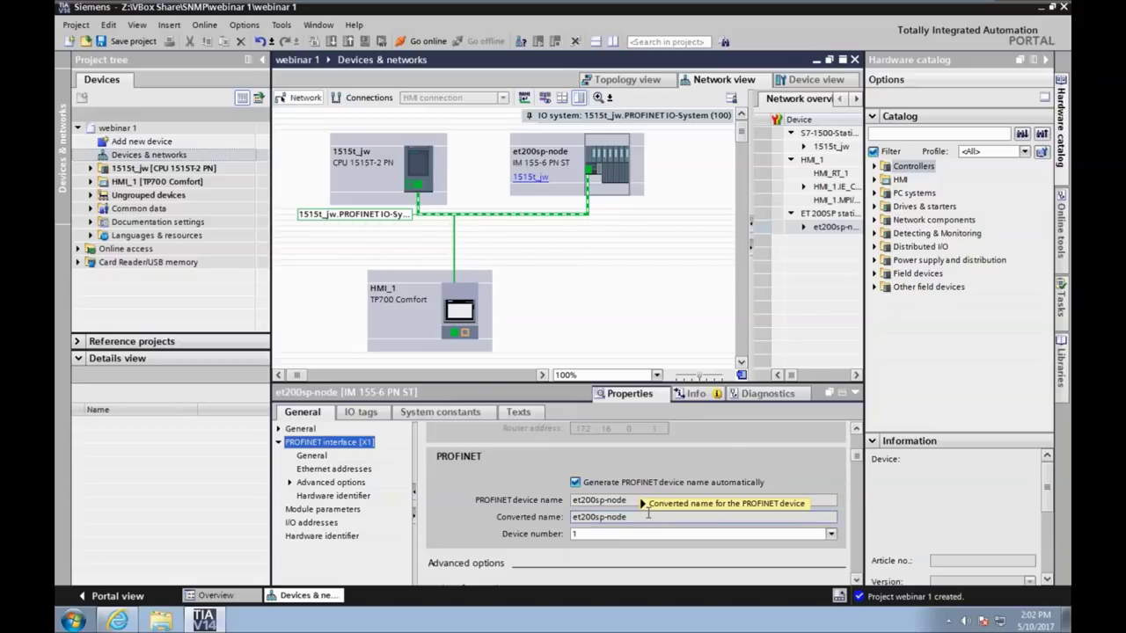
pyautogui.moveTo(649, 513)
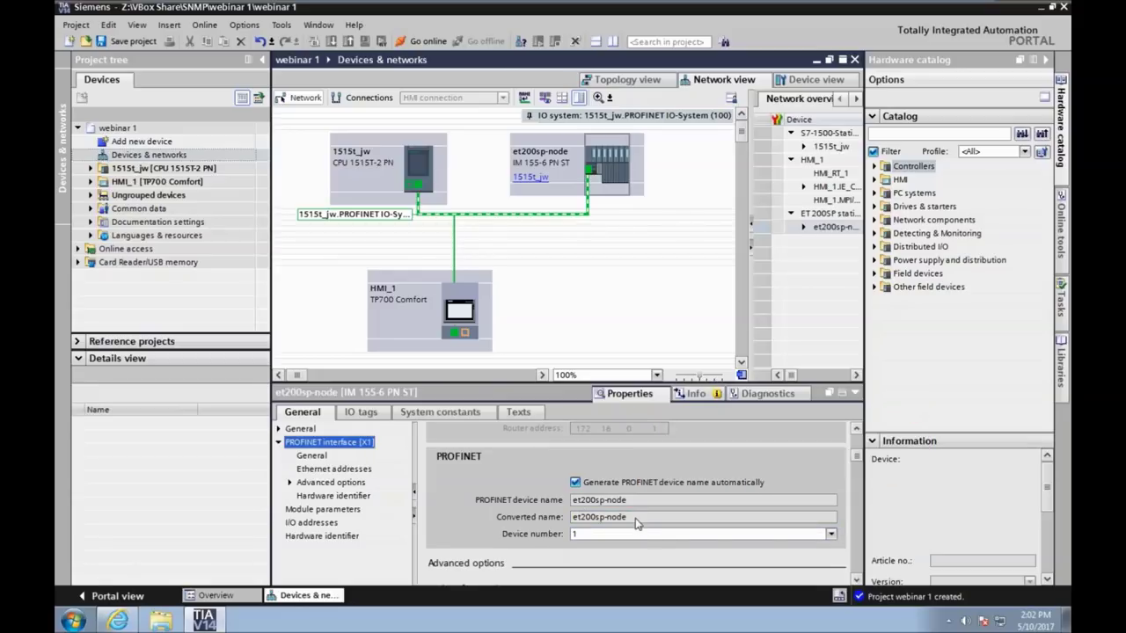
# Step: Rename the ET 200SP interface module et200sp-node as device_1
pyautogui.click(300, 429)
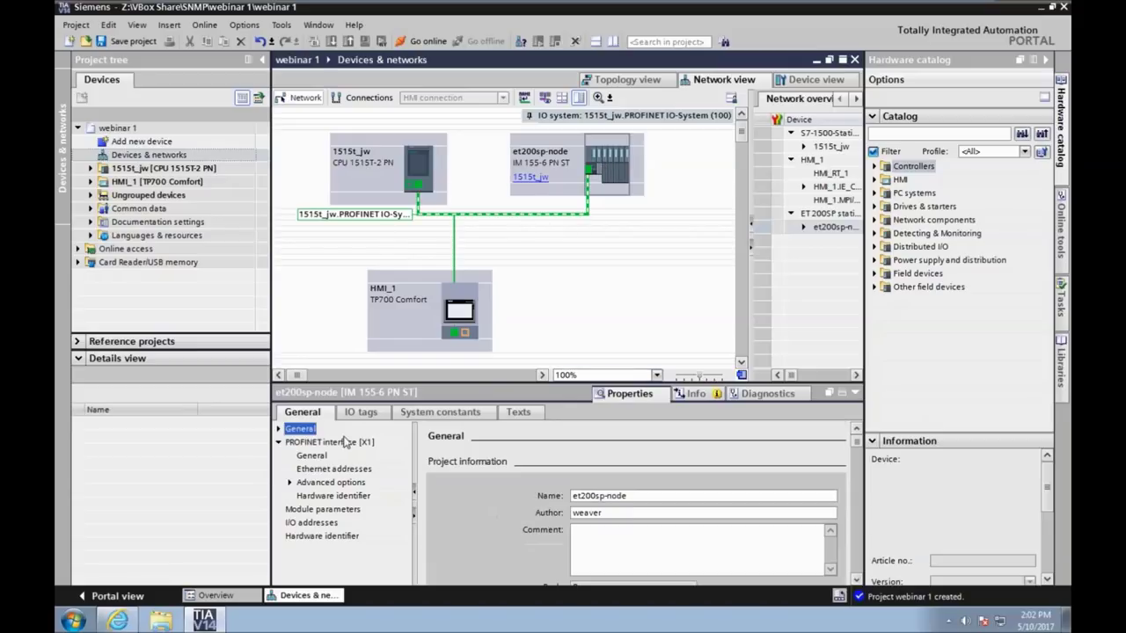
pyautogui.moveTo(642, 503); pyautogui.dragTo(567, 505)
pyautogui.write('device_1')
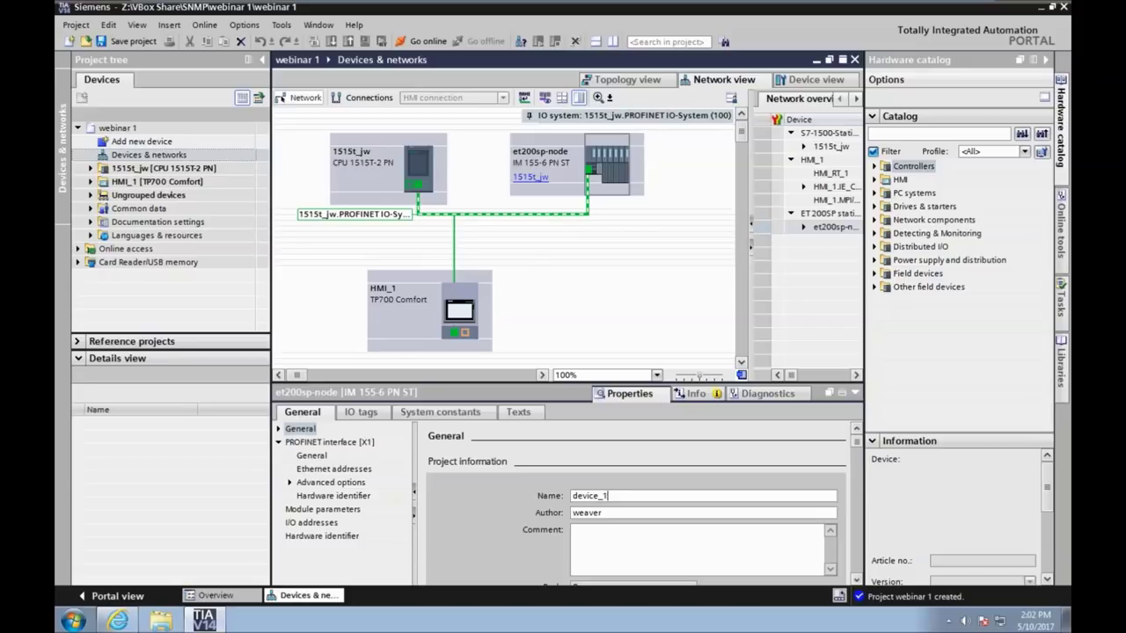
pyautogui.click(615, 187)
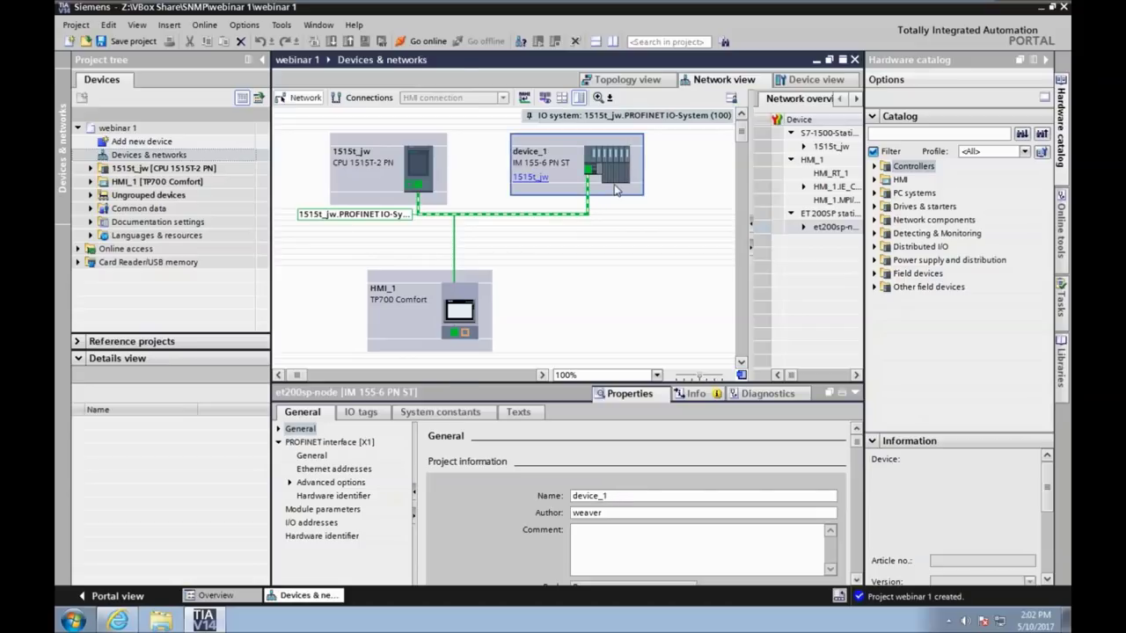
# Step: Check the PROFINET device name and converted name of device_1 in its PROFINET interface properties
pyautogui.click(607, 172)
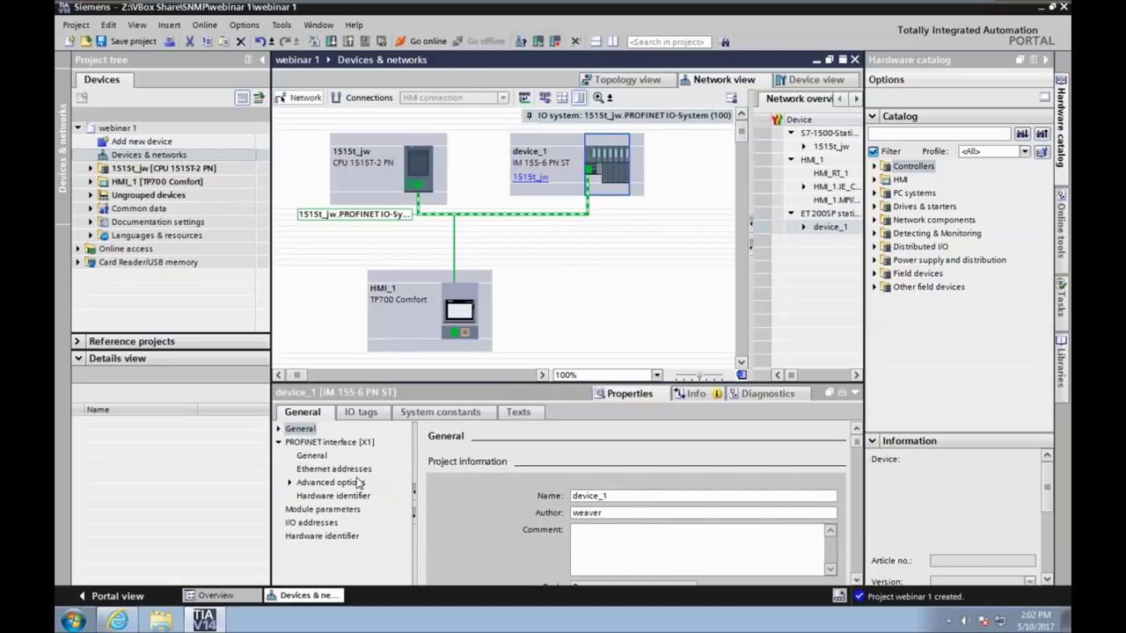
pyautogui.click(324, 442)
pyautogui.scroll(-6, 858, 571)
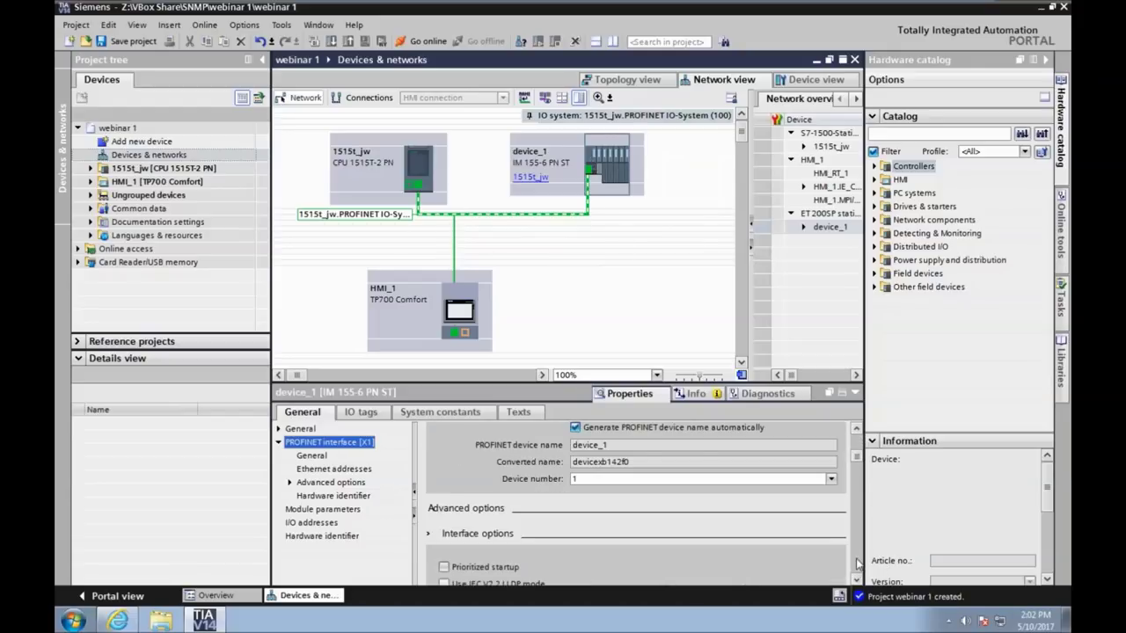
pyautogui.moveTo(646, 464); pyautogui.dragTo(539, 469)
pyautogui.click(658, 464)
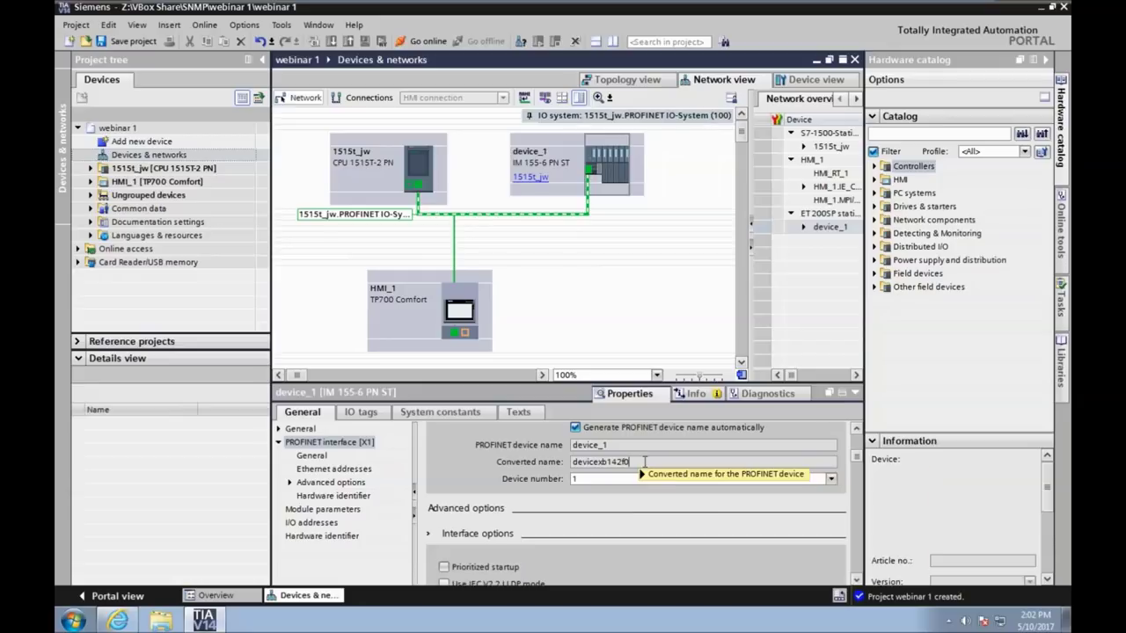
# Step: Rename the ET 200SP interface module device_1 as et200sp-jw
pyautogui.click(299, 429)
pyautogui.doubleClick(635, 495)
pyautogui.write('et200sp-jw')
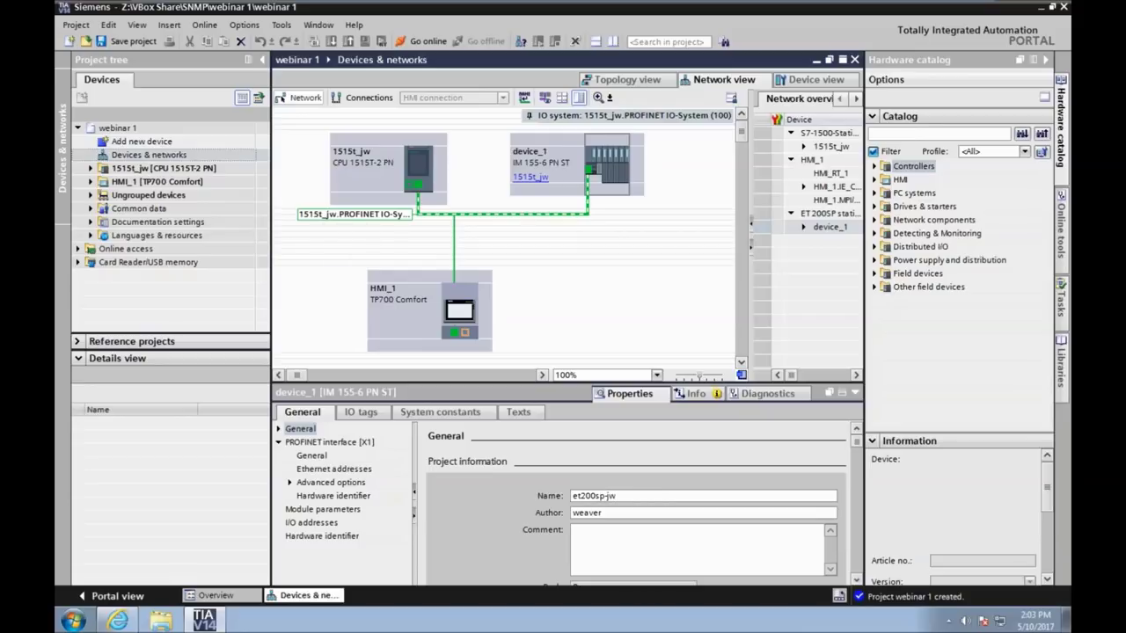
pyautogui.press('Tab')
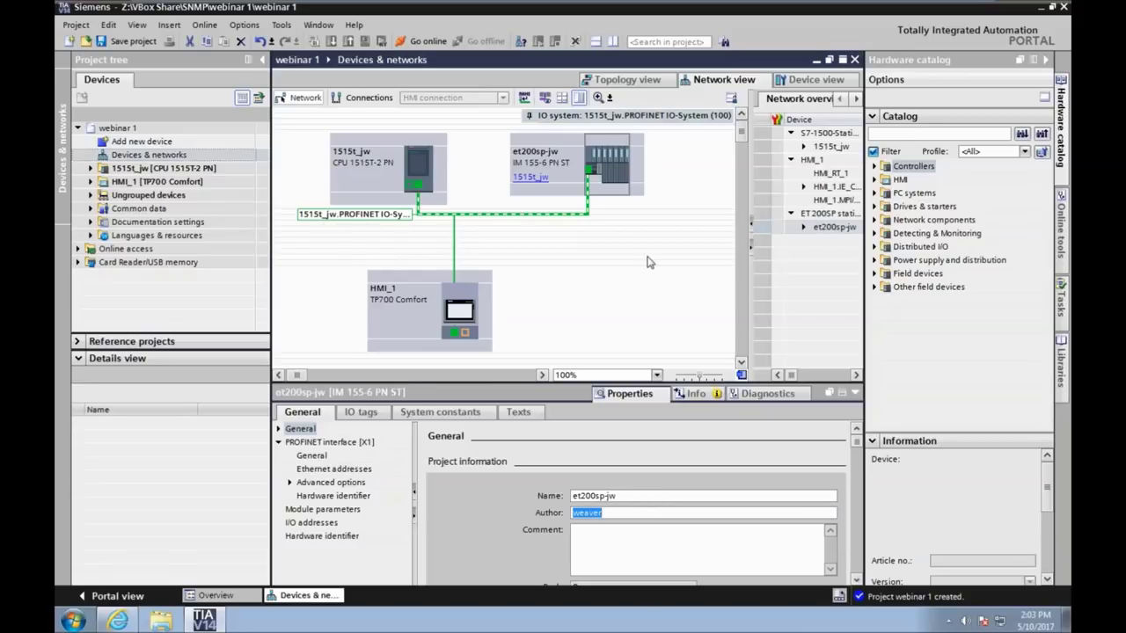
pyautogui.click(618, 180)
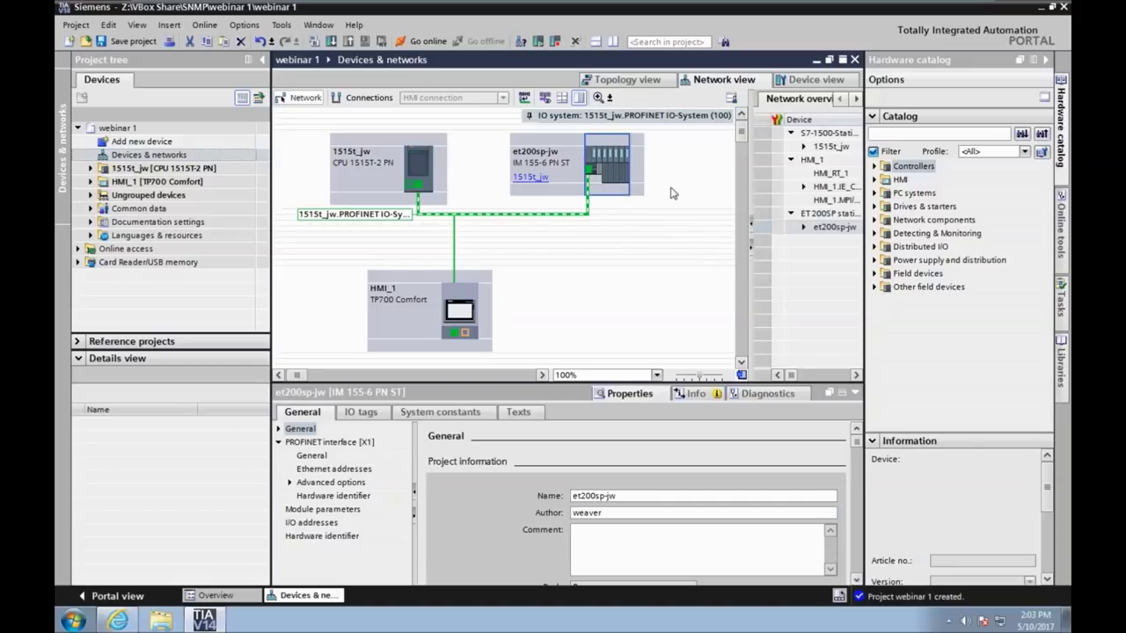
# Step: Open the Initial tags table of 1515t_jw and check the address of the Push Button 1 tag
pyautogui.click(89, 168)
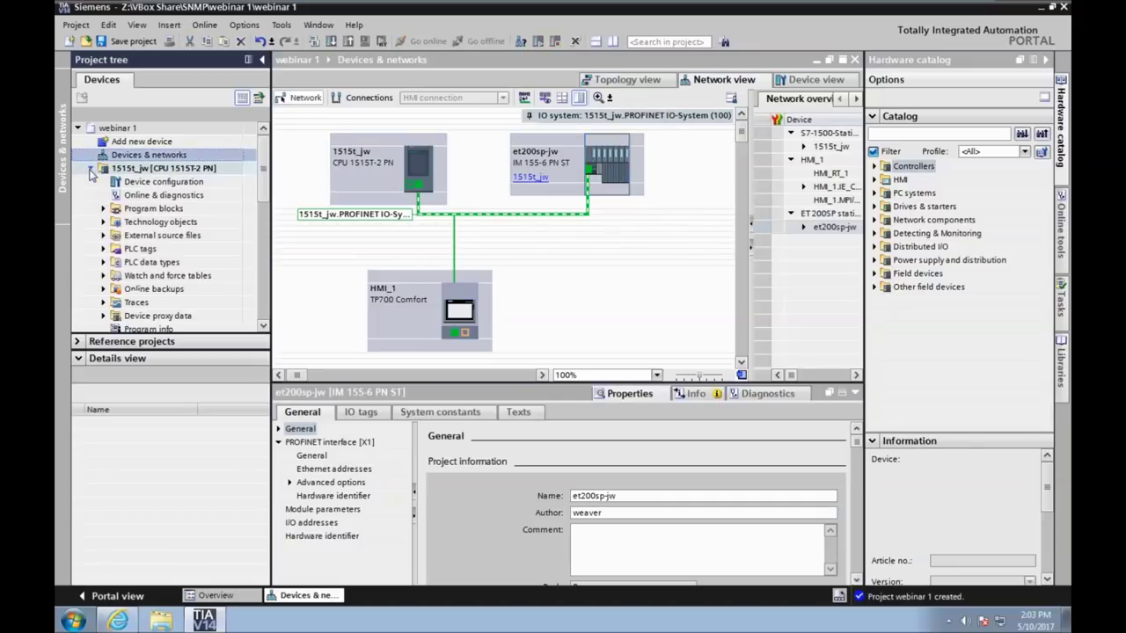
pyautogui.click(103, 249)
pyautogui.doubleClick(164, 304)
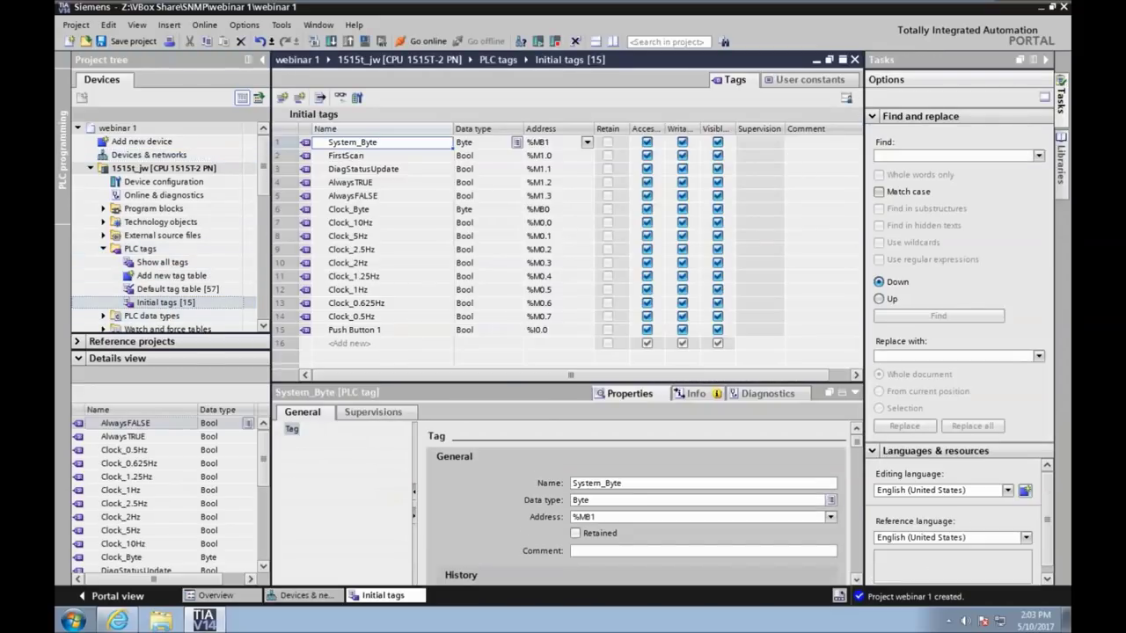
pyautogui.click(359, 345)
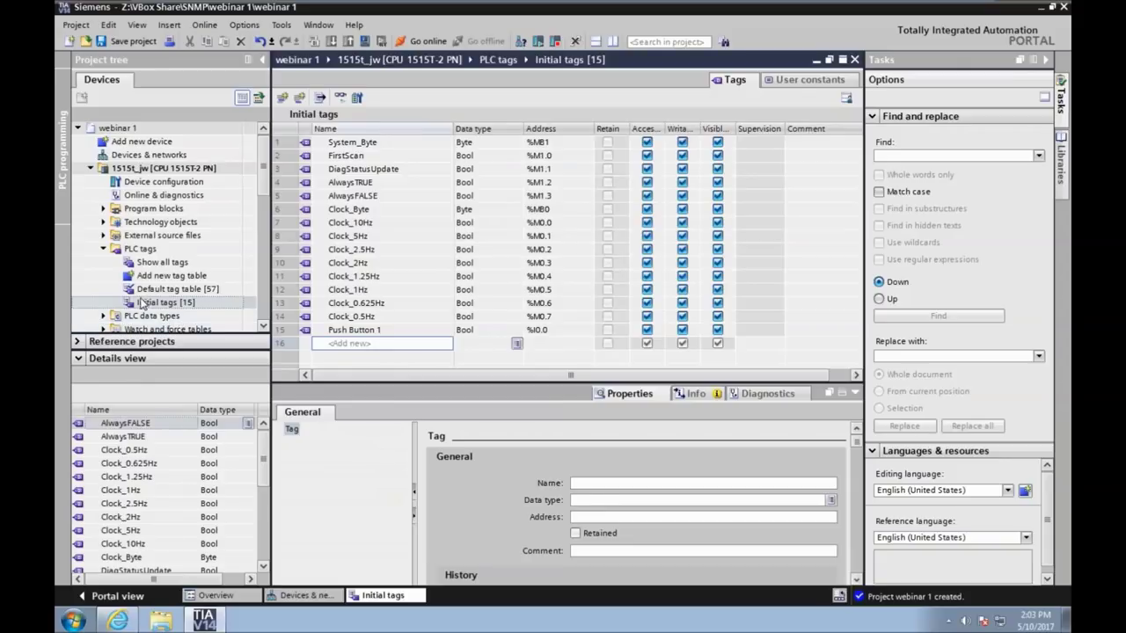
pyautogui.click(363, 331)
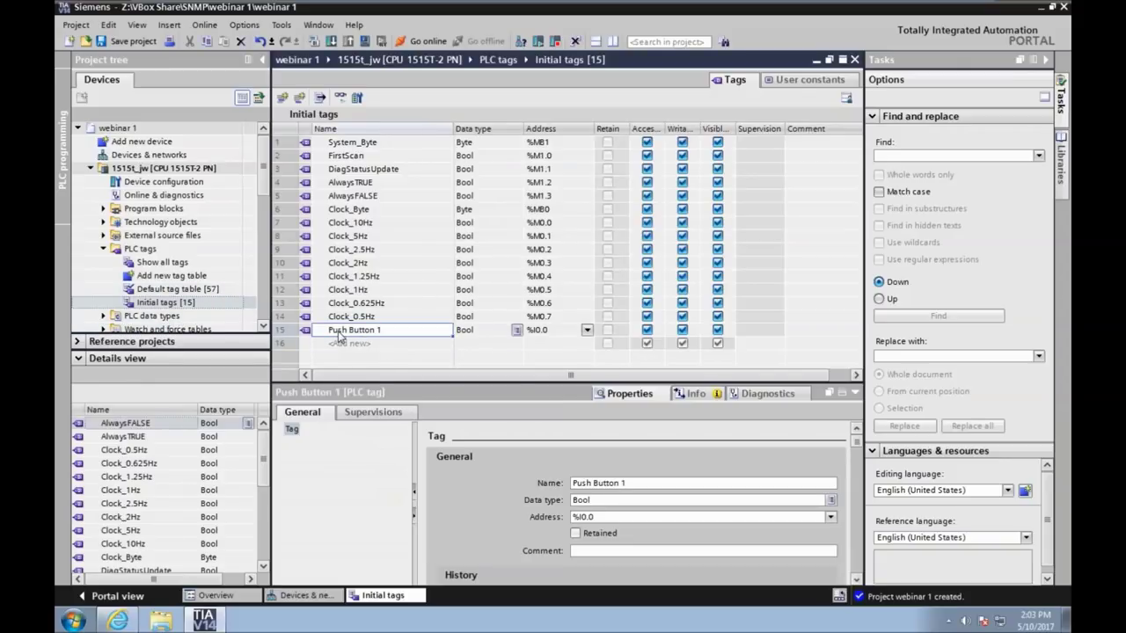
pyautogui.click(552, 333)
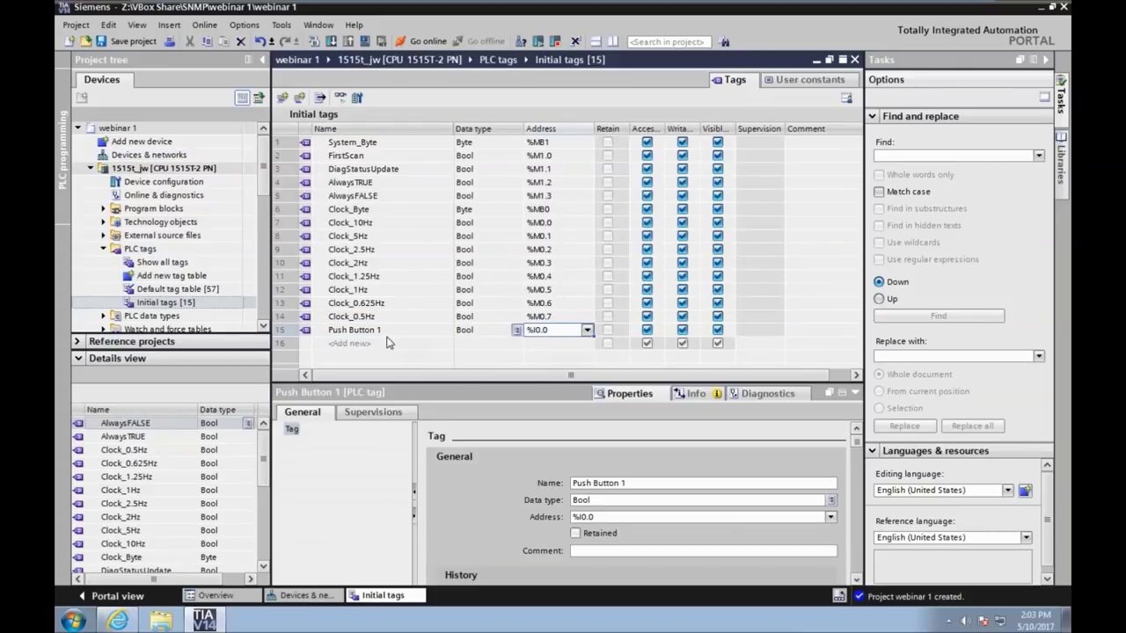
# Step: Open et200sp-jw in the device view and check its modules' I/O addresses in the device overview, including the slot 1 digital input module
pyautogui.click(322, 599)
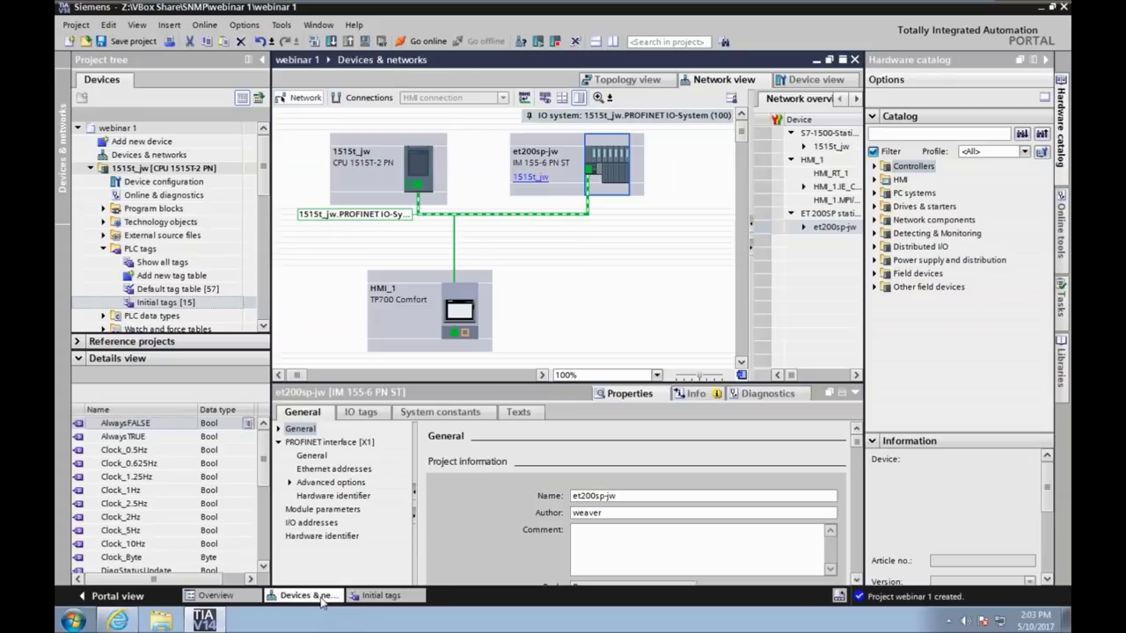
pyautogui.doubleClick(607, 163)
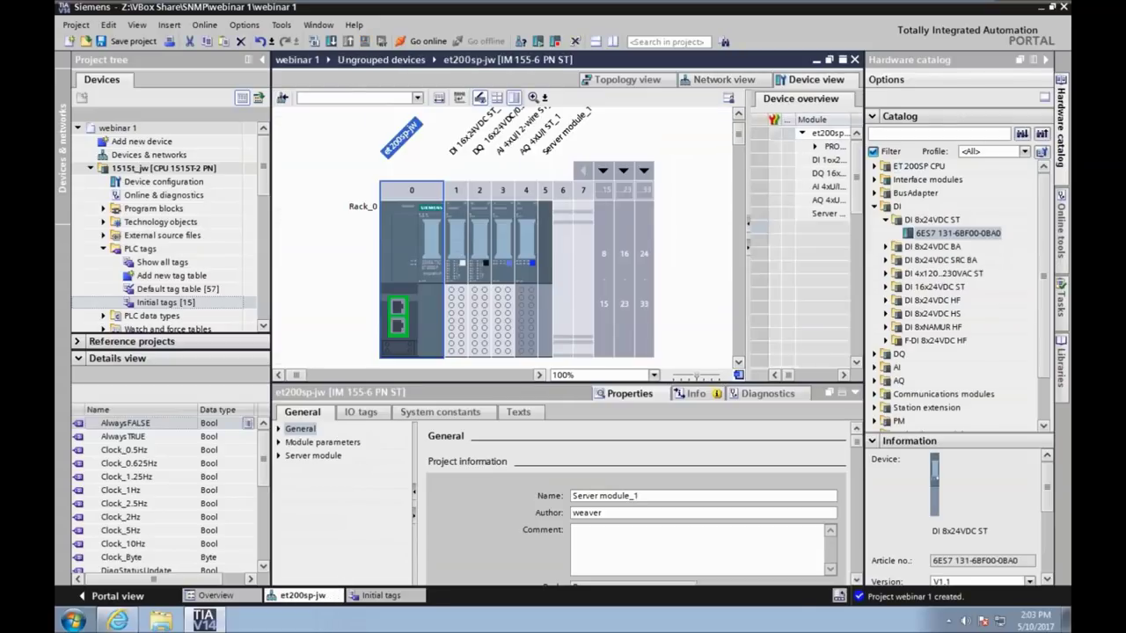
pyautogui.click(748, 222)
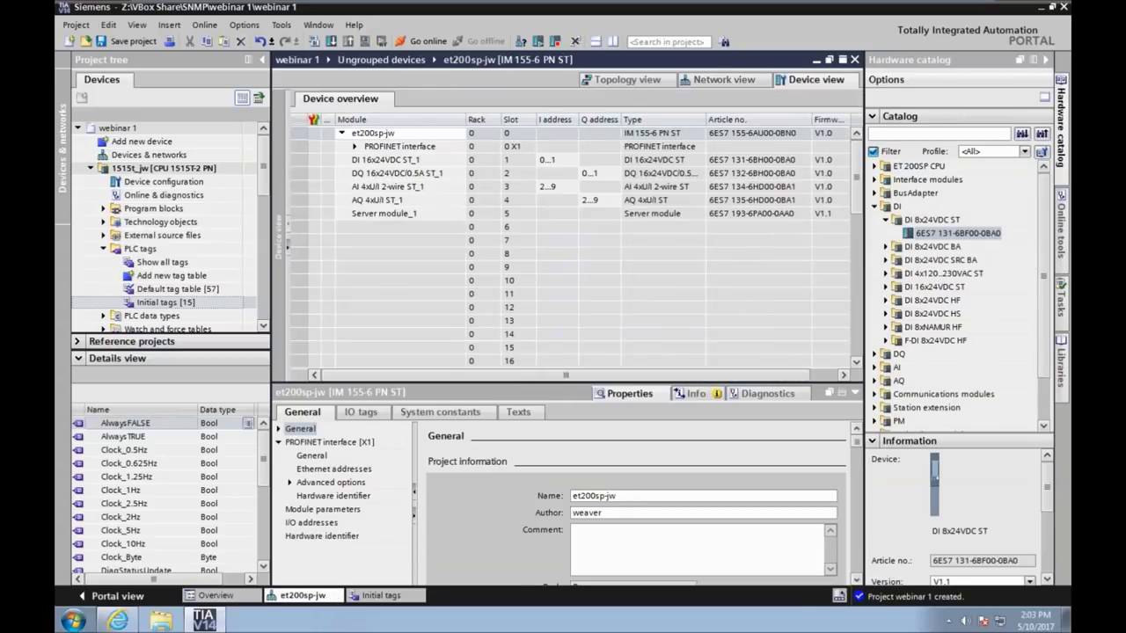
pyautogui.click(395, 165)
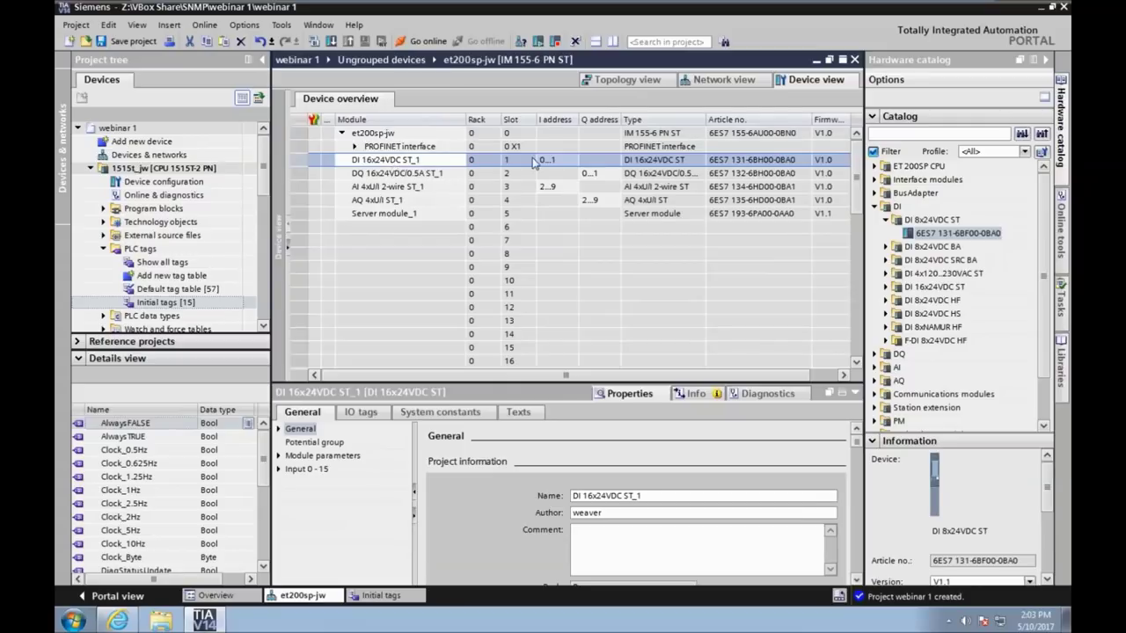
pyautogui.click(558, 226)
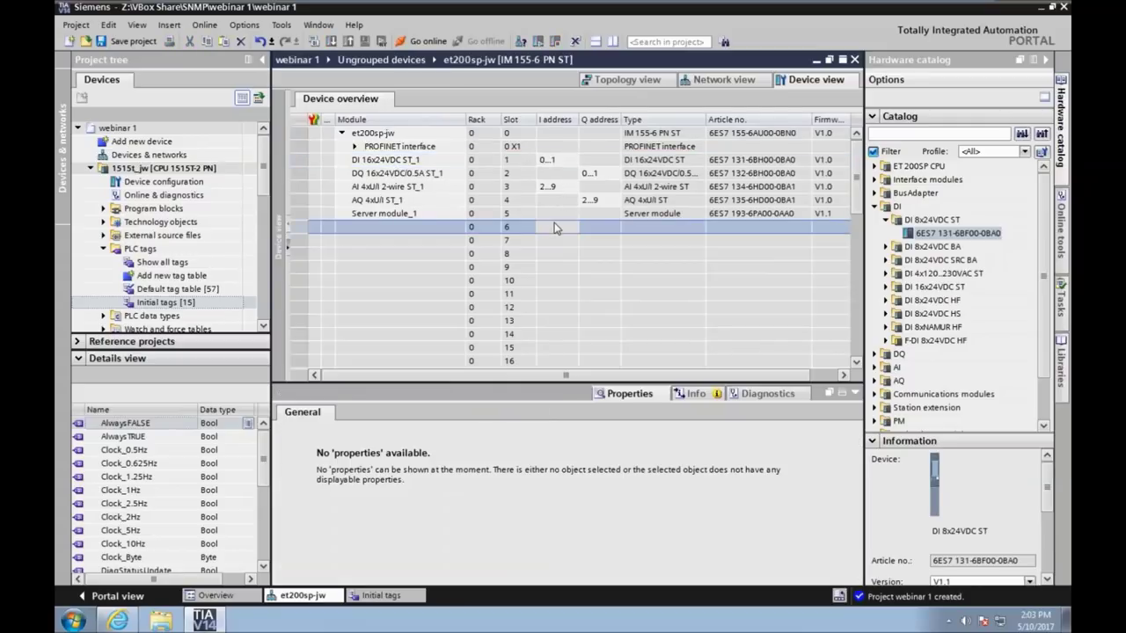
pyautogui.click(286, 244)
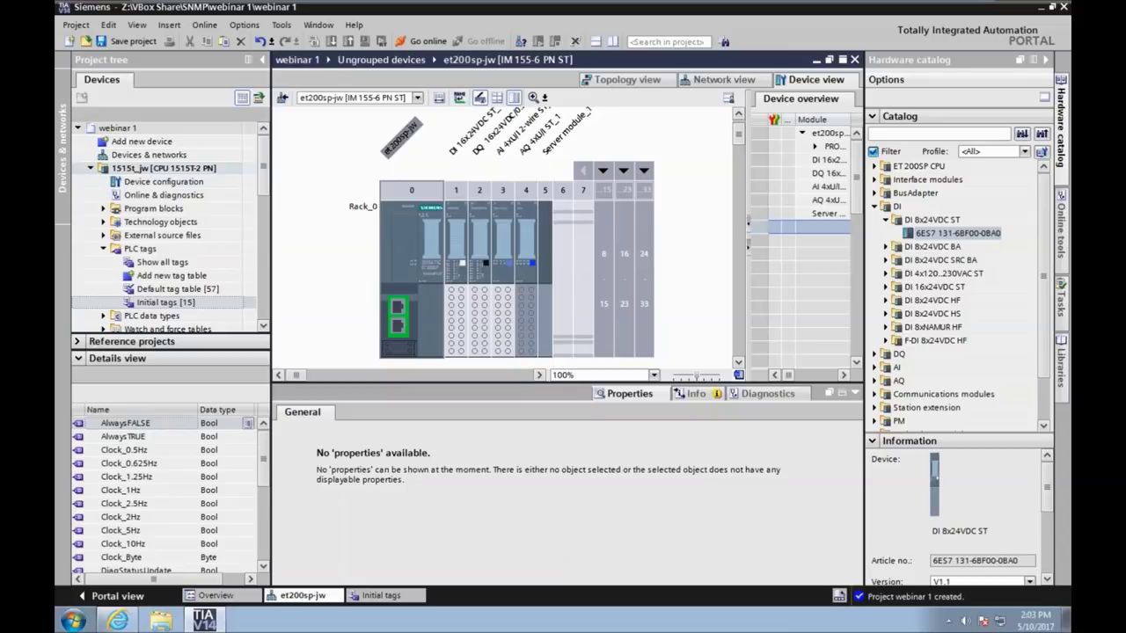
# Step: Open the screen C&E Sales - Profinet Webinar of HMI_1 for viewing
pyautogui.scroll(-1, 264, 176)
pyautogui.scroll(-6, 269, 178)
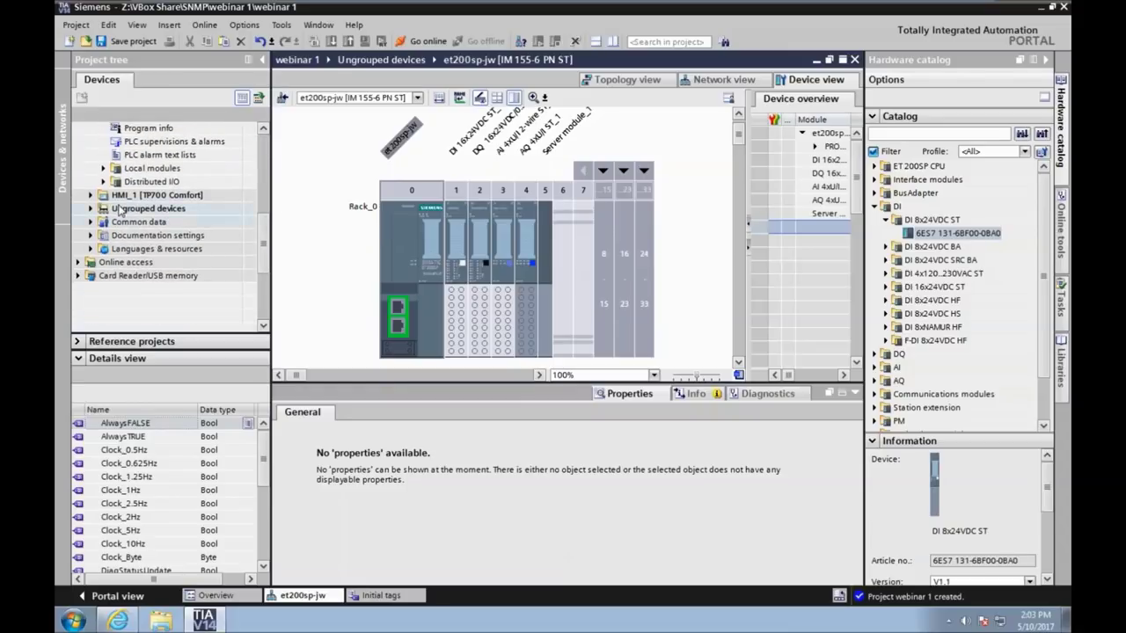
pyautogui.click(91, 195)
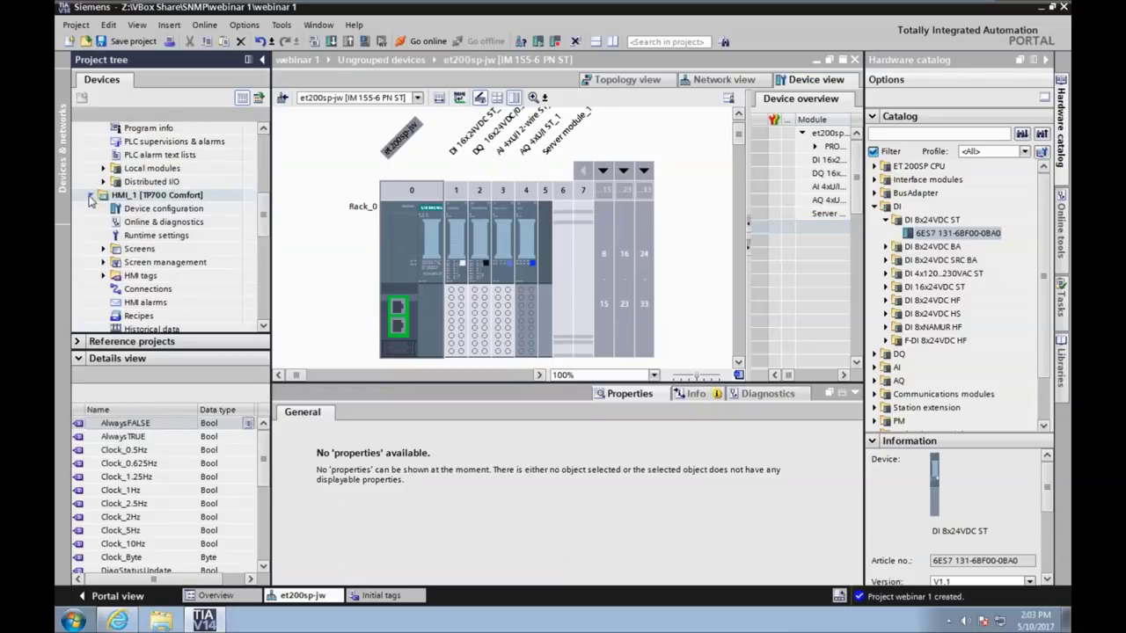
pyautogui.click(105, 275)
pyautogui.scroll(-2, 101, 185)
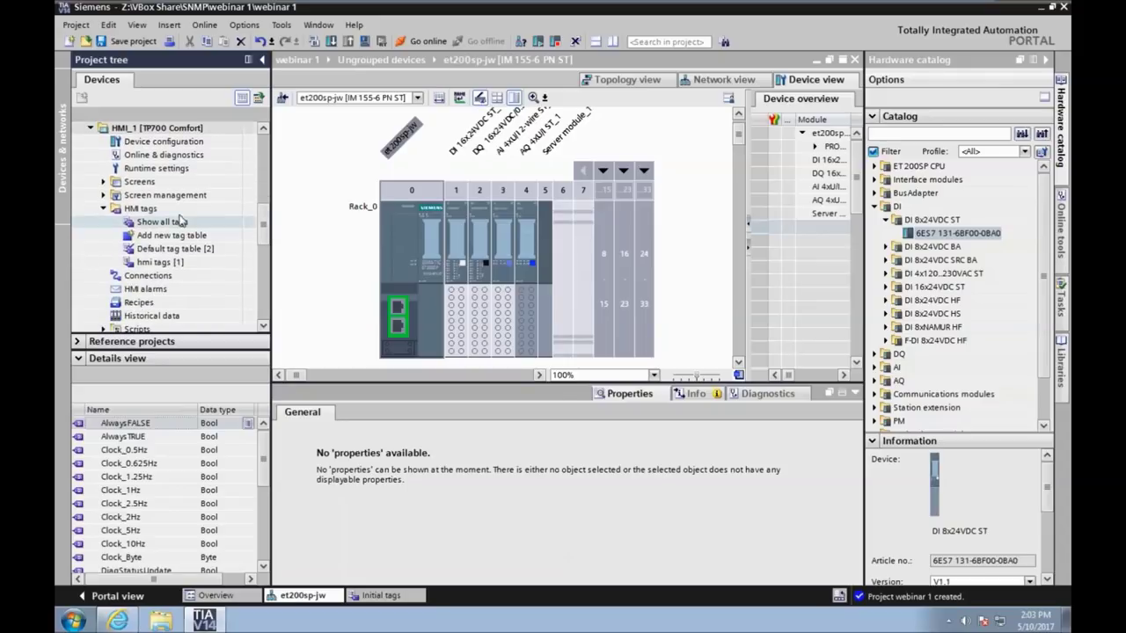
pyautogui.click(103, 182)
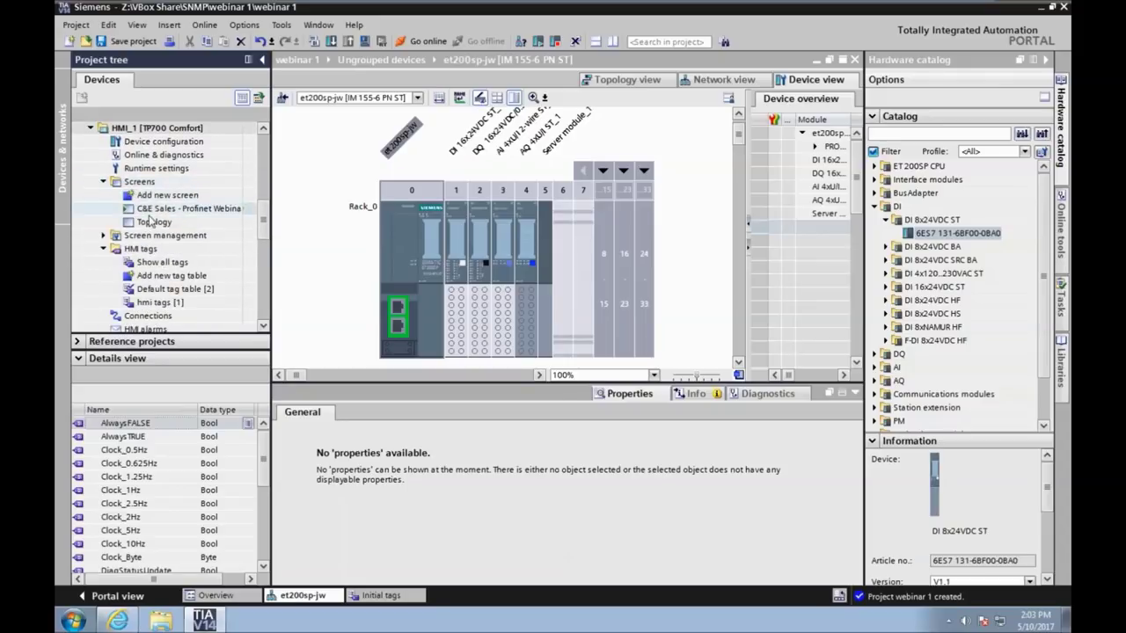
pyautogui.click(193, 212)
pyautogui.doubleClick(194, 212)
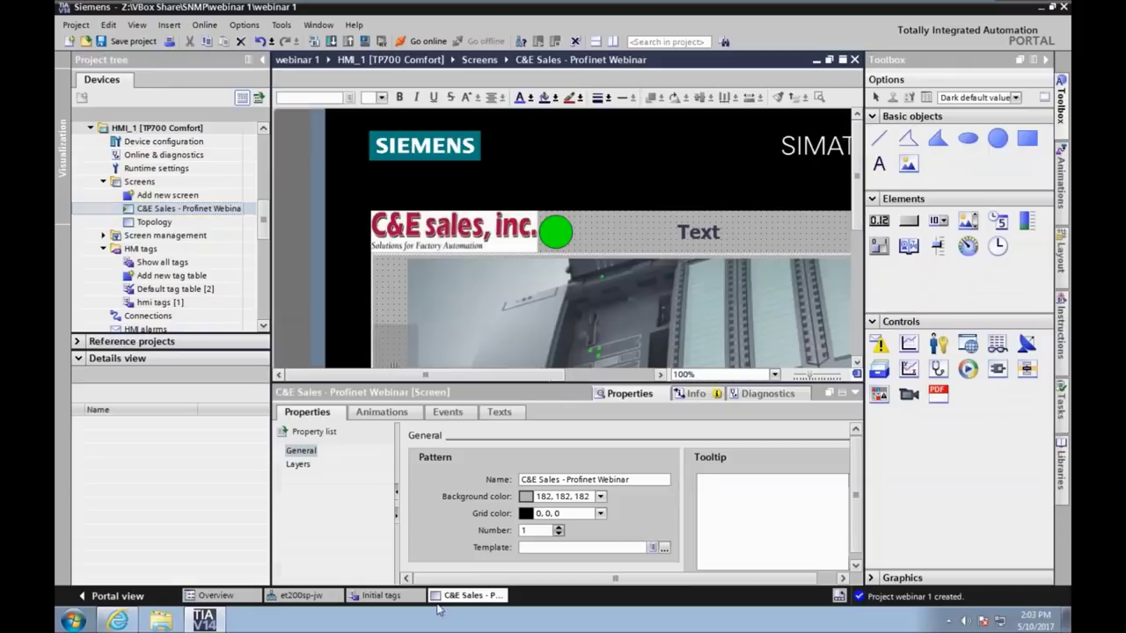
# Step: Check the visibility animation of the green circle beside the C&E sales logo, including its process tag and range
pyautogui.click(564, 231)
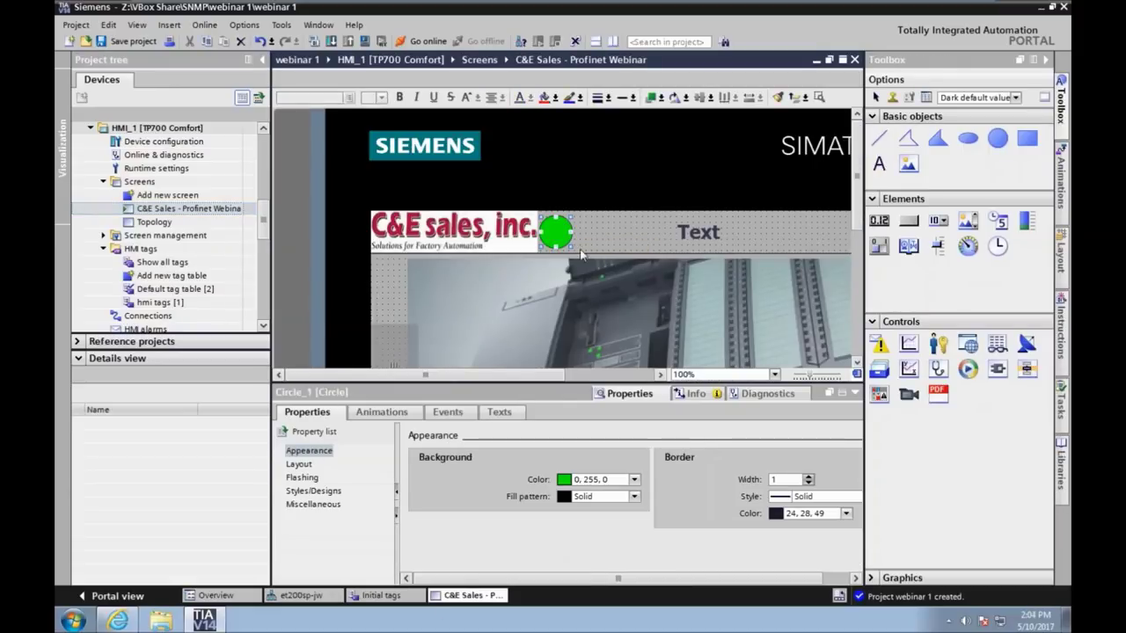
pyautogui.click(380, 412)
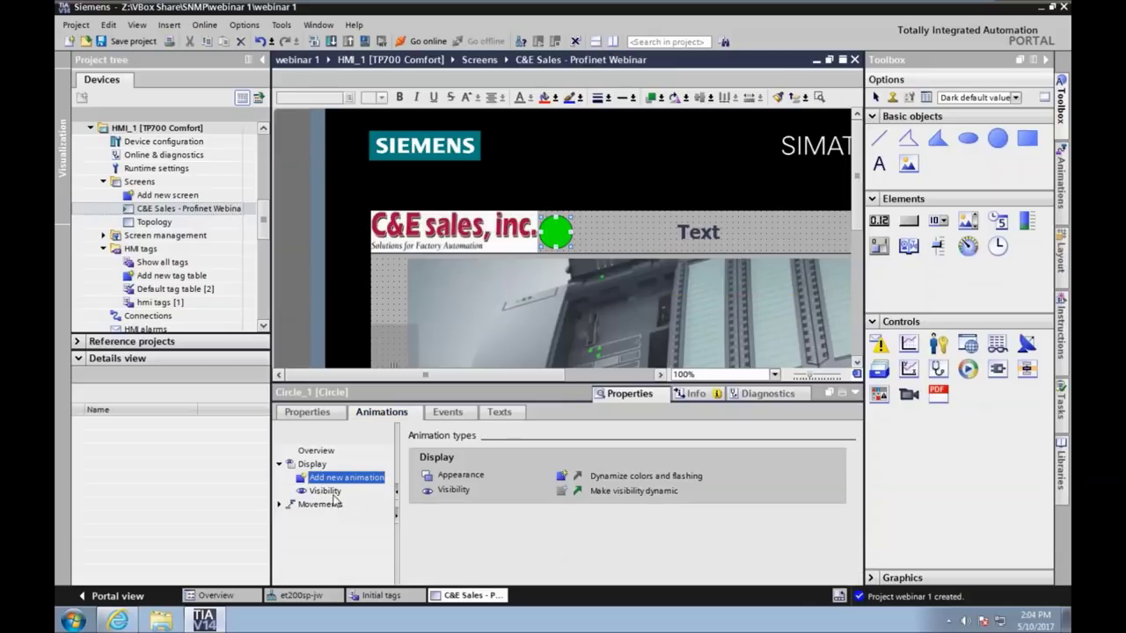
pyautogui.click(334, 492)
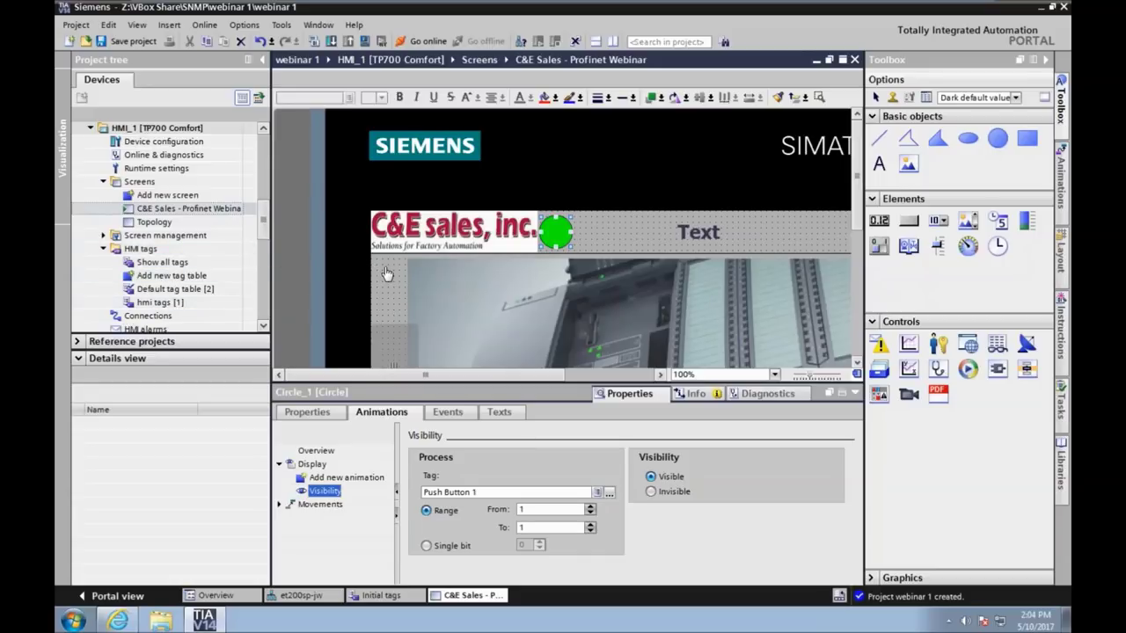
# Step: Open the extended download for 1515t_jw, choose subnet PN/IE_1 as the connection and search for compatible target devices
pyautogui.scroll(10, 171, 192)
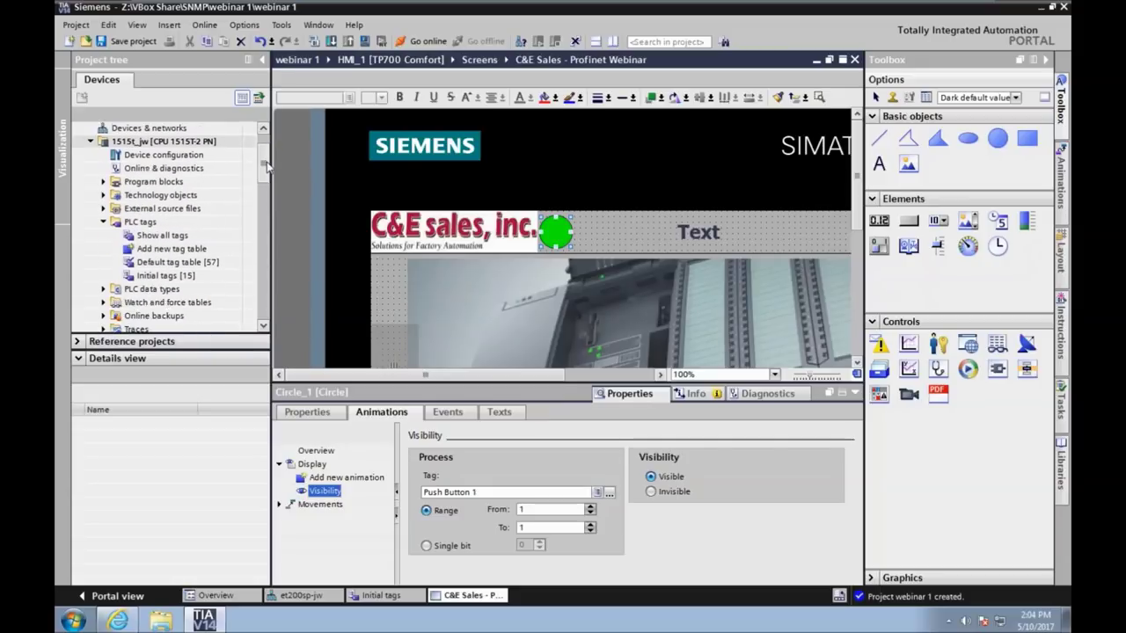
pyautogui.doubleClick(172, 184)
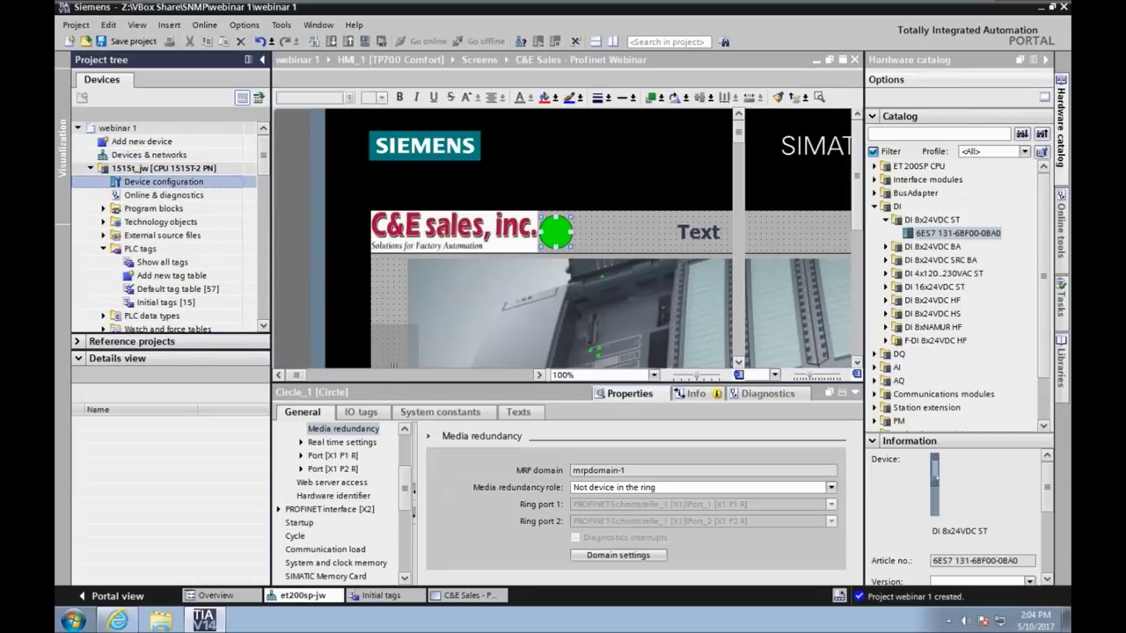
pyautogui.click(188, 169)
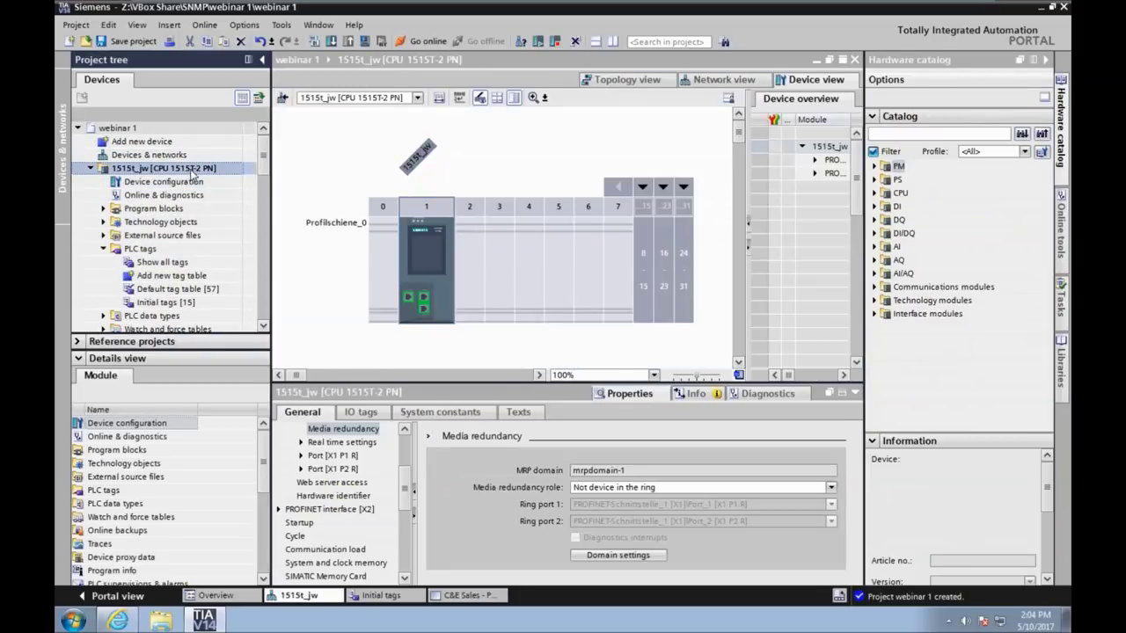
pyautogui.click(332, 42)
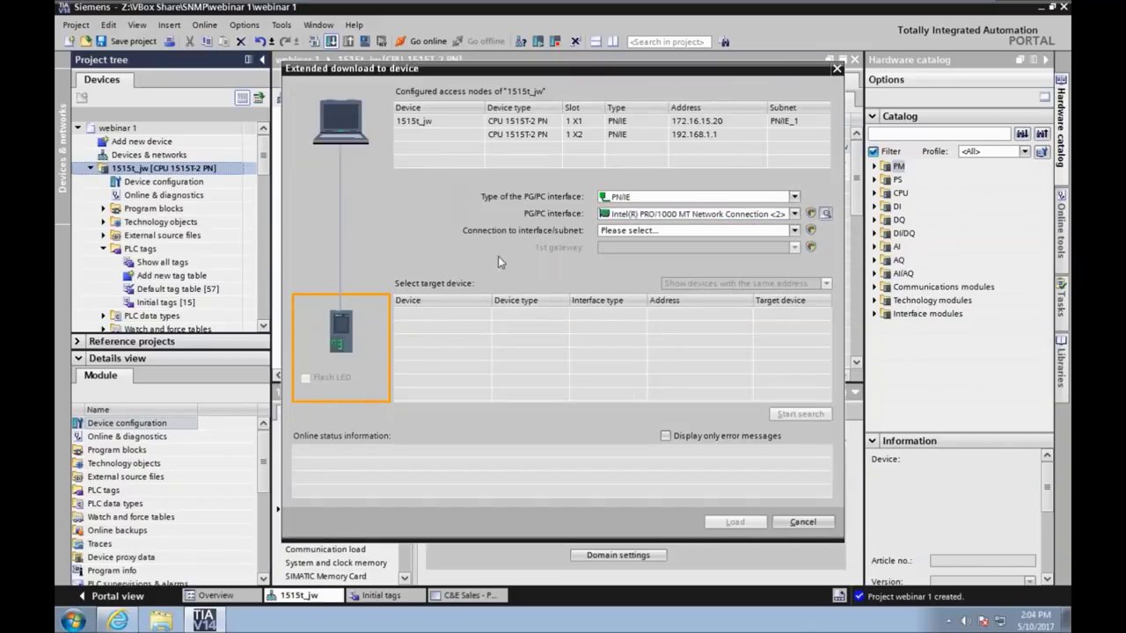
pyautogui.click(795, 231)
pyautogui.click(651, 275)
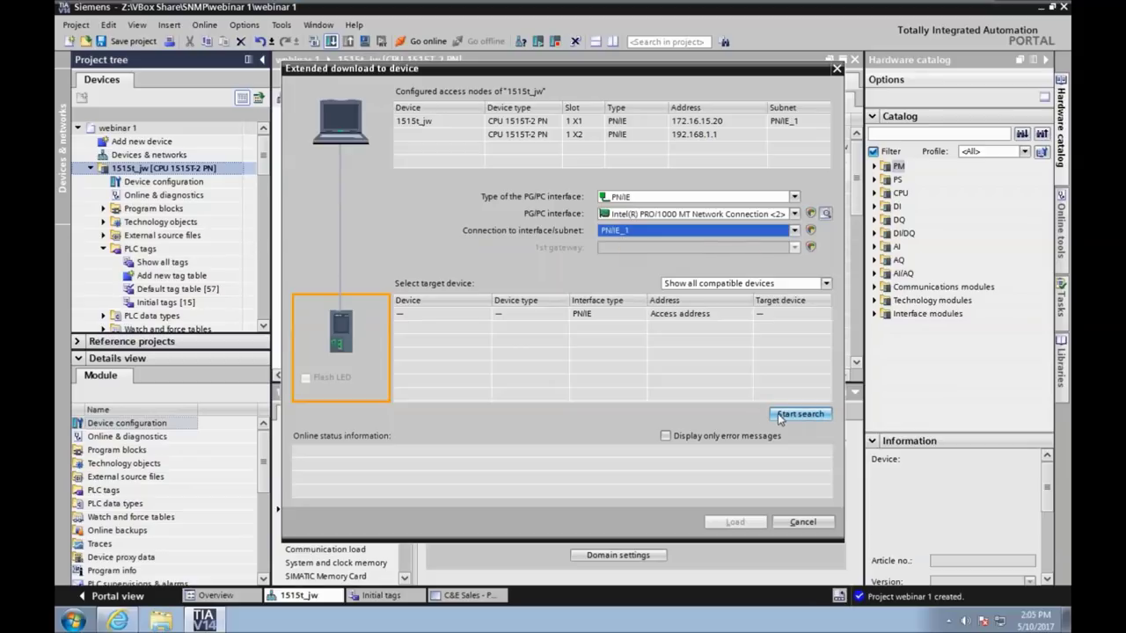
pyautogui.click(801, 415)
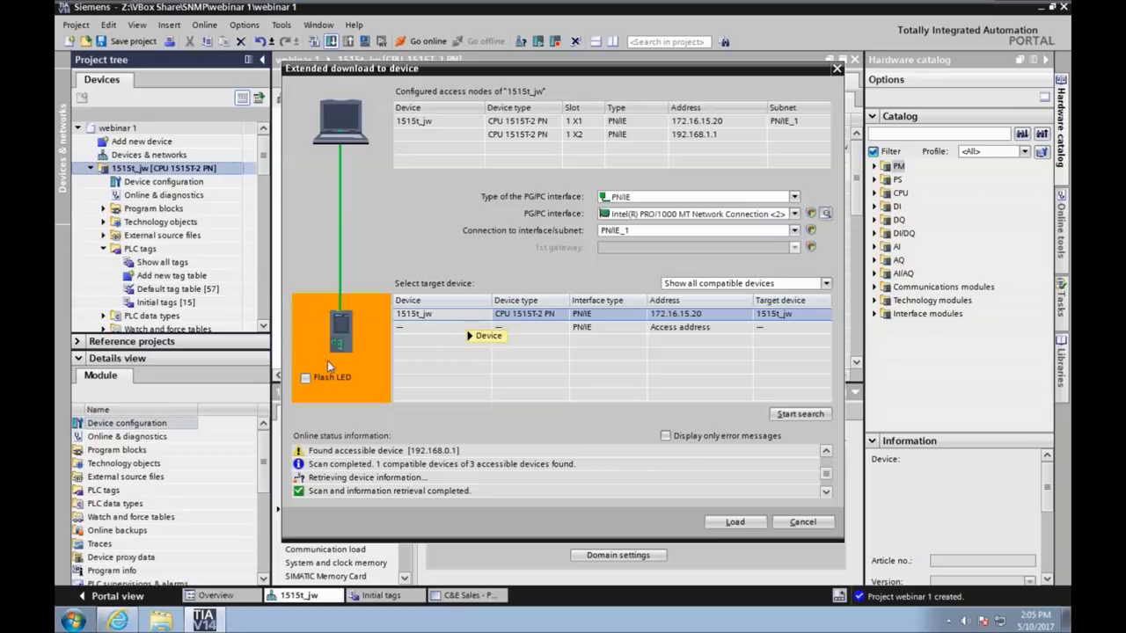
# Step: Load the configuration into the CPU at 172.16.15.20, continuing without synchronization and starting all modules after the download
pyautogui.click(305, 378)
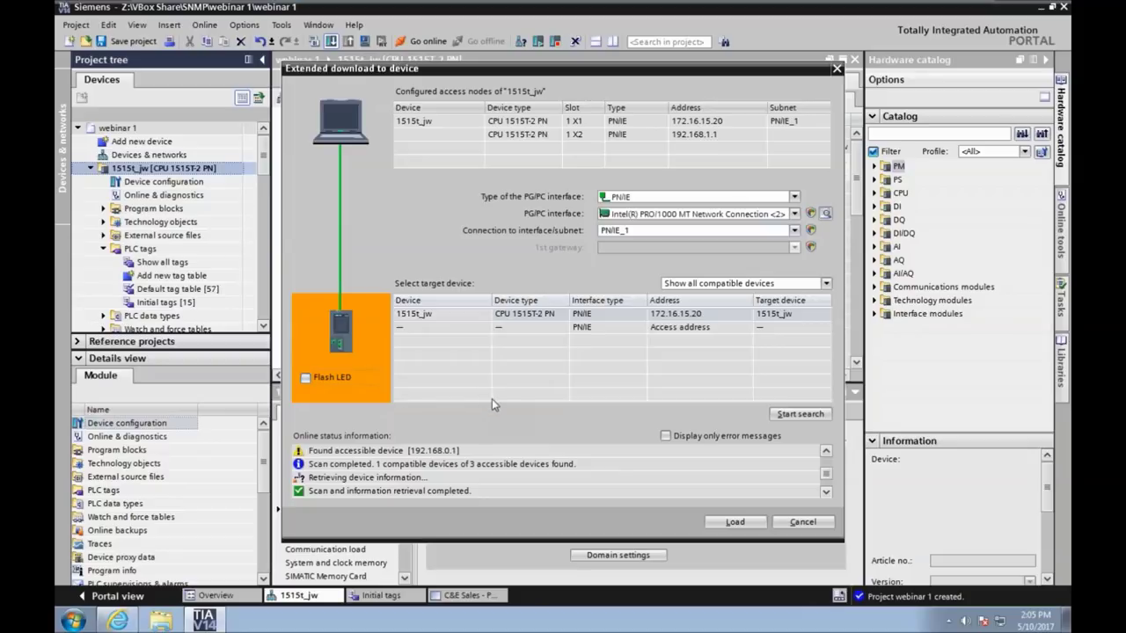
pyautogui.click(538, 313)
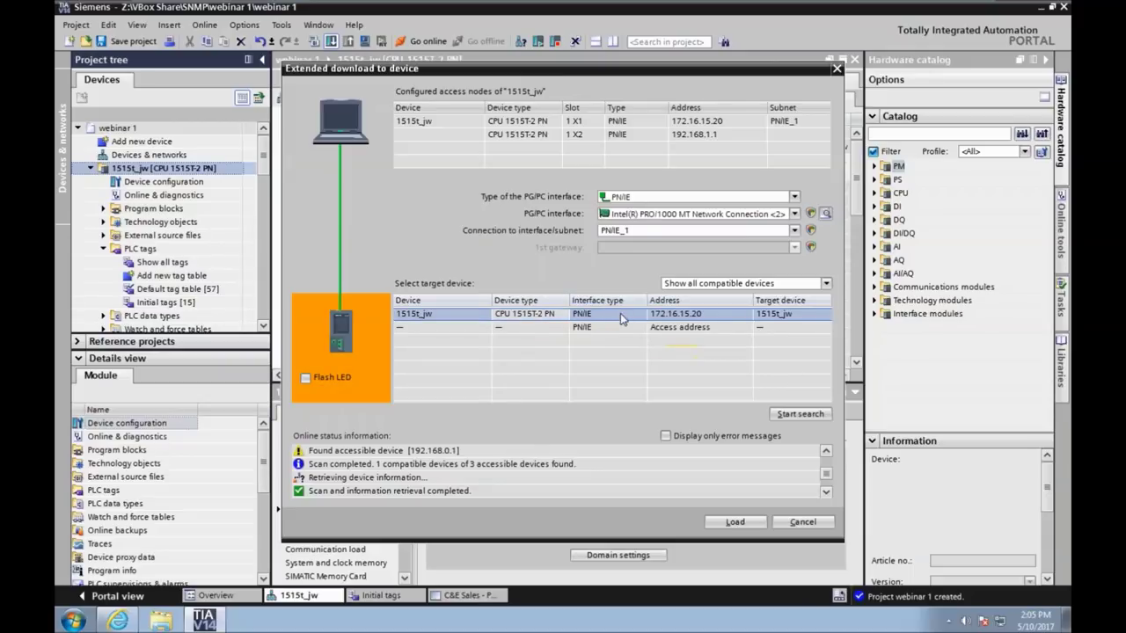
pyautogui.click(735, 523)
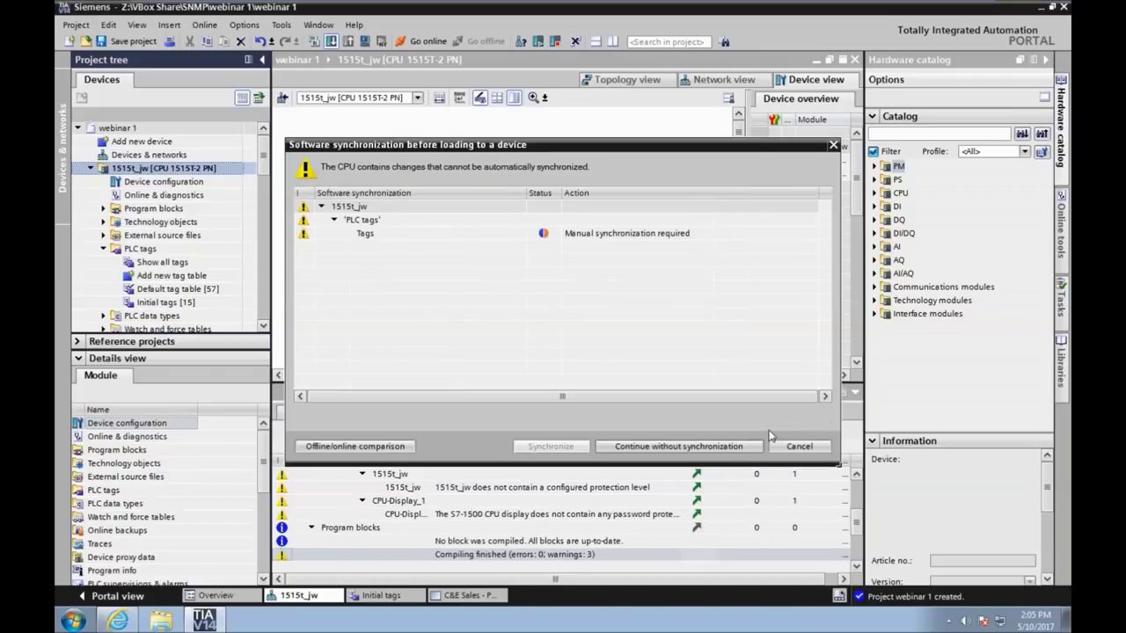
pyautogui.click(725, 448)
pyautogui.click(730, 447)
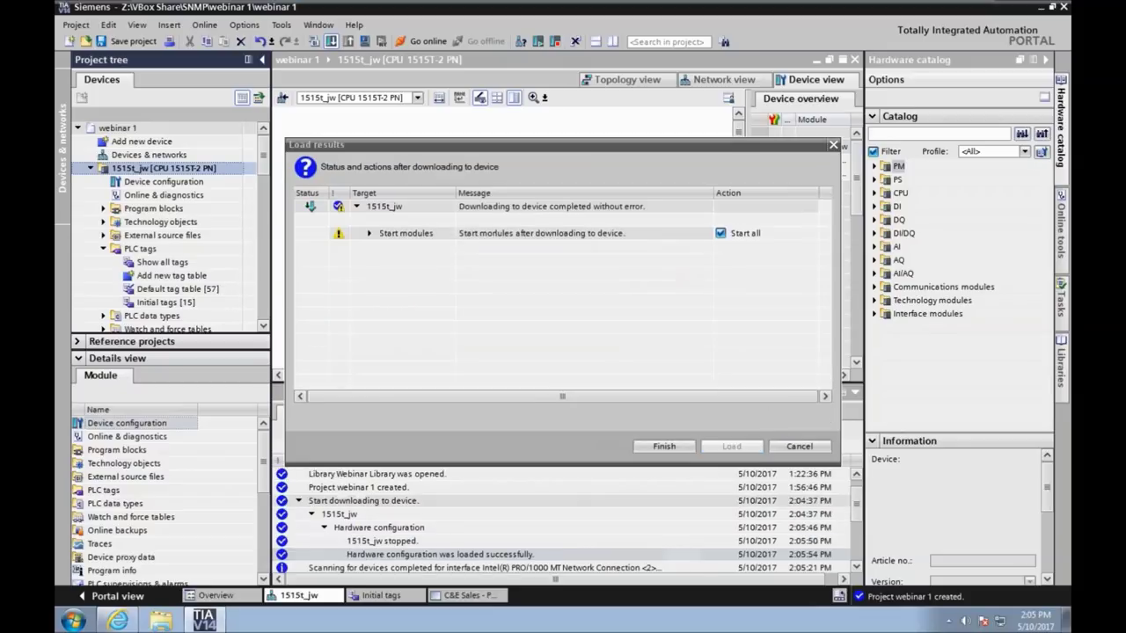
pyautogui.click(666, 450)
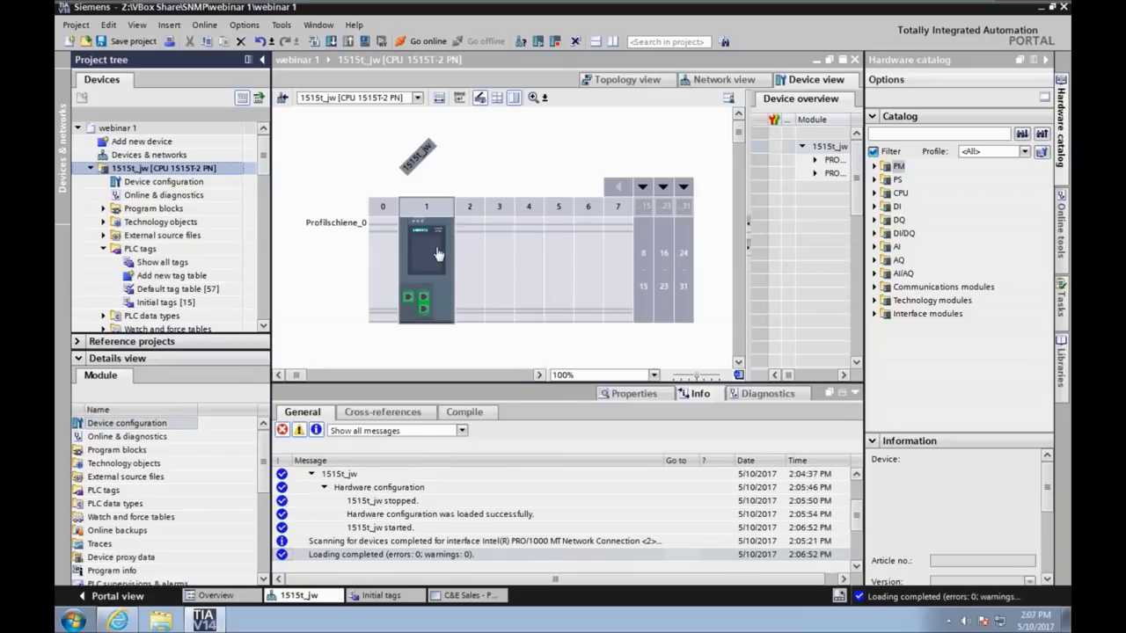
# Step: Go online from the network view, check the diagnostic status of et200sp-jw, and go offline again
pyautogui.click(715, 80)
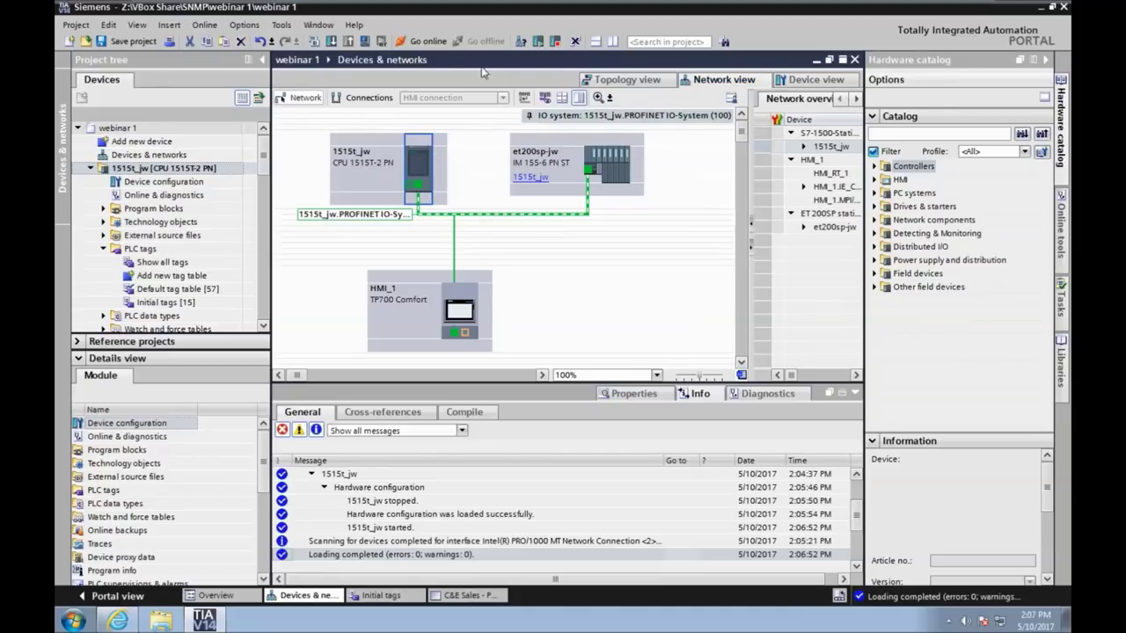
pyautogui.click(428, 44)
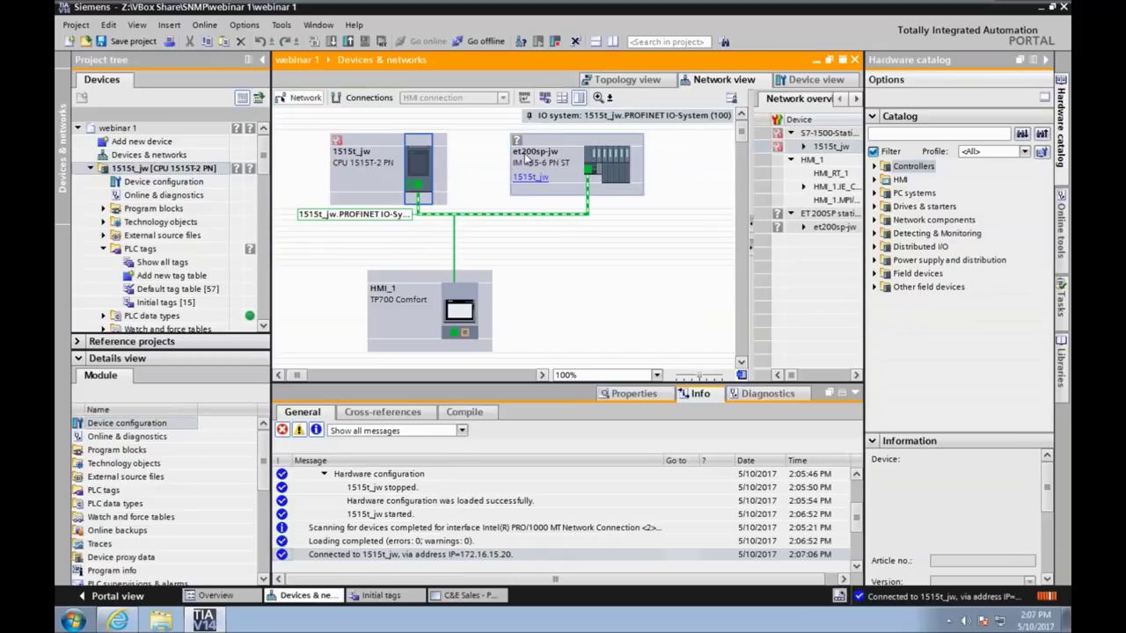
pyautogui.moveTo(520, 148)
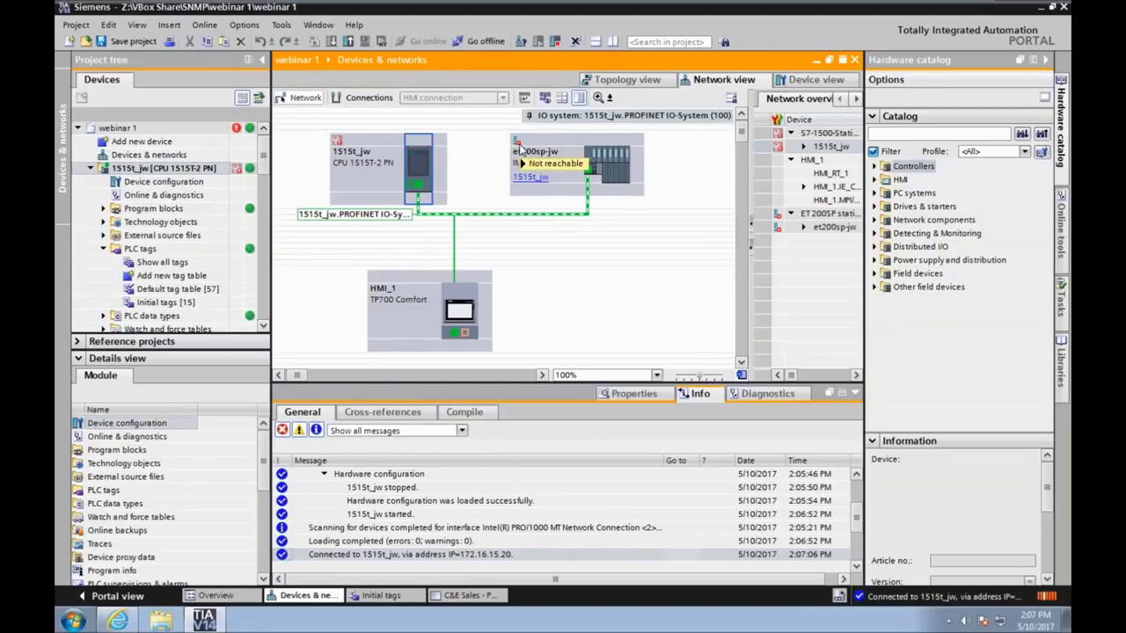
pyautogui.click(476, 44)
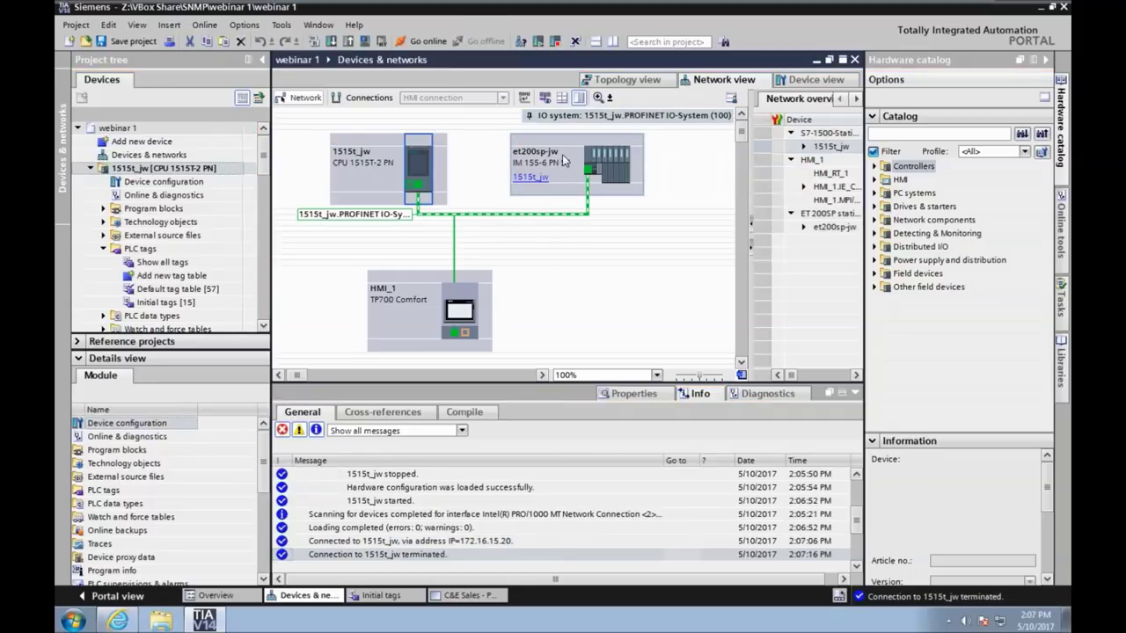
# Step: Inspect the Ethernet addresses of et200sp-jw's PROFINET interface and temporarily display all device addresses in the network view
pyautogui.moveTo(503, 220)
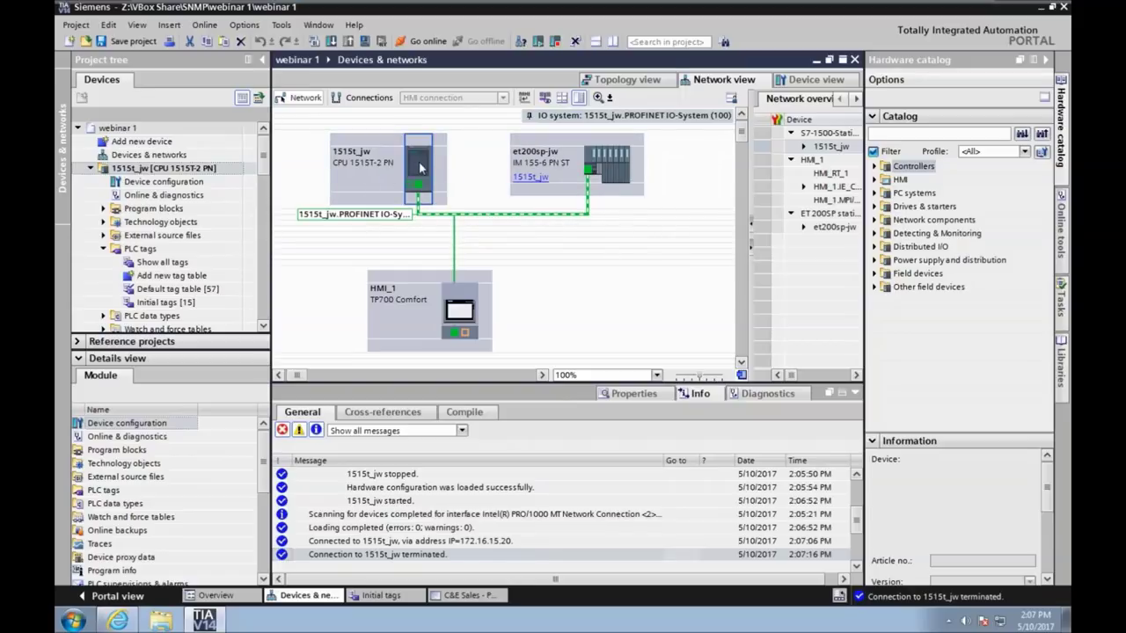
pyautogui.click(543, 161)
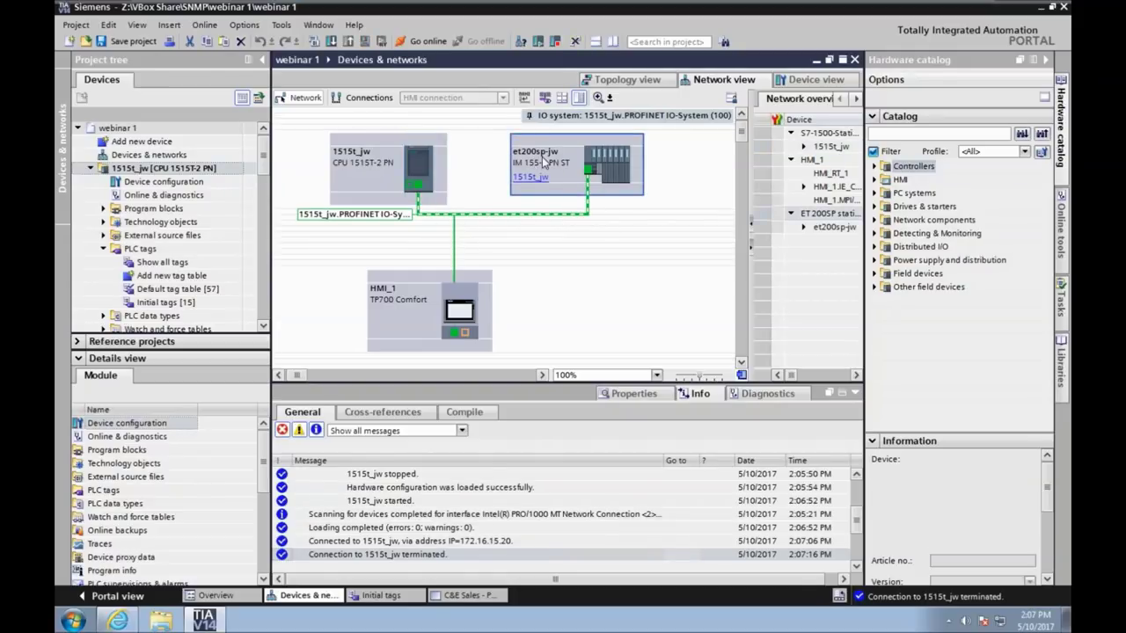
pyautogui.click(631, 301)
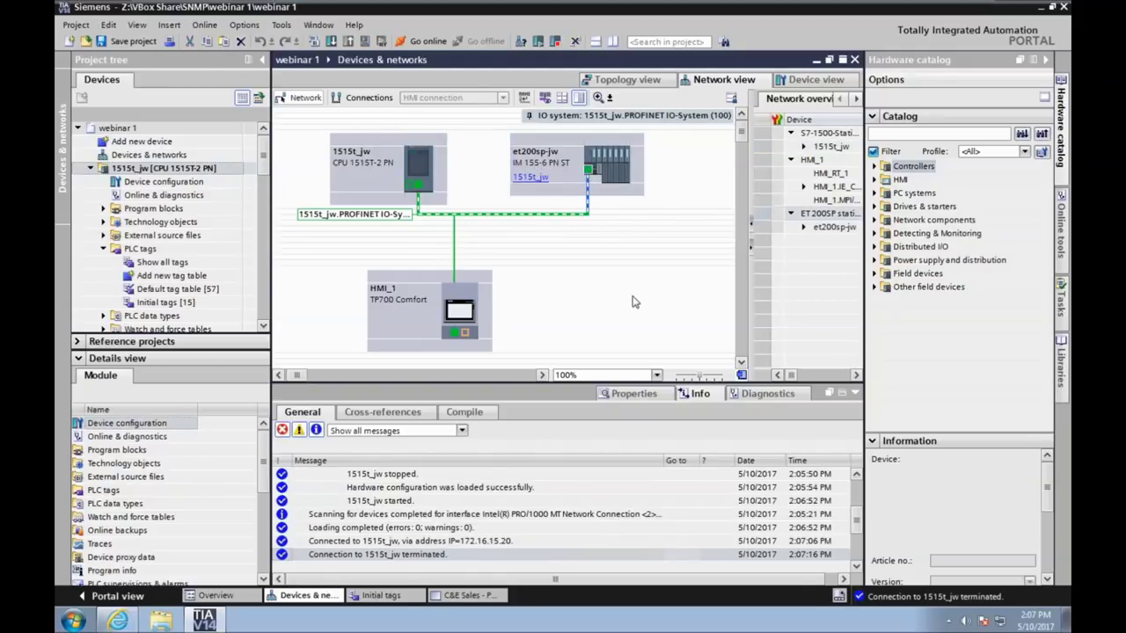
pyautogui.click(630, 392)
pyautogui.click(543, 98)
pyautogui.moveTo(576, 213)
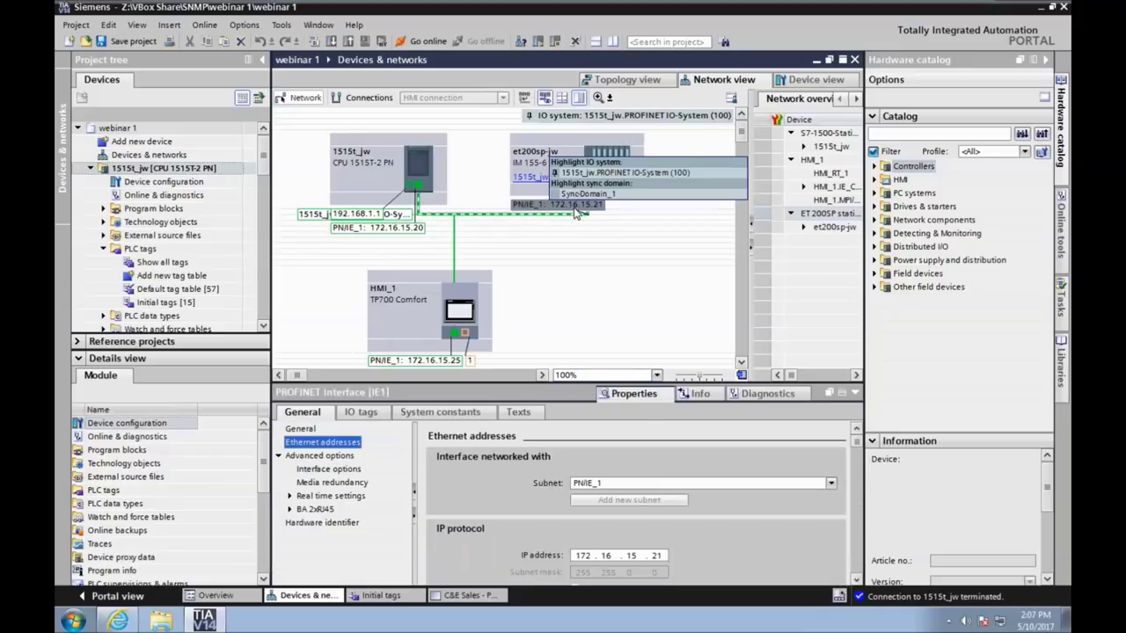
pyautogui.click(545, 99)
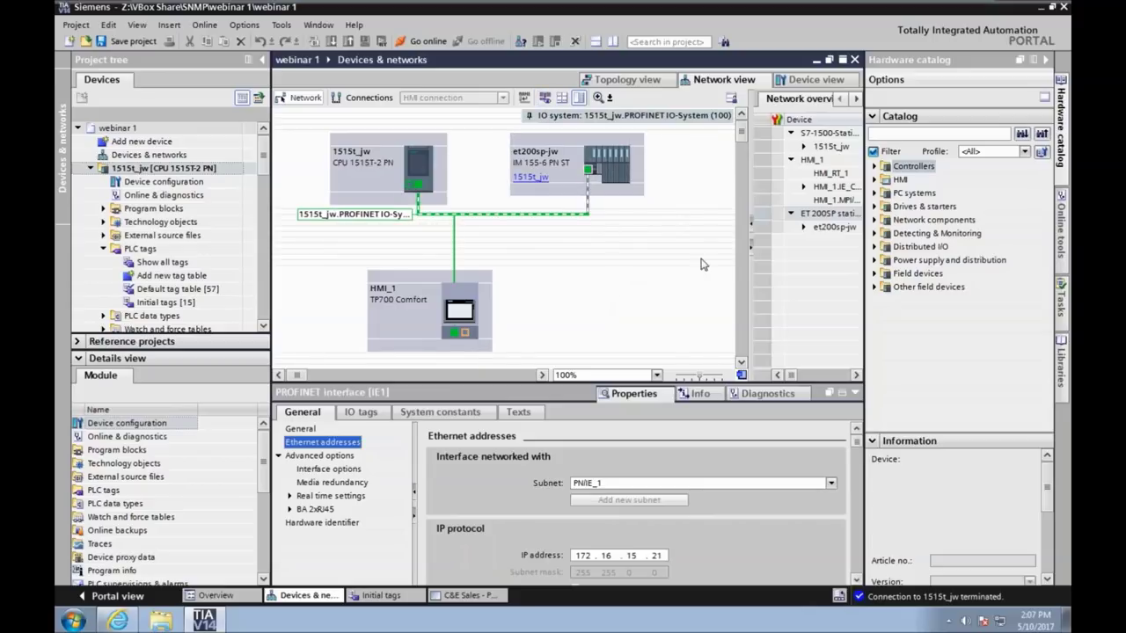
# Step: Assign the PROFINET device name et200sp-jw to the unnamed ET200SP found on the PROFINET IO system's network
pyautogui.rightClick(480, 220)
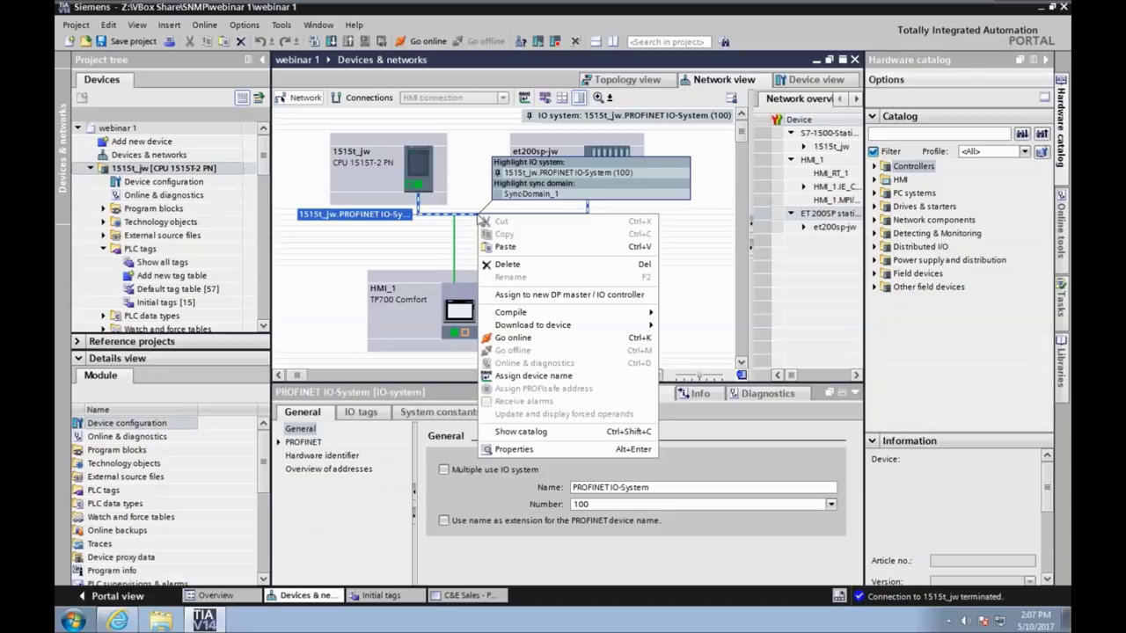
pyautogui.click(532, 376)
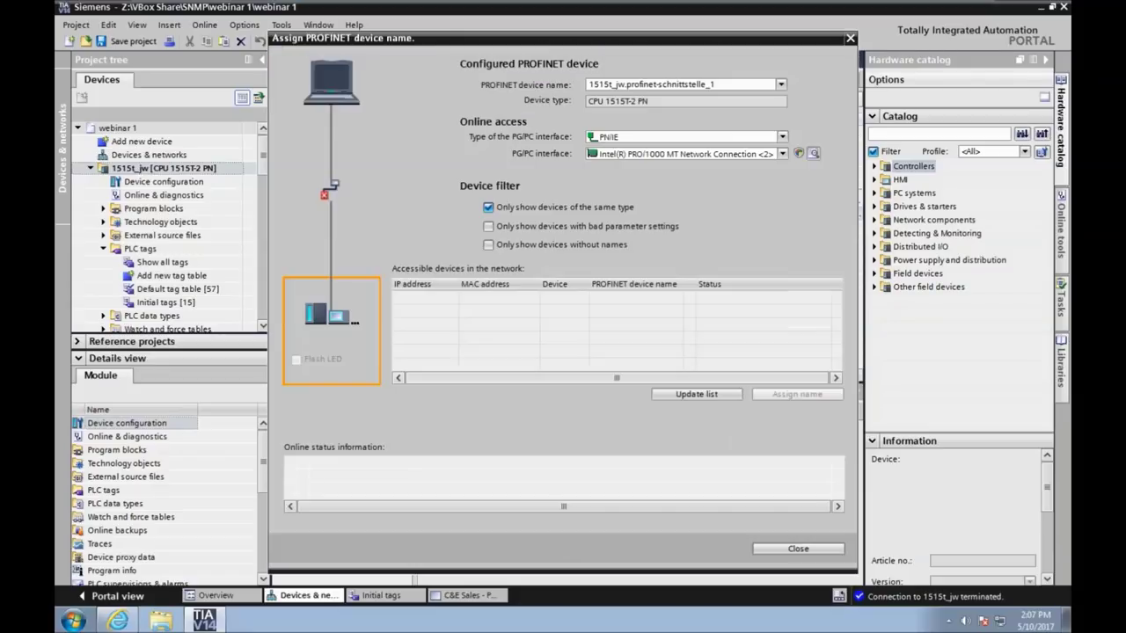
pyautogui.click(781, 86)
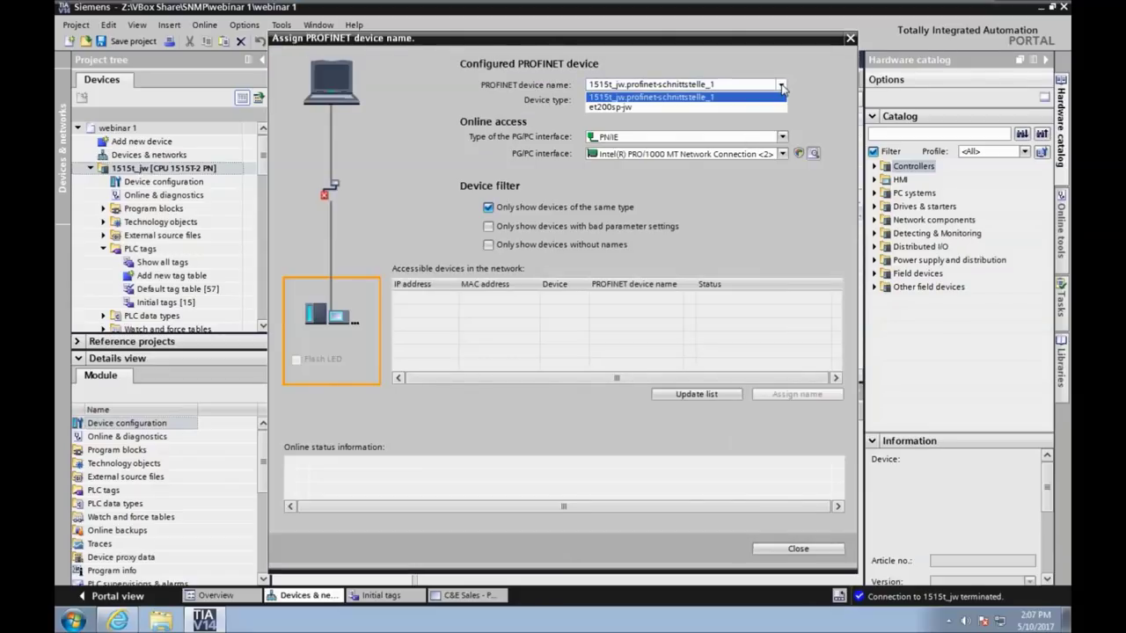
pyautogui.click(626, 108)
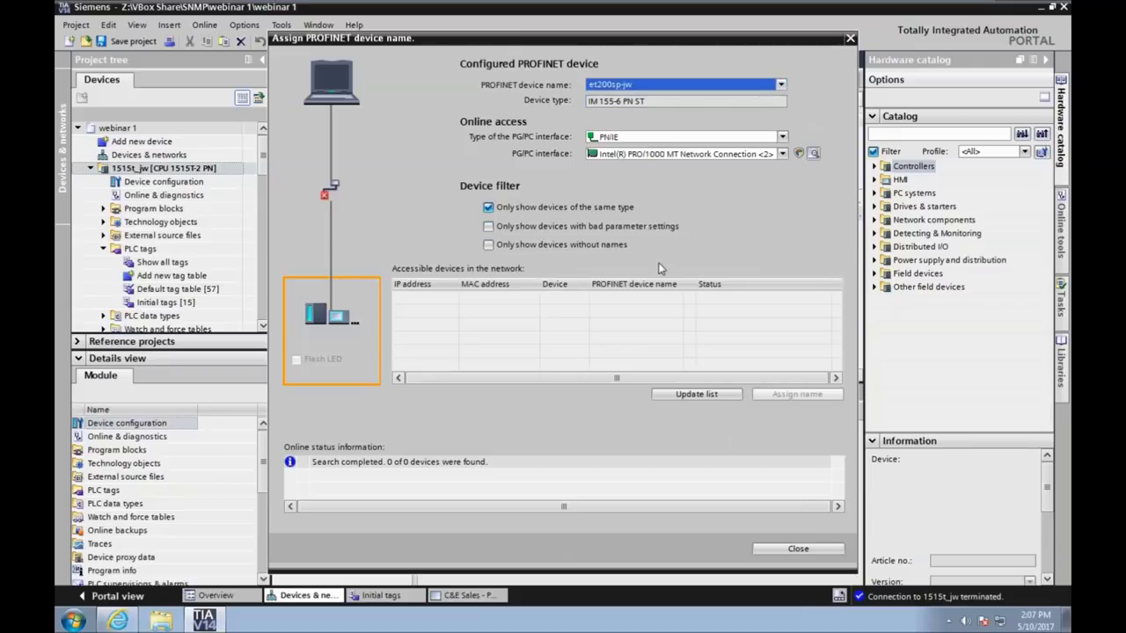
pyautogui.click(729, 396)
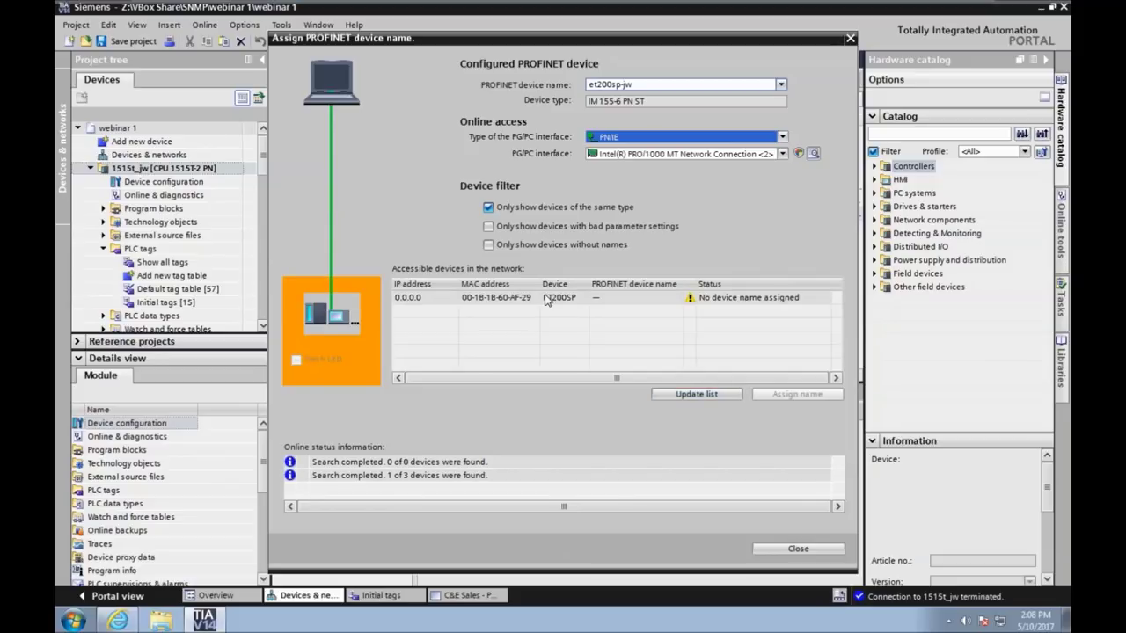
pyautogui.click(448, 304)
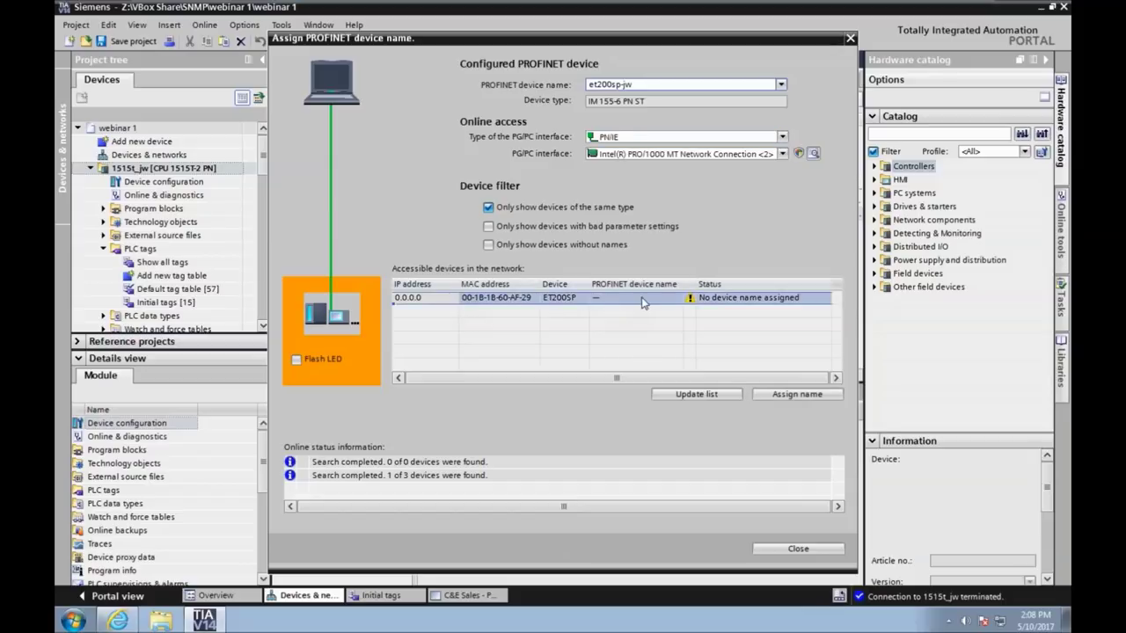
pyautogui.click(797, 396)
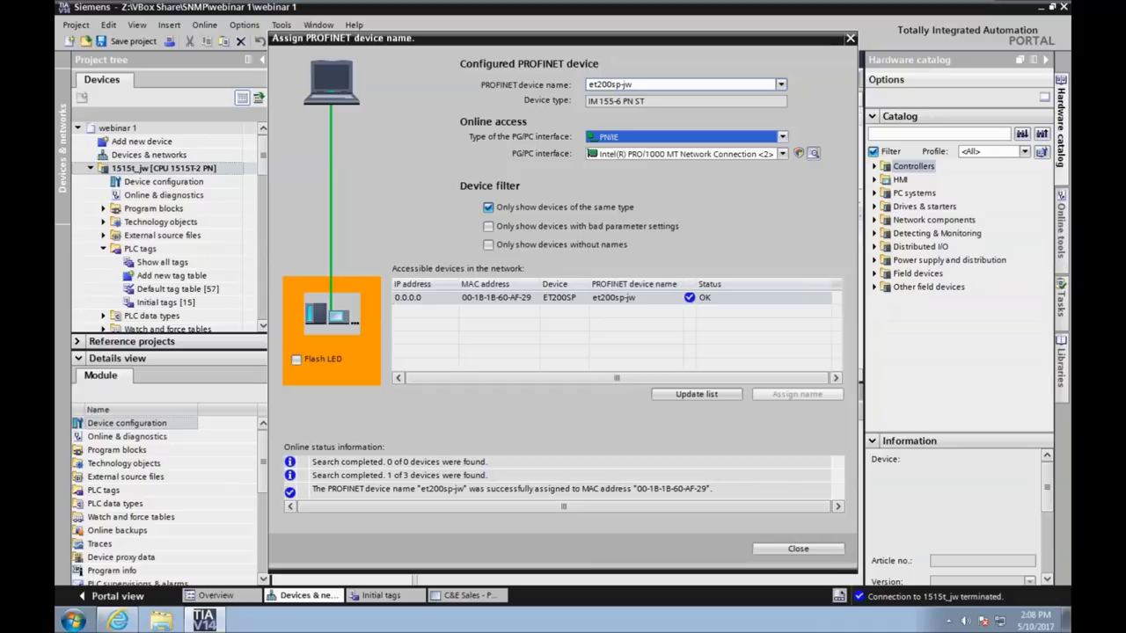
# Step: Refresh the list of accessible devices to check the ET200SP's assigned name and IP address, and close the name assignment dialog
pyautogui.click(666, 301)
pyautogui.click(695, 395)
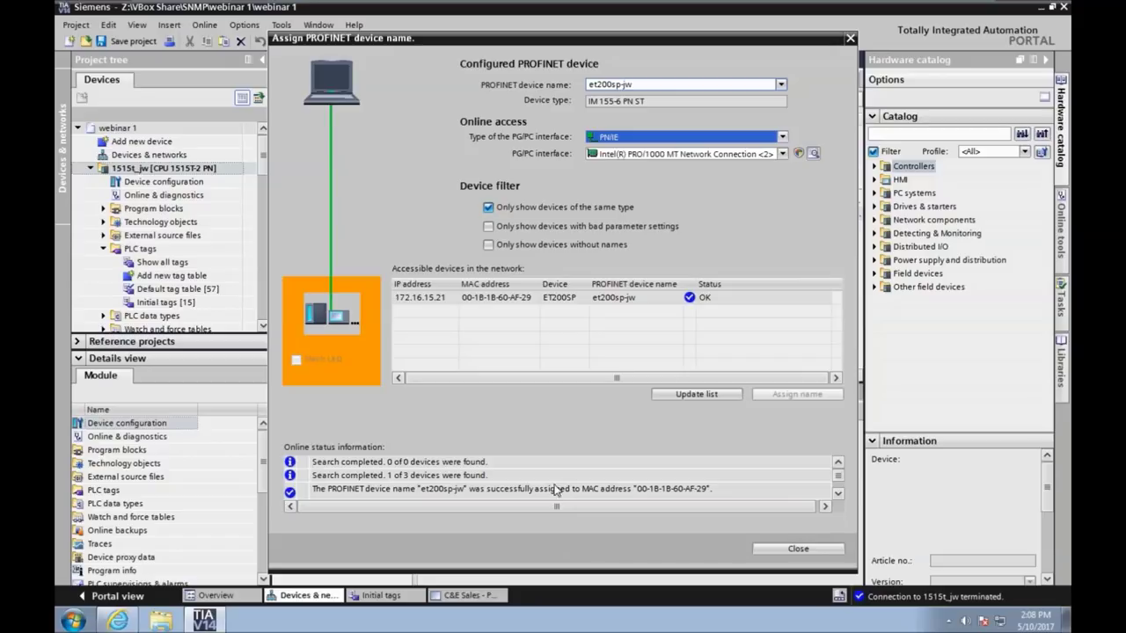
pyautogui.click(446, 304)
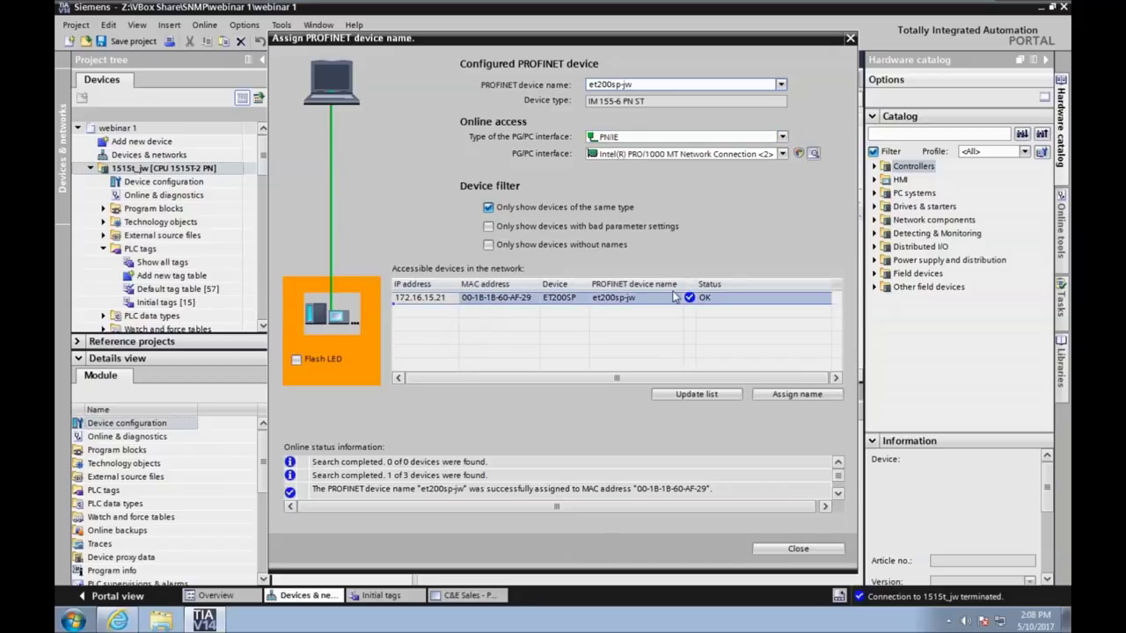
pyautogui.click(798, 548)
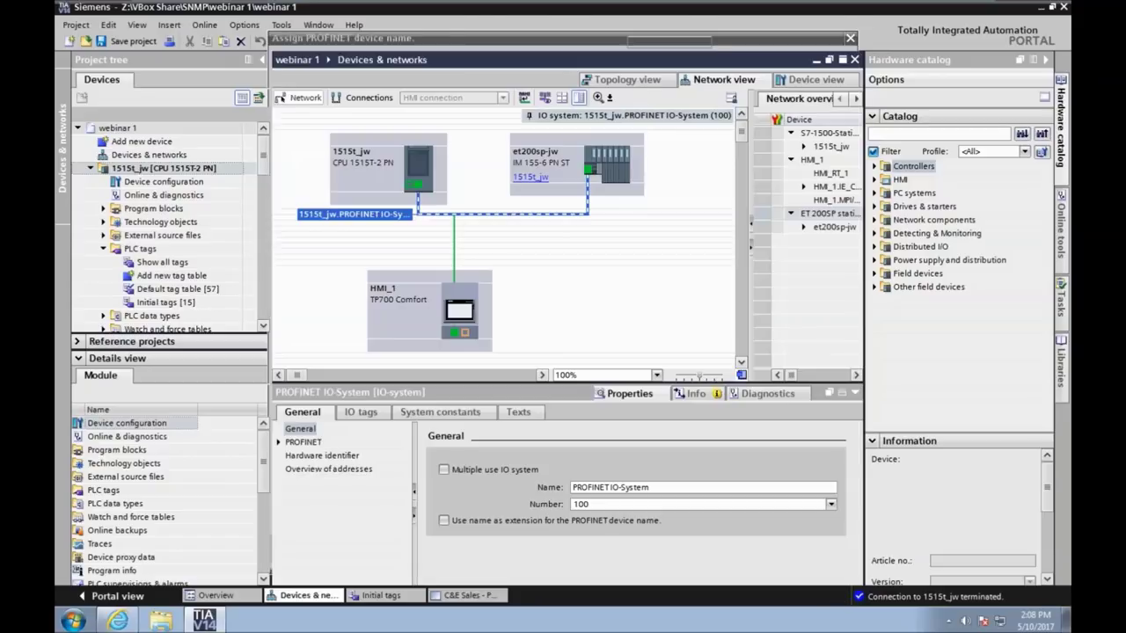
# Step: Go online with the 1515t_jw CPU from the network view and start the runtime simulation of HMI_1
pyautogui.click(429, 142)
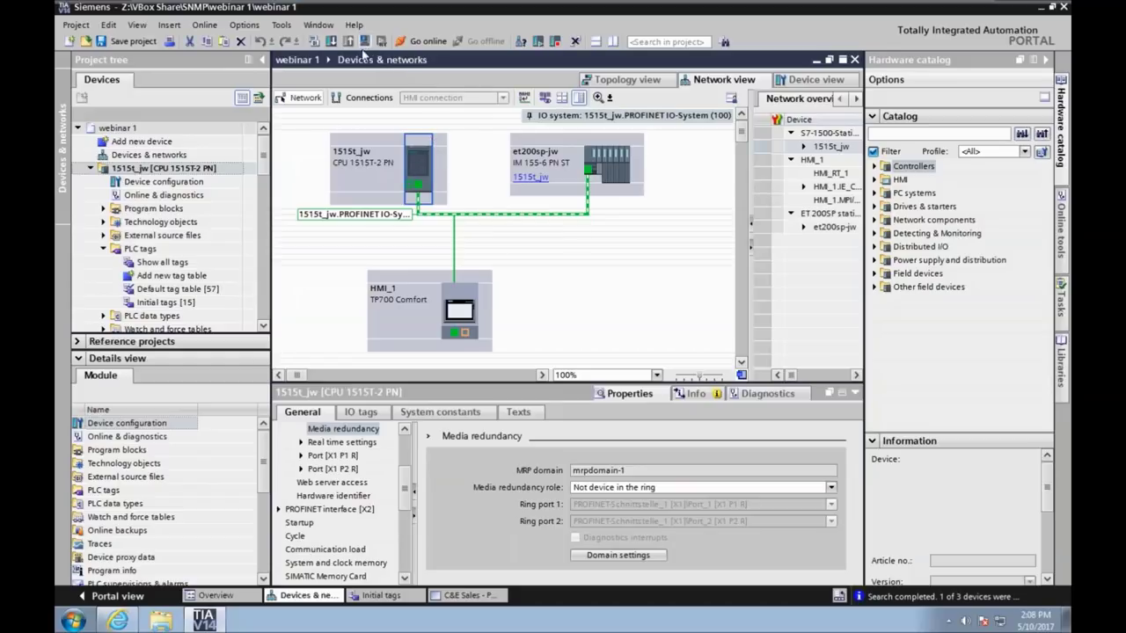
pyautogui.click(436, 42)
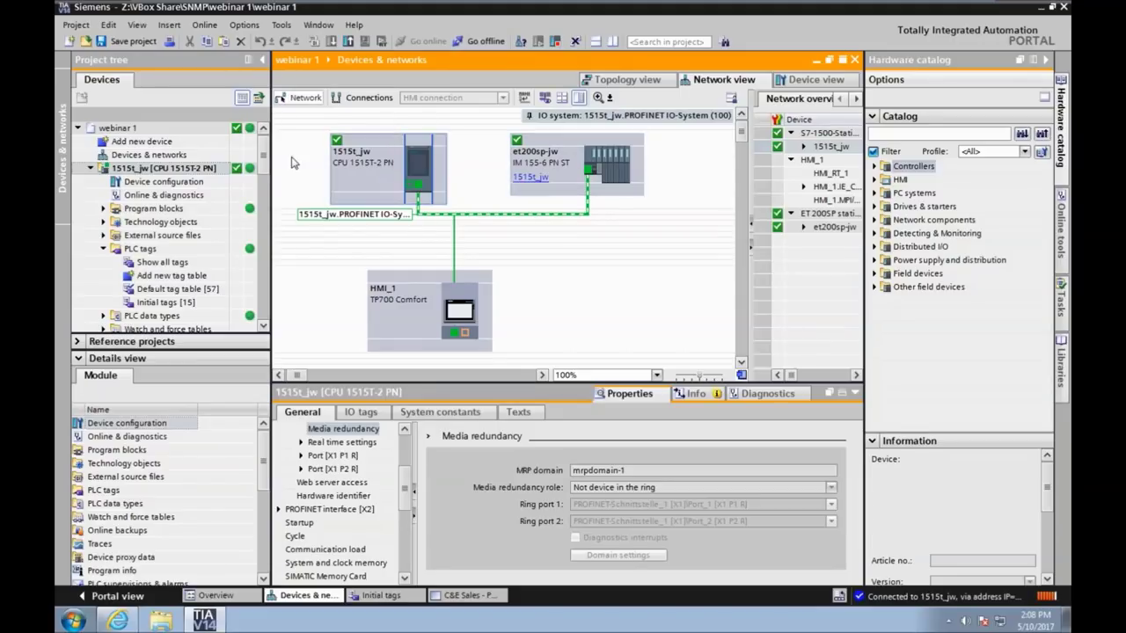
pyautogui.click(459, 313)
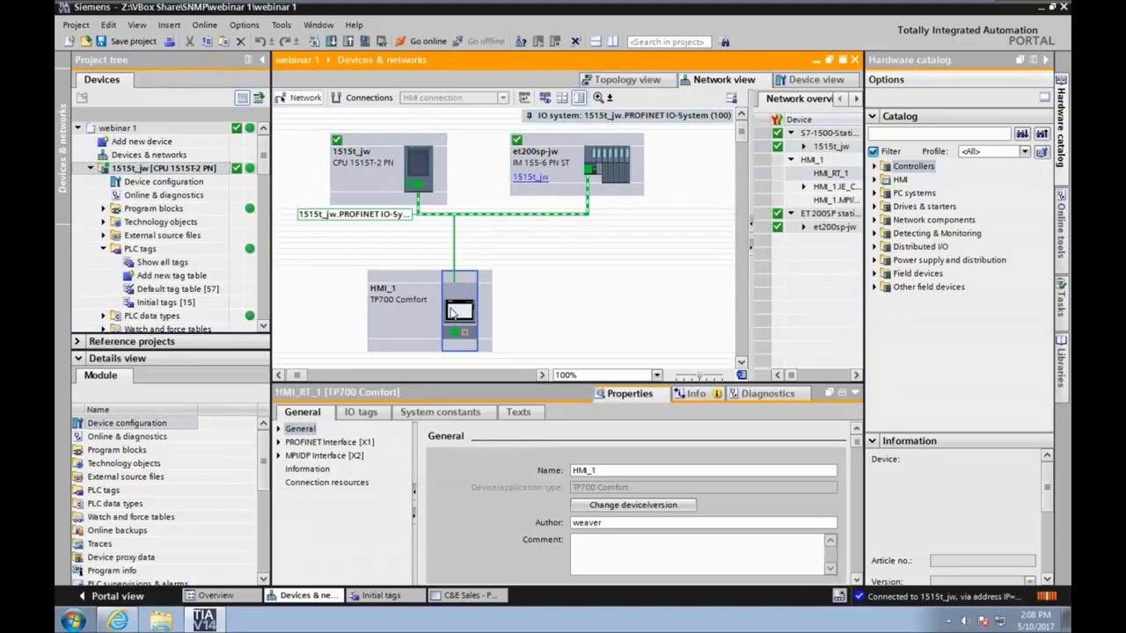
pyautogui.click(365, 43)
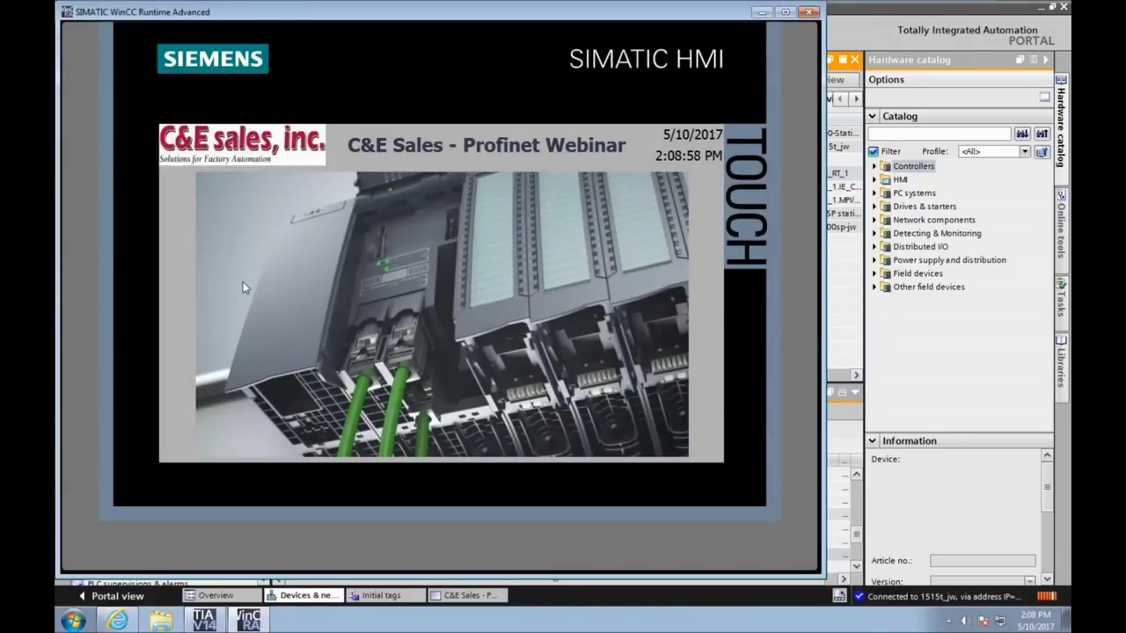
# Step: Open the Topology screen from the slide-out menu of the simulated HMI and acknowledge the runtime message
pyautogui.moveTo(179, 299)
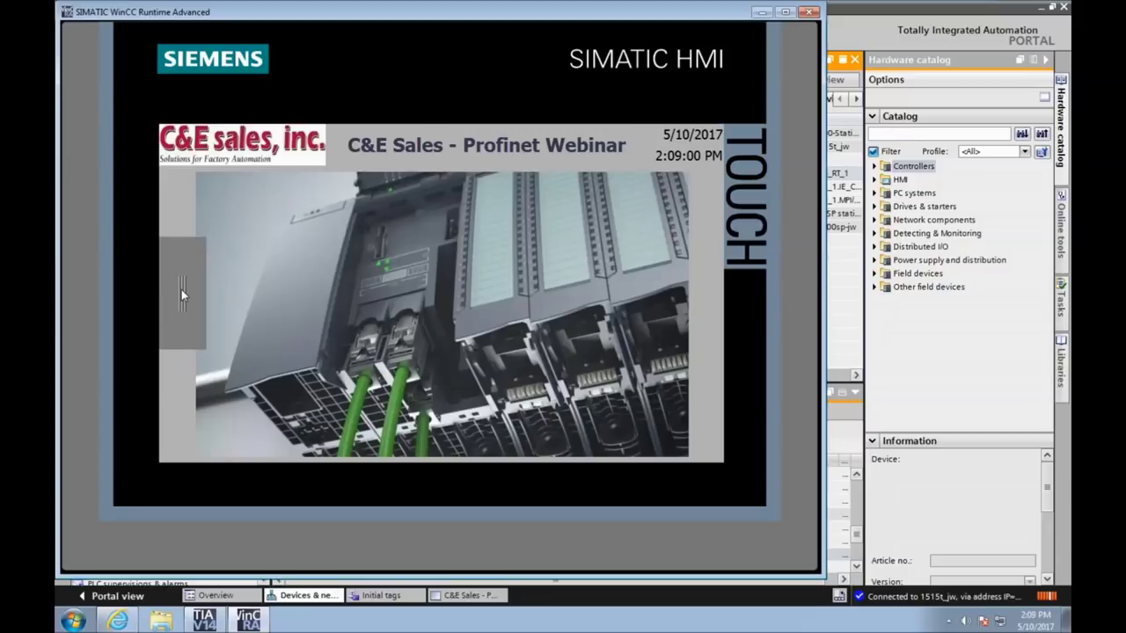
pyautogui.click(181, 289)
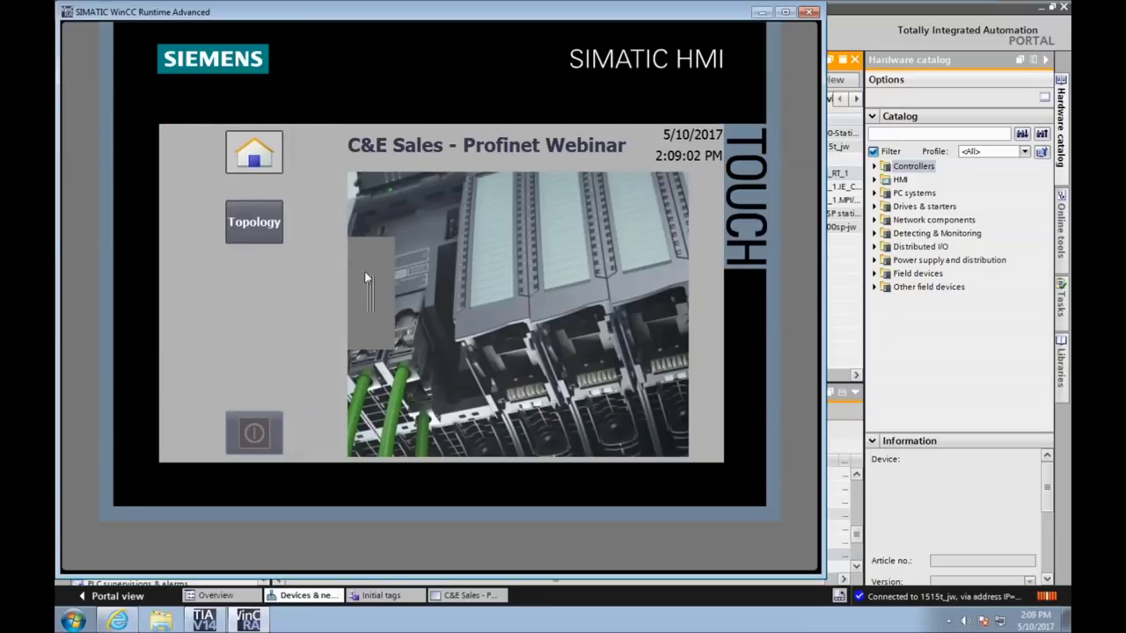
pyautogui.moveTo(368, 289); pyautogui.dragTo(188, 301)
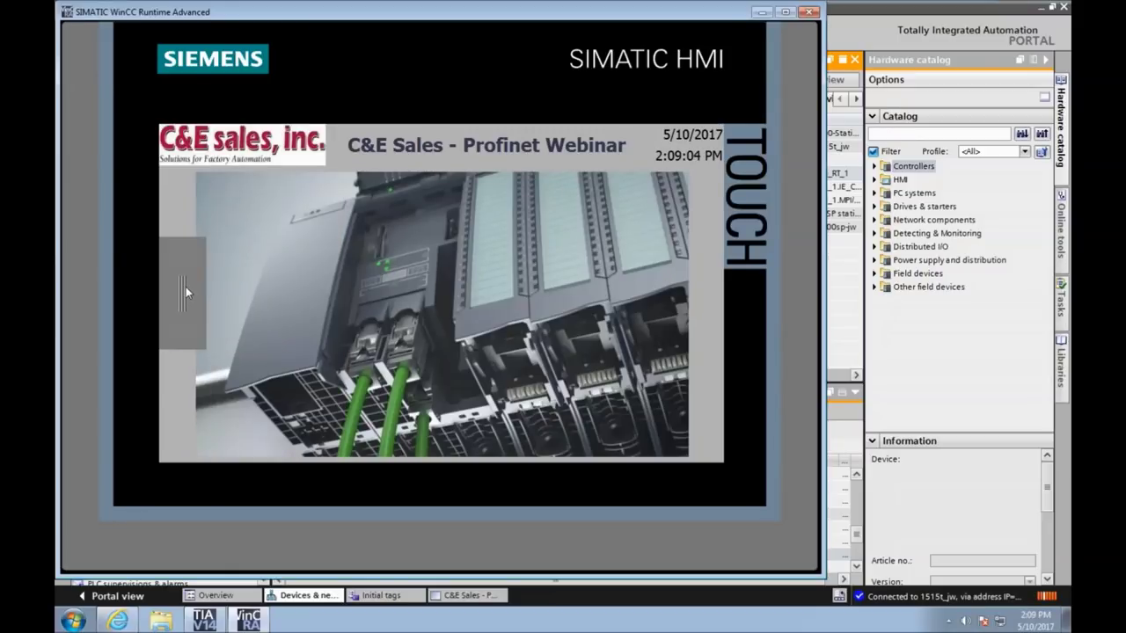
pyautogui.click(185, 289)
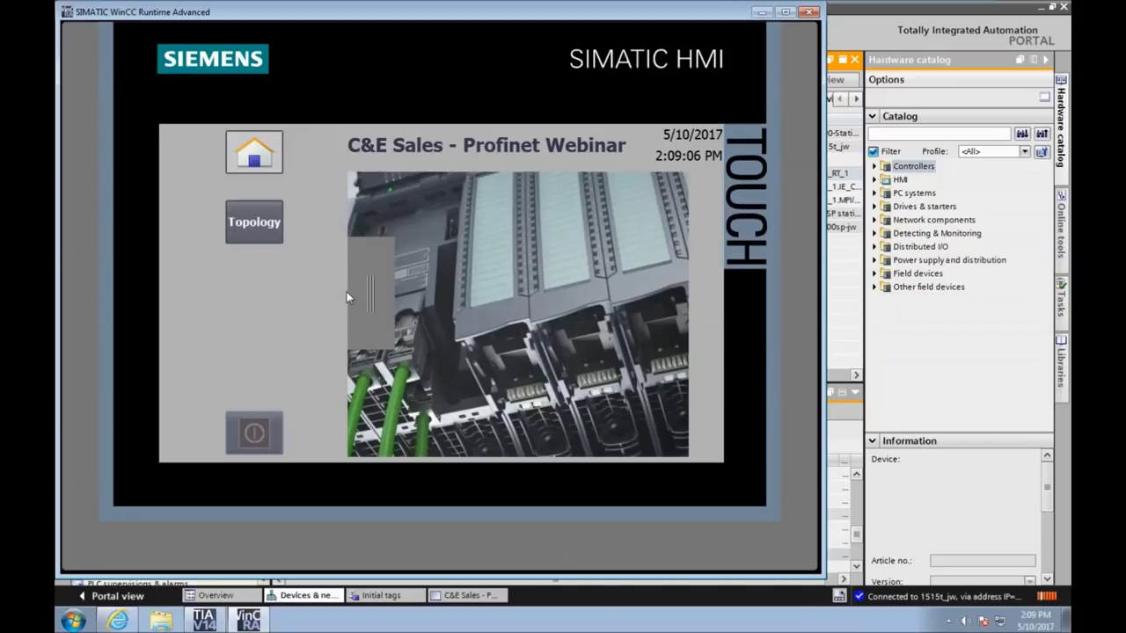
pyautogui.click(254, 222)
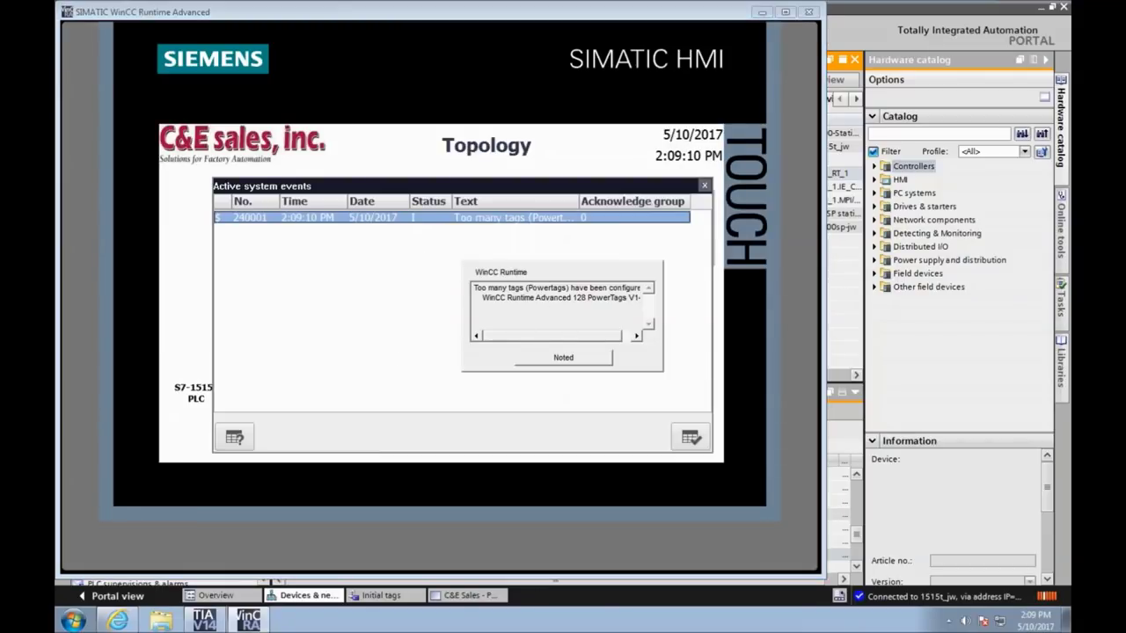
pyautogui.click(594, 361)
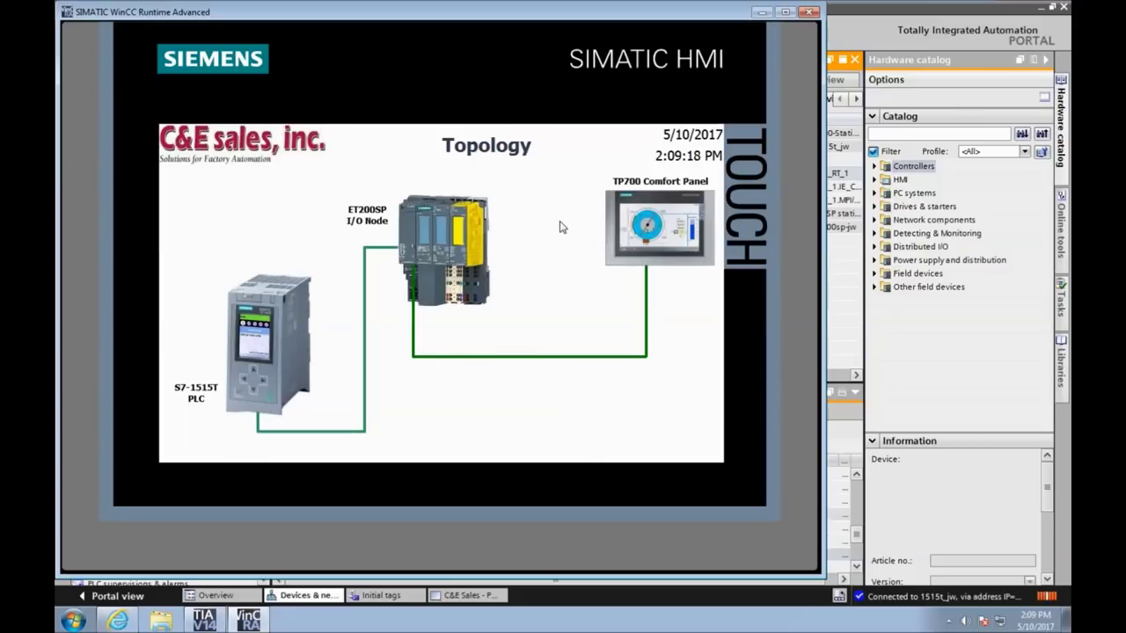
# Step: Exit the HMI runtime through its slide-out menu and go offline from the 1515t_jw CPU
pyautogui.click(338, 152)
pyautogui.click(182, 279)
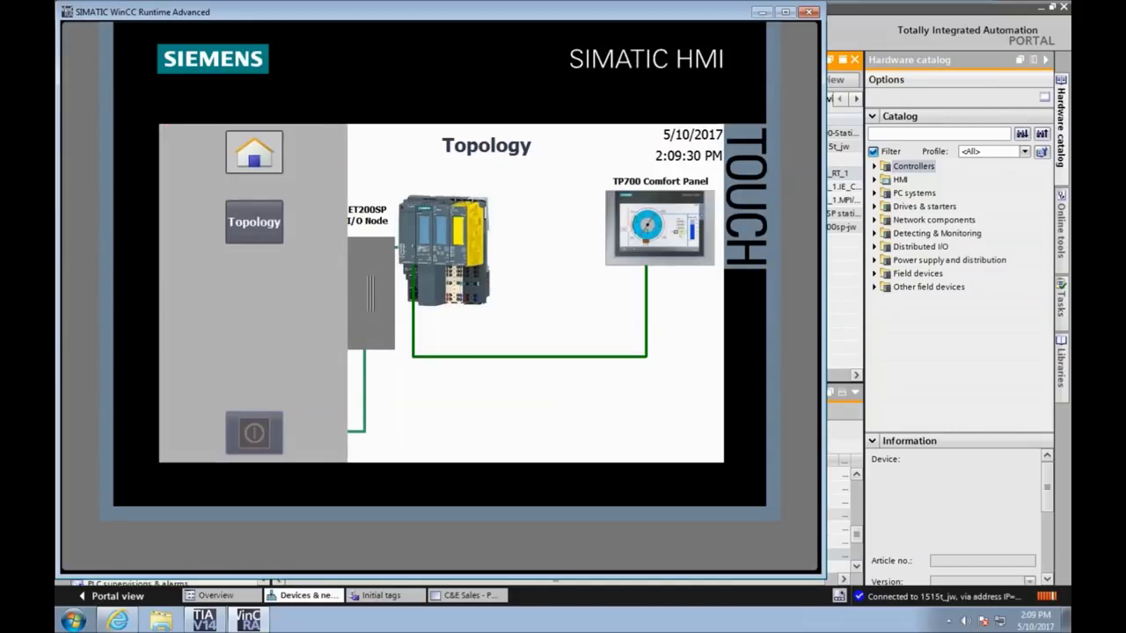
pyautogui.click(254, 432)
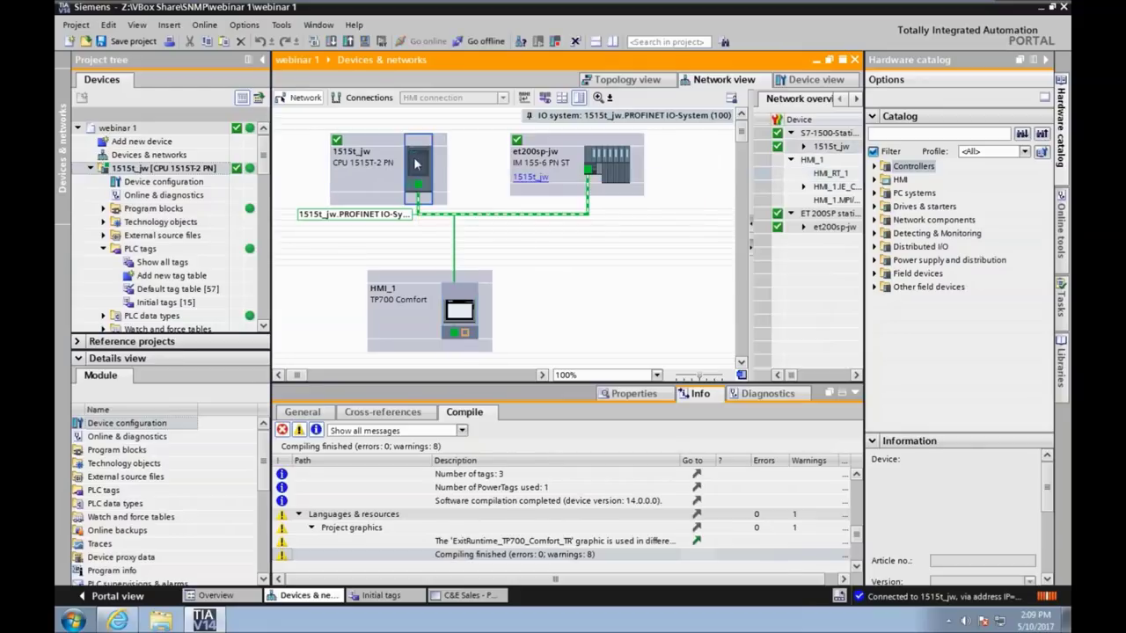
pyautogui.click(484, 41)
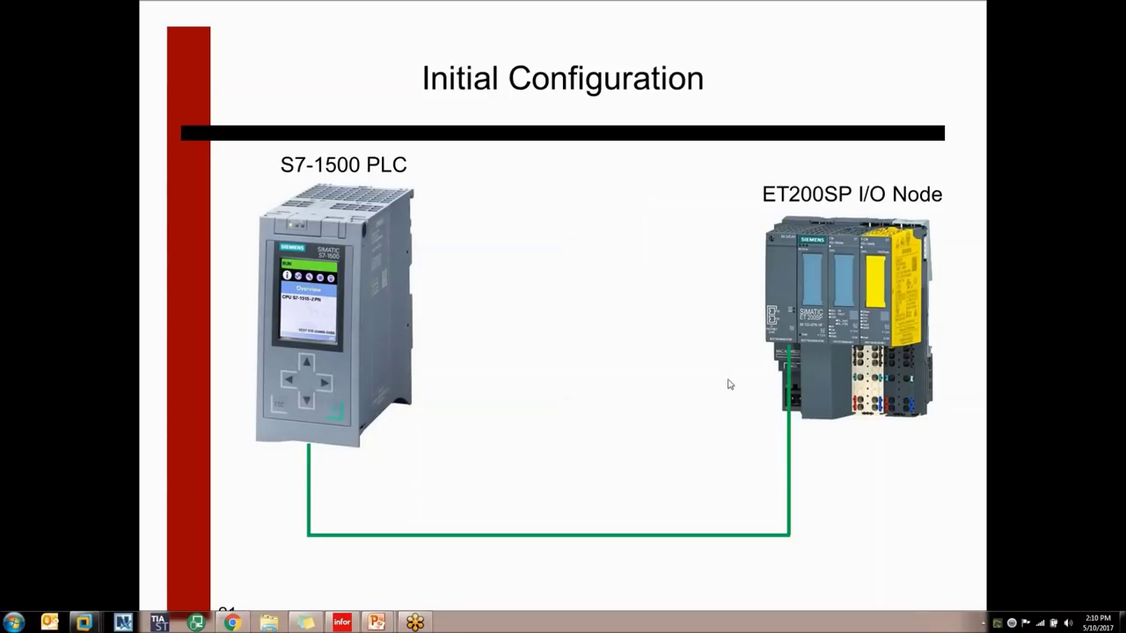
pyautogui.click(673, 307)
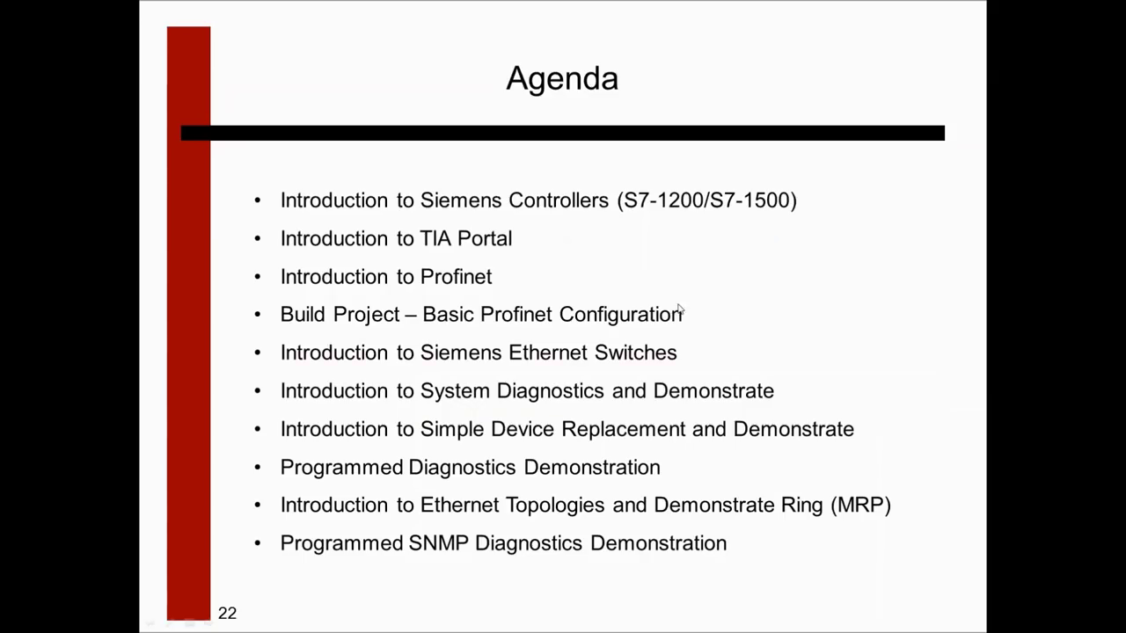
pyautogui.click(692, 362)
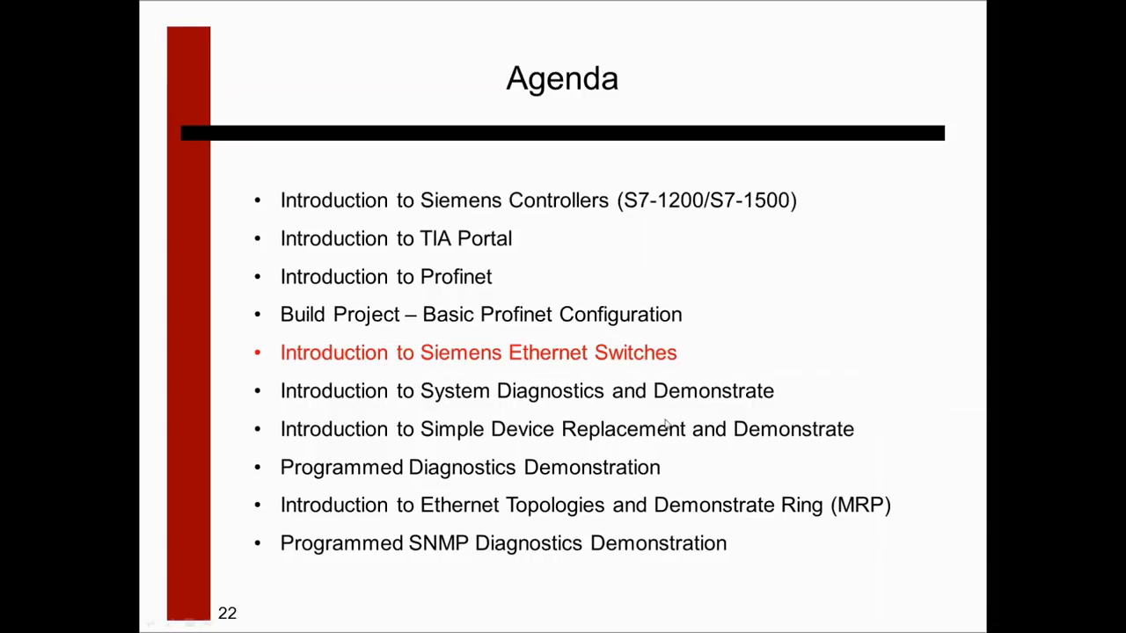
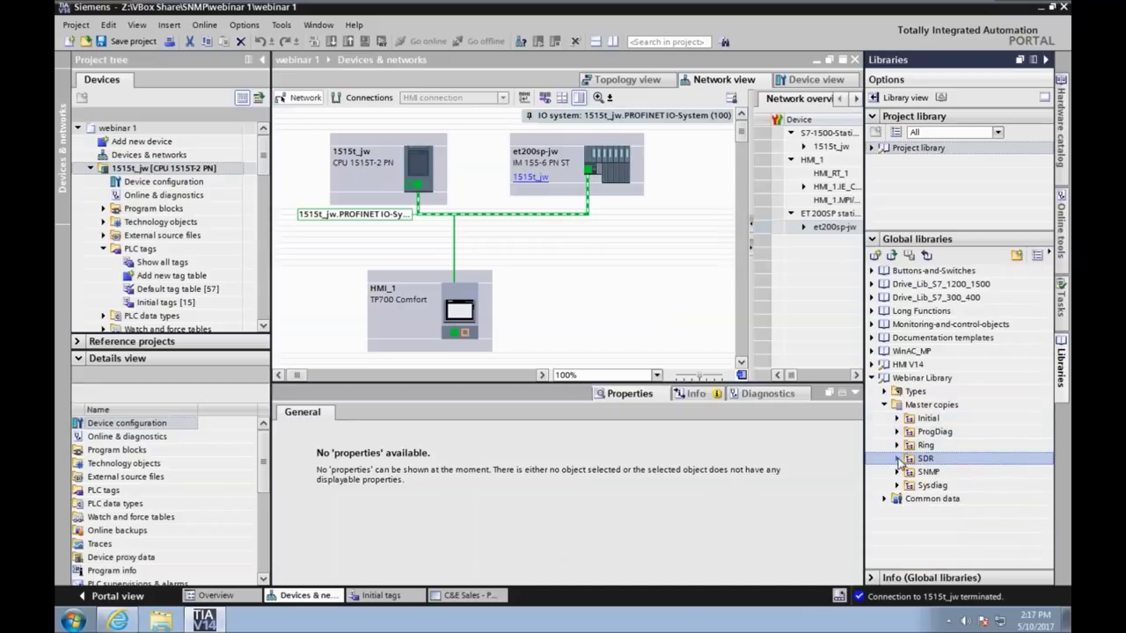
# Step: Insert the xb208-jw master copy from the Webinar Library's SDR folder into the network view, in the free space beside HMI_1
pyautogui.click(899, 459)
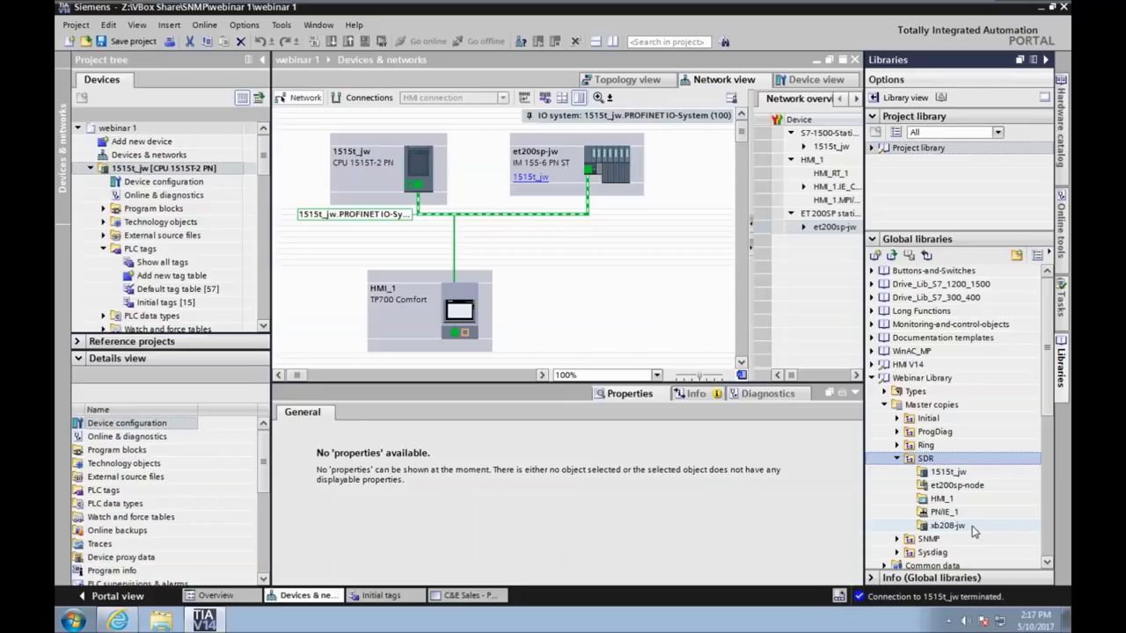
pyautogui.moveTo(934, 526); pyautogui.dragTo(602, 253)
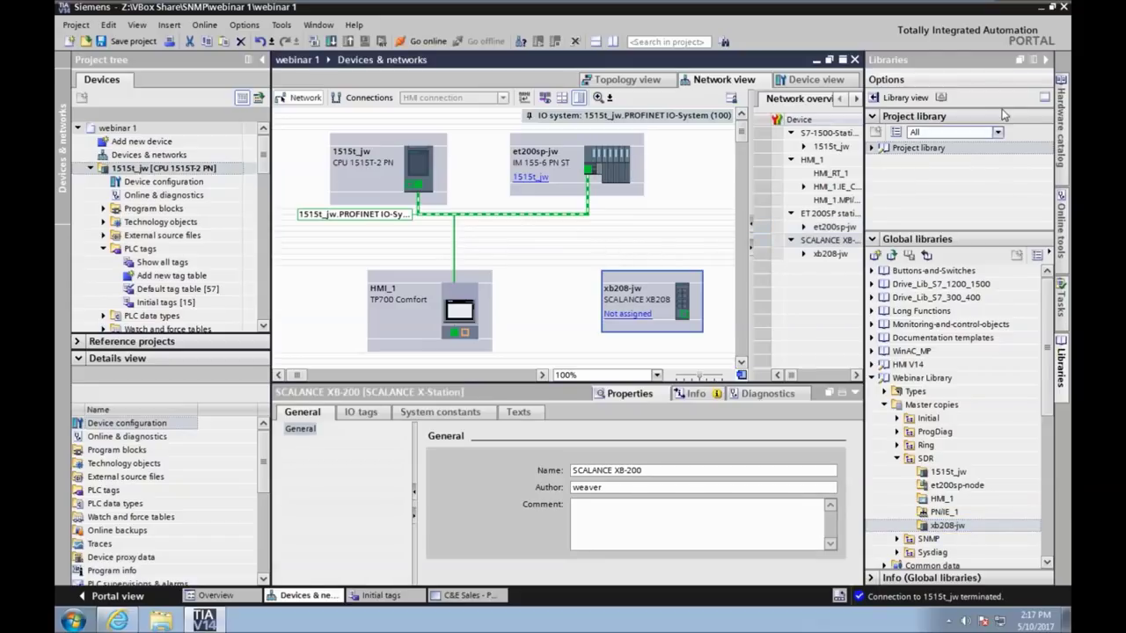
# Step: Browse the hardware catalog's managed SCALANCE XB-200 switches to find the XB208 article numbers, and return to the libraries
pyautogui.click(1061, 123)
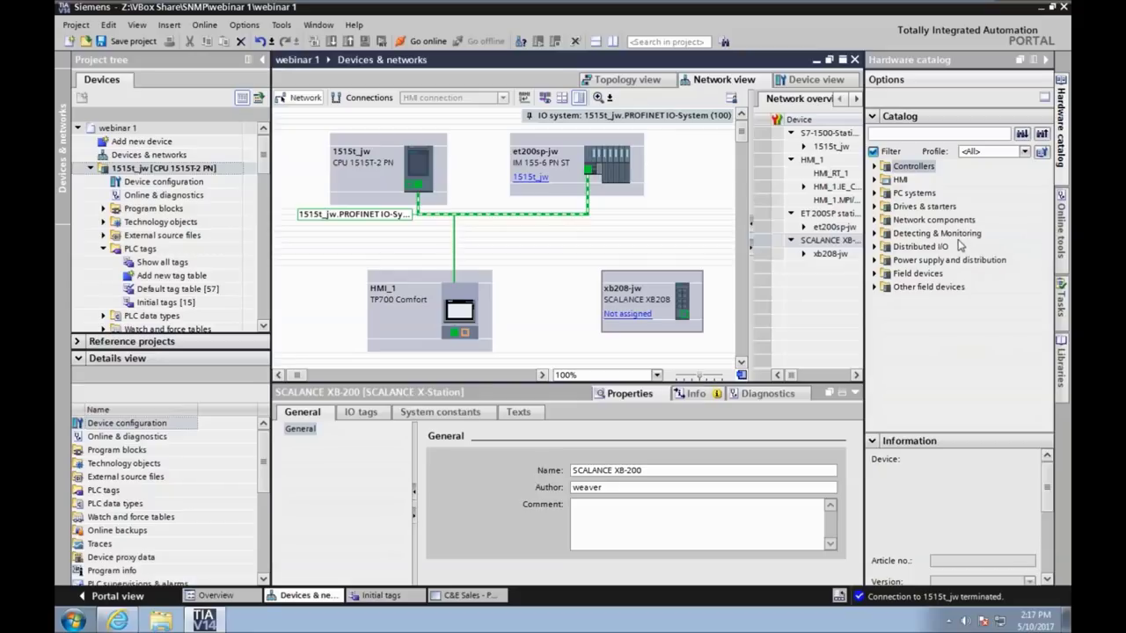
pyautogui.doubleClick(887, 222)
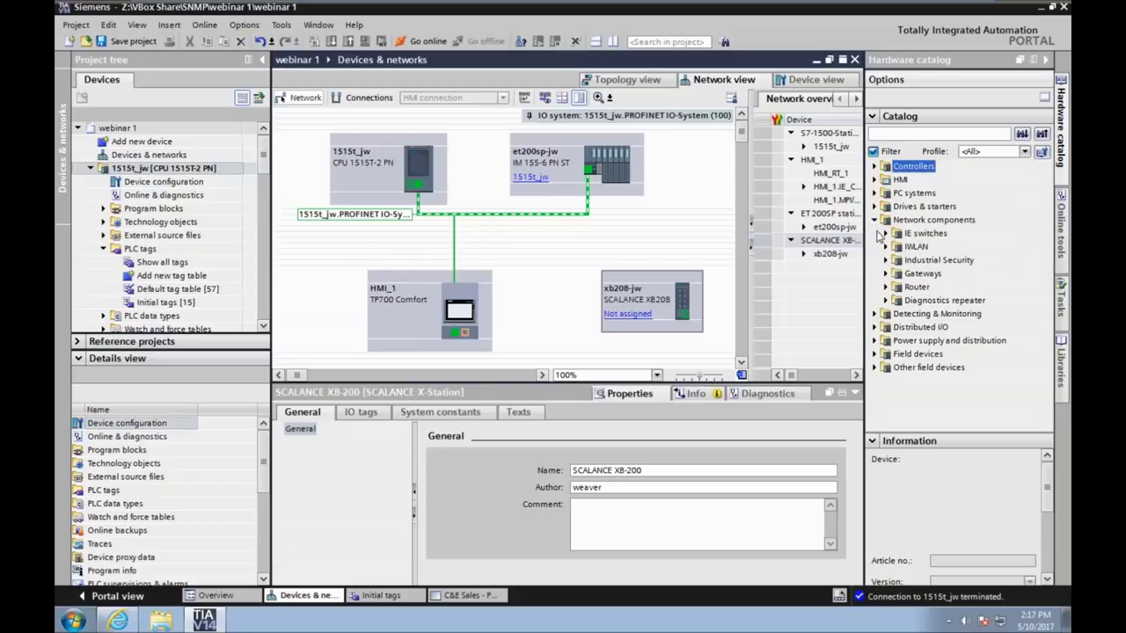
pyautogui.click(887, 234)
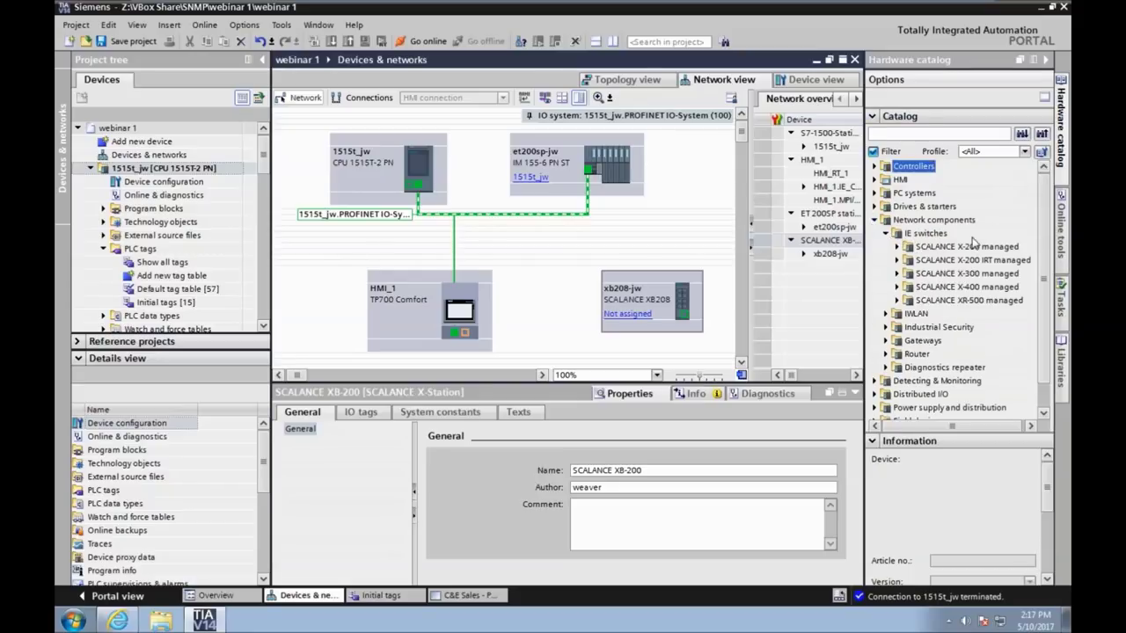
pyautogui.click(897, 248)
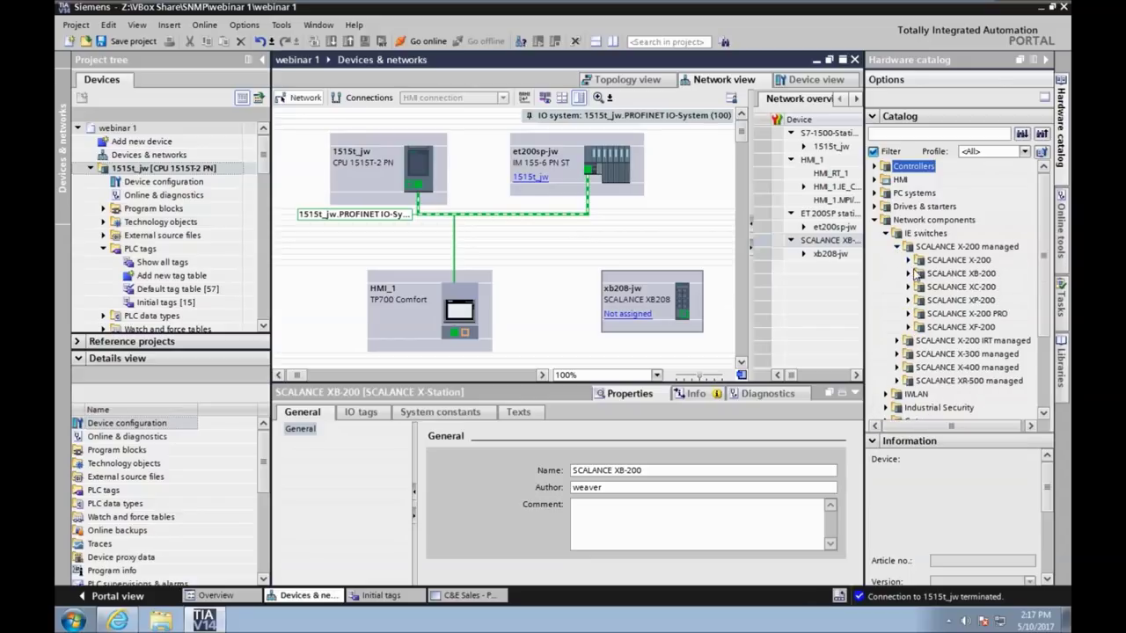
pyautogui.click(908, 274)
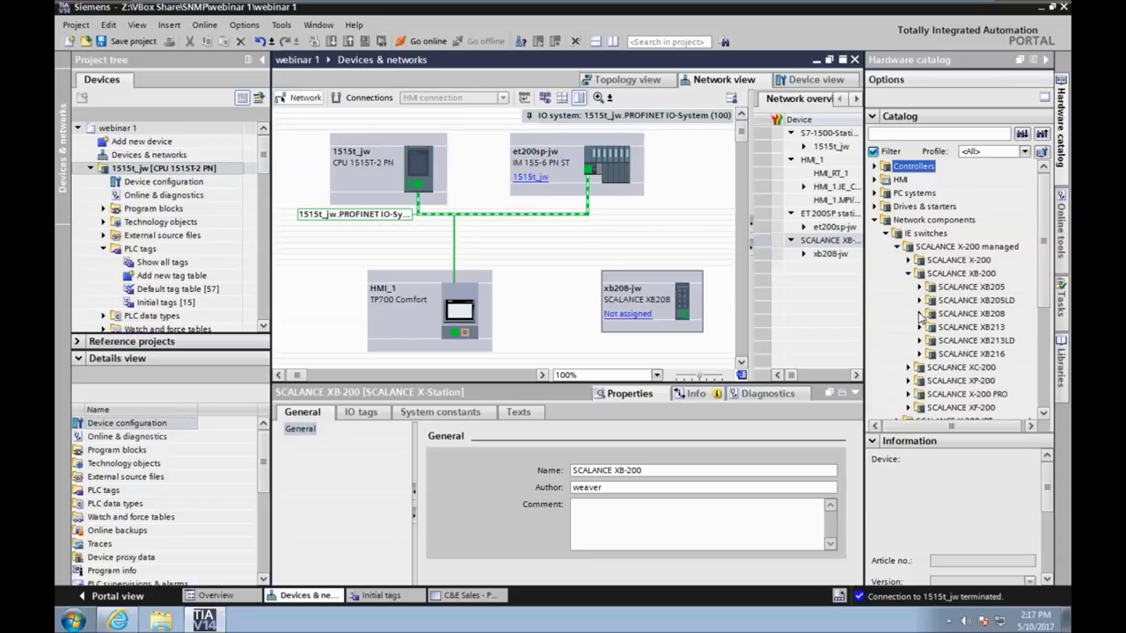
pyautogui.click(920, 314)
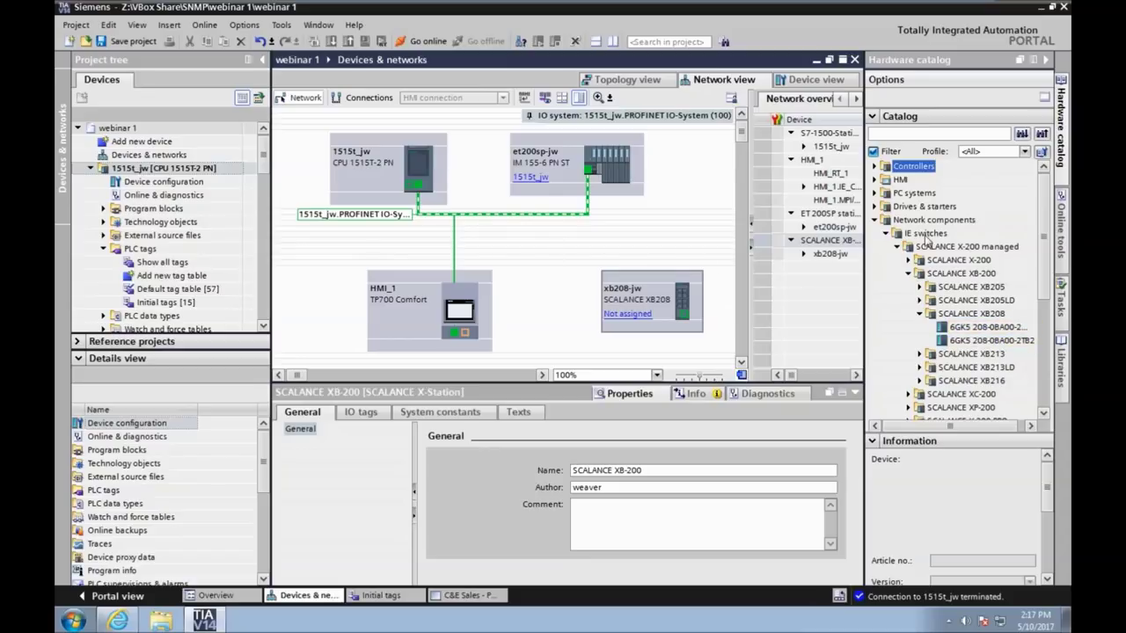
pyautogui.click(876, 220)
pyautogui.click(1062, 367)
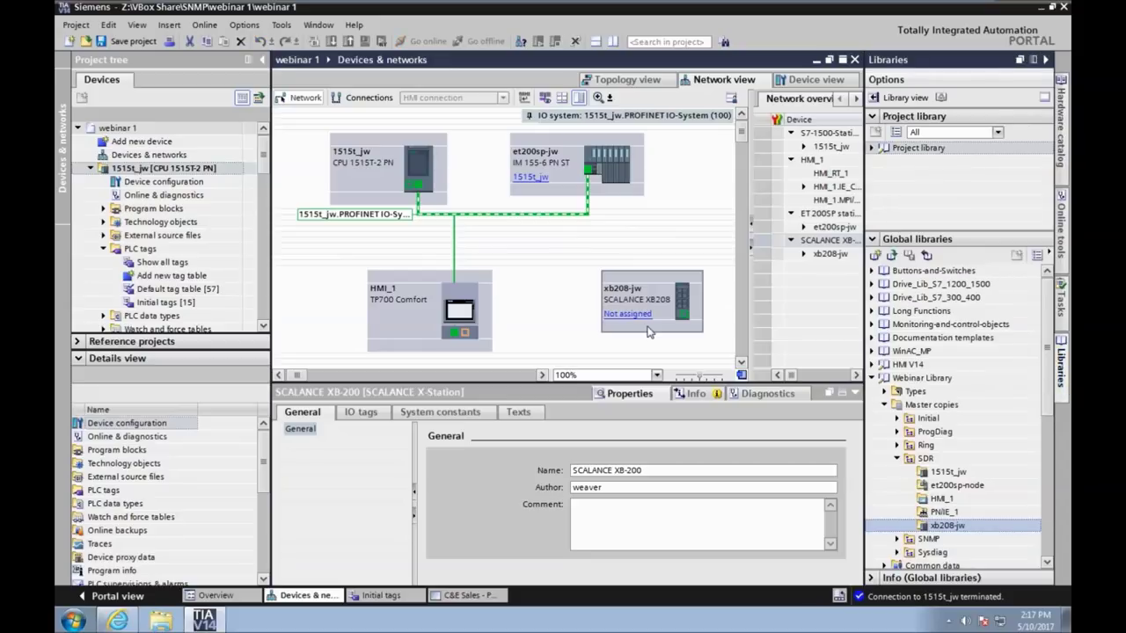
# Step: Assign the xb208-jw switch to the IO controller interface 1515t_jw.PROFINET-Schnittstelle_1
pyautogui.click(653, 286)
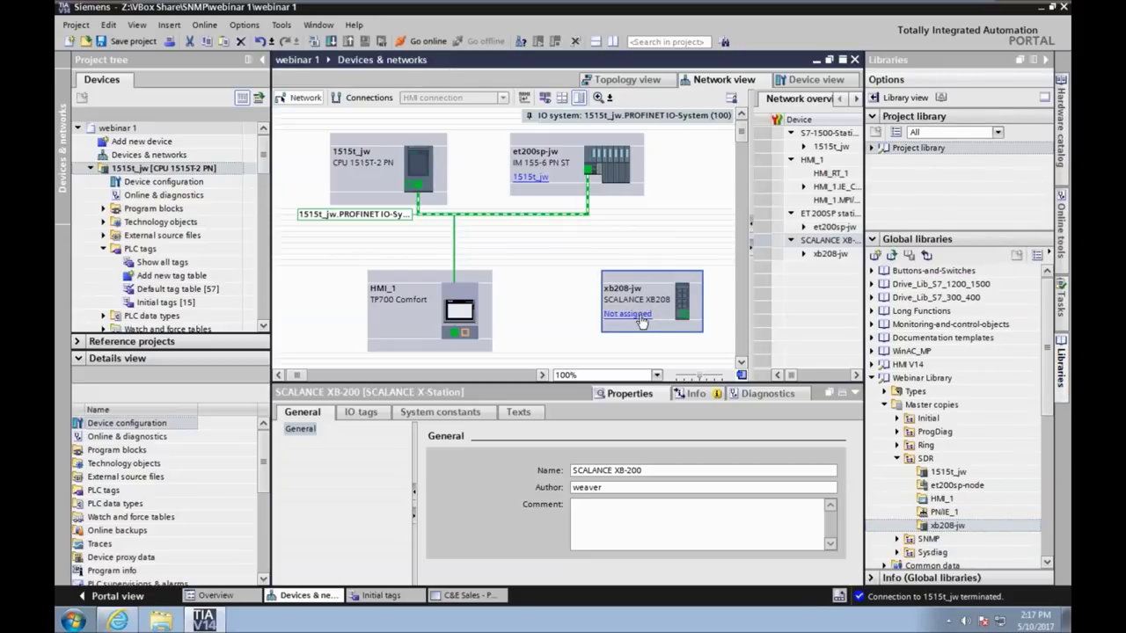
pyautogui.click(640, 316)
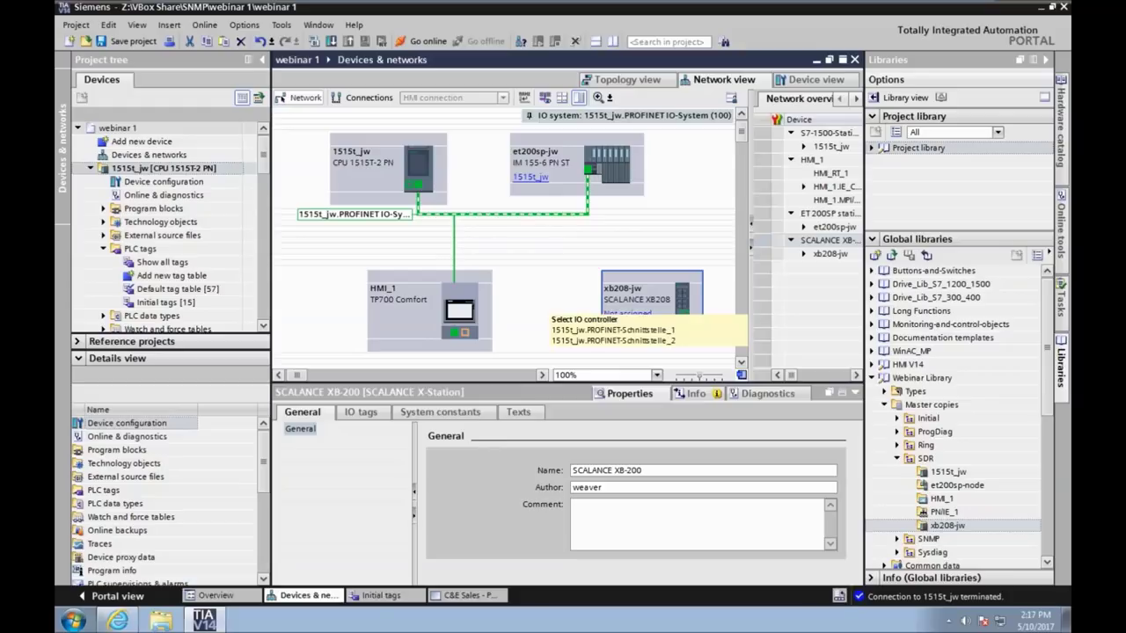
pyautogui.click(643, 331)
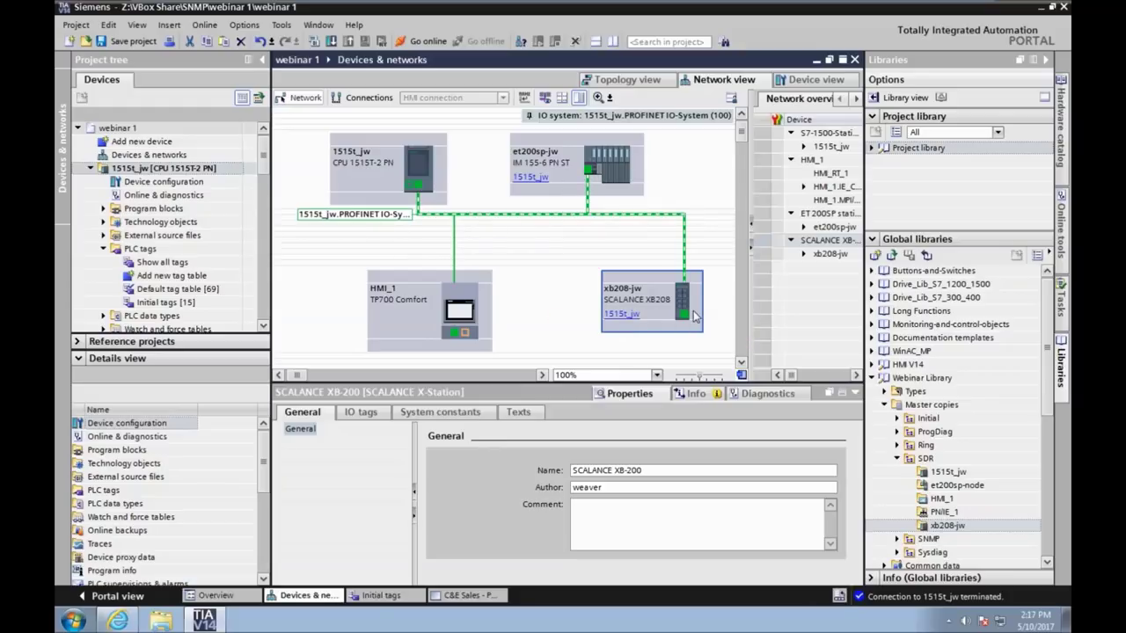
# Step: Temporarily display the device addresses in the network view to check the address of xb208-jw
pyautogui.click(685, 307)
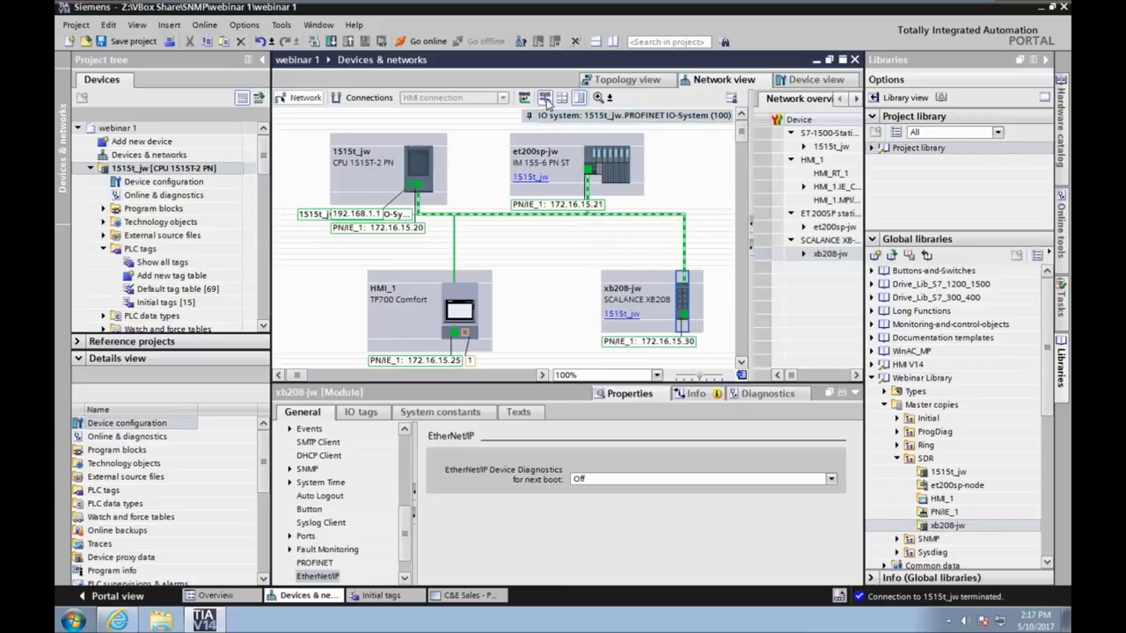
pyautogui.click(545, 99)
pyautogui.click(659, 300)
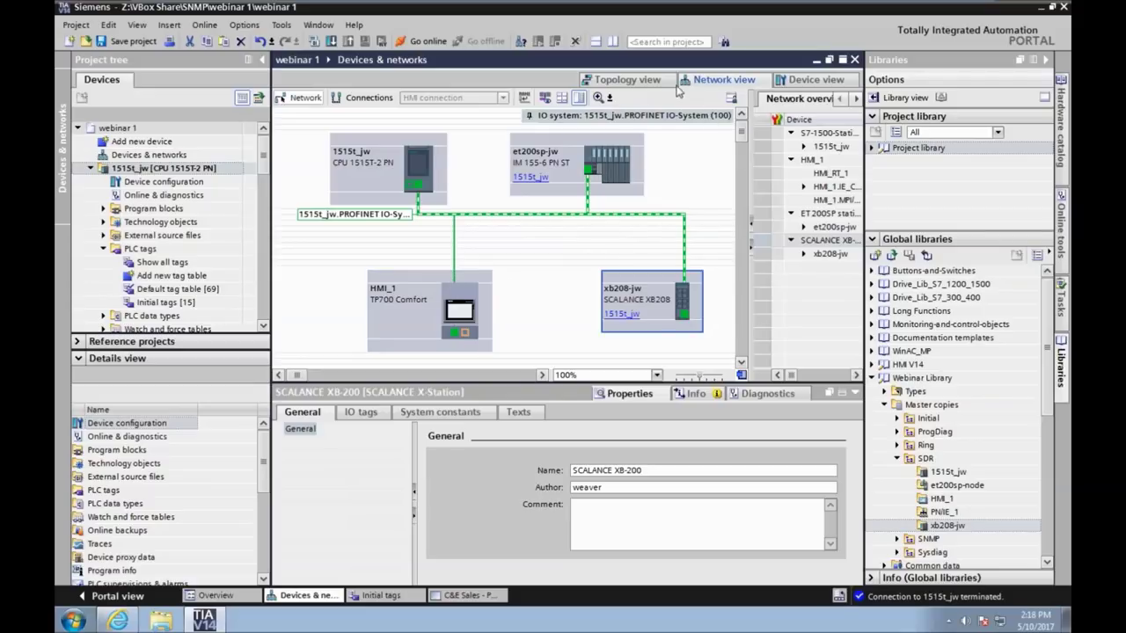
# Step: Open the topology view and place the xb208-jw switch directly beside et200sp-jw
pyautogui.click(627, 81)
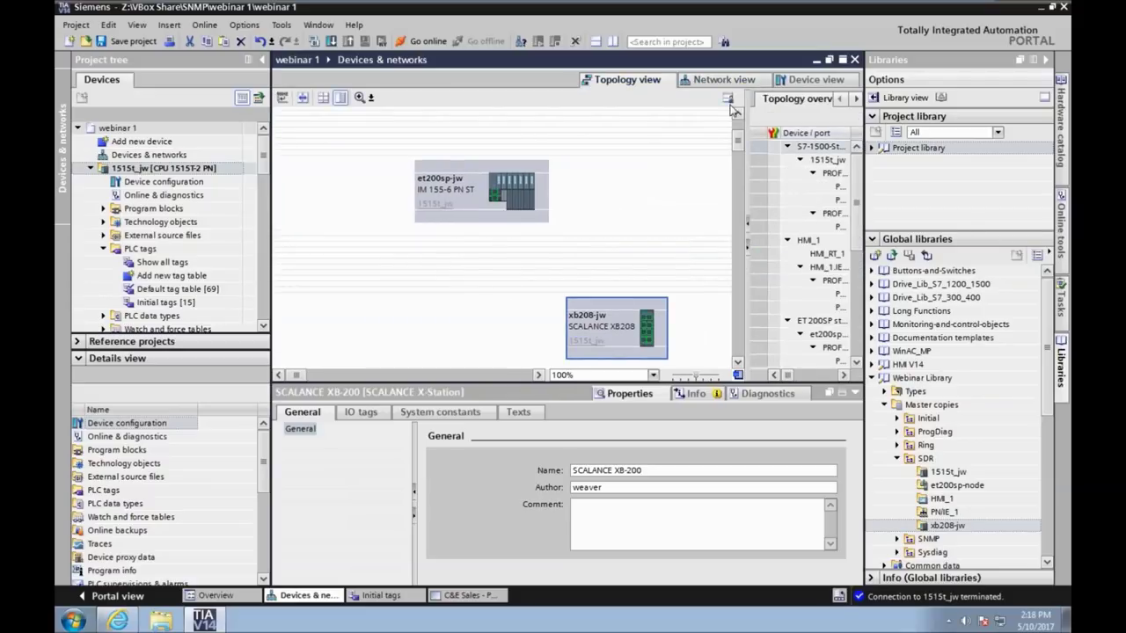
pyautogui.moveTo(600, 338); pyautogui.dragTo(602, 201)
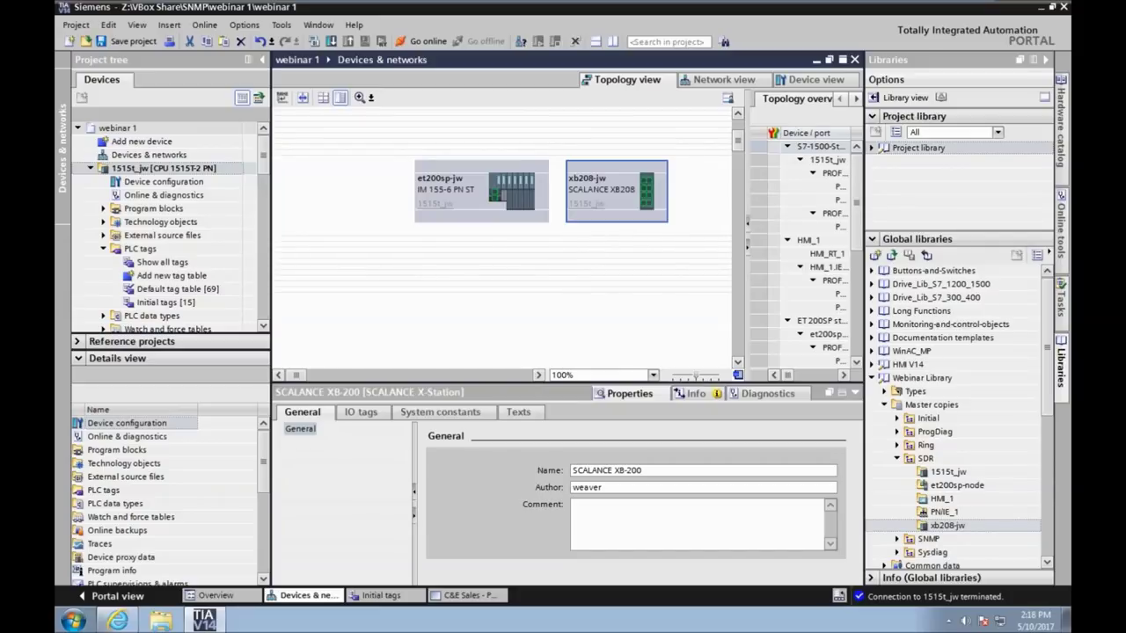
# Step: Arrange et200sp-jw and xb208-jw in one row beside 1515t_jw in the topology view
pyautogui.scroll(3, 736, 135)
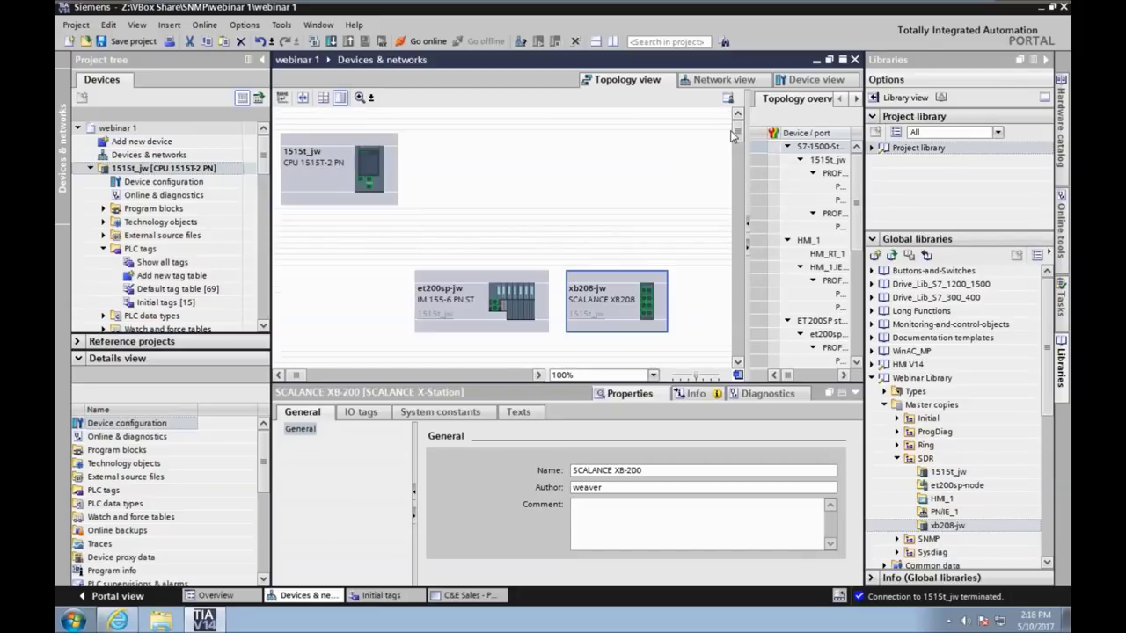
pyautogui.moveTo(484, 275); pyautogui.dragTo(507, 137)
pyautogui.moveTo(611, 311); pyautogui.dragTo(651, 167)
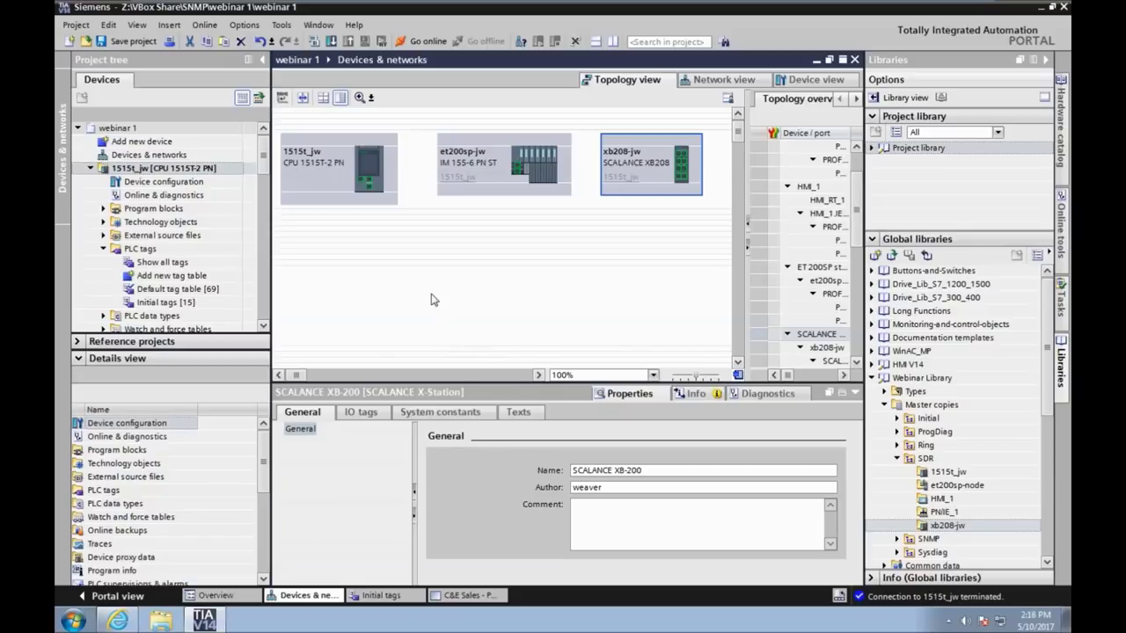
# Step: Interconnect the ports in a line topology from Port_2 of 1515t_jw to et200sp-jw, and from et200sp-jw on to xb208-jw
pyautogui.click(368, 182)
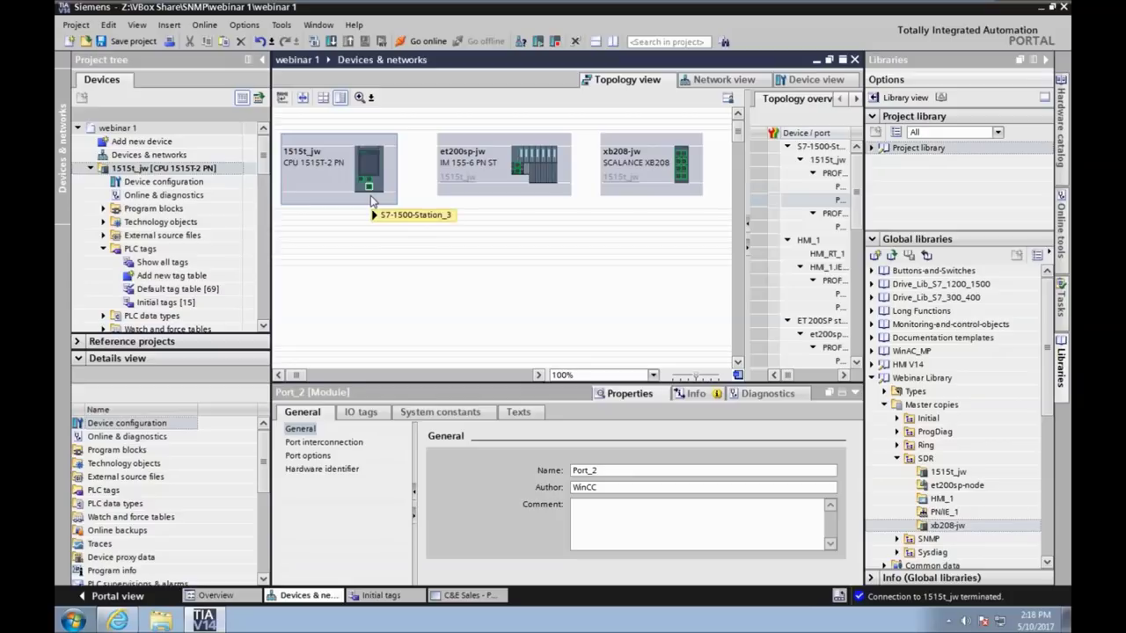
pyautogui.moveTo(371, 197); pyautogui.dragTo(519, 173)
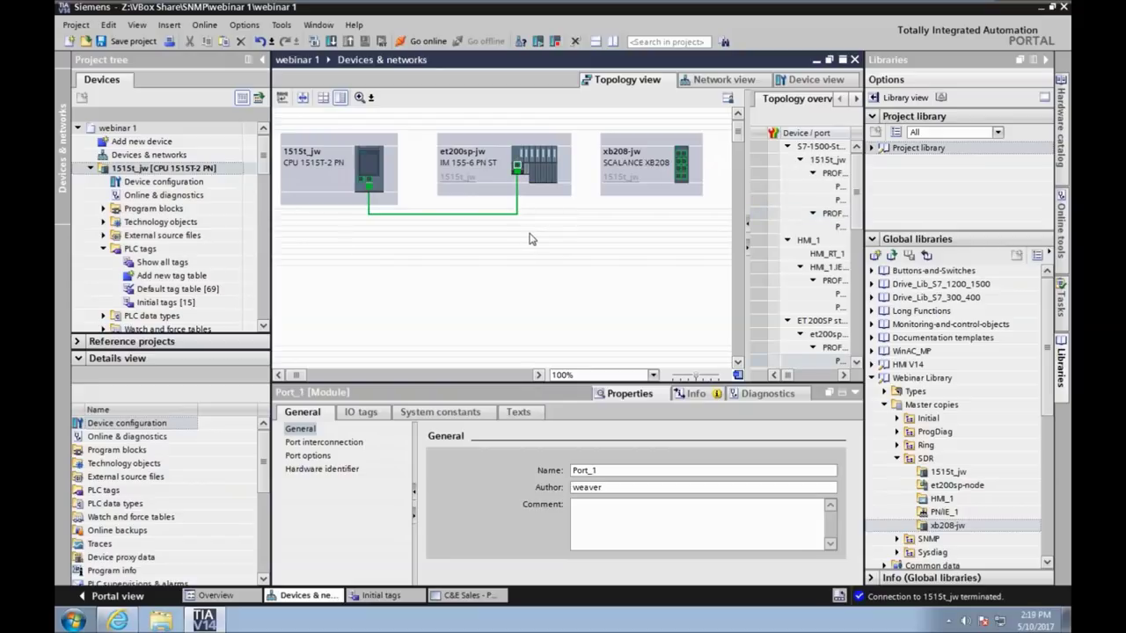
pyautogui.moveTo(518, 167); pyautogui.dragTo(682, 162)
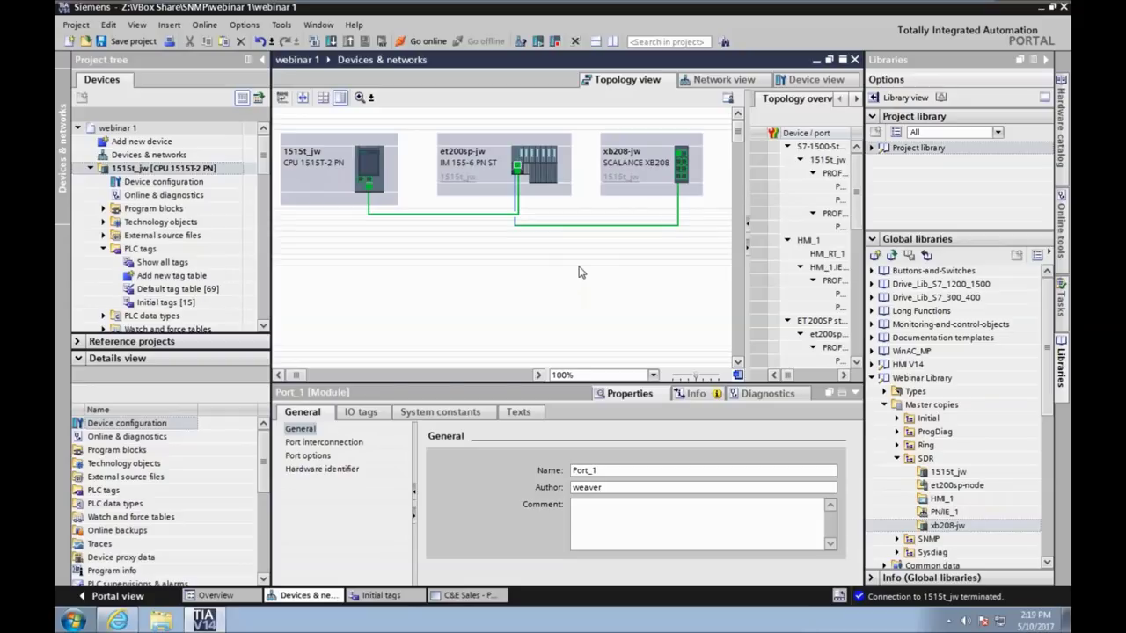
# Step: Enable prioritized startup in the interface options of et200sp-jw's PROFINET interface [X1] and read the option's help text
pyautogui.click(545, 165)
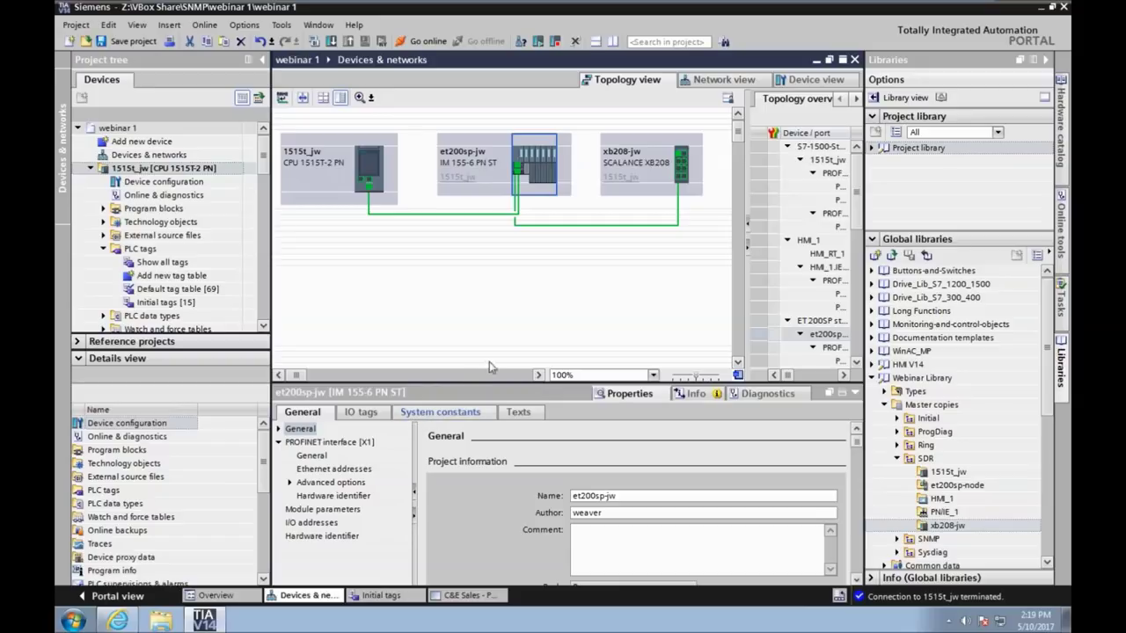
pyautogui.click(318, 443)
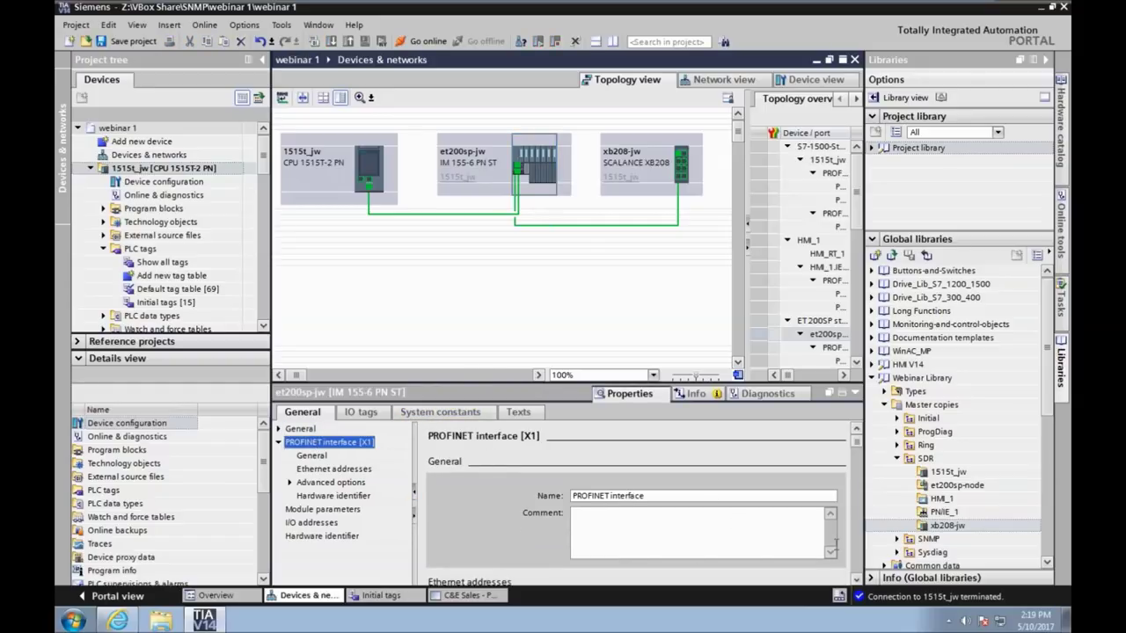
pyautogui.scroll(-5, 834, 545)
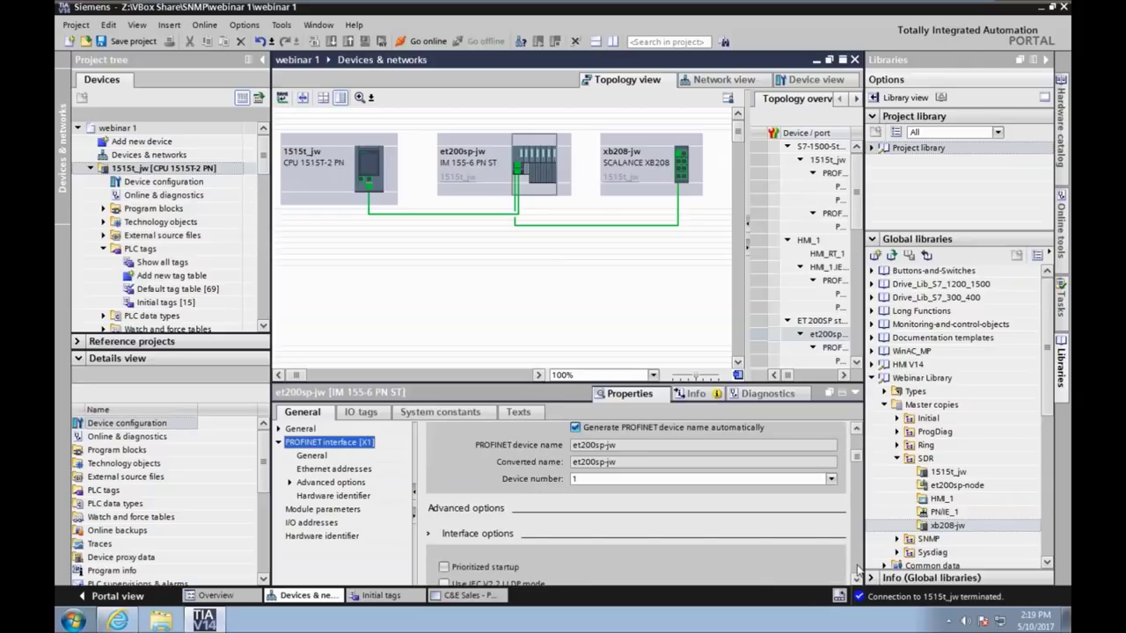
pyautogui.scroll(-2, 859, 581)
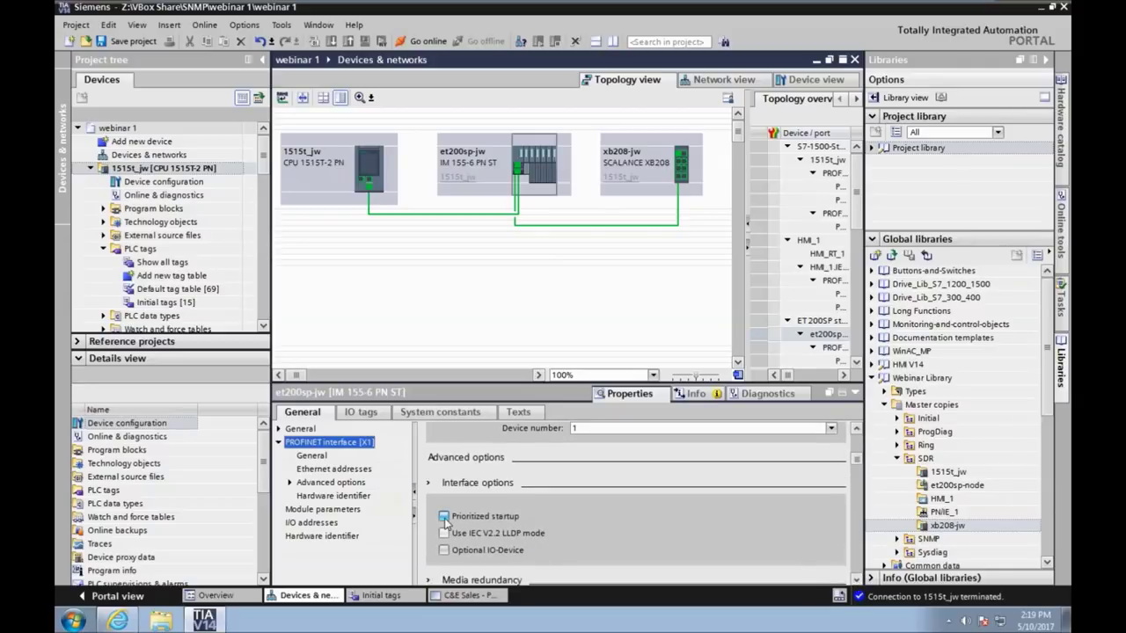
pyautogui.click(447, 519)
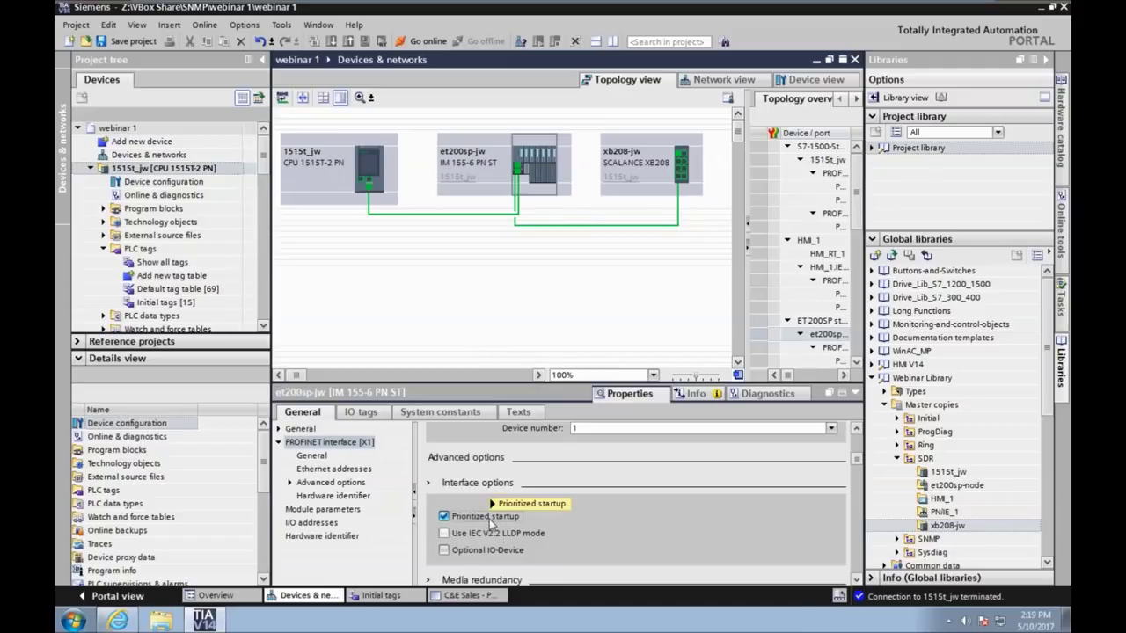
pyautogui.moveTo(494, 522)
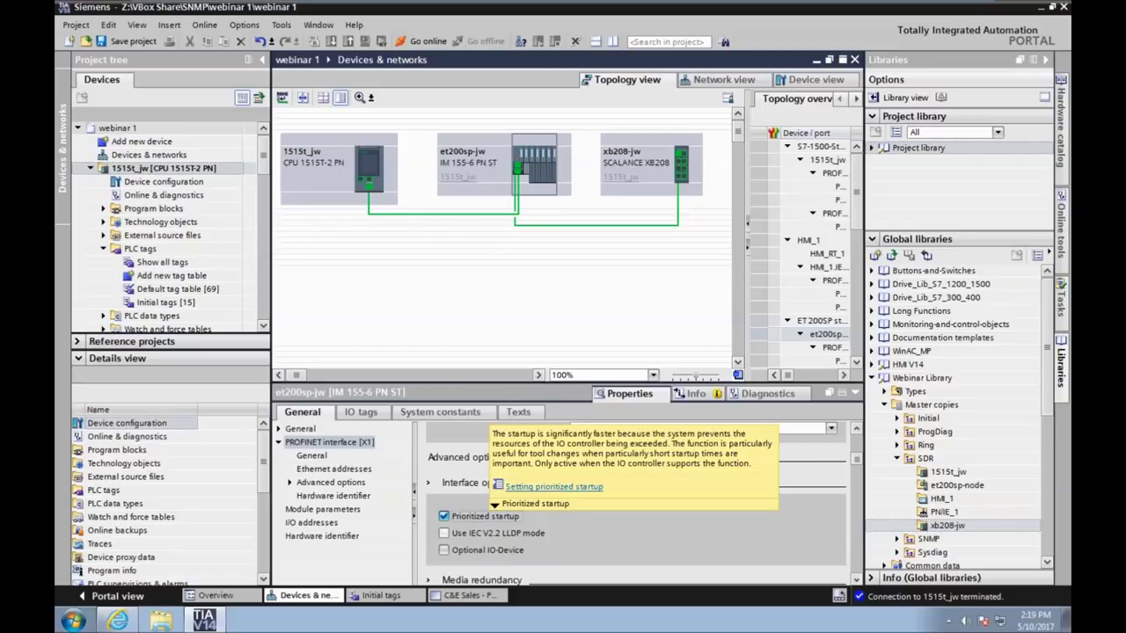
# Step: Download the changed configuration to 1515t_jw and start all modules after loading
pyautogui.click(370, 172)
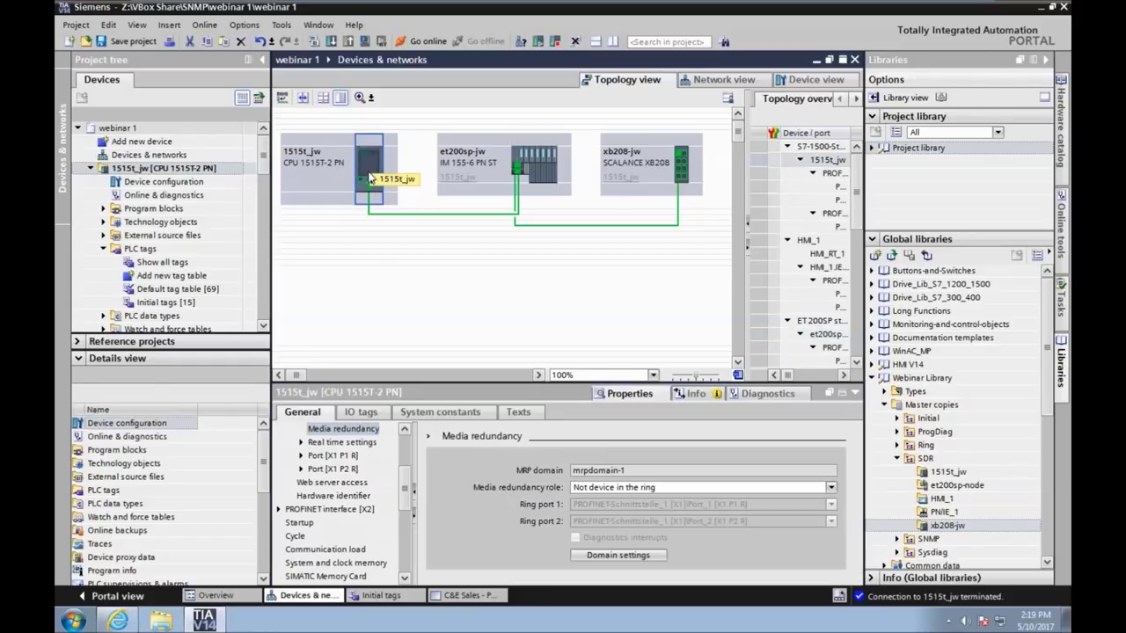
pyautogui.click(333, 44)
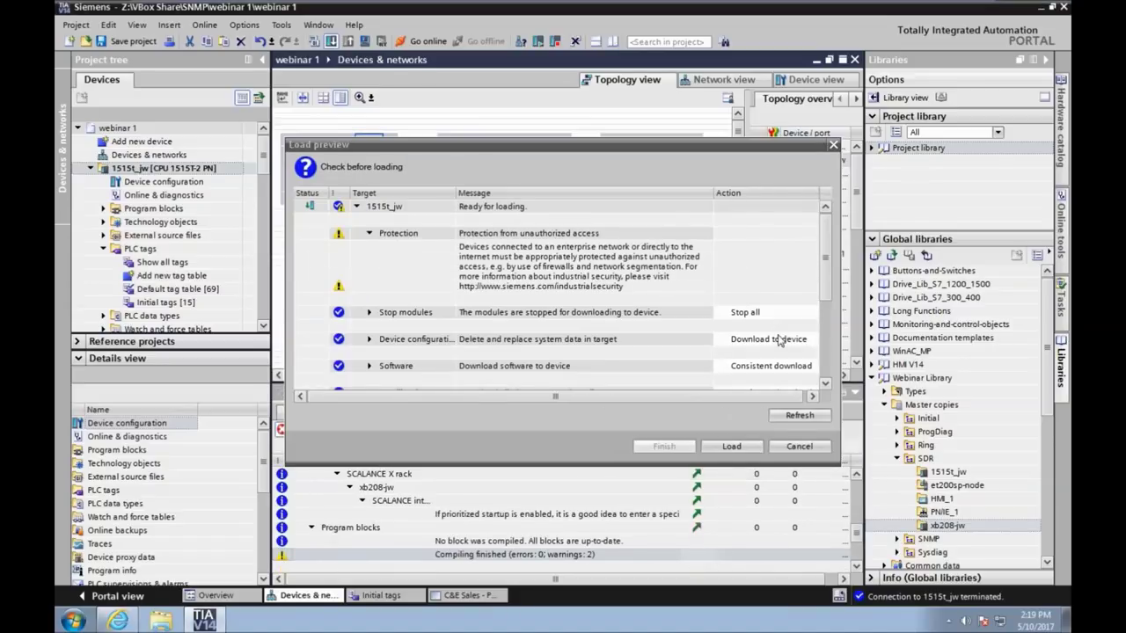
pyautogui.click(736, 448)
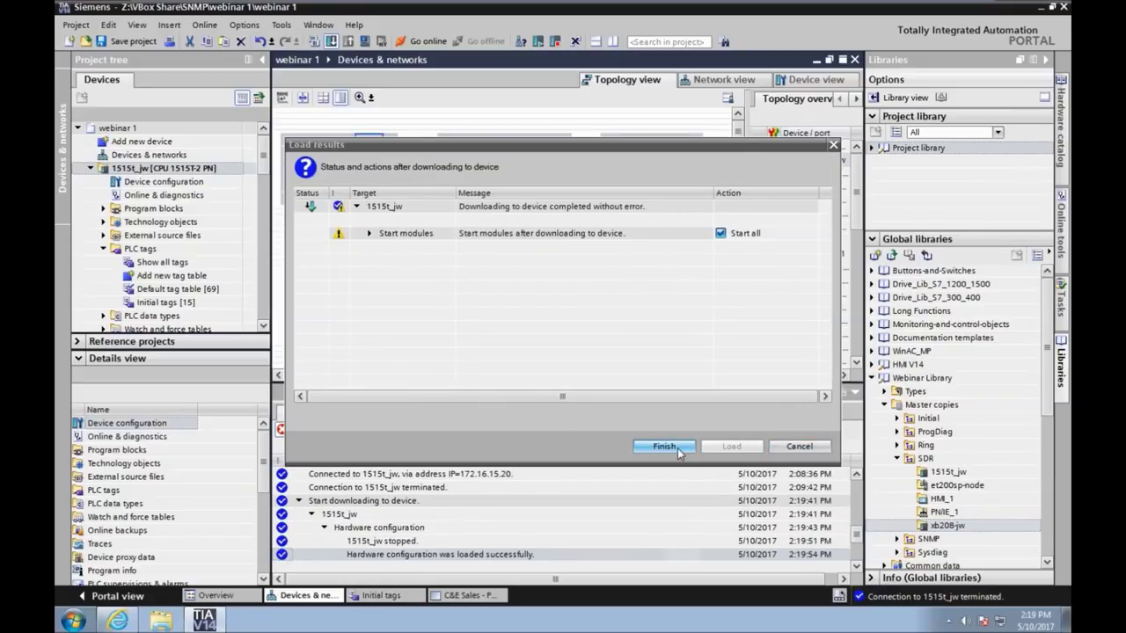
pyautogui.click(677, 447)
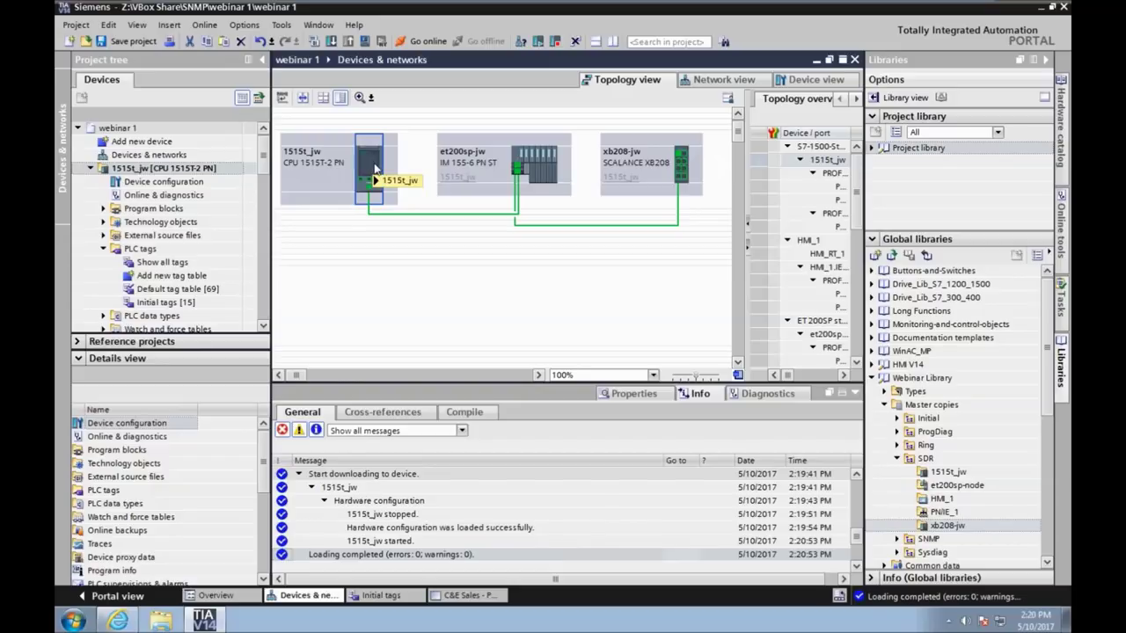
# Step: Go online with 1515t_jw and check the diagnostic status of xb208-jw in the topology and network views
pyautogui.click(426, 42)
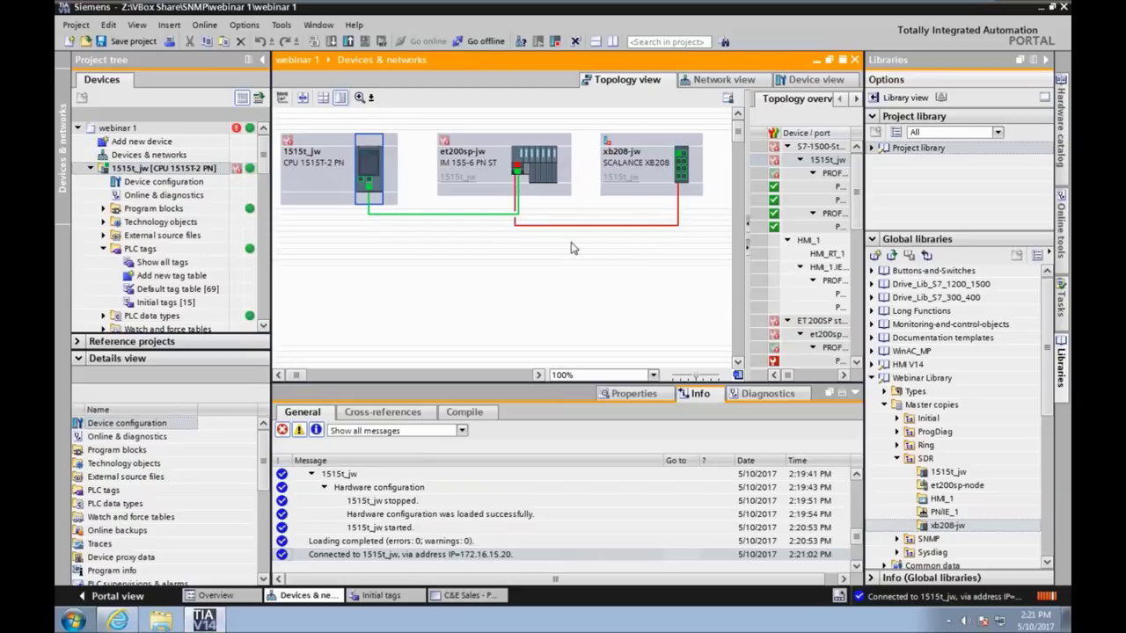
pyautogui.click(730, 81)
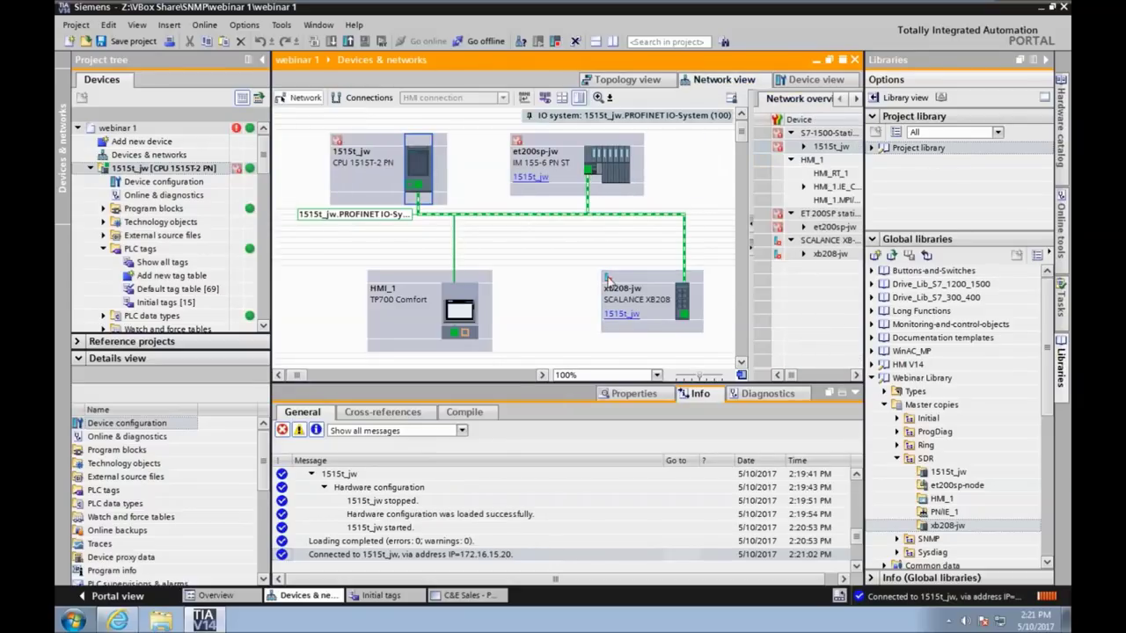
pyautogui.moveTo(607, 279)
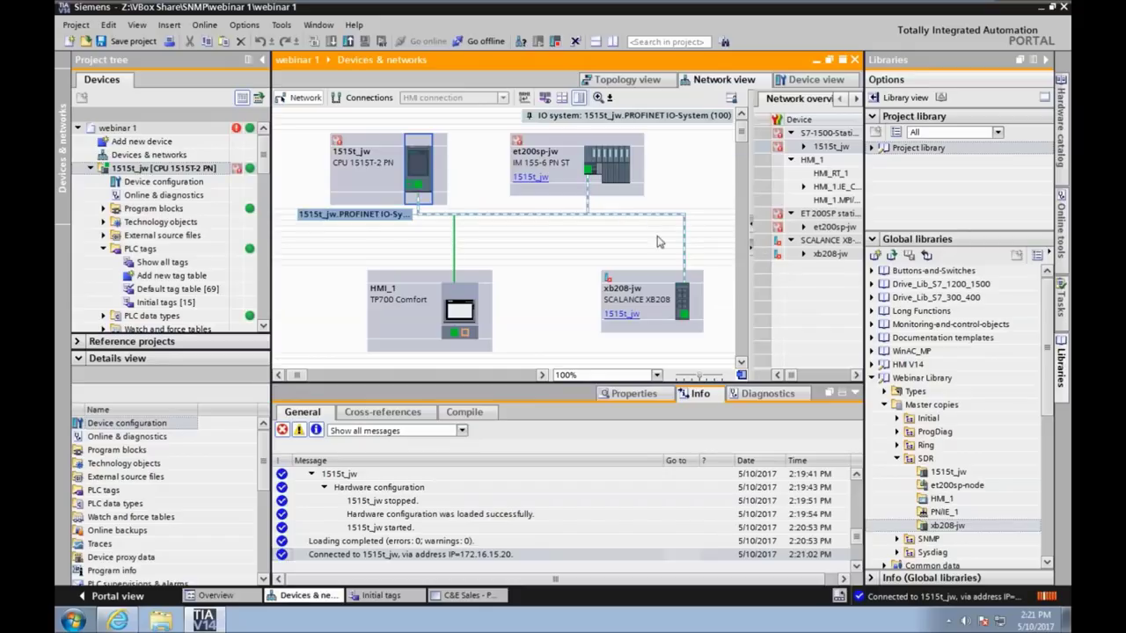
# Step: Assign the PROFINET device name xb208-jw to the accessible SCALANCE switch on the 1515t_jw PROFINET IO system
pyautogui.rightClick(554, 215)
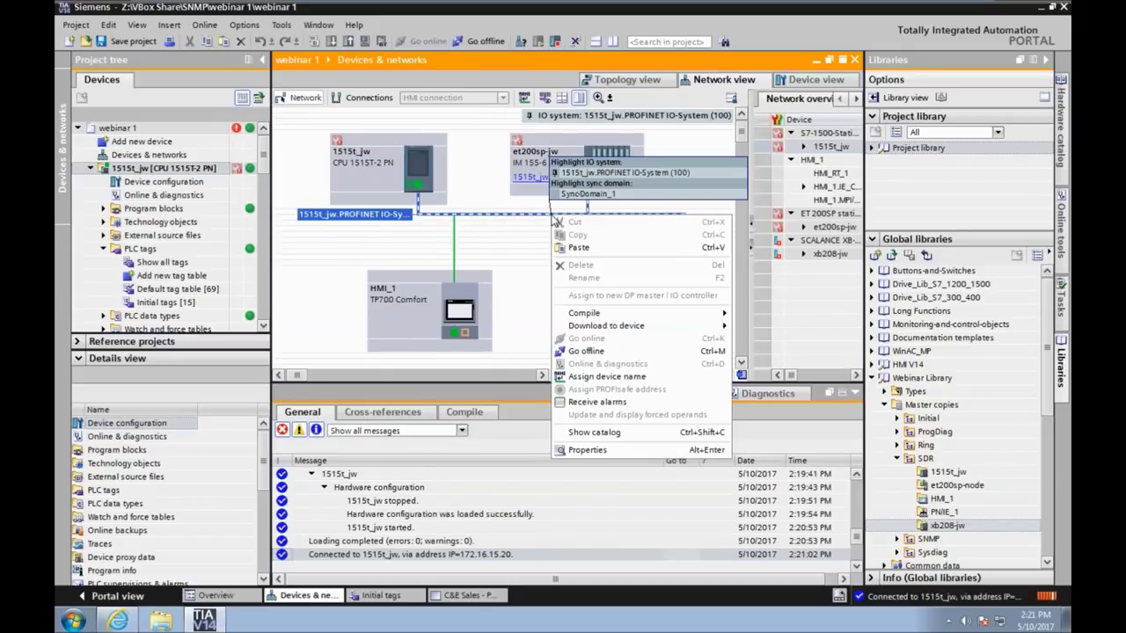
pyautogui.click(607, 377)
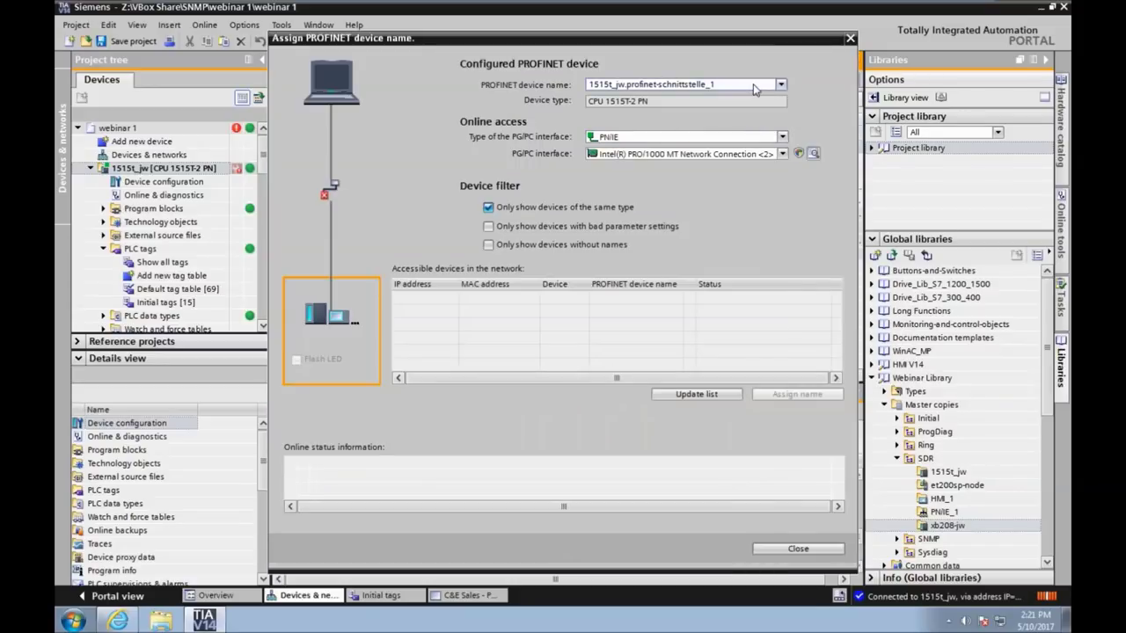
pyautogui.click(746, 84)
pyautogui.click(623, 117)
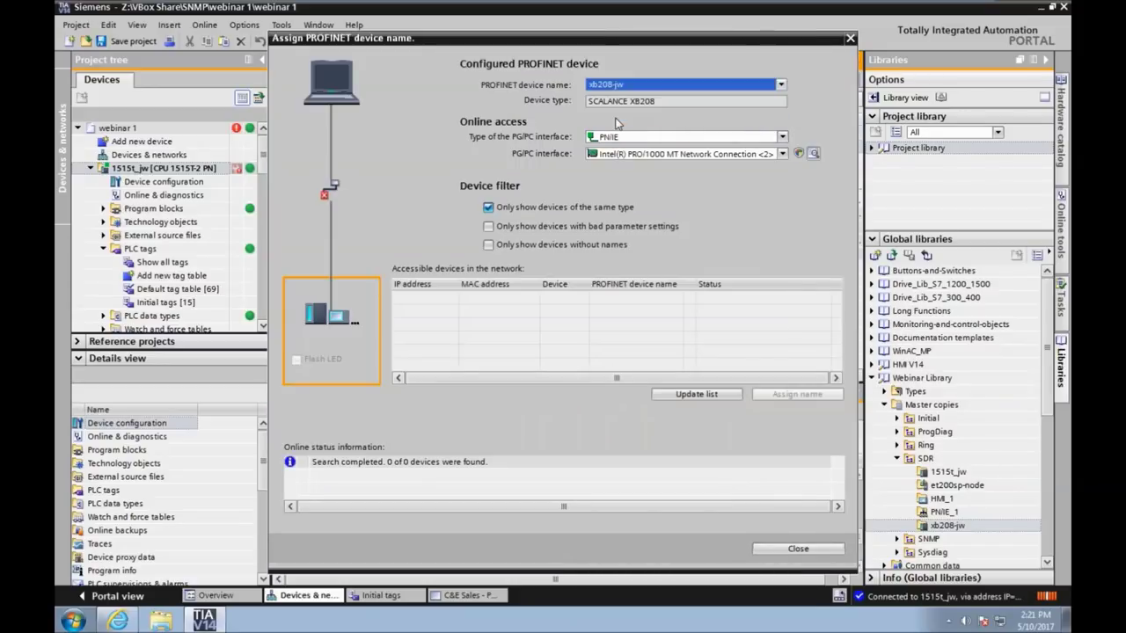
pyautogui.click(697, 394)
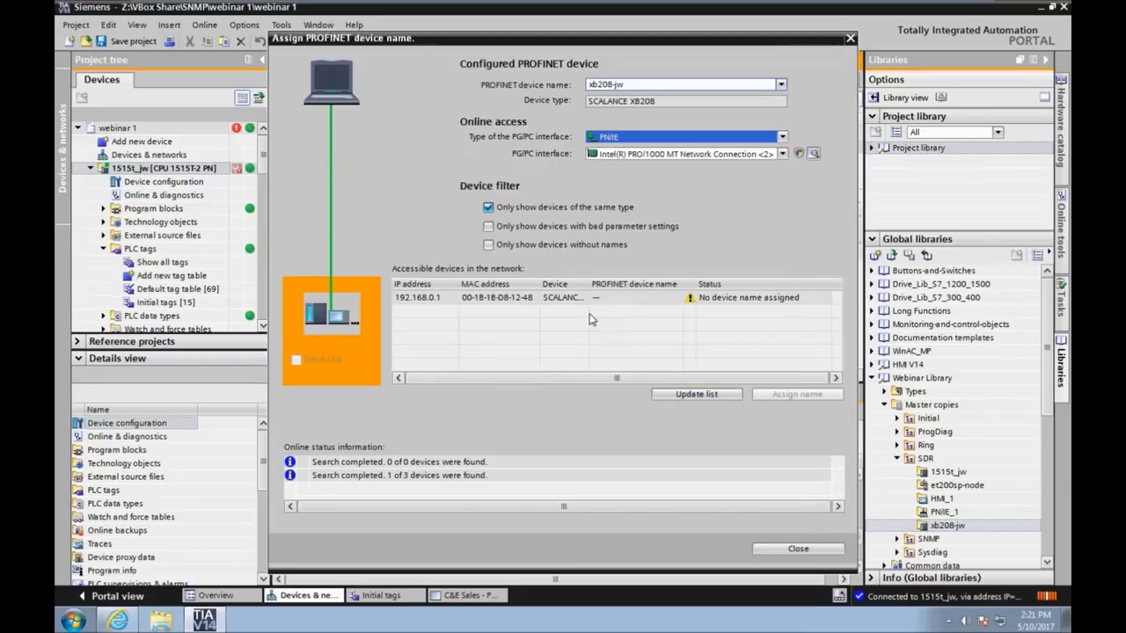
pyautogui.click(436, 298)
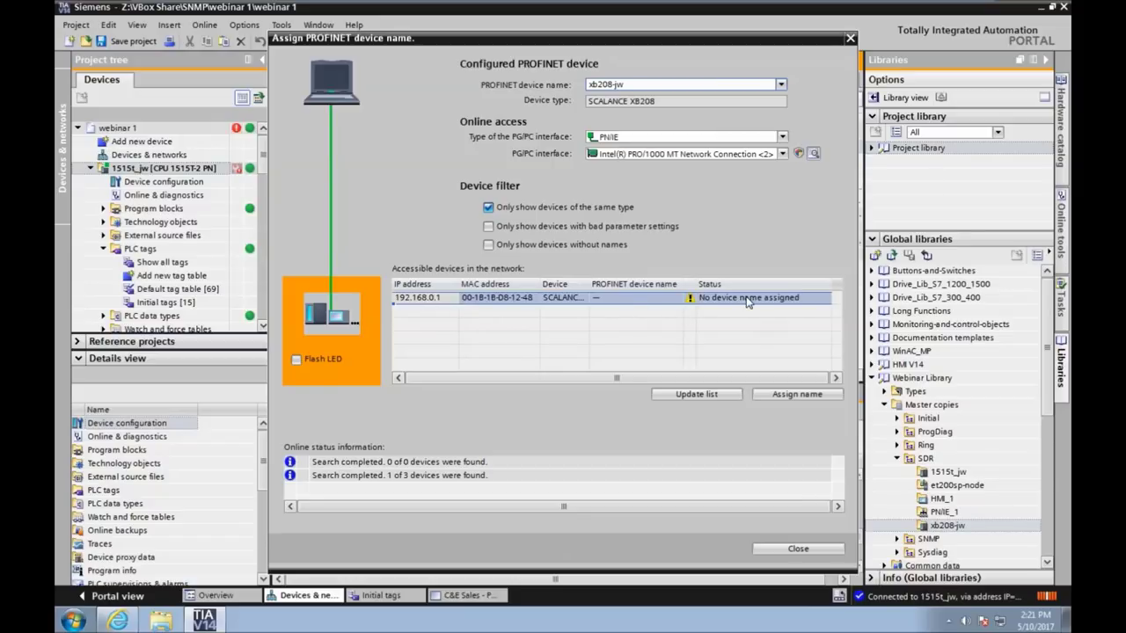
pyautogui.click(799, 393)
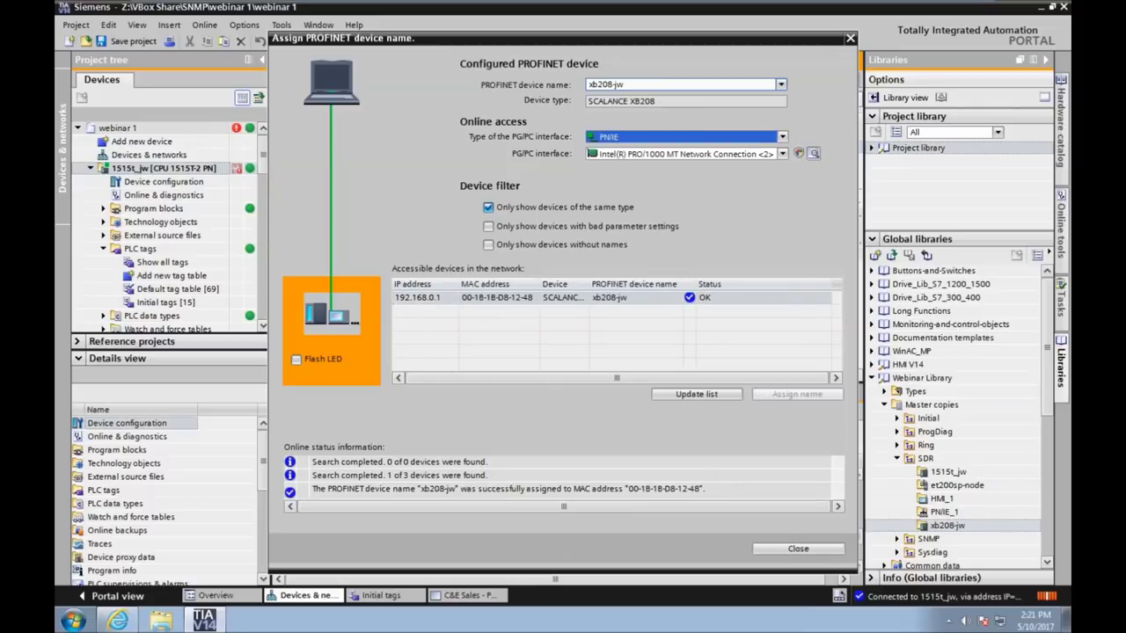
# Step: Update the list of accessible devices to check the switch's IP address, and close the device name assignment
pyautogui.click(449, 299)
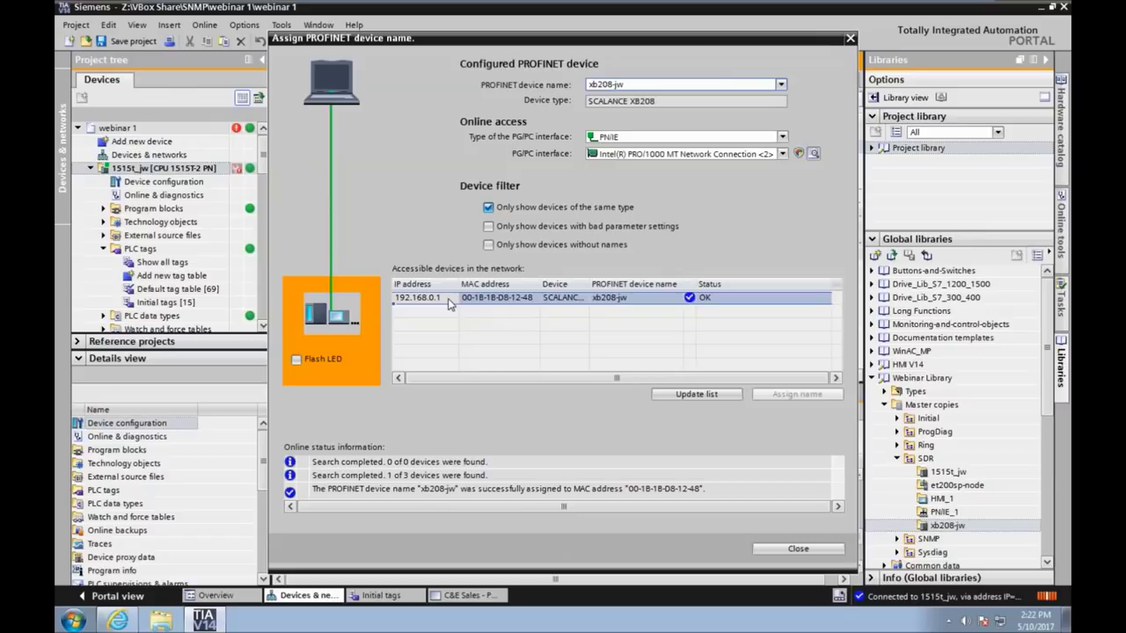
pyautogui.click(707, 395)
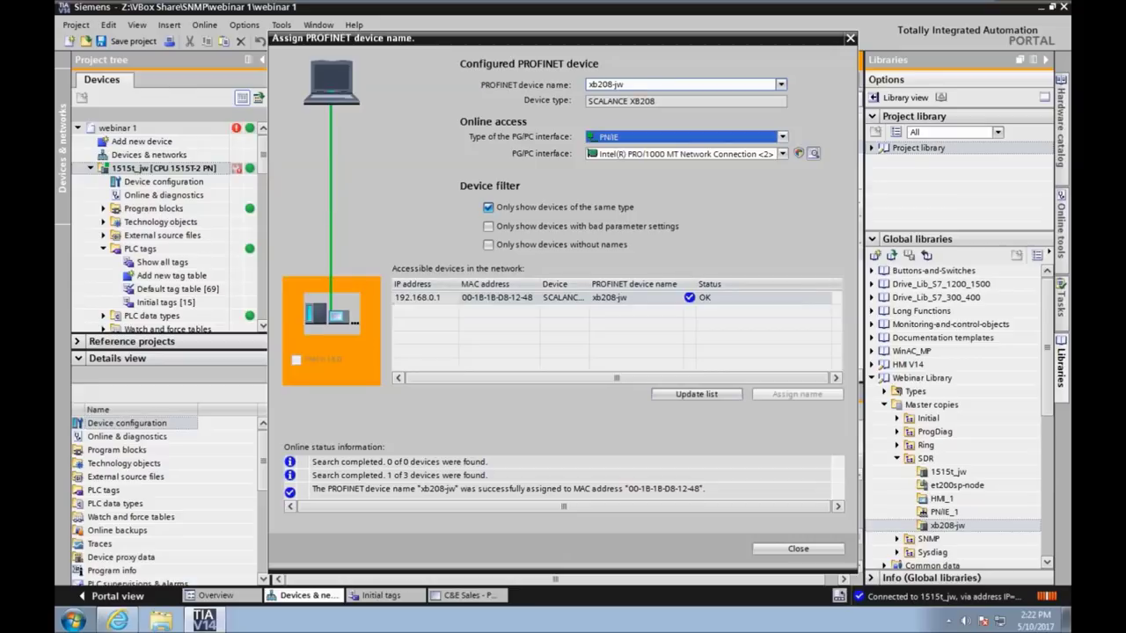
pyautogui.click(438, 300)
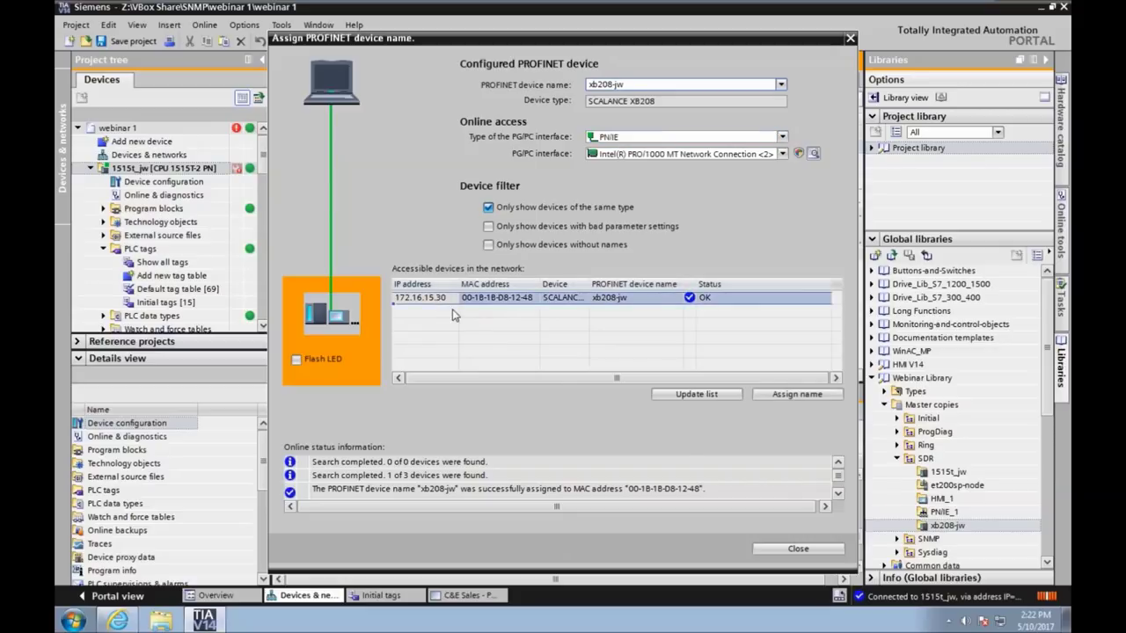
pyautogui.click(798, 549)
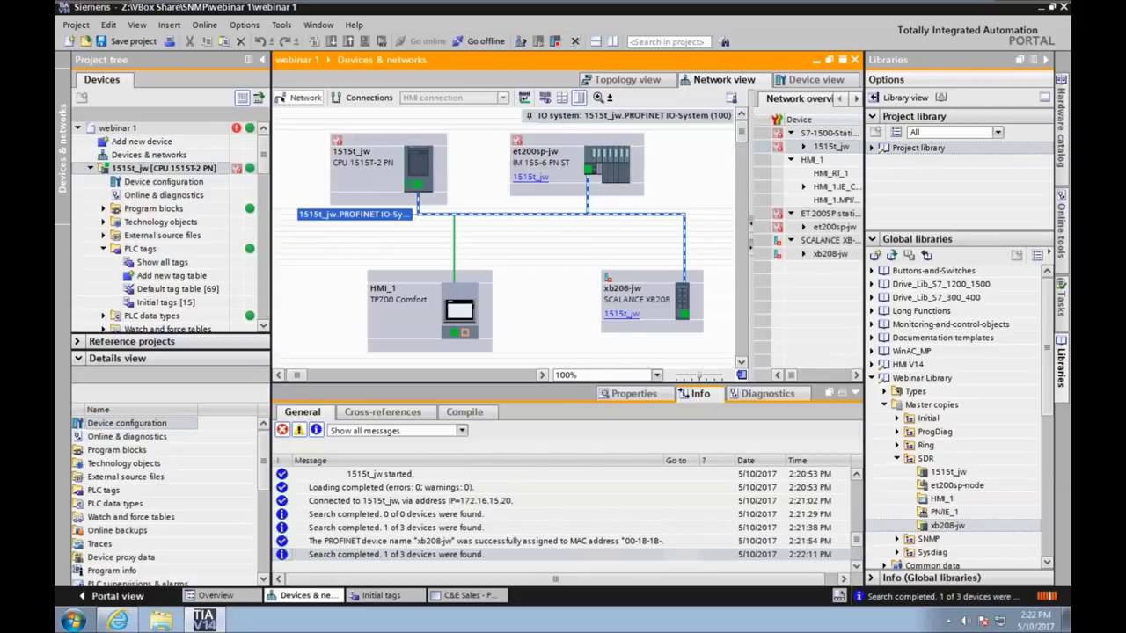
# Step: Compare the online status of the devices and connections in the network and topology views, and select et200sp-jw
pyautogui.click(471, 179)
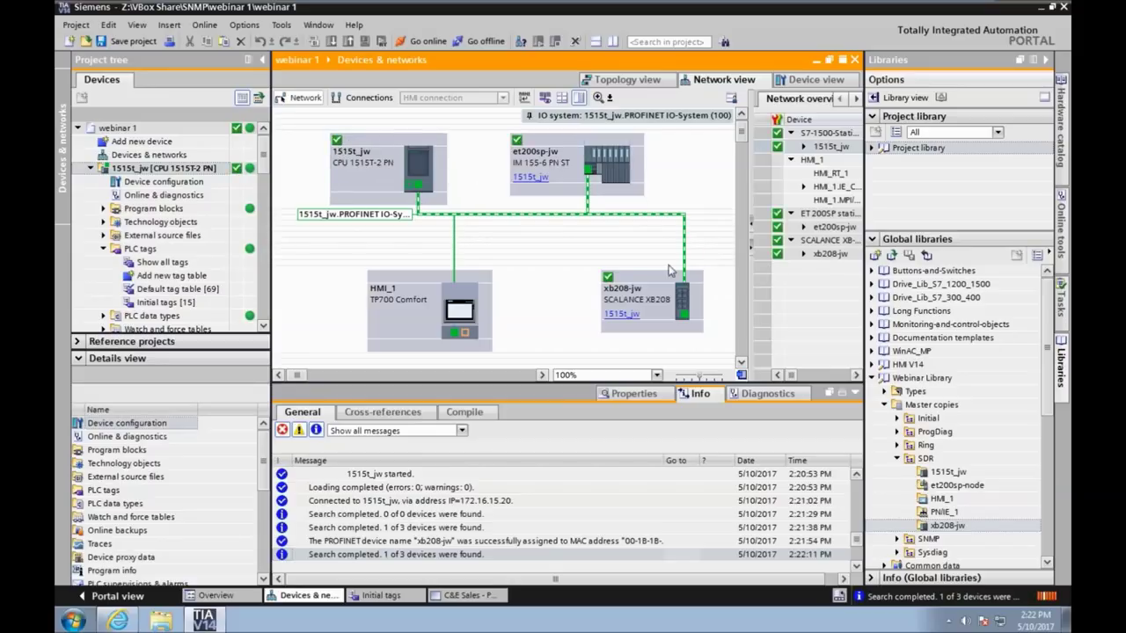
pyautogui.click(630, 81)
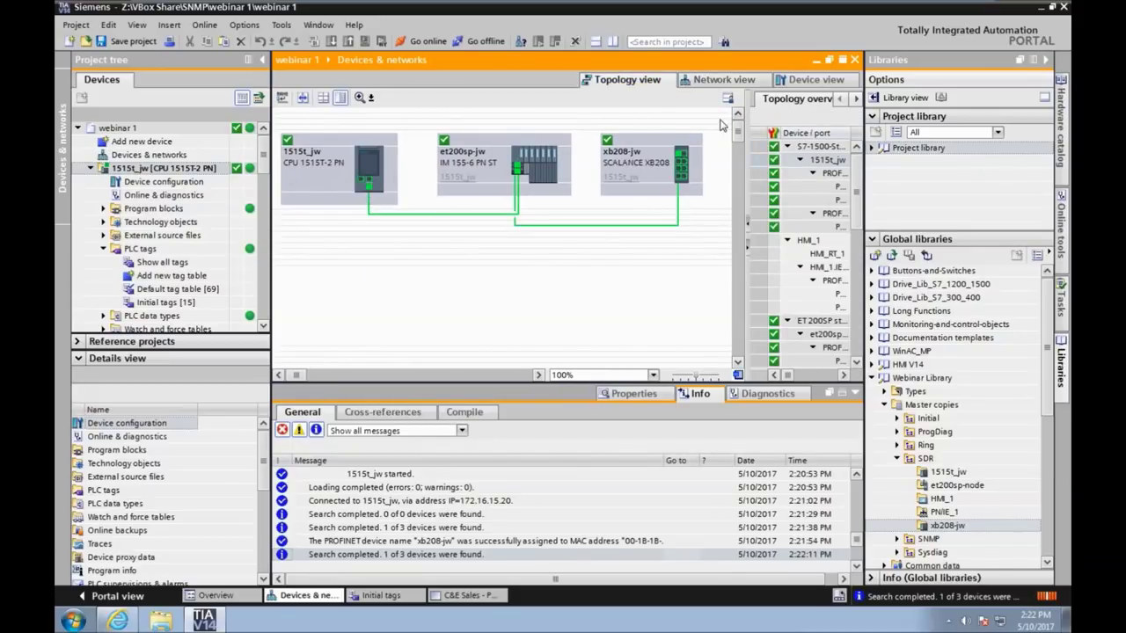
pyautogui.click(726, 85)
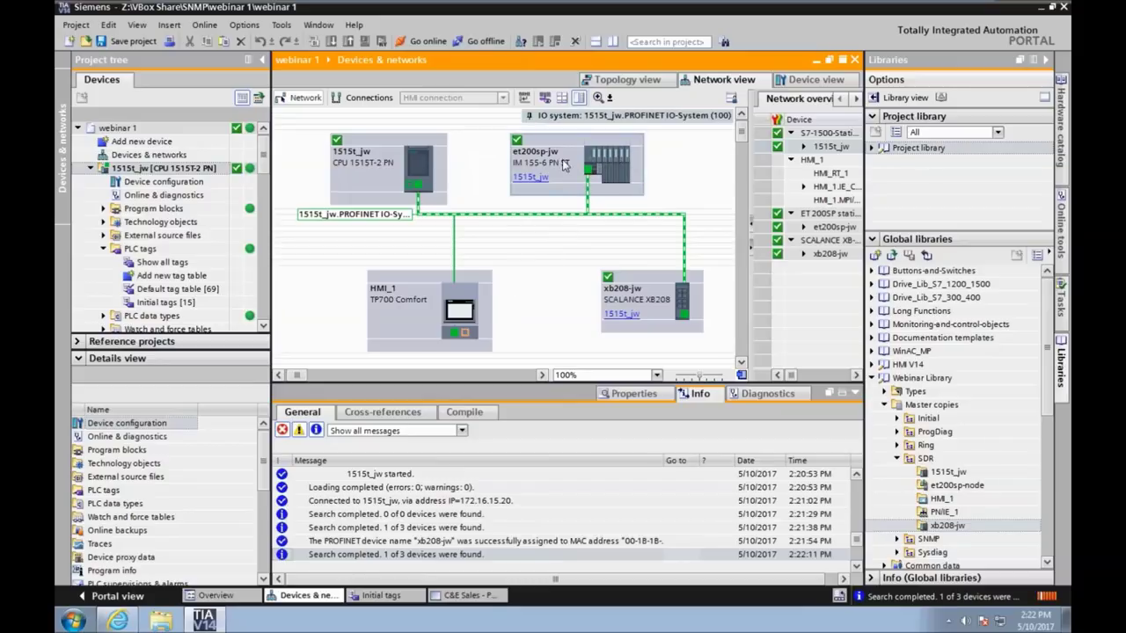
pyautogui.click(611, 160)
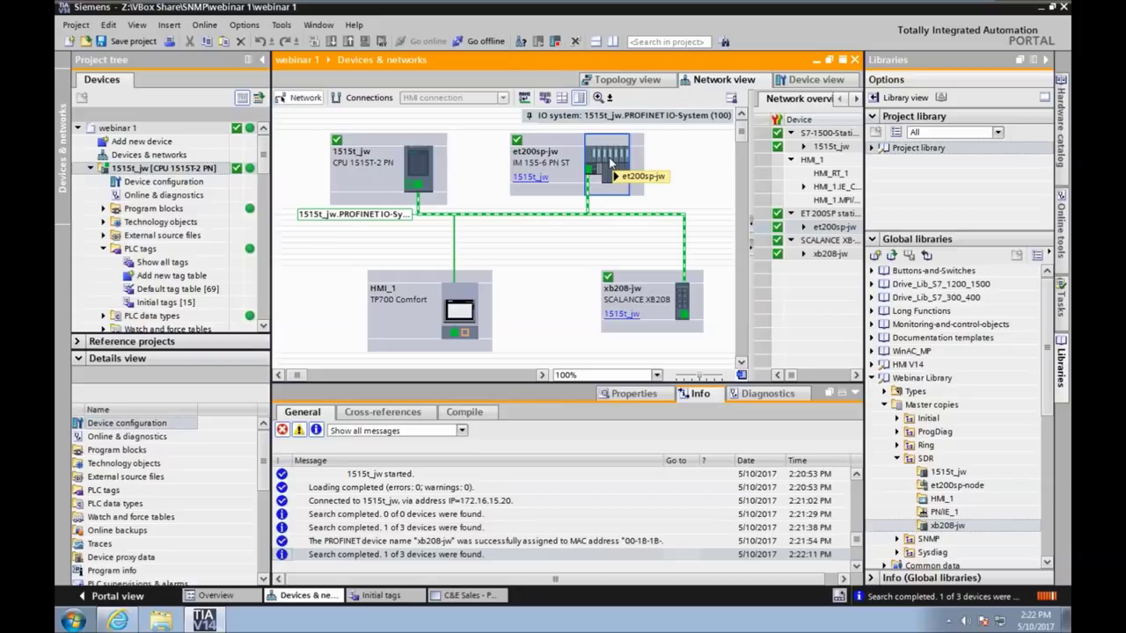
# Step: Monitor the online port connection between 1515t_jw and et200sp-jw in the topology view, and select 1515t_jw
pyautogui.click(641, 82)
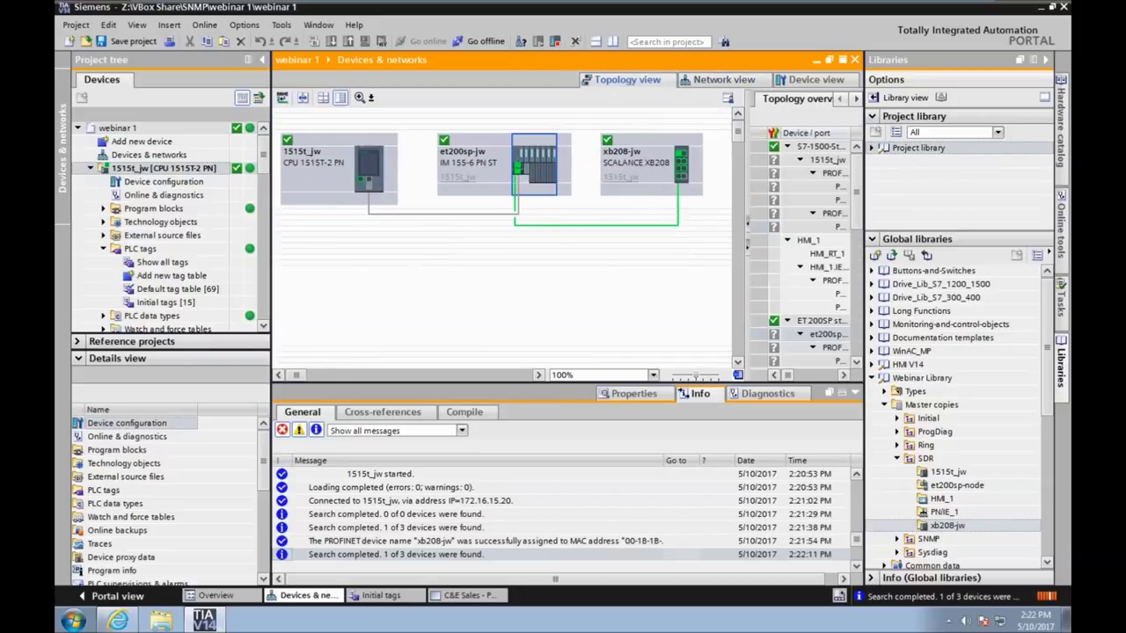
pyautogui.click(448, 217)
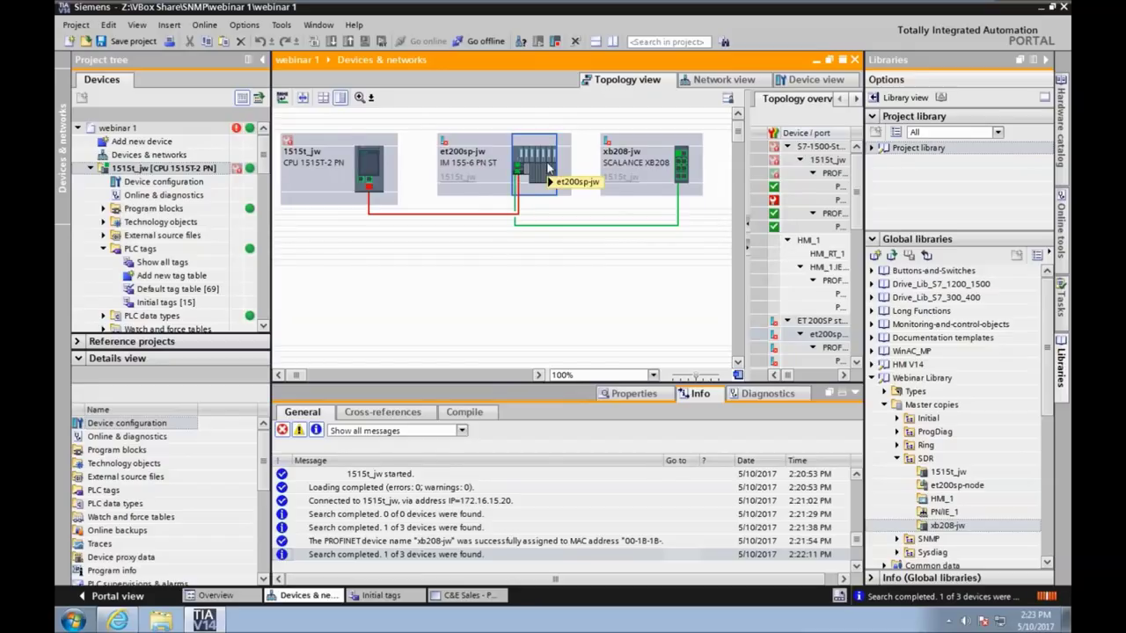
pyautogui.click(370, 162)
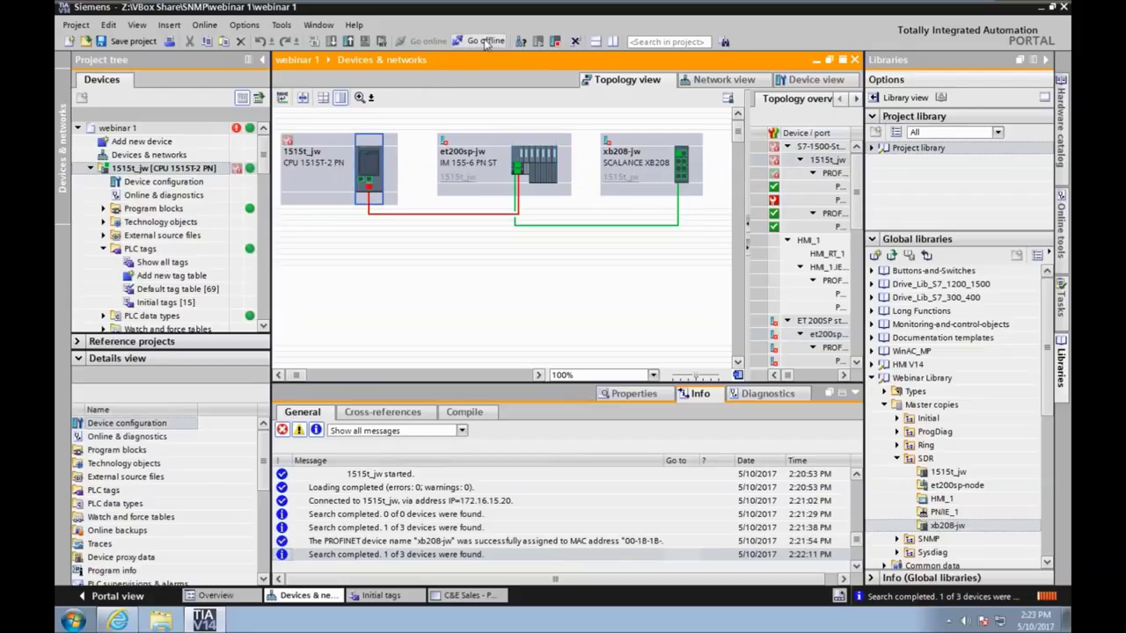
# Step: Go offline from 1515t_jw and scan the first Intel(R) PRO/1000 MT network interface for accessible devices
pyautogui.click(486, 43)
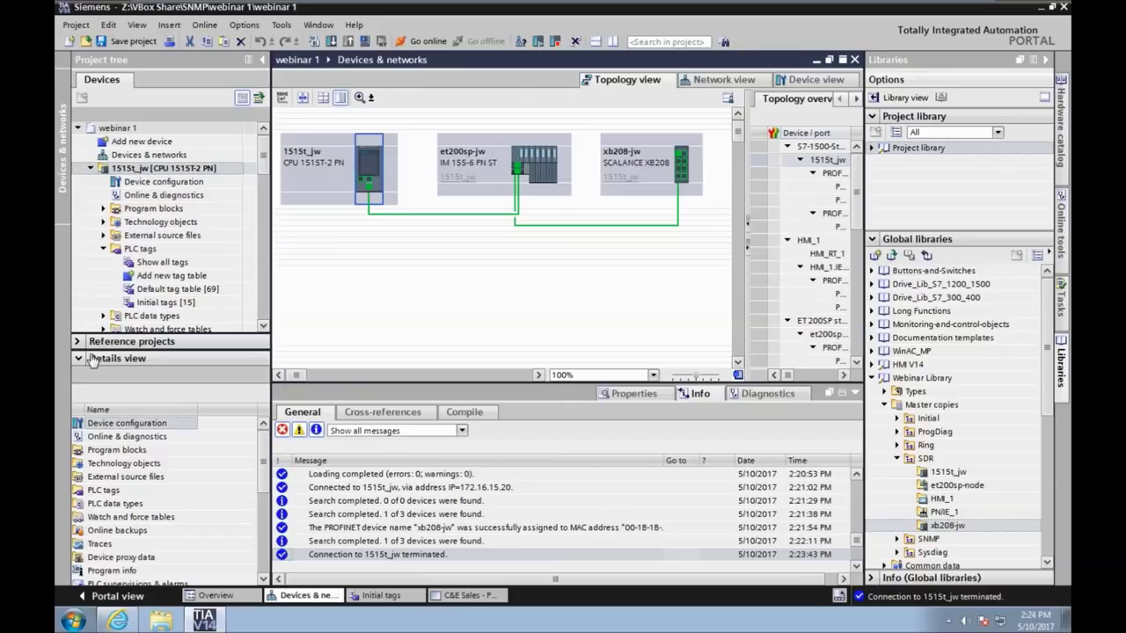
pyautogui.moveTo(262, 157); pyautogui.dragTo(267, 278)
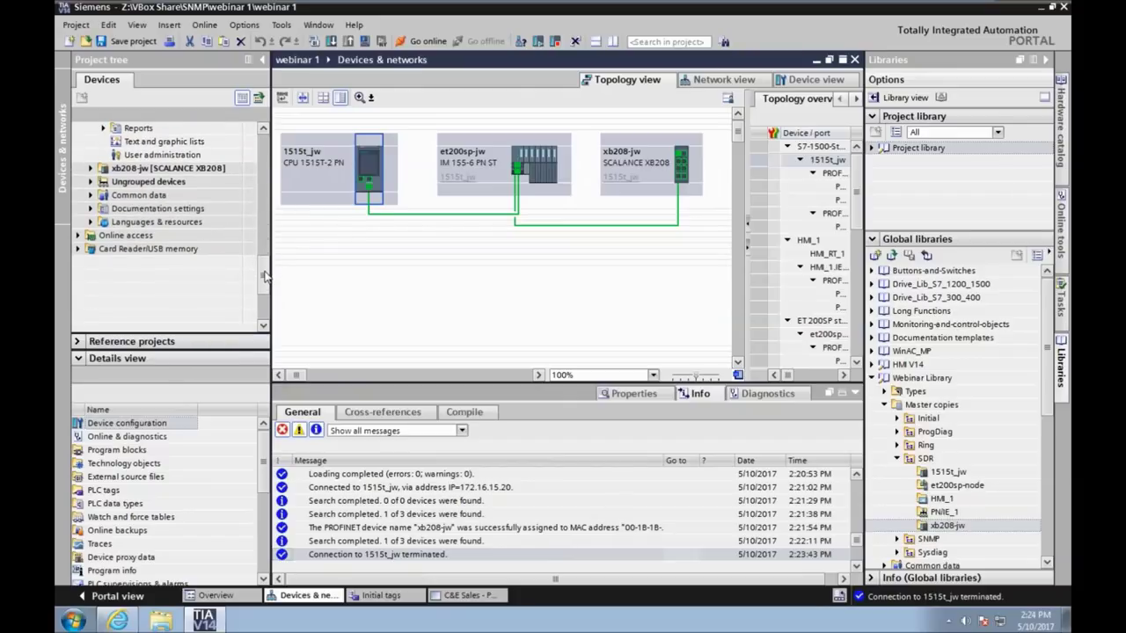
pyautogui.click(78, 236)
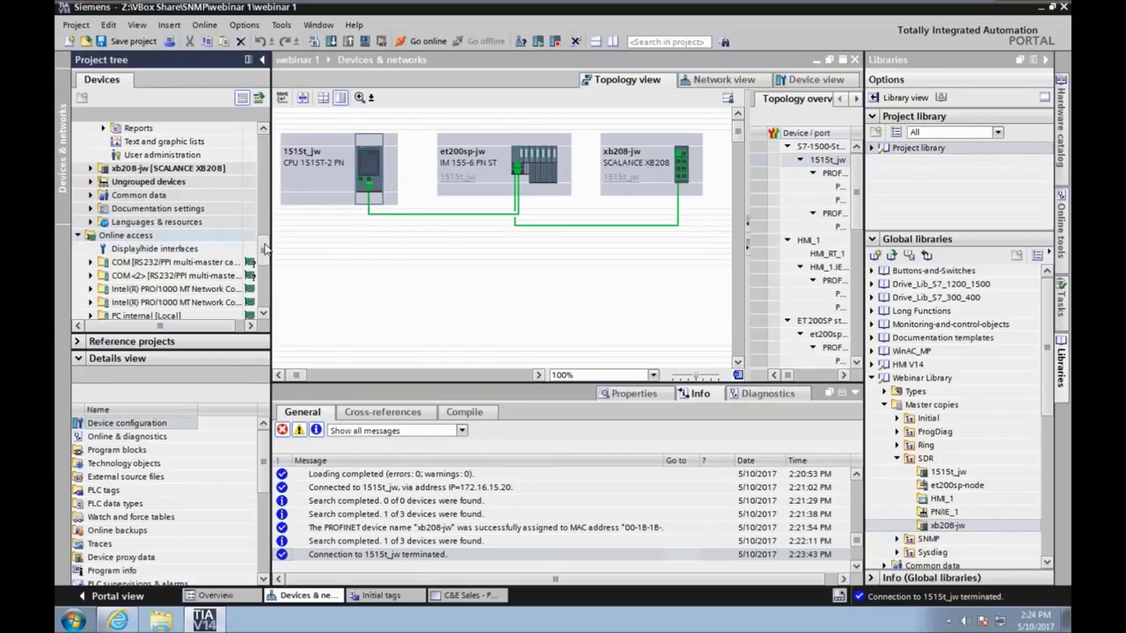
pyautogui.moveTo(264, 251); pyautogui.dragTo(264, 266)
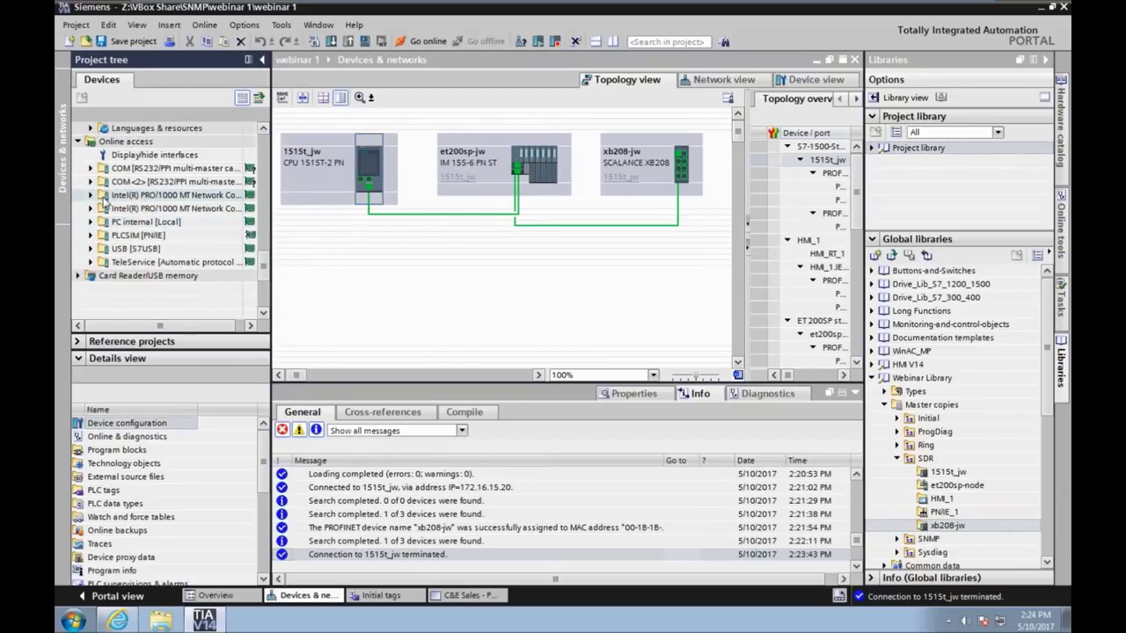
pyautogui.click(91, 195)
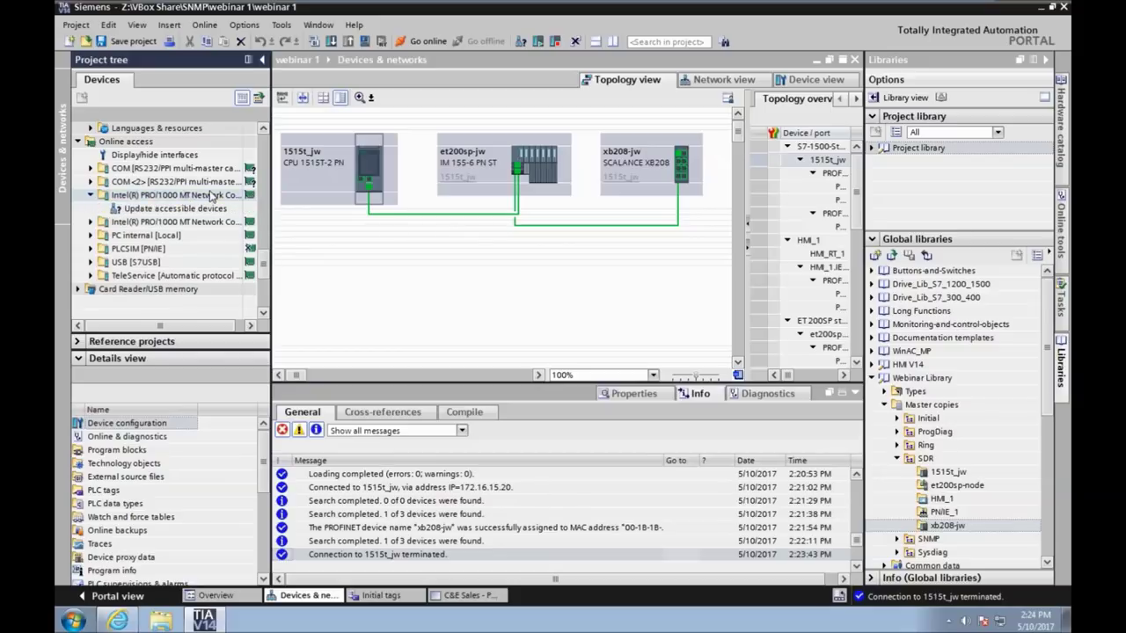
pyautogui.click(173, 210)
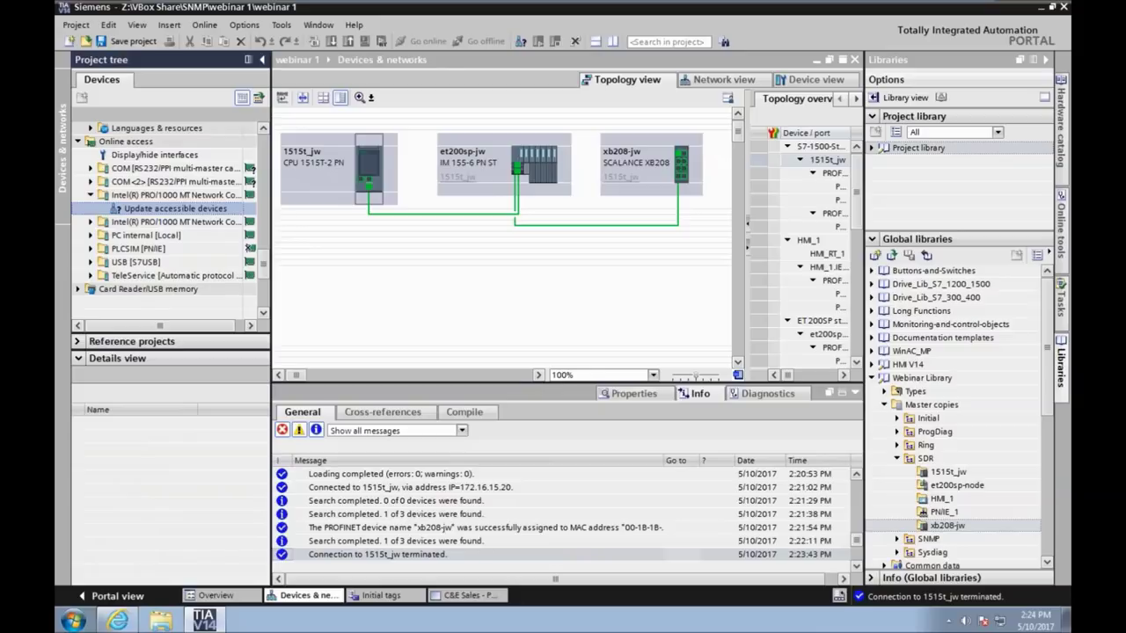
pyautogui.doubleClick(173, 209)
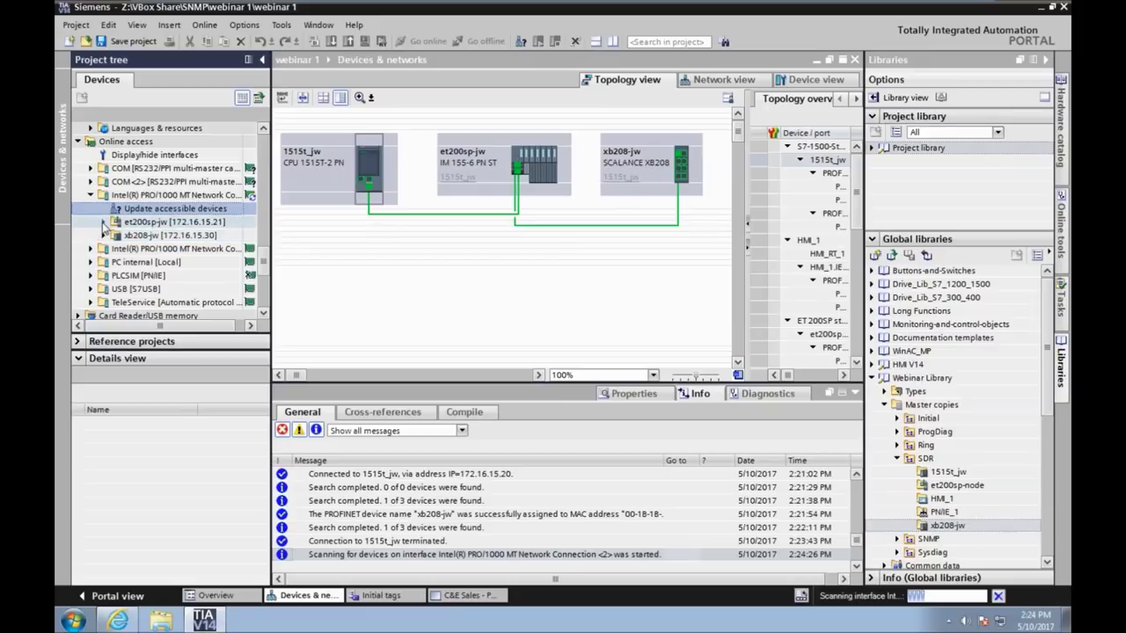
# Step: Reset the accessible device et200sp-jw to factory settings through its online diagnostics, with the I&M data deleted
pyautogui.click(103, 222)
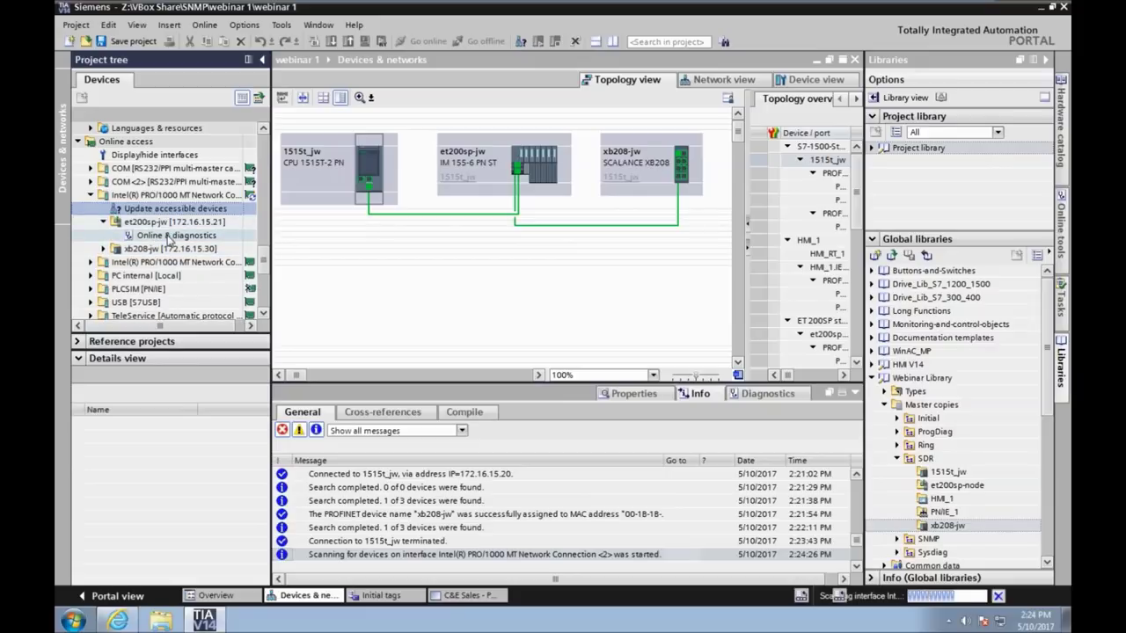
pyautogui.doubleClick(169, 236)
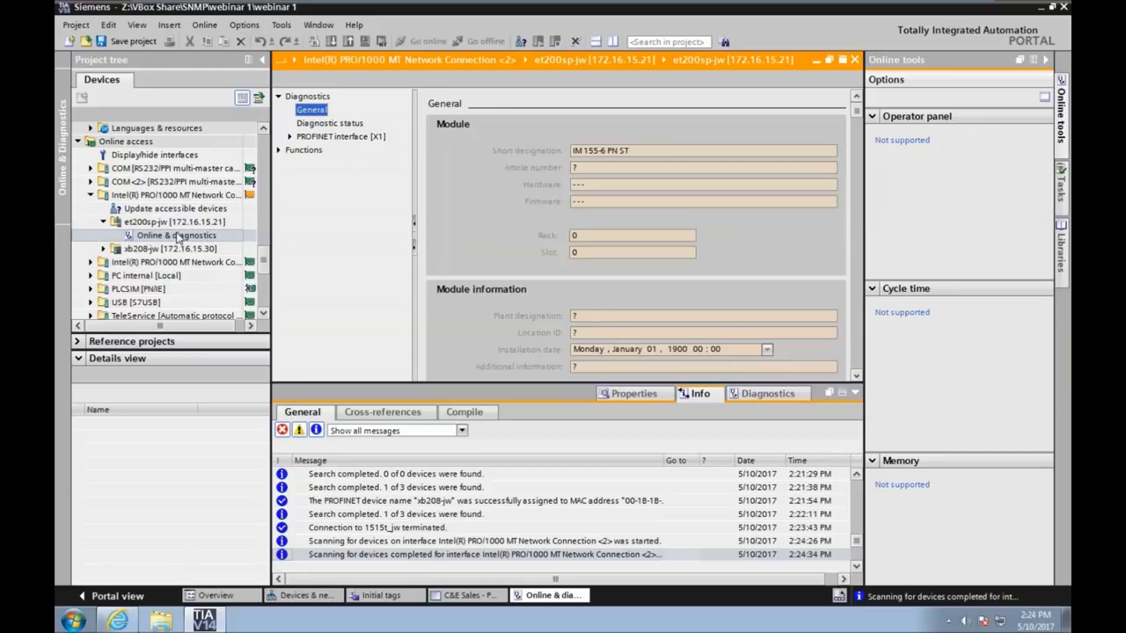
pyautogui.click(278, 151)
pyautogui.click(327, 204)
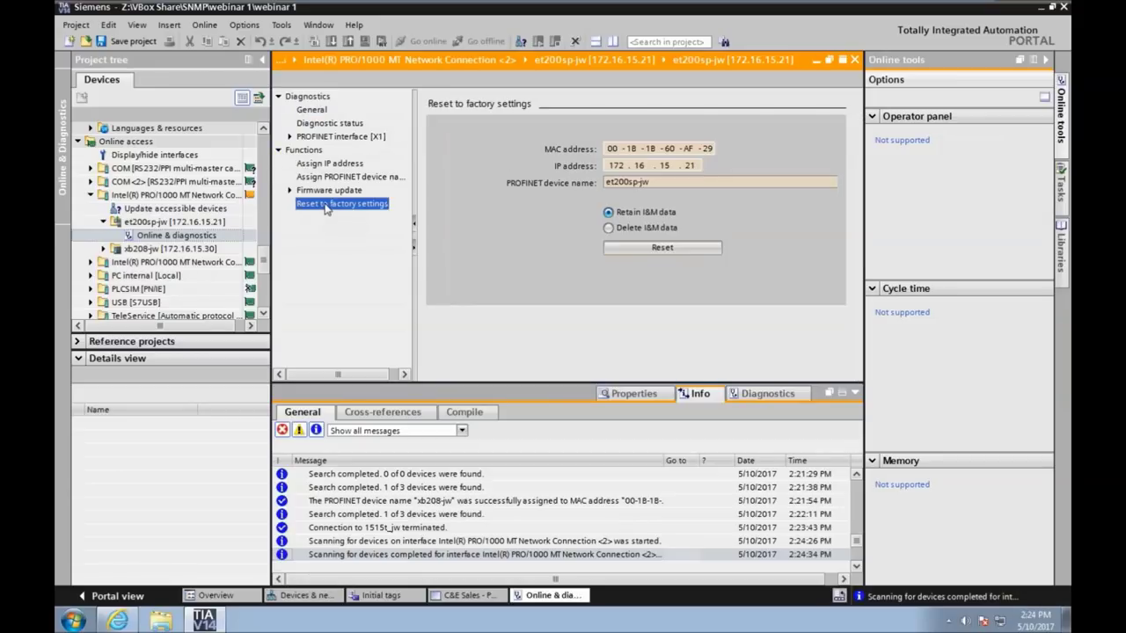
pyautogui.click(610, 227)
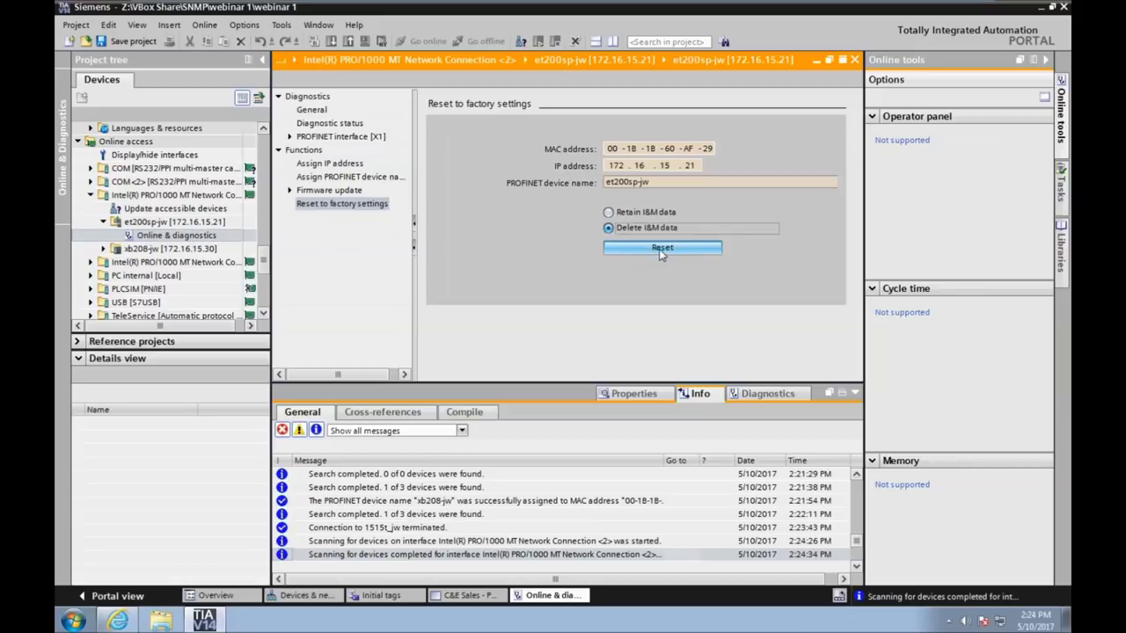
pyautogui.click(661, 252)
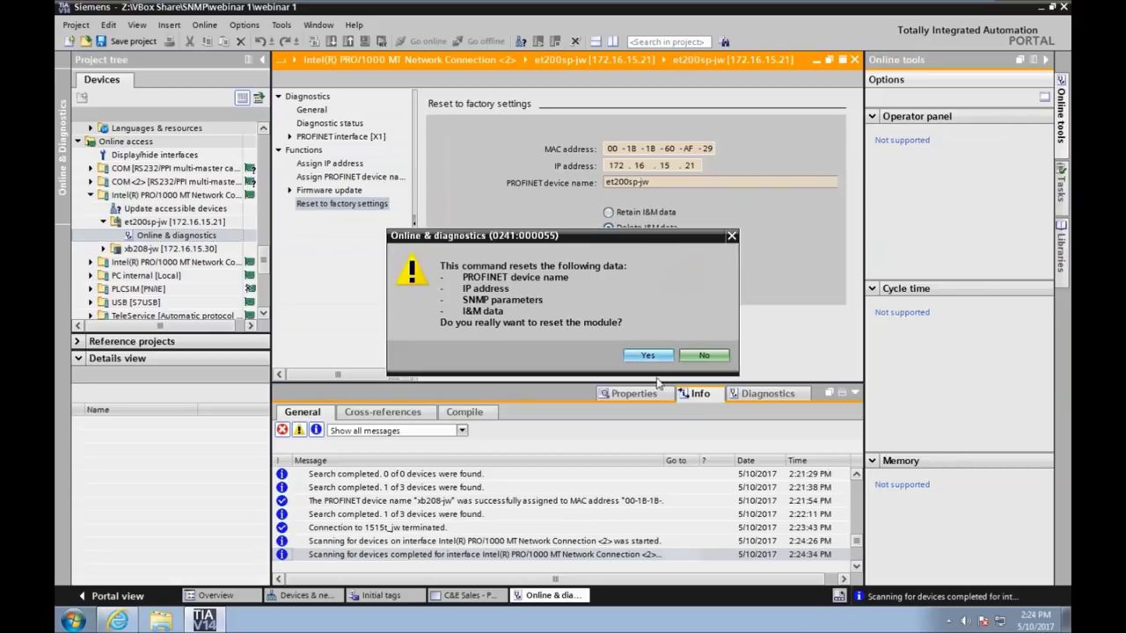
pyautogui.click(654, 356)
pyautogui.click(654, 355)
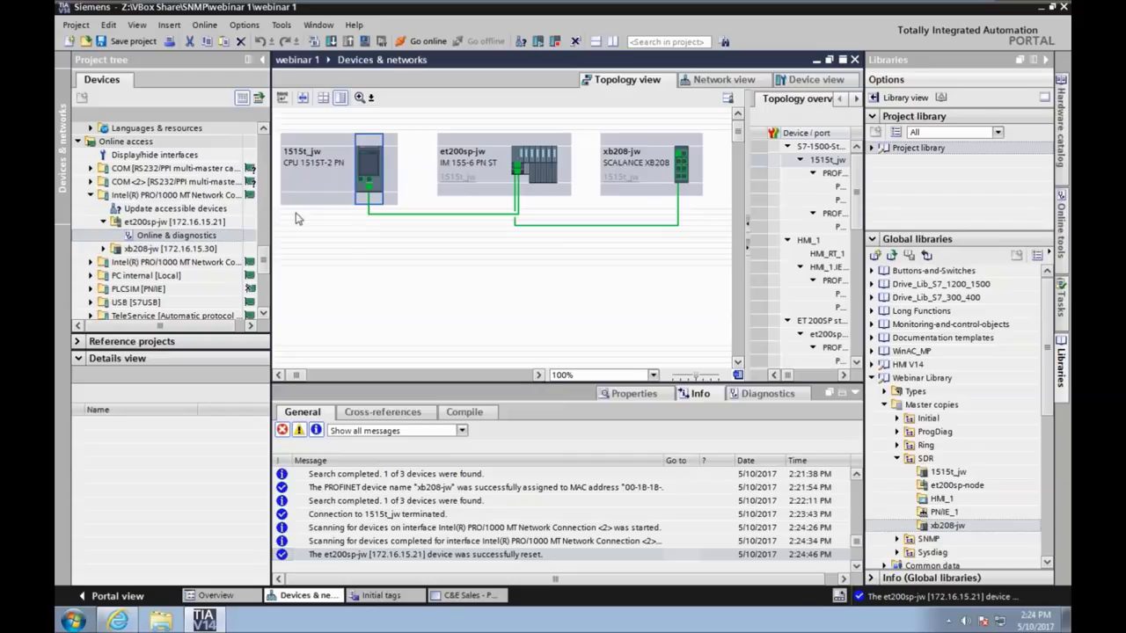
# Step: Update the accessible devices again to check the reset ET 200SP, and go online with 1515t_jw from the topology view
pyautogui.doubleClick(156, 209)
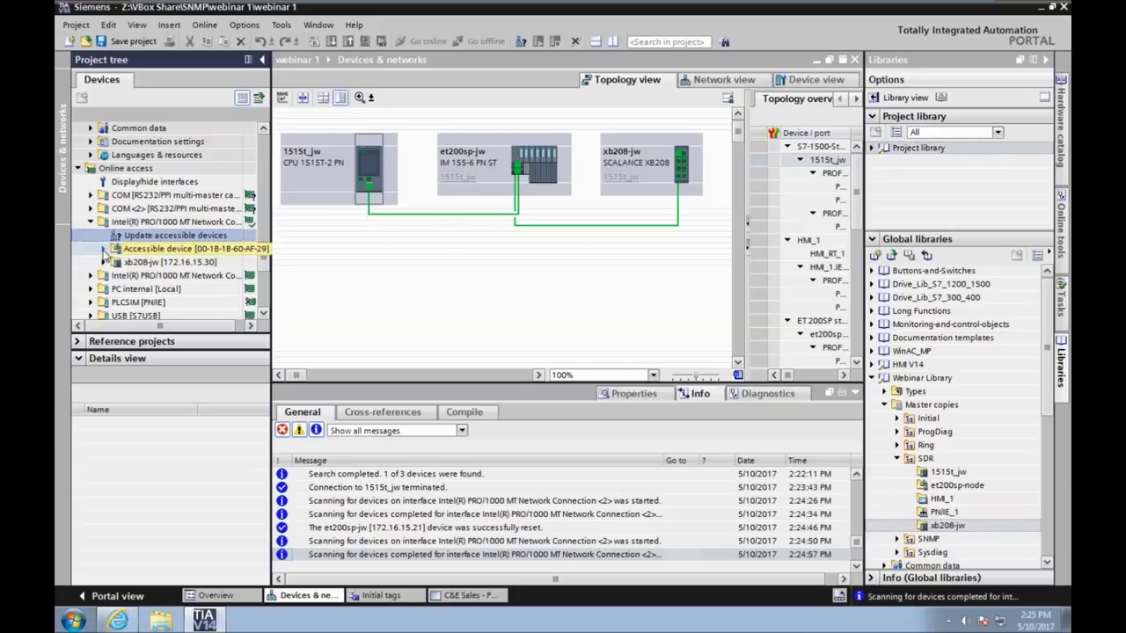
pyautogui.click(531, 153)
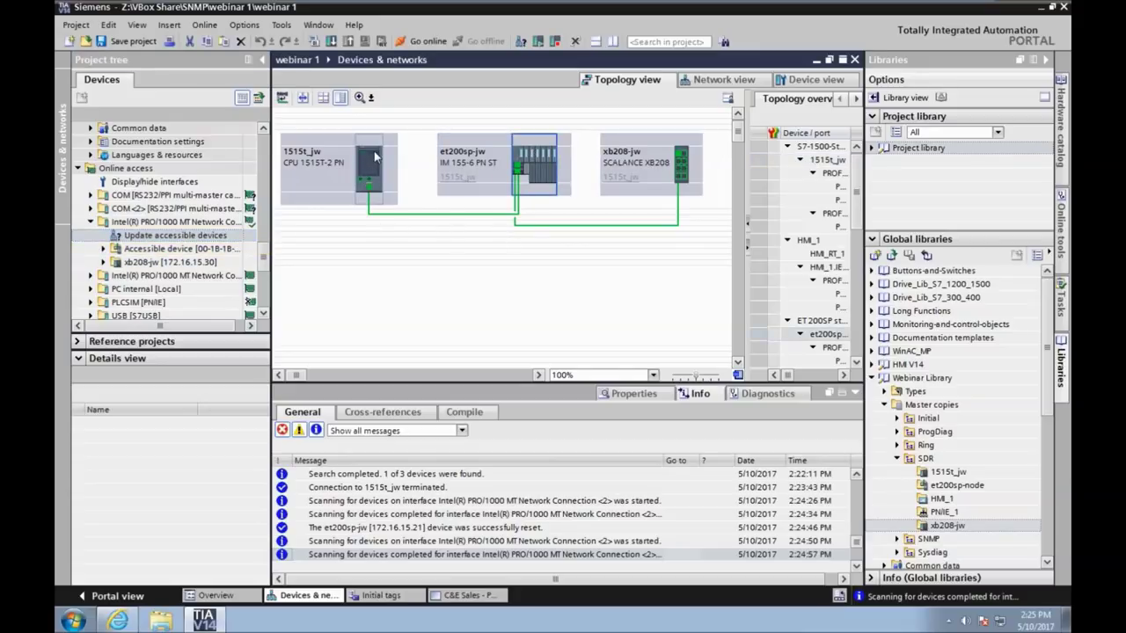
pyautogui.click(375, 155)
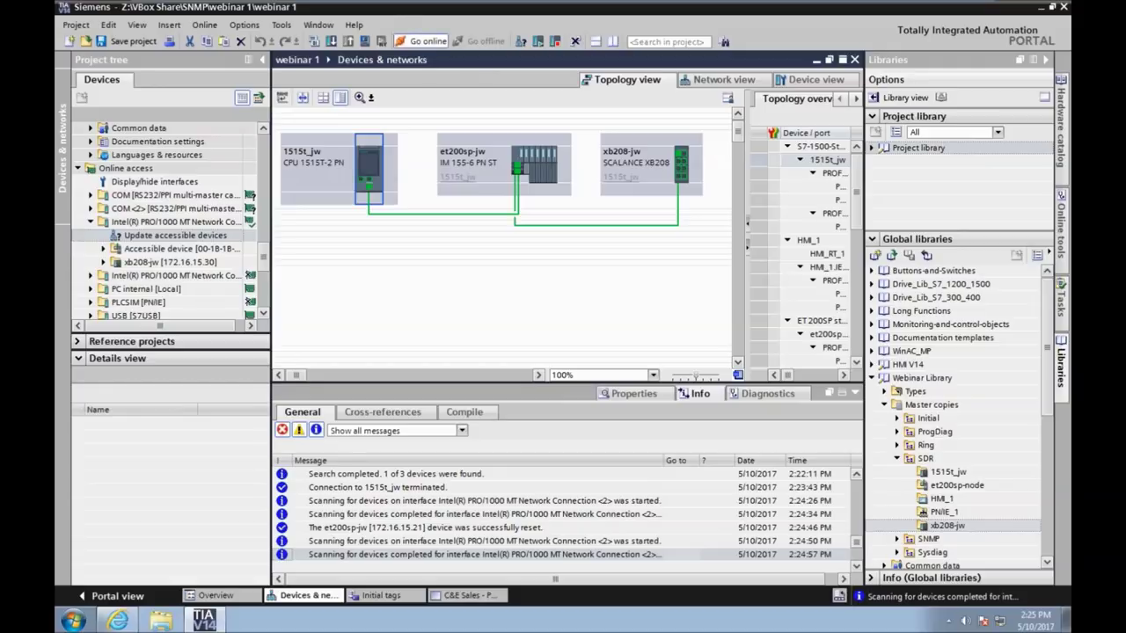
pyautogui.click(427, 41)
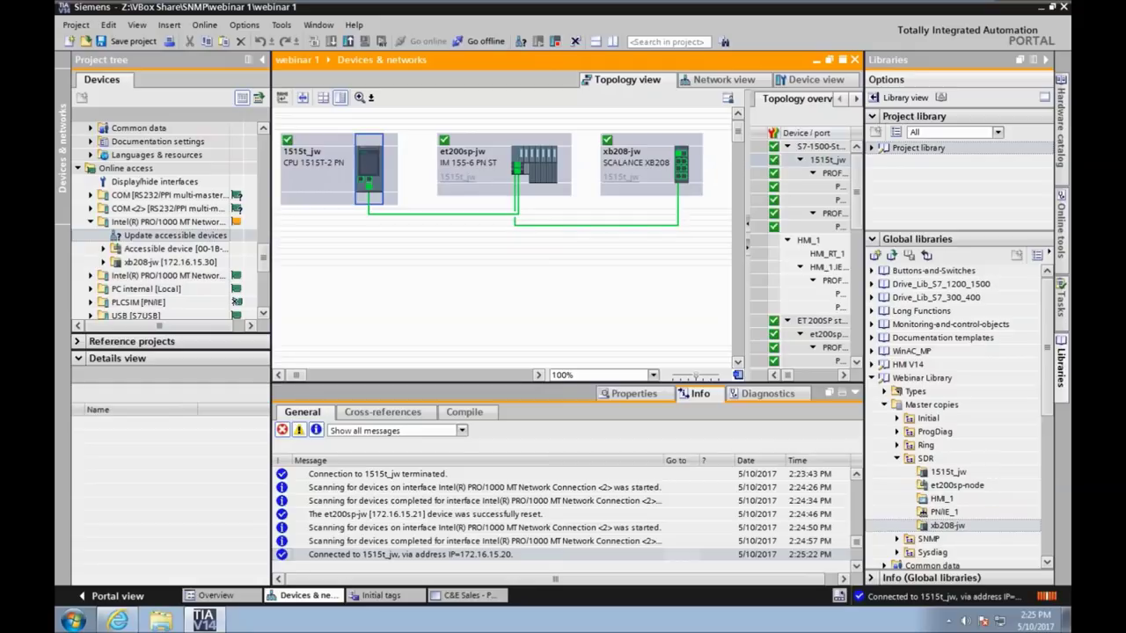
# Step: Collapse the network interface and online access entries in the project tree and return to the 1515t_jw station
pyautogui.click(89, 221)
pyautogui.click(89, 222)
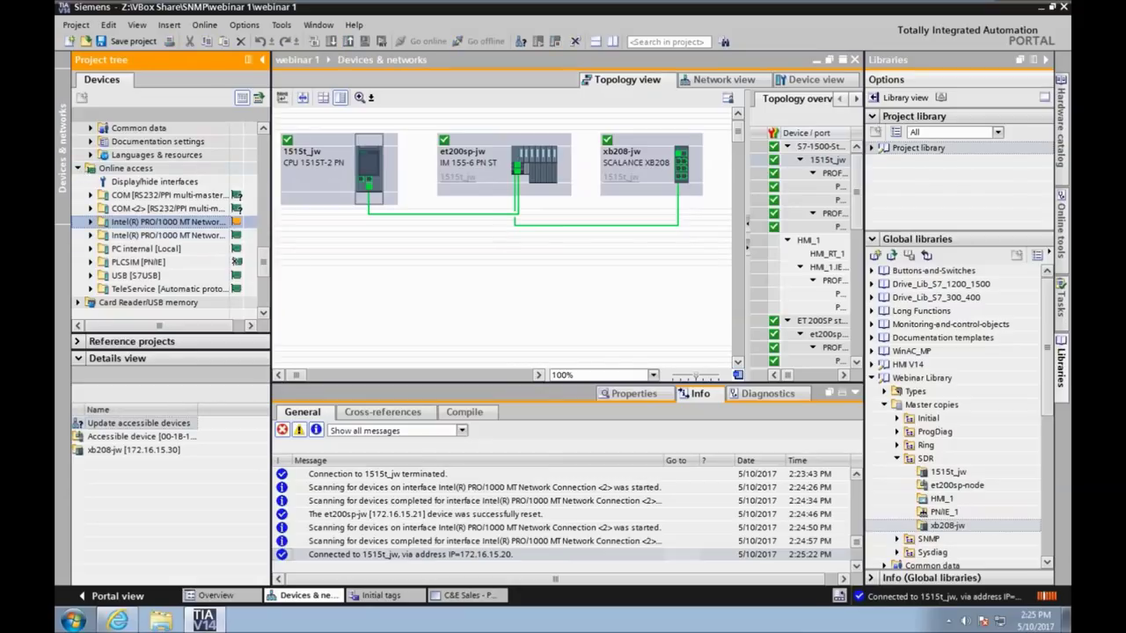
pyautogui.click(78, 168)
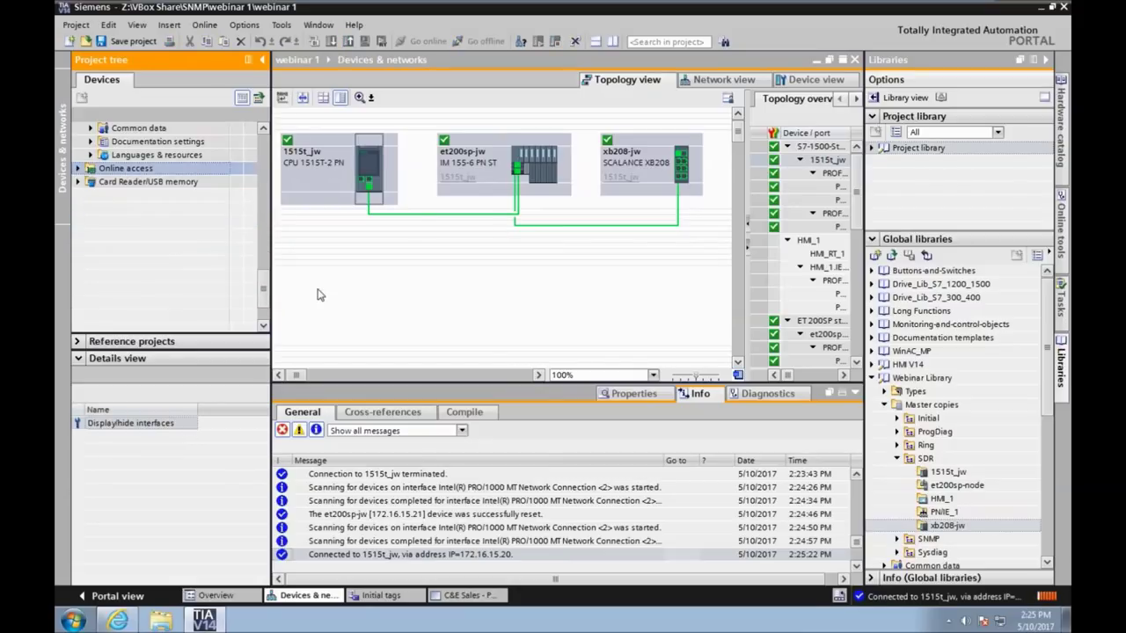
pyautogui.moveTo(264, 298); pyautogui.dragTo(275, 157)
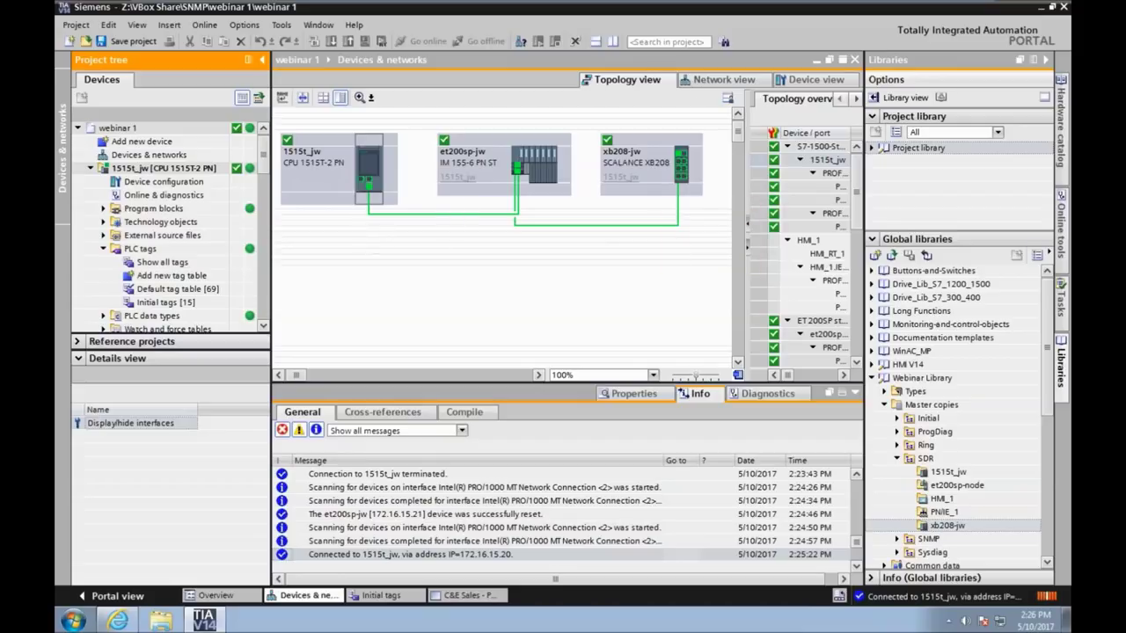
# Step: Simulate HMI_1 from the network view, check the slide-in menu on the start screen, and exit the runtime
pyautogui.click(723, 82)
pyautogui.click(464, 308)
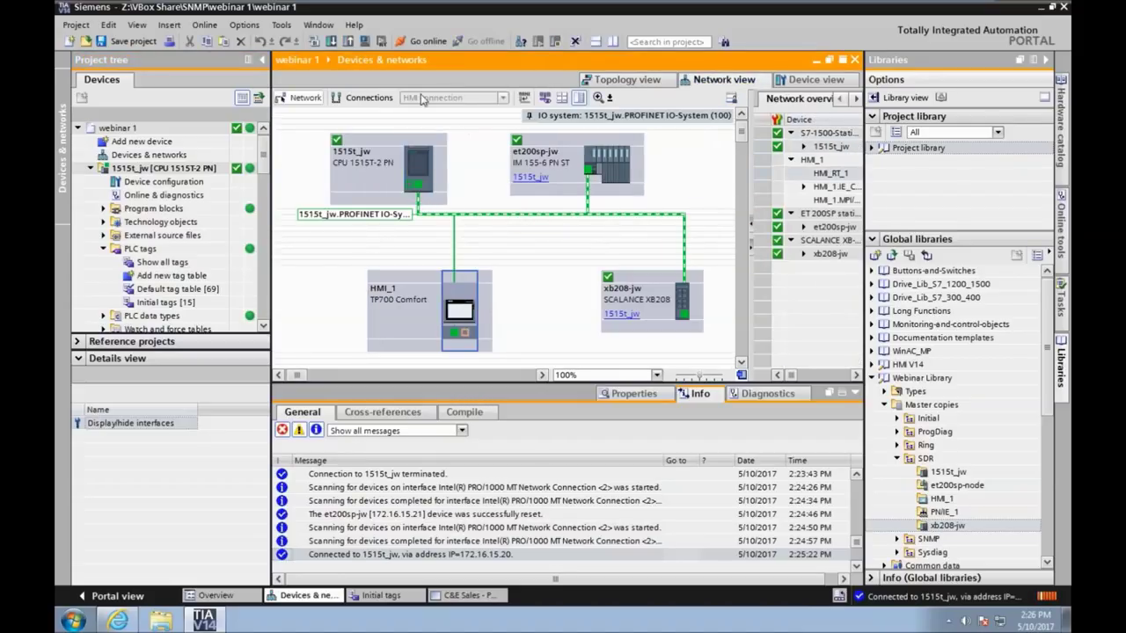
pyautogui.click(365, 42)
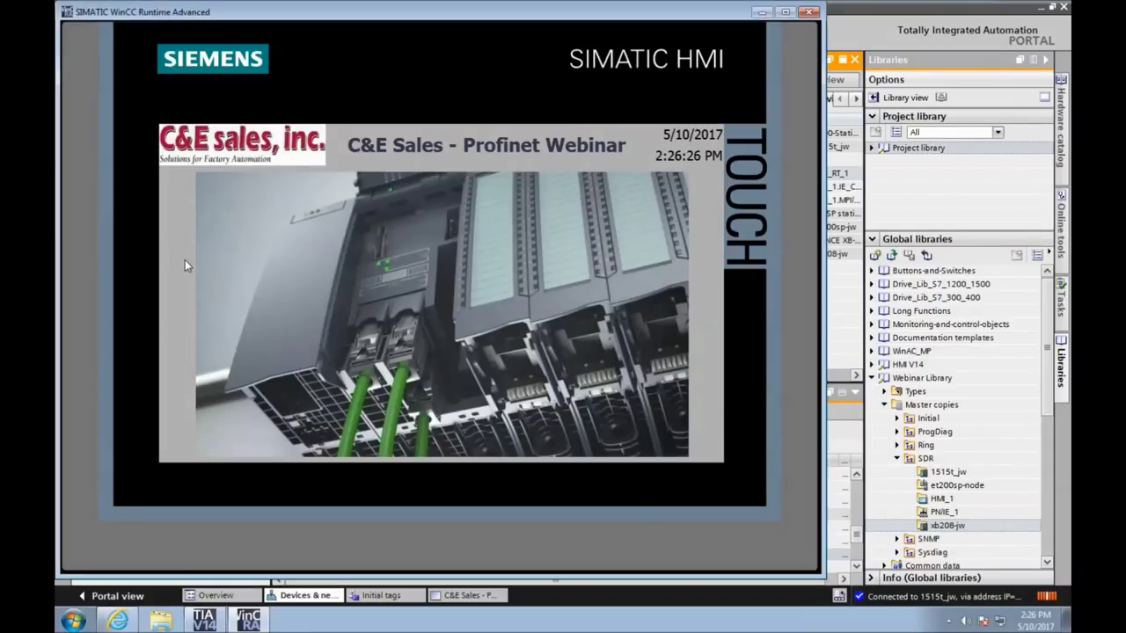
pyautogui.click(187, 288)
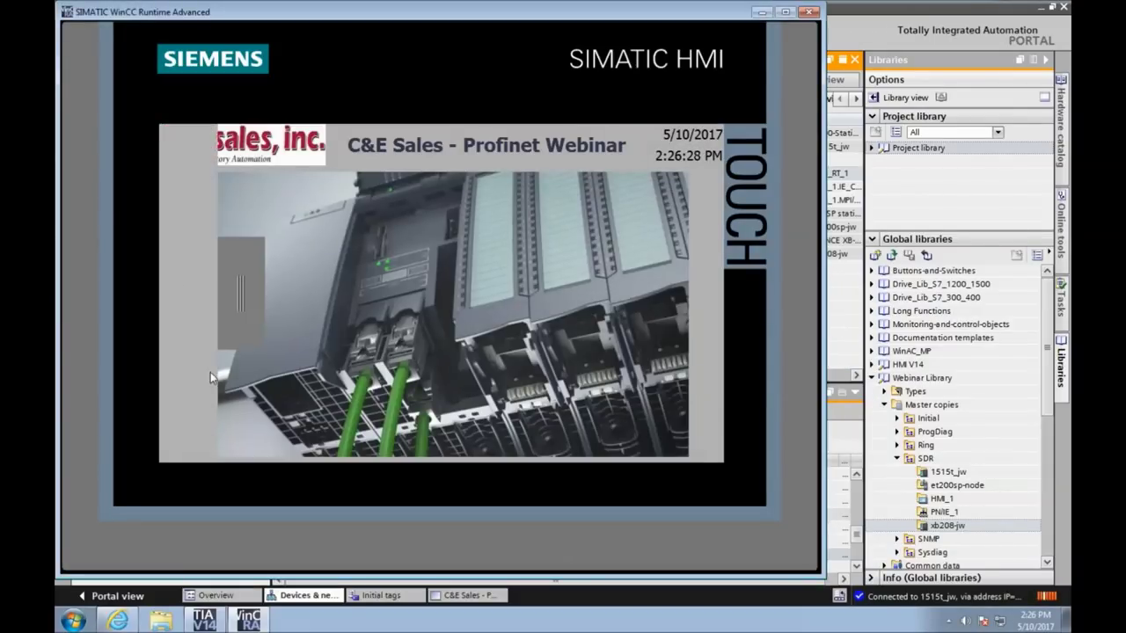
pyautogui.click(250, 433)
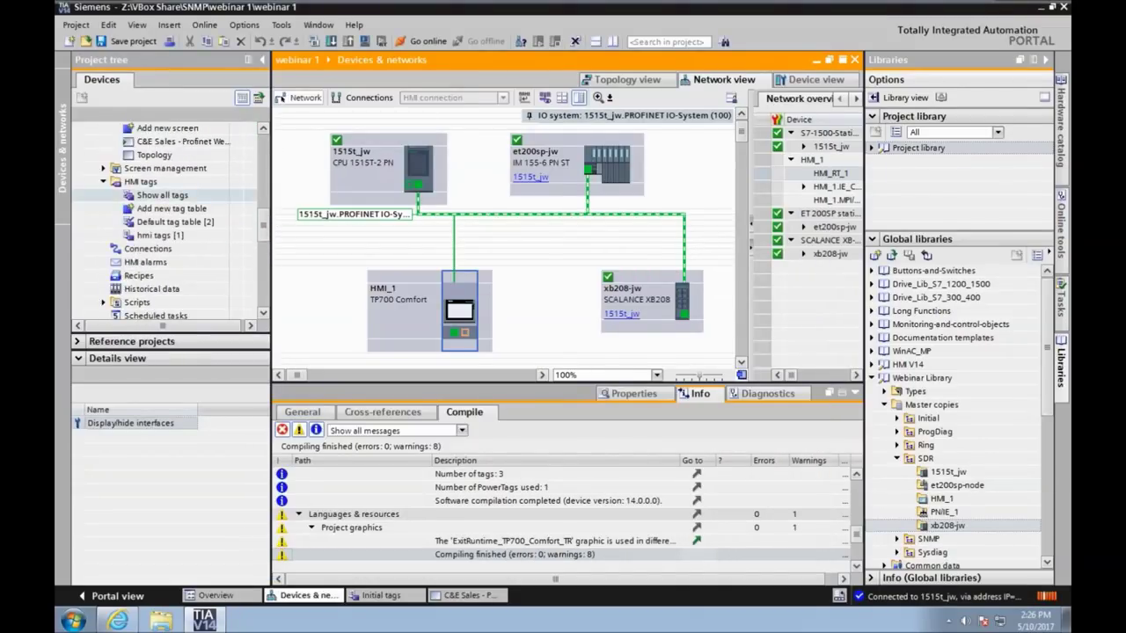
# Step: Browse the SDR and Sysdiag master copies in the Webinar Library
pyautogui.click(897, 459)
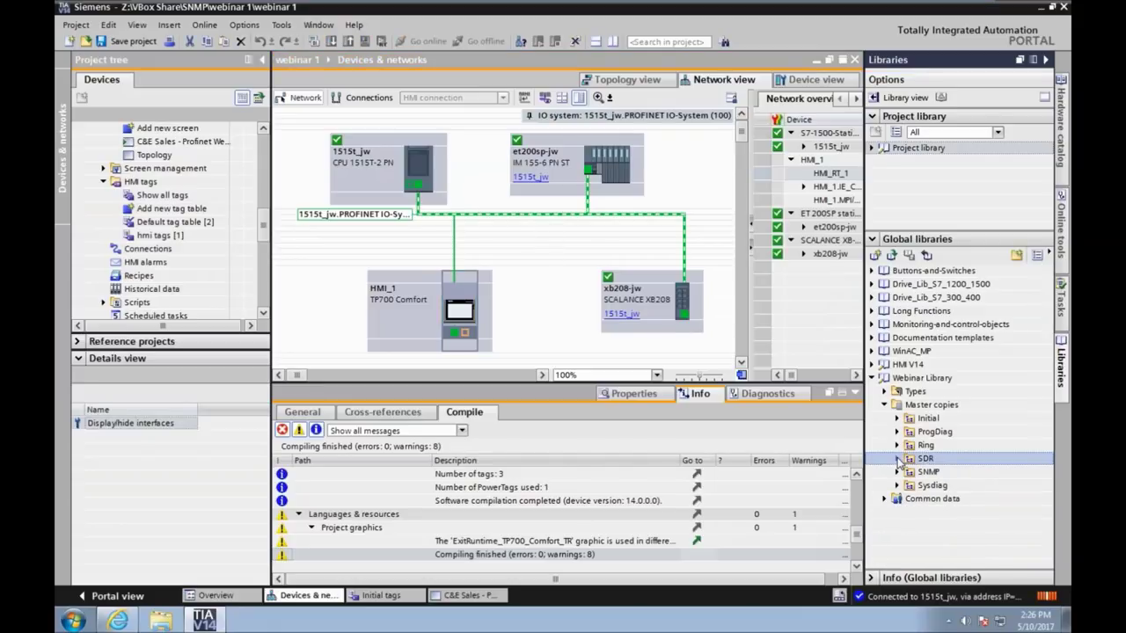
pyautogui.click(897, 458)
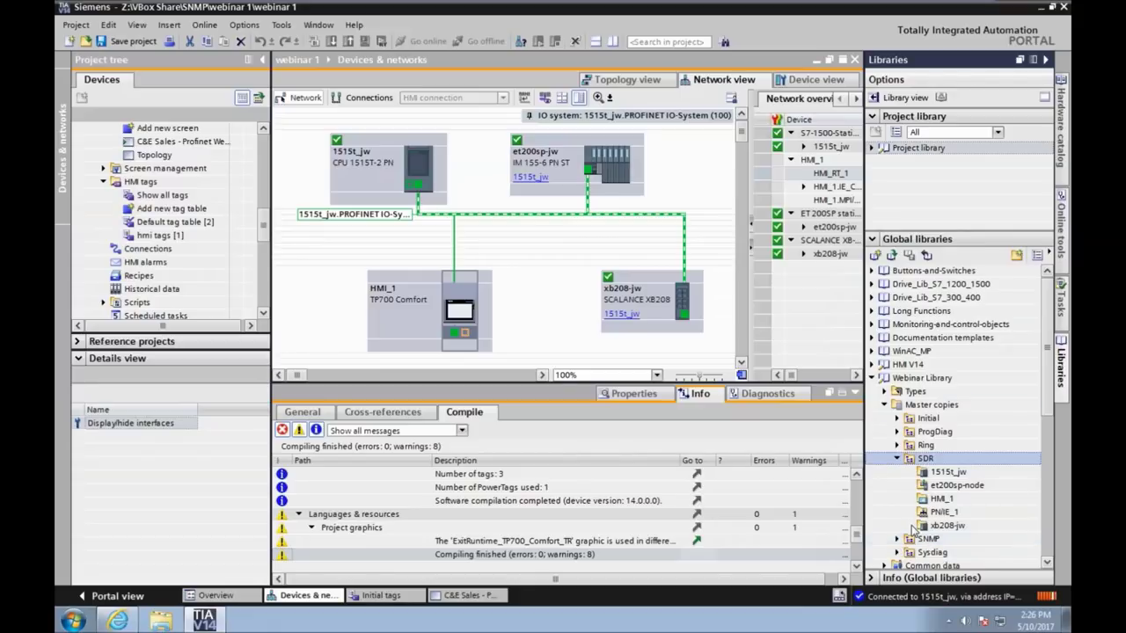
pyautogui.click(897, 552)
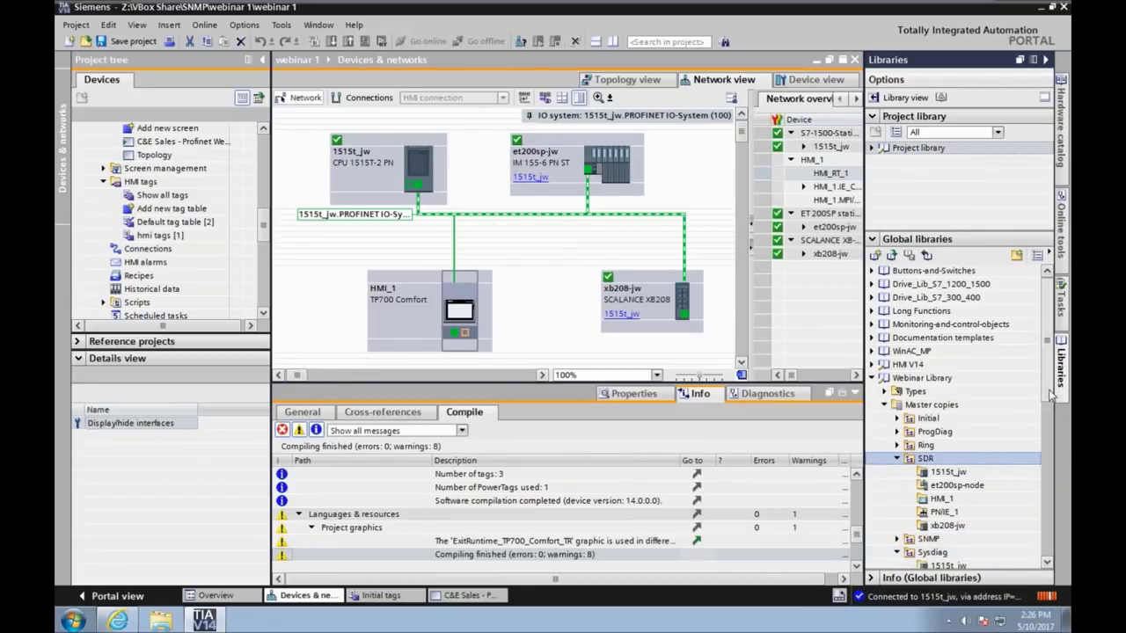
pyautogui.moveTo(1048, 397); pyautogui.dragTo(1058, 437)
pyautogui.scroll(3, 1059, 437)
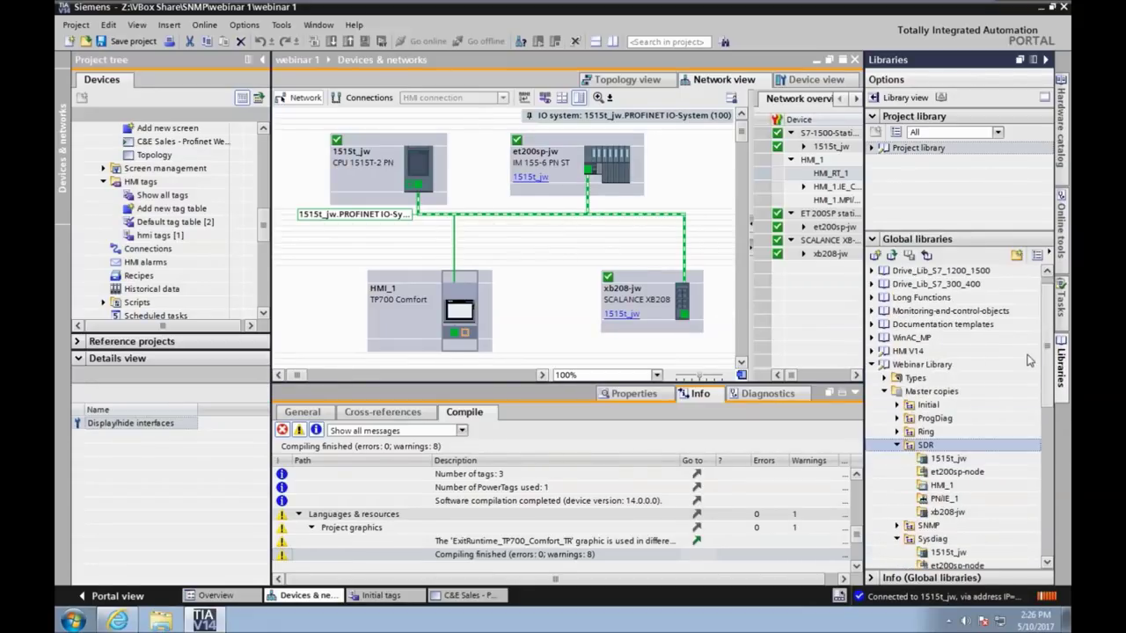
# Step: Open the Topology screen of HMI_1 and examine its device graphics and network connections
pyautogui.click(163, 157)
pyautogui.doubleClick(164, 158)
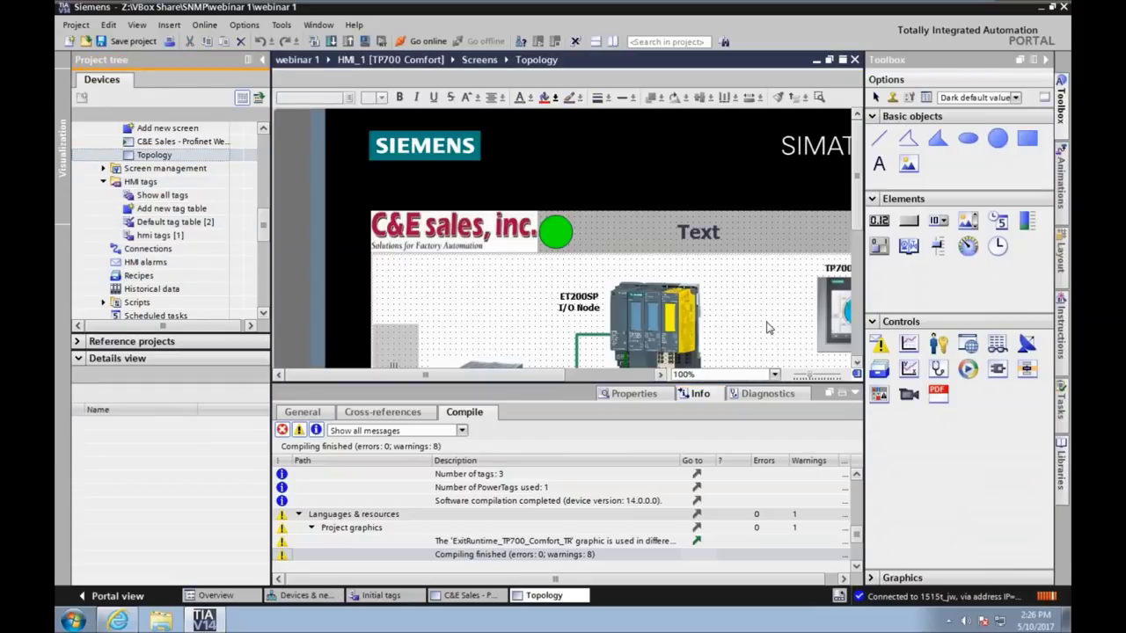
pyautogui.scroll(-5, 864, 220)
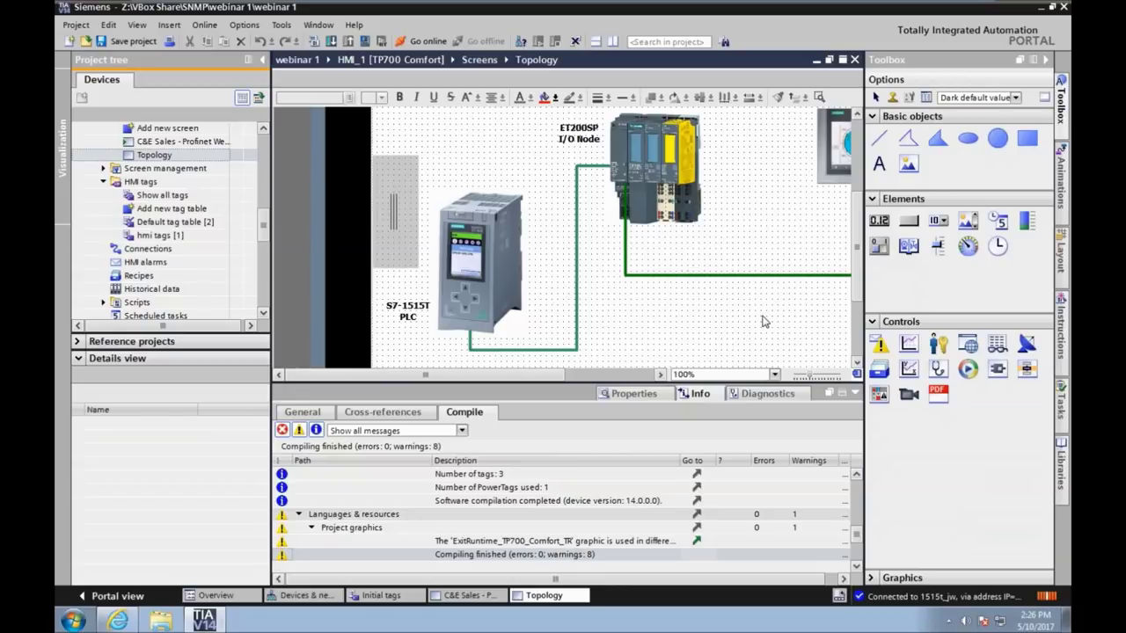
pyautogui.click(648, 377)
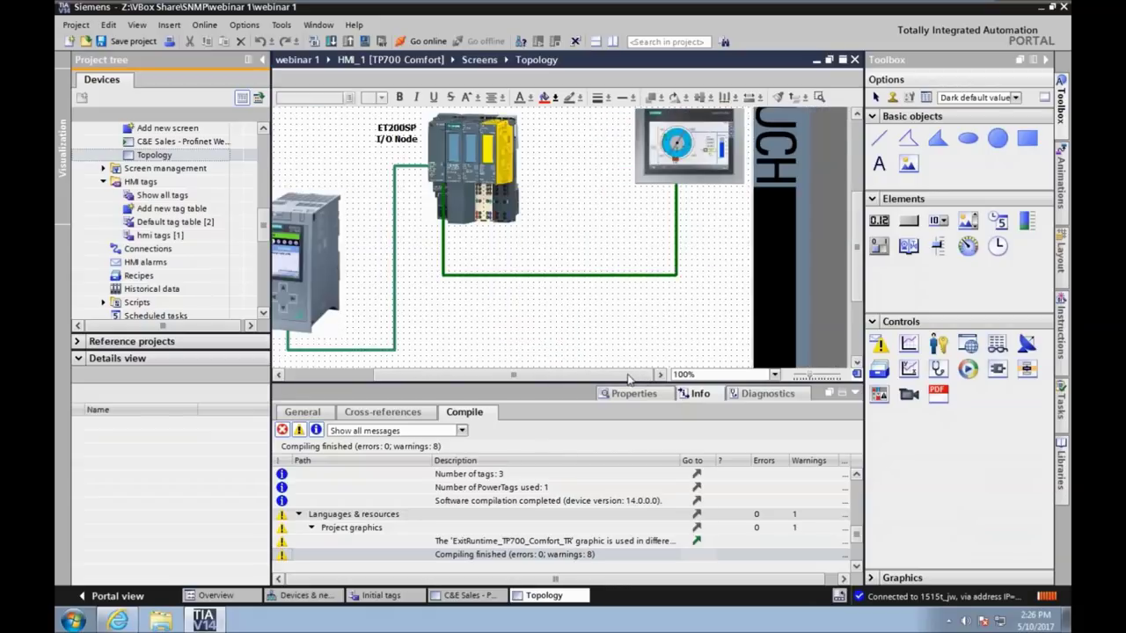
pyautogui.moveTo(628, 378); pyautogui.dragTo(550, 378)
# Step: Simulate the HMI from the Topology screen, test the slide-in menu's Topology button, and close the runtime
pyautogui.click(364, 42)
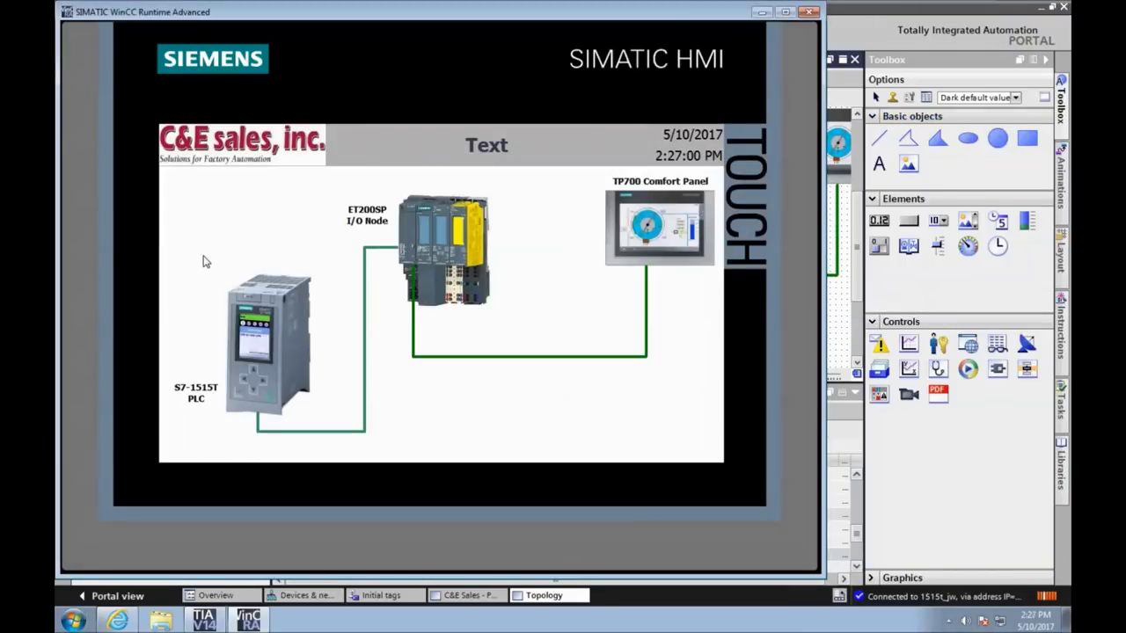
pyautogui.click(186, 293)
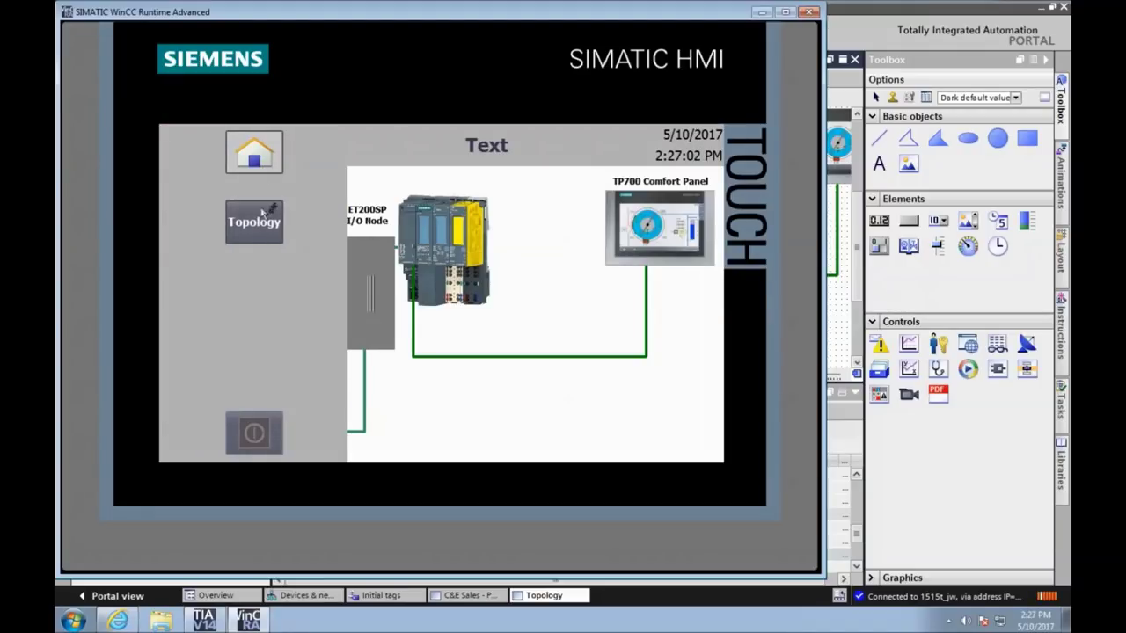
pyautogui.click(228, 221)
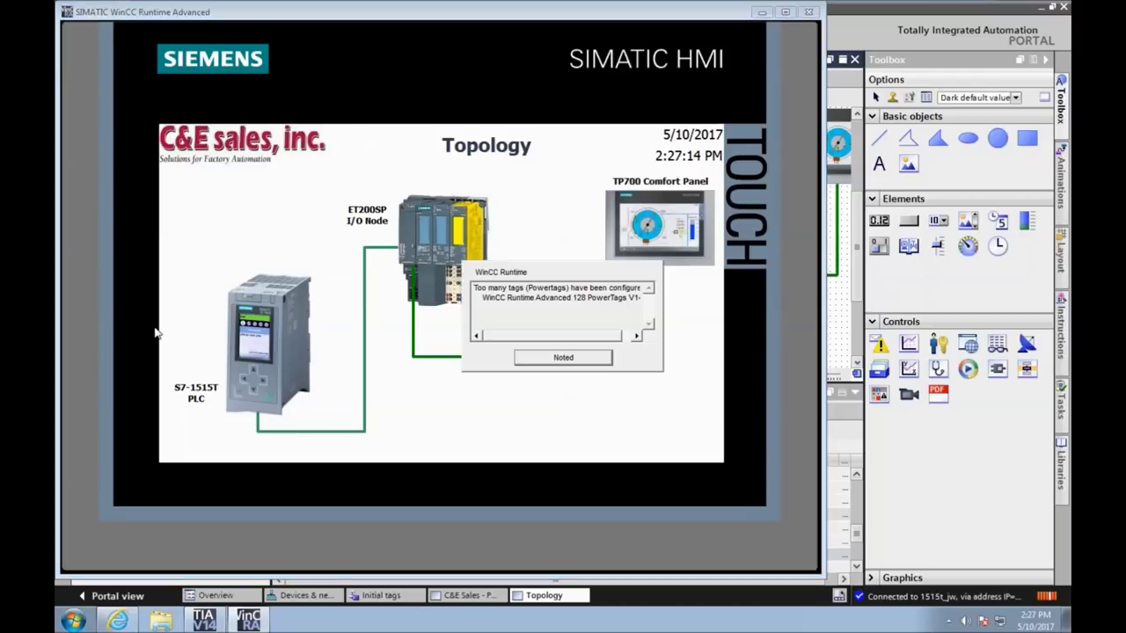
pyautogui.click(593, 362)
pyautogui.click(174, 278)
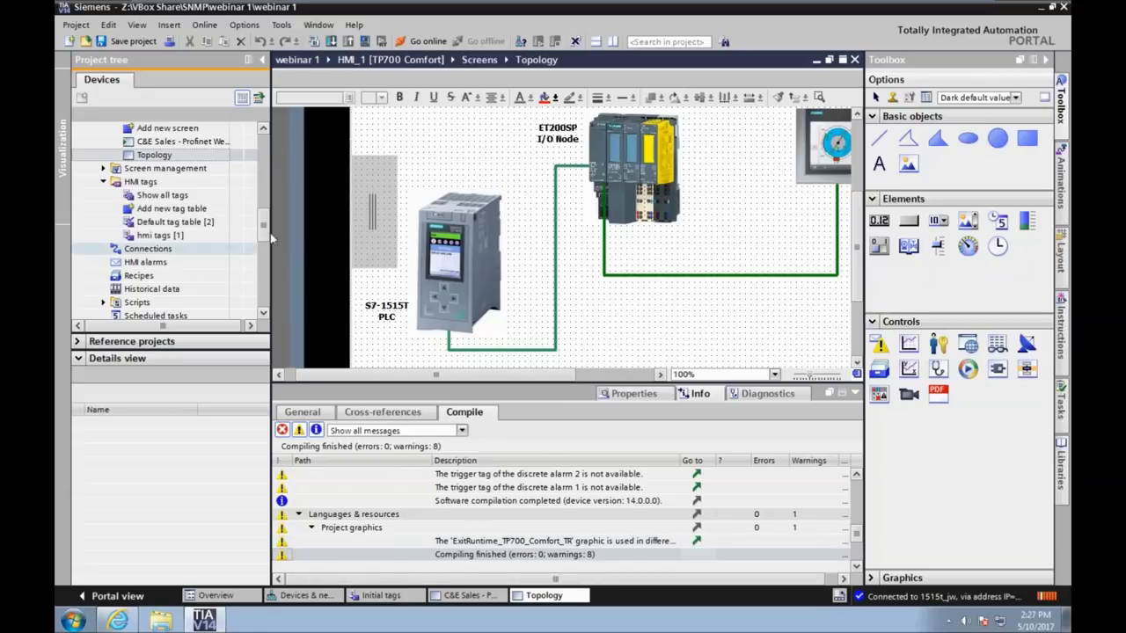
# Step: Take the PLC 1515t_jw offline and open its device configuration
pyautogui.moveTo(263, 226); pyautogui.dragTo(264, 149)
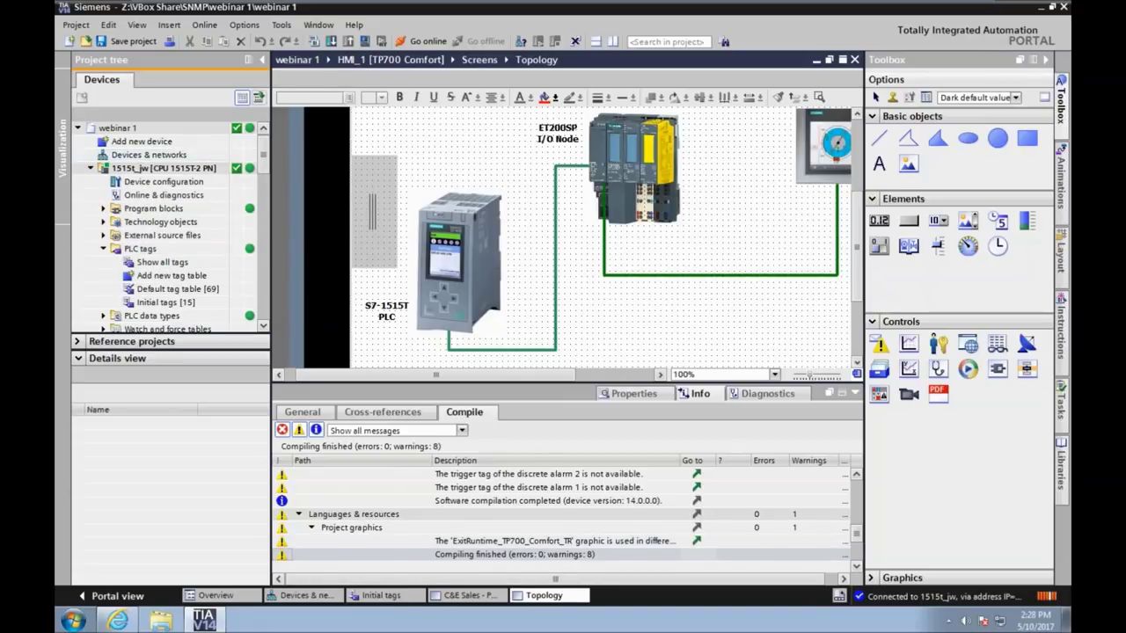
pyautogui.click(158, 167)
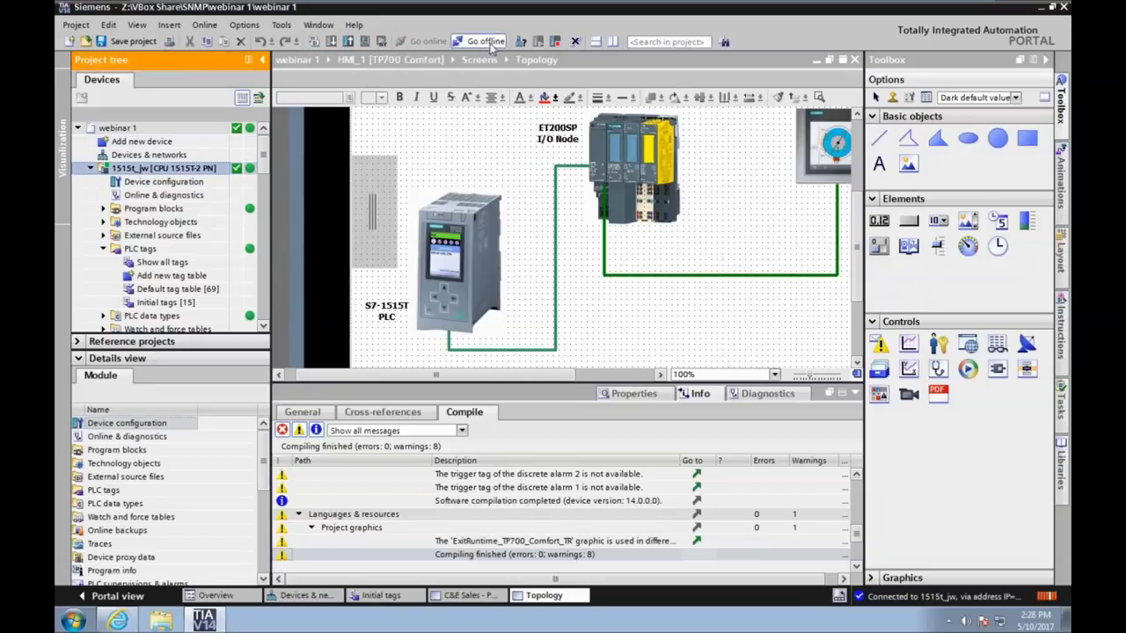
pyautogui.click(488, 43)
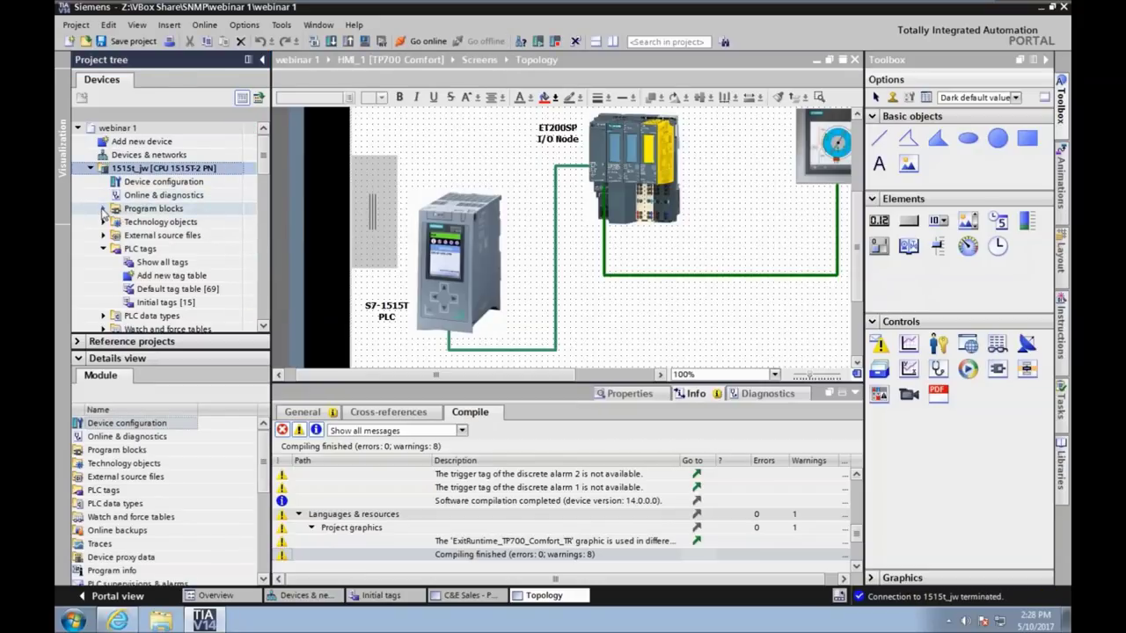
pyautogui.click(103, 208)
pyautogui.doubleClick(161, 183)
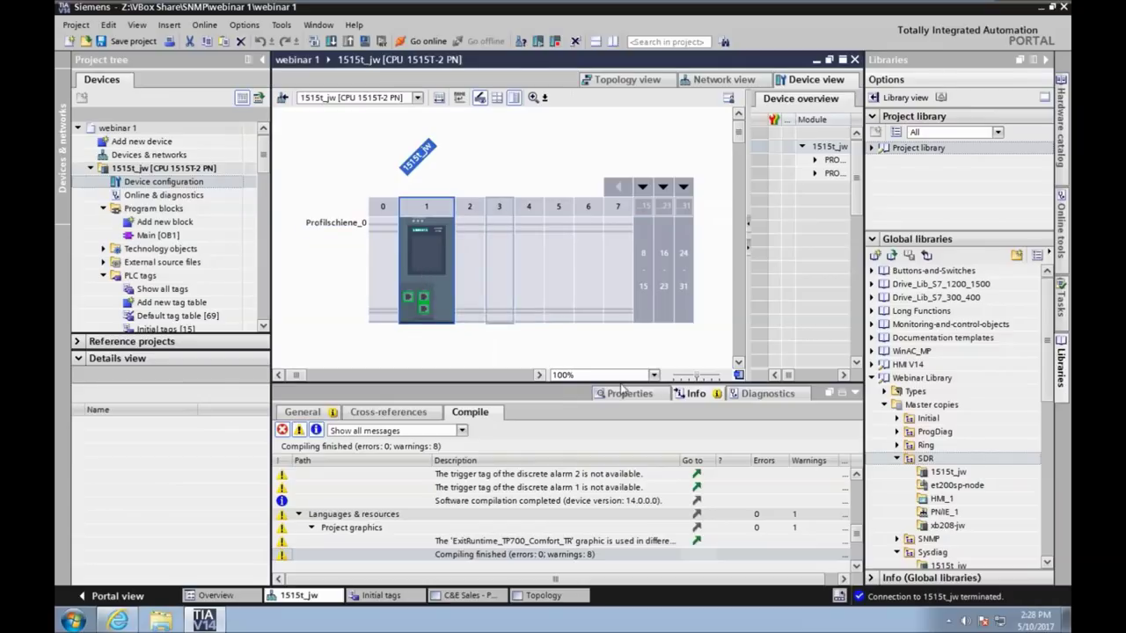
# Step: Activate the web server on the 1515t_jw CPU without restricting access to HTTPS, accepting the security note
pyautogui.click(621, 393)
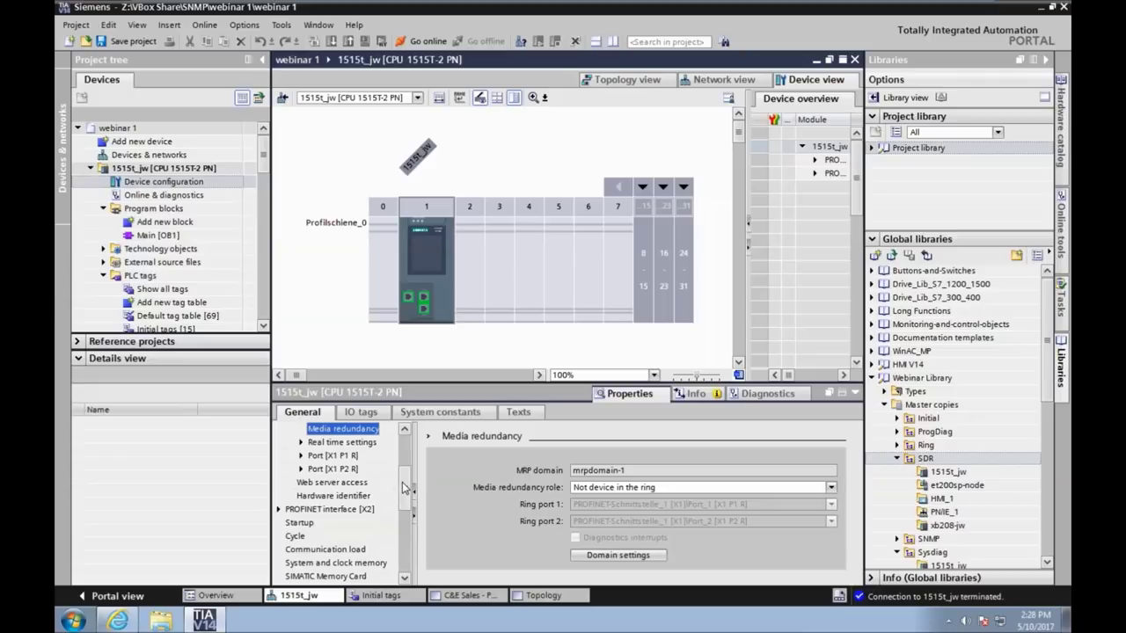
pyautogui.moveTo(406, 489); pyautogui.dragTo(397, 528)
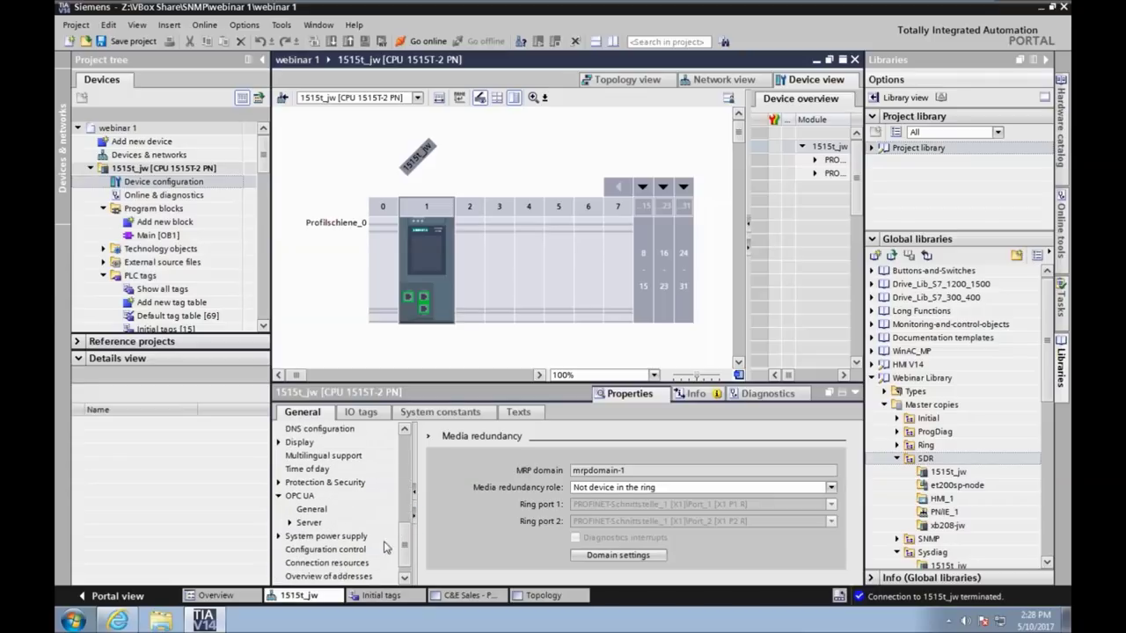
pyautogui.click(412, 453)
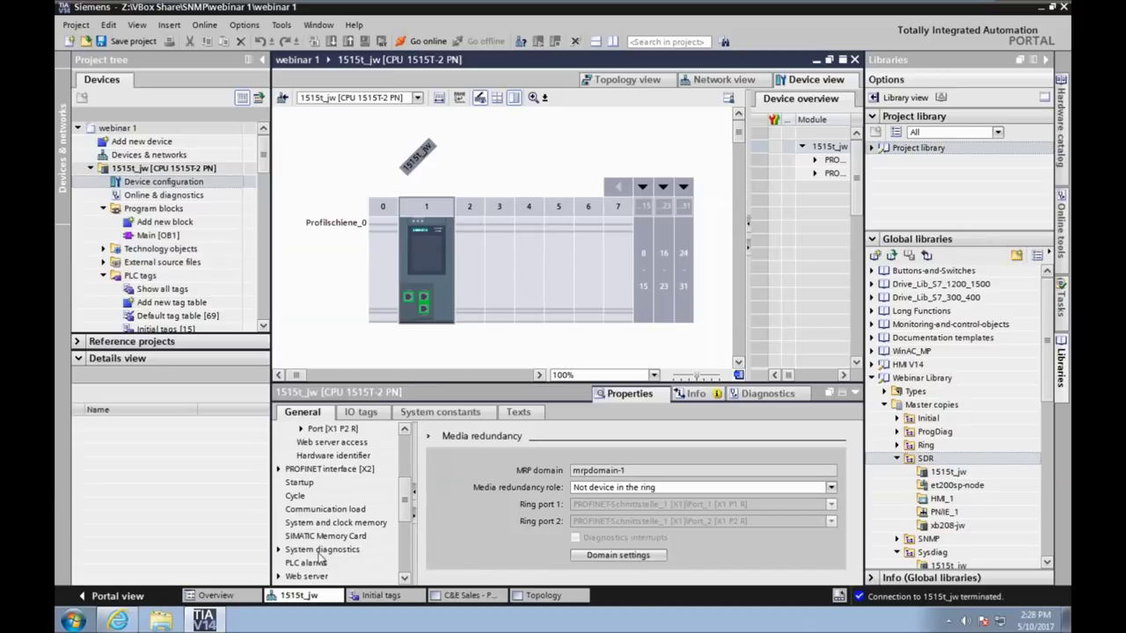
pyautogui.click(280, 578)
pyautogui.click(320, 472)
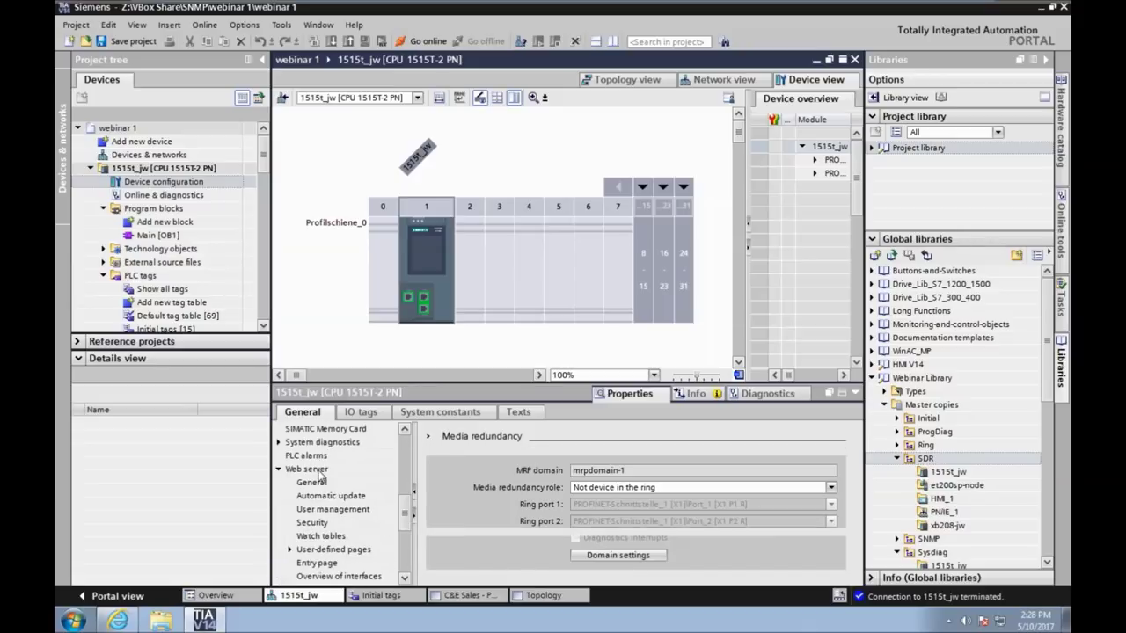
pyautogui.click(575, 495)
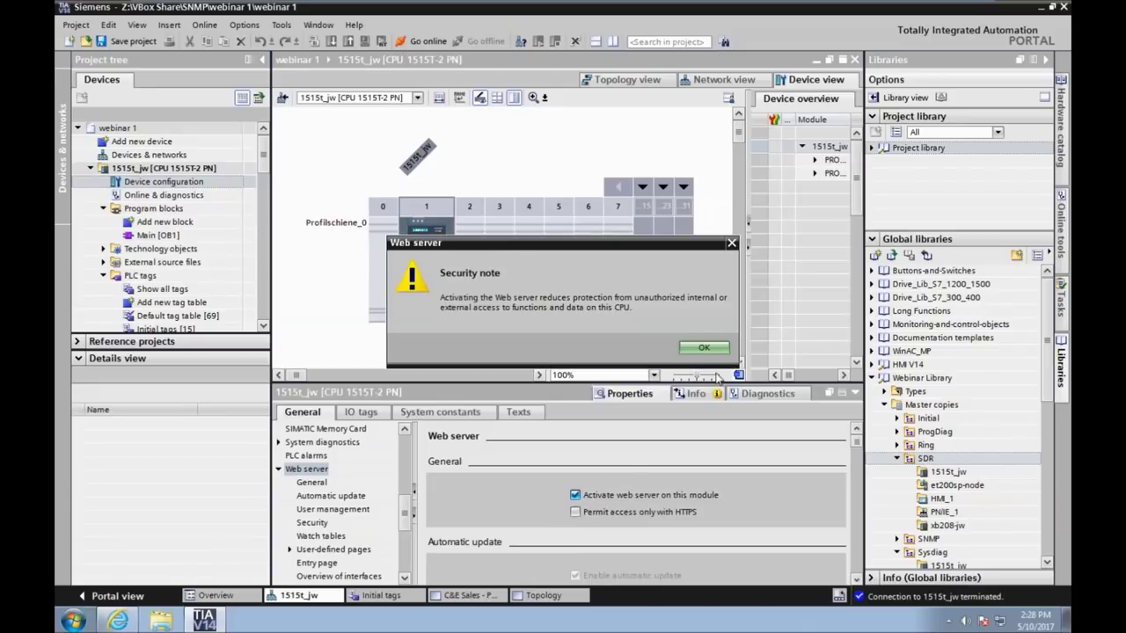
pyautogui.click(701, 349)
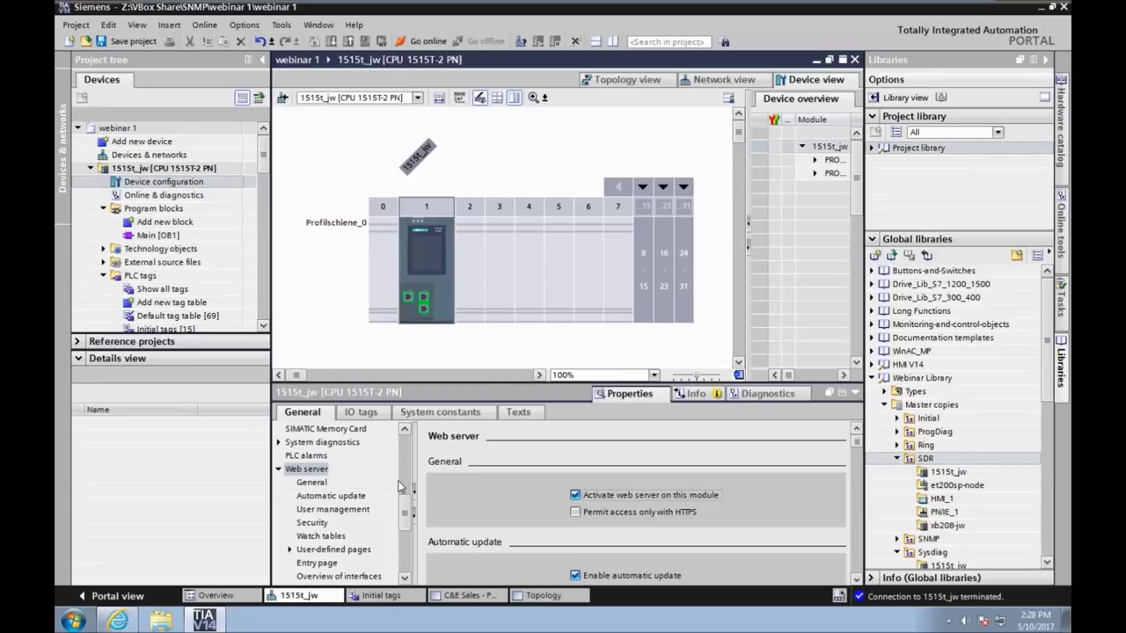
pyautogui.click(585, 512)
pyautogui.click(577, 514)
# Step: Add a new user jw in the web server's user management
pyautogui.click(328, 510)
pyautogui.click(489, 515)
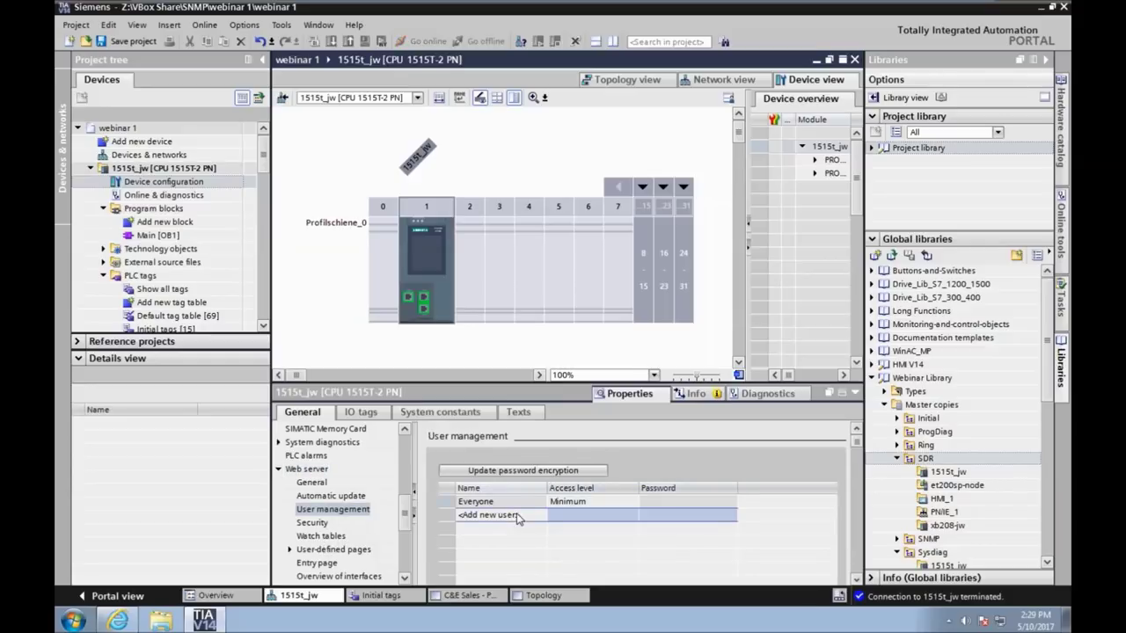
pyautogui.write('jw')
pyautogui.press('Return')
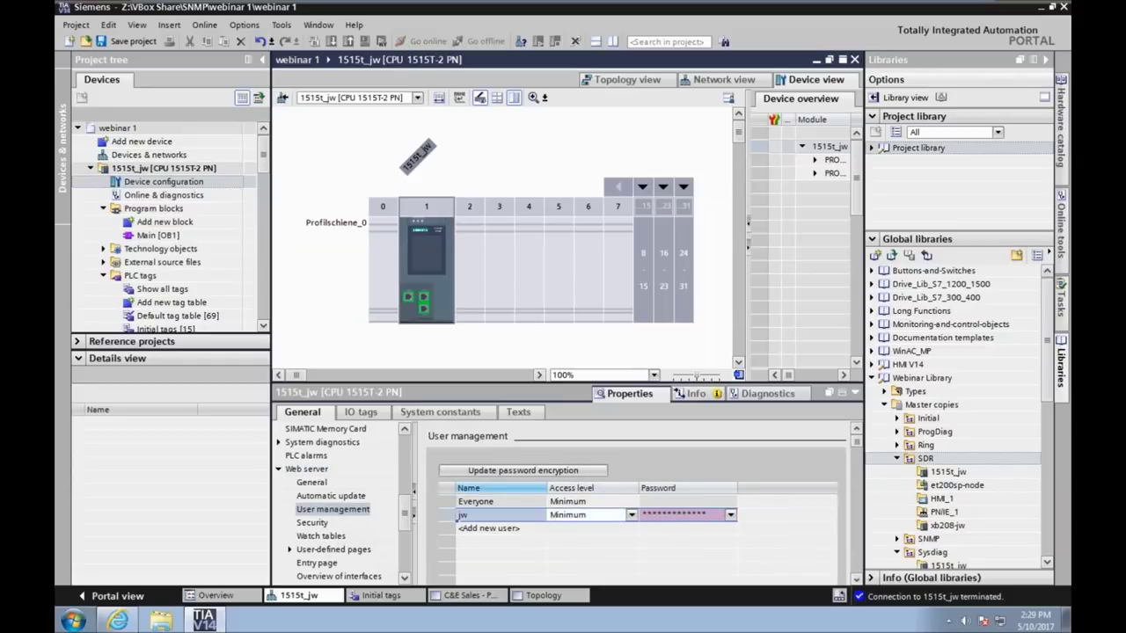
# Step: Give user jw the Administrative access level by granting all web server rights
pyautogui.click(632, 516)
pyautogui.click(563, 216)
pyautogui.click(563, 230)
pyautogui.click(563, 245)
pyautogui.click(563, 261)
pyautogui.click(563, 277)
pyautogui.click(563, 292)
pyautogui.click(563, 307)
pyautogui.click(563, 323)
pyautogui.click(564, 339)
pyautogui.click(563, 353)
pyautogui.click(563, 370)
pyautogui.click(563, 386)
pyautogui.click(563, 400)
pyautogui.click(562, 447)
pyautogui.click(562, 463)
pyautogui.click(724, 498)
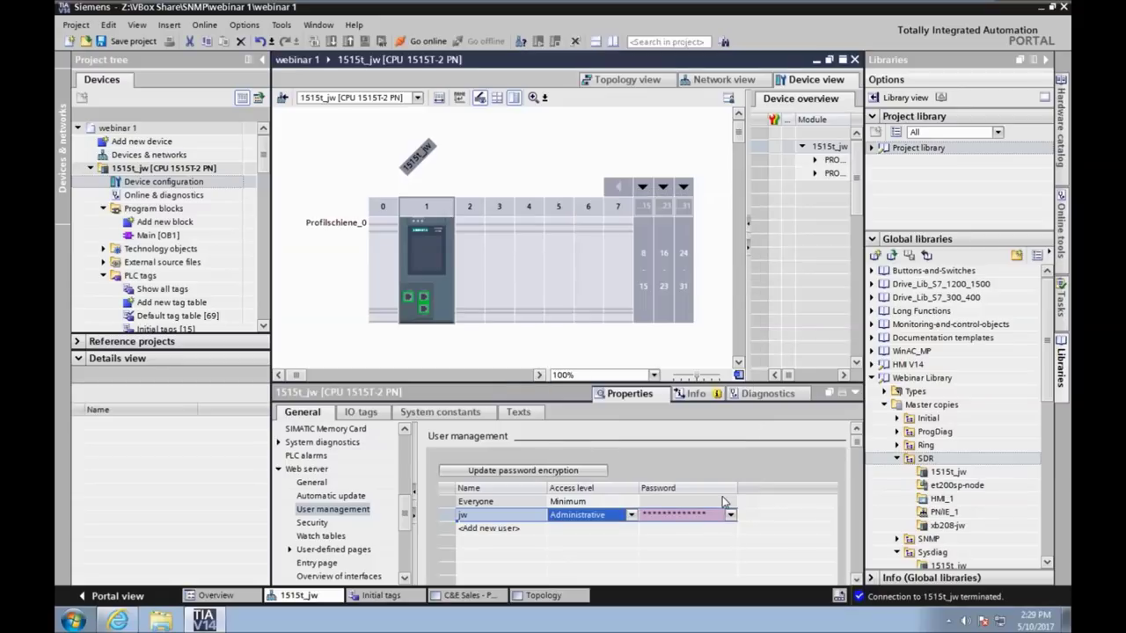
# Step: Enter and confirm the web server password for user jw, and collapse the web server settings
pyautogui.click(730, 516)
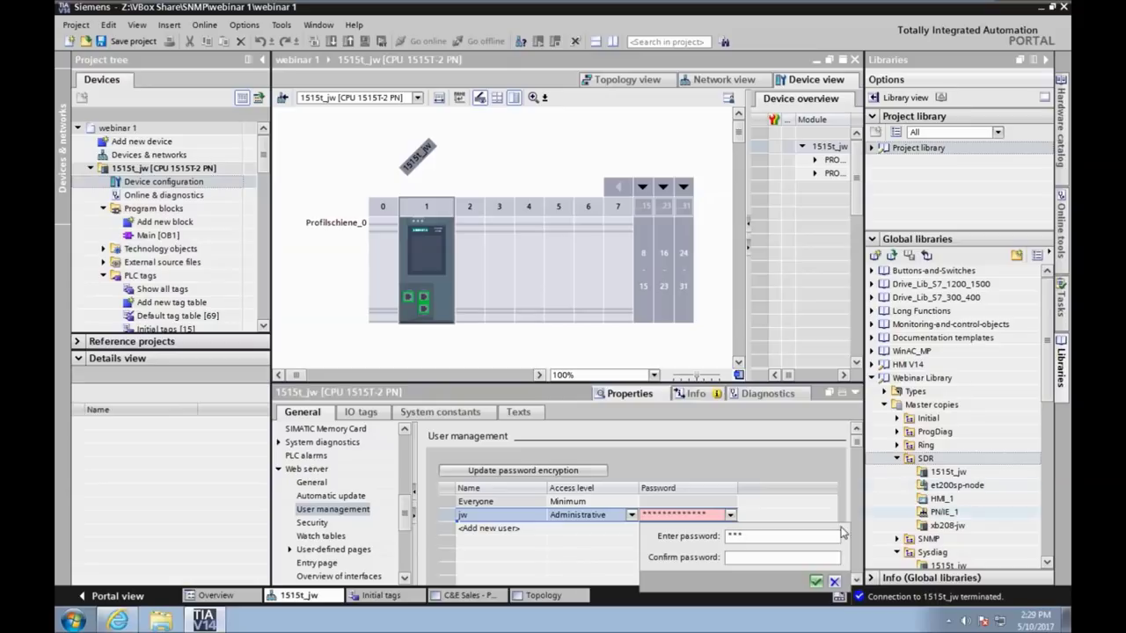
pyautogui.click(781, 558)
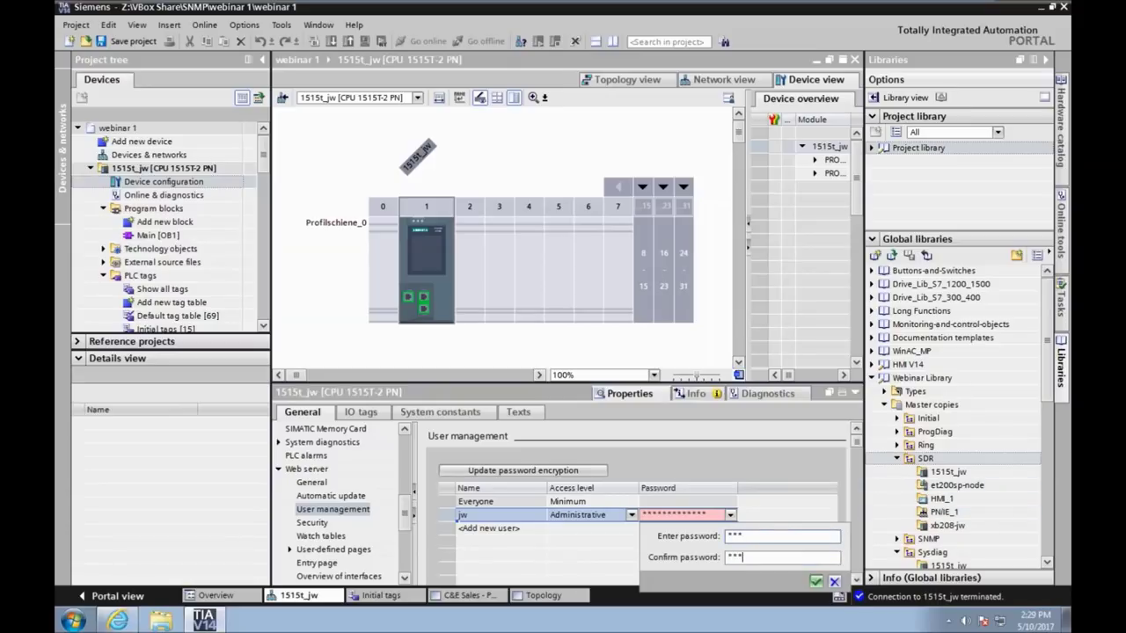
pyautogui.click(816, 583)
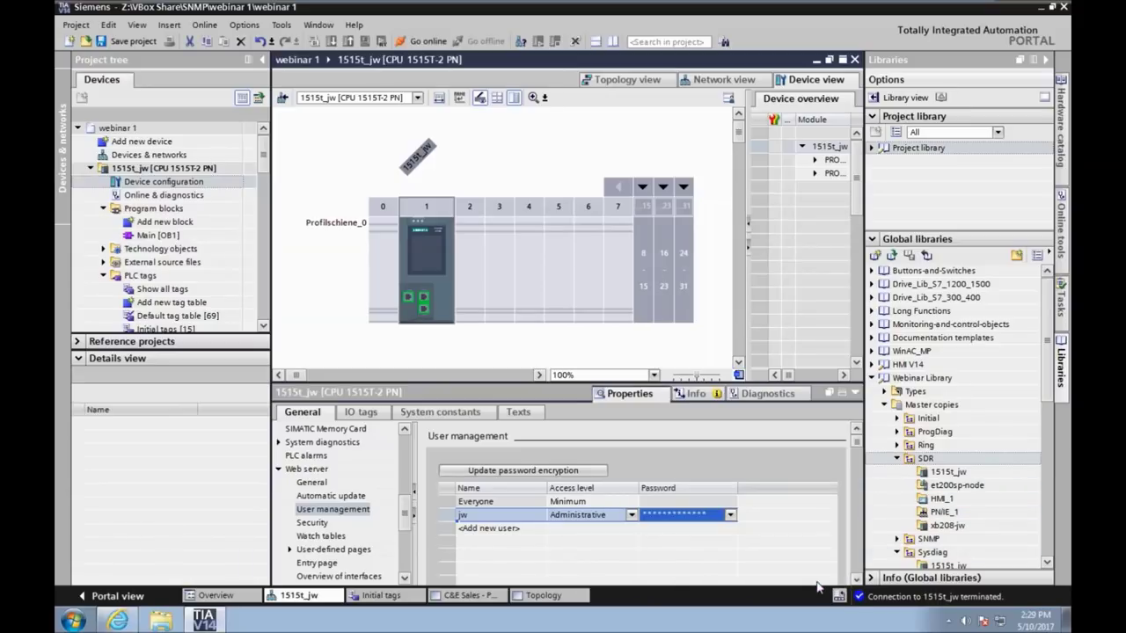
pyautogui.click(503, 518)
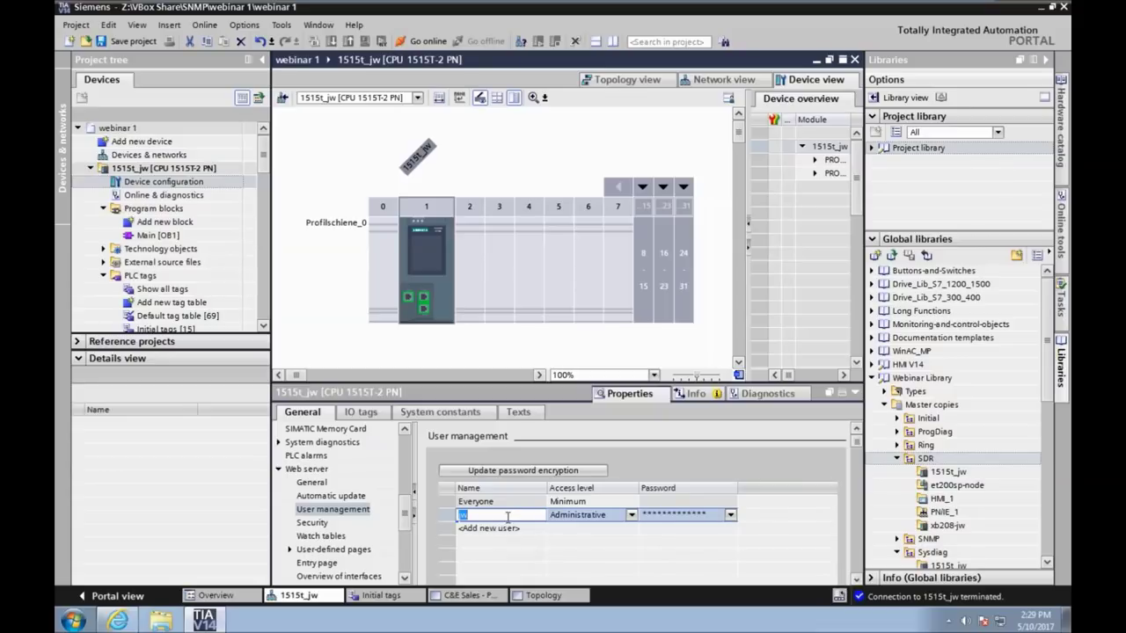
pyautogui.click(279, 470)
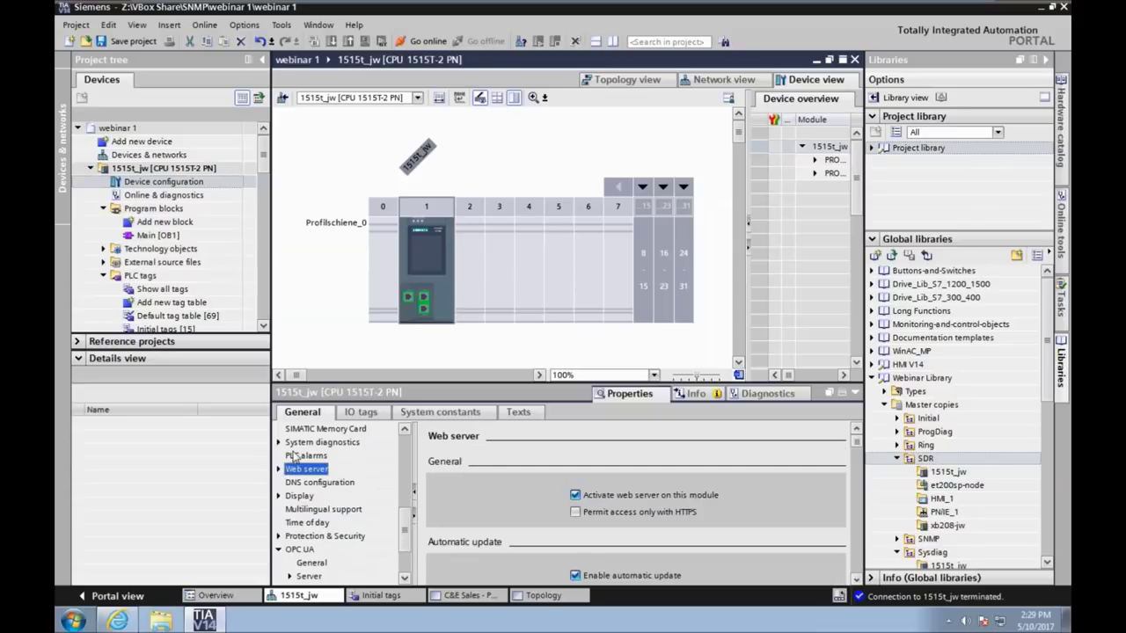
# Step: Switch to the et200sp-jw device and enable group diagnostics for missing supply voltage L+ in the interface module's parameters
pyautogui.click(426, 209)
pyautogui.click(418, 98)
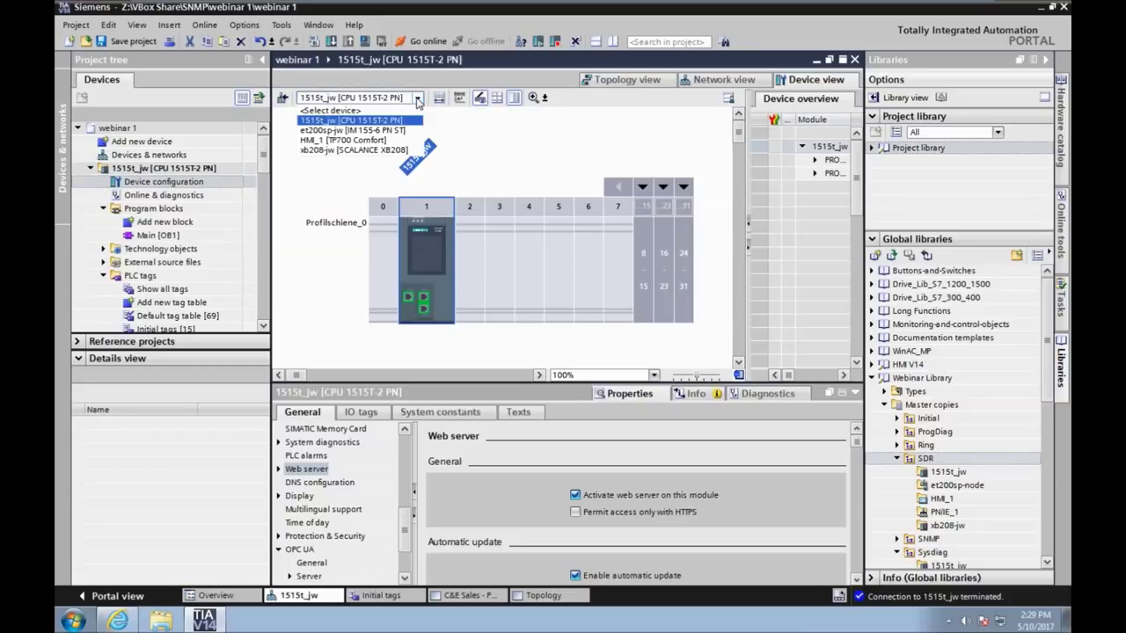
pyautogui.click(351, 131)
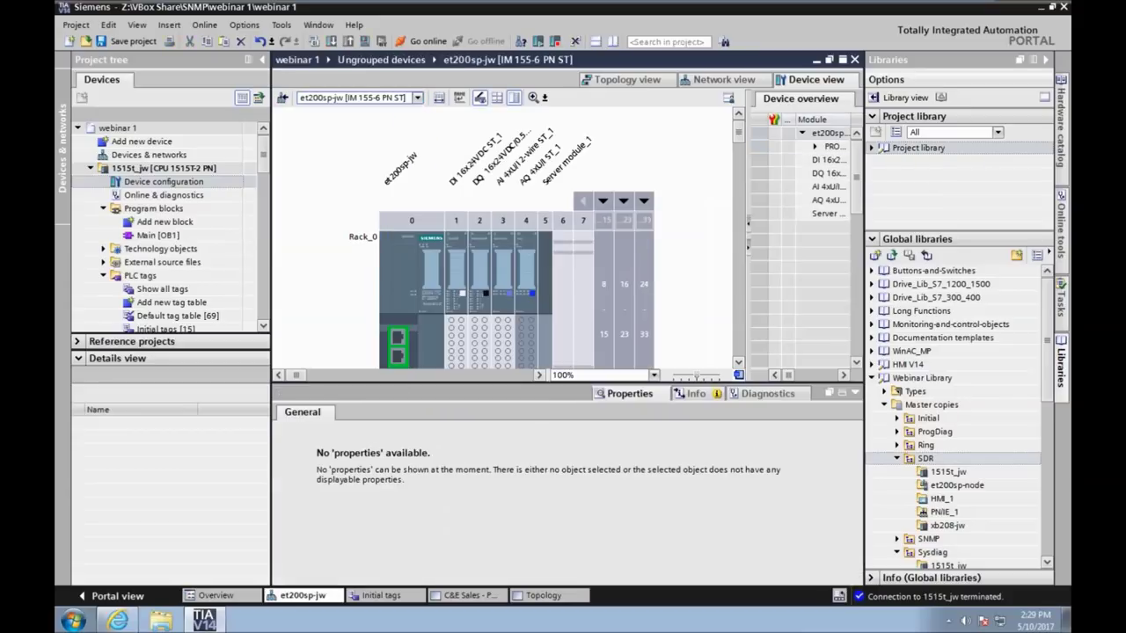
pyautogui.click(425, 281)
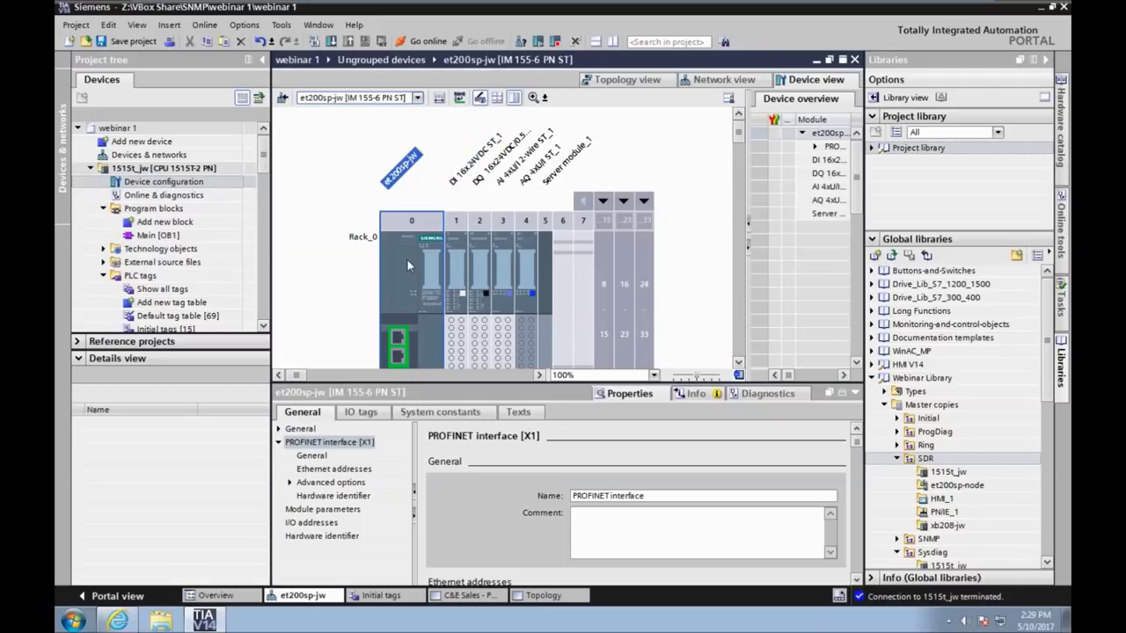
pyautogui.click(333, 511)
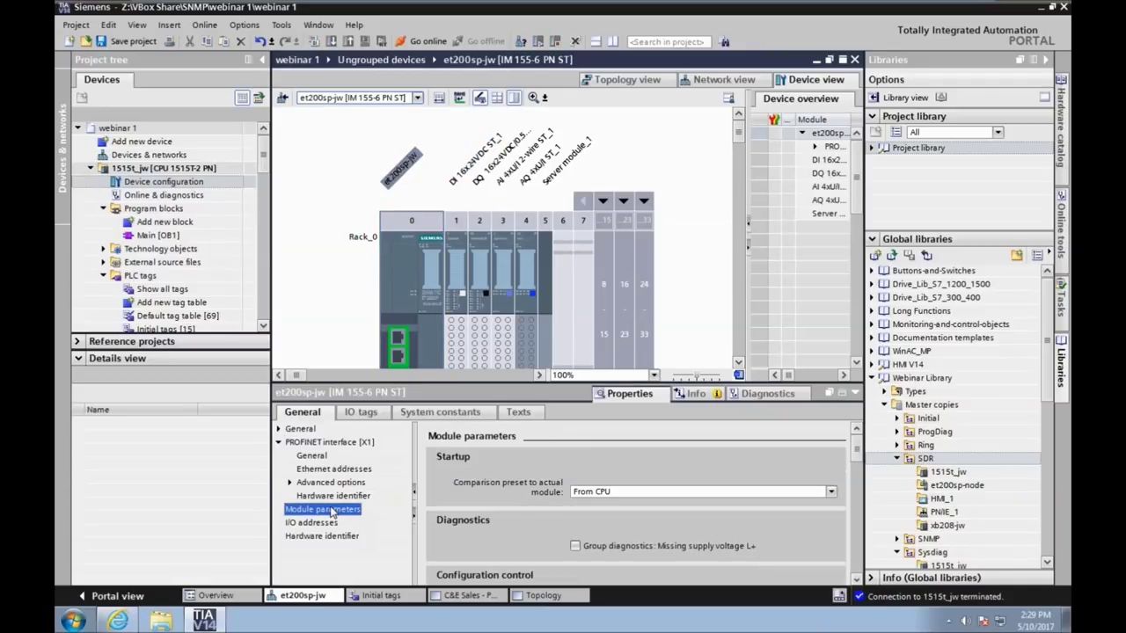
pyautogui.click(575, 546)
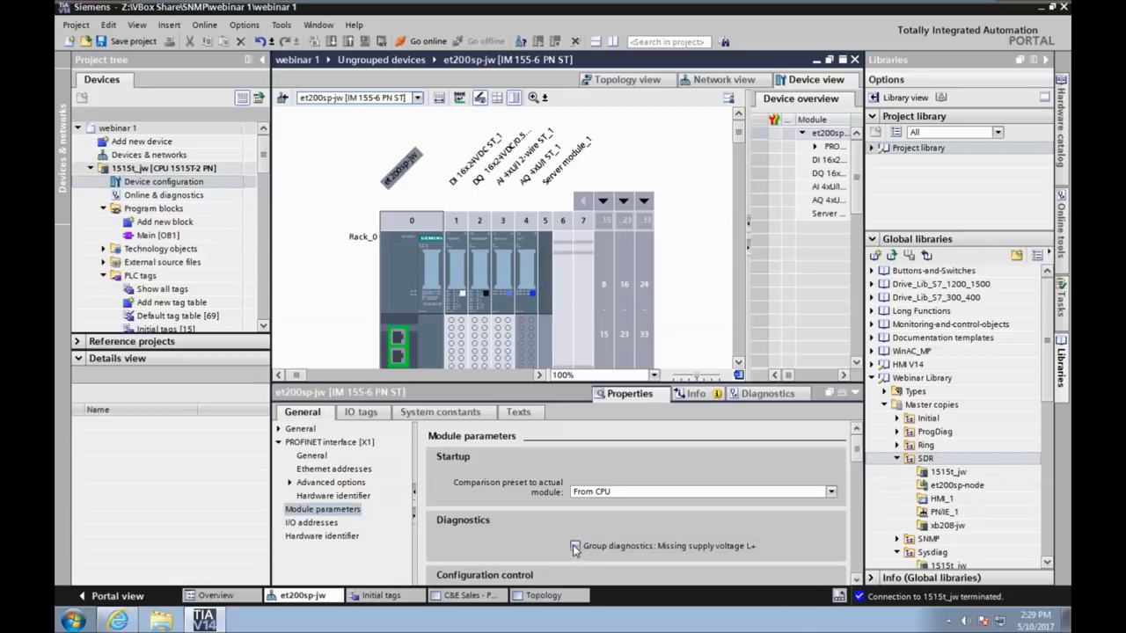
# Step: Look through the ET 200SP rack's digital and analog modules and the interface module's remaining parameters
pyautogui.click(856, 366)
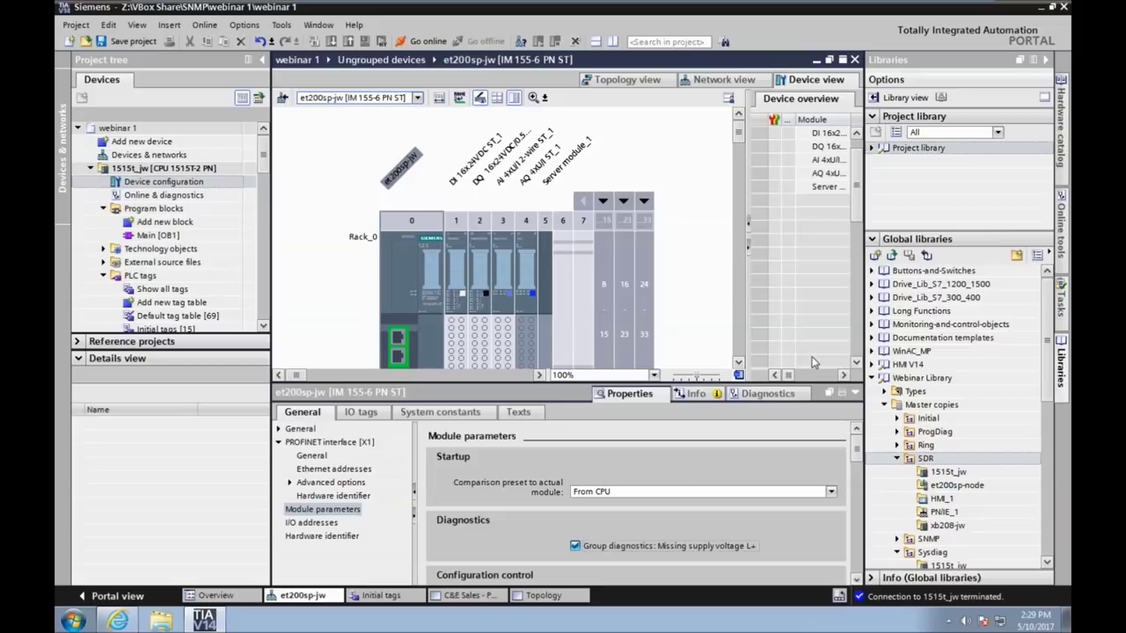
pyautogui.click(739, 361)
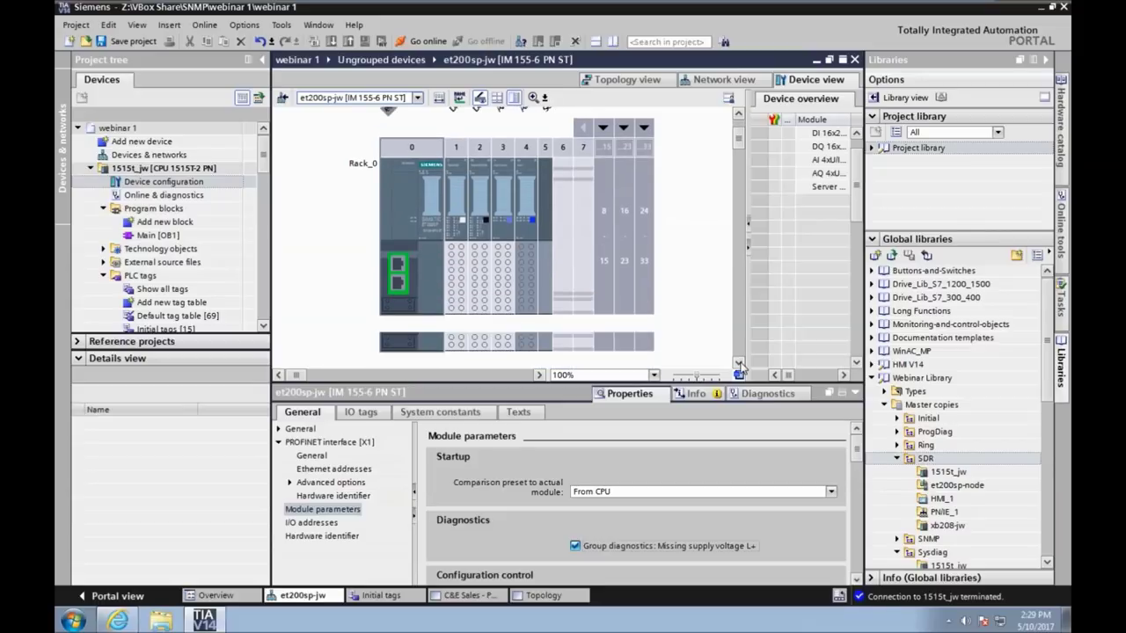
pyautogui.click(738, 115)
pyautogui.click(455, 308)
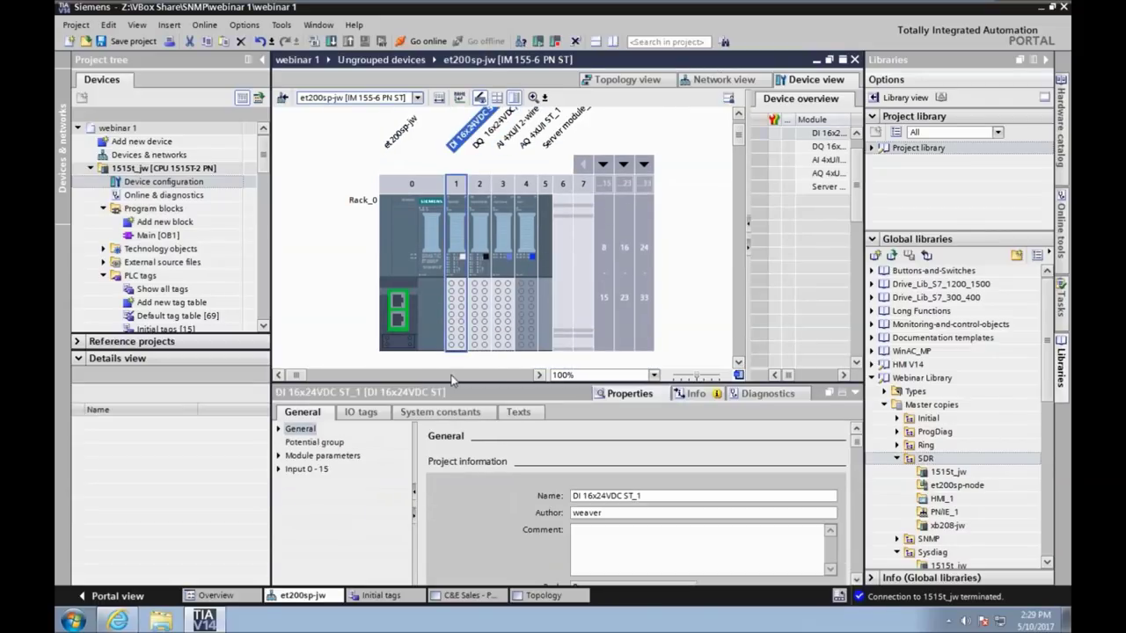
pyautogui.click(482, 322)
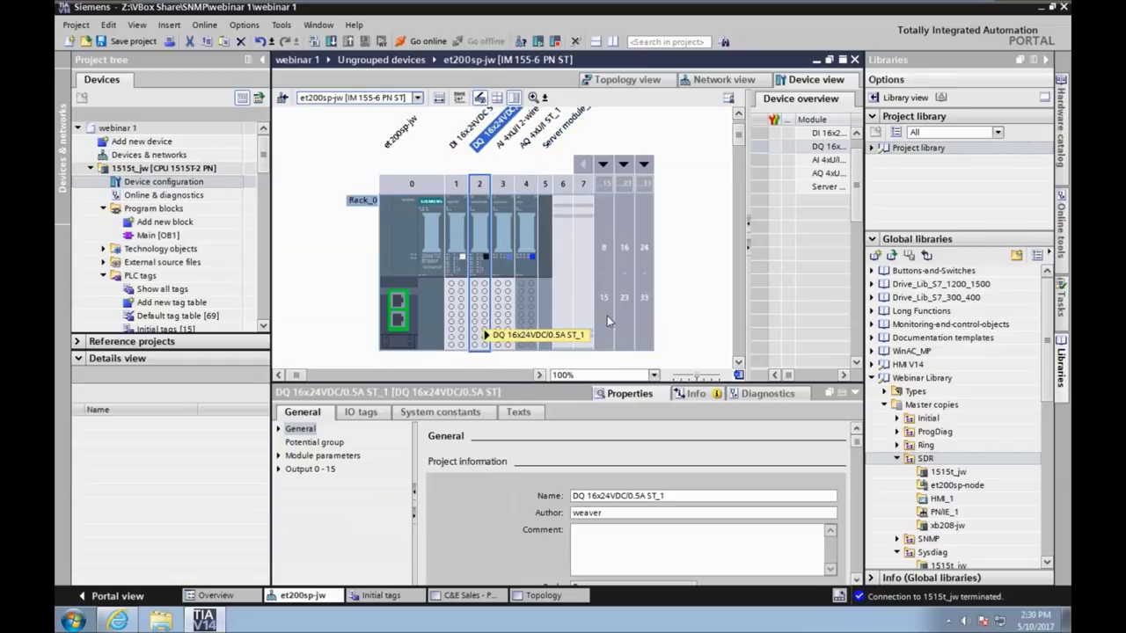
pyautogui.click(525, 314)
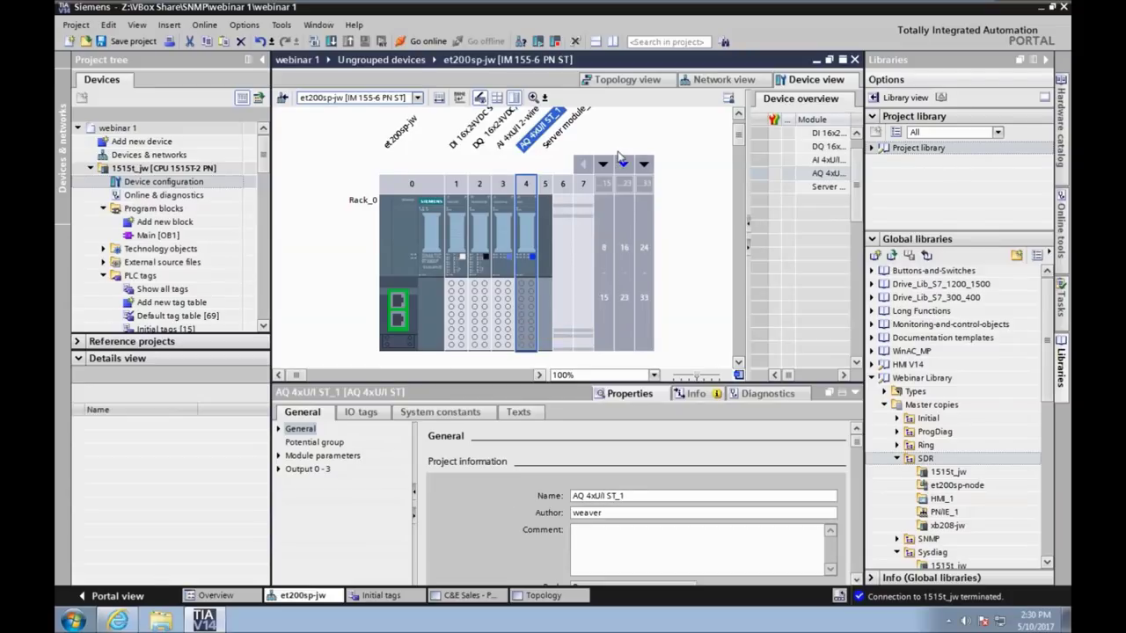
pyautogui.click(510, 308)
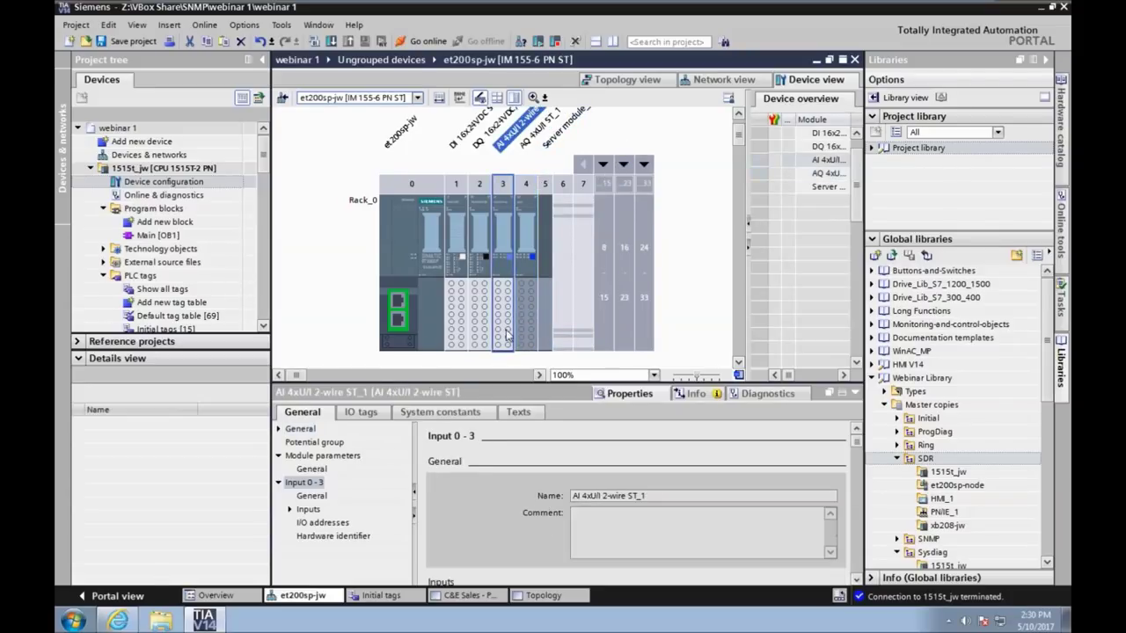
pyautogui.click(406, 227)
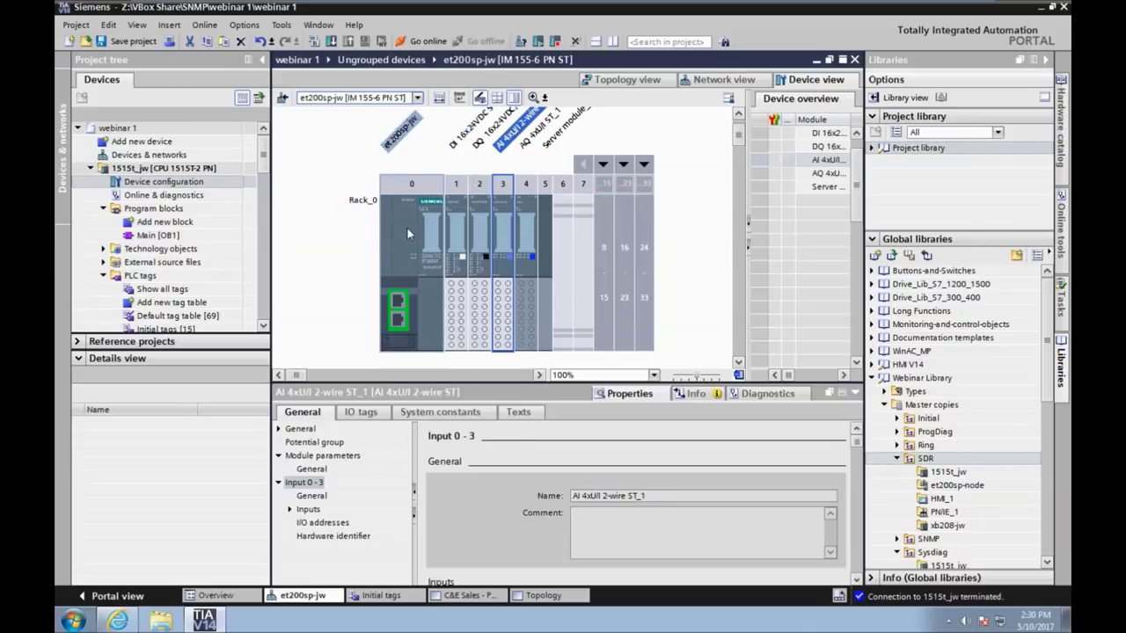
pyautogui.click(856, 579)
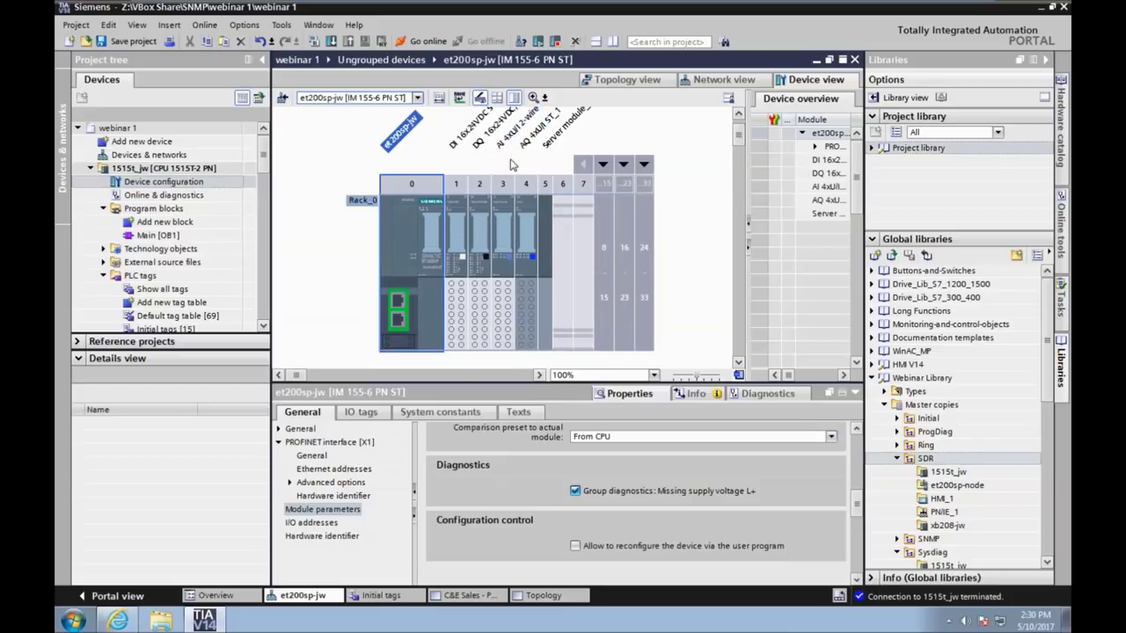
# Step: Enable the No supply voltage L+ diagnostics for inputs 0 - 3 of the AI 4xU/I 2-wire ST_1 module
pyautogui.click(507, 230)
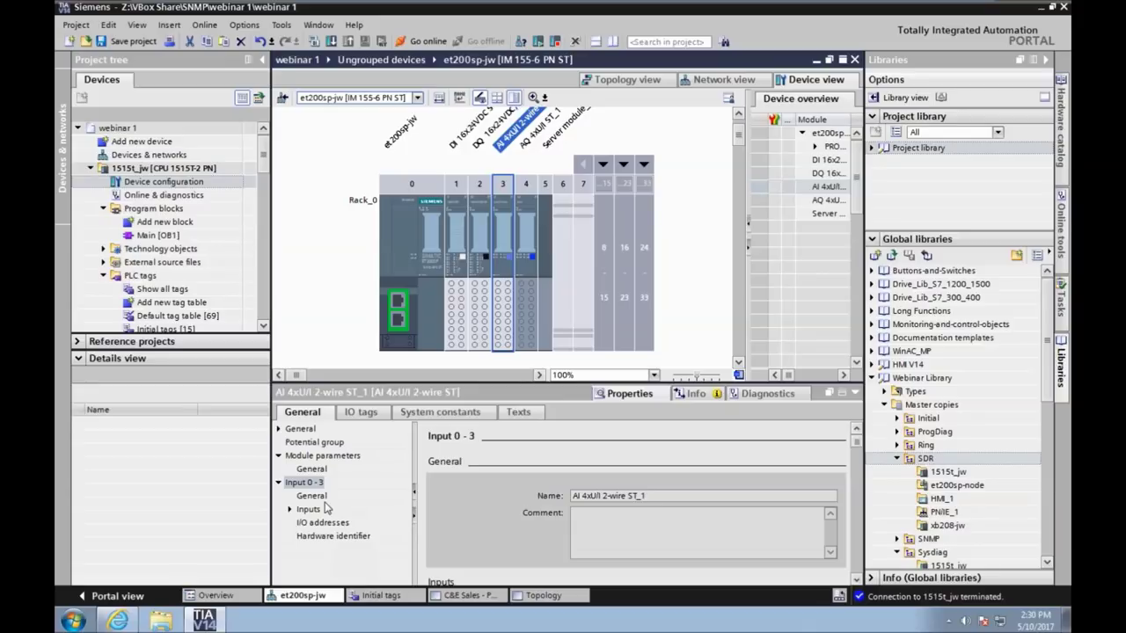
pyautogui.click(328, 458)
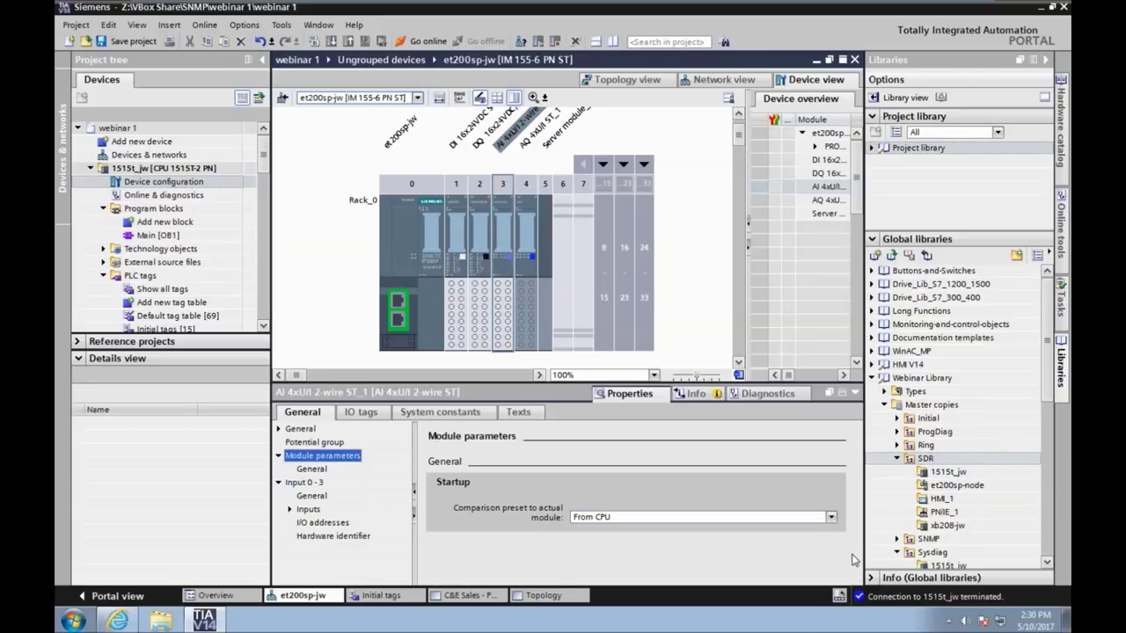
pyautogui.click(311, 468)
pyautogui.click(306, 483)
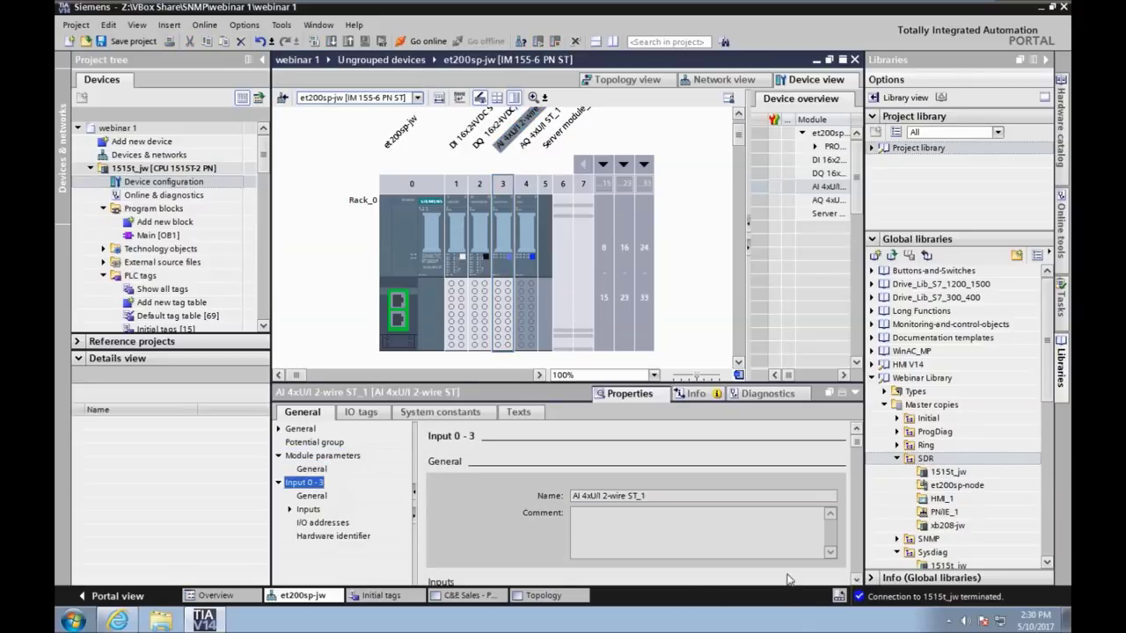
pyautogui.click(856, 570)
pyautogui.click(856, 569)
pyautogui.click(857, 431)
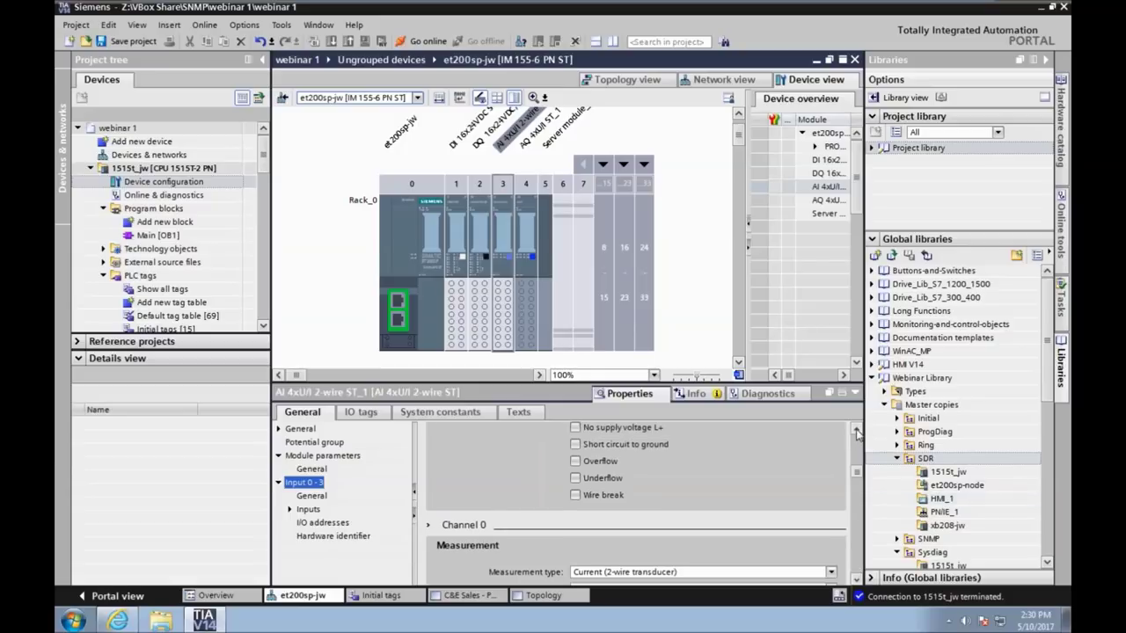
pyautogui.click(857, 431)
pyautogui.click(575, 474)
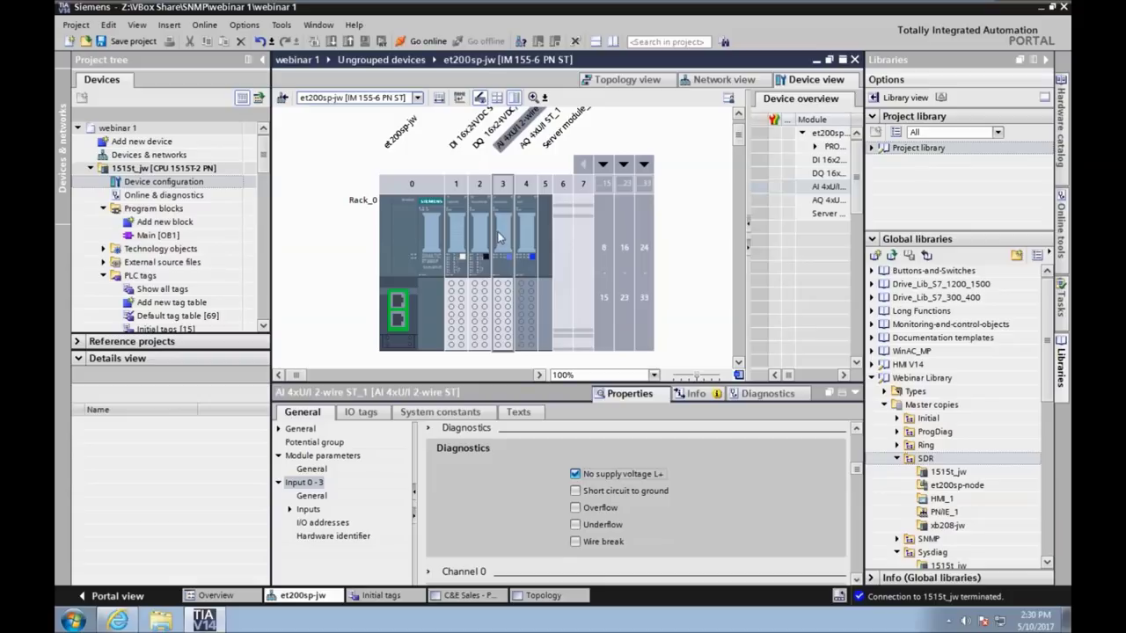
pyautogui.click(418, 226)
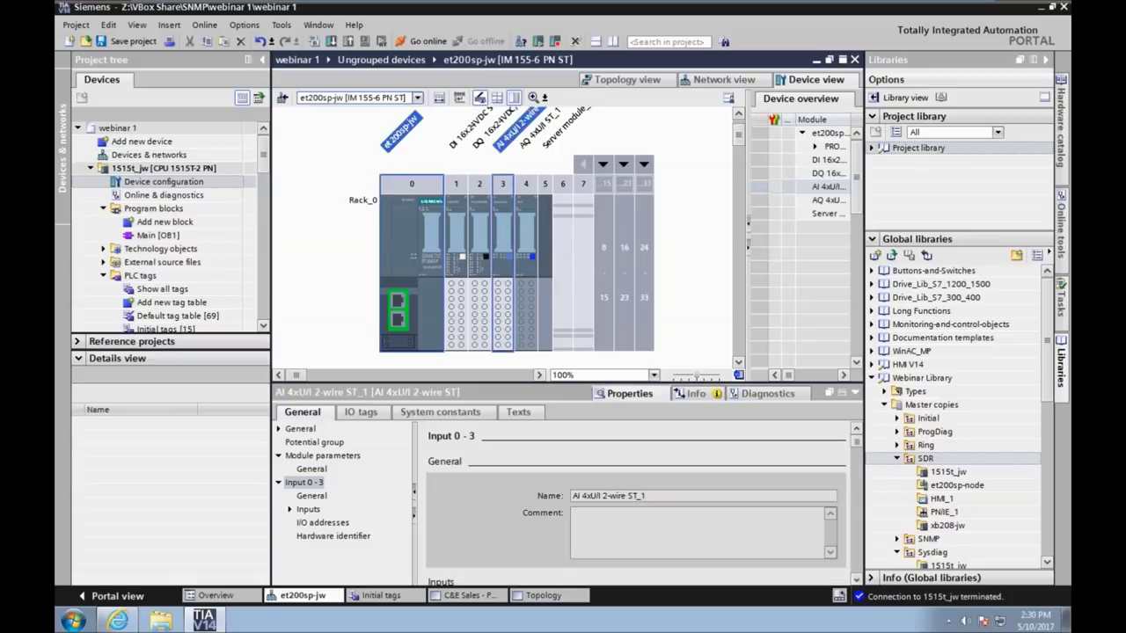
pyautogui.click(506, 237)
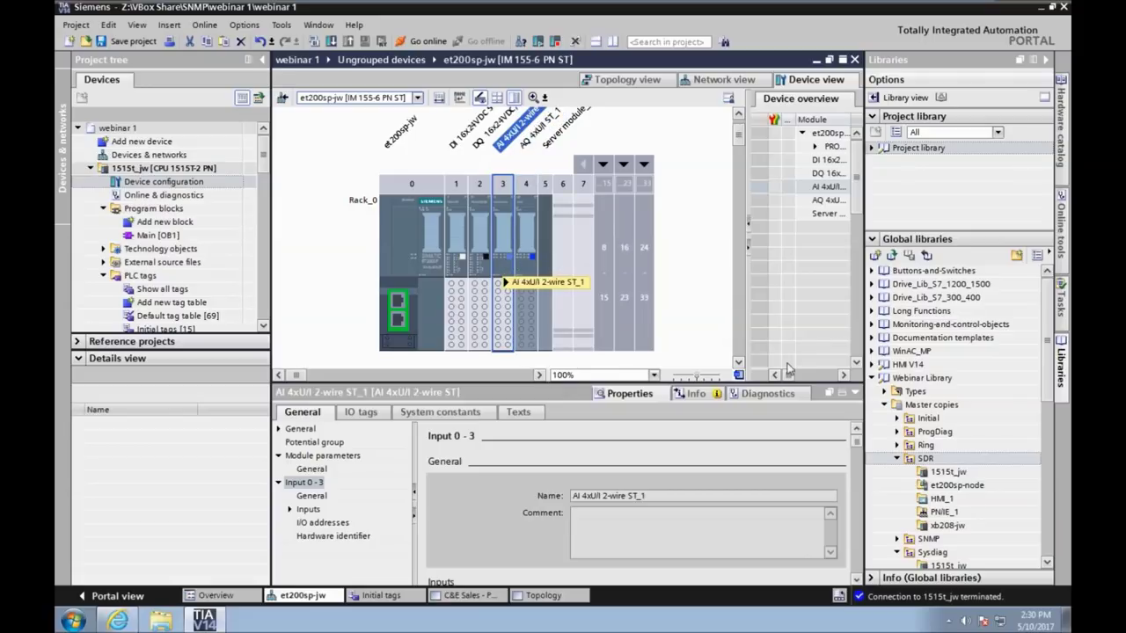
pyautogui.click(407, 221)
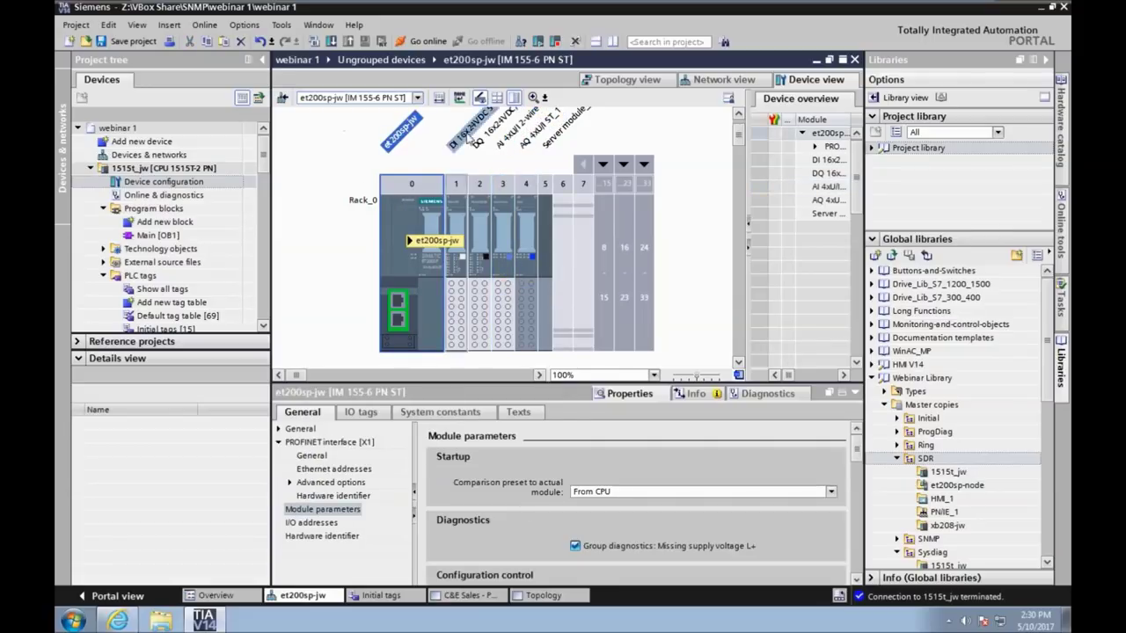
pyautogui.click(138, 169)
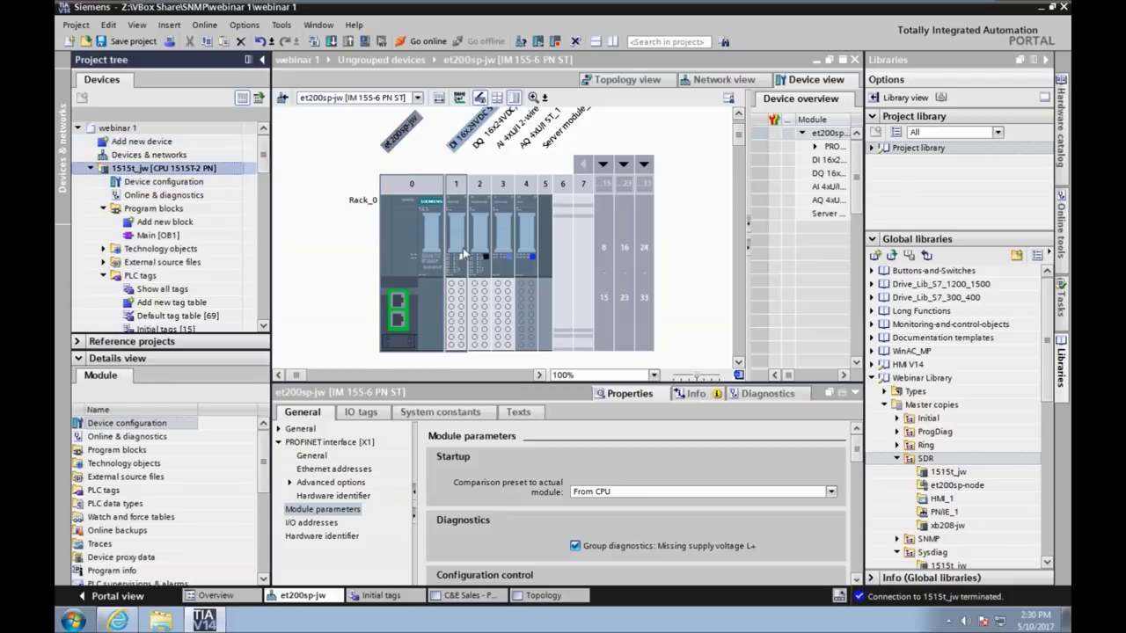
pyautogui.click(507, 227)
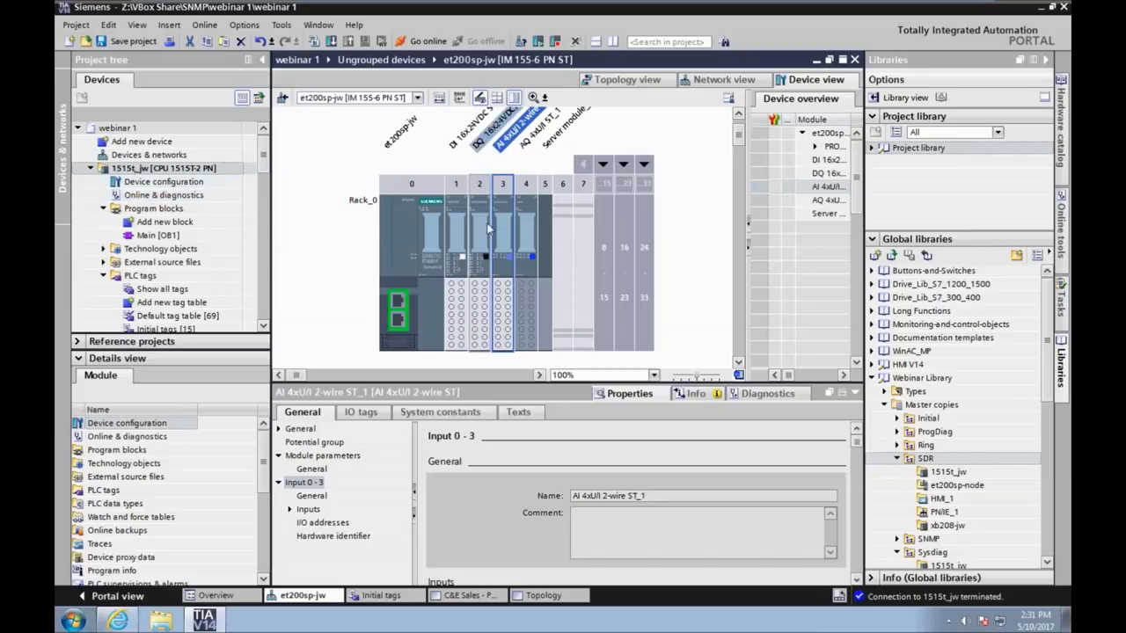
# Step: Save the project from the network view and compile the hardware and software changes of PLC 1515t_jw
pyautogui.click(700, 81)
pyautogui.click(415, 167)
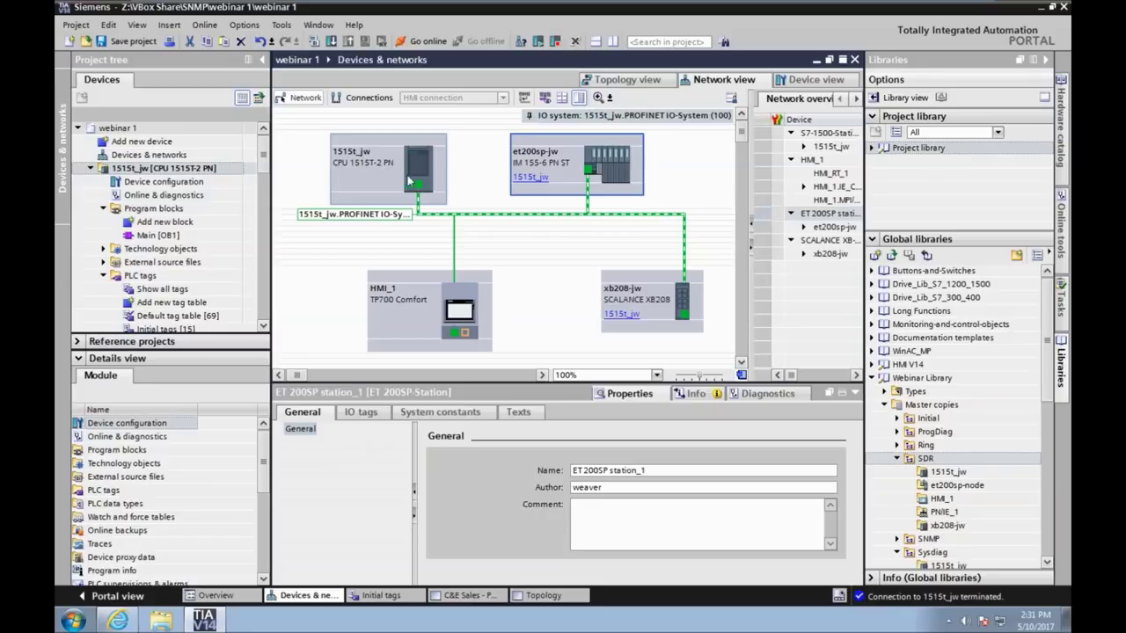
pyautogui.click(101, 44)
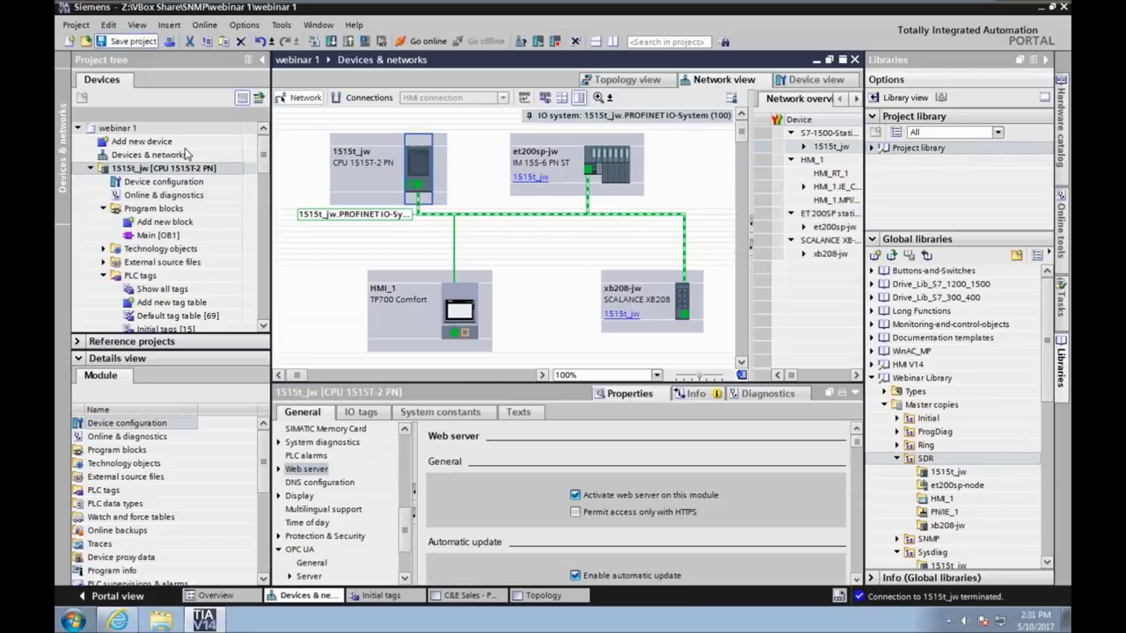
pyautogui.click(159, 168)
pyautogui.rightClick(158, 174)
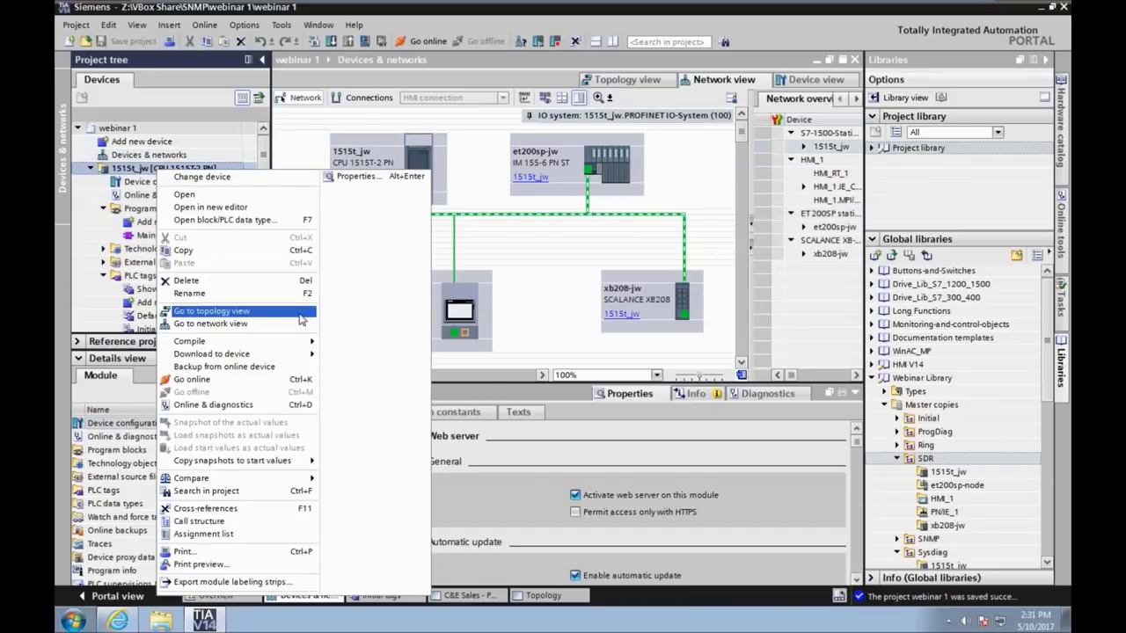
pyautogui.moveTo(297, 343)
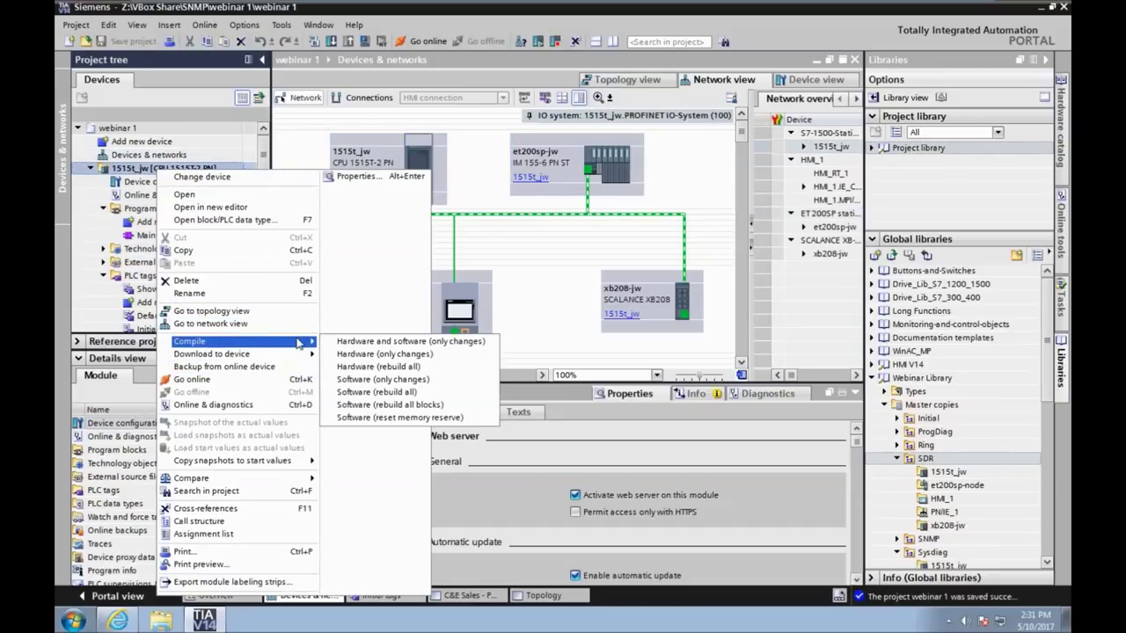
pyautogui.click(410, 343)
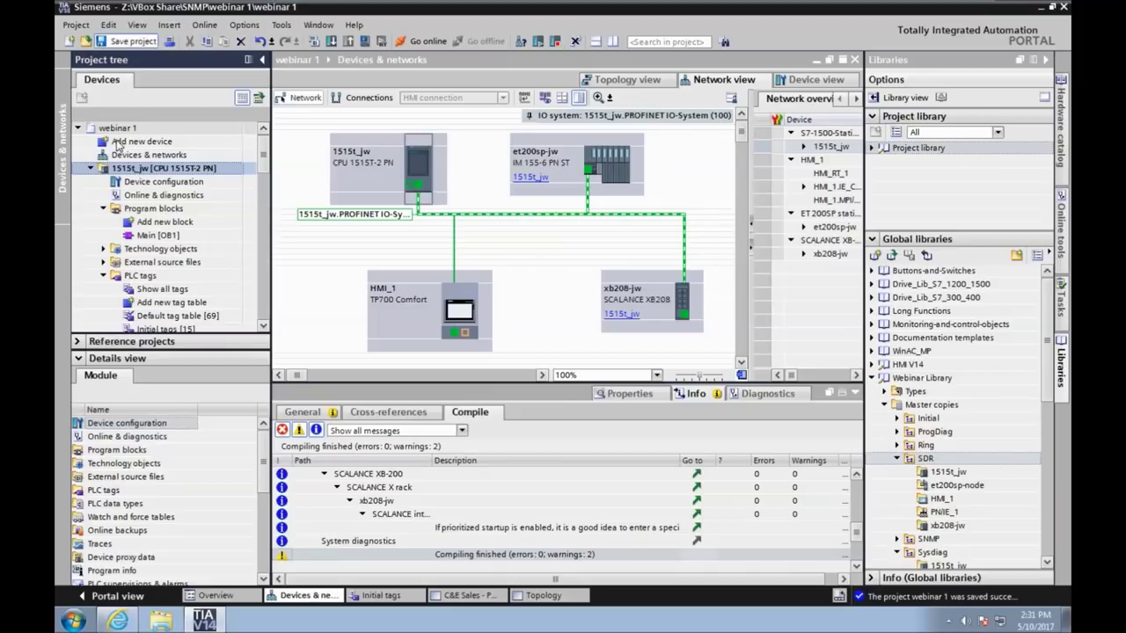
# Step: Download the configuration to PLC 1515t_jw, stopping all modules for loading and restarting them all to finish
pyautogui.click(411, 151)
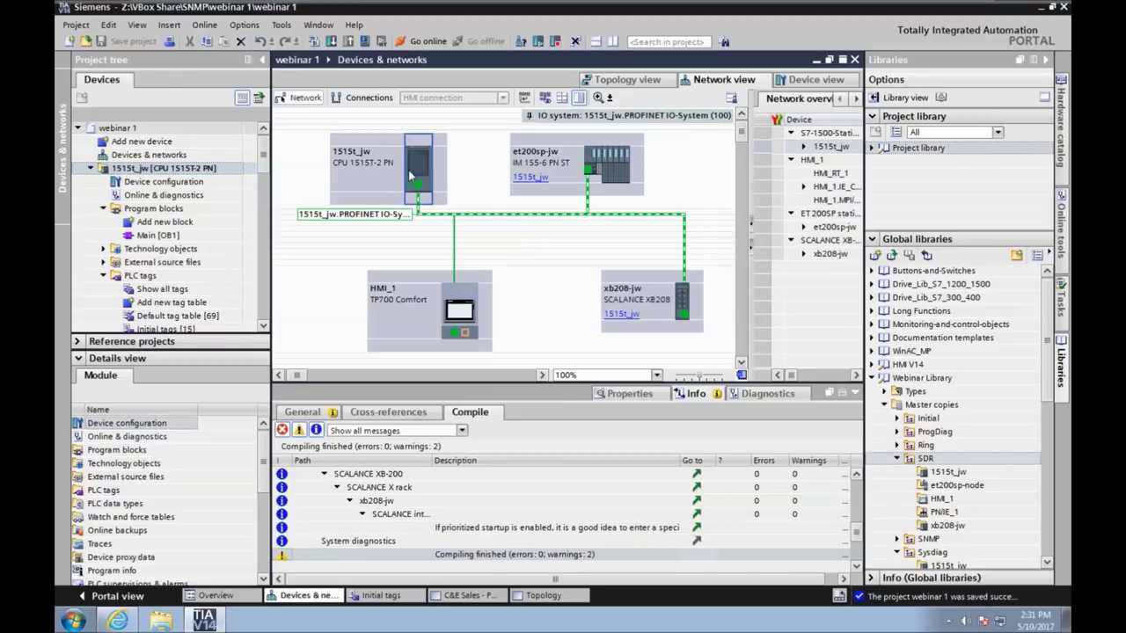
pyautogui.click(333, 43)
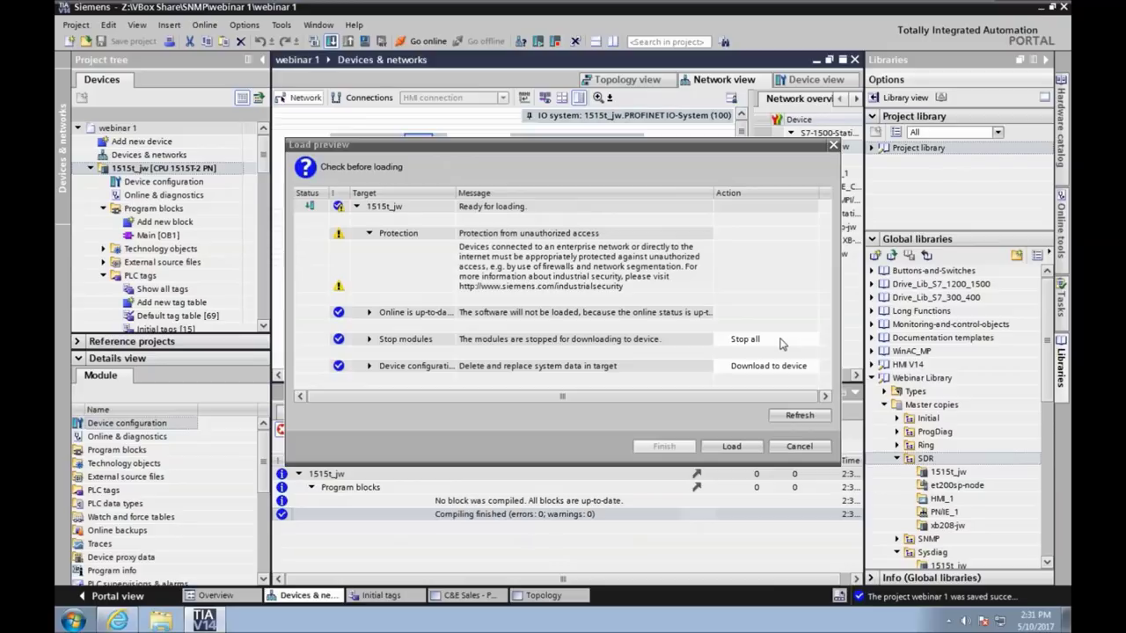
pyautogui.click(750, 446)
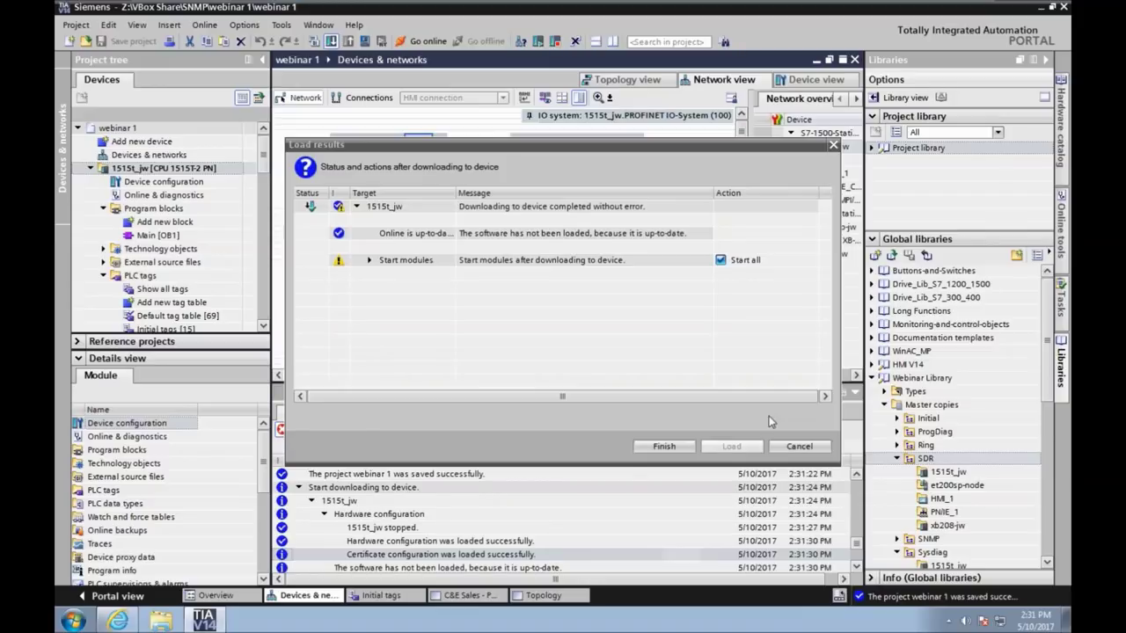
pyautogui.click(690, 448)
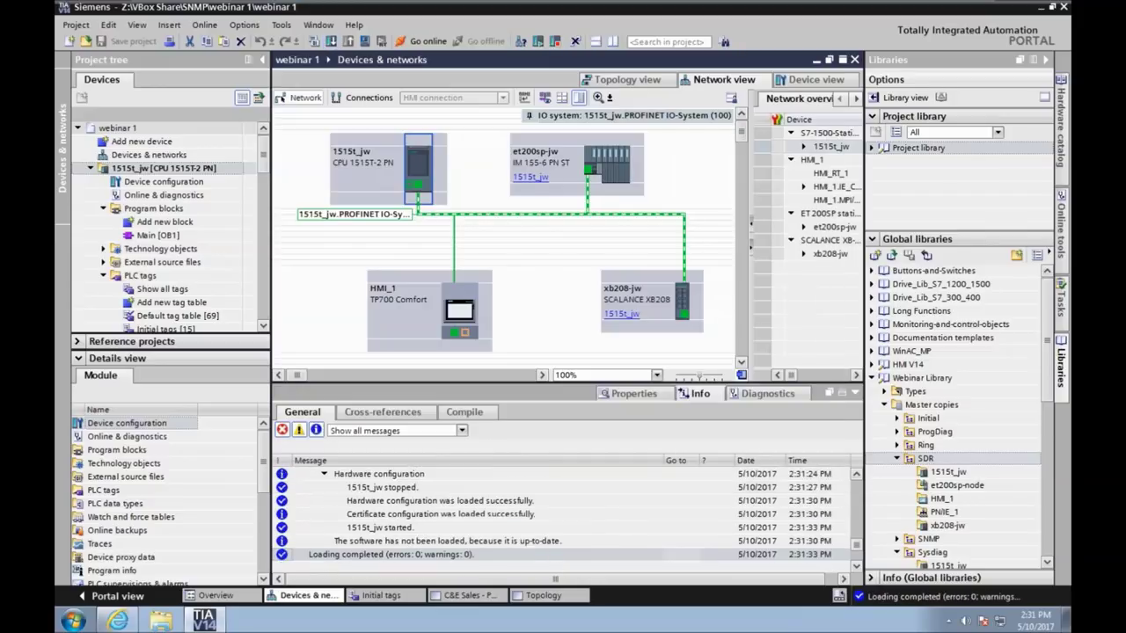
# Step: Select the Screens folder of HMI_1 in the project and collapse the SDR folder in the Webinar Library master copies
pyautogui.moveTo(264, 165); pyautogui.dragTo(260, 217)
pyautogui.scroll(-5, 257, 221)
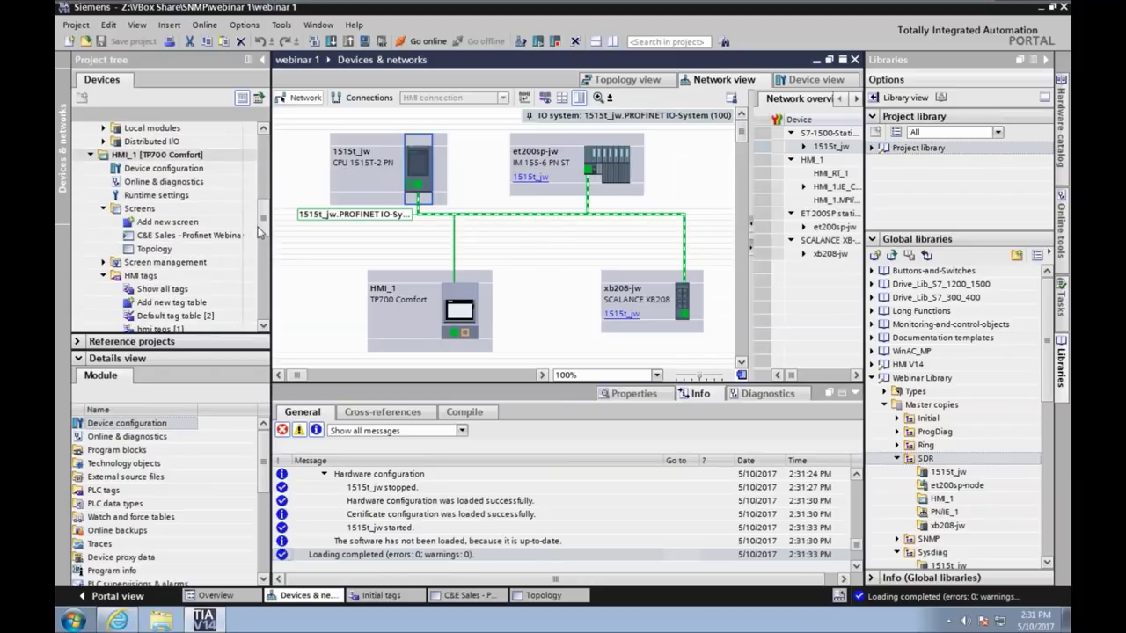
pyautogui.click(140, 196)
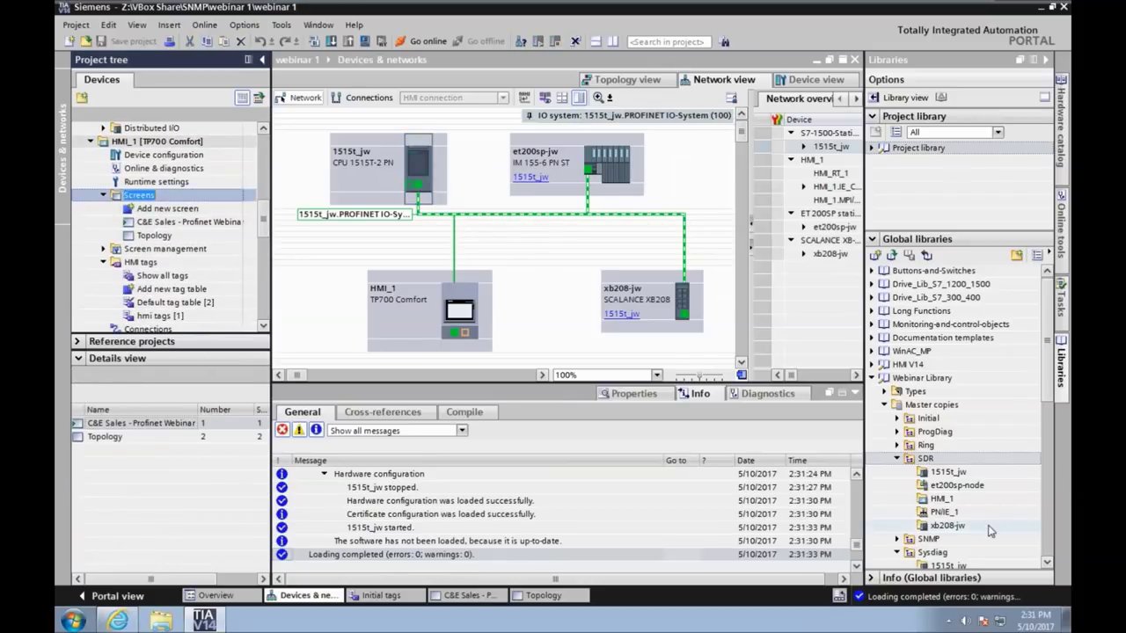
pyautogui.click(898, 459)
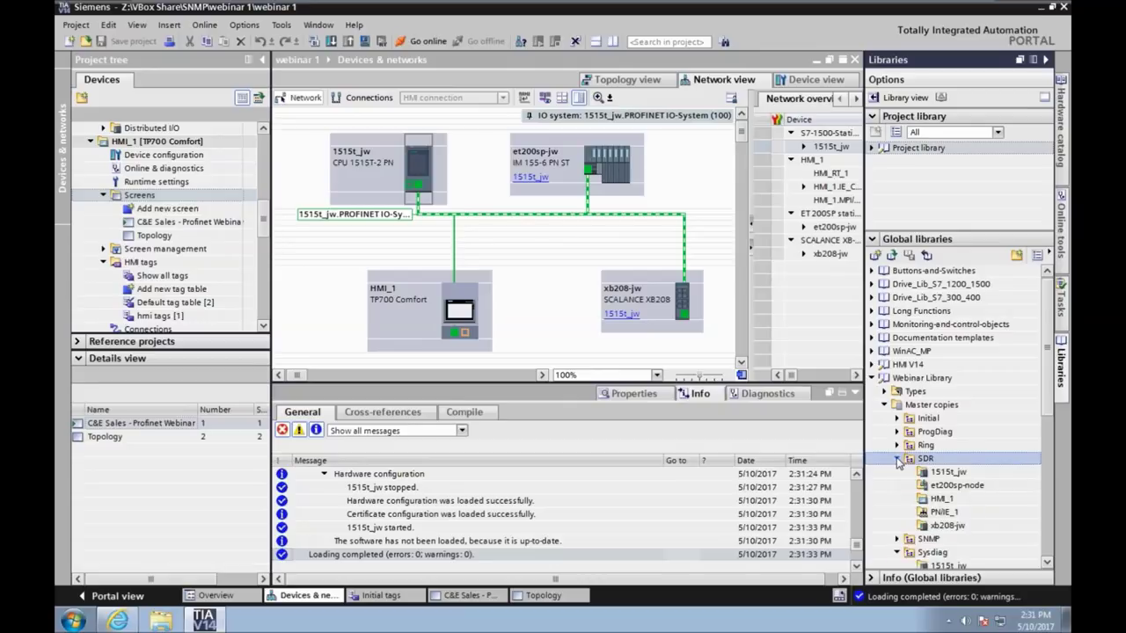
pyautogui.scroll(-2, 1021, 467)
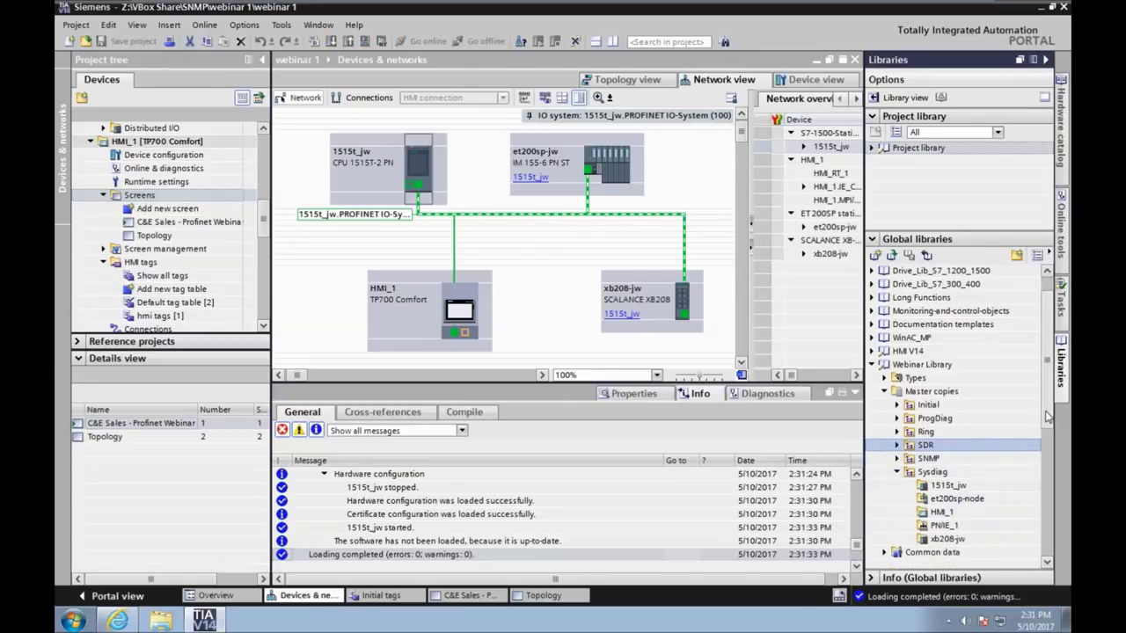
# Step: Add a new screen to HMI_1 and name it Alarm View
pyautogui.doubleClick(158, 208)
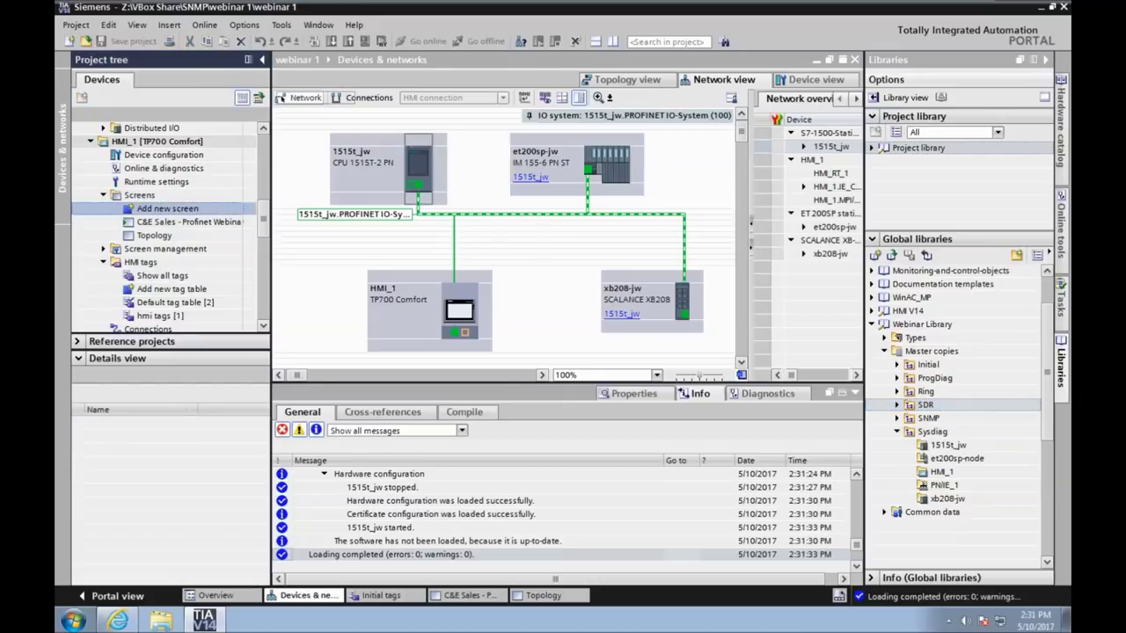
pyautogui.click(155, 236)
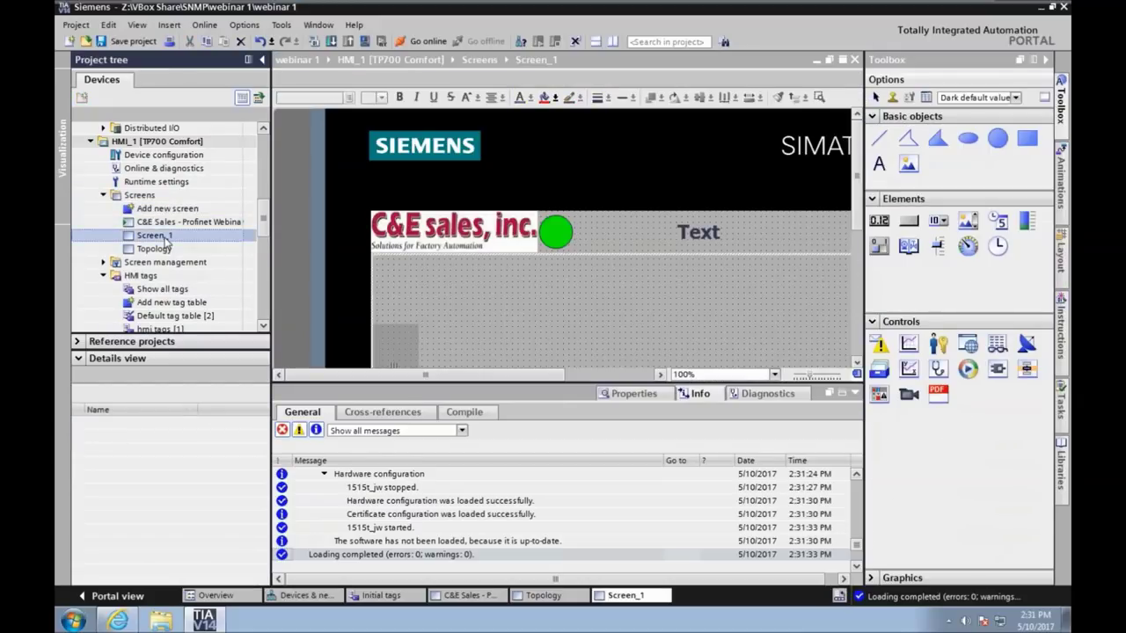
pyautogui.write('Alar')
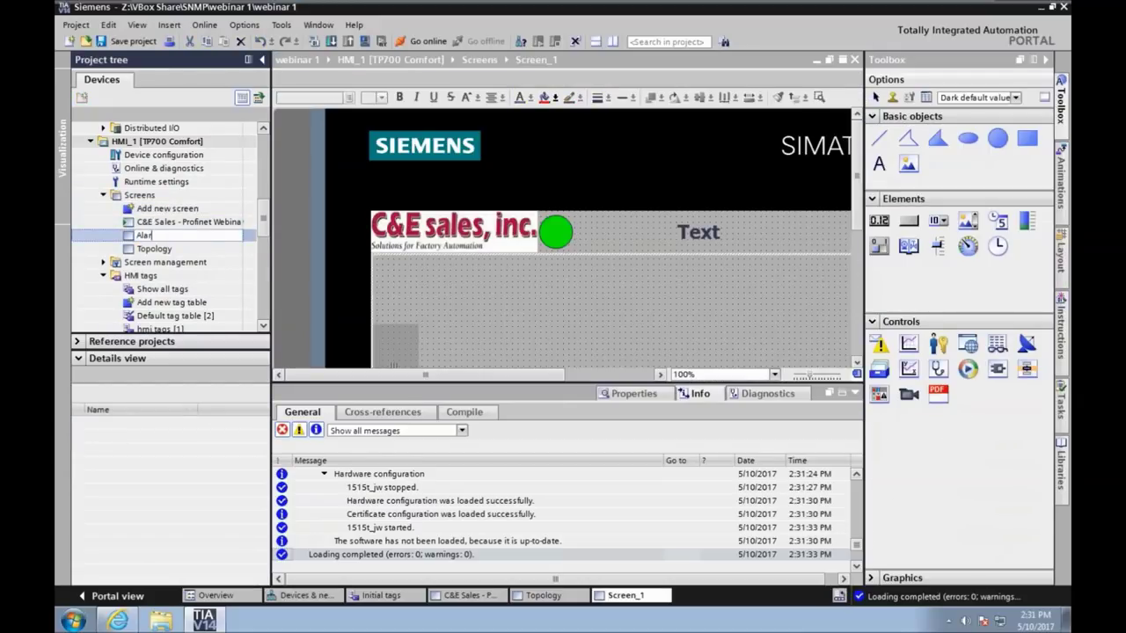
pyautogui.write('m View')
pyautogui.press('Return')
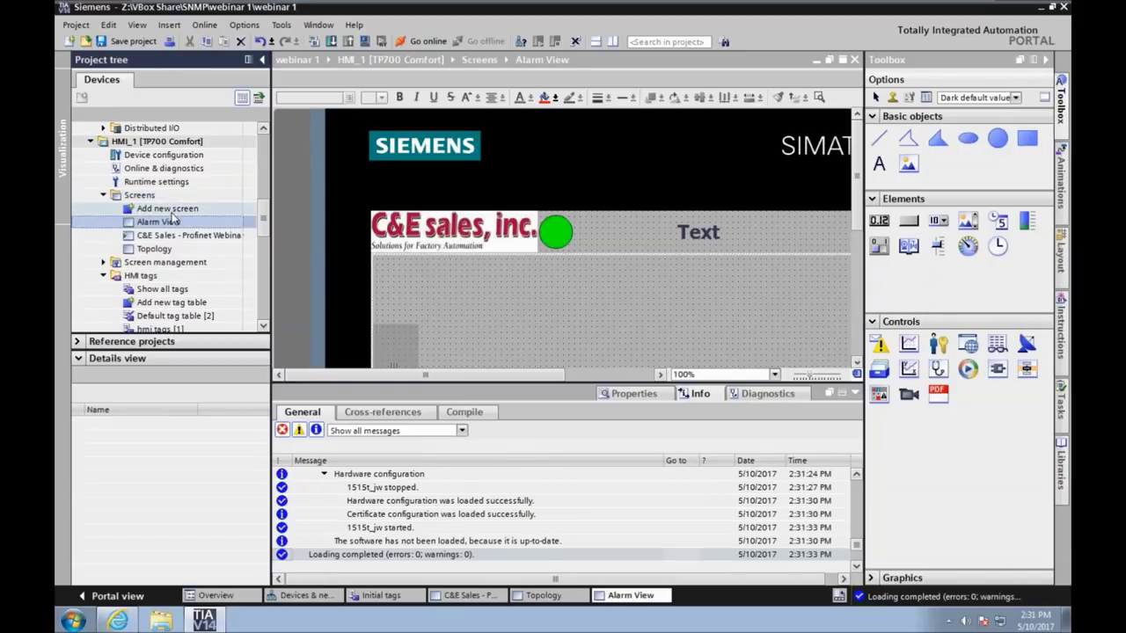
# Step: Add another screen to HMI_1 and name it System Diagnostic
pyautogui.doubleClick(173, 211)
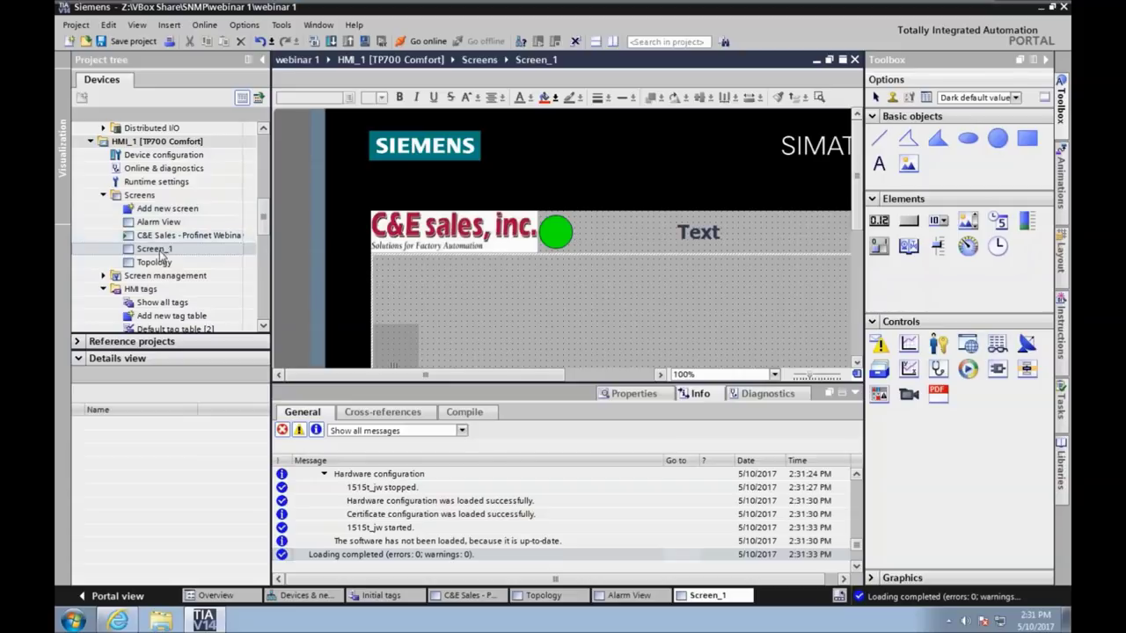
pyautogui.click(161, 251)
pyautogui.click(166, 250)
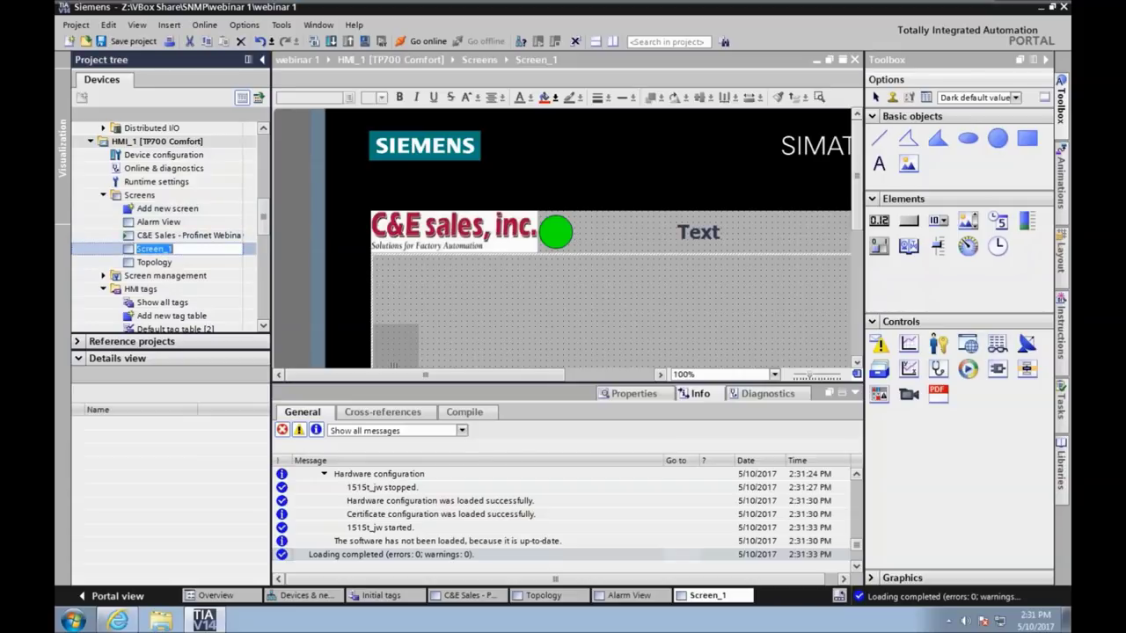
pyautogui.write('System Diagnos')
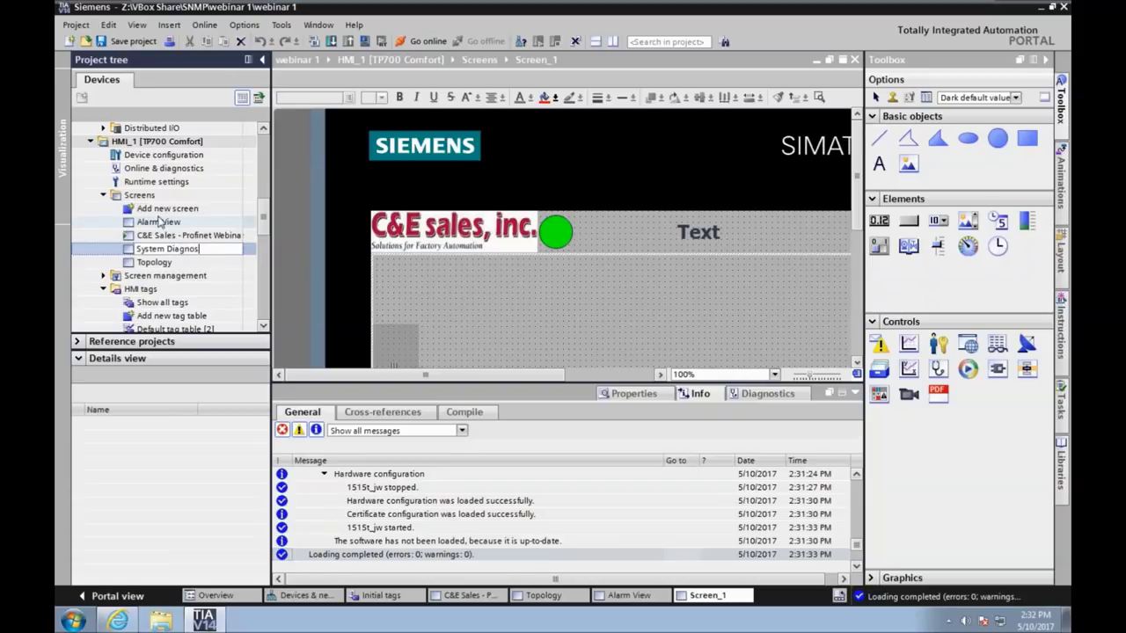
pyautogui.write('tic')
pyautogui.press('Return')
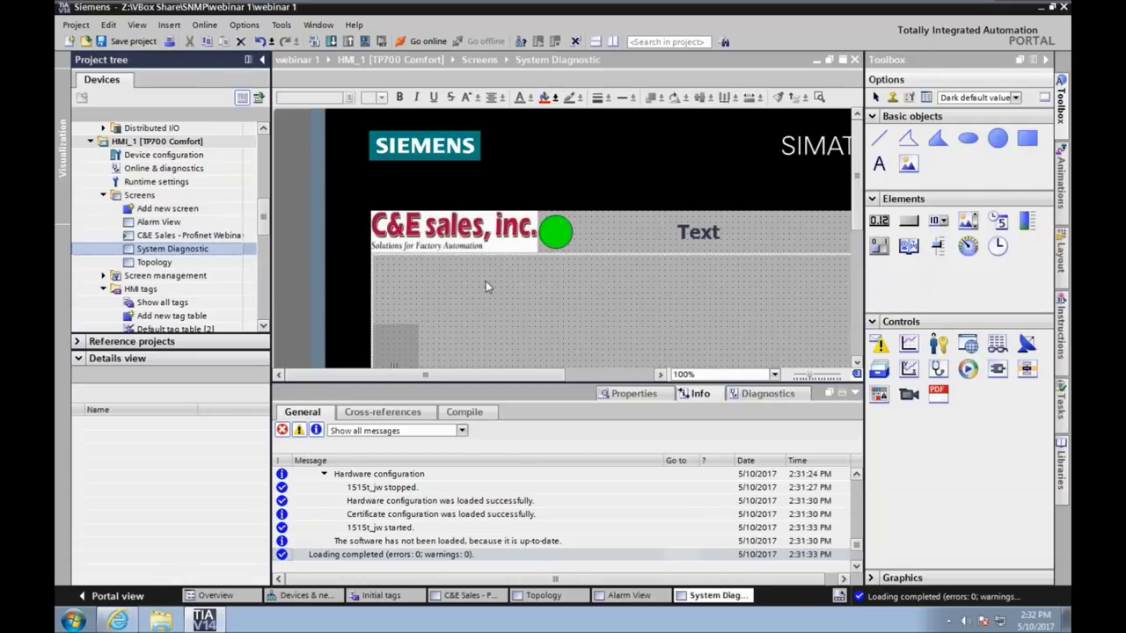
# Step: Open the Global screen from HMI_1's screen management and show the general properties of its pending alarm window
pyautogui.scroll(-1, 264, 225)
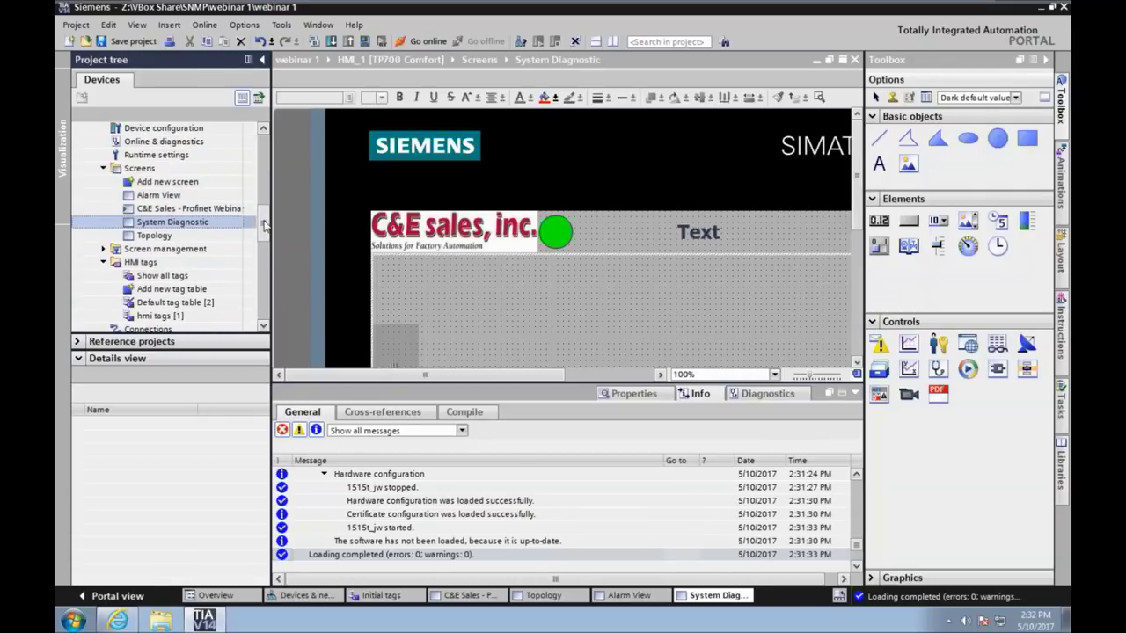
pyautogui.click(103, 249)
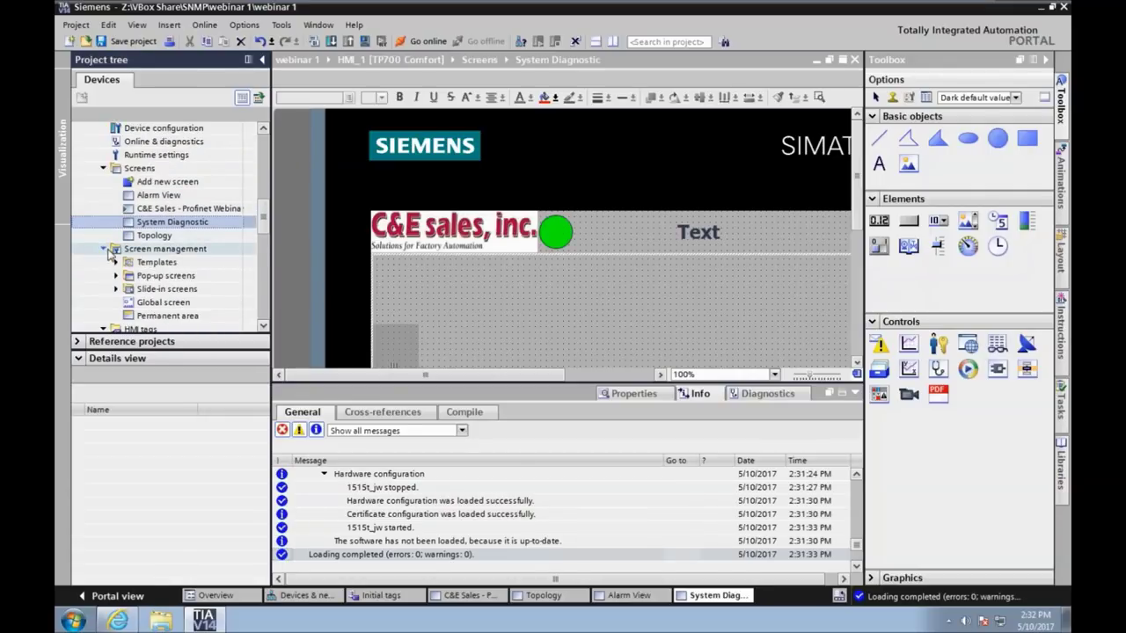
pyautogui.doubleClick(162, 302)
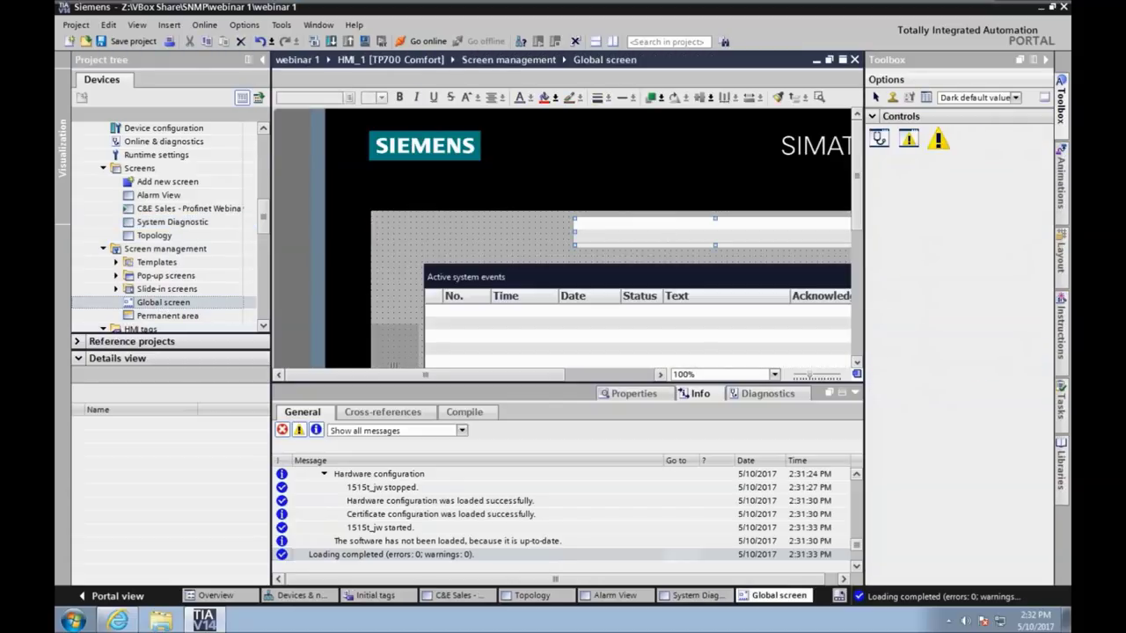
pyautogui.click(635, 394)
pyautogui.click(331, 453)
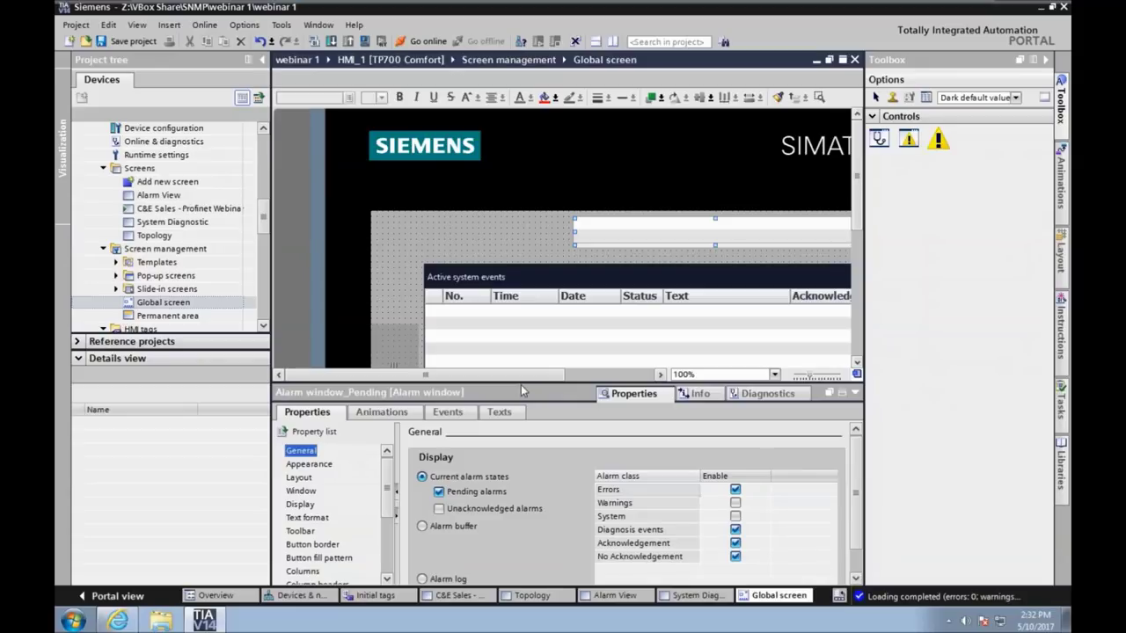
# Step: In HMI_1's runtime settings for alarms, enable S7 diagnostic alarms with event text and SIMOTION diagnostic alarms
pyautogui.click(855, 59)
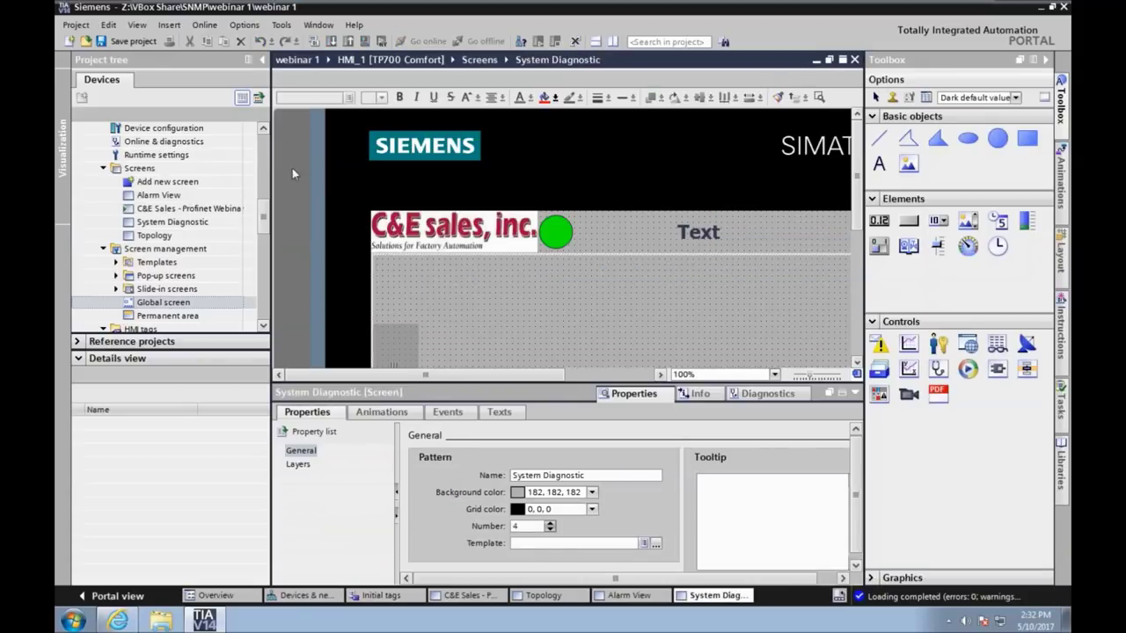
pyautogui.scroll(3, 263, 214)
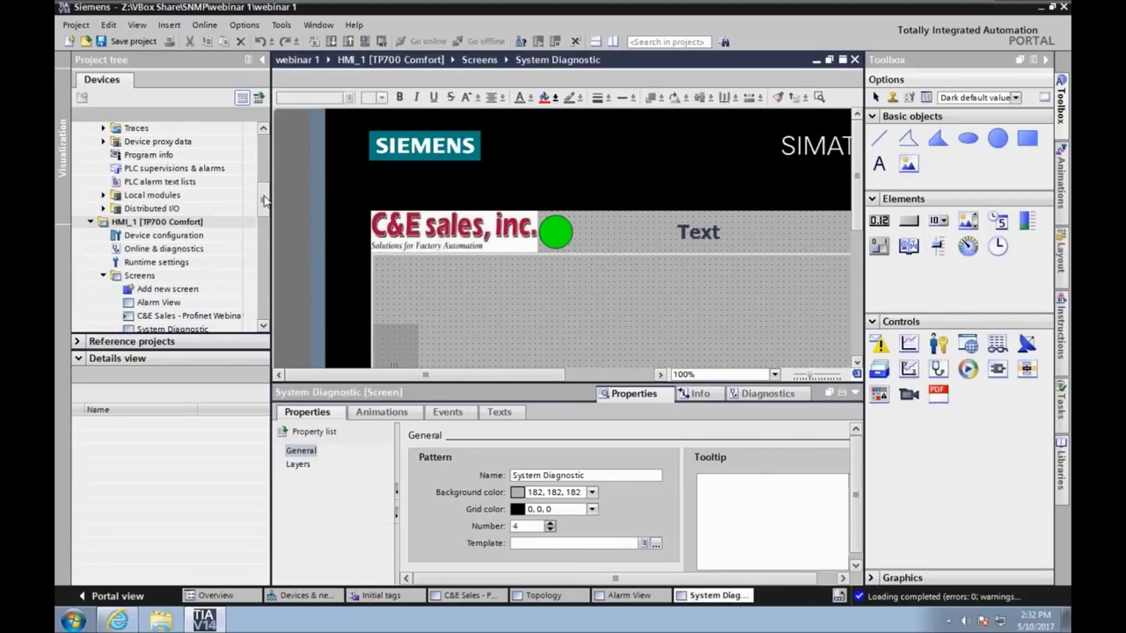
pyautogui.doubleClick(165, 266)
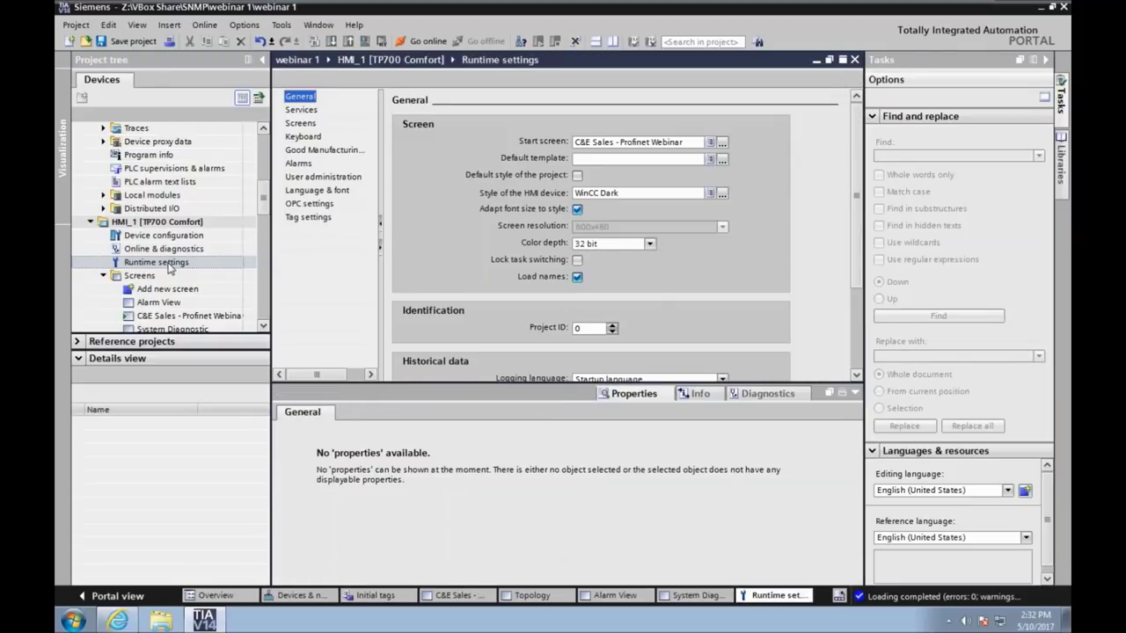
pyautogui.click(299, 163)
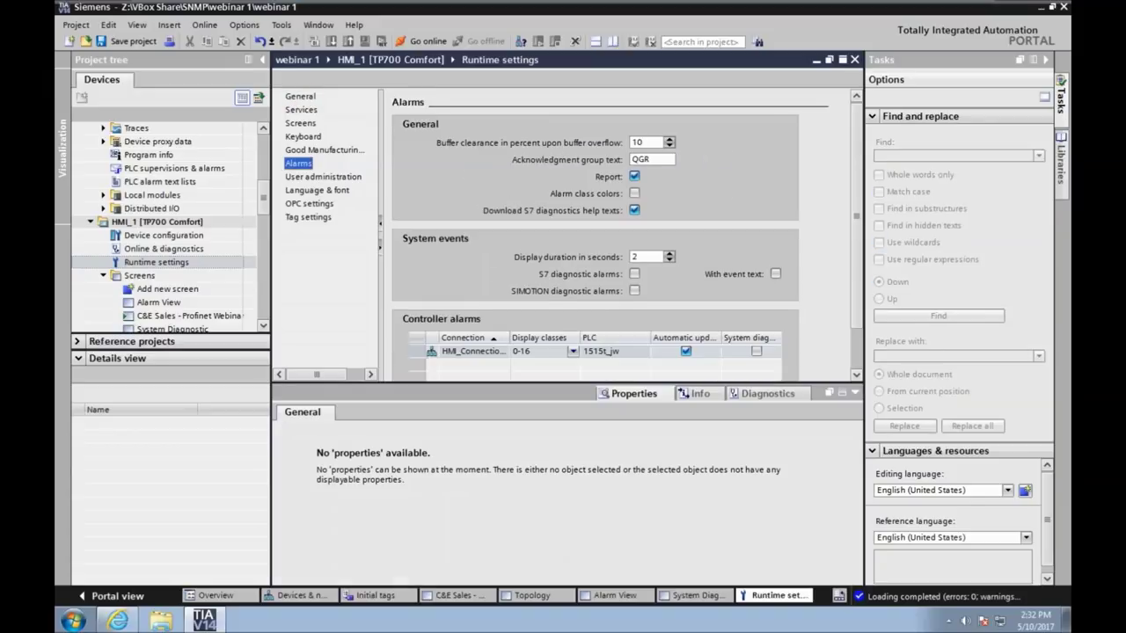
pyautogui.click(634, 274)
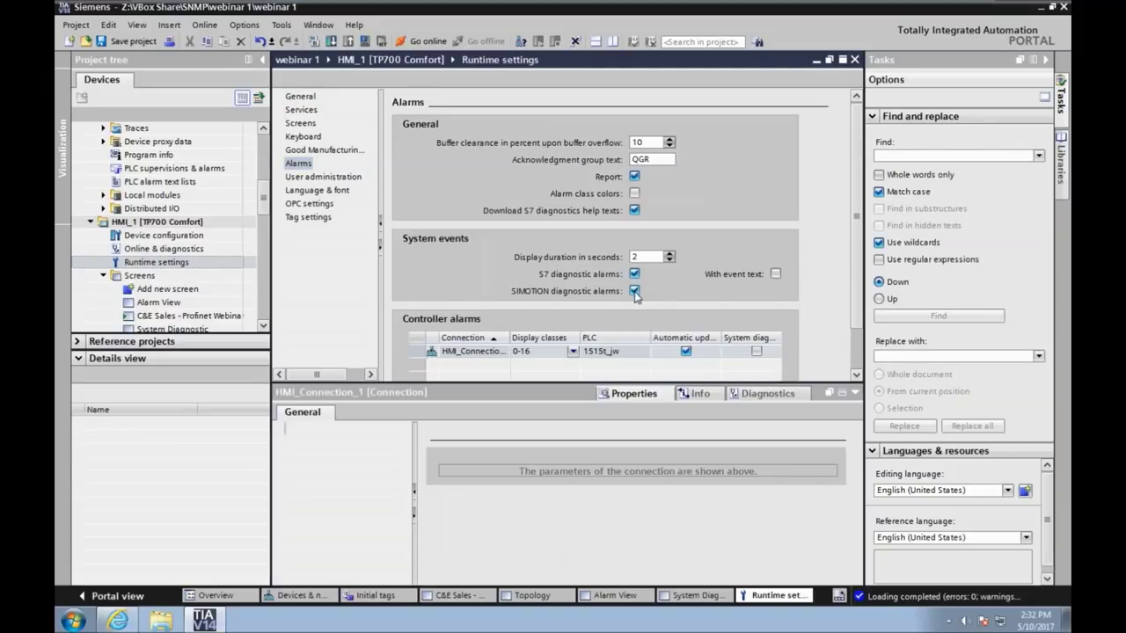
# Step: Enable system diagnostics for the 1515t_jw connection in the controller alarms and close the runtime settings
pyautogui.click(756, 352)
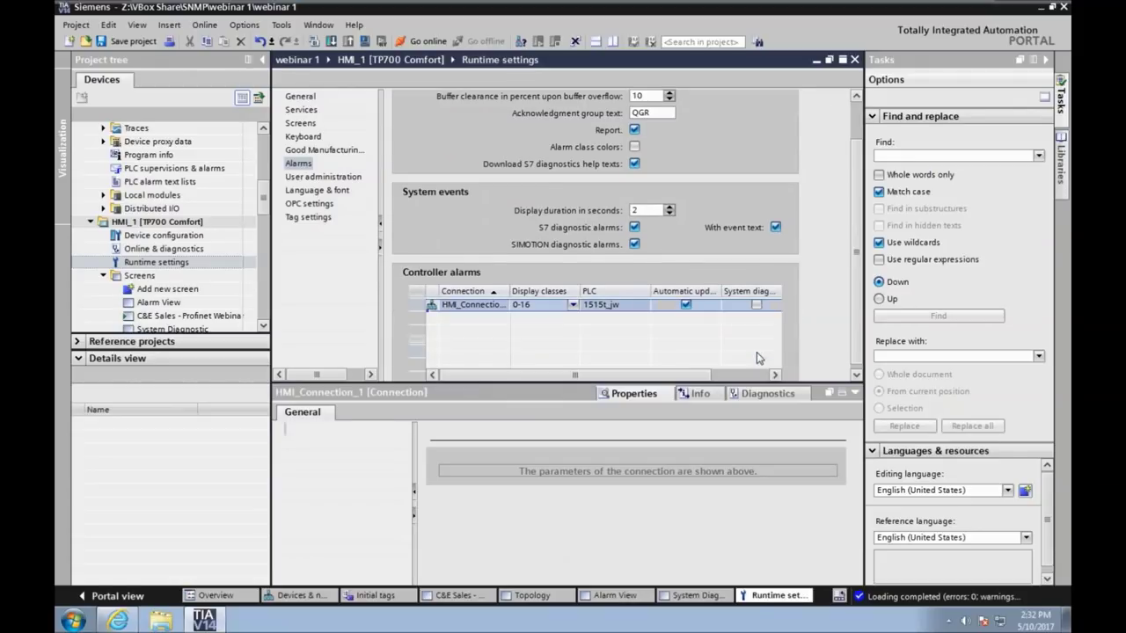
pyautogui.click(759, 306)
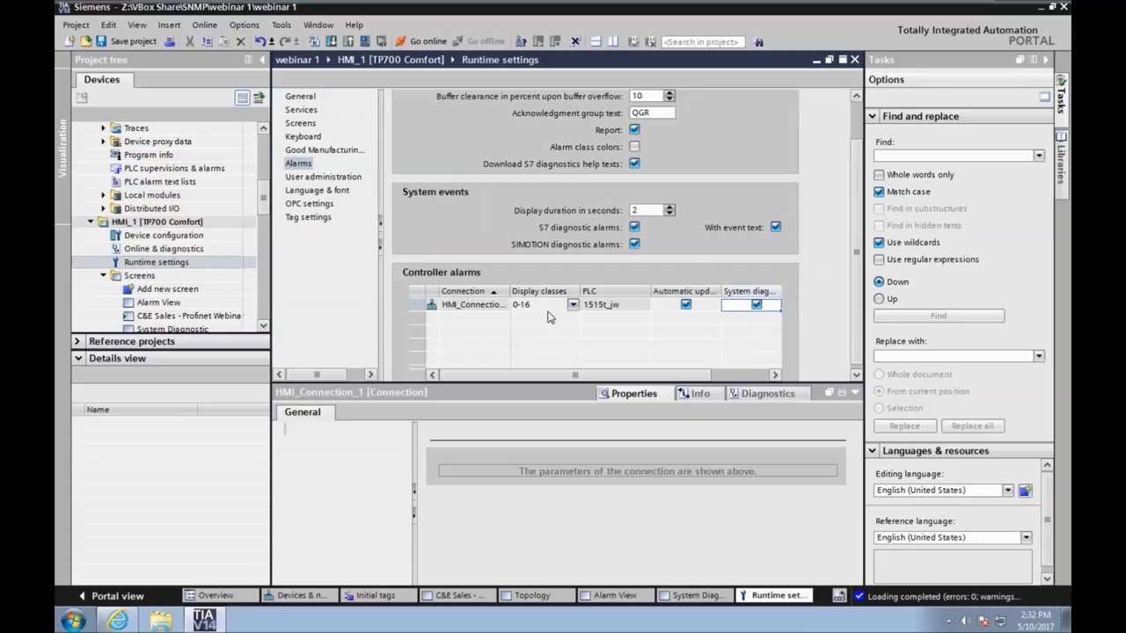
pyautogui.click(854, 60)
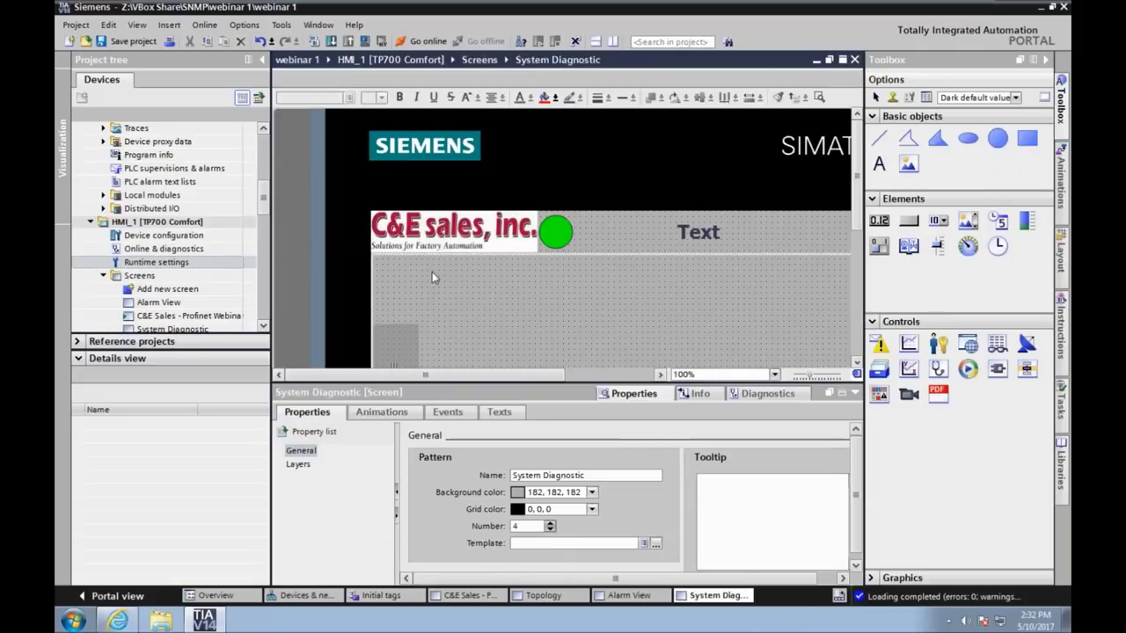
# Step: Open the left slide-in screen and place a copy of the Topology button directly below the original
pyautogui.moveTo(264, 200); pyautogui.dragTo(264, 227)
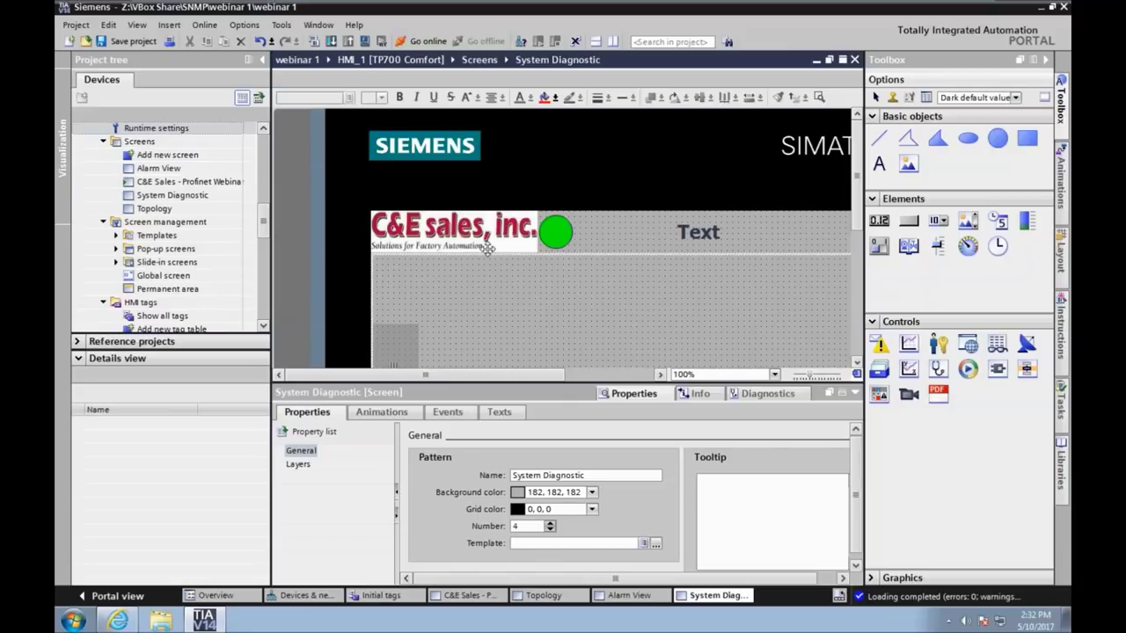
pyautogui.click(115, 262)
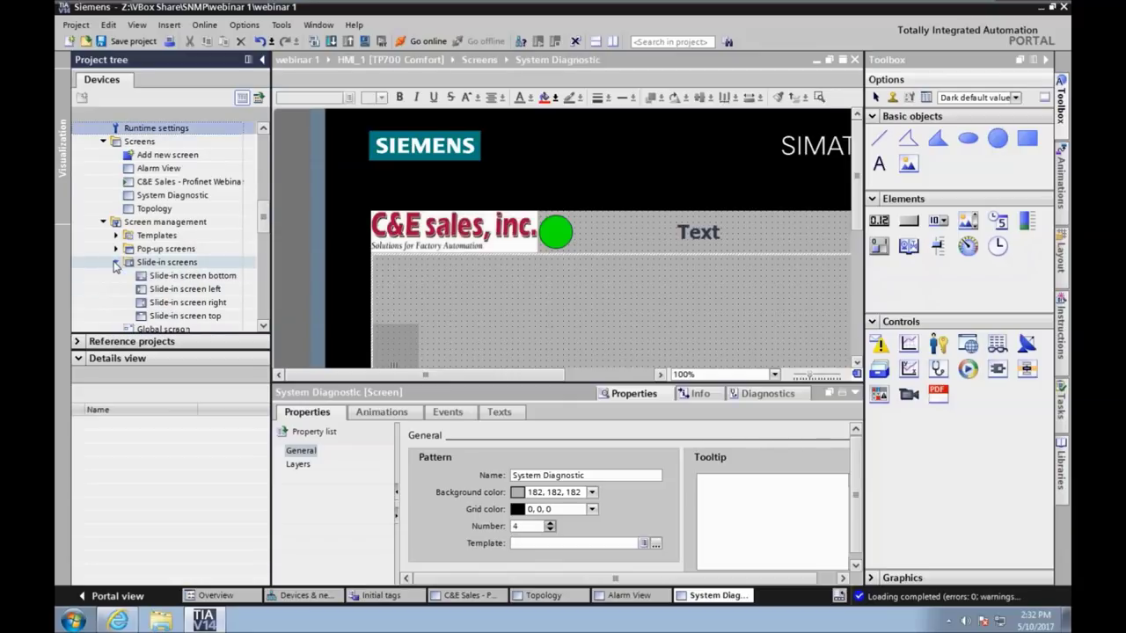
pyautogui.doubleClick(185, 290)
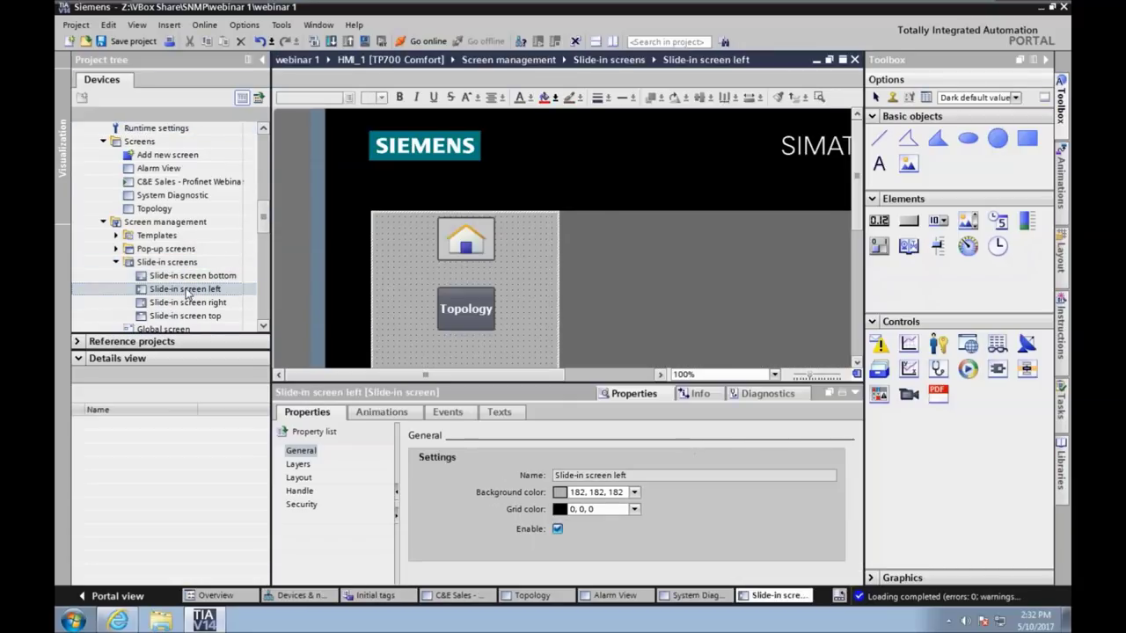
pyautogui.scroll(-4, 479, 192)
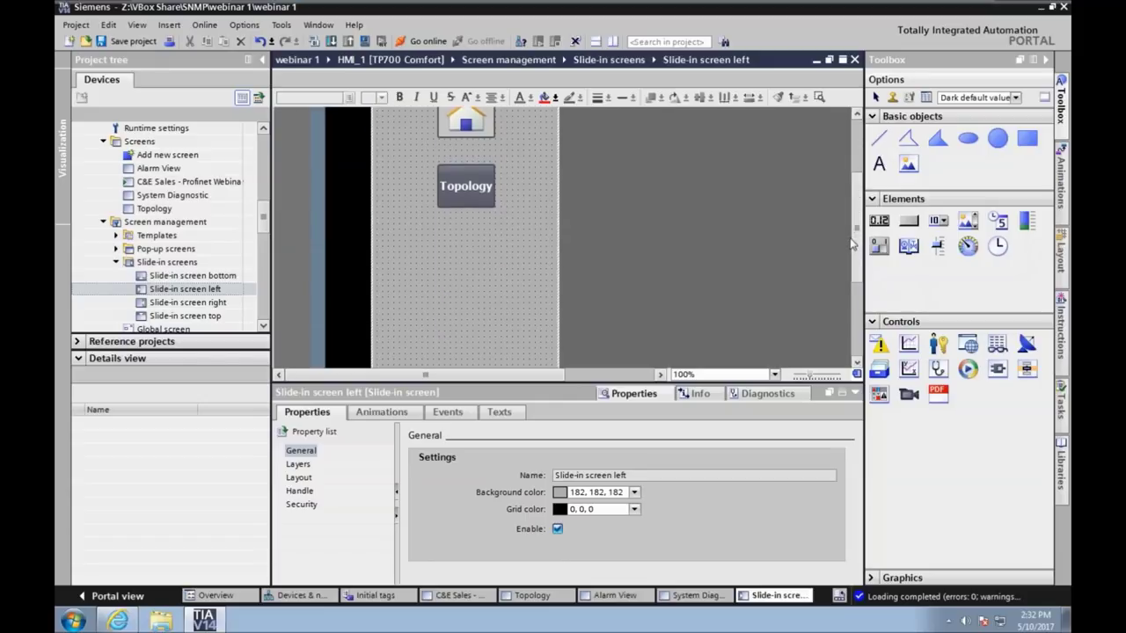
pyautogui.click(471, 172)
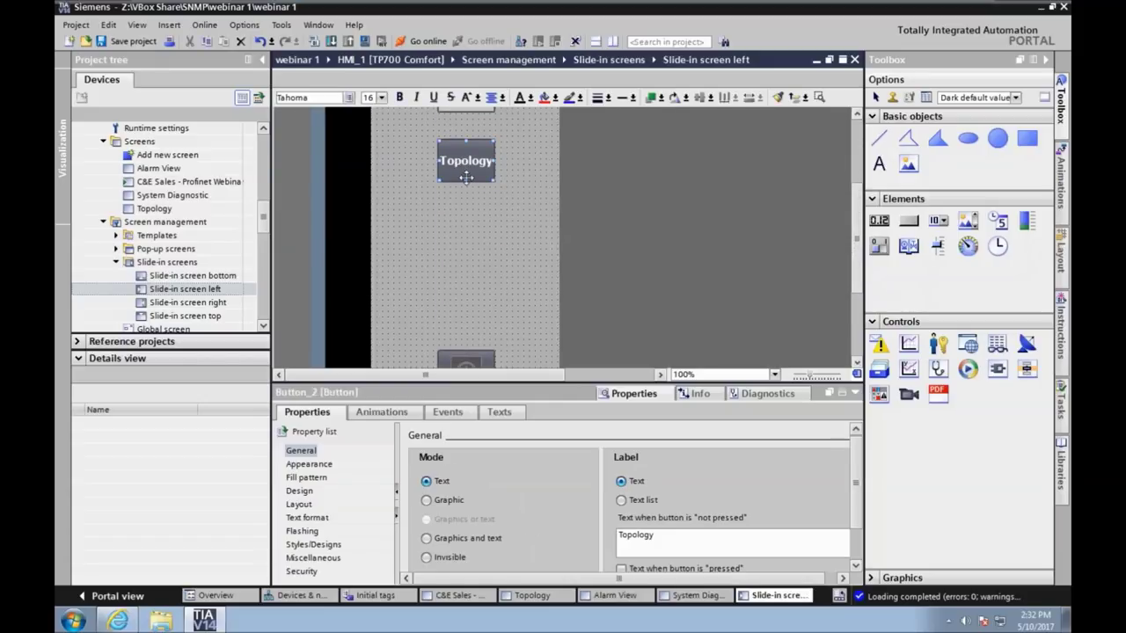
pyautogui.moveTo(471, 172); pyautogui.dragTo(480, 244)
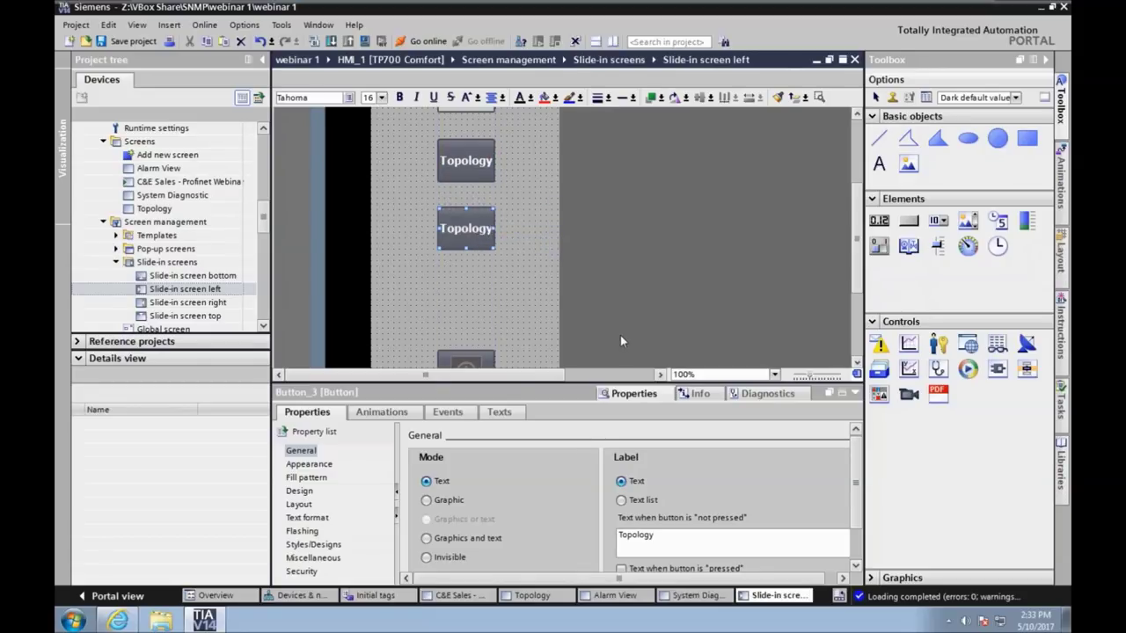
# Step: Set the copied button's Press event so that ActivateScreen opens the Alarm View screen
pyautogui.click(456, 413)
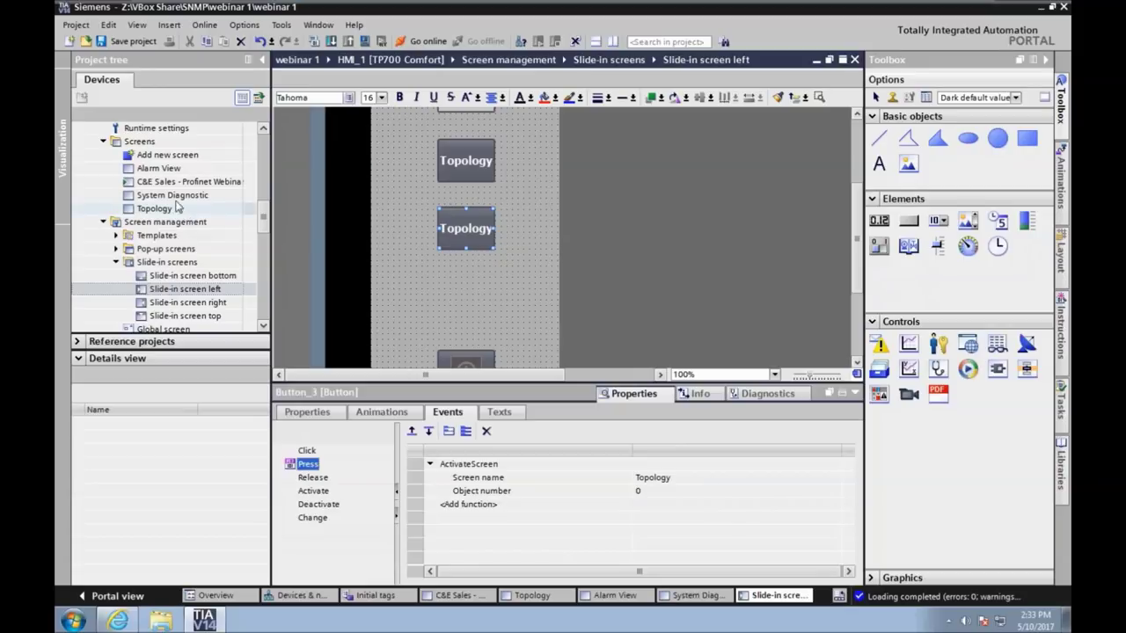
pyautogui.click(156, 171)
pyautogui.moveTo(154, 172); pyautogui.dragTo(678, 480)
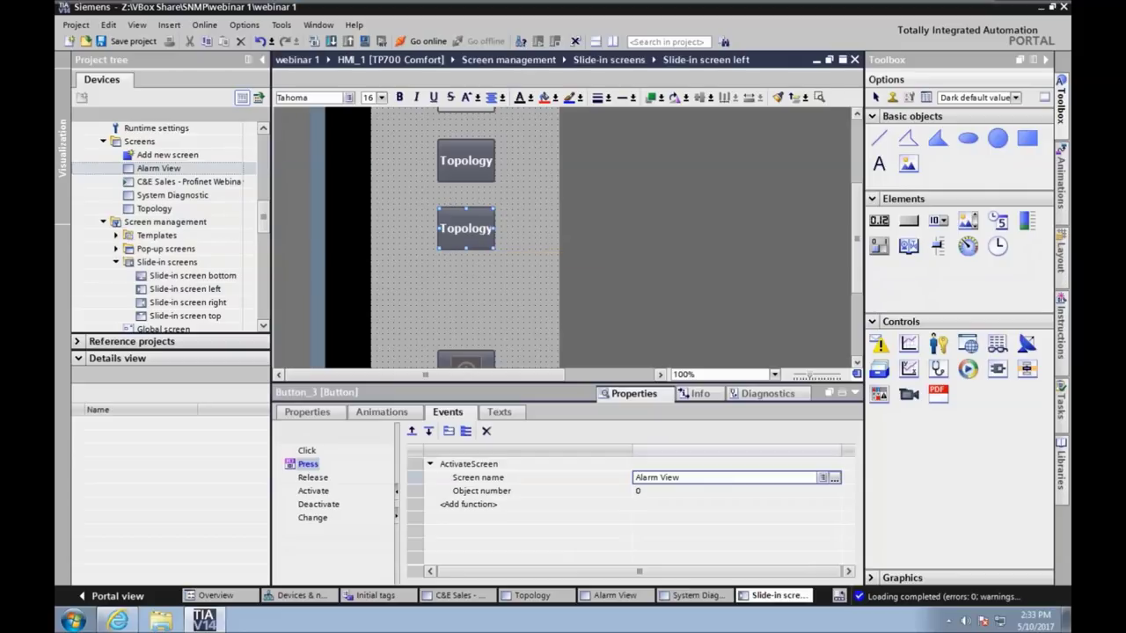
pyautogui.click(310, 413)
pyautogui.click(427, 500)
pyautogui.click(844, 536)
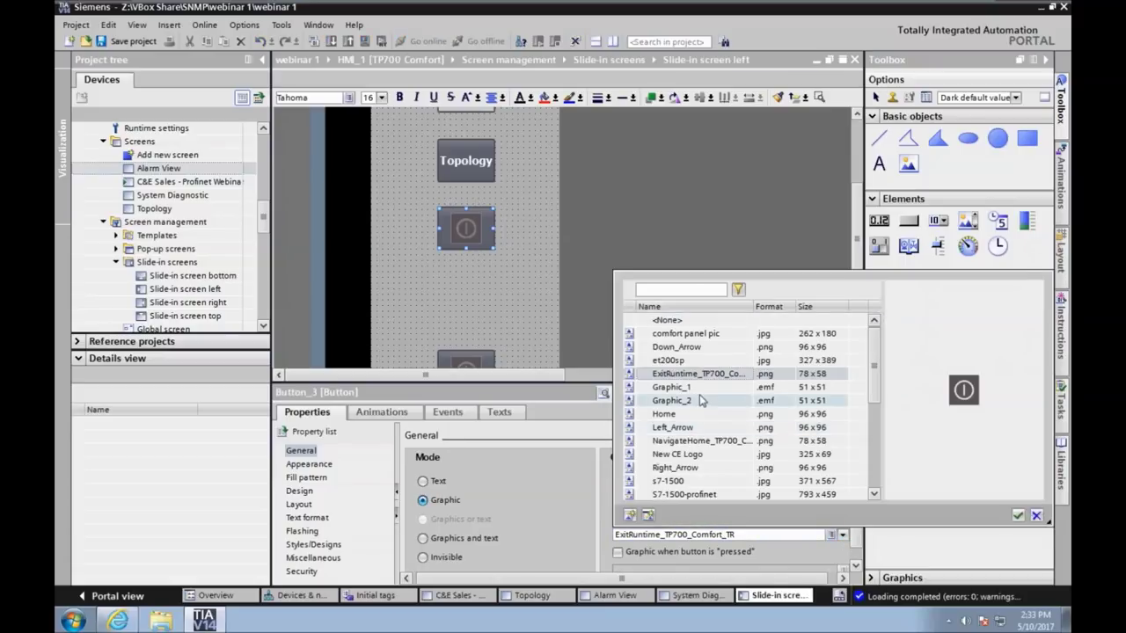
pyautogui.scroll(-3, 875, 378)
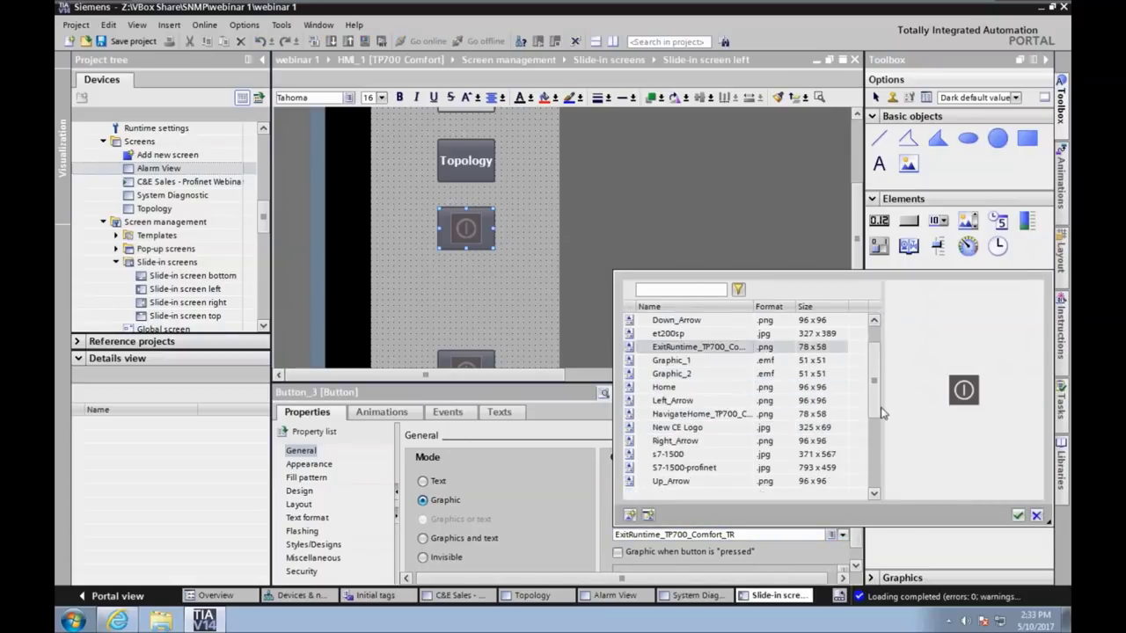
pyautogui.scroll(3, 875, 378)
pyautogui.click(695, 401)
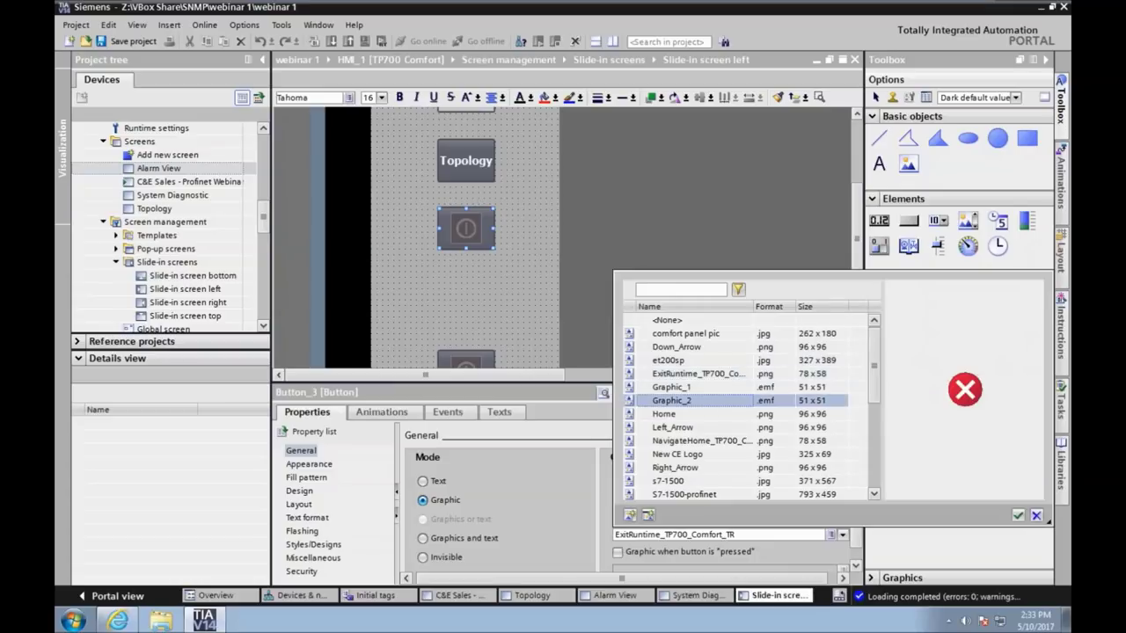
pyautogui.click(673, 387)
pyautogui.click(677, 347)
pyautogui.click(671, 360)
pyautogui.click(683, 374)
pyautogui.click(682, 391)
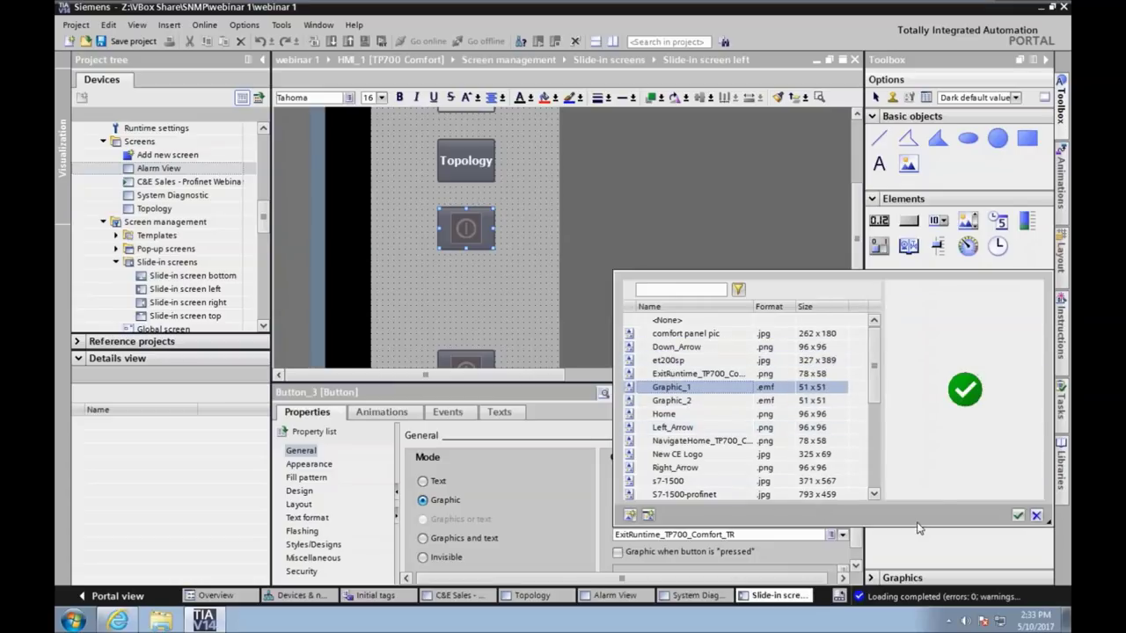
pyautogui.click(1036, 516)
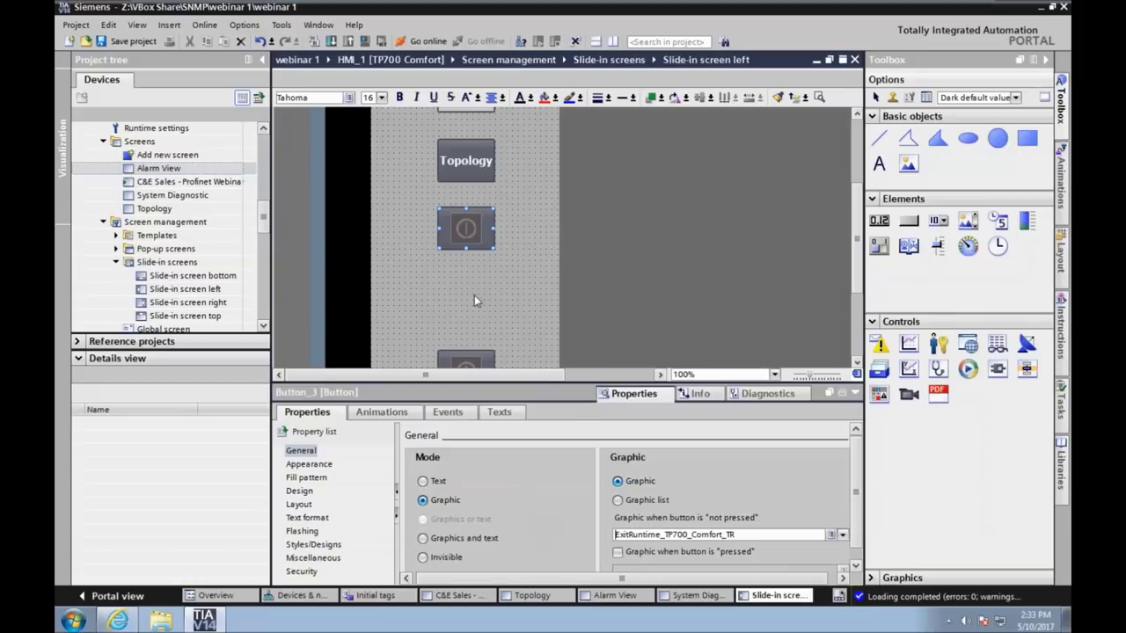
pyautogui.click(436, 482)
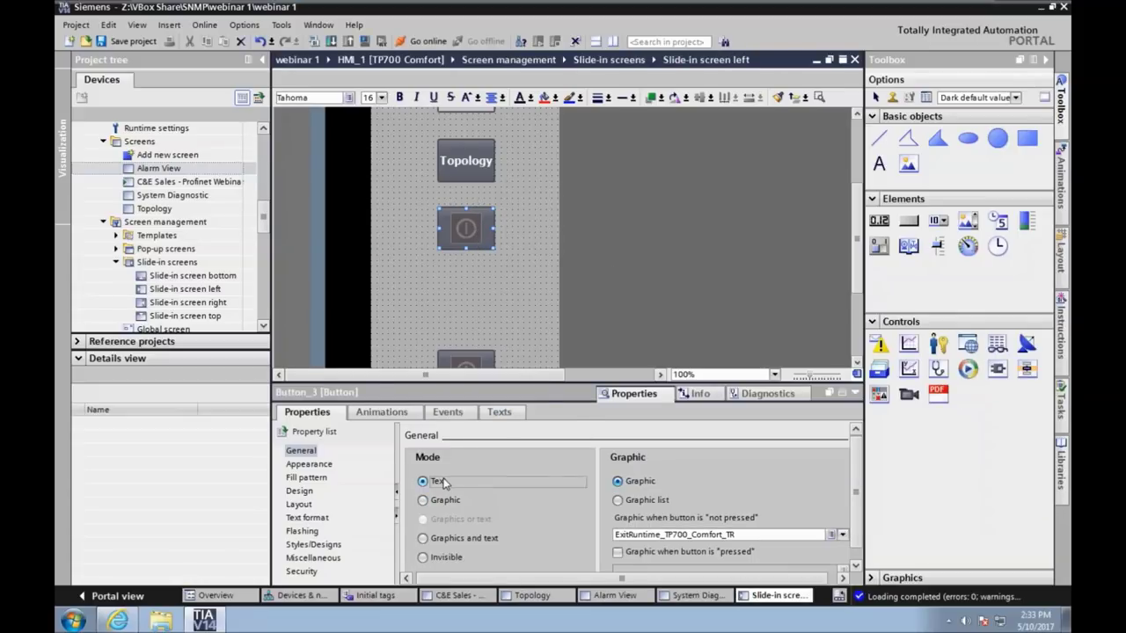
# Step: Change the copied button's label to "Alarm View", split over two lines
pyautogui.click(620, 535)
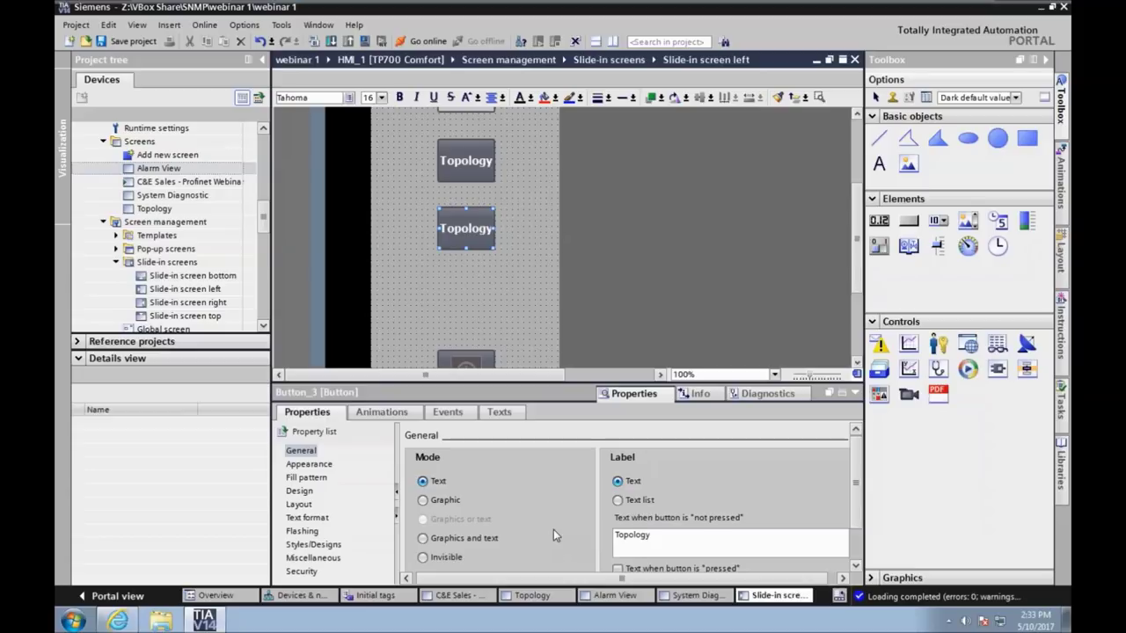
pyautogui.hotkey('ctrl', 'a')
pyautogui.press('BackSpace')
pyautogui.write('A')
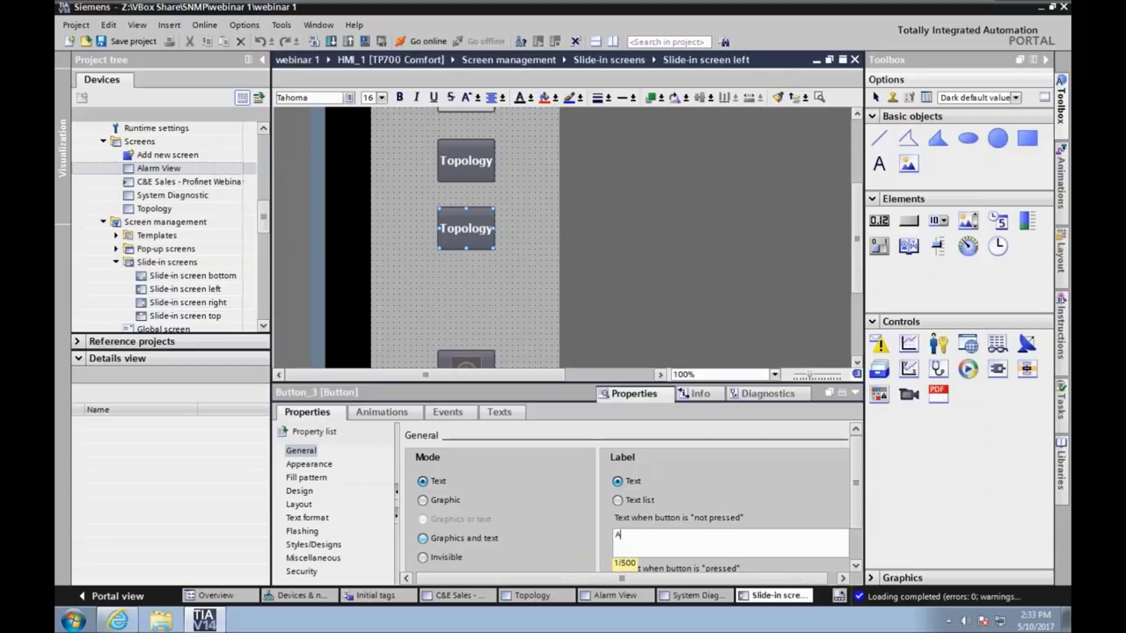
pyautogui.write('larjm')
pyautogui.press('BackSpace')
pyautogui.press('BackSpace')
pyautogui.write('m ')
pyautogui.write('View')
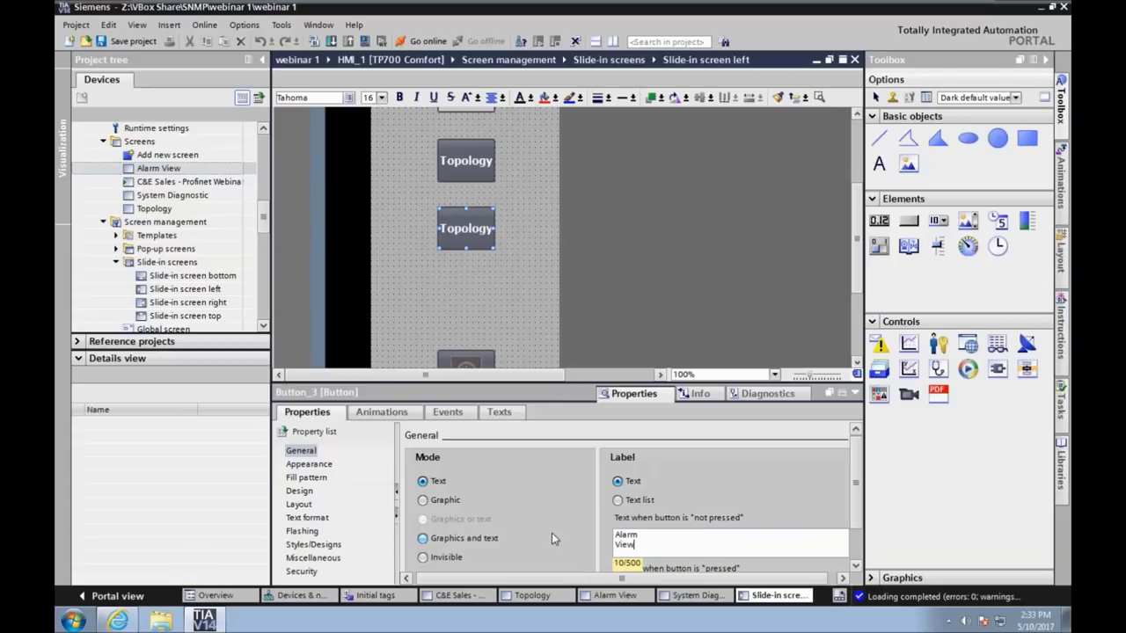
pyautogui.click(455, 279)
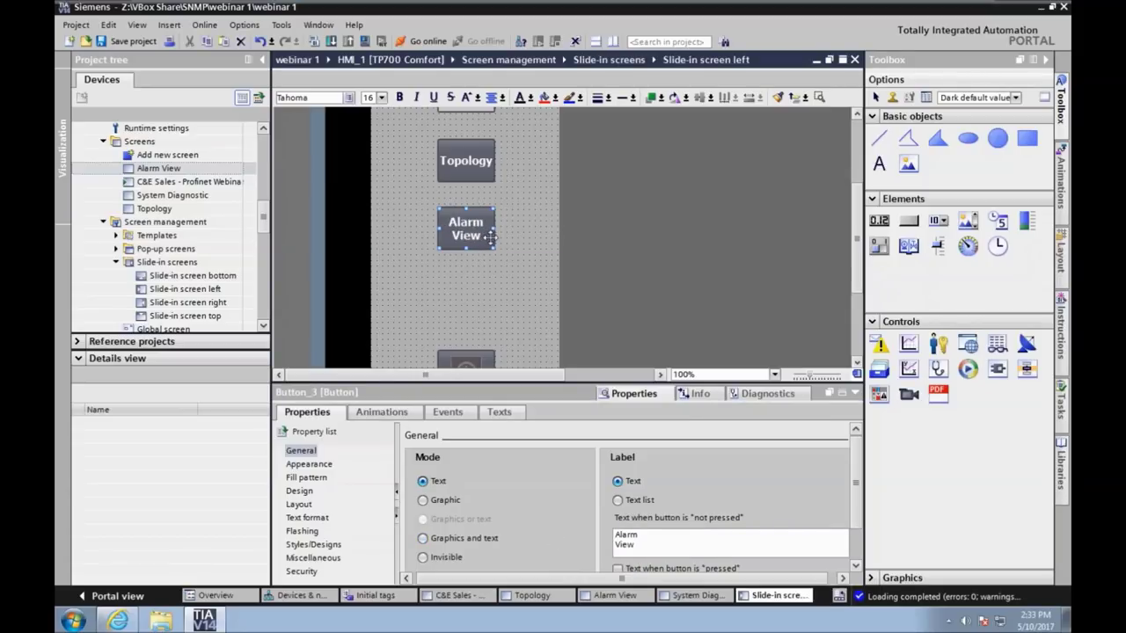
# Step: Duplicate the Alarm View button and place the copy directly below it
pyautogui.hotkey('ctrl', 'c')
pyautogui.hotkey('ctrl', 'v')
pyautogui.moveTo(489, 238); pyautogui.dragTo(482, 303)
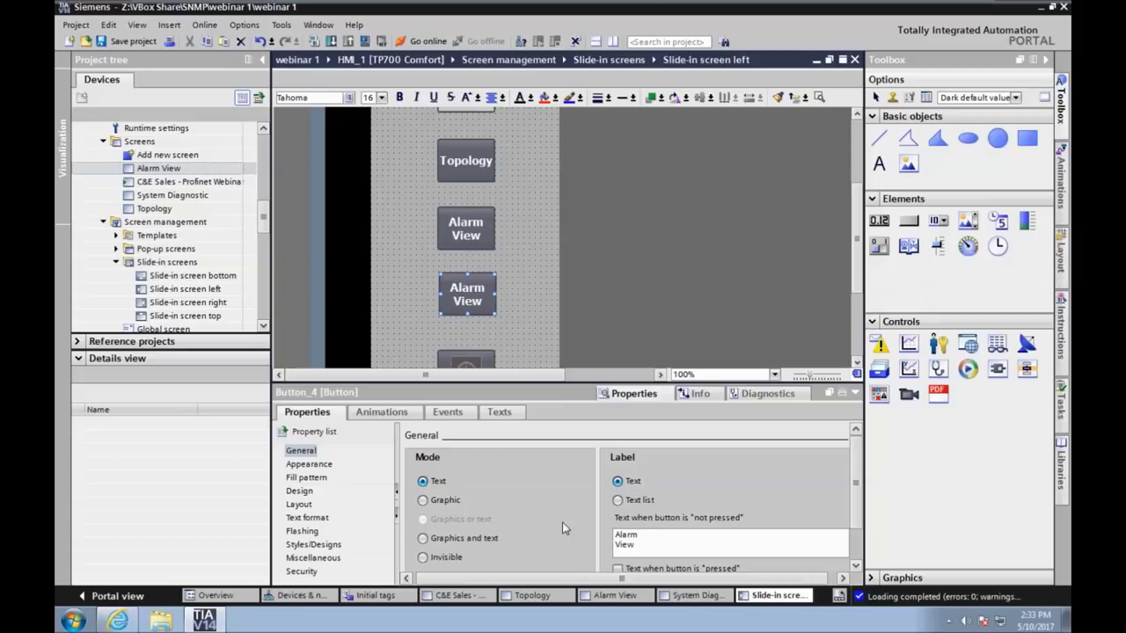
# Step: Label the new lowest copy "System Diagnostic" on two lines and show the button's Press event
pyautogui.moveTo(637, 544); pyautogui.dragTo(594, 531)
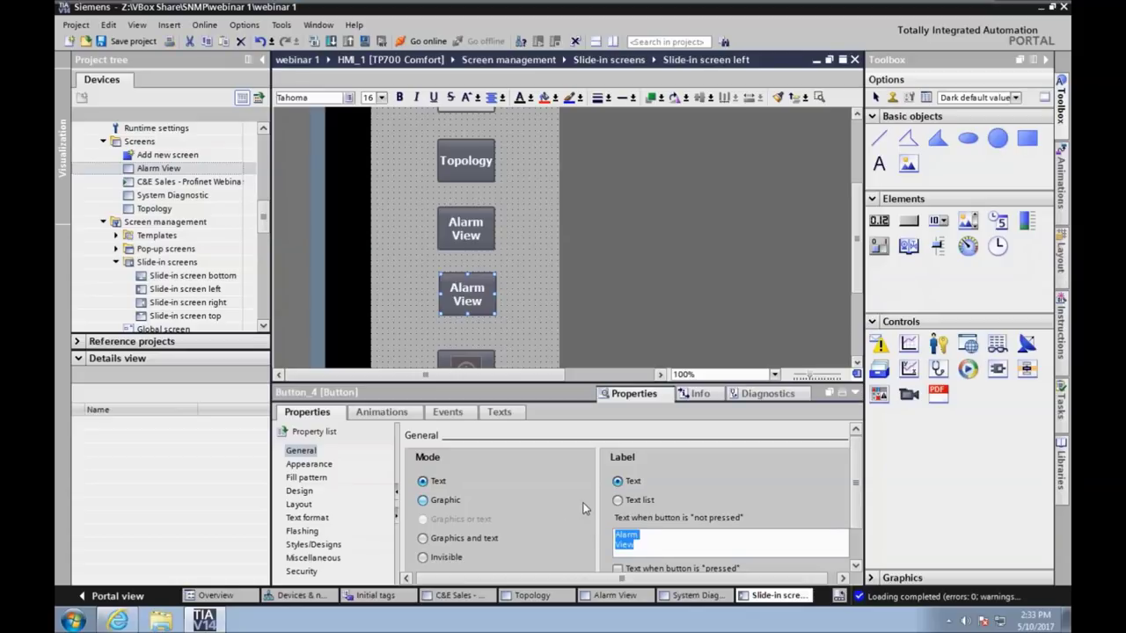
pyautogui.write('System')
pyautogui.press('Return')
pyautogui.write('Diagnostic')
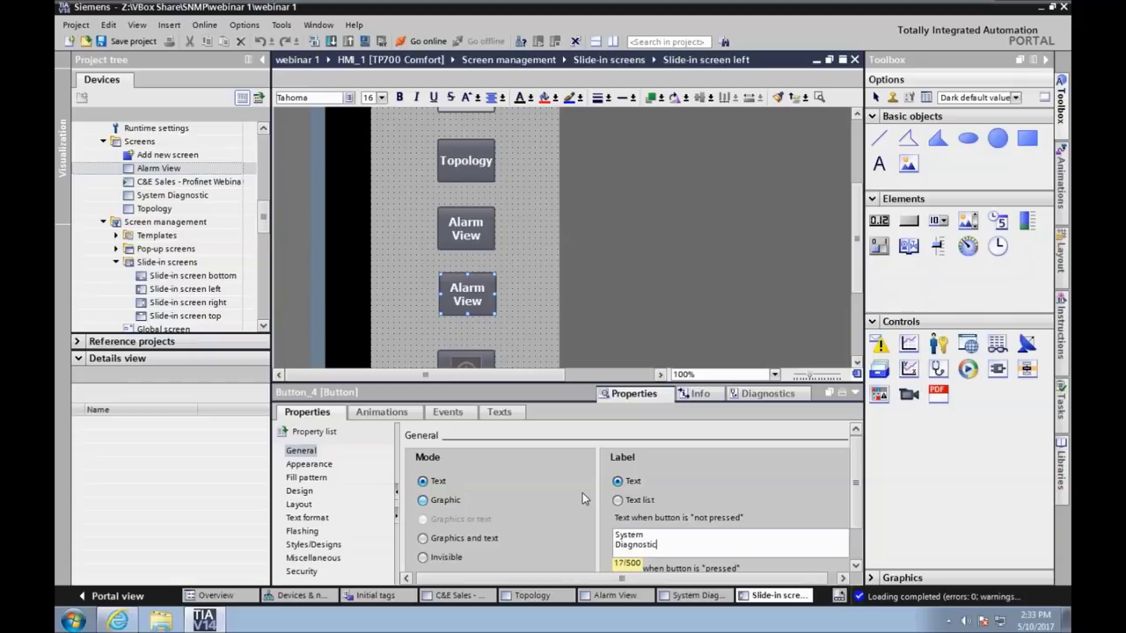
pyautogui.click(446, 412)
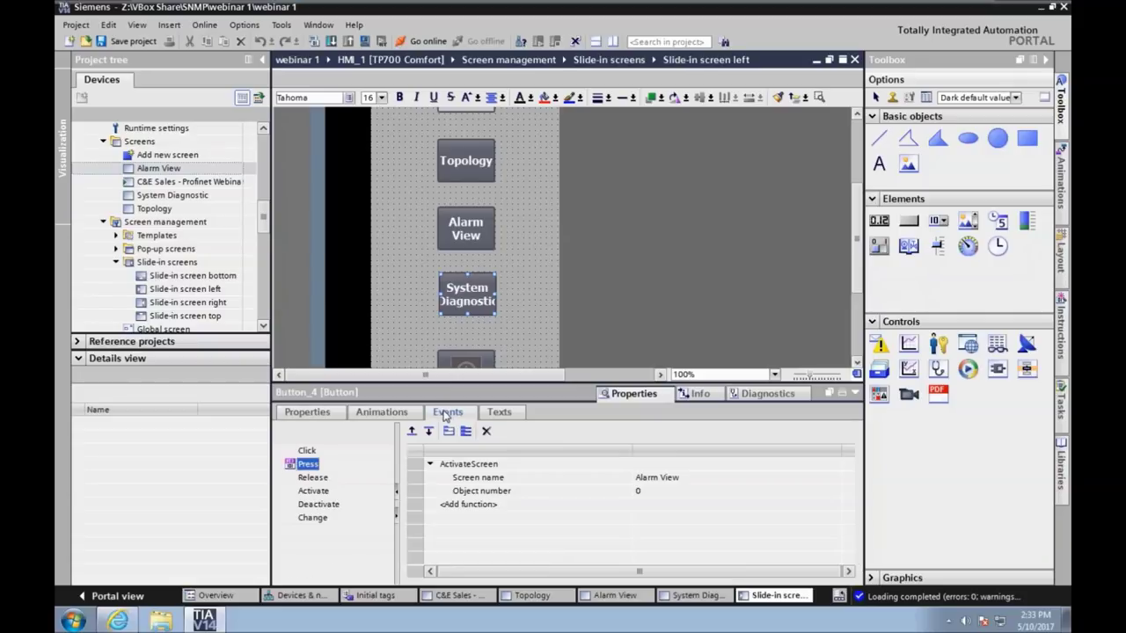
# Step: Point the System Diagnostic button's ActivateScreen function at the System Diagnostic screen and reduce its font size so the label fits
pyautogui.moveTo(164, 195); pyautogui.dragTo(714, 480)
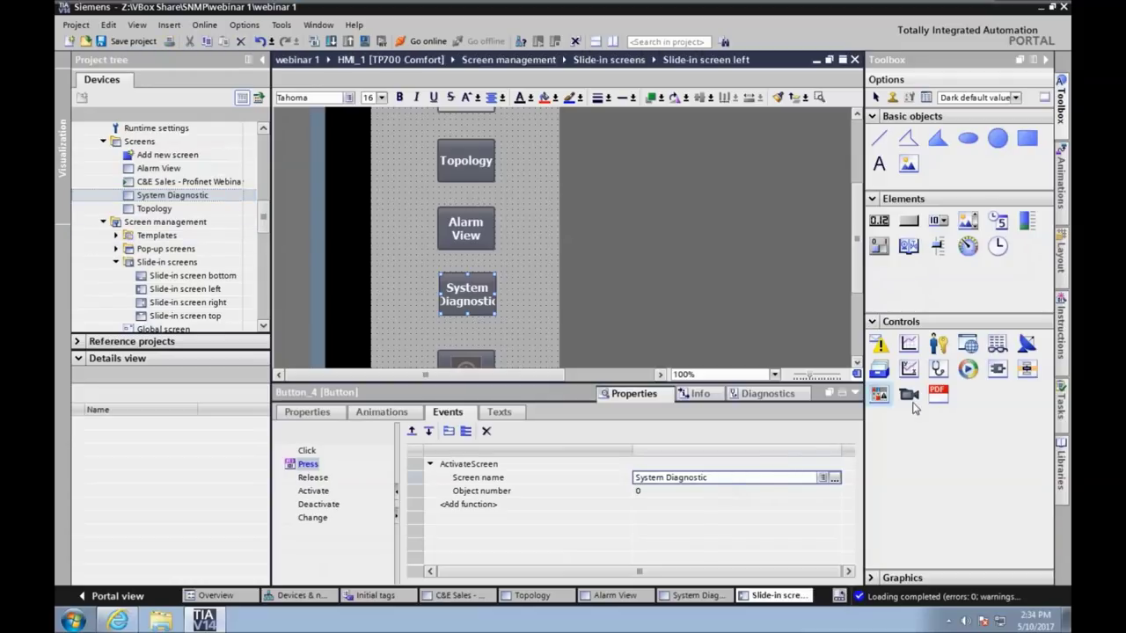
pyautogui.click(858, 396)
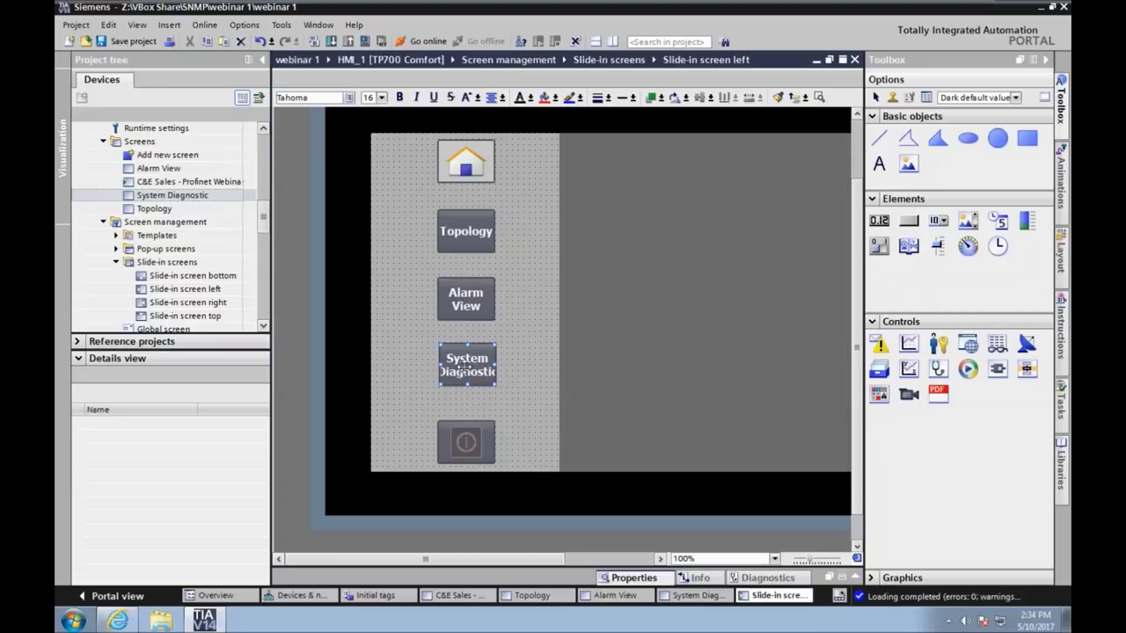
pyautogui.click(378, 97)
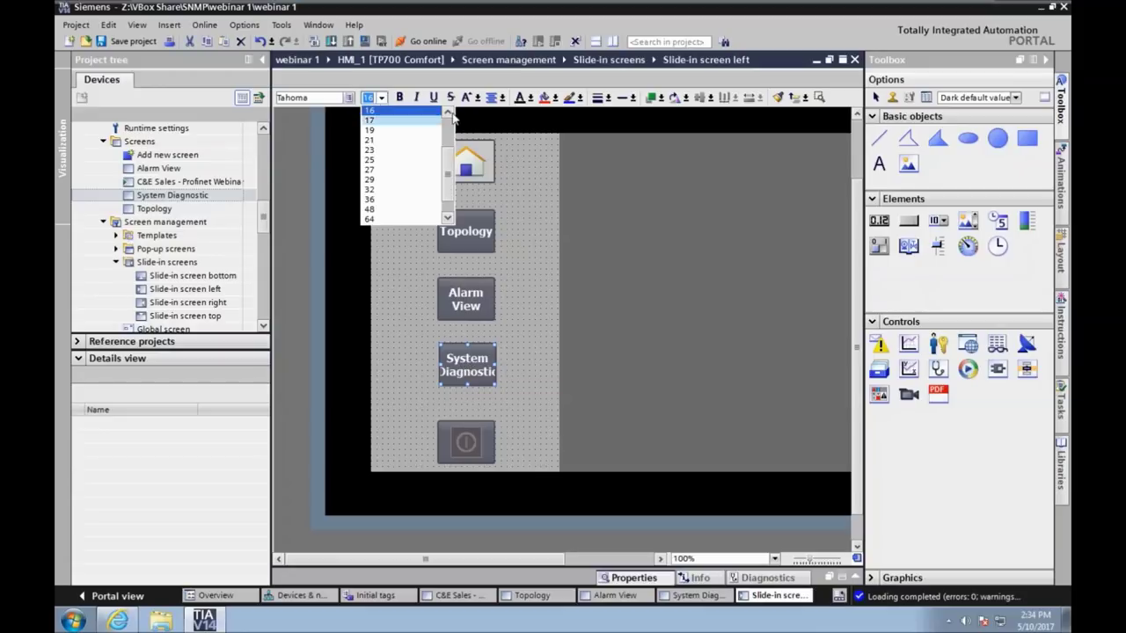
pyautogui.scroll(1, 444, 119)
pyautogui.click(392, 122)
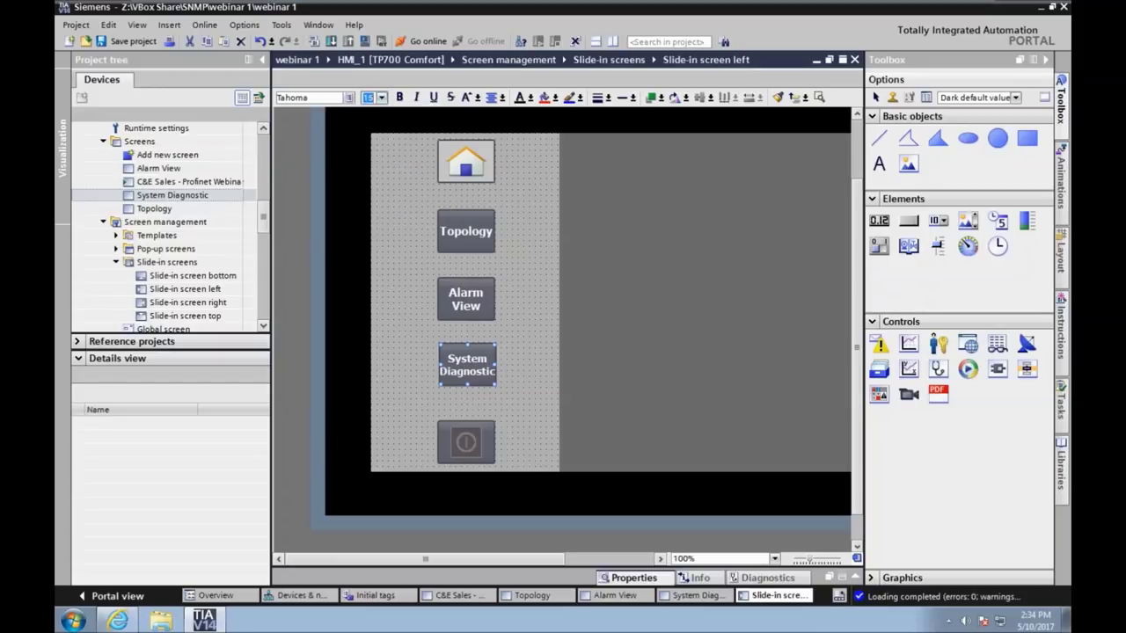
# Step: Space the home, Topology, Alarm View, System Diagnostic and exit buttons evenly in the vertical direction on the left slide-in screen
pyautogui.click(479, 176)
pyautogui.keyDown('ctrl'); pyautogui.click(480, 240); pyautogui.keyUp('ctrl')
pyautogui.keyDown('ctrl'); pyautogui.click(480, 308); pyautogui.keyUp('ctrl')
pyautogui.keyDown('ctrl'); pyautogui.click(479, 377); pyautogui.keyUp('ctrl')
pyautogui.keyDown('ctrl'); pyautogui.click(482, 420); pyautogui.keyUp('ctrl')
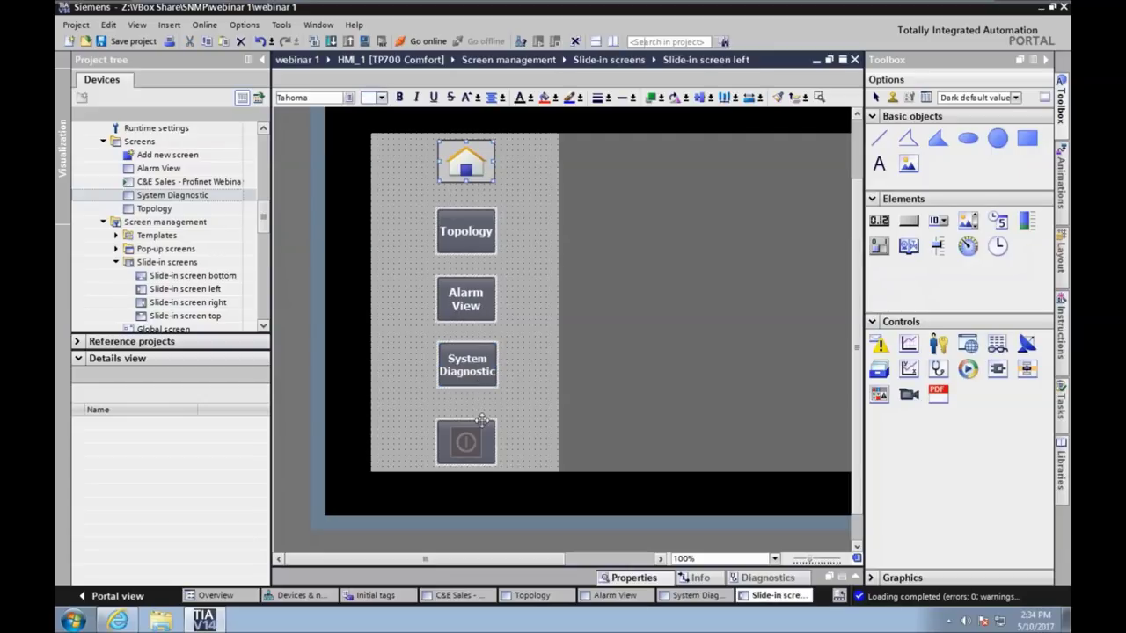
pyautogui.click(737, 98)
pyautogui.click(739, 121)
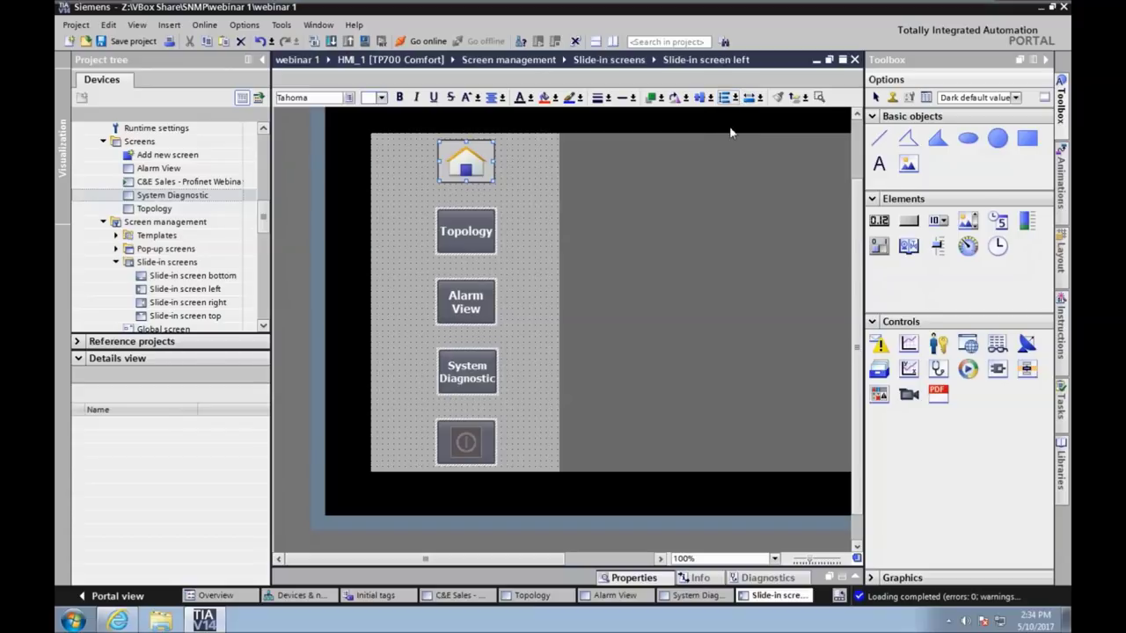
pyautogui.click(526, 330)
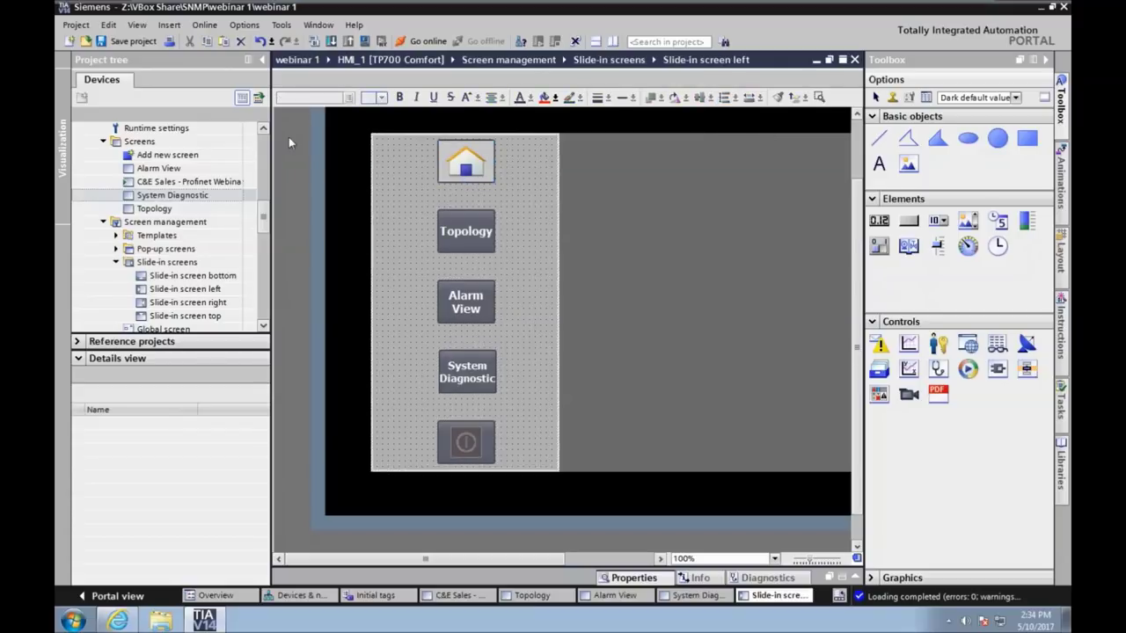
# Step: Start the runtime simulation of HMI_1 [TP700 Comfort]
pyautogui.scroll(3, 263, 216)
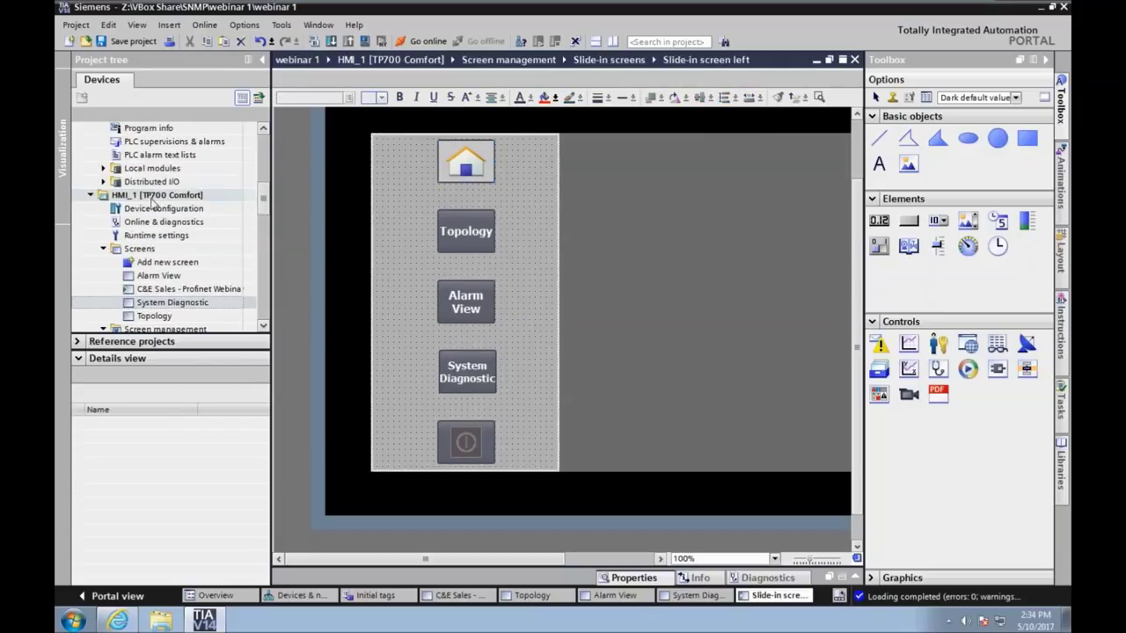
pyautogui.click(118, 196)
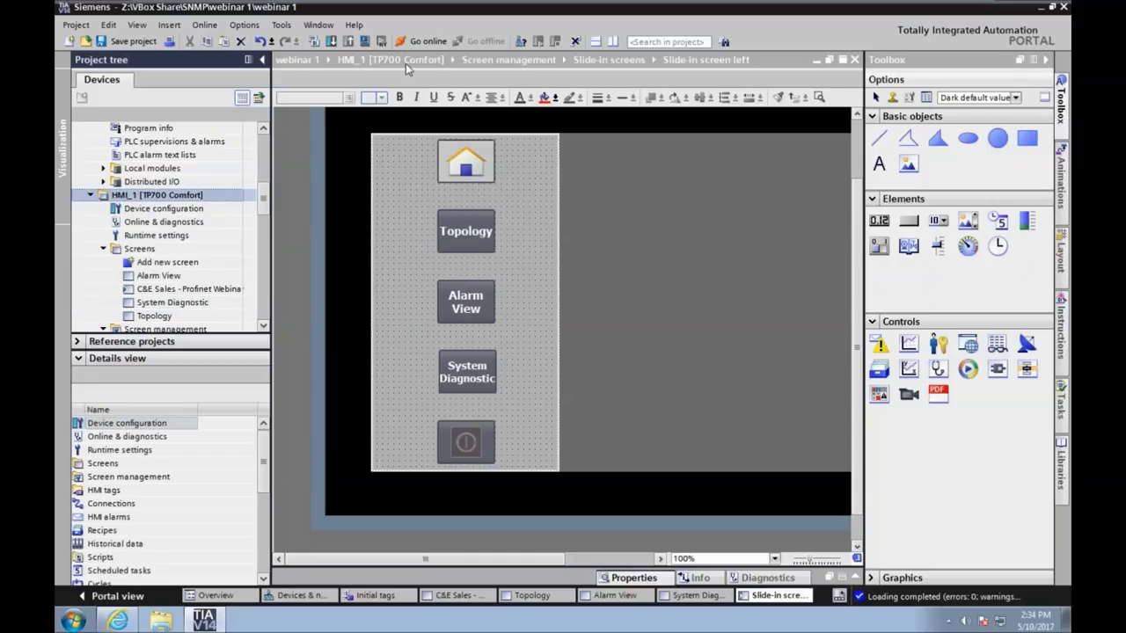
pyautogui.click(366, 41)
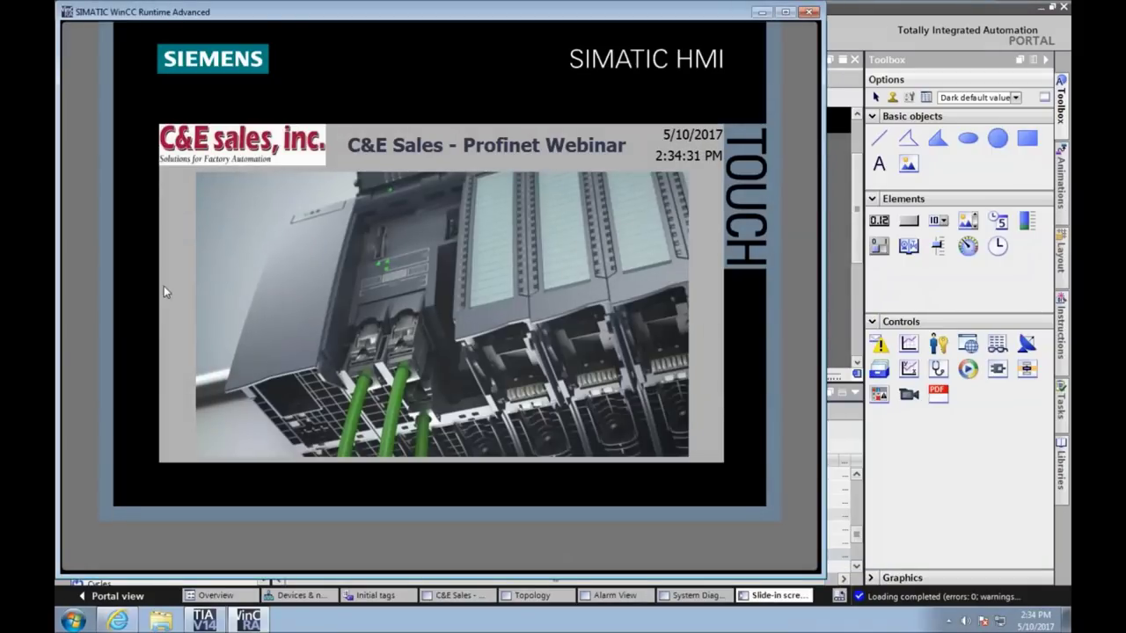
# Step: Test the left slide-in menu by opening the Alarm View screen from it, and exit the runtime with its power button
pyautogui.click(168, 295)
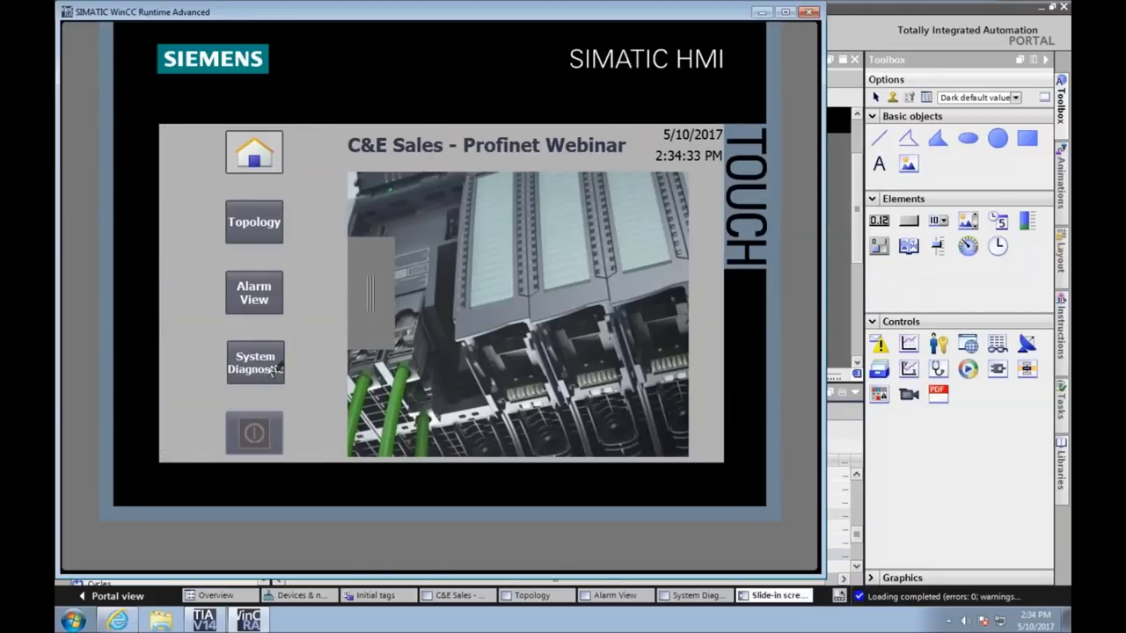
pyautogui.click(255, 303)
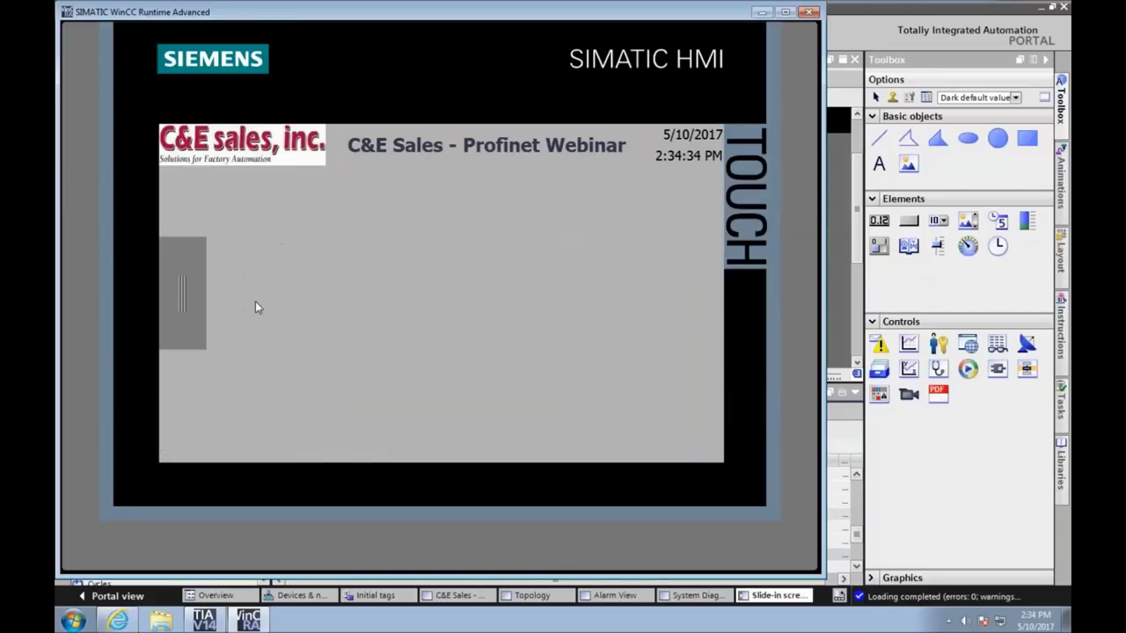
pyautogui.click(187, 287)
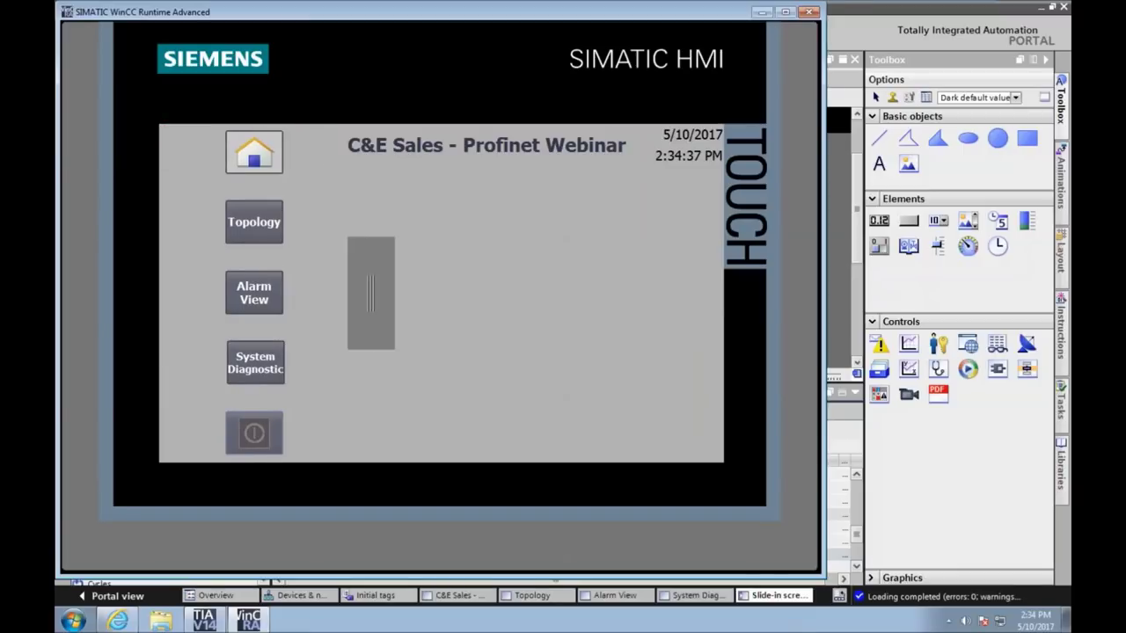
pyautogui.click(249, 432)
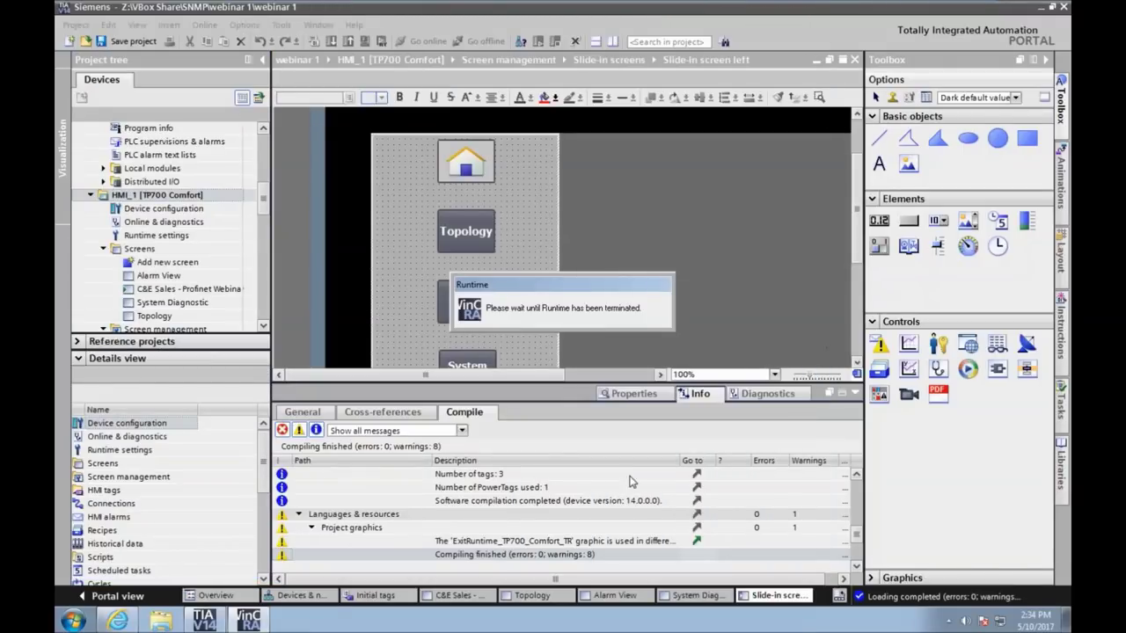
# Step: Add an alarm view control to the Alarm View screen and enlarge it to fill the area below the header
pyautogui.click(632, 598)
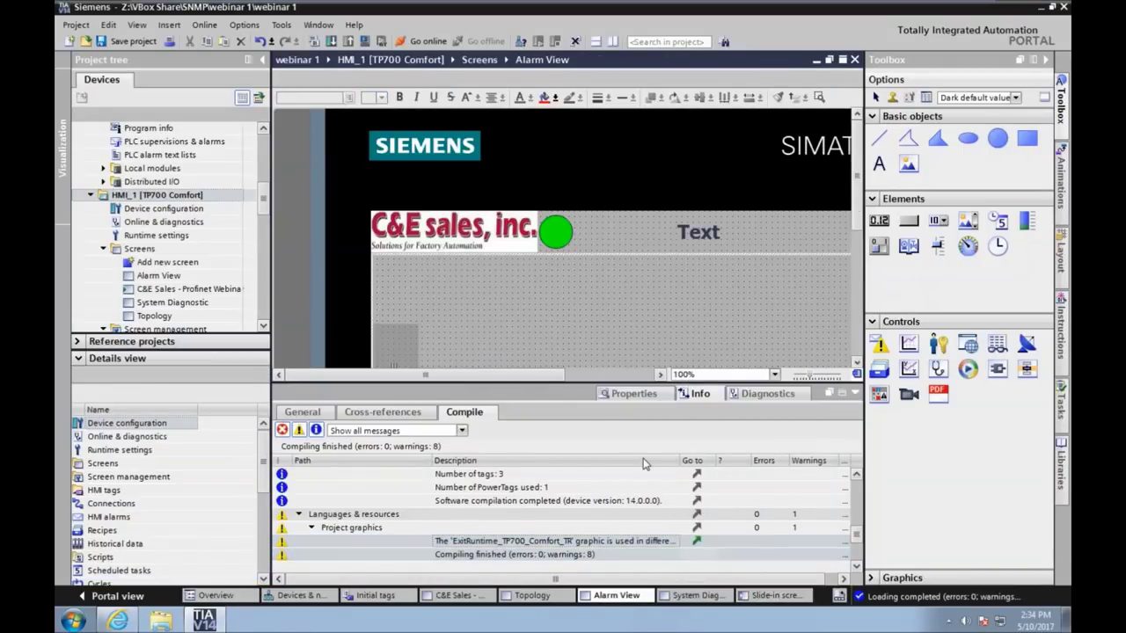
pyautogui.moveTo(860, 211); pyautogui.dragTo(858, 273)
pyautogui.moveTo(880, 344); pyautogui.dragTo(617, 227)
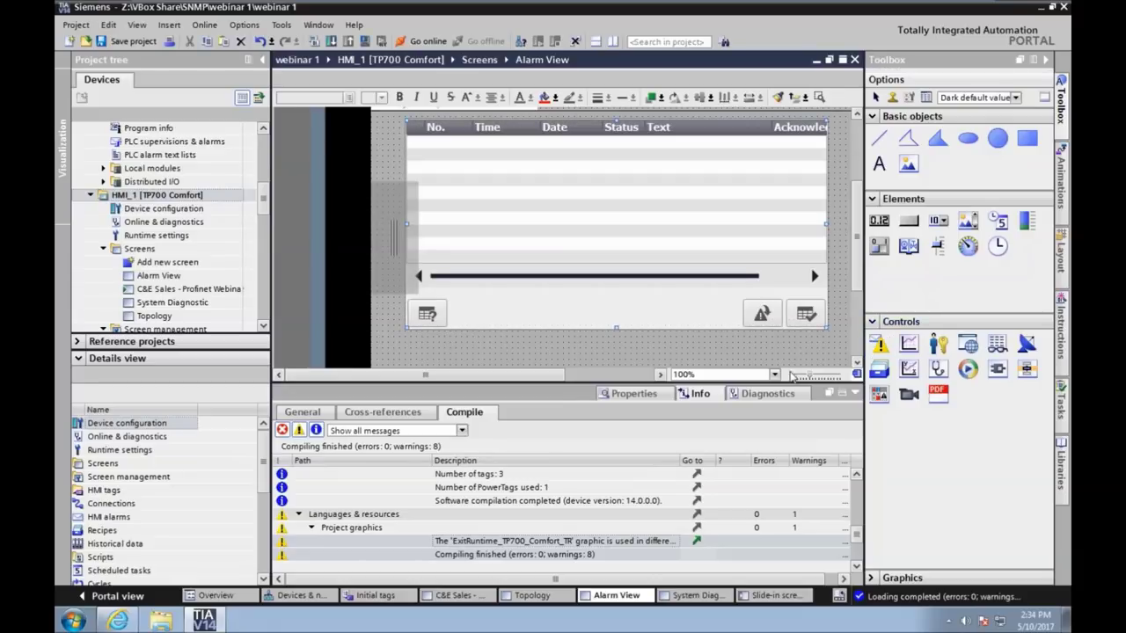
pyautogui.click(855, 393)
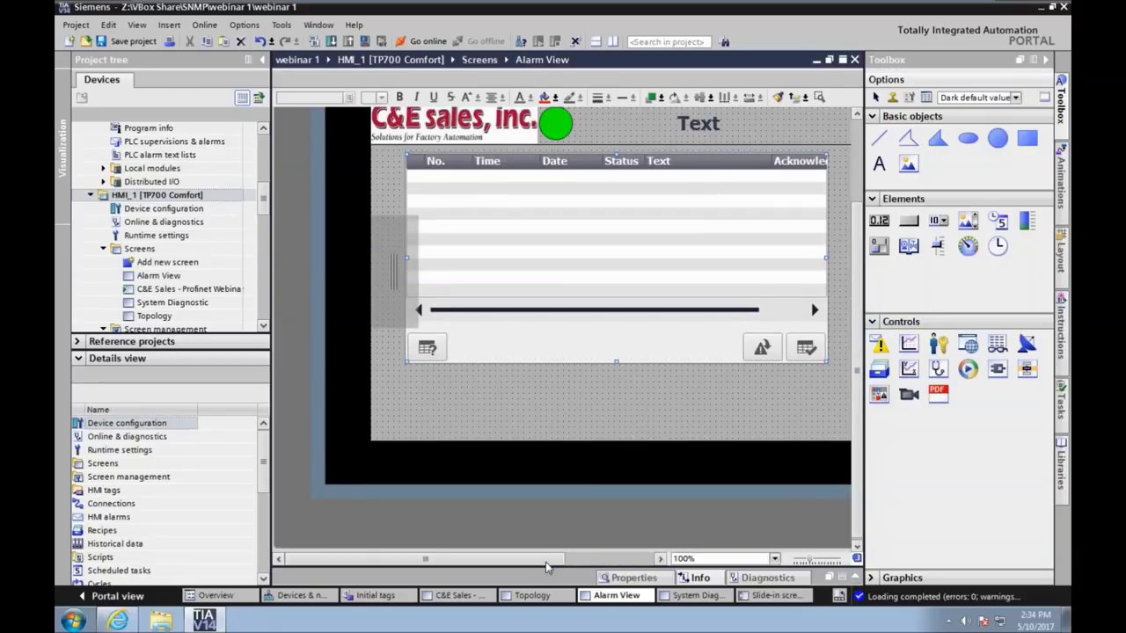
pyautogui.moveTo(546, 564); pyautogui.dragTo(625, 563)
pyautogui.moveTo(732, 389); pyautogui.dragTo(762, 413)
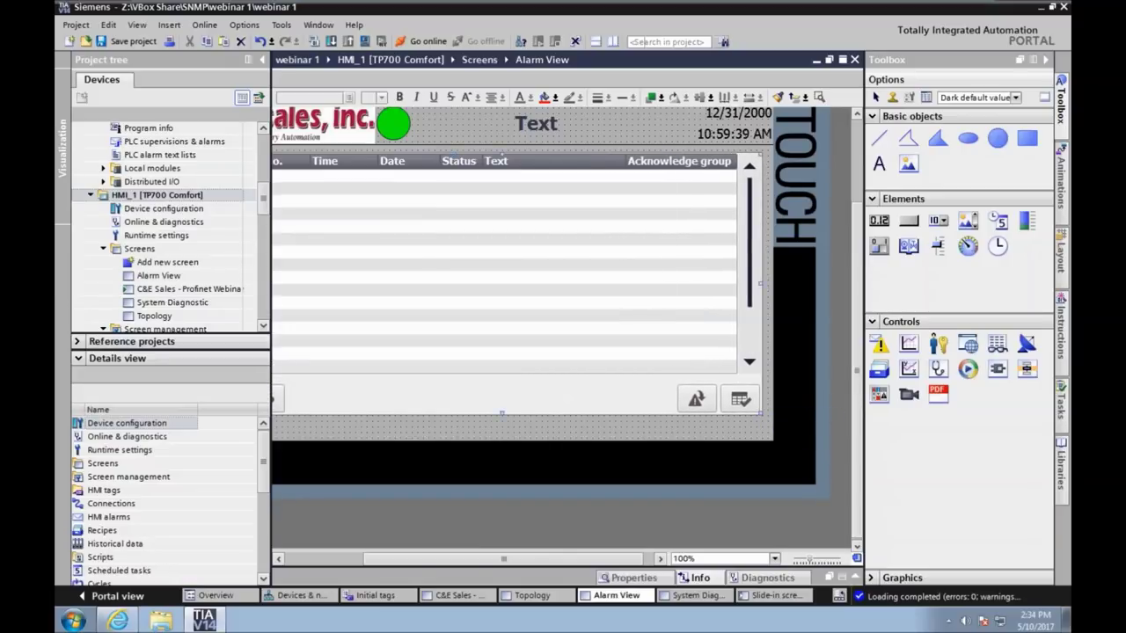
# Step: Exclude unacknowledged alarms from the alarm view and enable its Diagnosis events, Acknowledgement and No Acknowledgement alarm classes
pyautogui.click(855, 577)
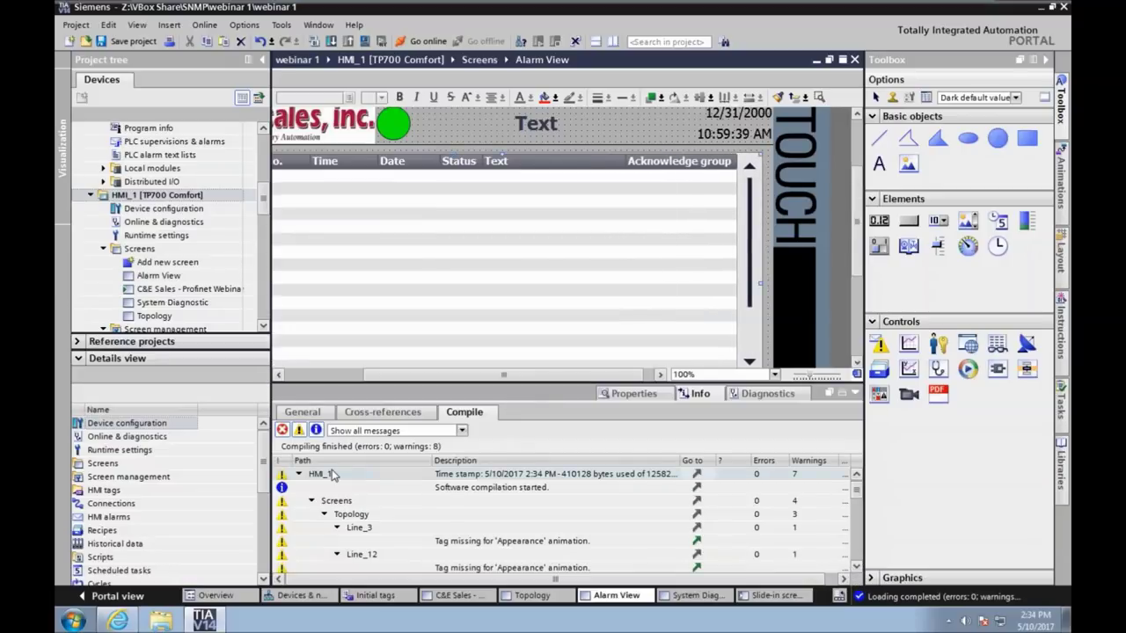
pyautogui.click(625, 395)
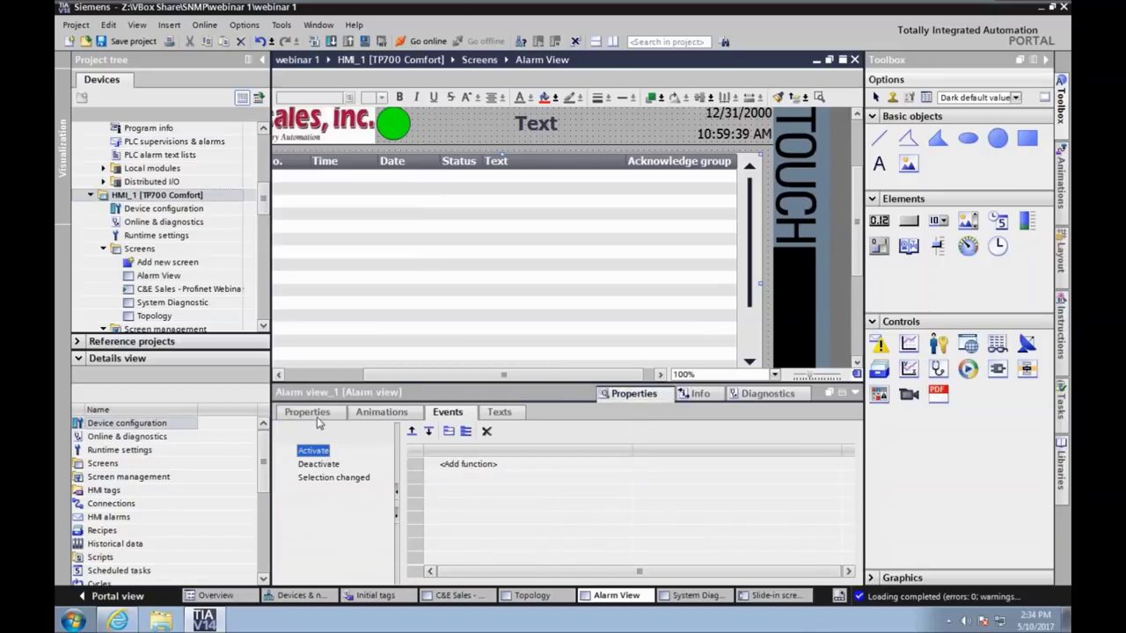
pyautogui.click(310, 412)
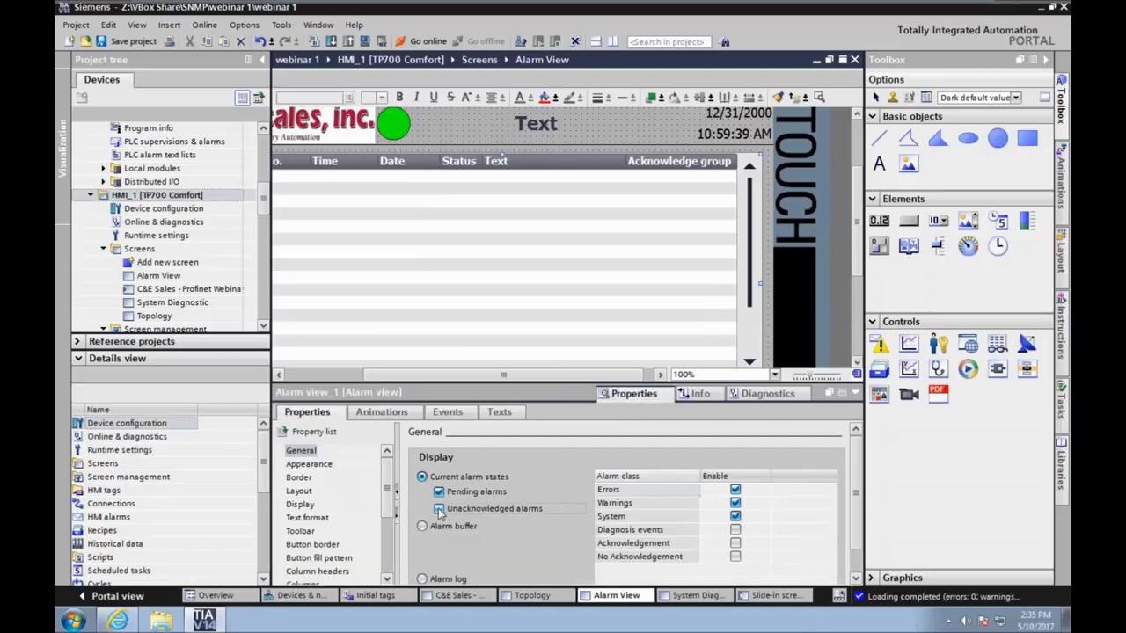
pyautogui.click(736, 530)
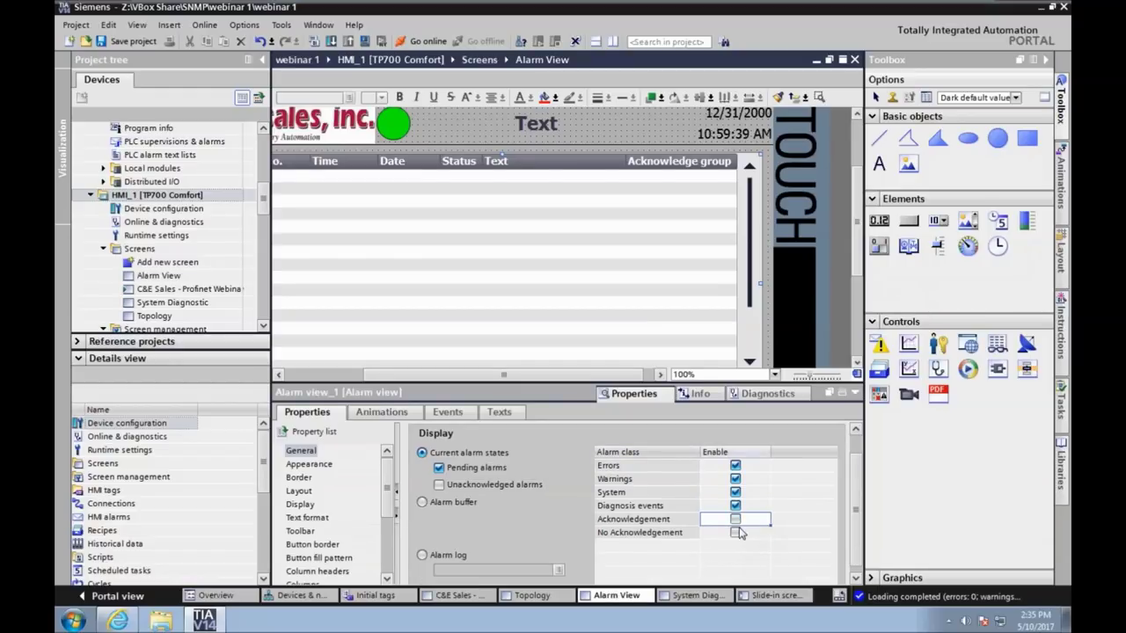
pyautogui.click(737, 532)
pyautogui.click(736, 519)
# Step: Limit the alarm view's visible columns to Time and Alarm text
pyautogui.moveTo(388, 484); pyautogui.dragTo(390, 500)
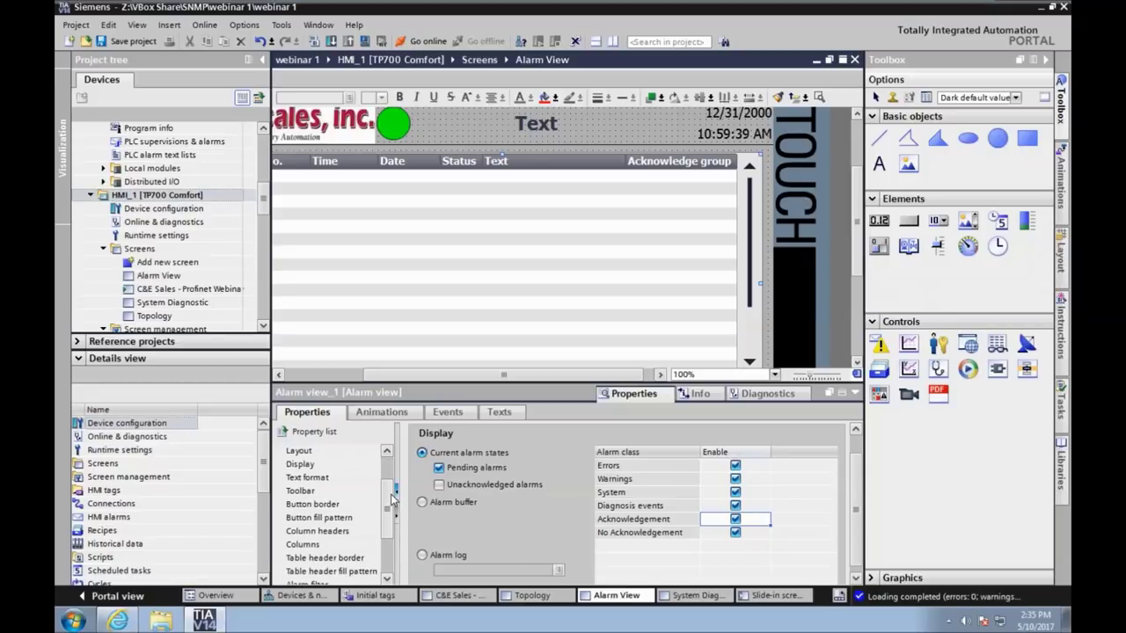
pyautogui.scroll(-2, 394, 498)
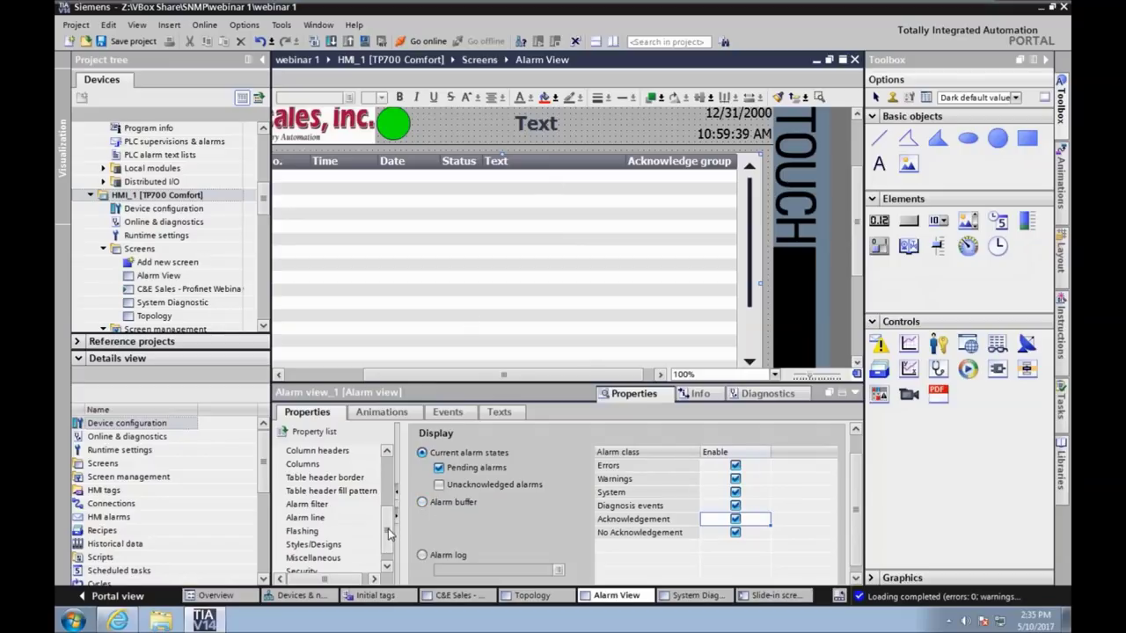
pyautogui.click(301, 463)
pyautogui.click(429, 480)
pyautogui.click(429, 495)
pyautogui.click(428, 519)
pyautogui.click(428, 531)
pyautogui.click(429, 543)
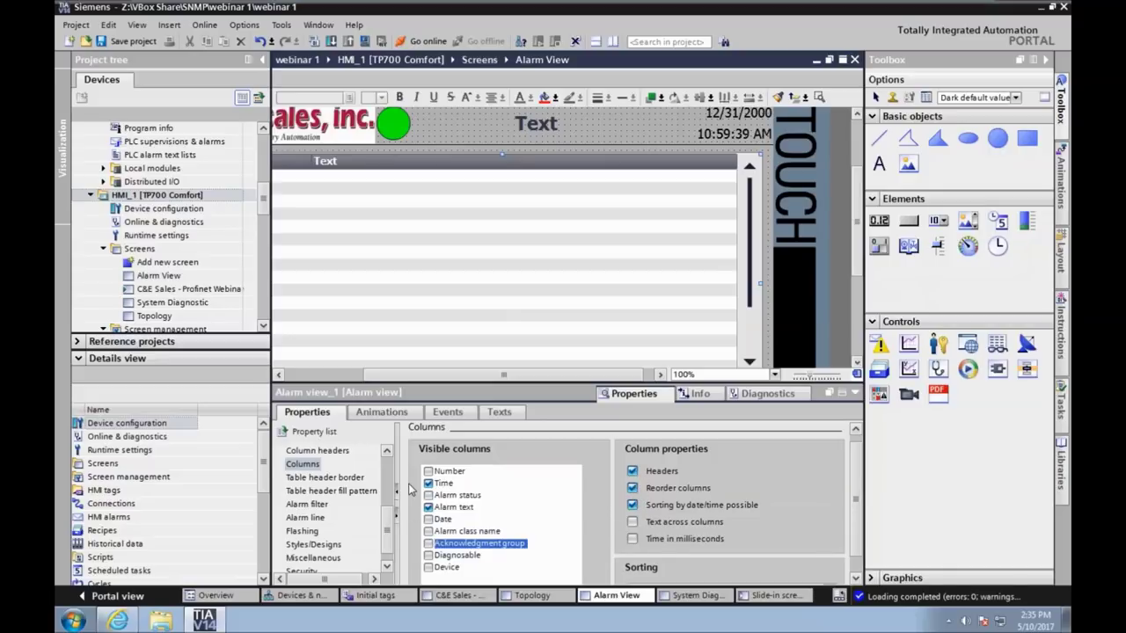
# Step: Remove the Acknowledge and Loop-In-Alarm buttons from the alarm view's toolbar, keeping Info text
pyautogui.scroll(3, 390, 479)
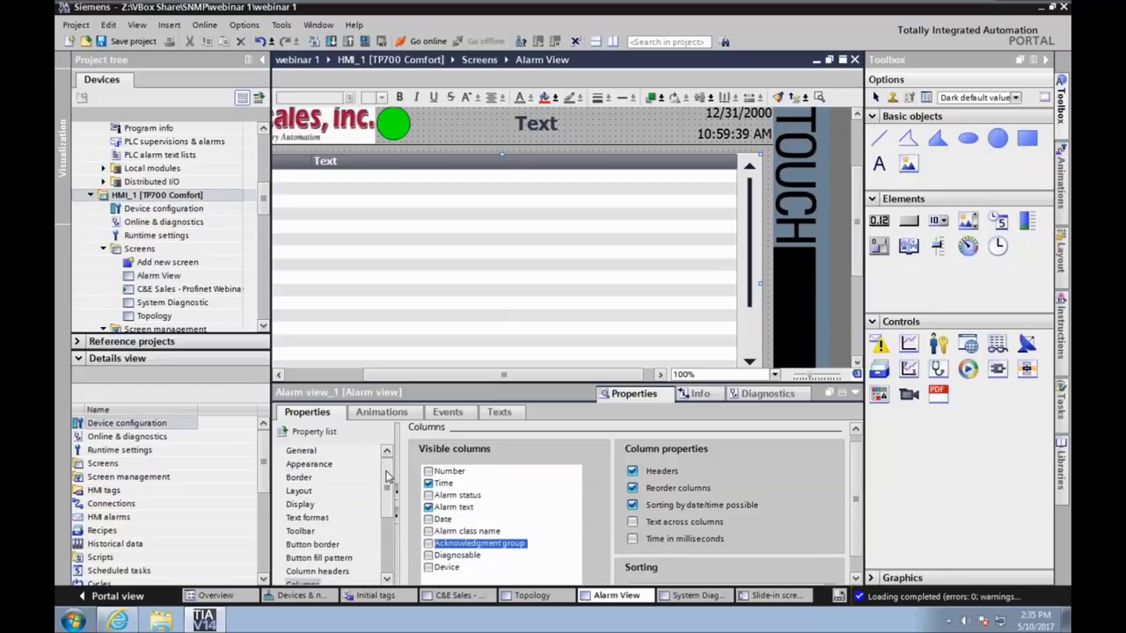
pyautogui.click(329, 545)
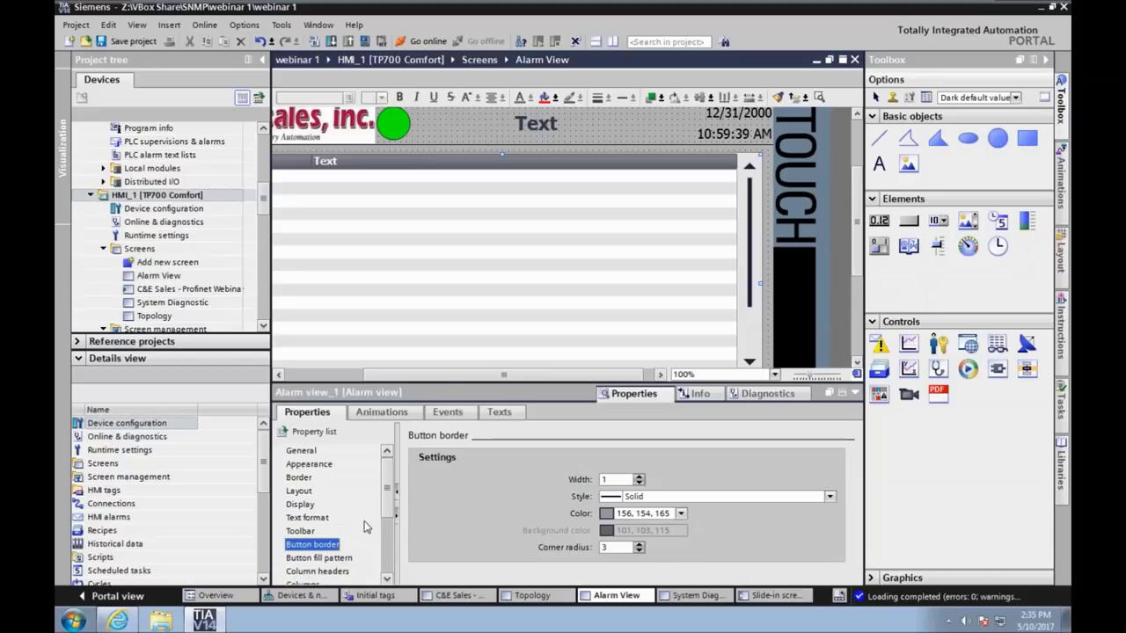
pyautogui.click(366, 529)
pyautogui.click(561, 497)
pyautogui.moveTo(341, 376); pyautogui.dragTo(440, 379)
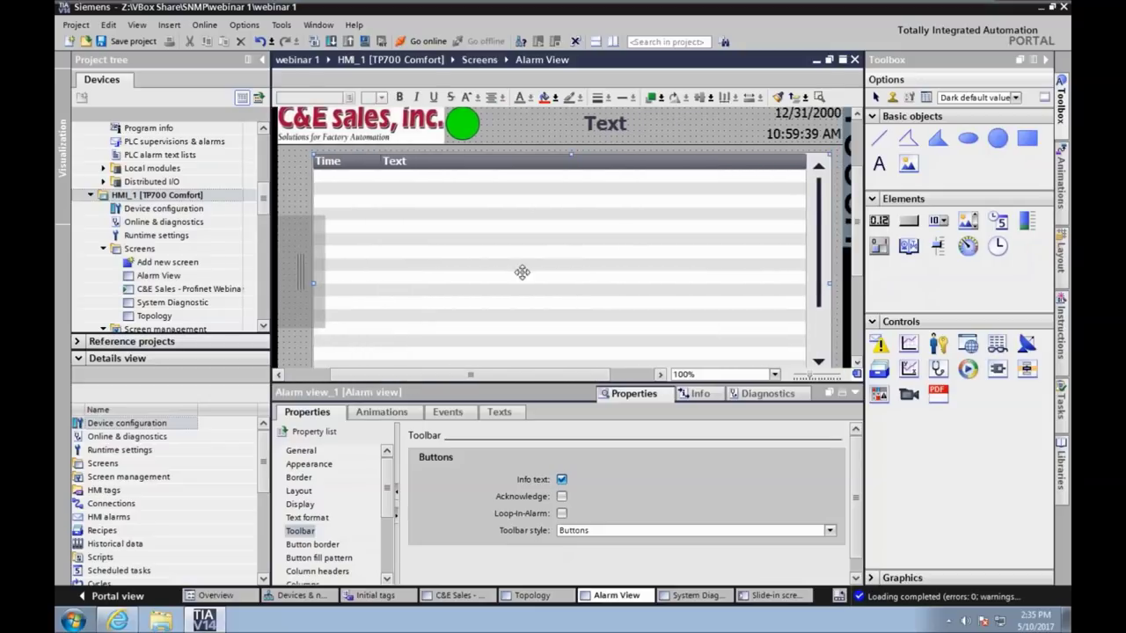
# Step: Place a system diagnostics view on the System Diagnostic screen below the header
pyautogui.click(692, 597)
pyautogui.hscroll(3, 534, 376)
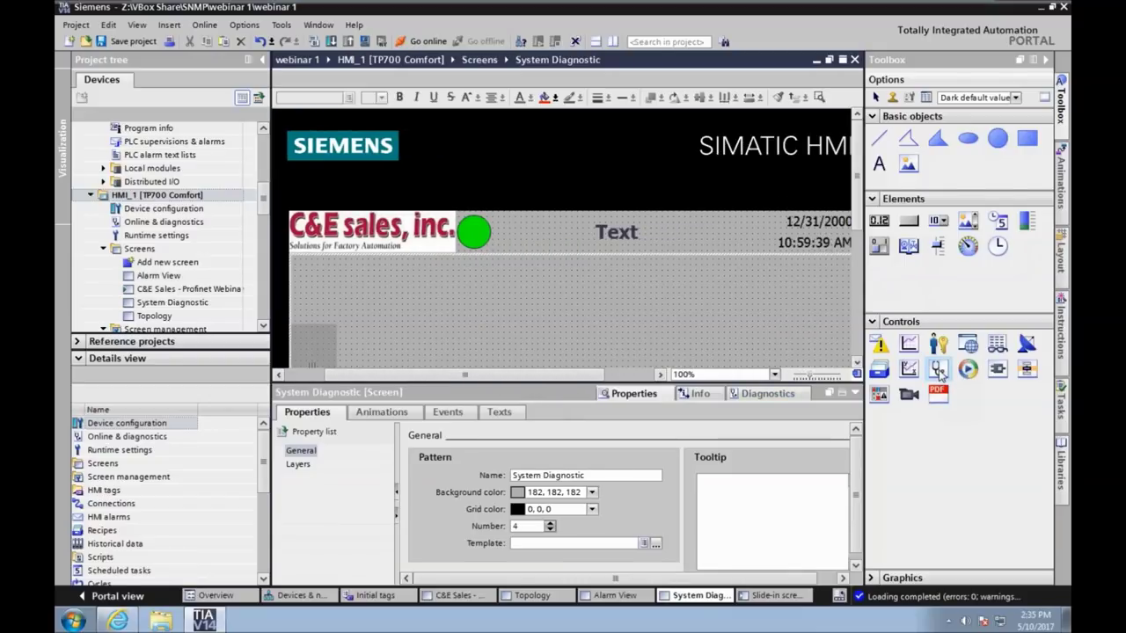
pyautogui.moveTo(939, 371); pyautogui.dragTo(531, 237)
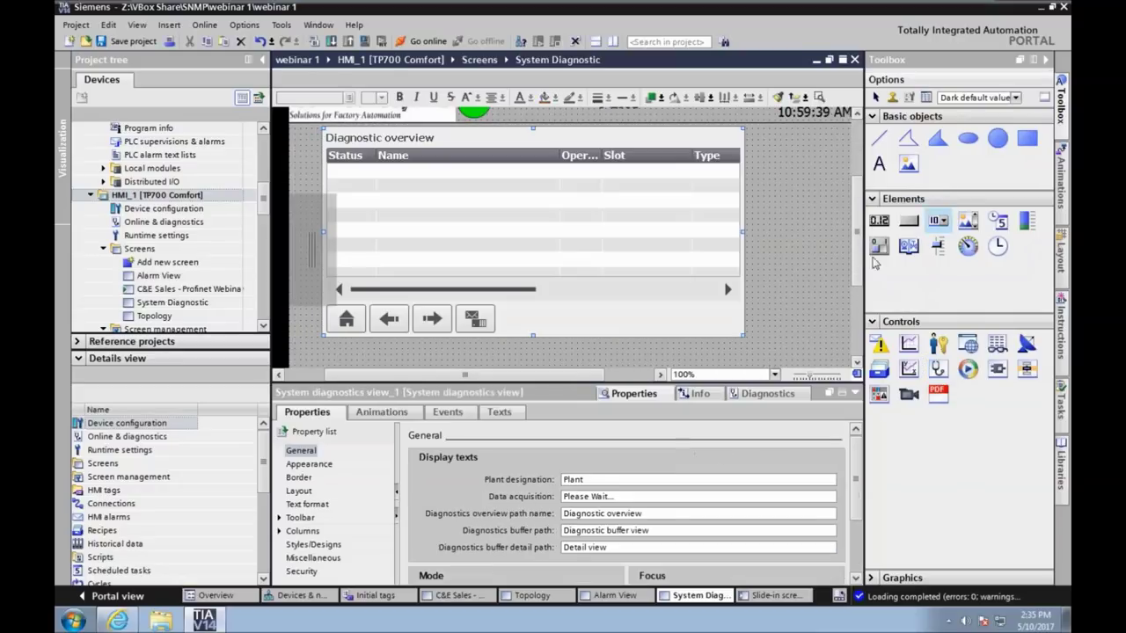
# Step: Enlarge the system diagnostics view until it nearly reaches the right and lower edges of the HMI screen
pyautogui.scroll(-3, 860, 258)
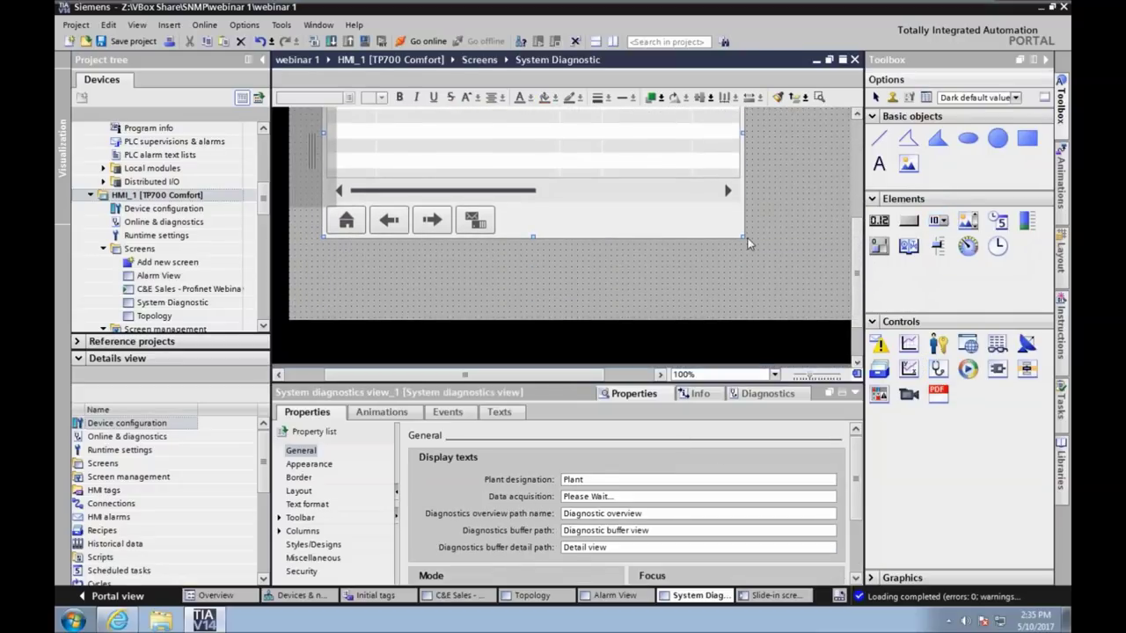
pyautogui.moveTo(755, 242); pyautogui.dragTo(822, 282)
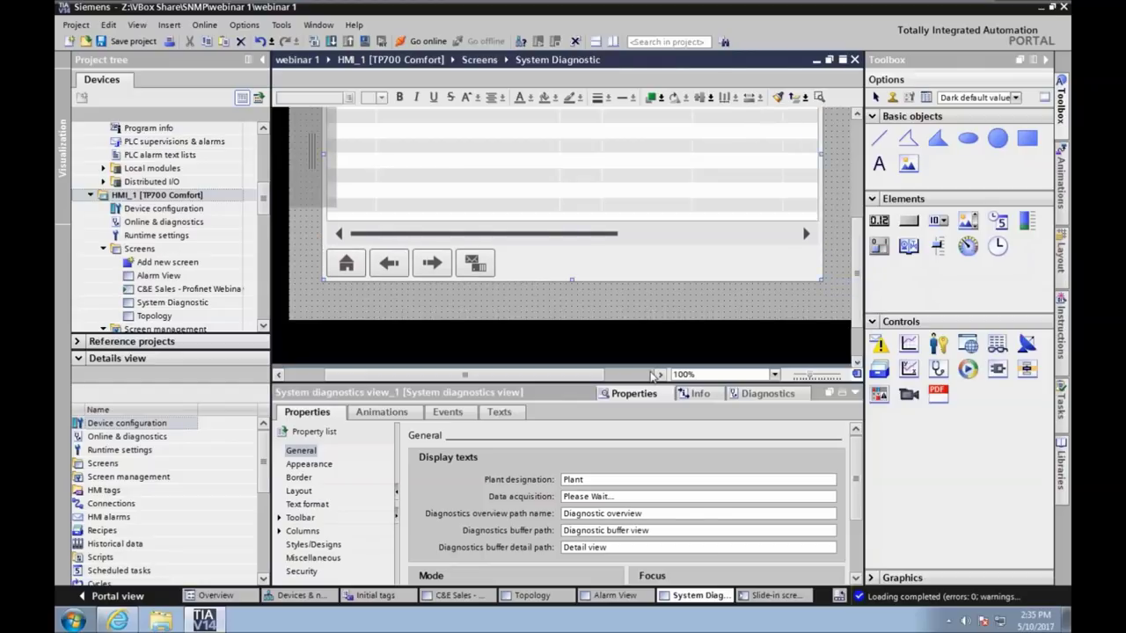
pyautogui.click(649, 376)
pyautogui.moveTo(718, 280); pyautogui.dragTo(744, 285)
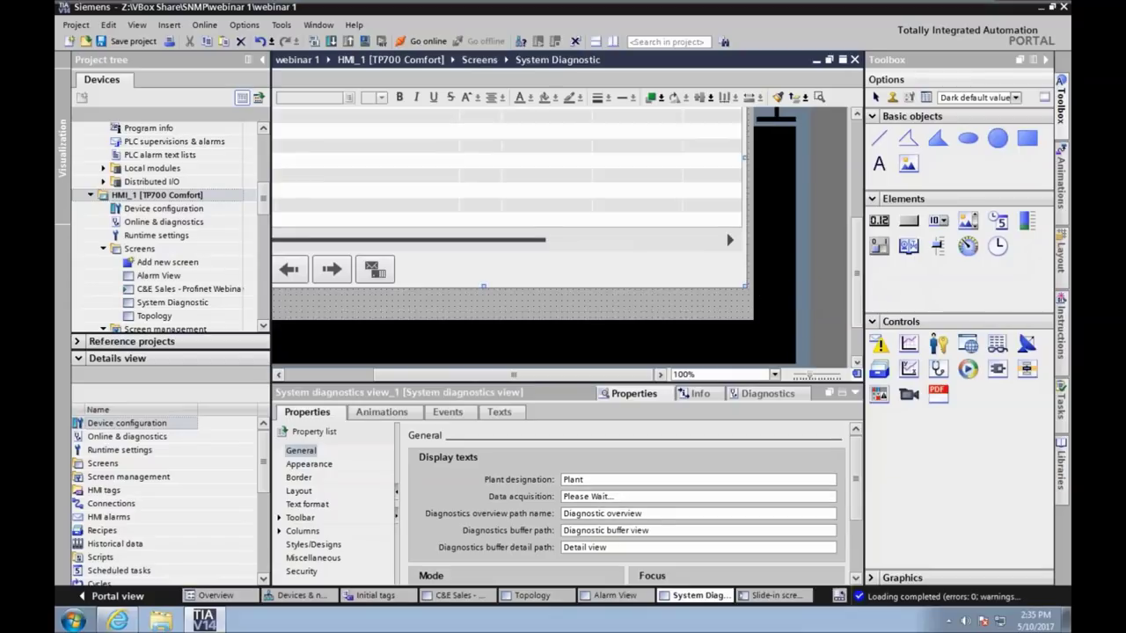
pyautogui.click(350, 376)
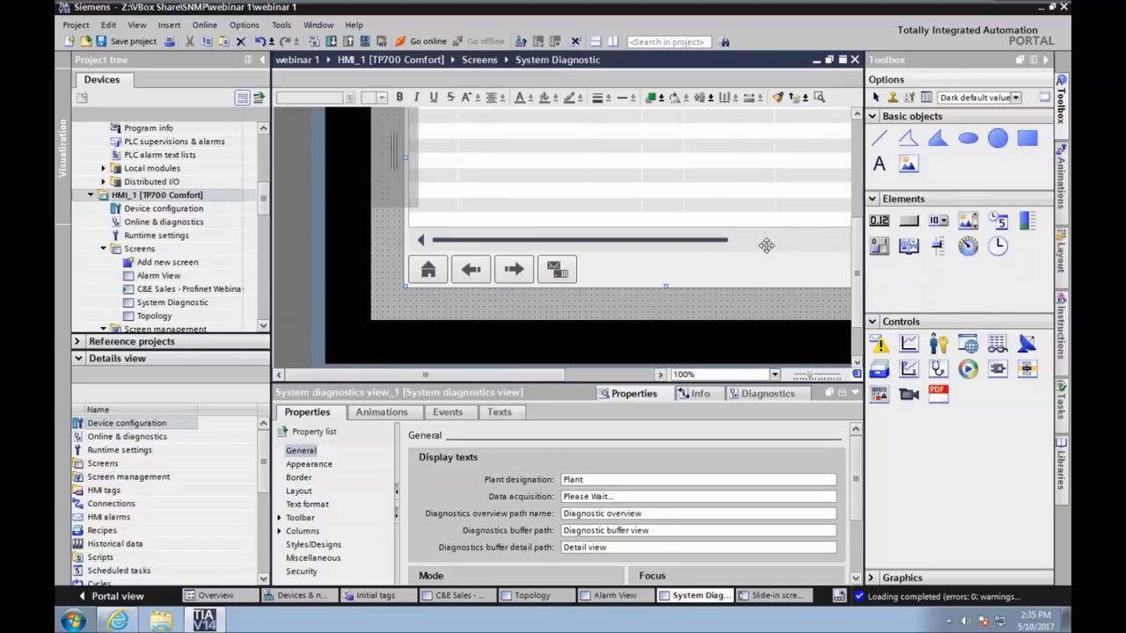
pyautogui.click(857, 227)
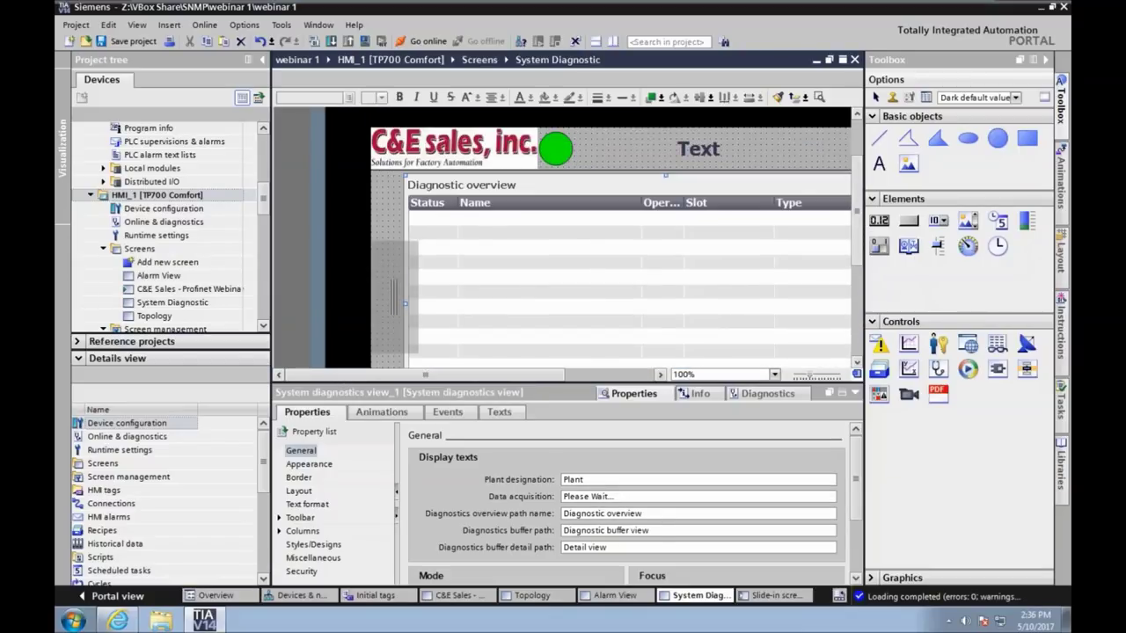
# Step: Start the runtime simulation of HMI_1 and open the Alarm View screen from the slide-in navigation
pyautogui.click(102, 198)
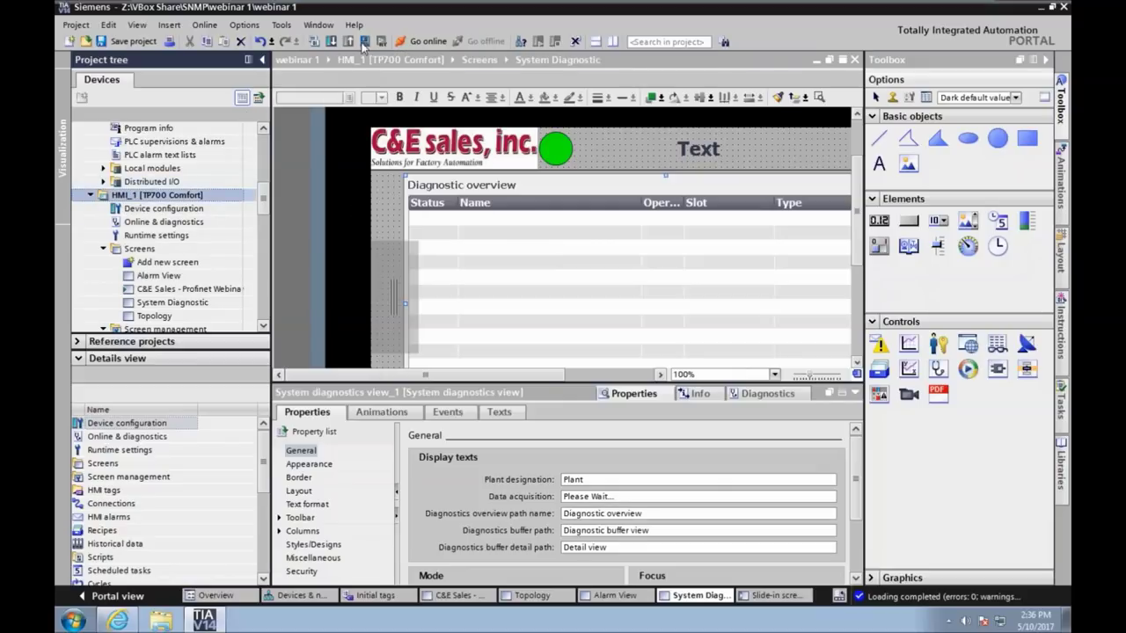
pyautogui.click(366, 43)
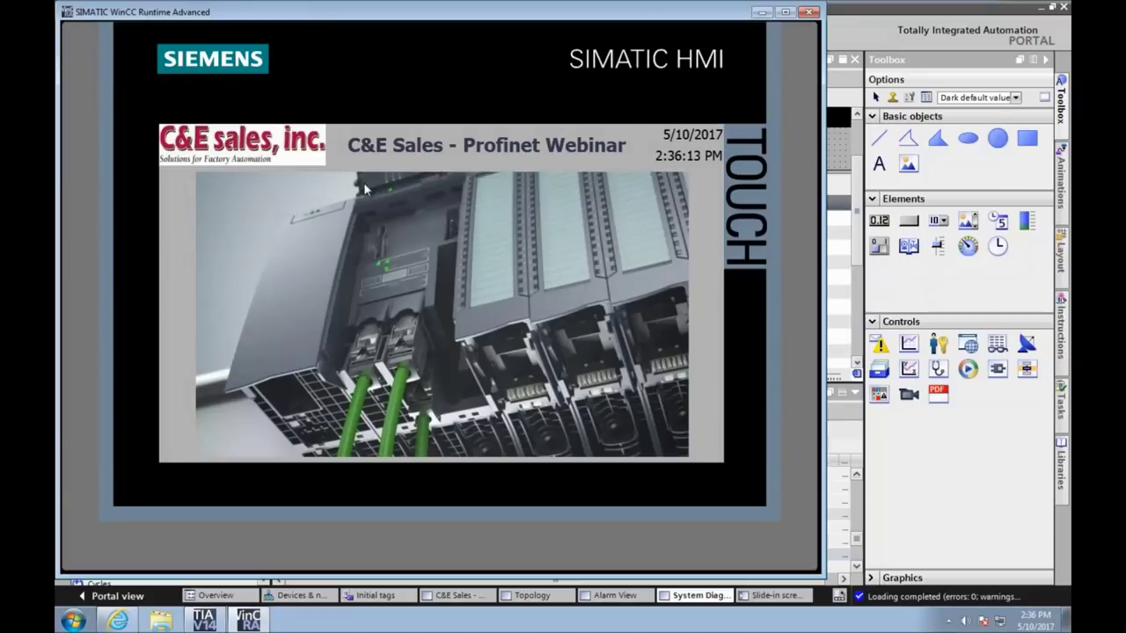
pyautogui.click(172, 278)
pyautogui.click(239, 291)
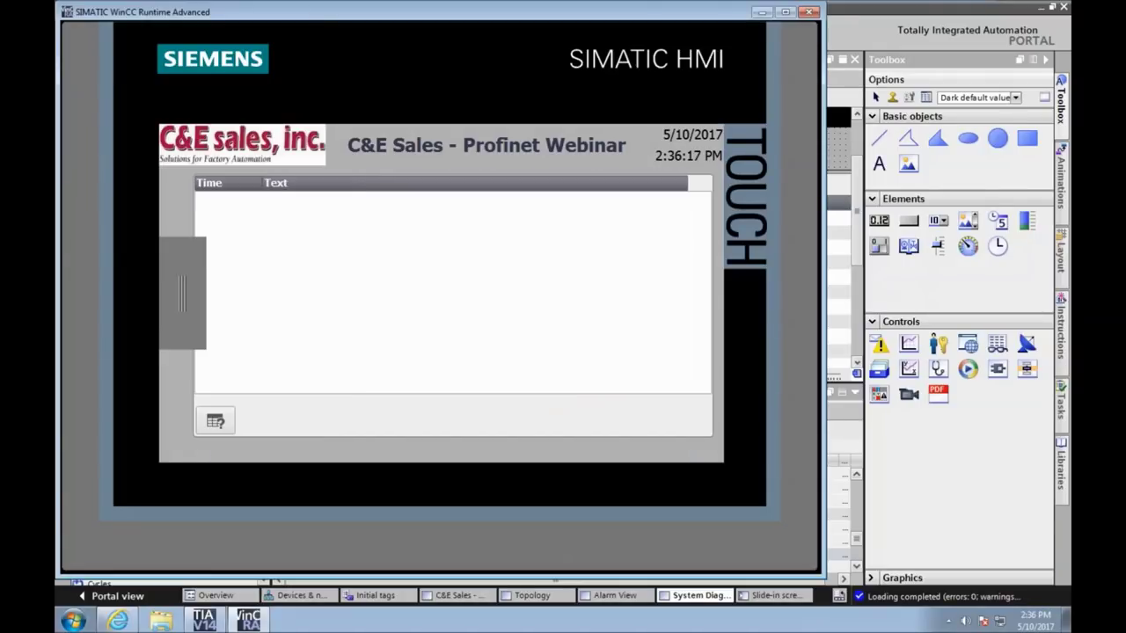
# Step: Open the System Diagnostic screen in the runtime and dismiss the active system events window and the PowerTags notice
pyautogui.click(173, 288)
pyautogui.click(254, 361)
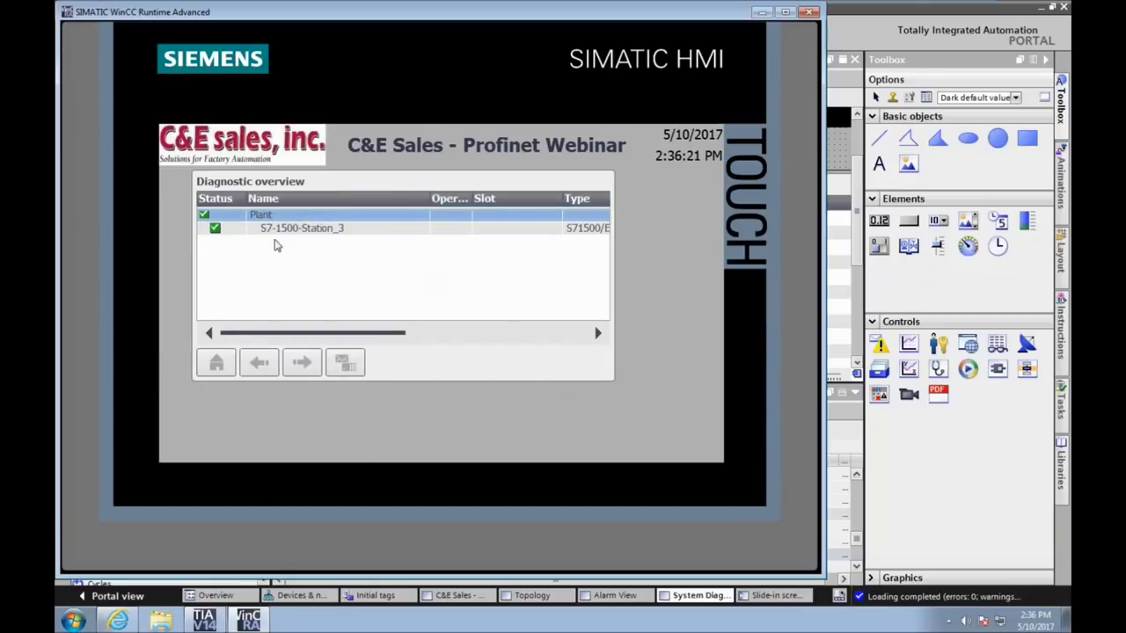
pyautogui.click(178, 309)
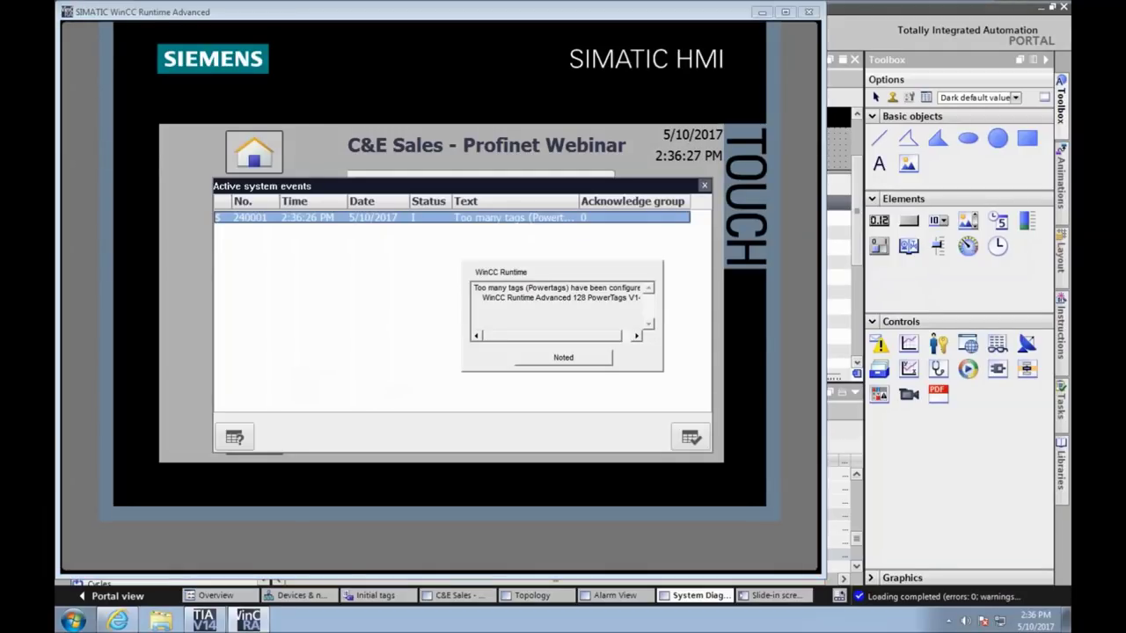
pyautogui.click(704, 185)
pyautogui.click(563, 358)
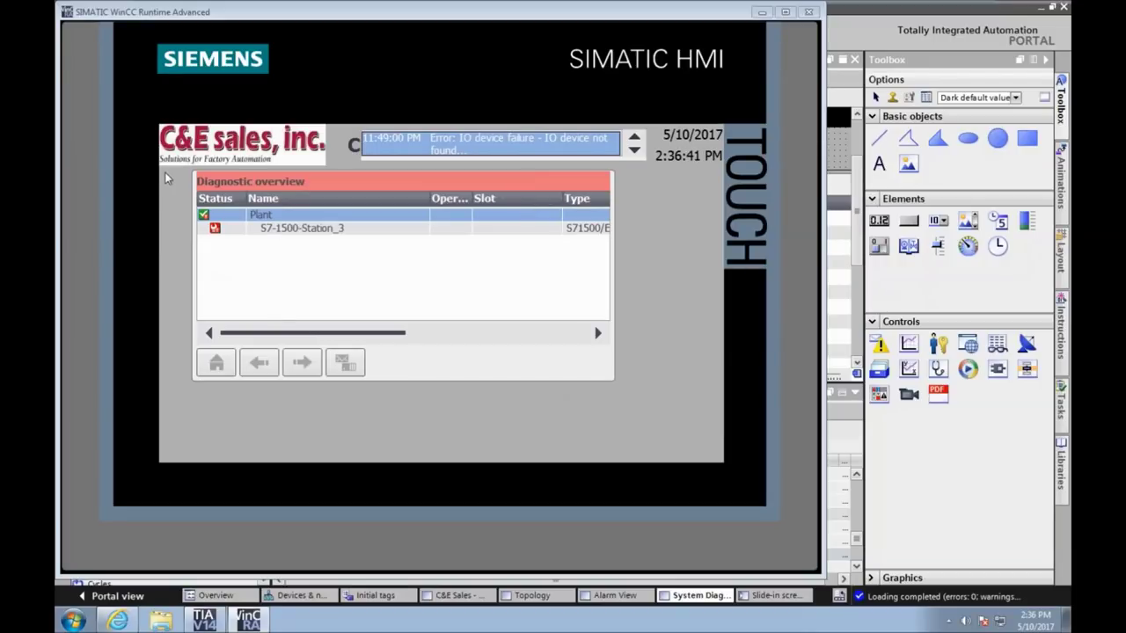
# Step: Open the Alarm View screen through the slide-in navigation and expand an IO device failure alarm to read its full text
pyautogui.click(175, 296)
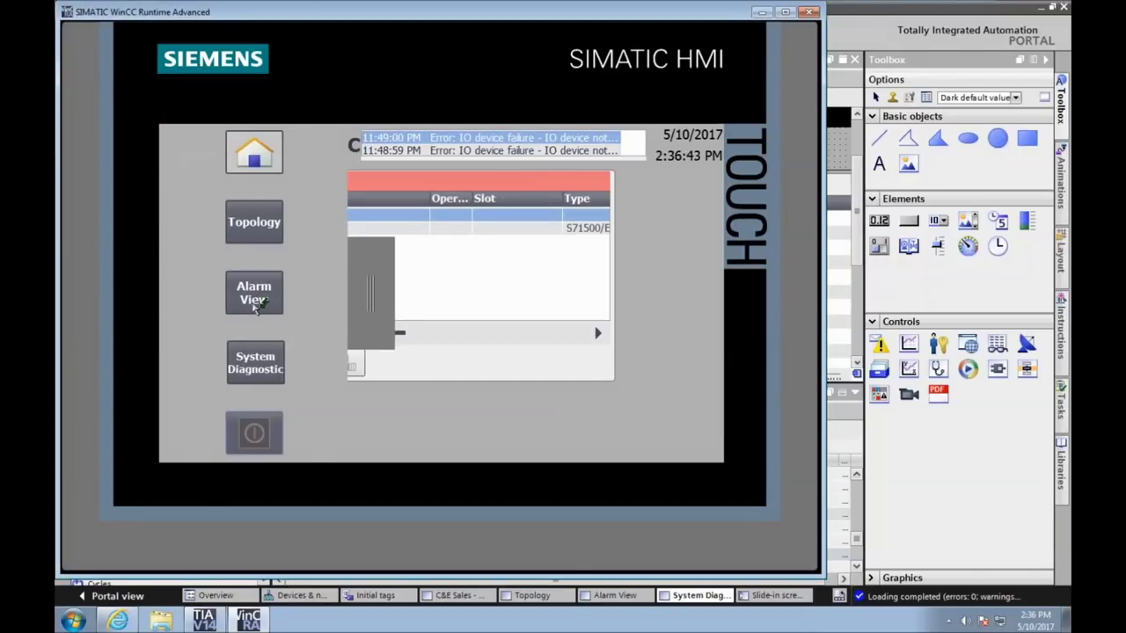
pyautogui.click(255, 299)
pyautogui.click(435, 211)
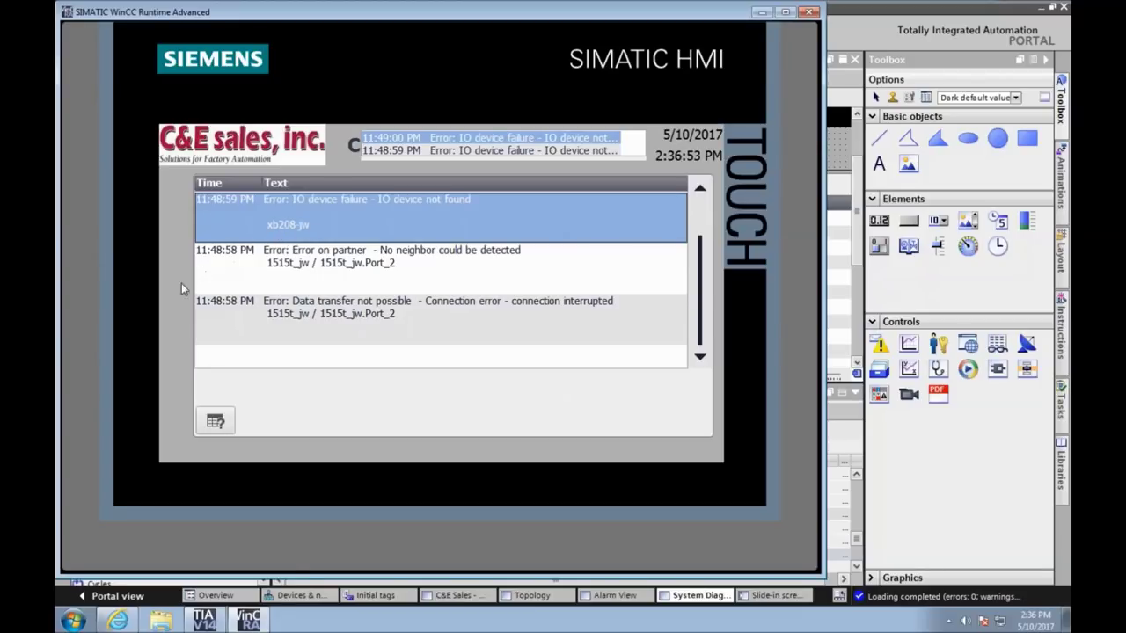
# Step: Open the System Diagnostic screen again and drill down into S7-1500-Station_3 in the diagnostic overview
pyautogui.moveTo(175, 289)
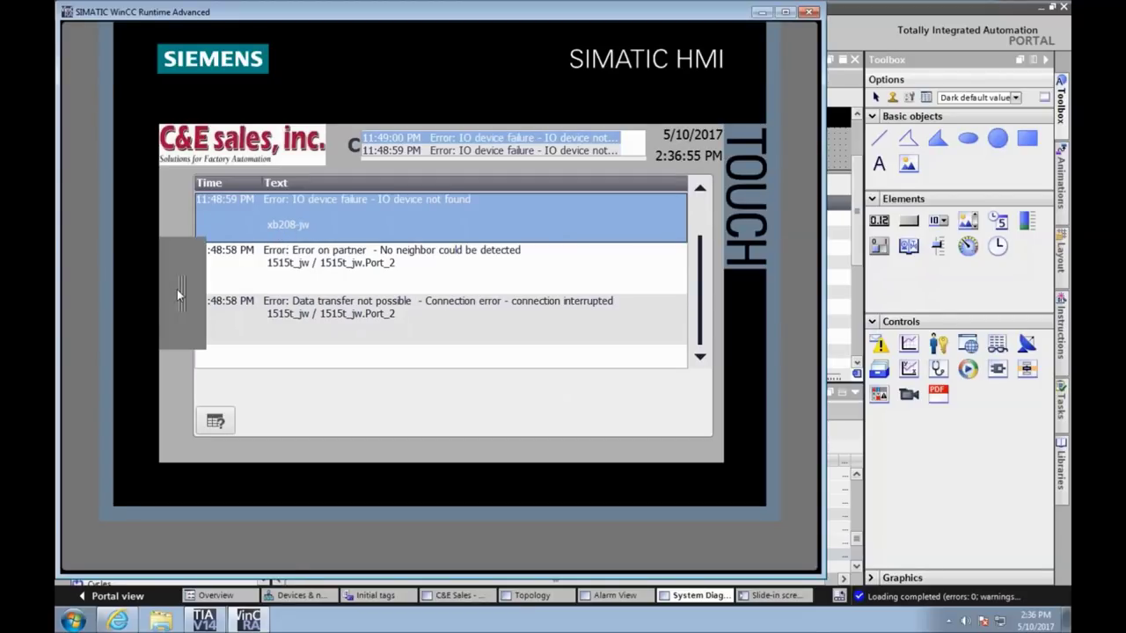
pyautogui.click(178, 292)
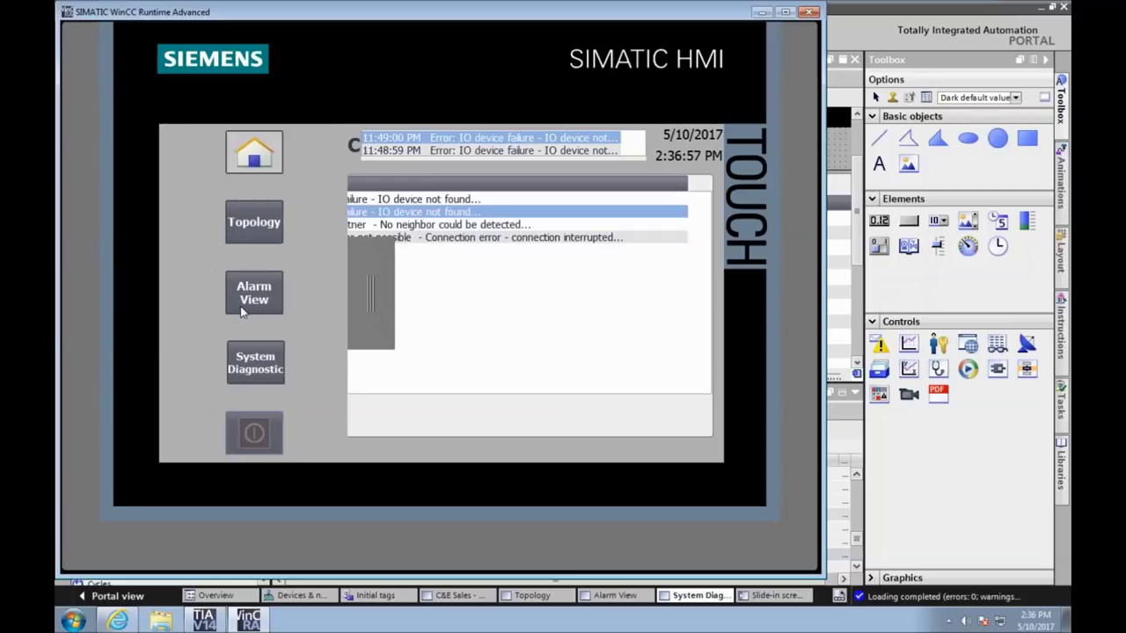
pyautogui.click(254, 361)
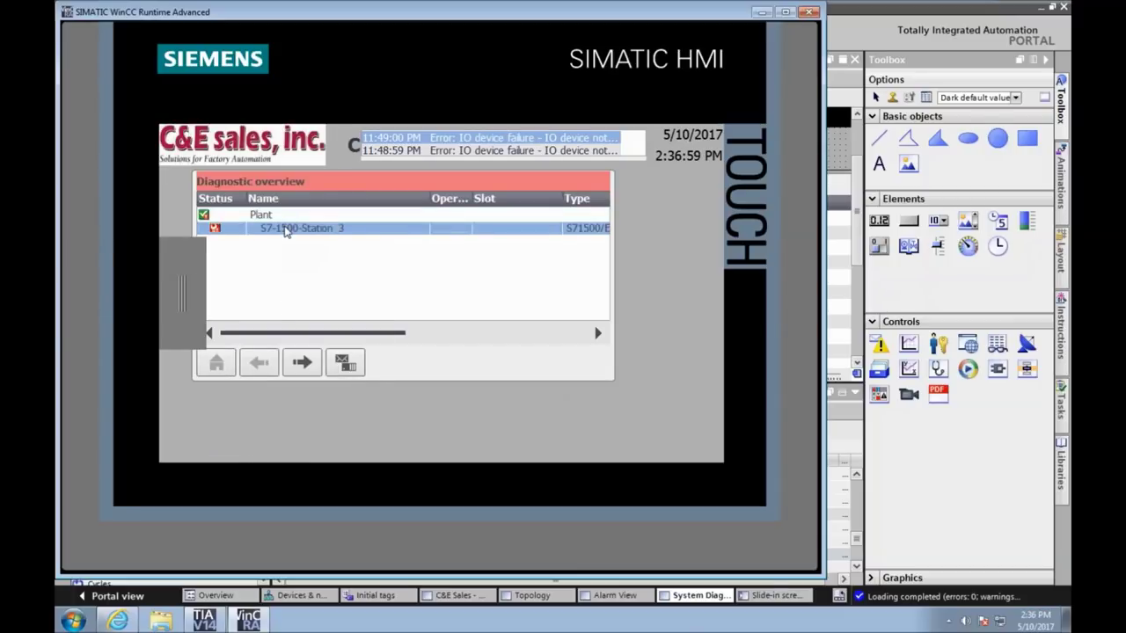
pyautogui.click(302, 362)
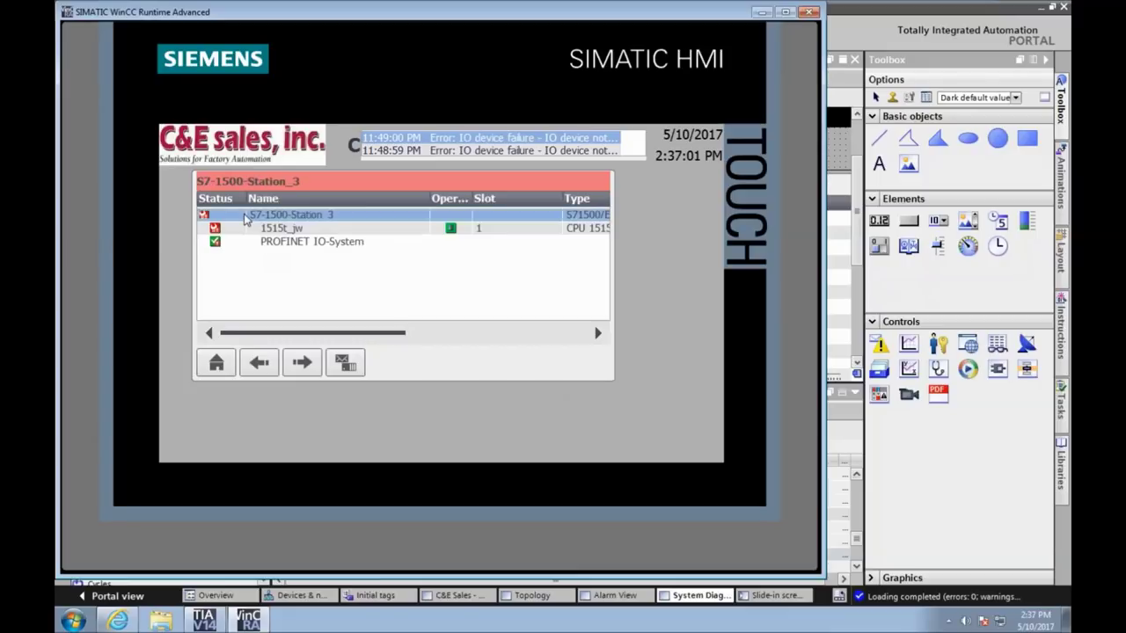
# Step: Examine the PROFINET IO-System down to the et200sp-jw modules and return to the diagnostic overview
pyautogui.click(242, 245)
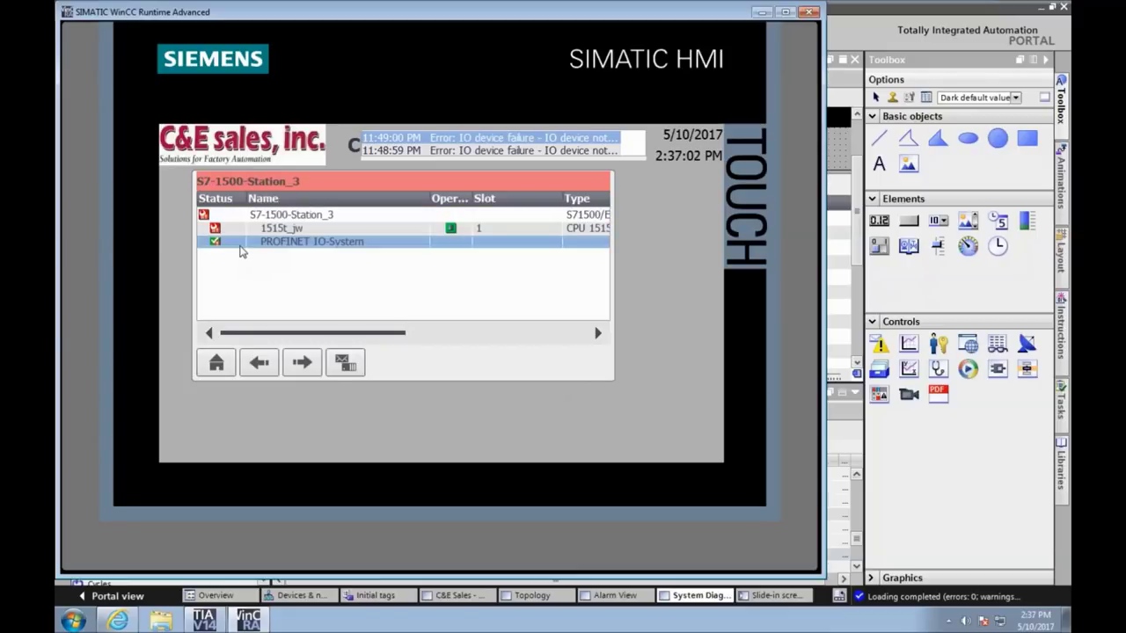
pyautogui.click(310, 367)
pyautogui.click(290, 288)
pyautogui.click(301, 363)
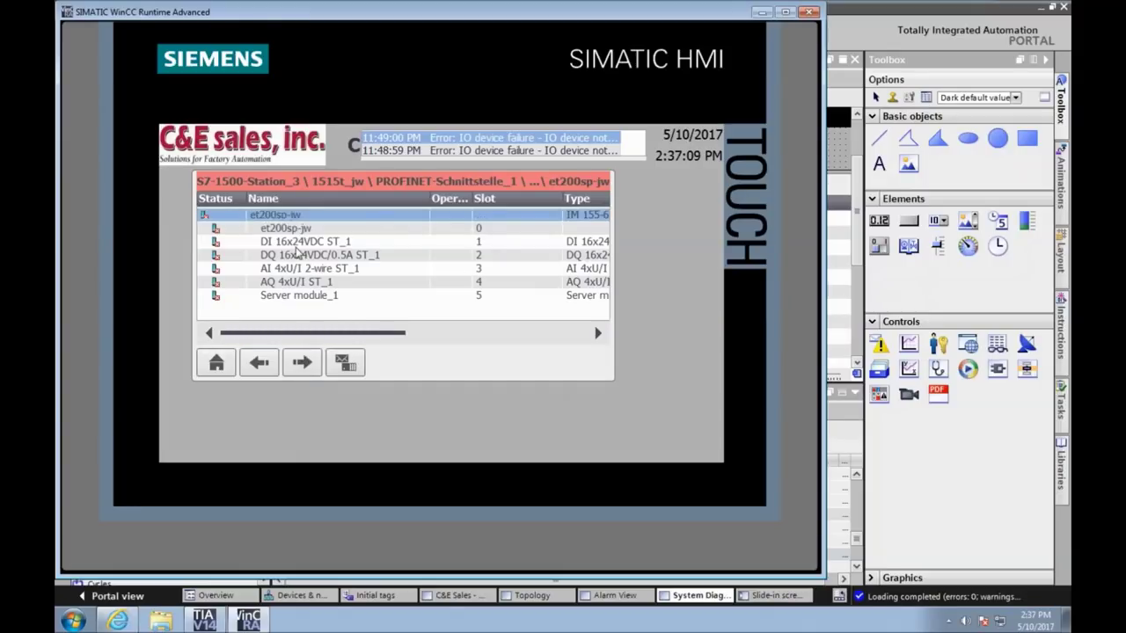
pyautogui.click(222, 366)
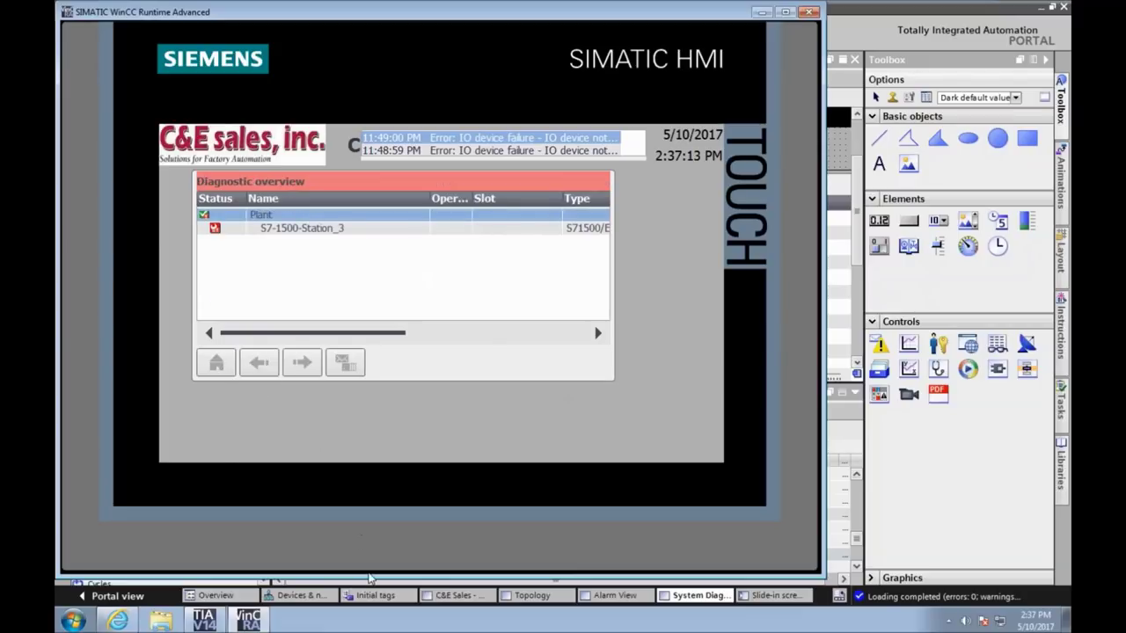
# Step: Switch to Internet Explorer and load the PLC's web server at 172.16.15.20
pyautogui.click(119, 621)
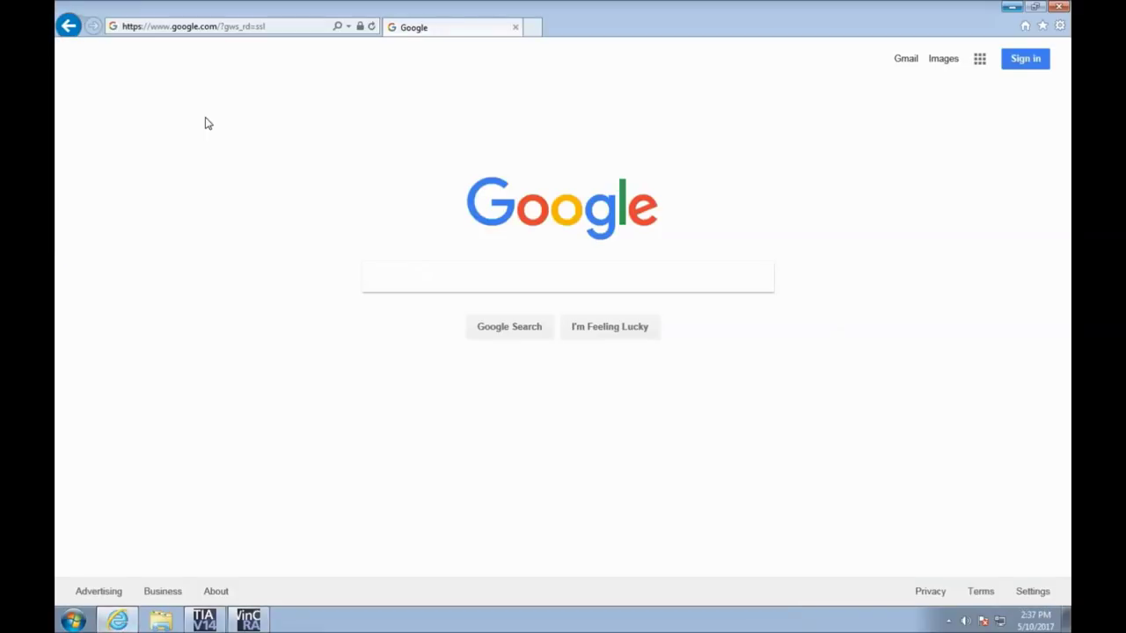
pyautogui.click(285, 29)
pyautogui.write('172')
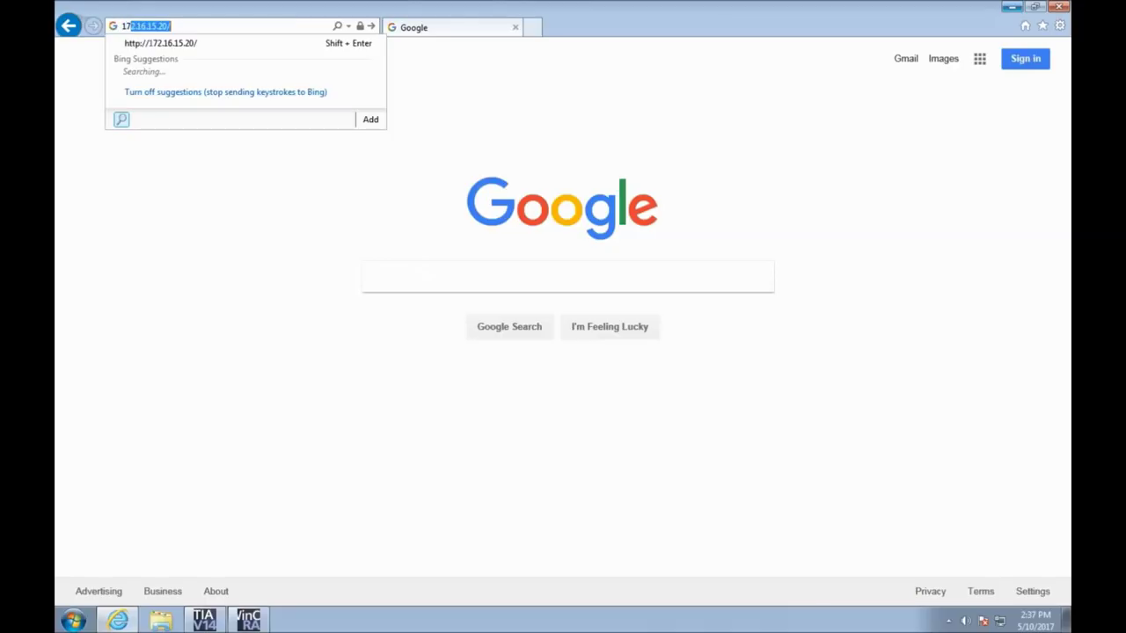
pyautogui.write('.16.15.20')
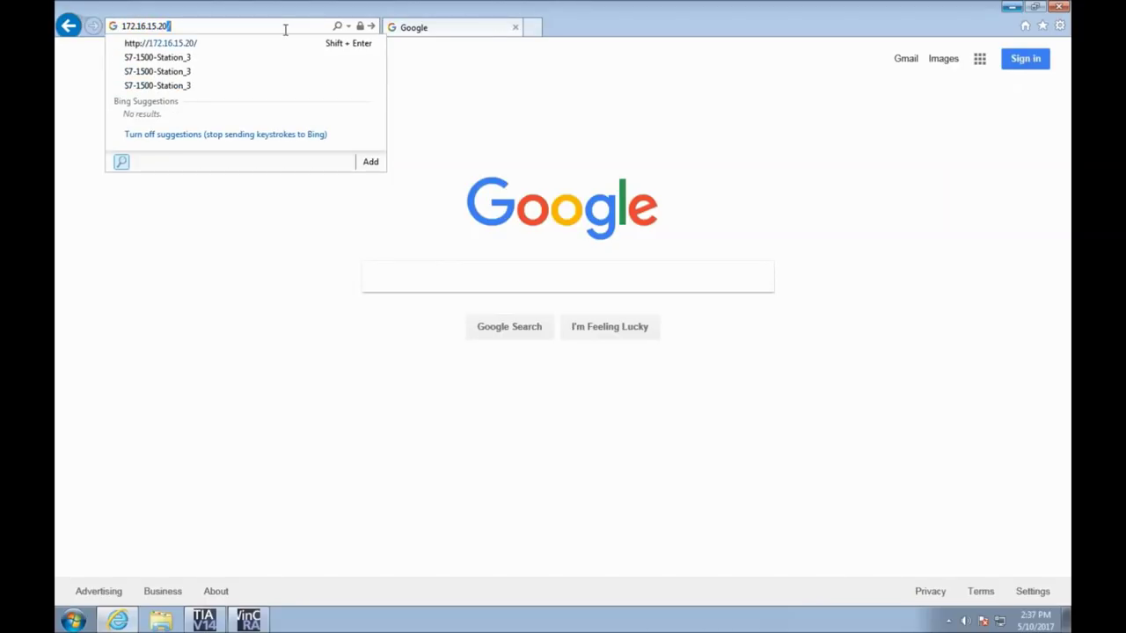
pyautogui.press('Return')
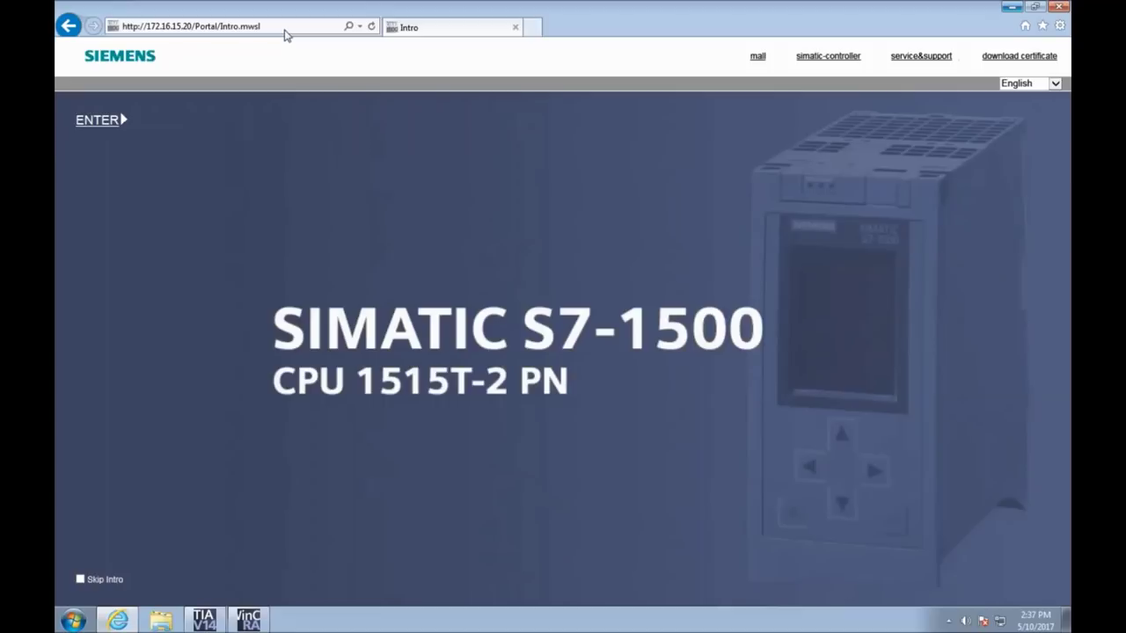
# Step: Log in to the PLC web server with the user name and password, continuing past the certificate warning to the start page
pyautogui.click(123, 120)
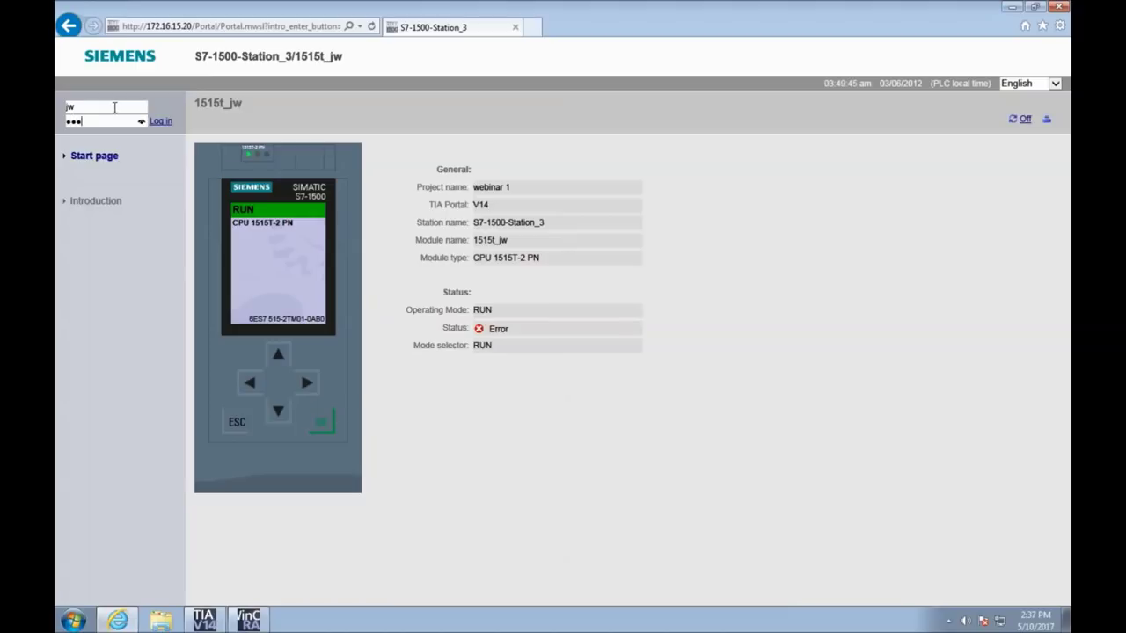
pyautogui.click(160, 120)
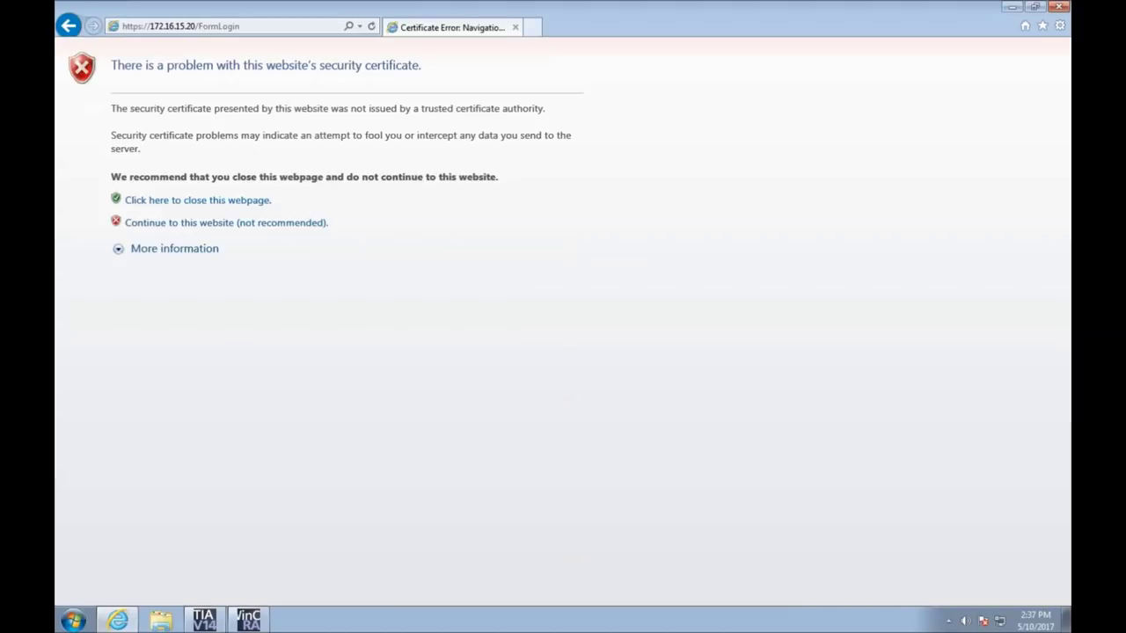
pyautogui.click(176, 223)
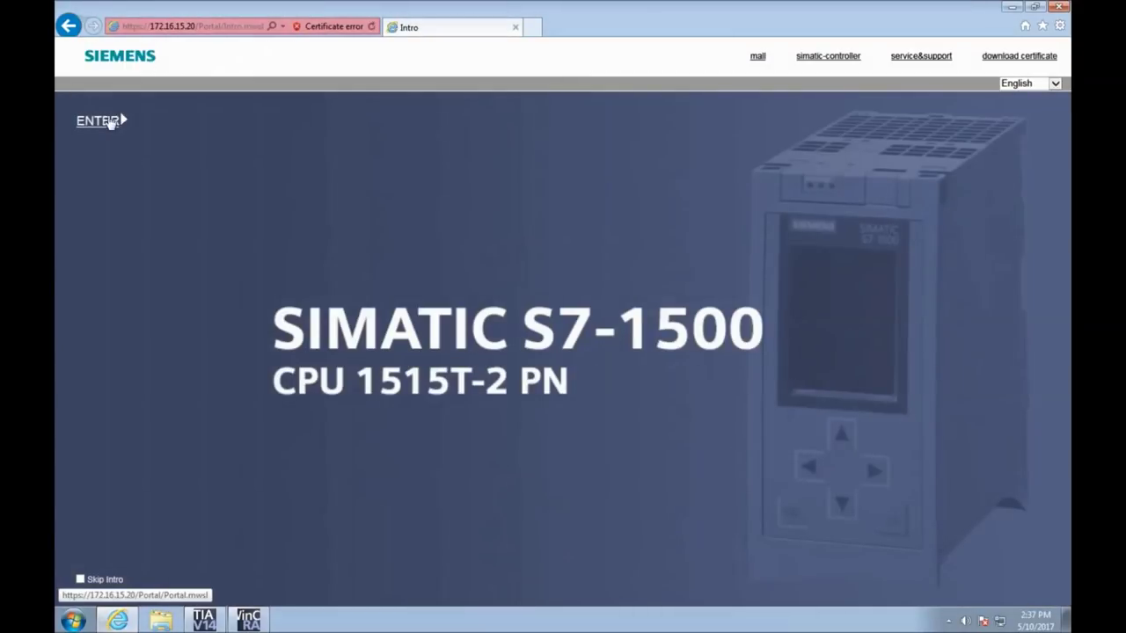
pyautogui.click(93, 118)
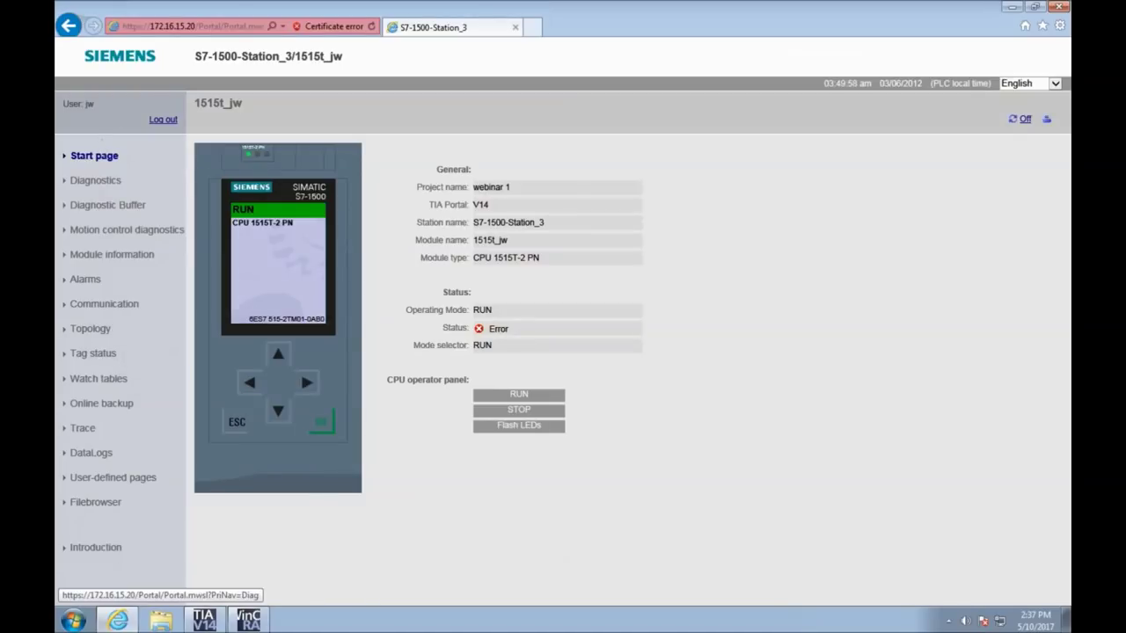
# Step: Check the web server's graphic topology view and the module information details of et200sp-jw in the PROFINET IO-System
pyautogui.click(91, 330)
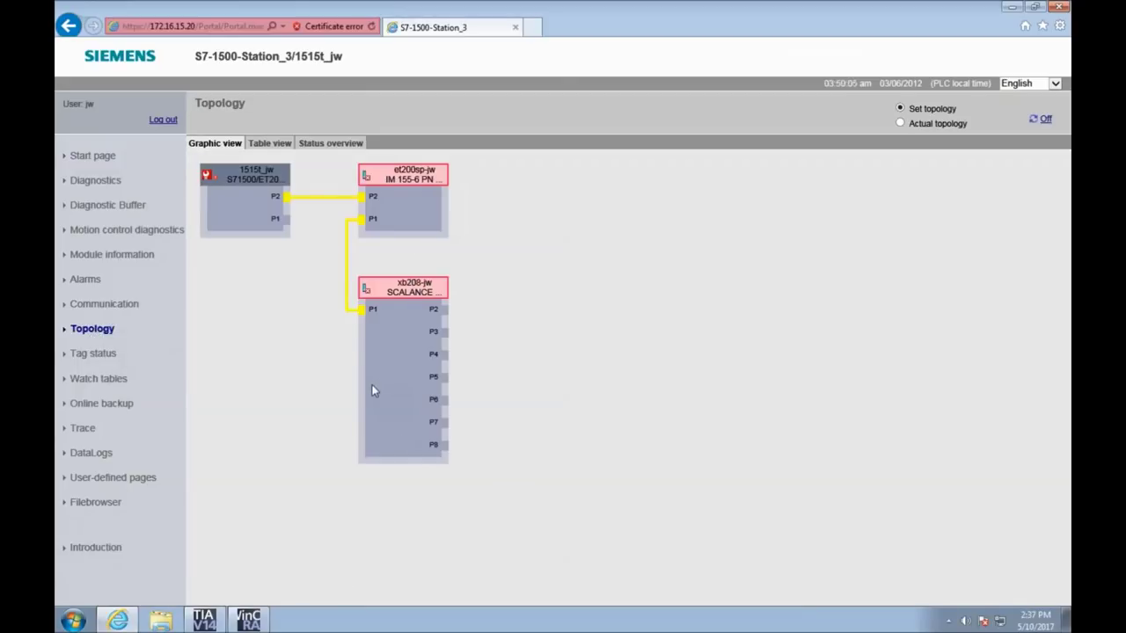
pyautogui.moveTo(400, 217)
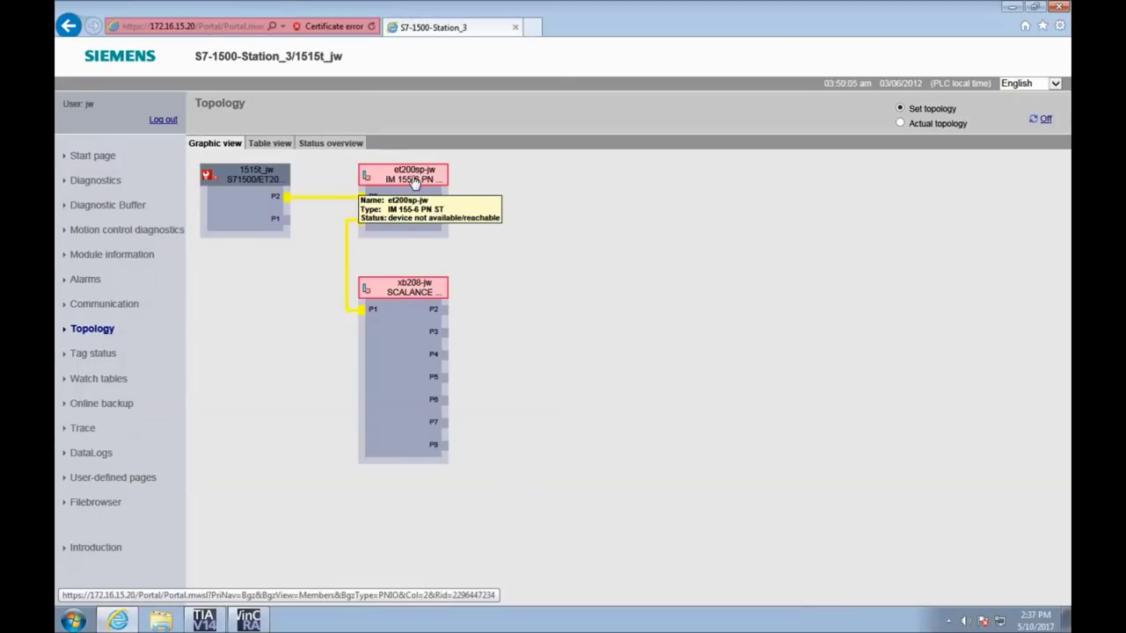
pyautogui.click(114, 254)
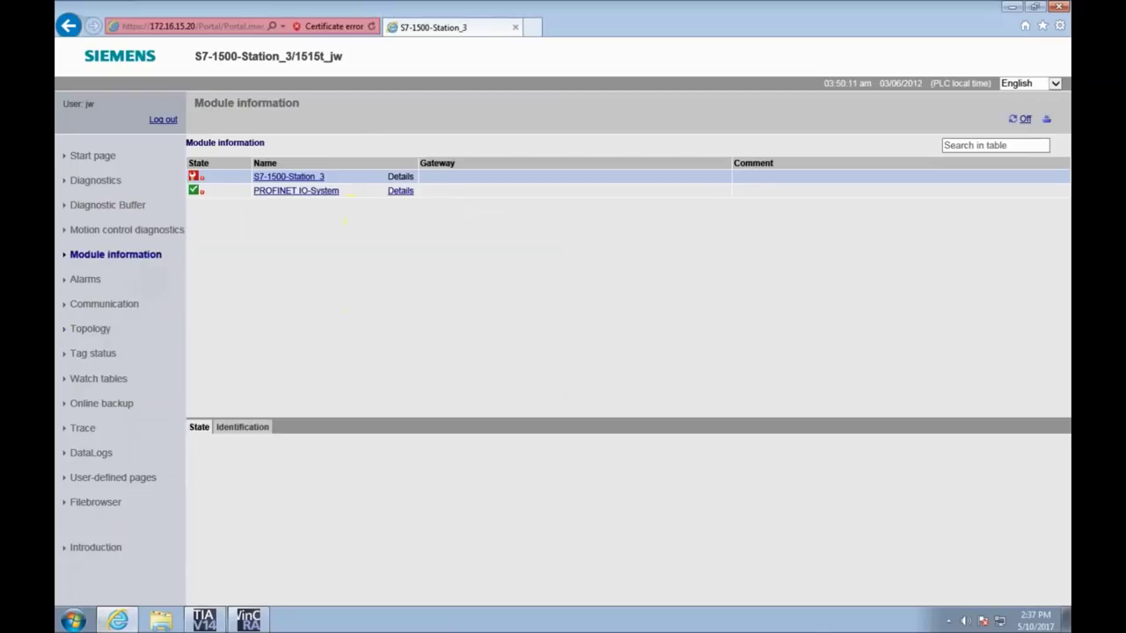
pyautogui.click(311, 193)
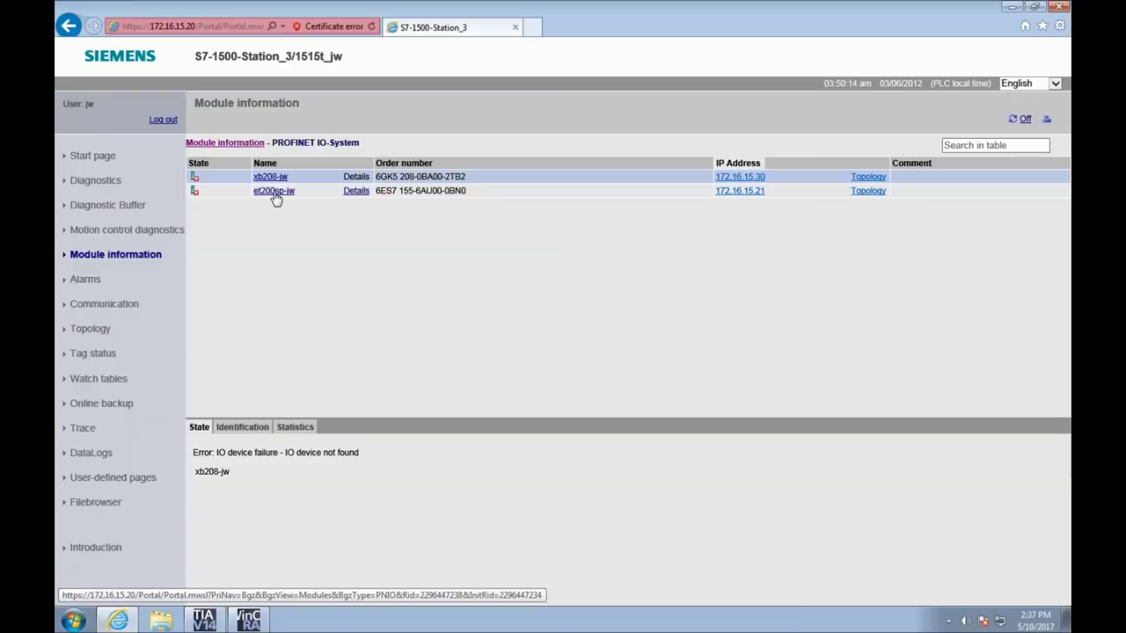
pyautogui.click(347, 191)
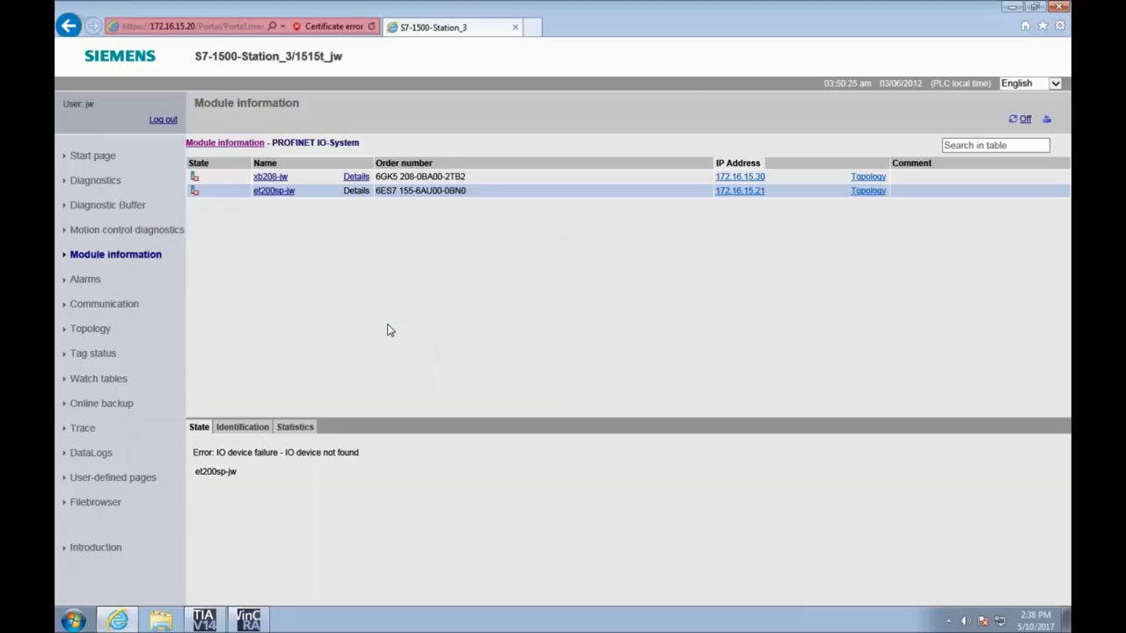
# Step: Switch to WinCC Runtime and view the Topology and Alarm View screens through the slide-in navigation
pyautogui.click(261, 617)
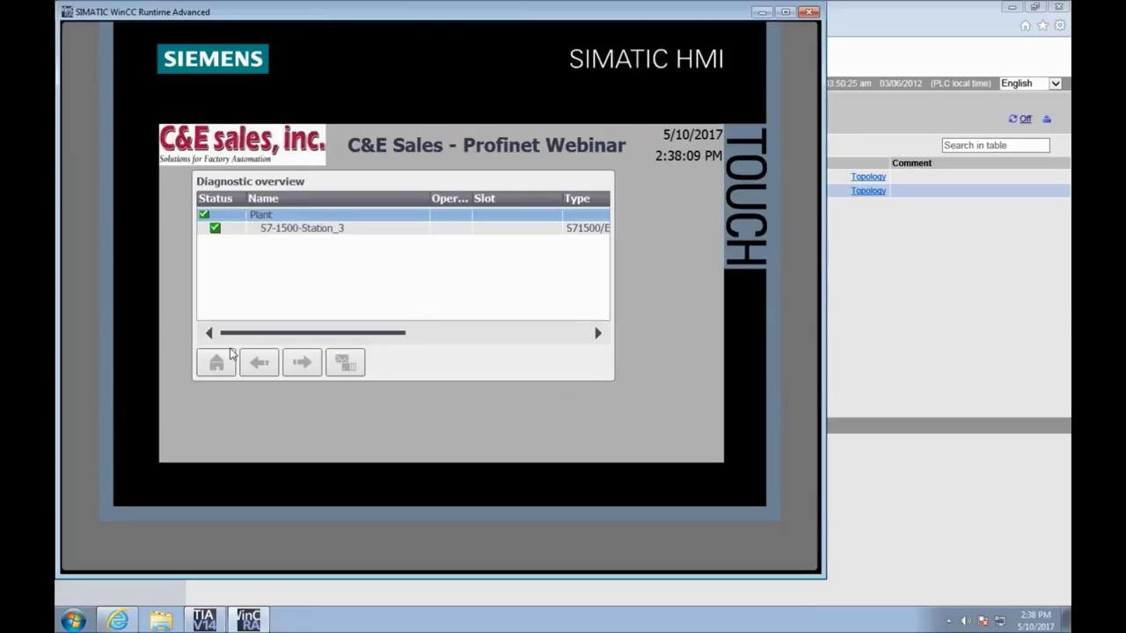
pyautogui.click(182, 310)
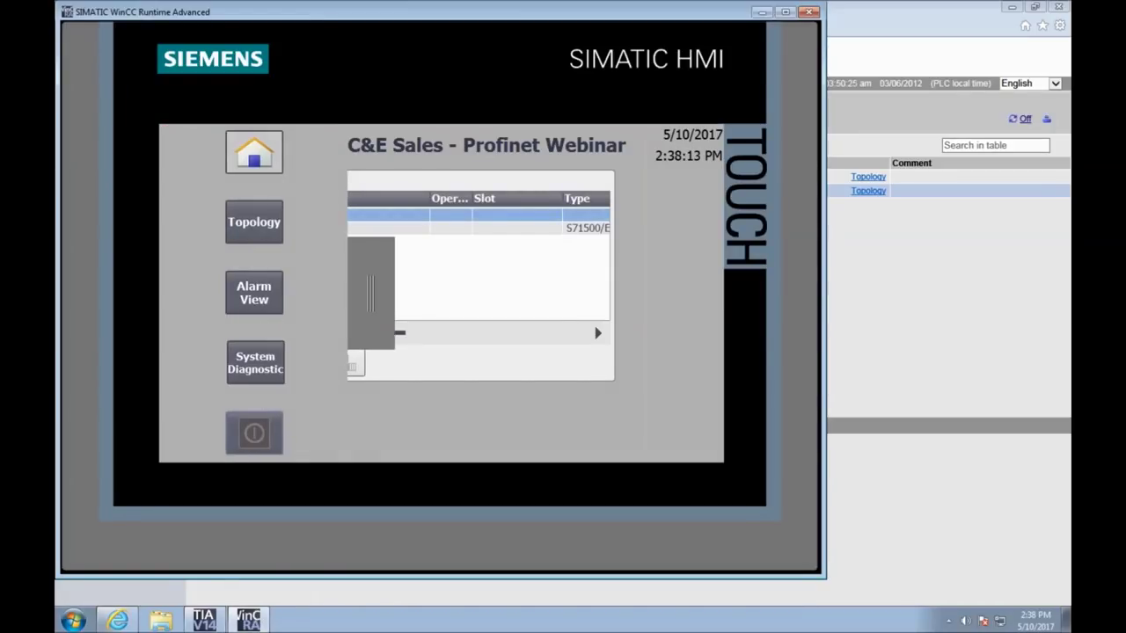
pyautogui.click(255, 223)
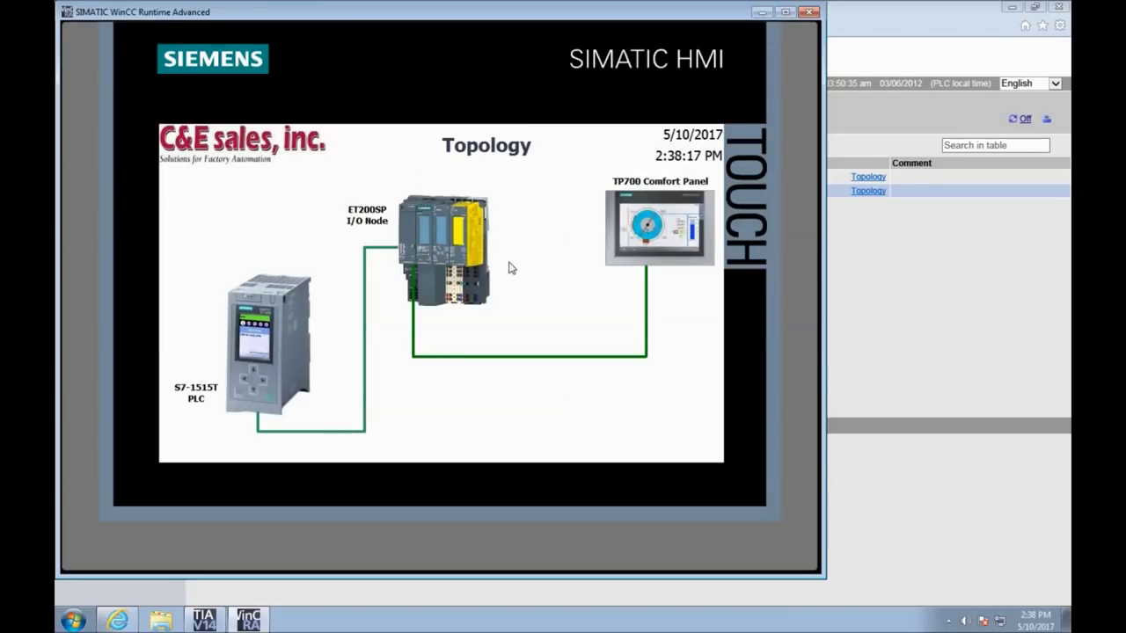
pyautogui.click(185, 296)
pyautogui.click(255, 300)
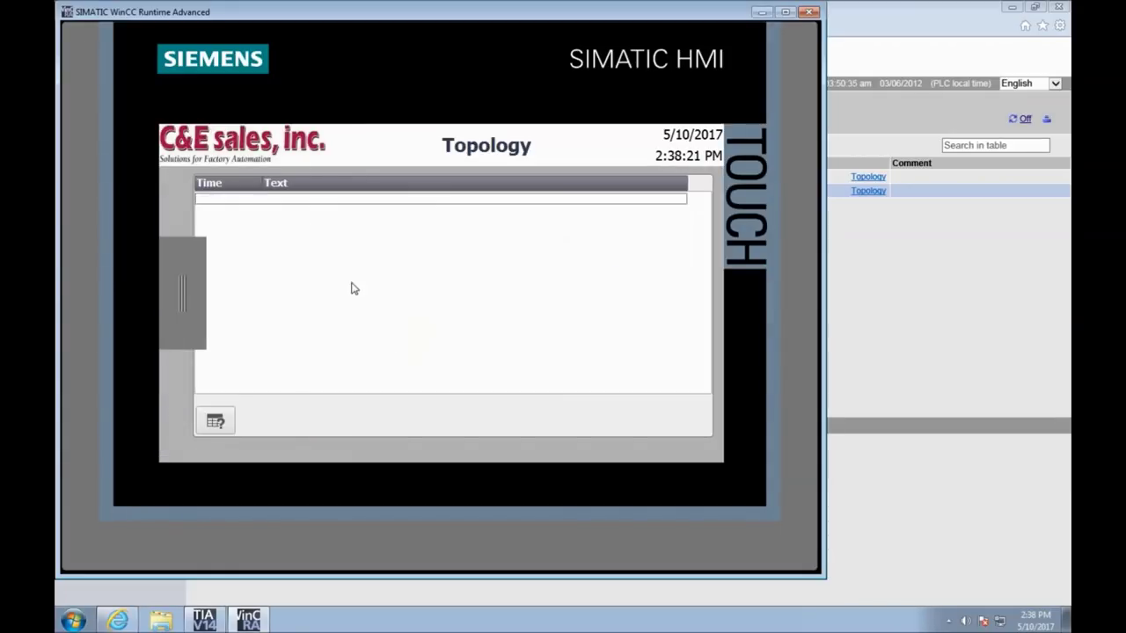
# Step: Bring the WinCC Runtime window forward and inspect the et200sp-jw alarm entries in the alarm view
pyautogui.click(936, 449)
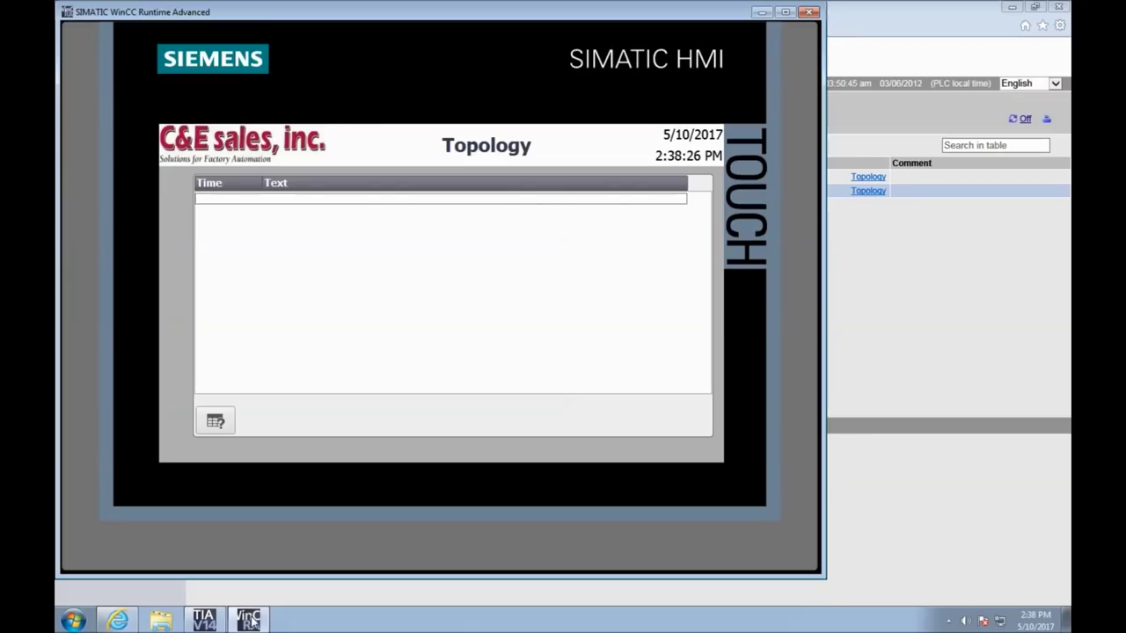
pyautogui.click(249, 621)
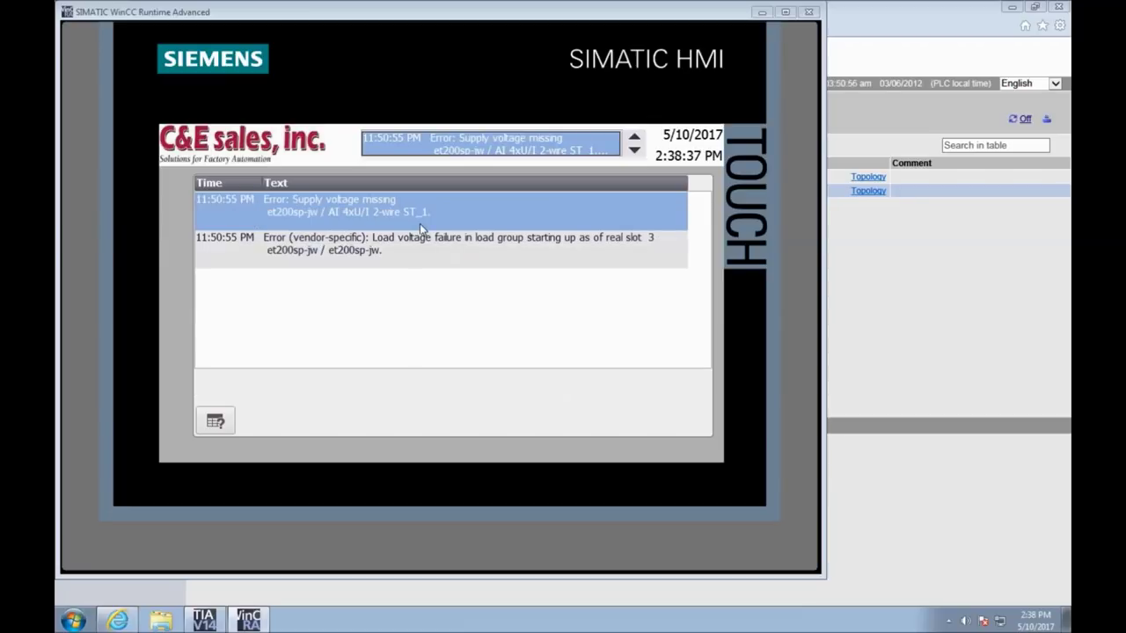
pyautogui.click(391, 262)
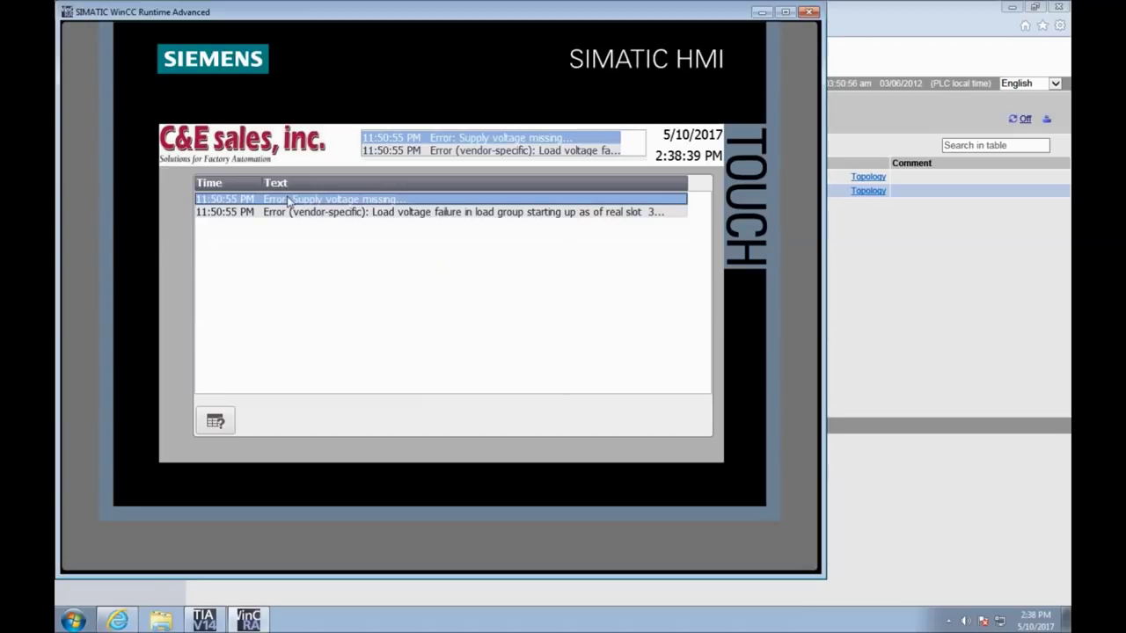
# Step: Read the full text of the two et200sp-jw alarm entries and open the System Diagnostic screen
pyautogui.click(335, 263)
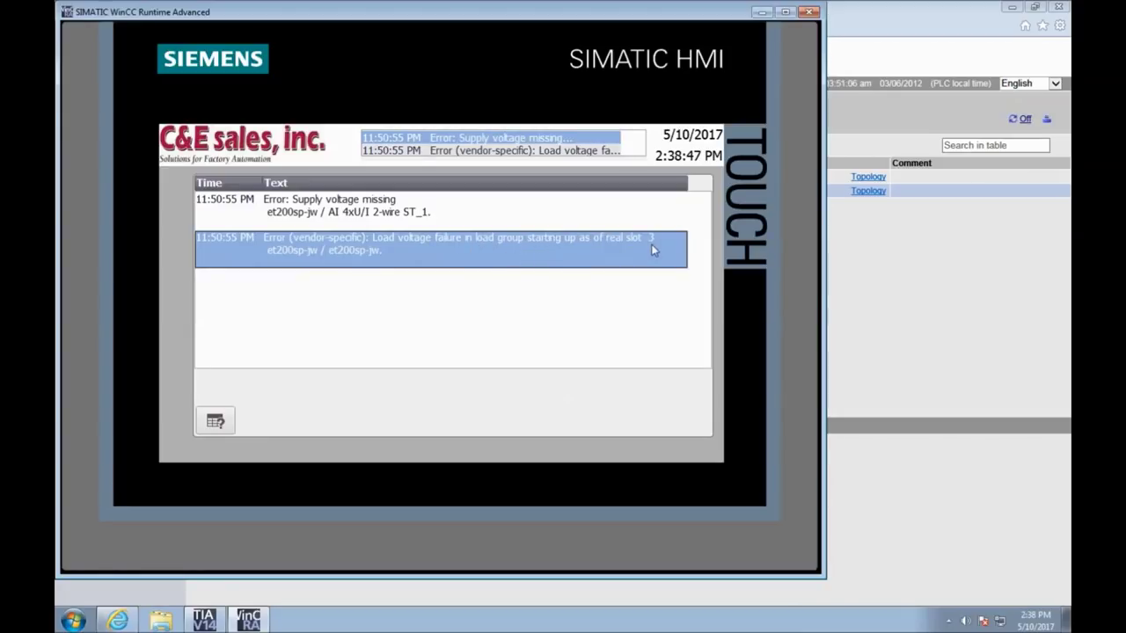
pyautogui.click(284, 213)
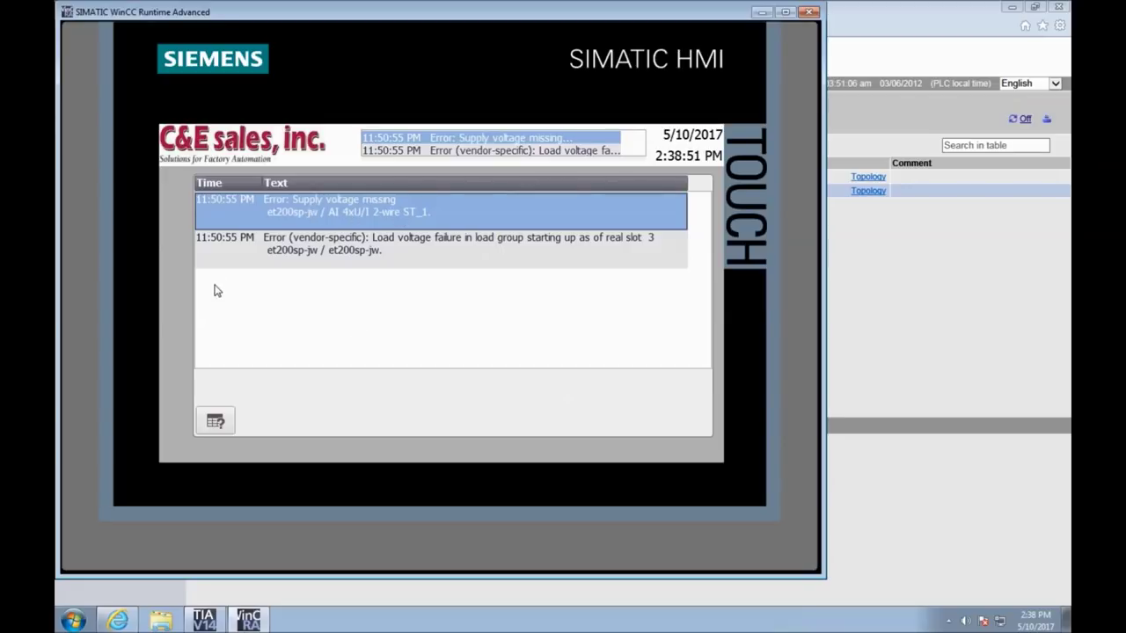
pyautogui.click(177, 294)
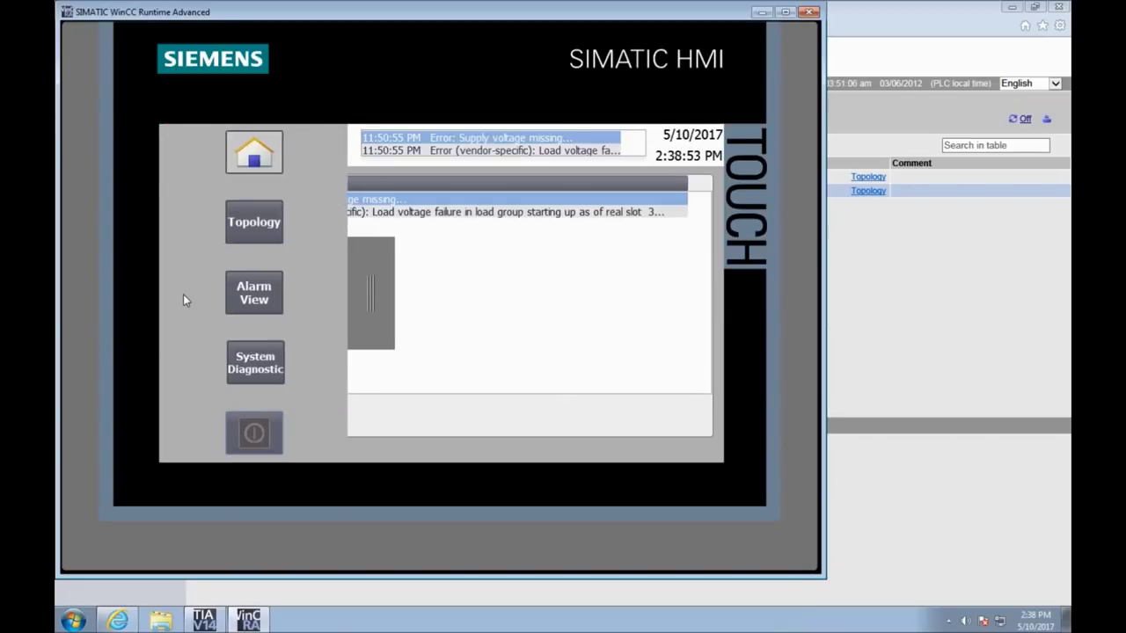
pyautogui.click(258, 361)
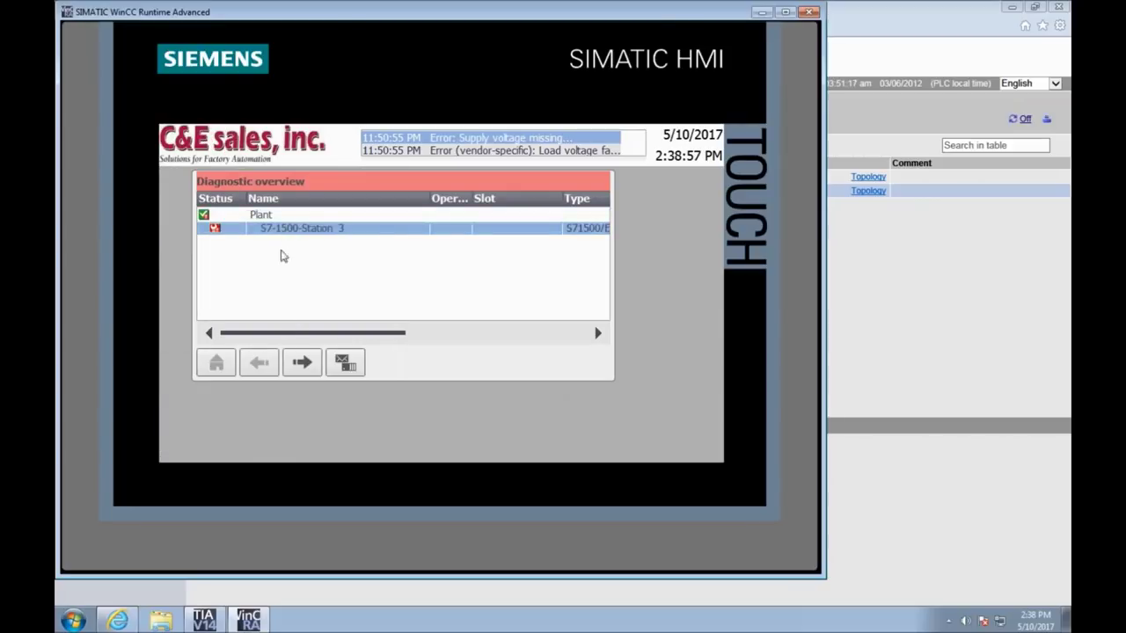
# Step: Drill down from S7-1500-Station_3 through the PROFINET IO-System and et200sp-jw to AI 4xU/I 2-wire ST_1 and review its diagnostic details
pyautogui.click(300, 365)
pyautogui.click(296, 243)
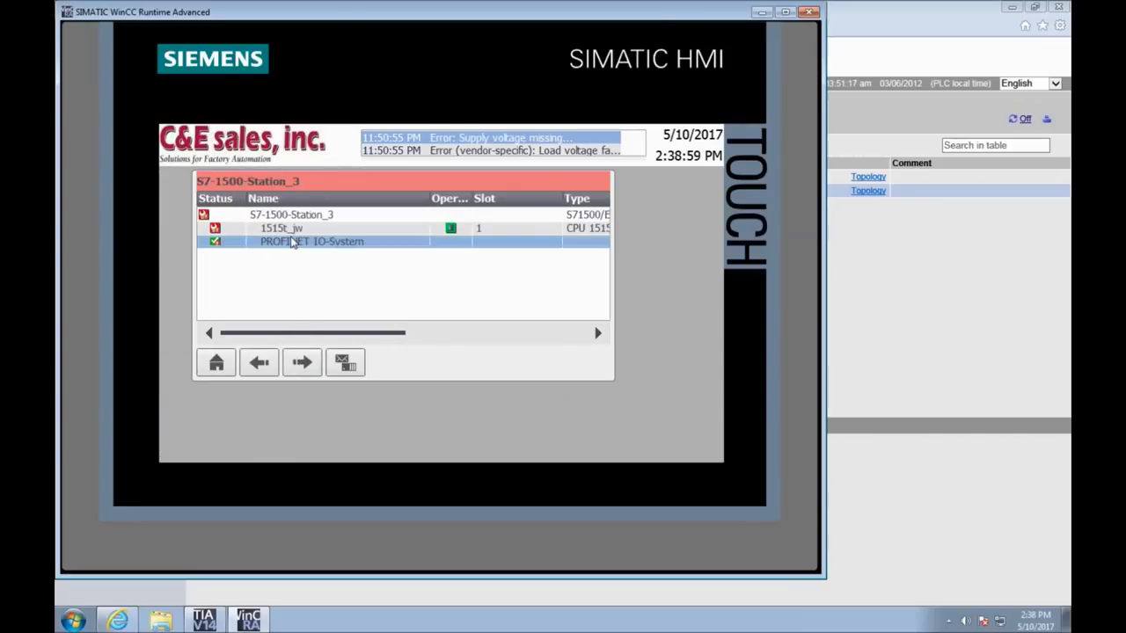
pyautogui.click(314, 361)
pyautogui.click(272, 280)
pyautogui.click(306, 361)
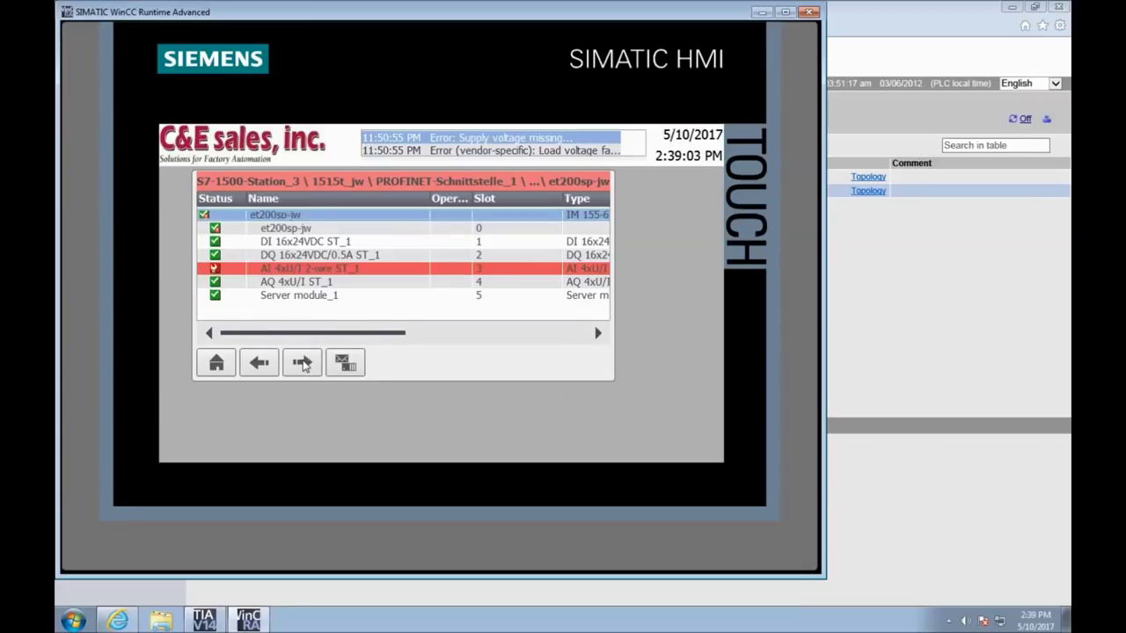
pyautogui.click(324, 269)
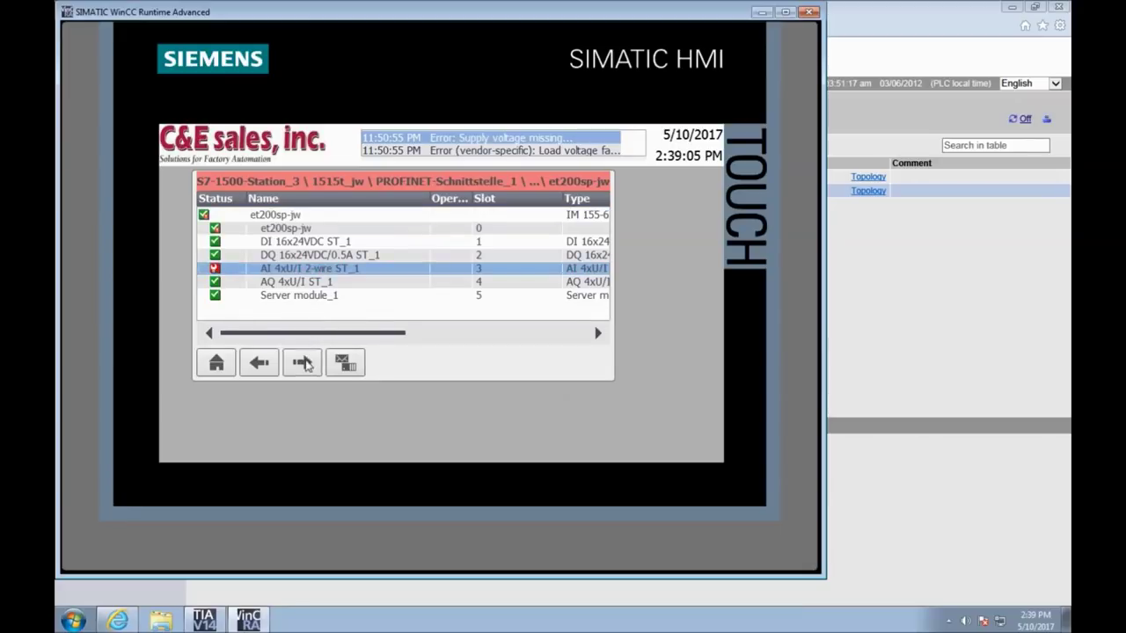
pyautogui.click(306, 363)
pyautogui.click(600, 318)
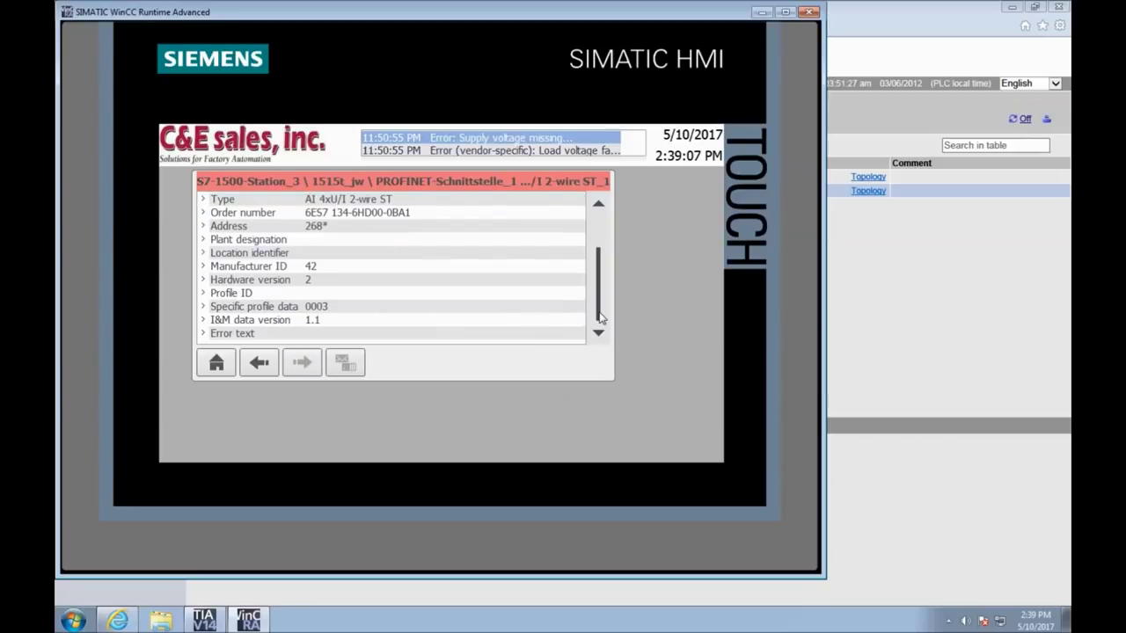
pyautogui.moveTo(600, 319); pyautogui.dragTo(598, 255)
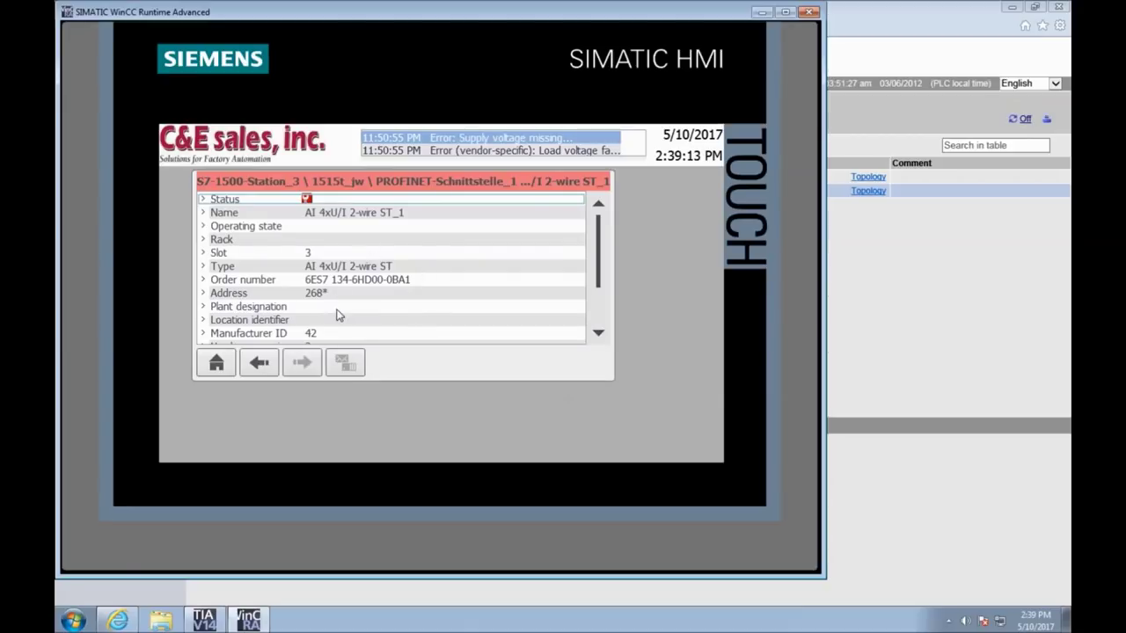
# Step: Switch to the PLC web server and trace the et200sp-jw fault from the topology to the state of module AI 4xU/I 2-wire ST_1
pyautogui.click(892, 260)
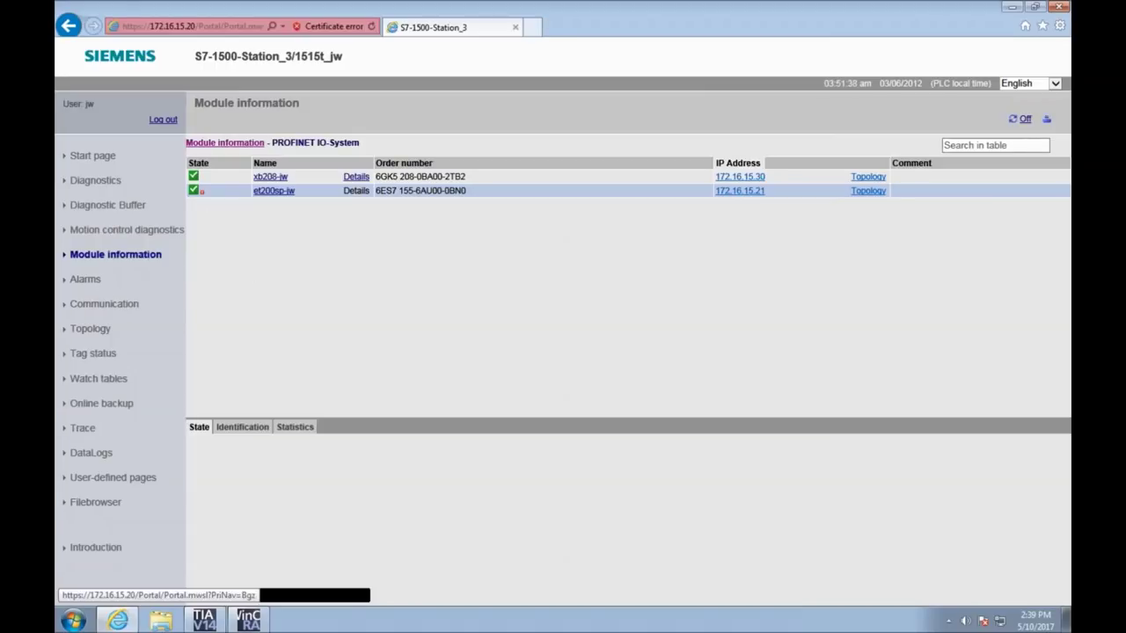
pyautogui.click(93, 328)
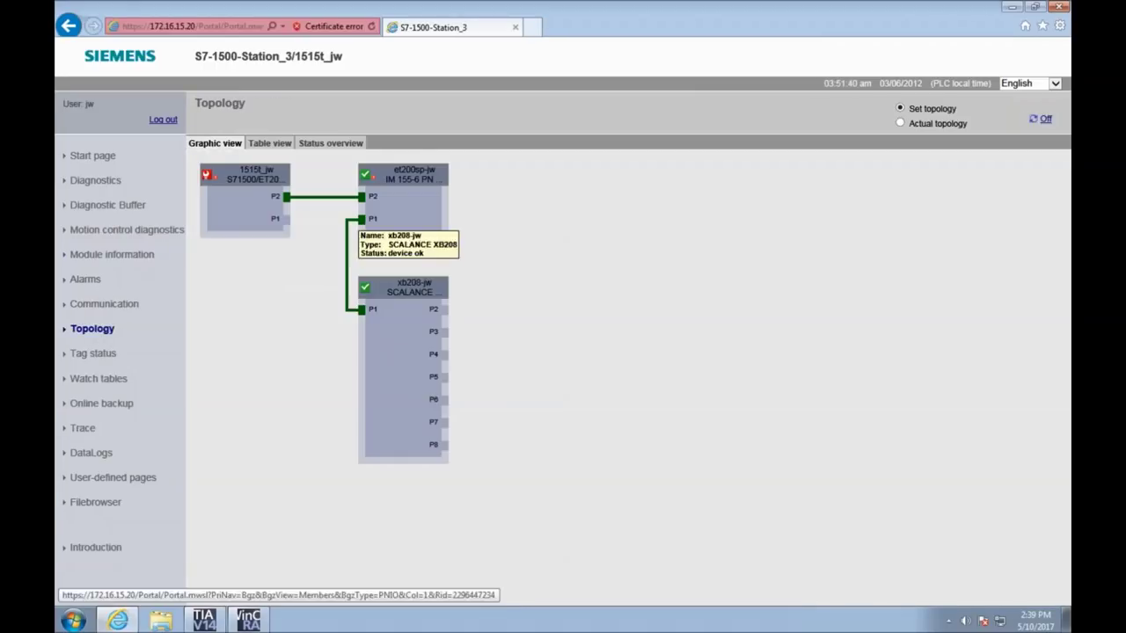
pyautogui.moveTo(395, 177)
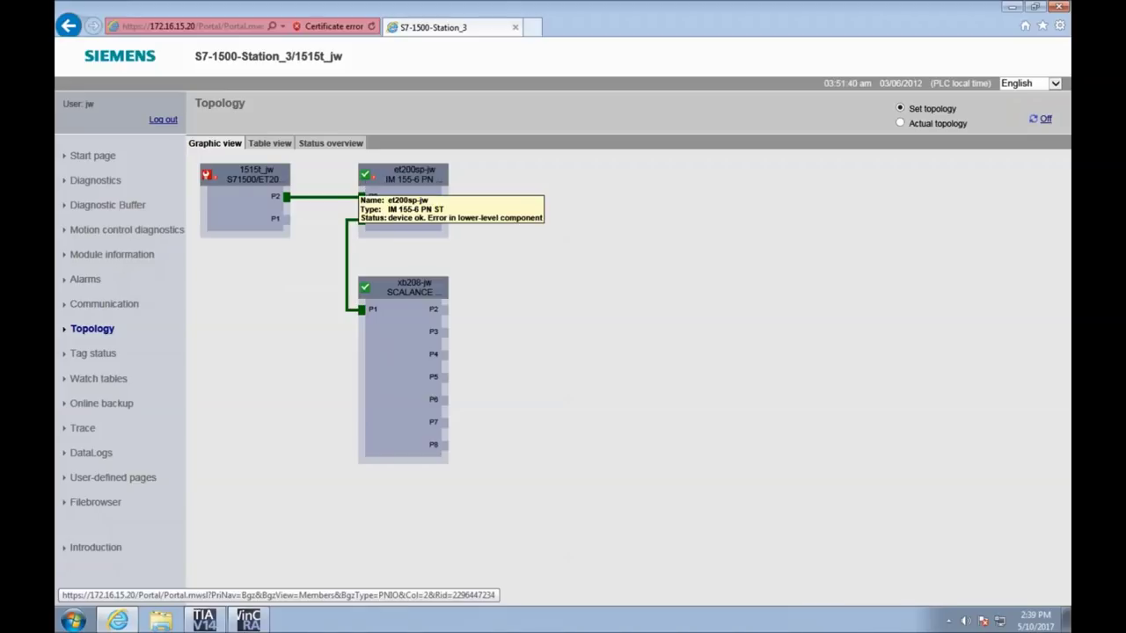
pyautogui.click(369, 189)
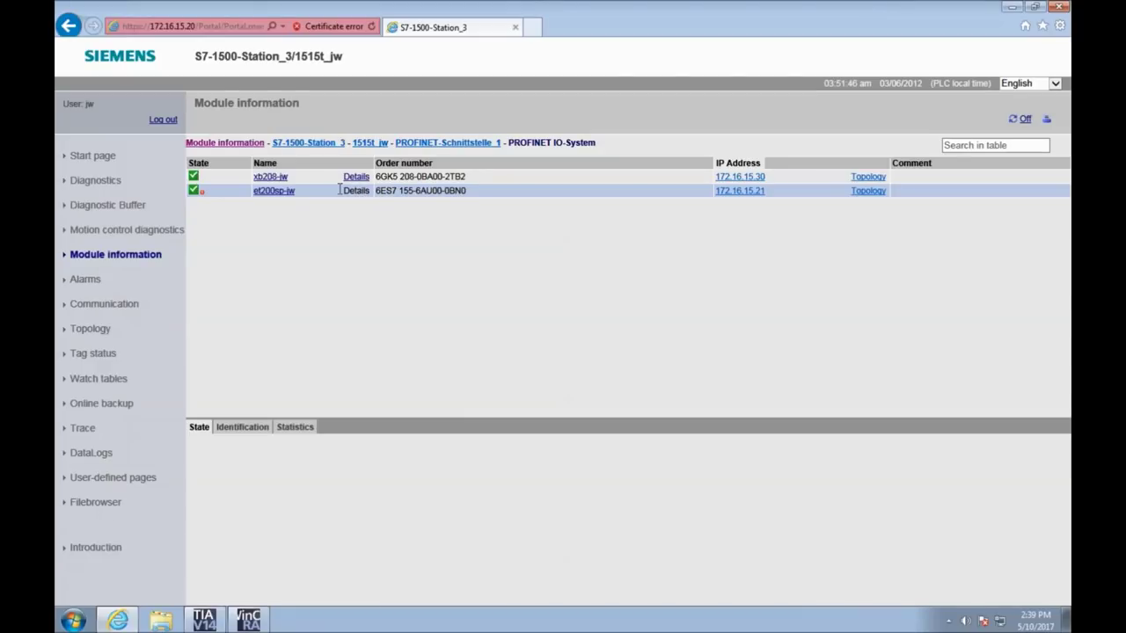
pyautogui.click(280, 193)
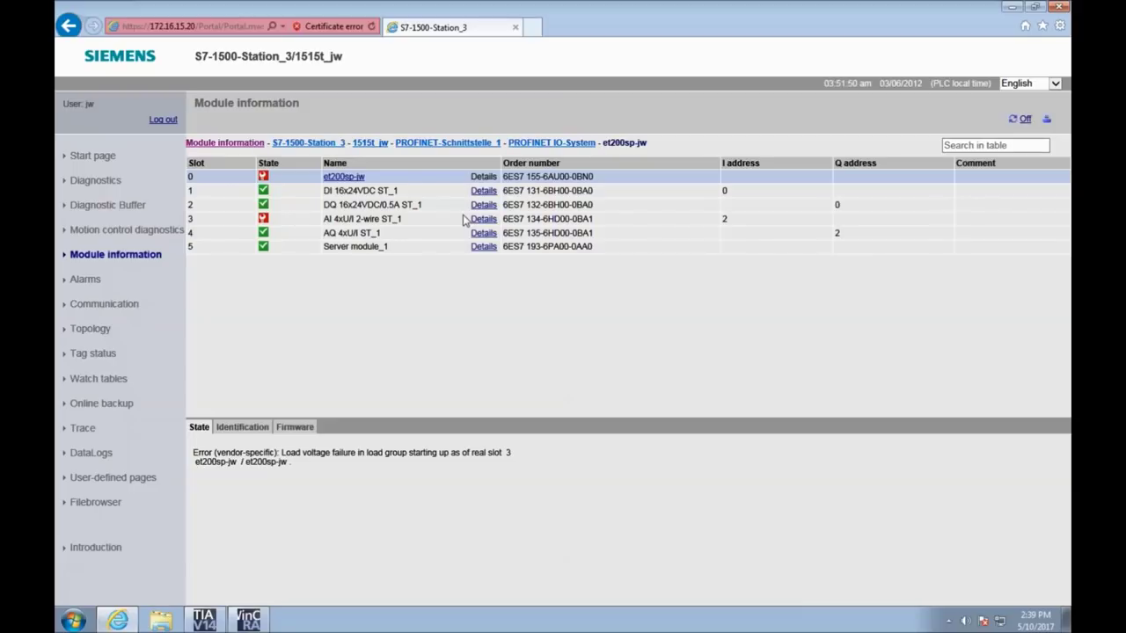
pyautogui.click(363, 218)
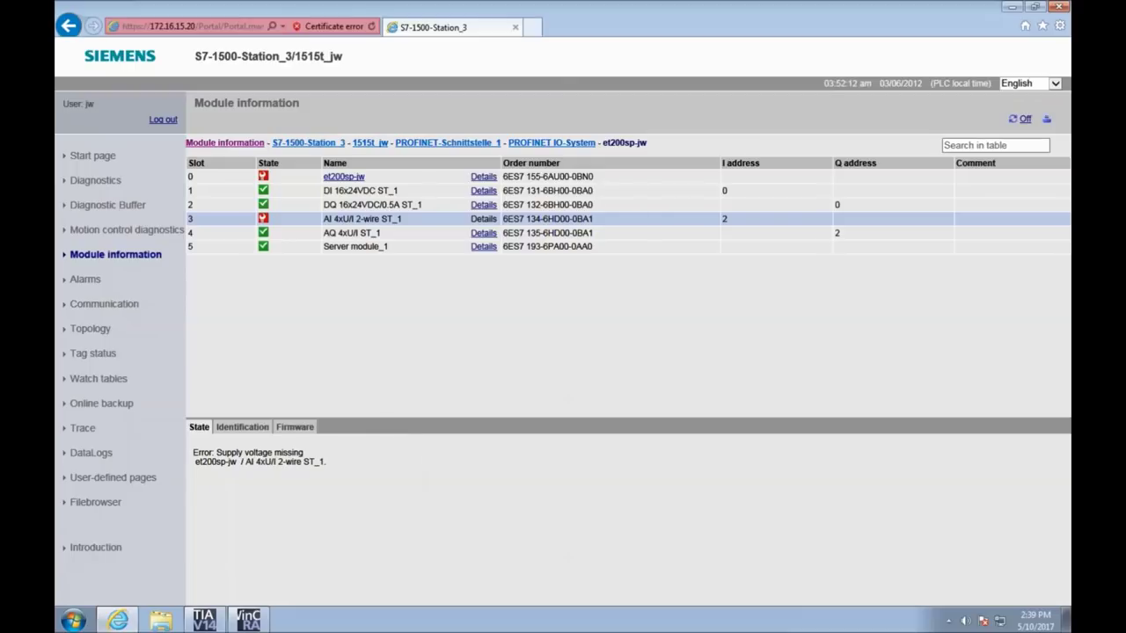
# Step: Recheck the top-level diagnostic overview and the alarm view in WinCC Runtime, plus the et200sp-jw module states in the web server
pyautogui.click(249, 621)
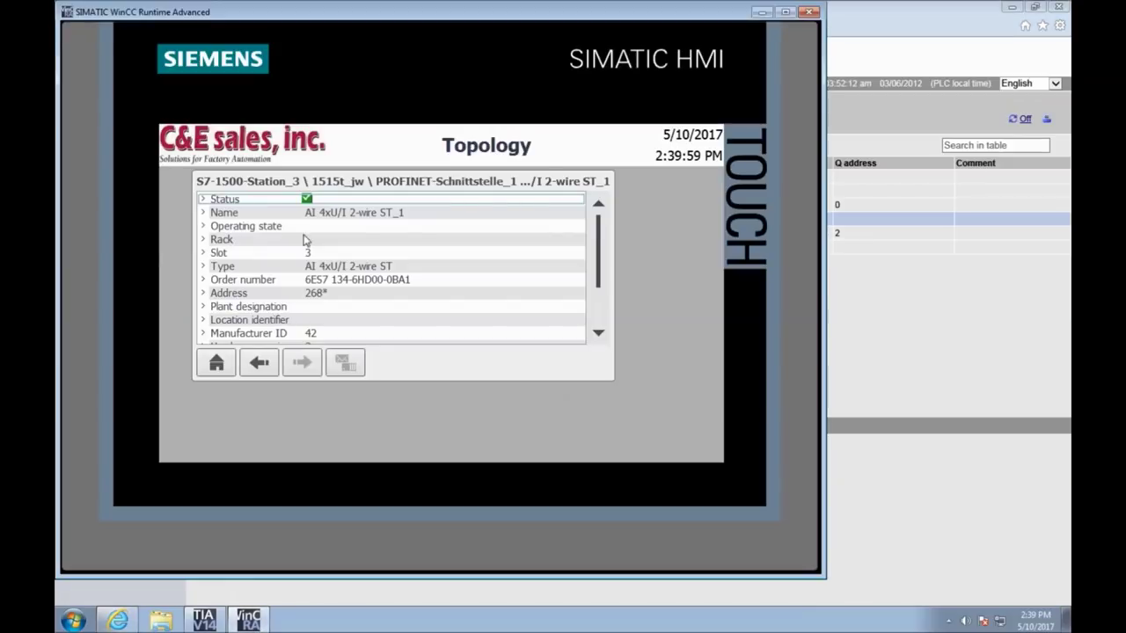
pyautogui.click(217, 362)
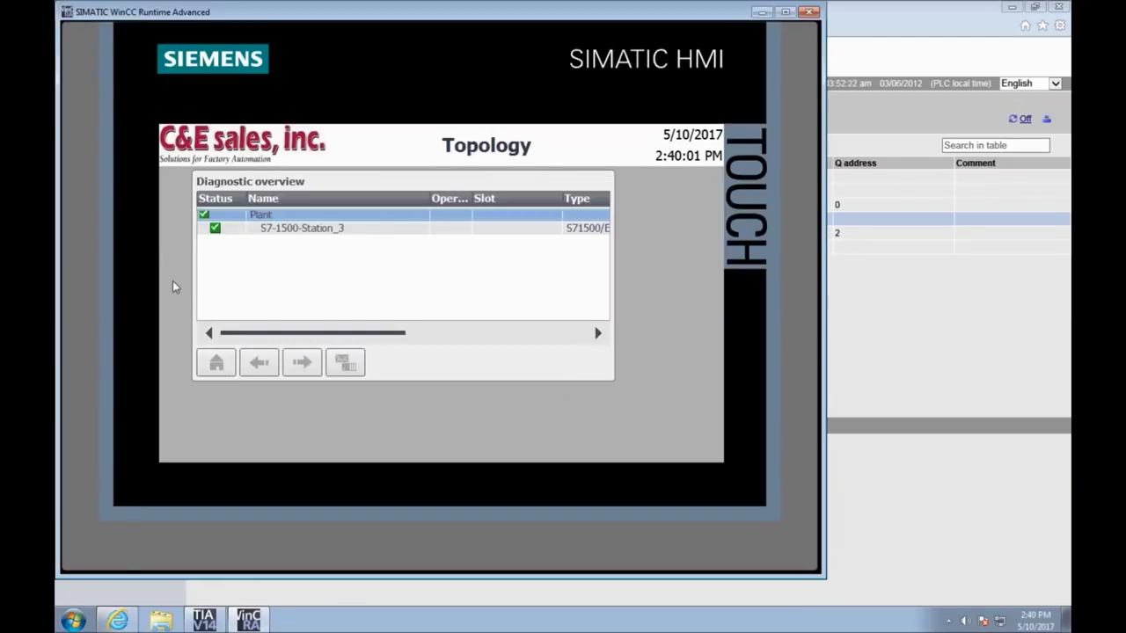
pyautogui.moveTo(173, 284); pyautogui.dragTo(242, 290)
pyautogui.click(263, 367)
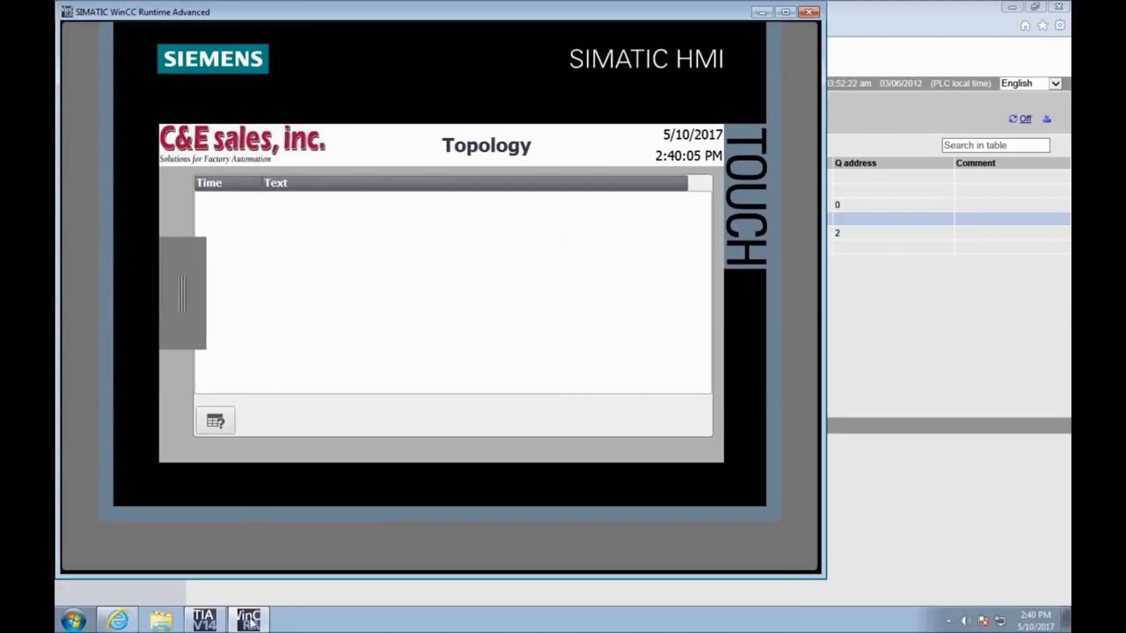
pyautogui.click(118, 621)
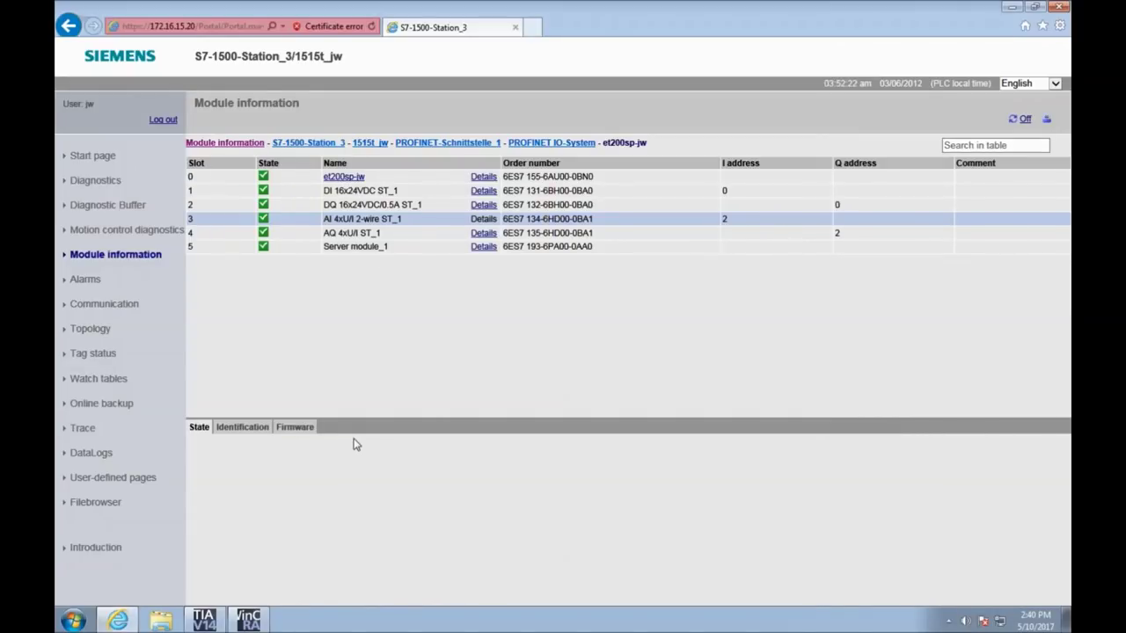
# Step: Exit WinCC Runtime through the slide-in navigation and switch to TIA Portal
pyautogui.click(250, 623)
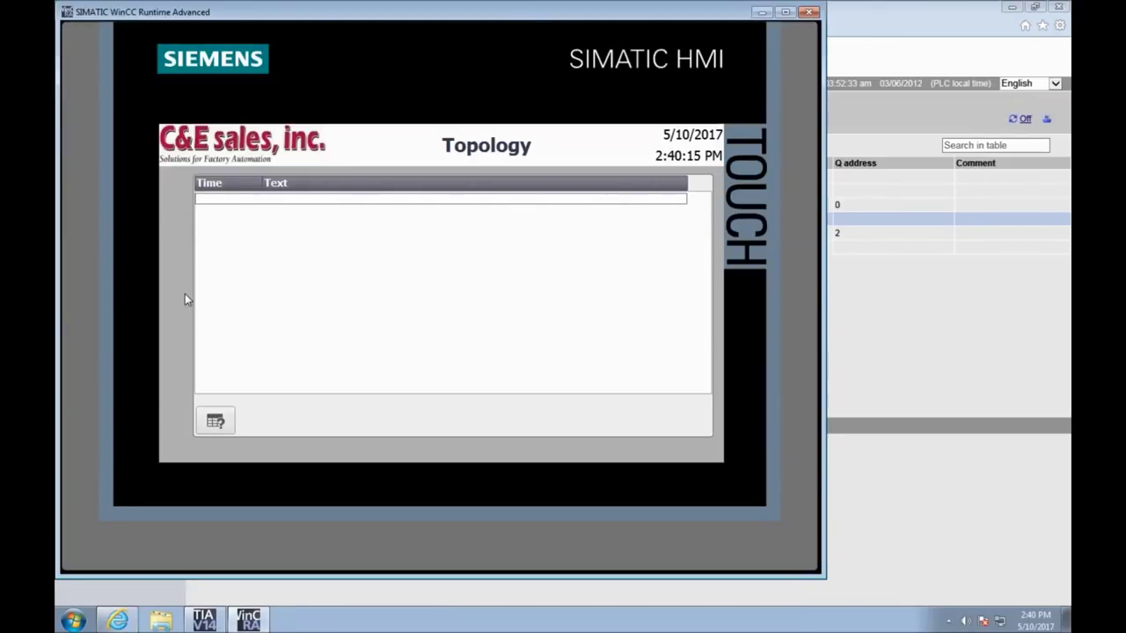
pyautogui.moveTo(179, 296); pyautogui.dragTo(370, 293)
pyautogui.click(253, 433)
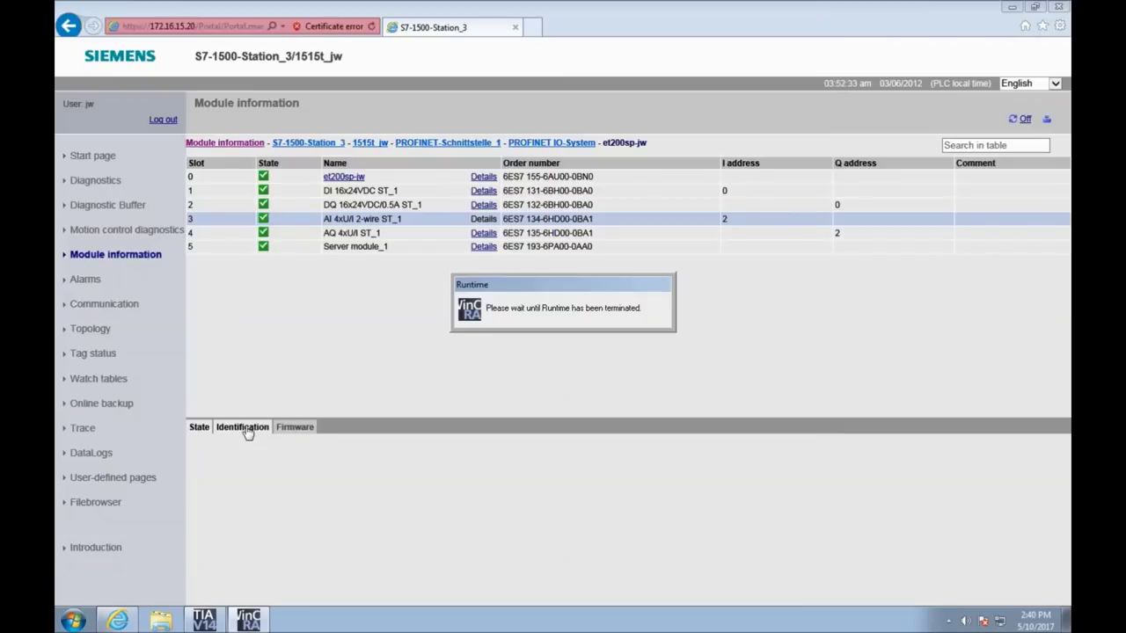
pyautogui.click(204, 620)
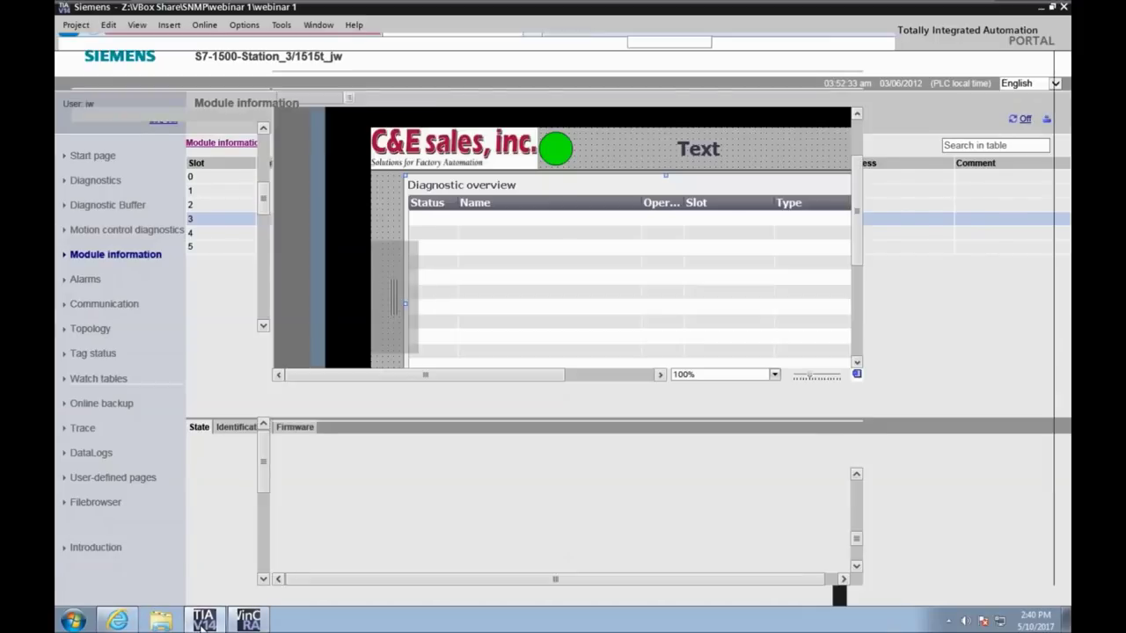
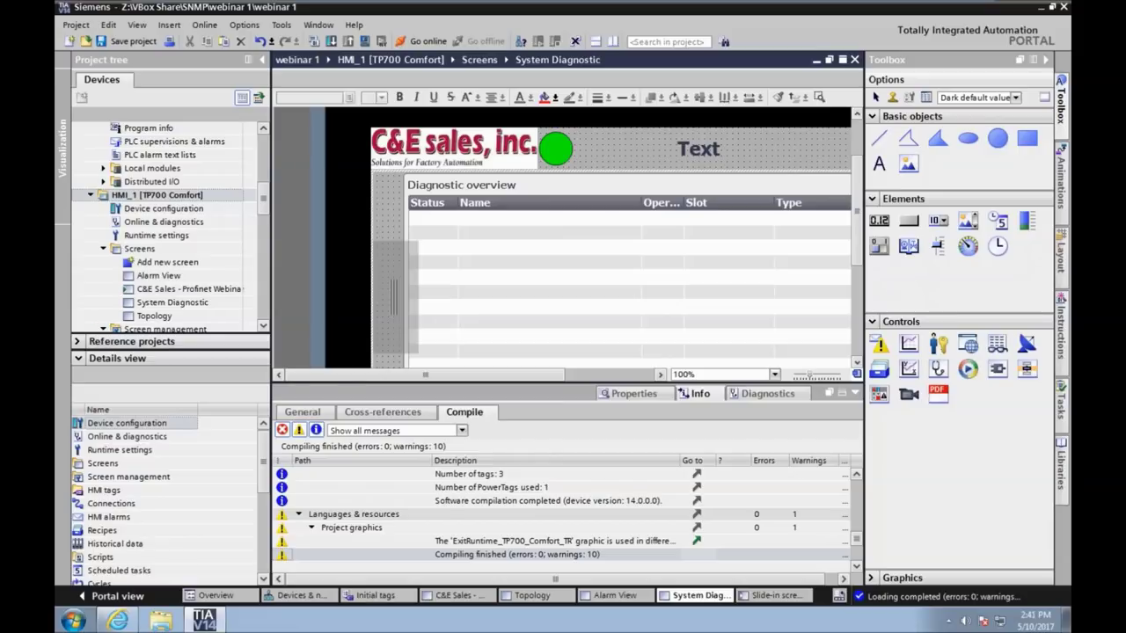
# Step: Copy the program blocks master copy from the Webinar Library's ProgDiag folder into the program blocks of 1515t_jw
pyautogui.moveTo(263, 205); pyautogui.dragTo(274, 158)
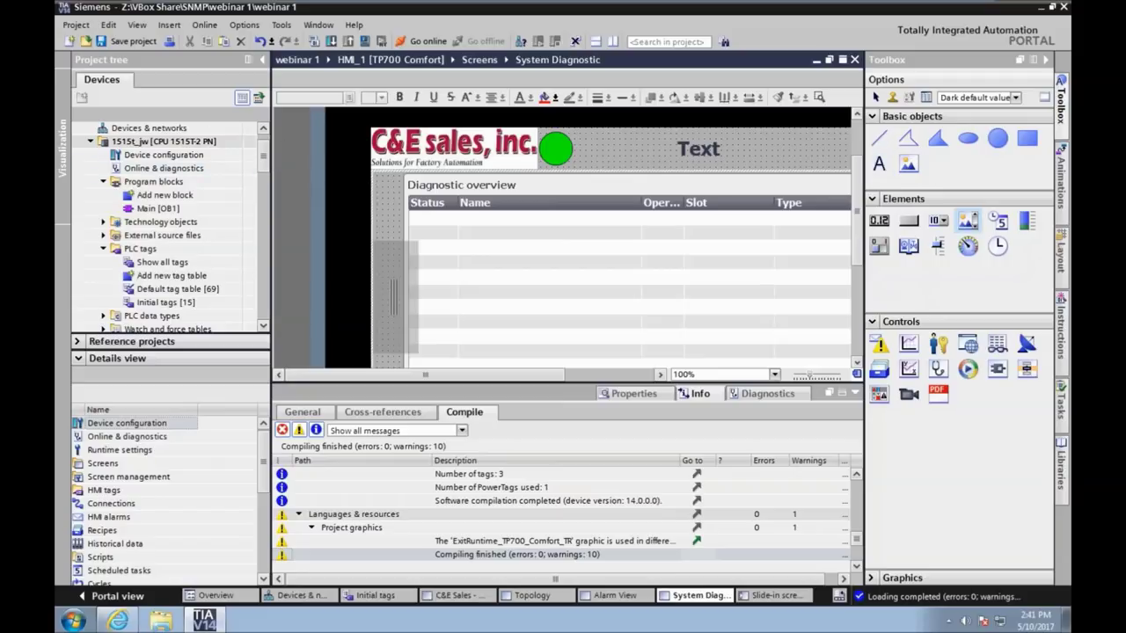
pyautogui.click(1063, 484)
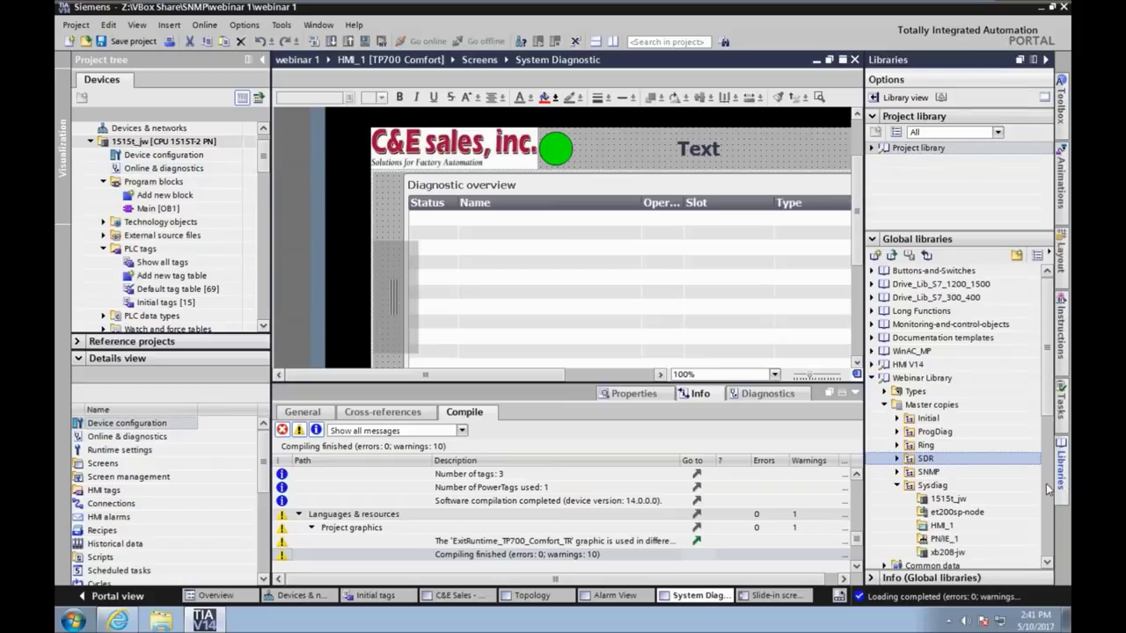
pyautogui.click(897, 485)
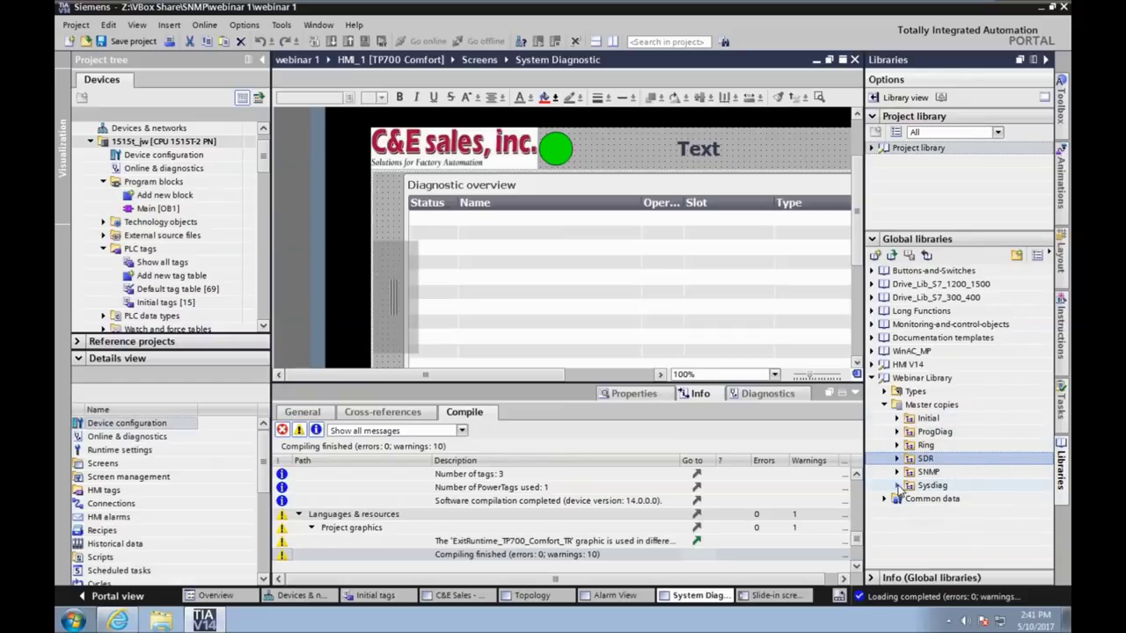
pyautogui.click(897, 432)
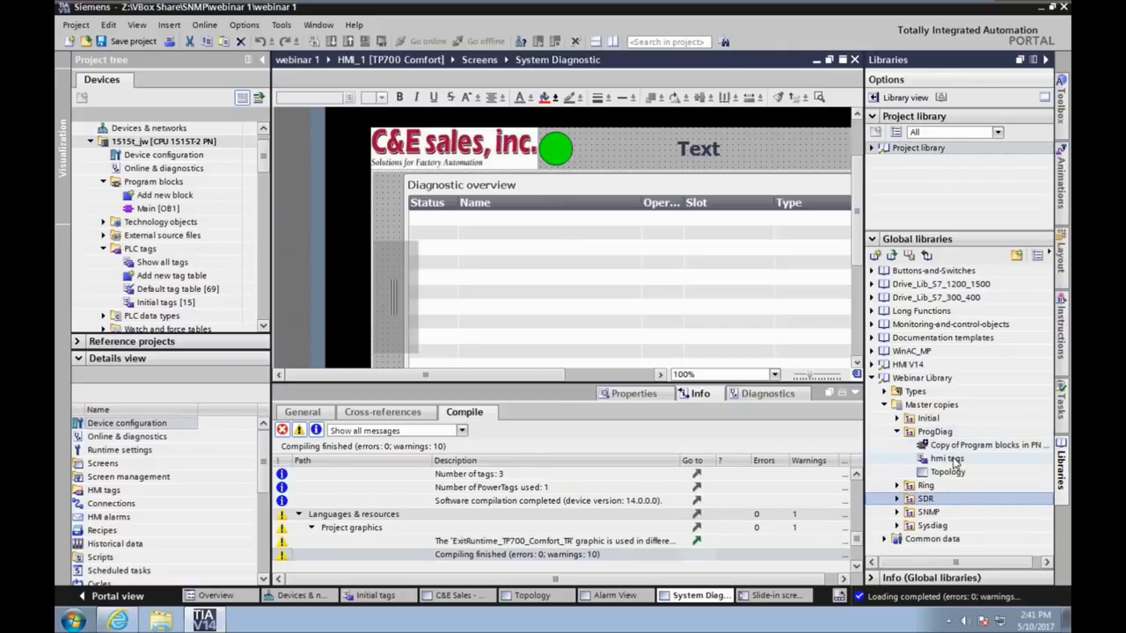
pyautogui.click(950, 459)
pyautogui.click(962, 445)
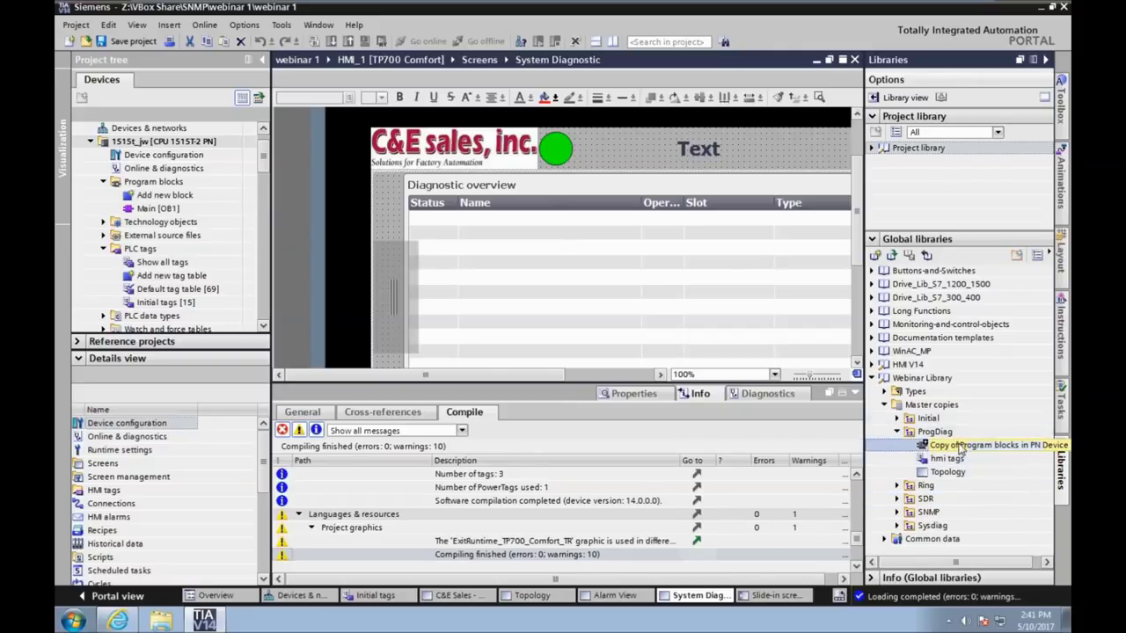
pyautogui.moveTo(987, 450); pyautogui.dragTo(165, 187)
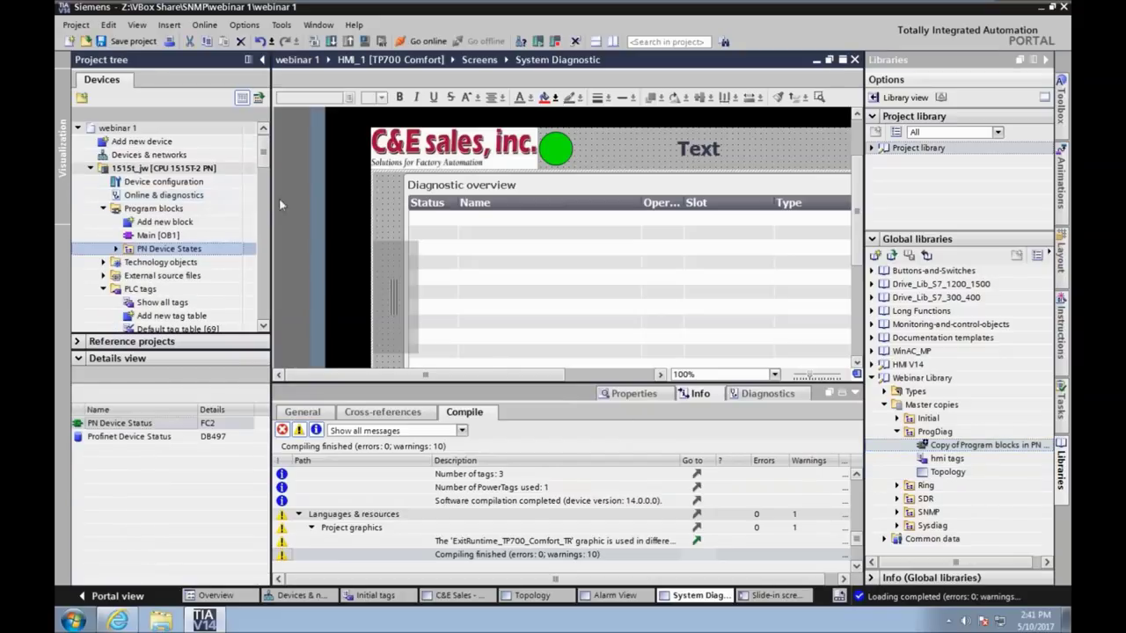
# Step: Expand the PN Device States group and check the PN Device Status function and the Profinet Device Status data block
pyautogui.click(116, 249)
pyautogui.click(192, 277)
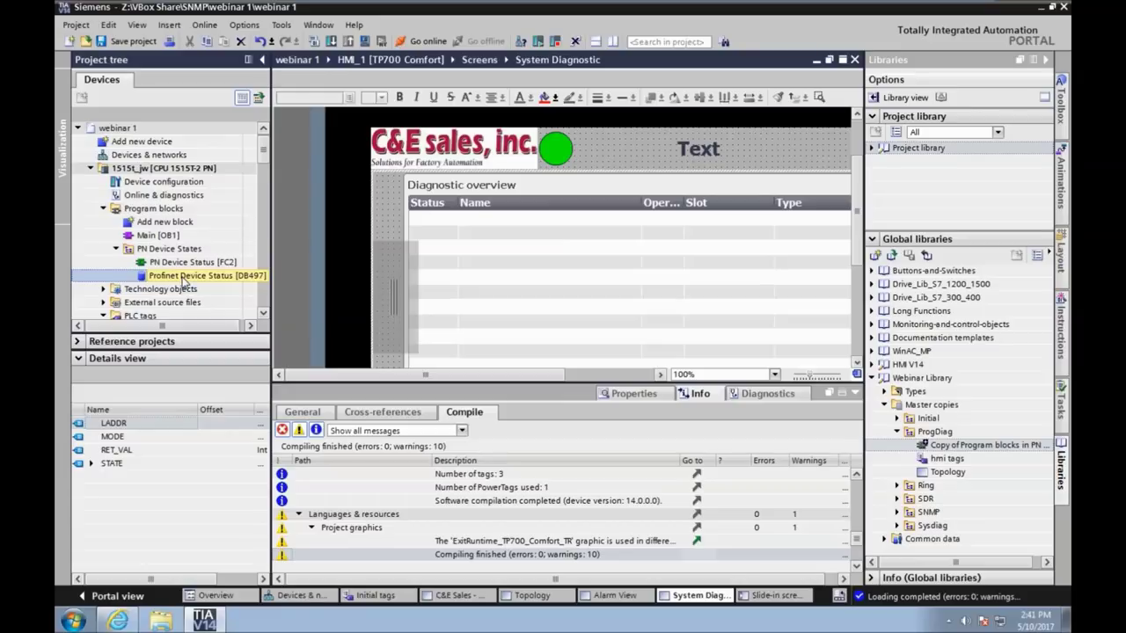
pyautogui.click(949, 460)
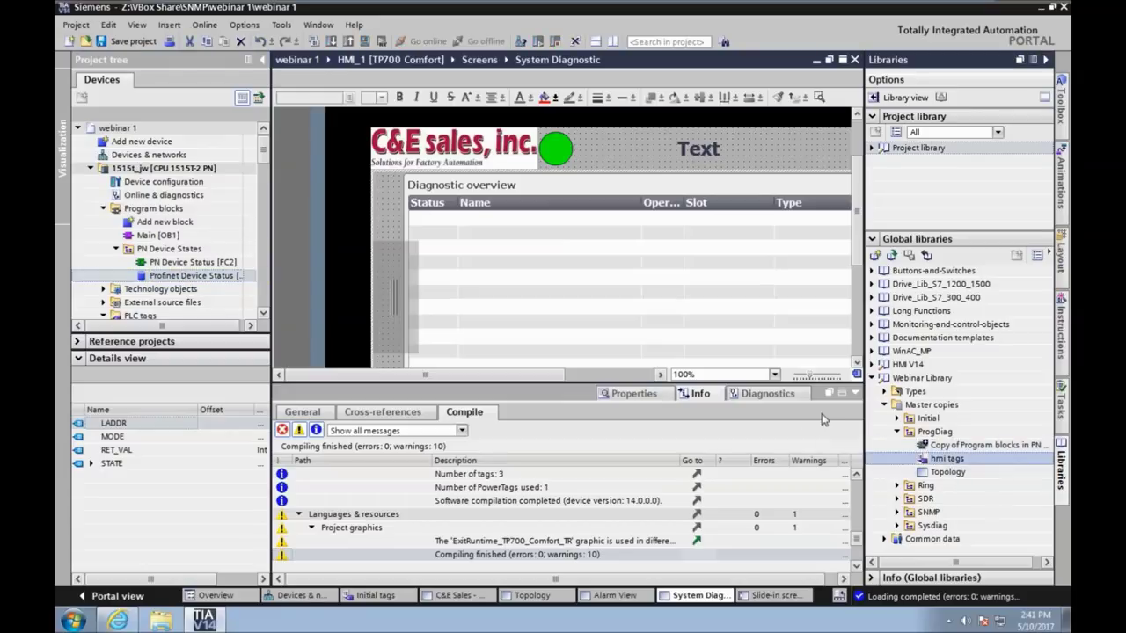
pyautogui.click(183, 274)
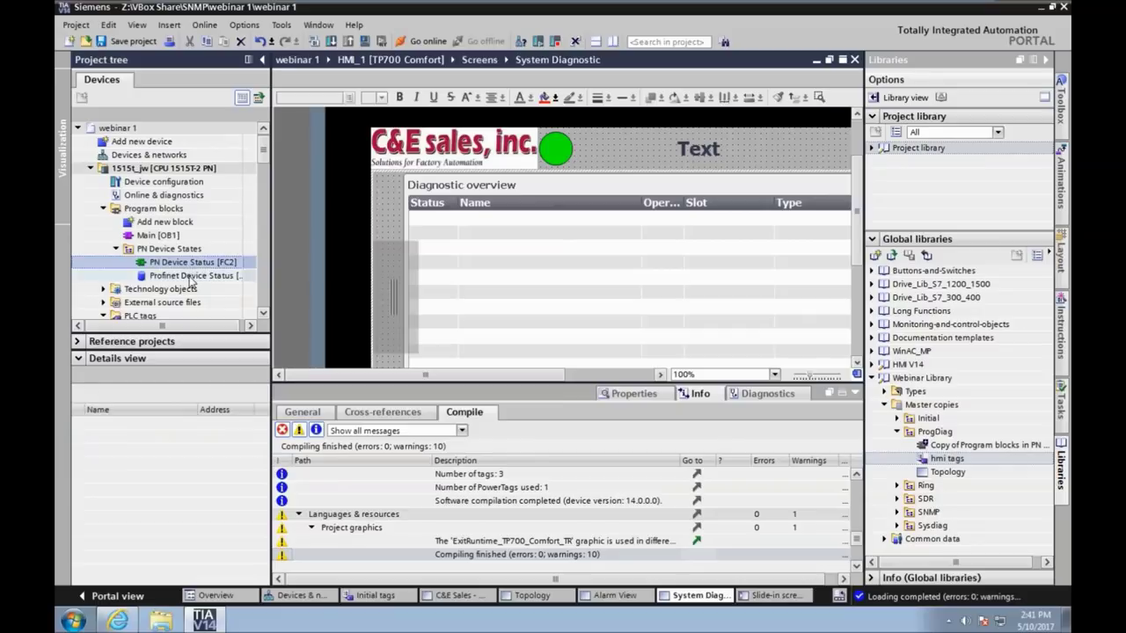
# Step: Copy the hmi tags master copy from ProgDiag into HMI_1's HMI tags, replacing existing objects, and check the resulting tag table
pyautogui.moveTo(264, 152); pyautogui.dragTo(268, 227)
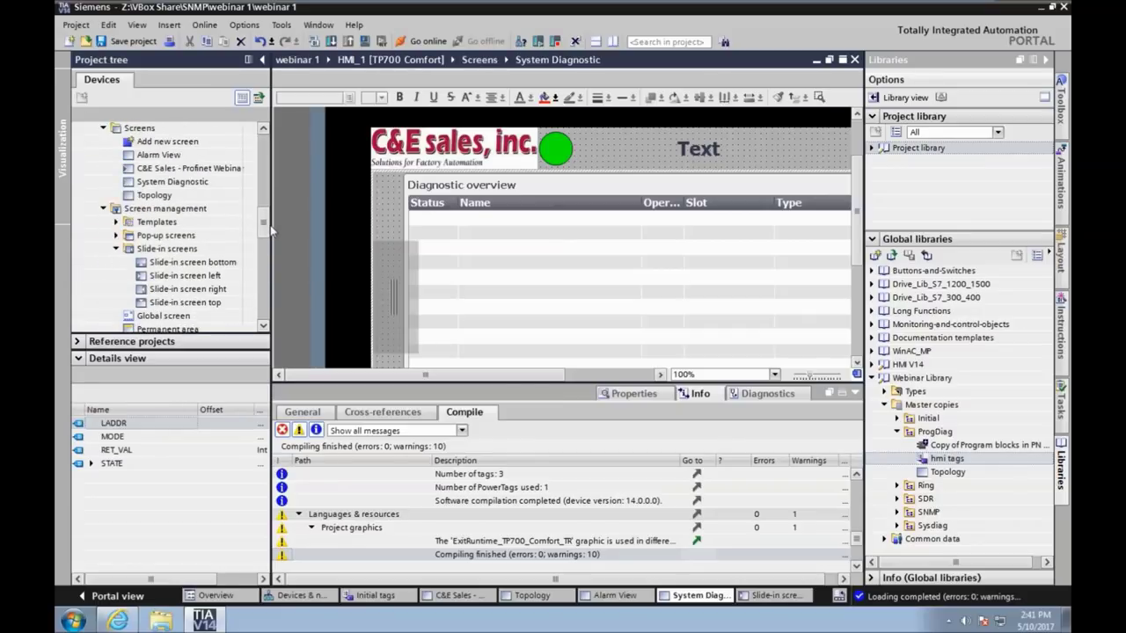
pyautogui.moveTo(967, 459); pyautogui.dragTo(167, 141)
pyautogui.moveTo(263, 222); pyautogui.dragTo(265, 240)
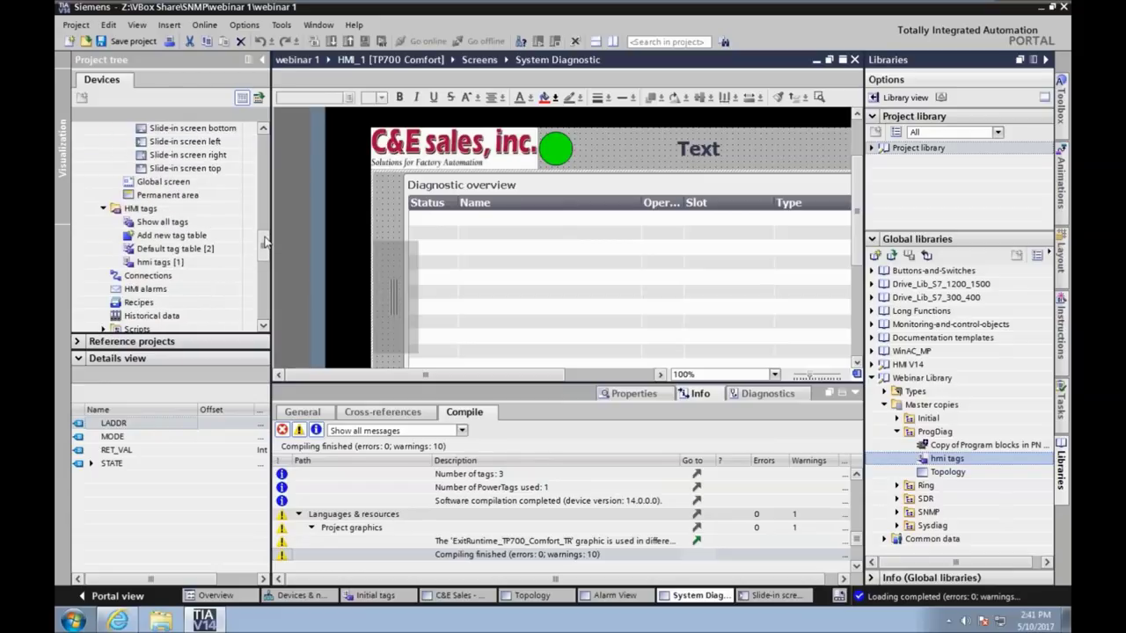
pyautogui.moveTo(940, 459); pyautogui.dragTo(156, 210)
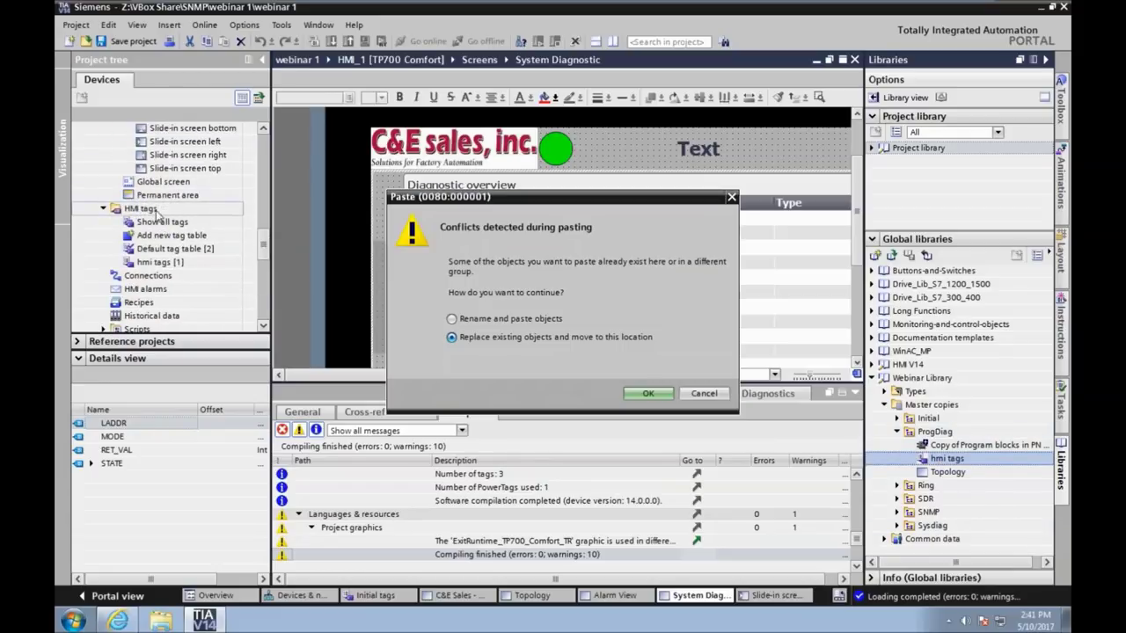
pyautogui.click(649, 394)
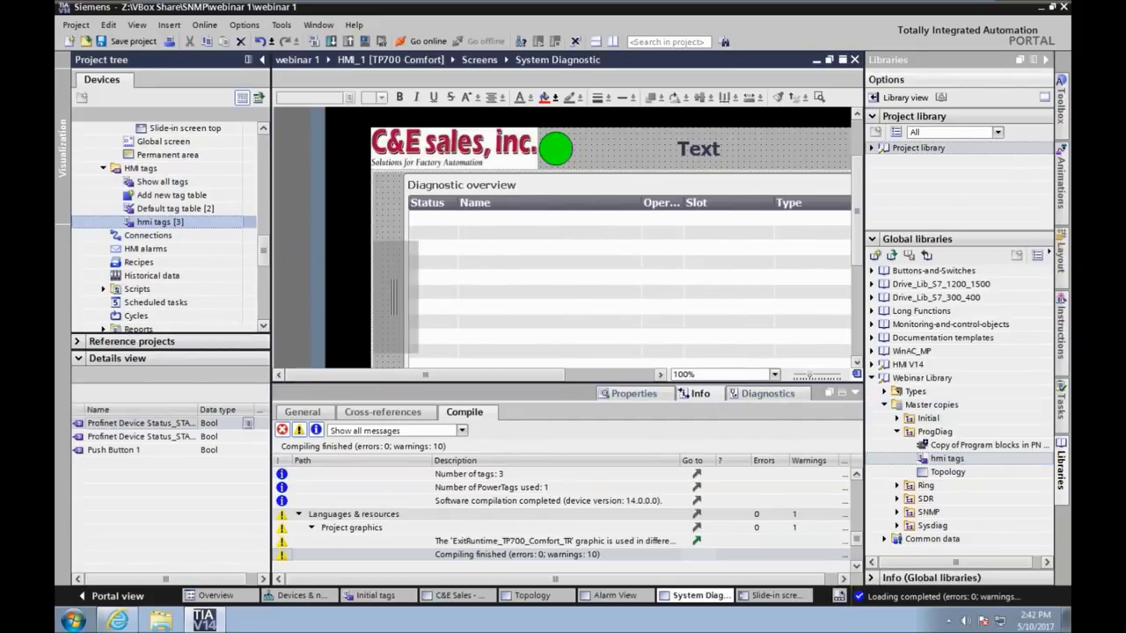
pyautogui.doubleClick(159, 222)
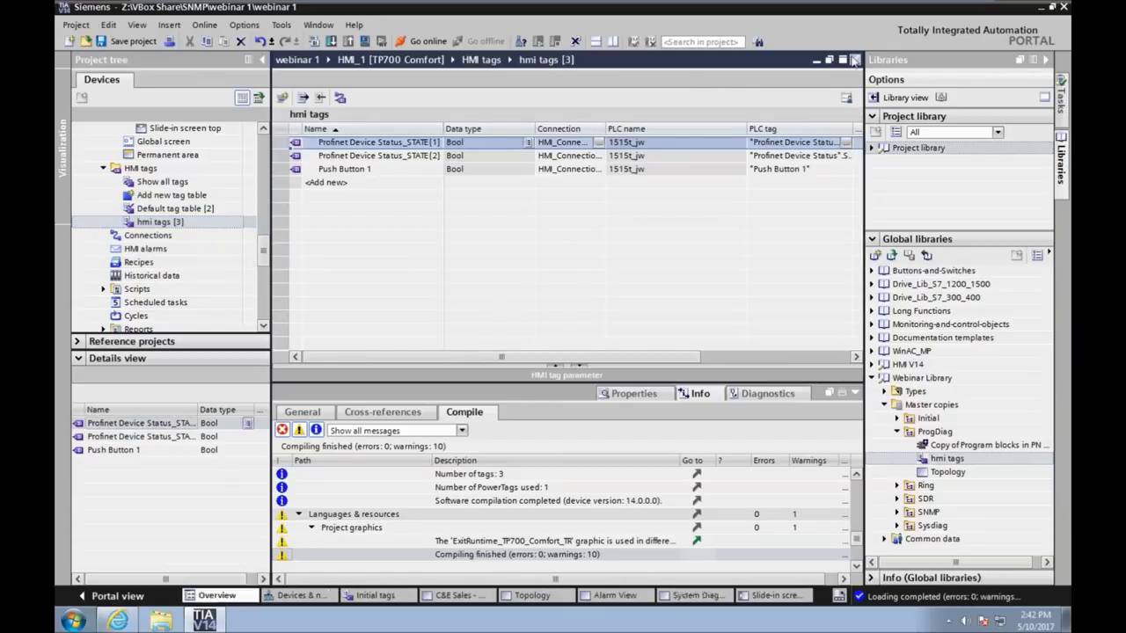
pyautogui.click(854, 59)
# Step: Copy the Topology master copy from ProgDiag into HMI_1's Screens, replacing the existing Topology screen
pyautogui.click(950, 474)
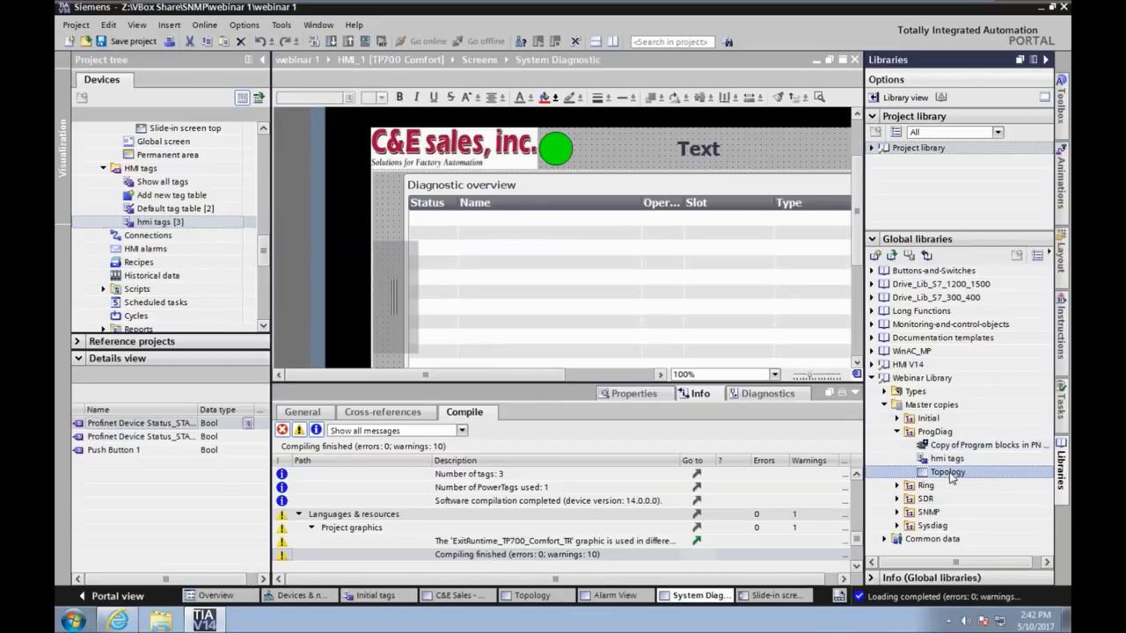
pyautogui.moveTo(266, 251); pyautogui.dragTo(265, 211)
pyautogui.moveTo(949, 473); pyautogui.dragTo(176, 235)
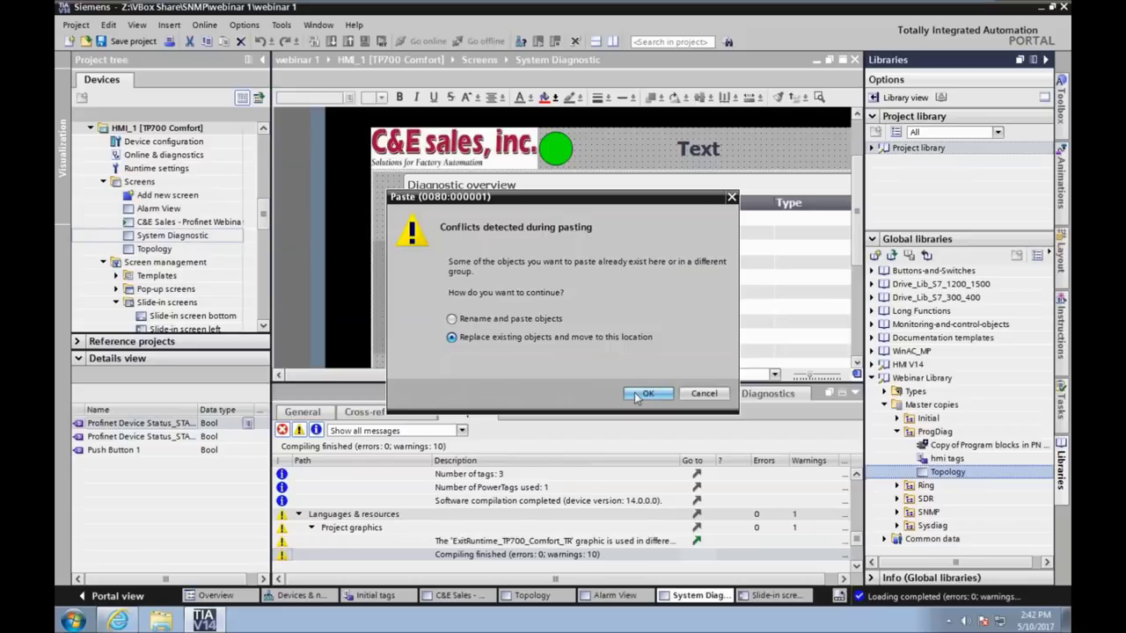
pyautogui.press('Return')
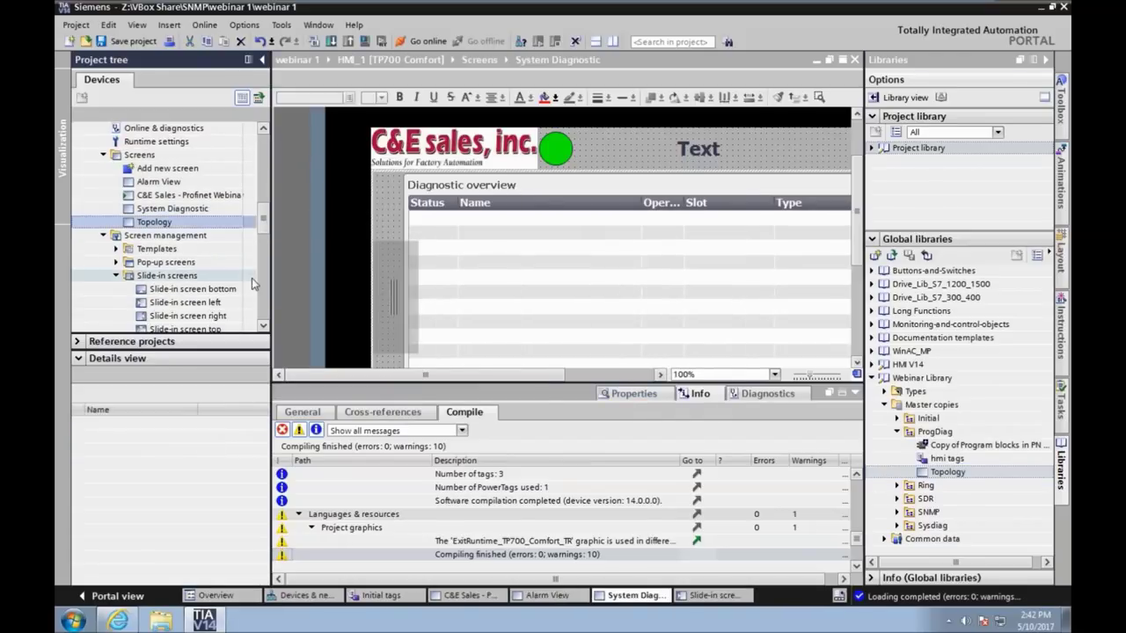
# Step: Open the PN Device Status function of 1515t_jw and select the DeviceStates instruction in Network 1
pyautogui.moveTo(264, 222); pyautogui.dragTo(269, 158)
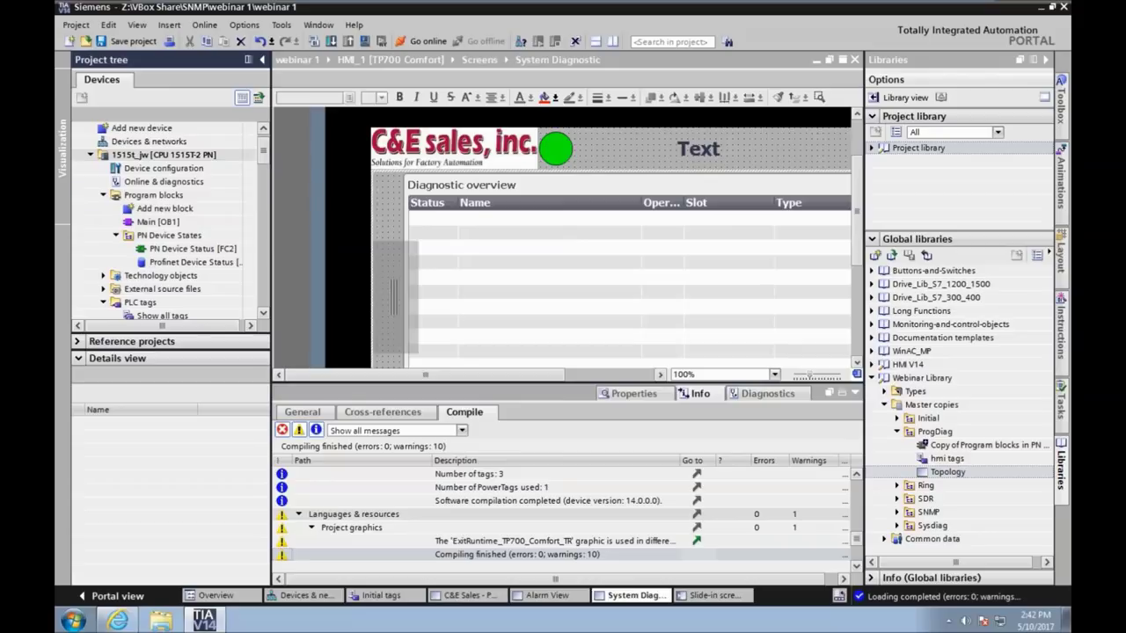
pyautogui.click(193, 250)
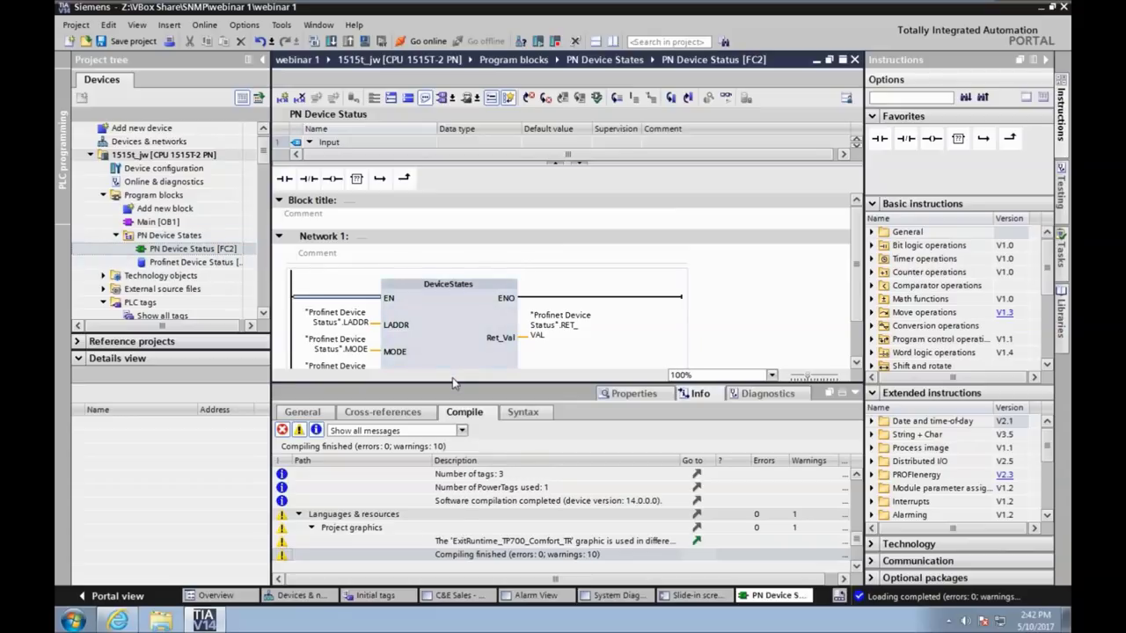
pyautogui.click(529, 345)
pyautogui.click(468, 353)
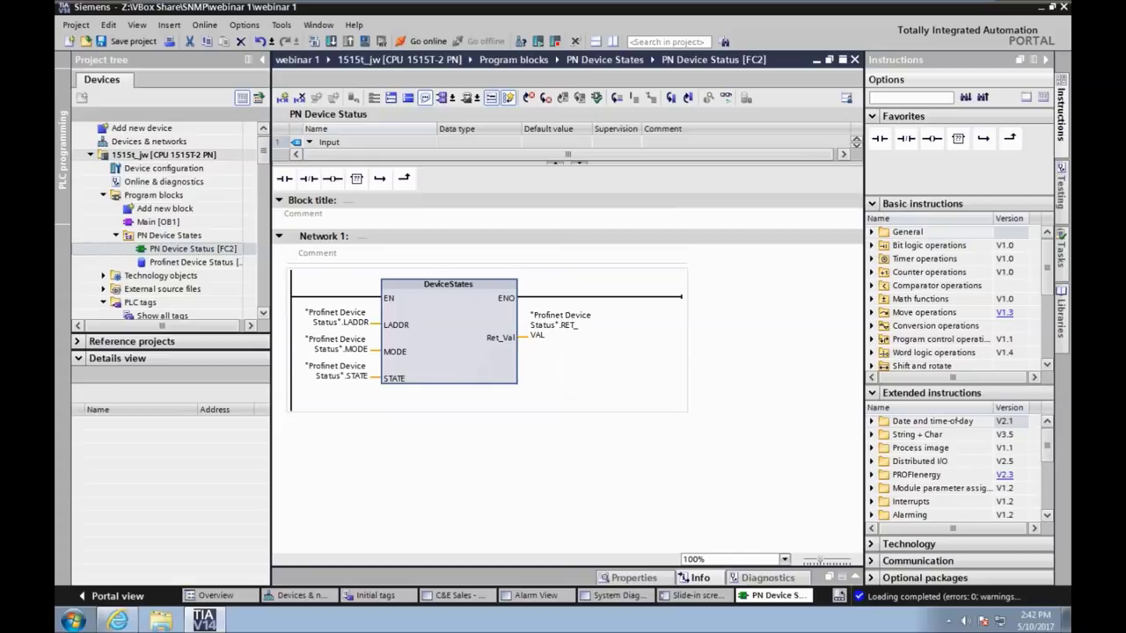
# Step: Read the help on the DeviceStates instruction's MODE and STATE parameters, then close the information system
pyautogui.press('F1')
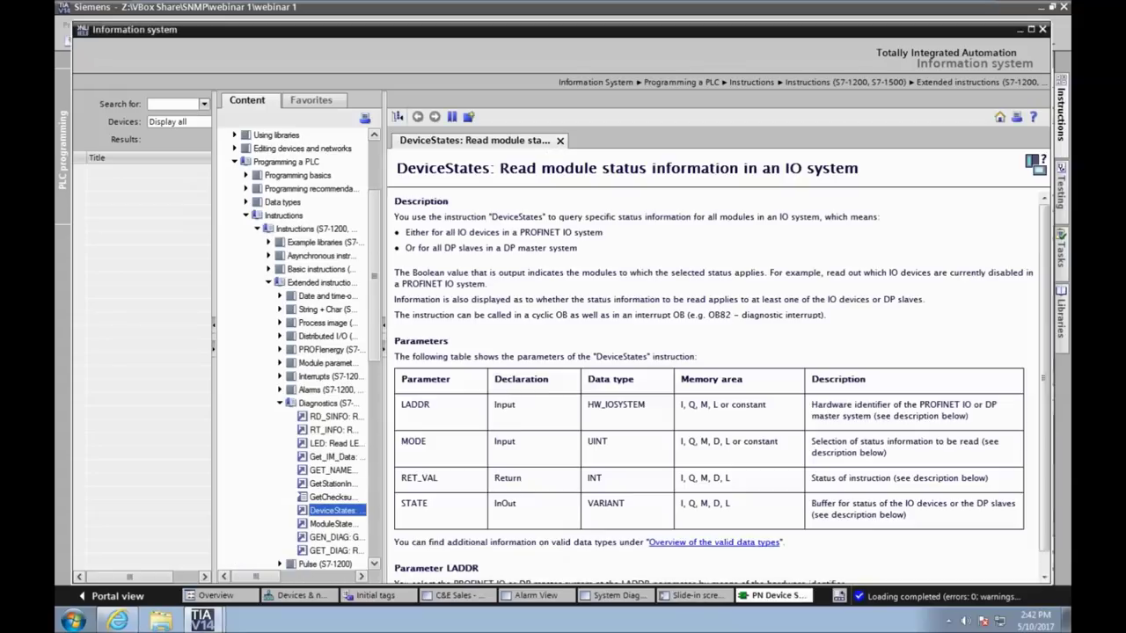
pyautogui.scroll(-10, 510, 402)
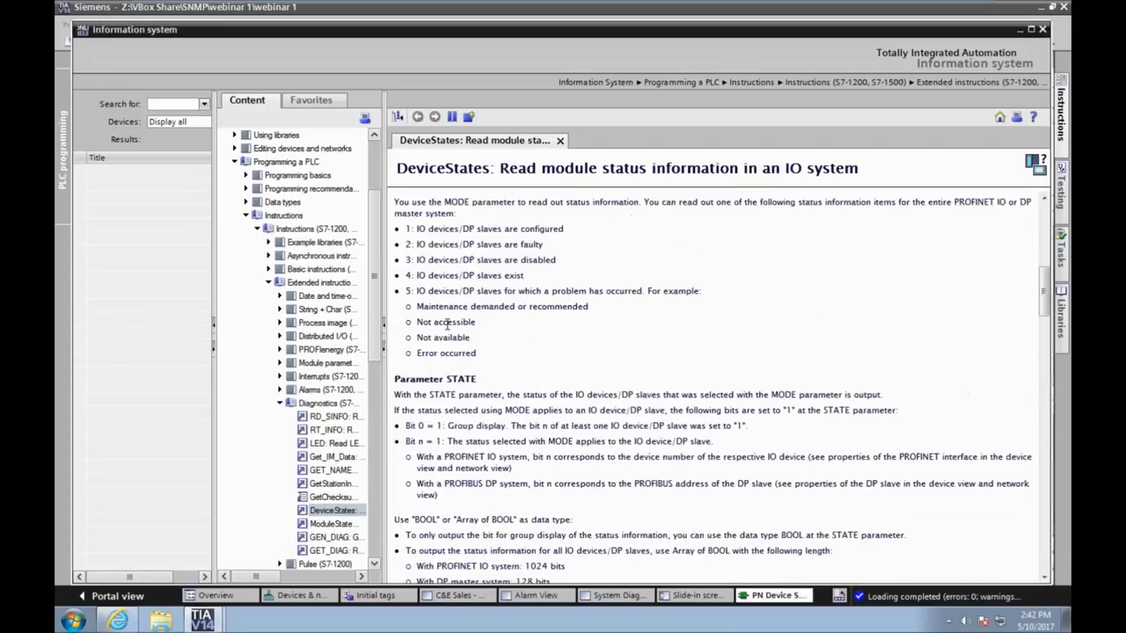
pyautogui.scroll(4, 512, 409)
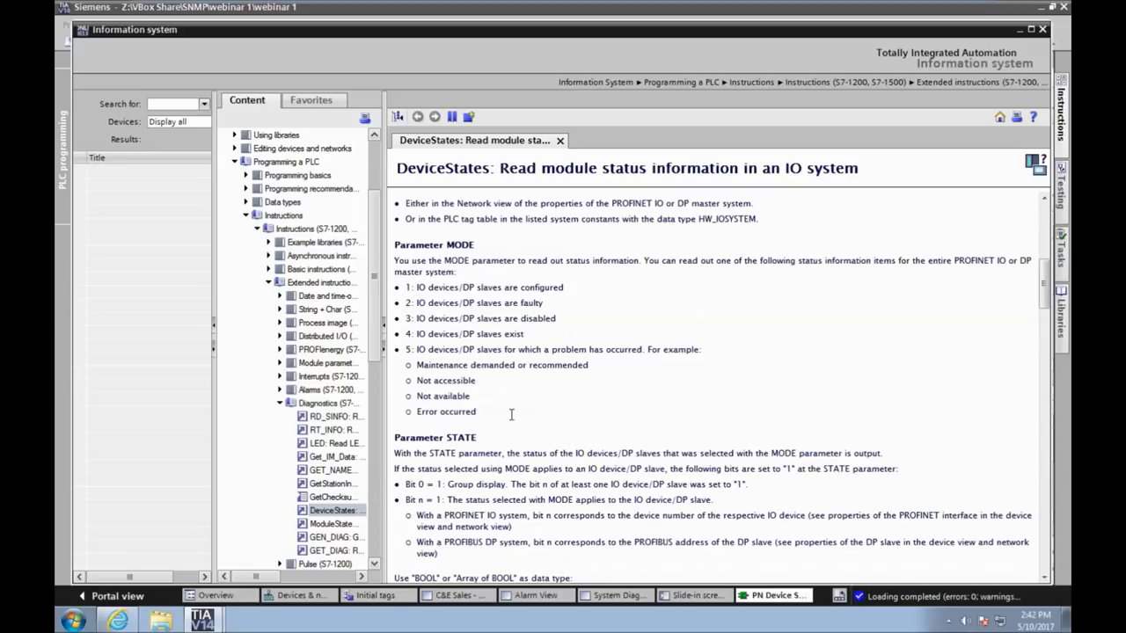
pyautogui.scroll(-5, 512, 414)
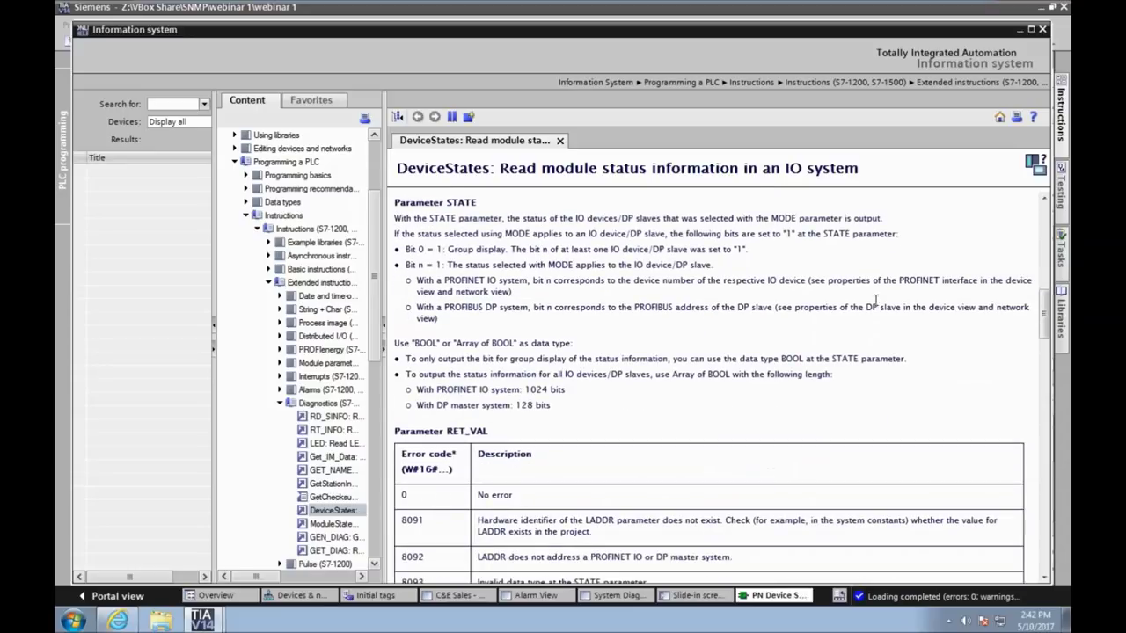
pyautogui.click(1042, 29)
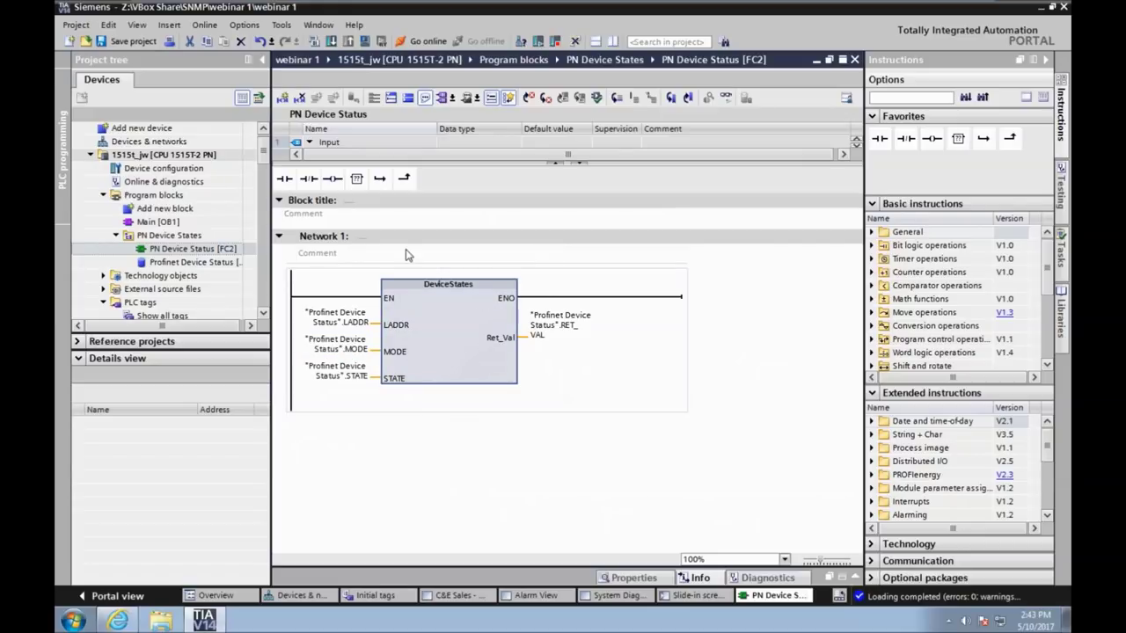
# Step: Examine the Profinet Device Status data block's parameters and the individual elements of its STATE array, then close the block
pyautogui.click(340, 244)
pyautogui.click(454, 379)
pyautogui.click(215, 267)
pyautogui.doubleClick(215, 267)
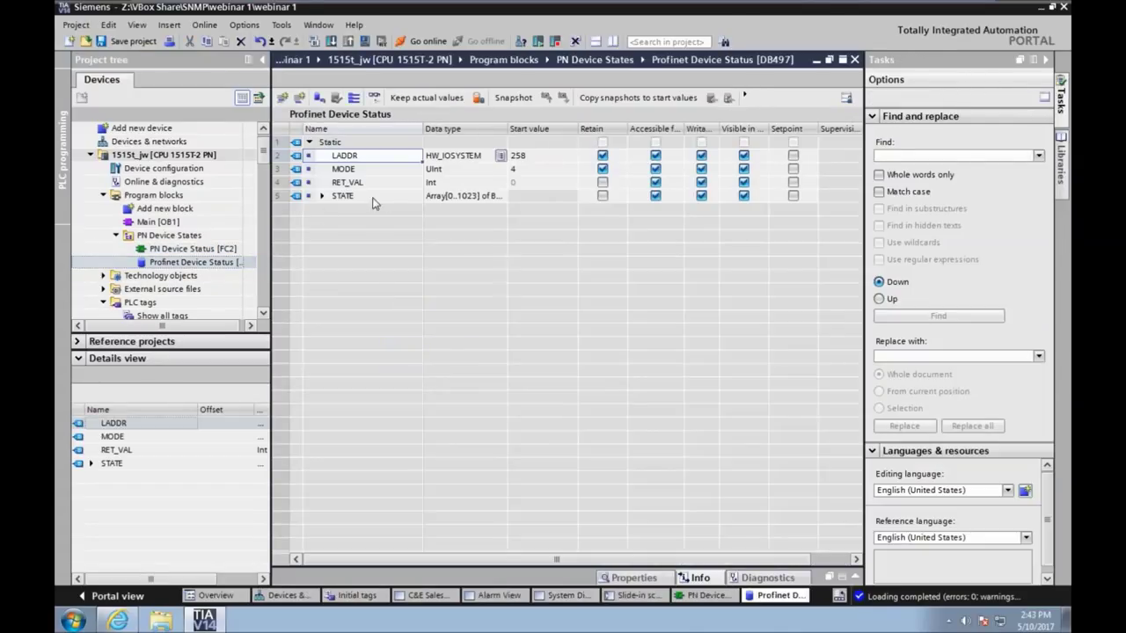
pyautogui.click(322, 195)
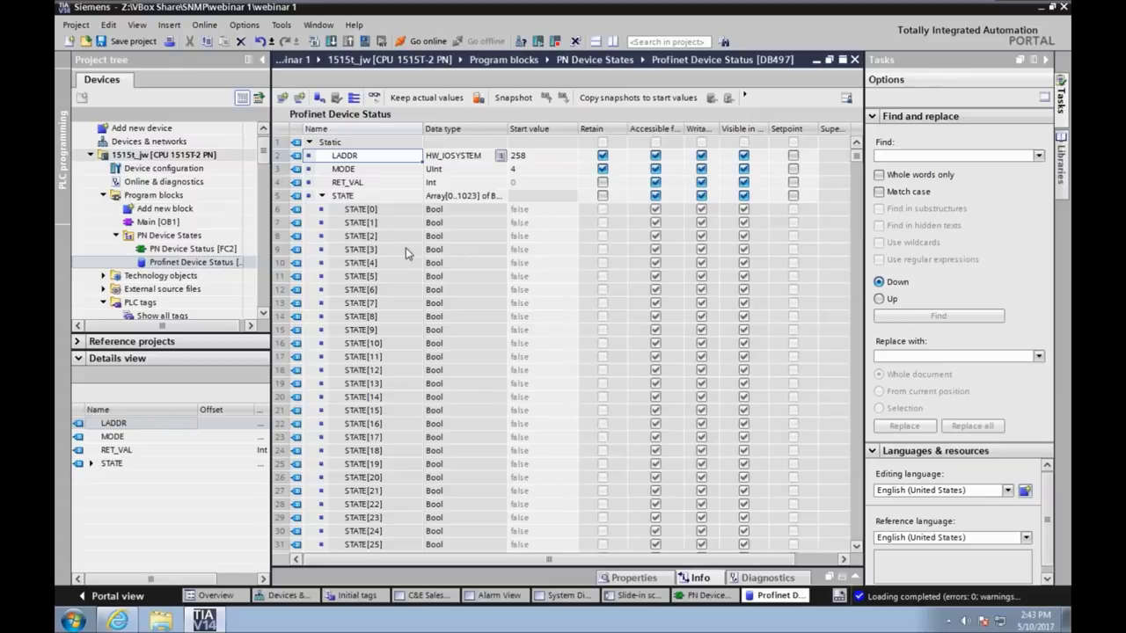
pyautogui.click(373, 212)
pyautogui.click(377, 224)
pyautogui.click(388, 235)
pyautogui.click(383, 250)
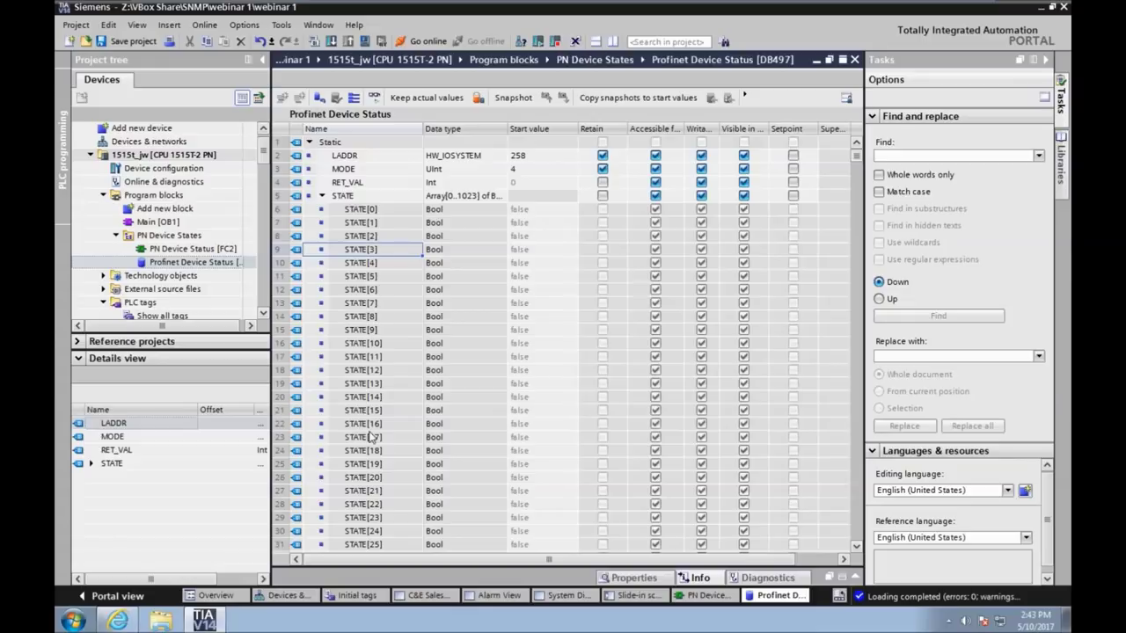
pyautogui.click(322, 195)
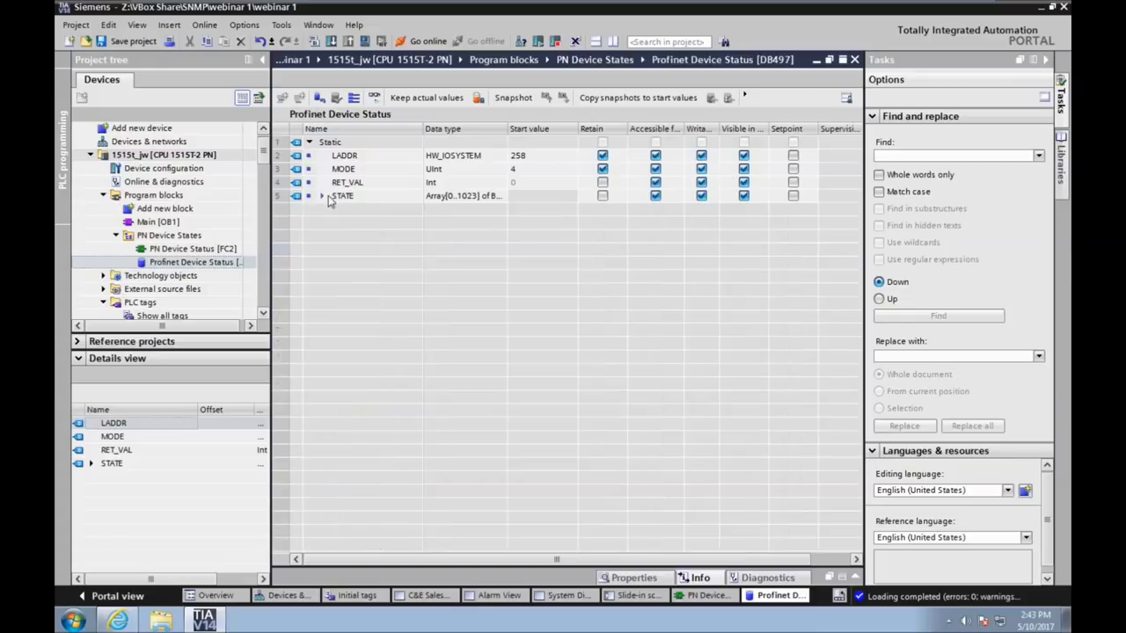
pyautogui.click(853, 60)
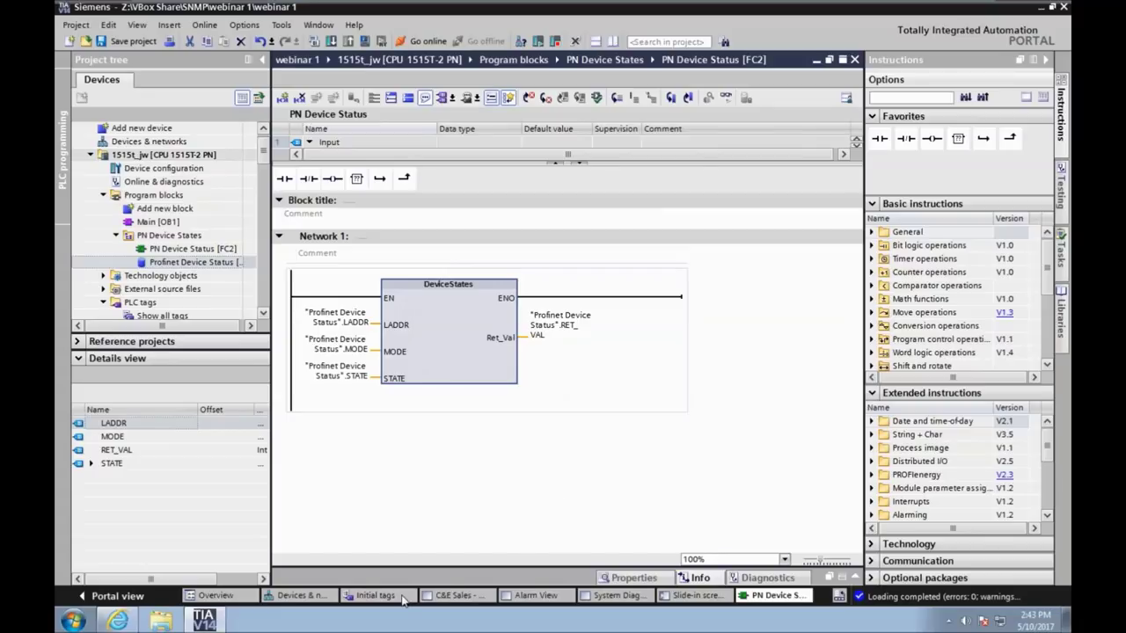
# Step: Check the device number of et200sp-jw in its PROFINET interface properties in the network view
pyautogui.click(299, 596)
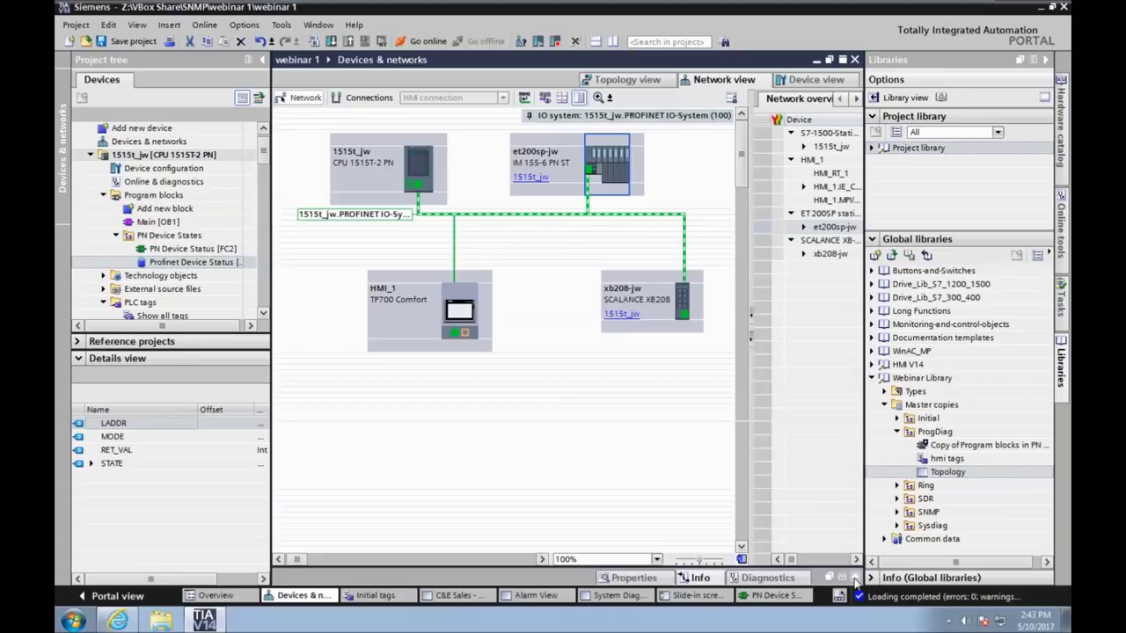
pyautogui.click(855, 584)
pyautogui.click(621, 395)
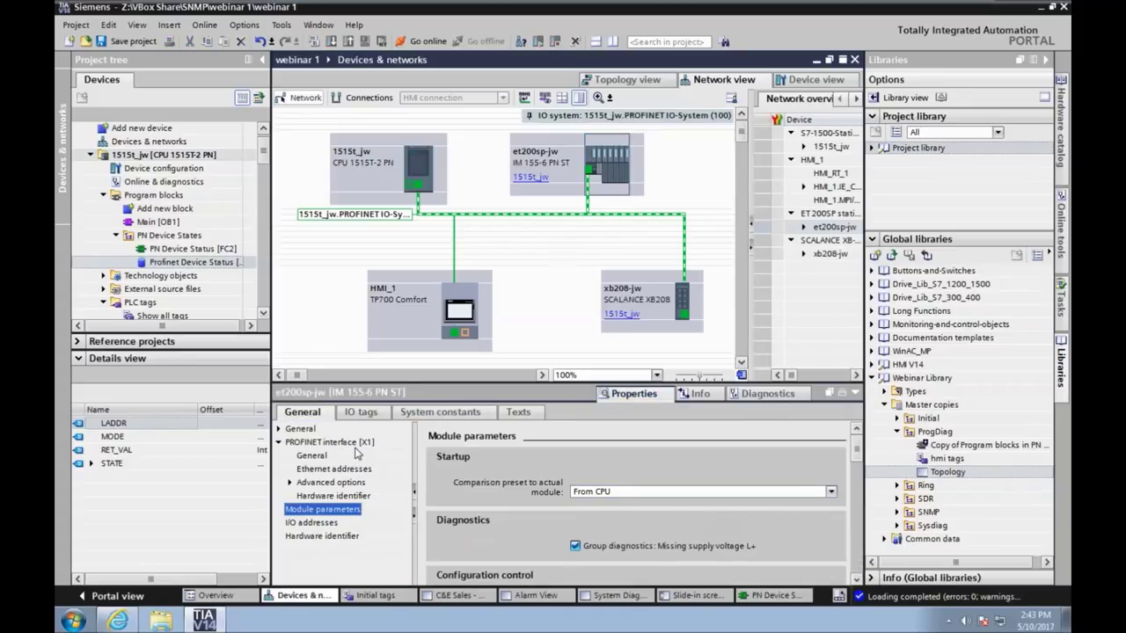
pyautogui.click(330, 442)
pyautogui.scroll(-5, 634, 502)
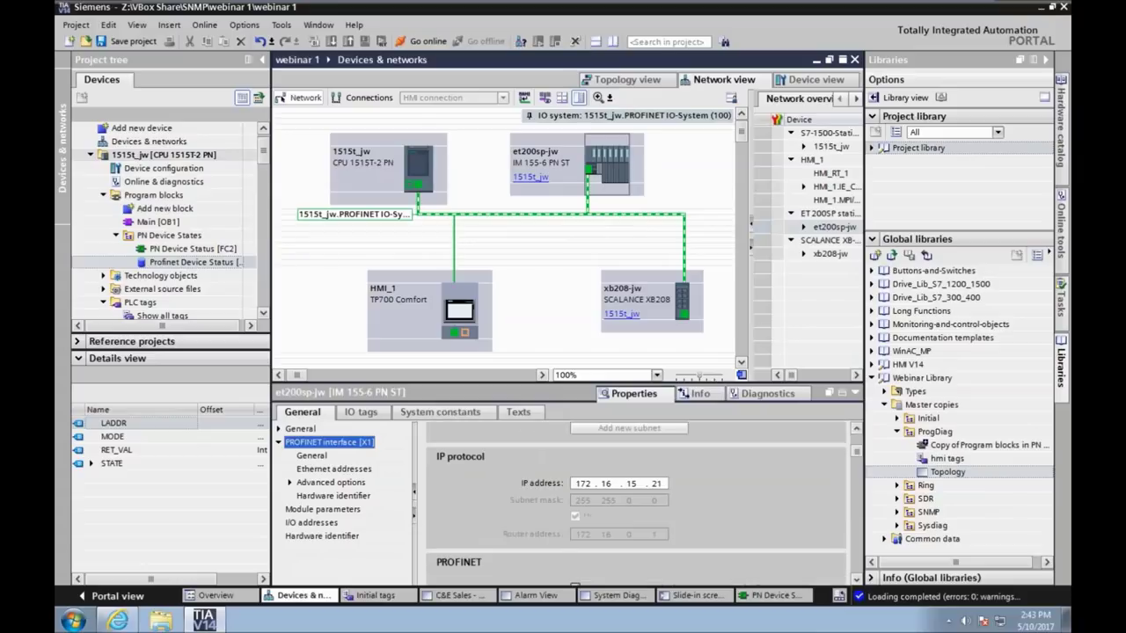
pyautogui.scroll(-3, 636, 501)
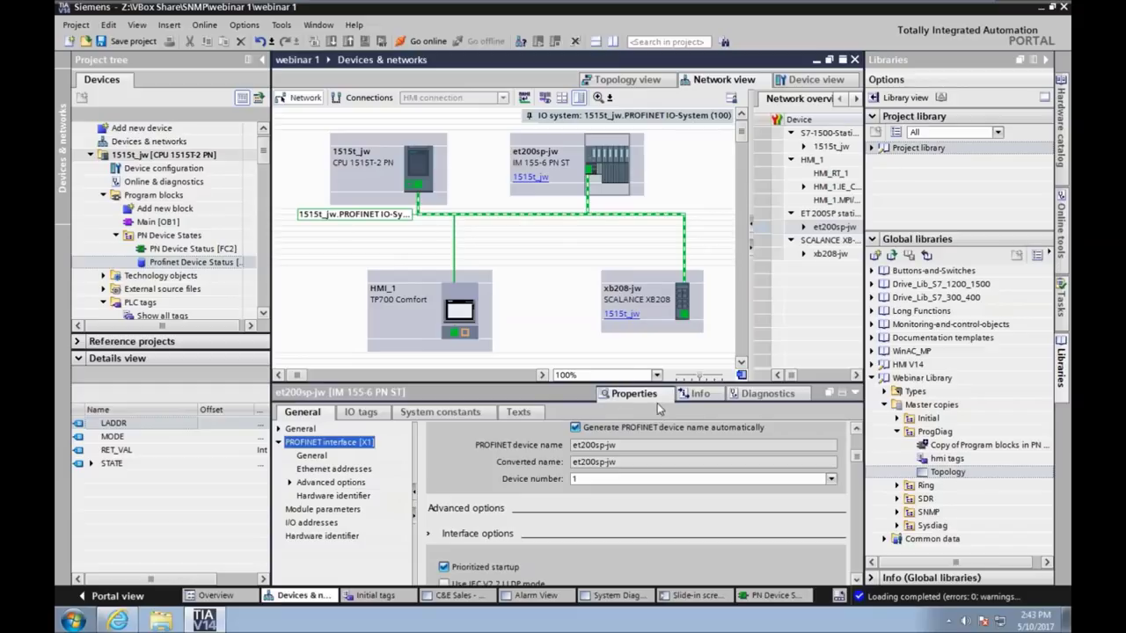
# Step: Open HMI_1's Topology screen and inspect the tag assigned to the status graphic above the ET200SP I/O node
pyautogui.moveTo(263, 152); pyautogui.dragTo(264, 197)
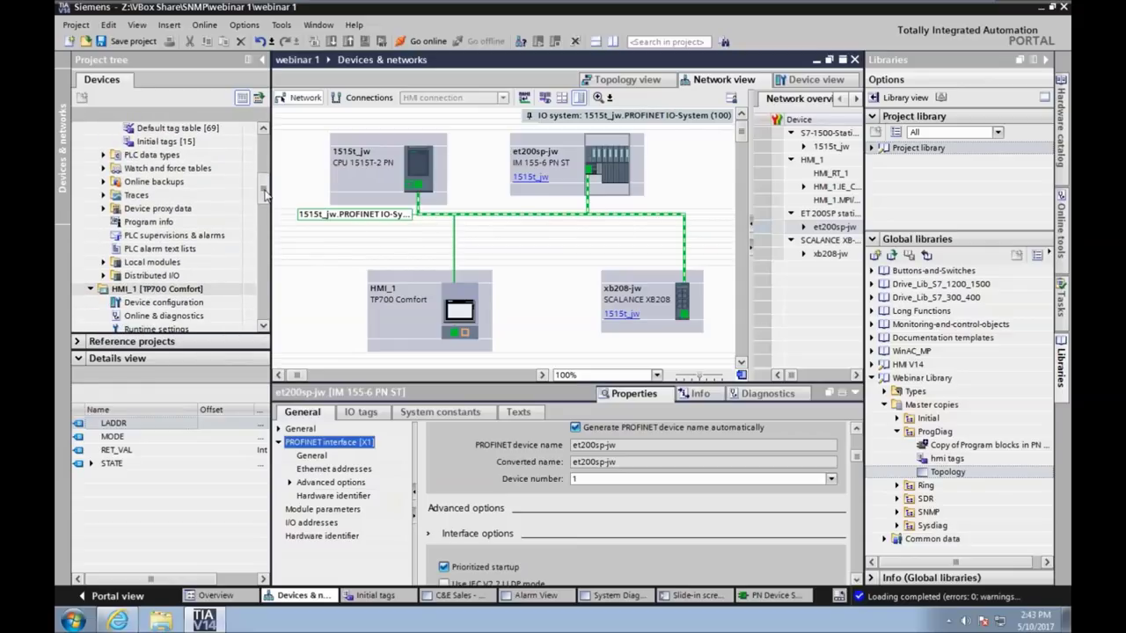
pyautogui.scroll(-4, 263, 202)
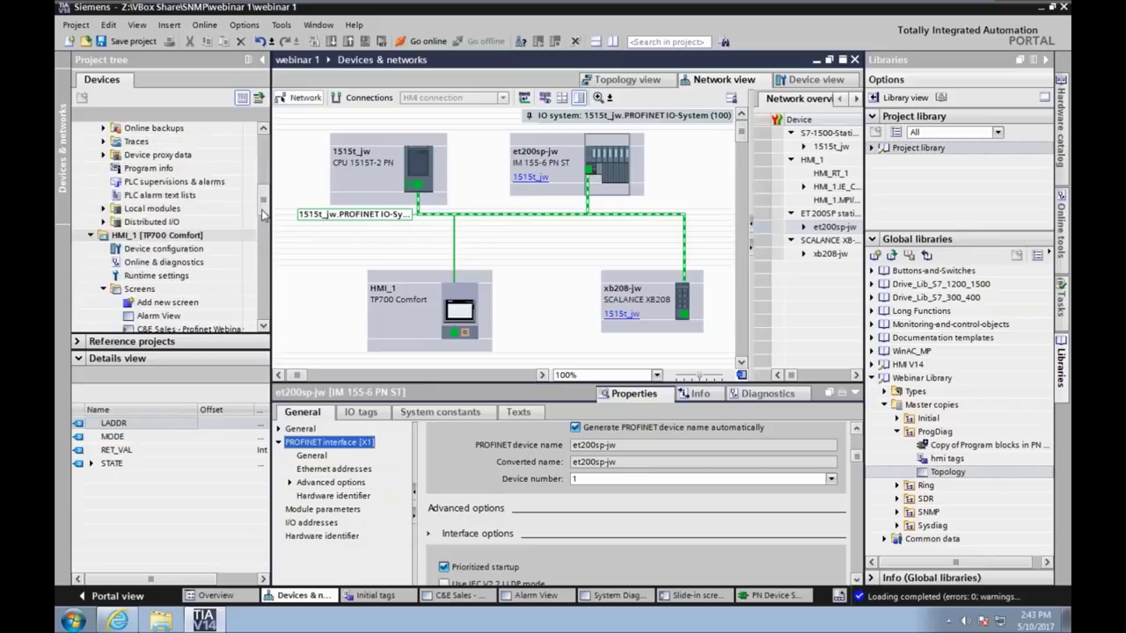
pyautogui.click(152, 263)
pyautogui.doubleClick(152, 263)
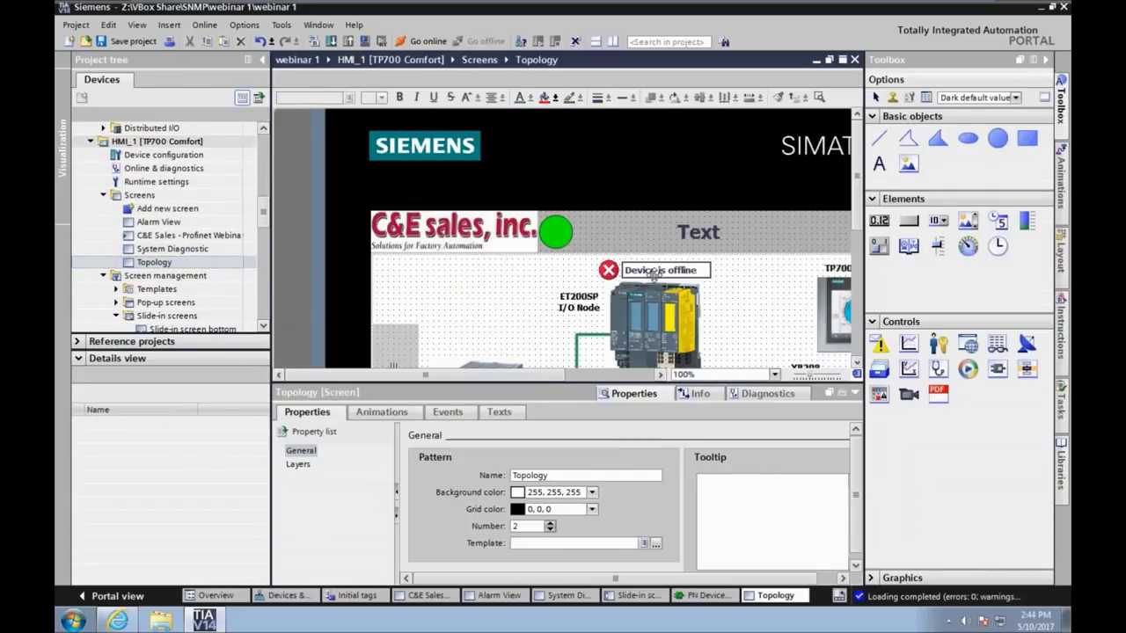
pyautogui.moveTo(862, 207); pyautogui.dragTo(865, 262)
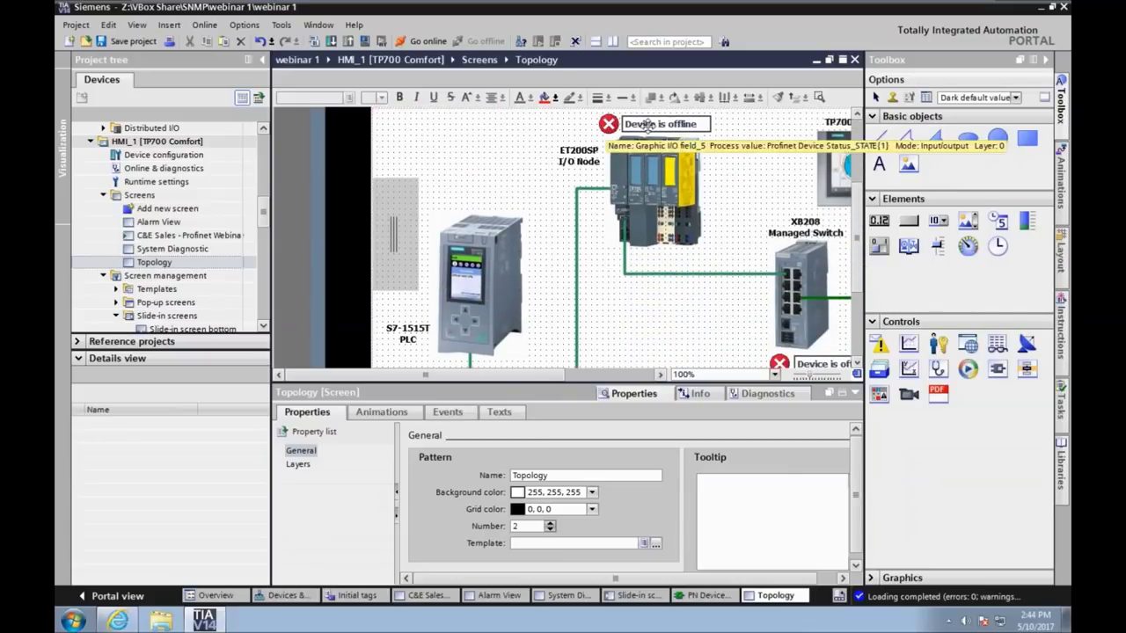
pyautogui.click(608, 124)
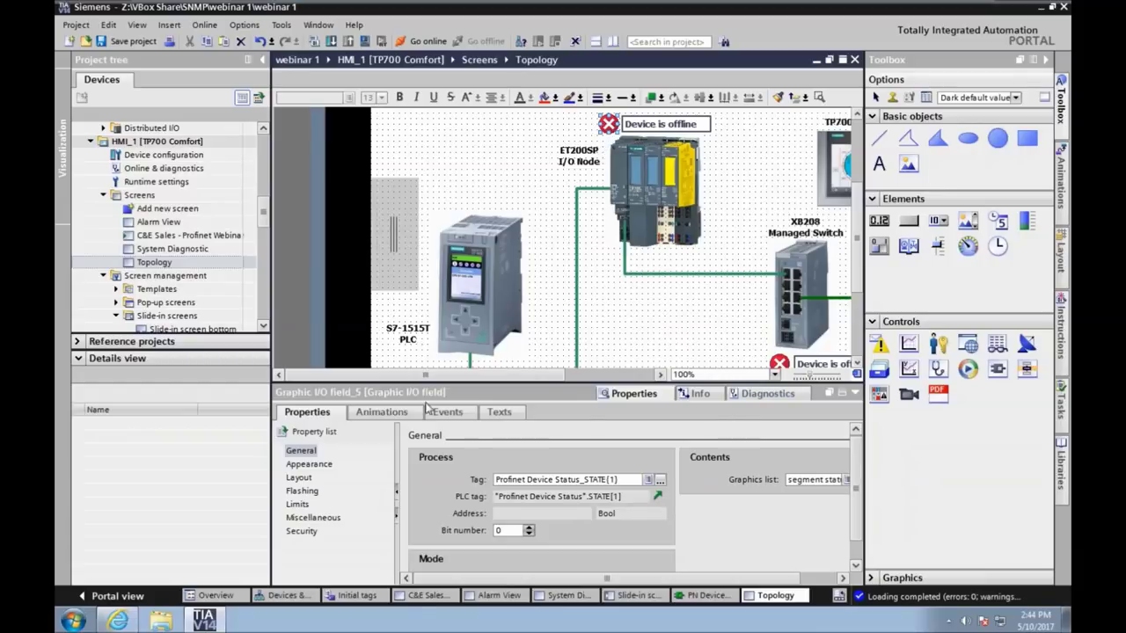
# Step: Review the entries of the Device Name text list and the segment status graphic list of HMI_1
pyautogui.moveTo(262, 225); pyautogui.dragTo(260, 269)
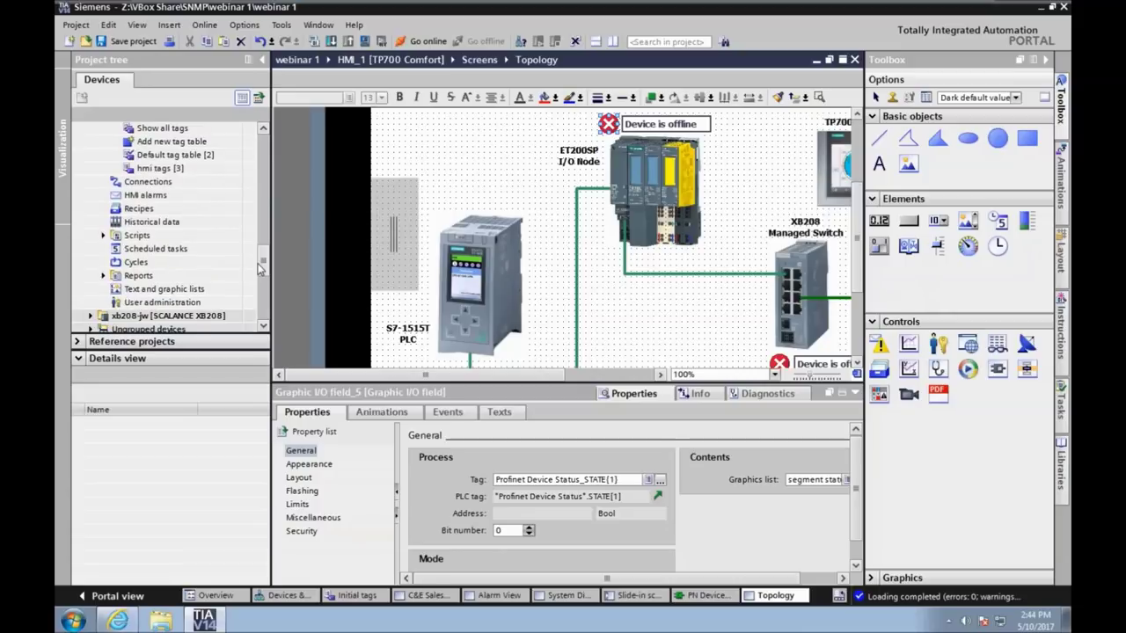
pyautogui.doubleClick(164, 288)
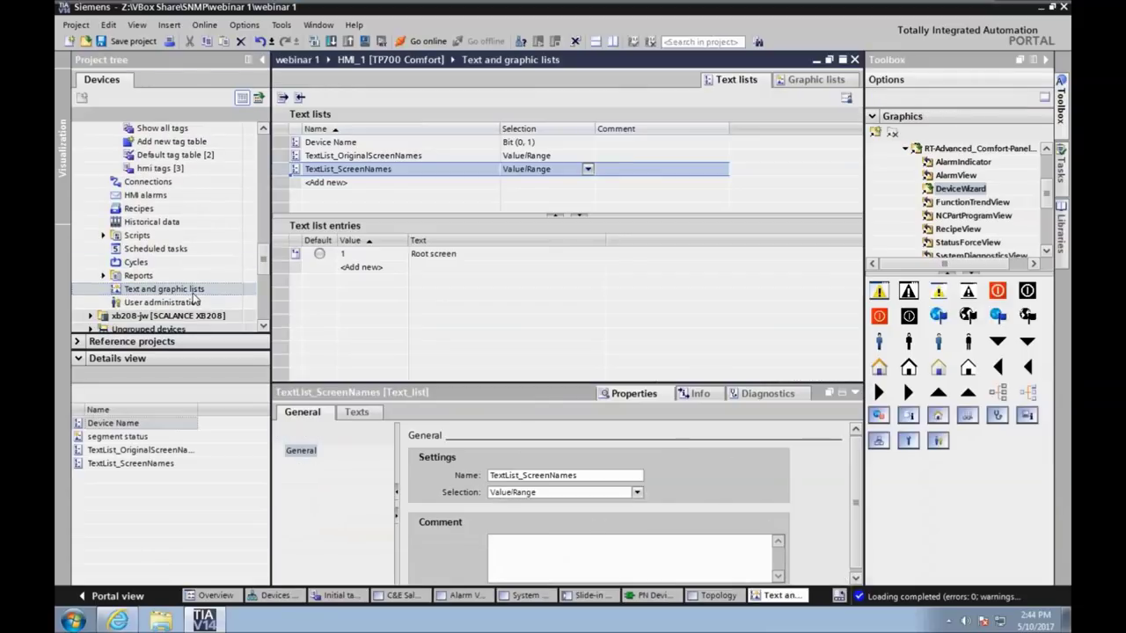
pyautogui.click(368, 142)
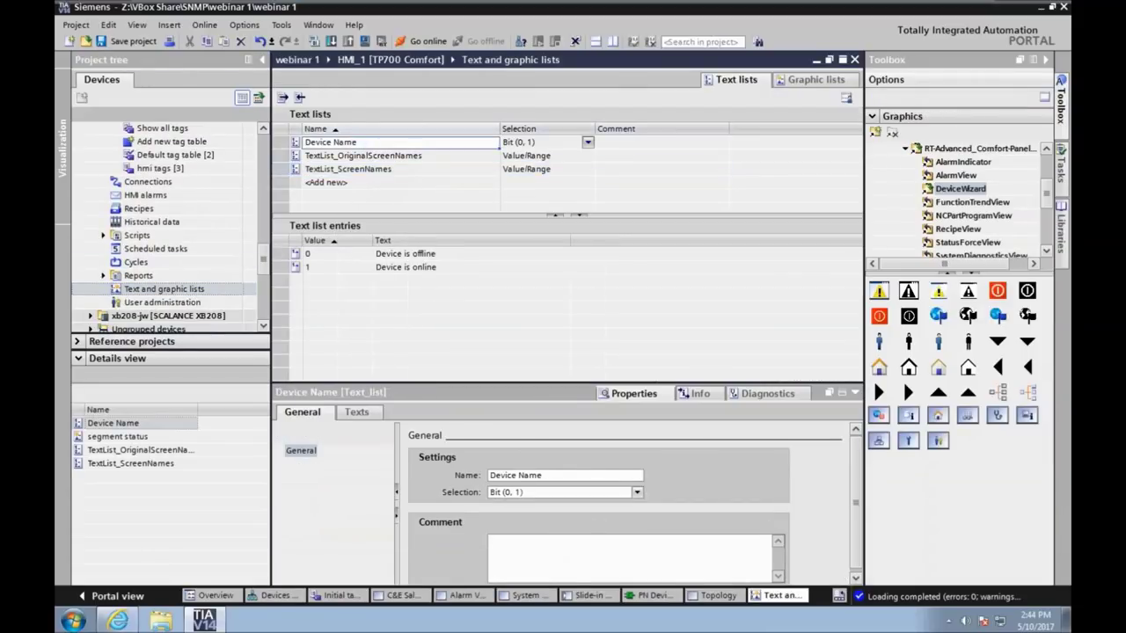
pyautogui.click(297, 255)
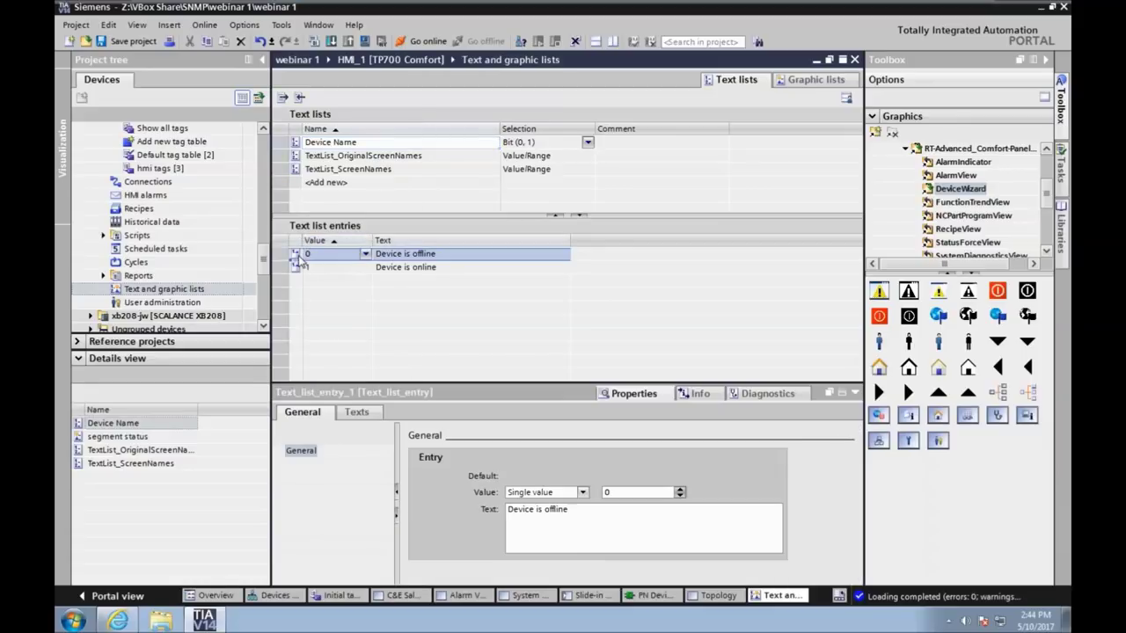
pyautogui.click(493, 300)
pyautogui.click(835, 81)
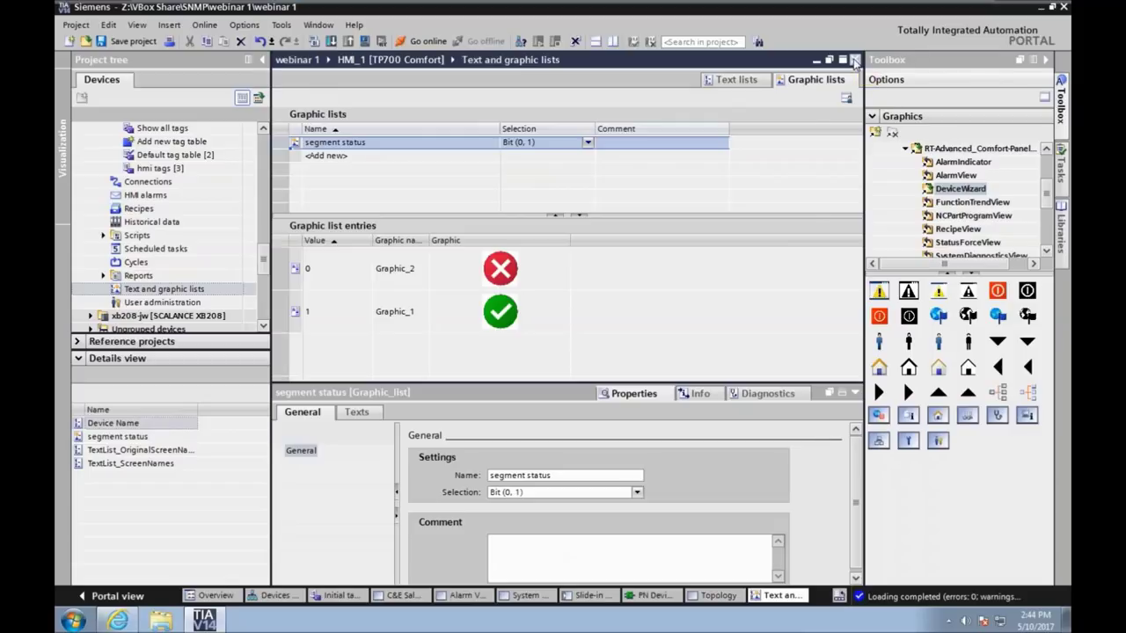
# Step: Close the text and graphic lists and inspect the tag and text list assigned to the status text above the ET200SP I/O node
pyautogui.click(854, 60)
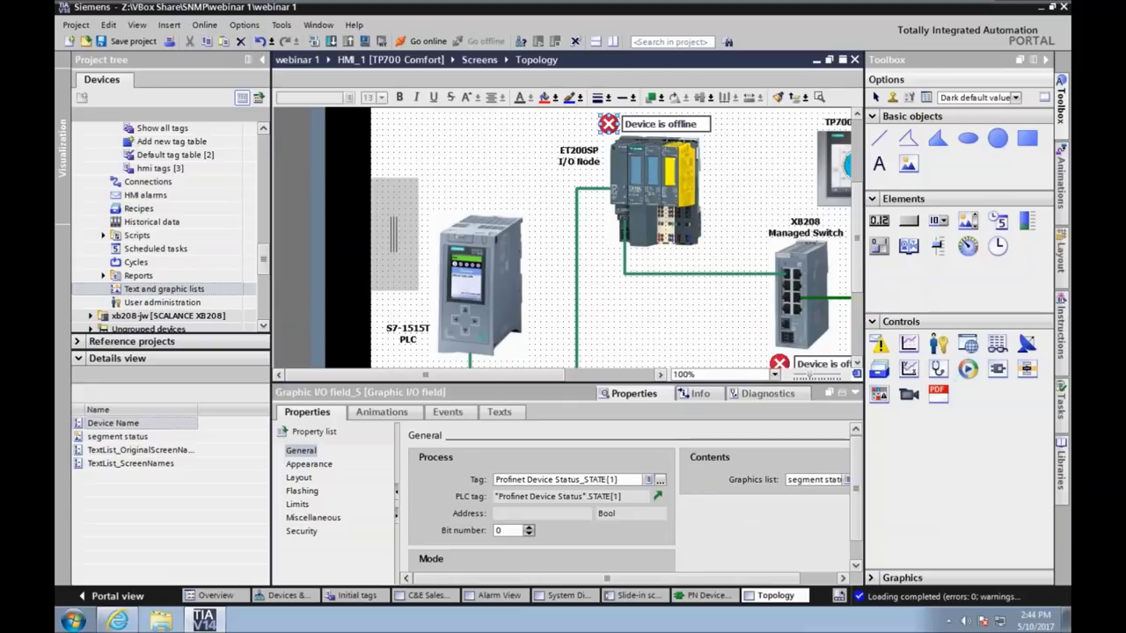
pyautogui.click(679, 126)
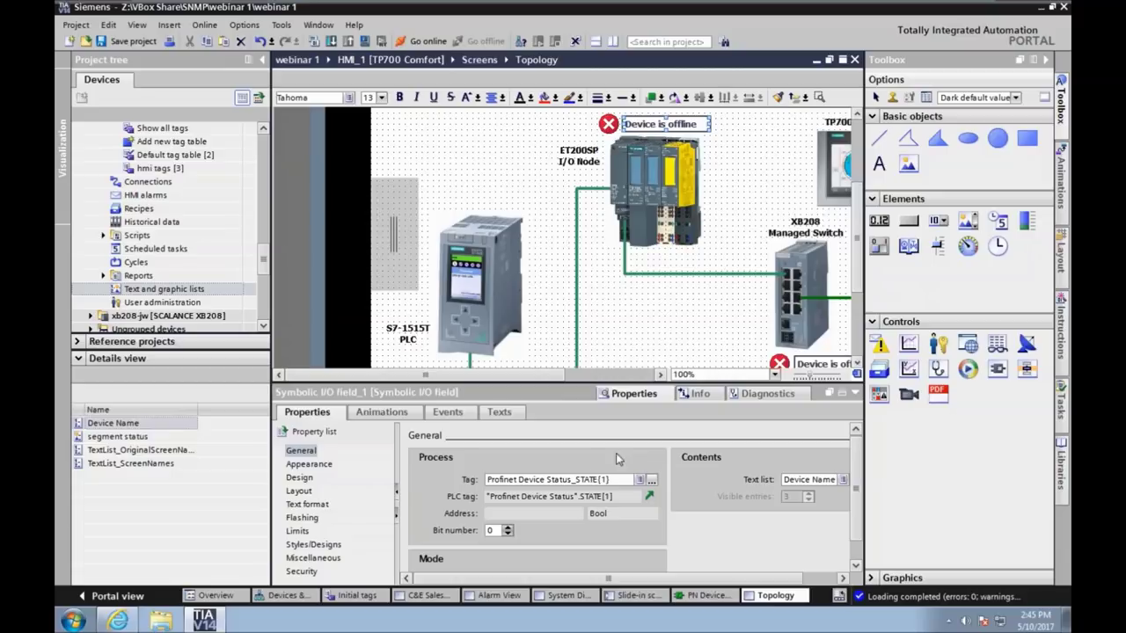
pyautogui.click(684, 322)
pyautogui.moveTo(266, 263); pyautogui.dragTo(273, 151)
pyautogui.click(139, 170)
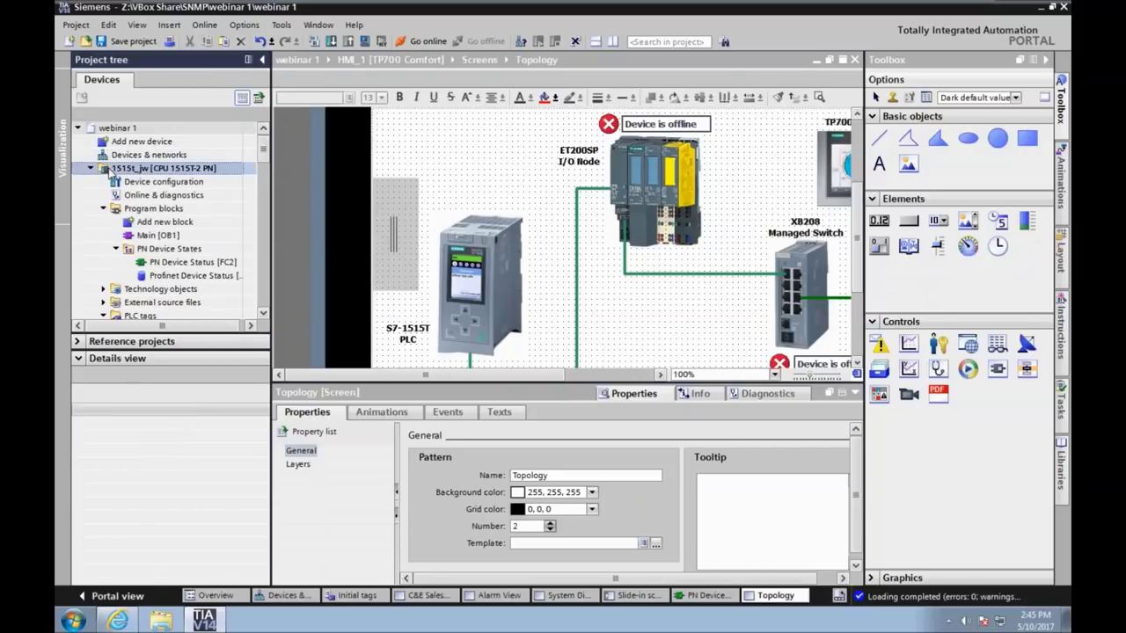
pyautogui.click(151, 209)
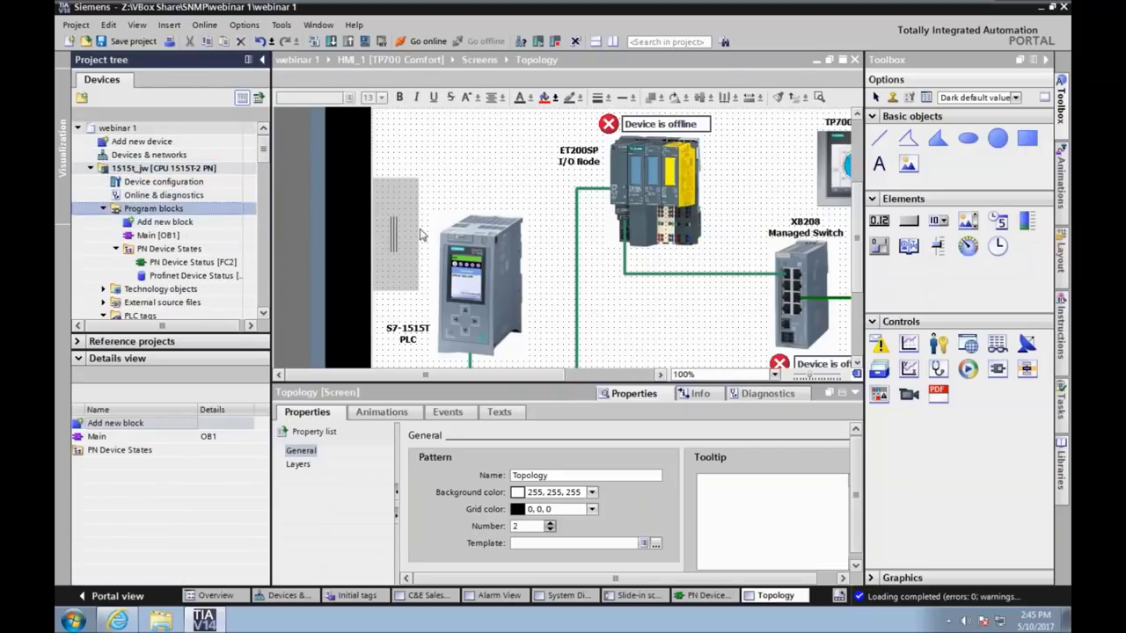
pyautogui.click(332, 42)
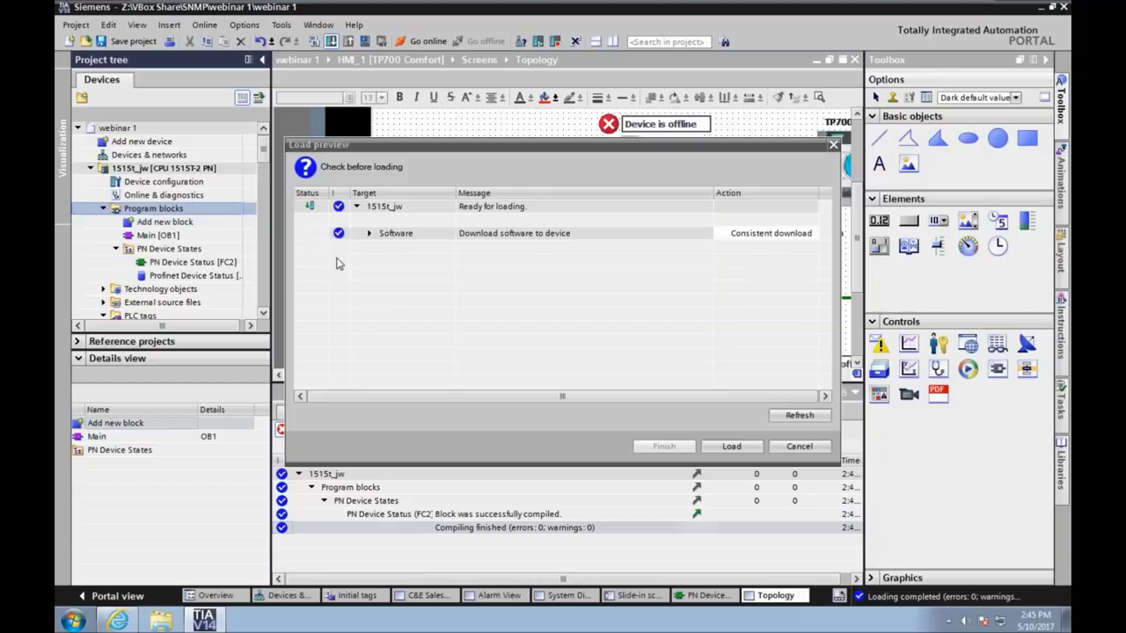
pyautogui.click(368, 233)
pyautogui.click(382, 246)
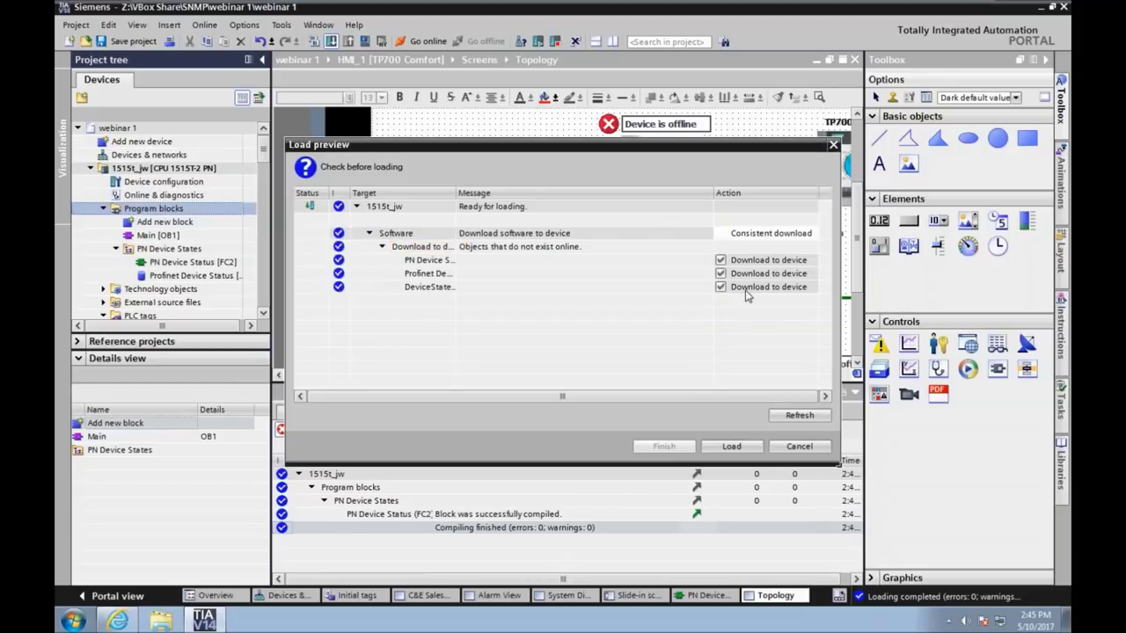
pyautogui.moveTo(456, 193); pyautogui.dragTo(519, 193)
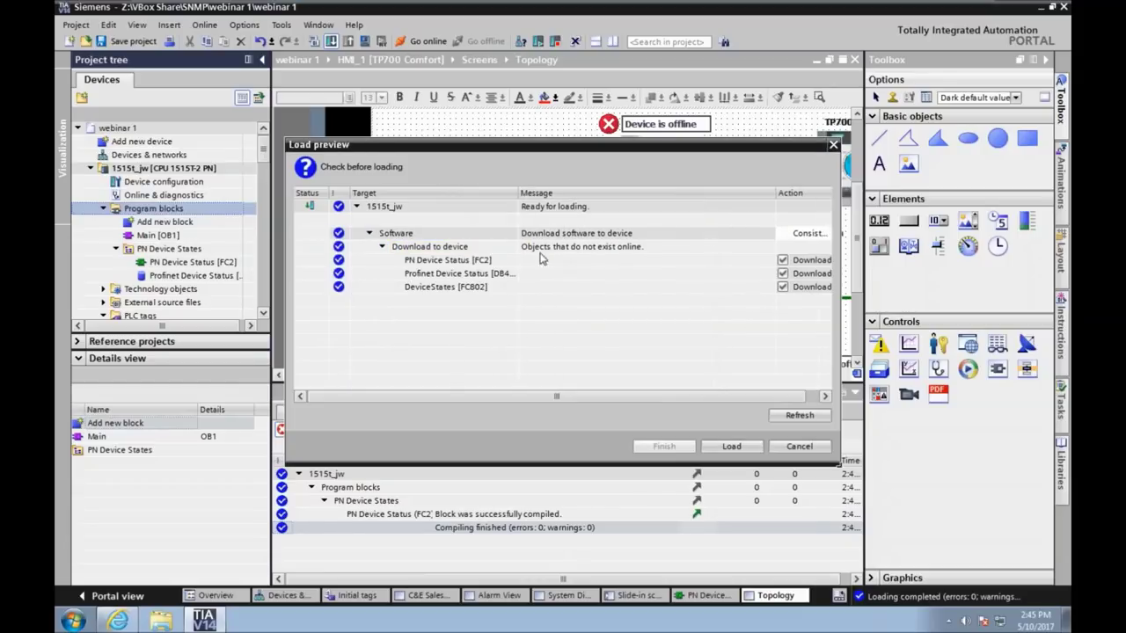
pyautogui.click(795, 447)
# Step: Open Main [OB1] and insert a call to PN Device Status [FC2] on the rung of Network 1
pyautogui.click(163, 235)
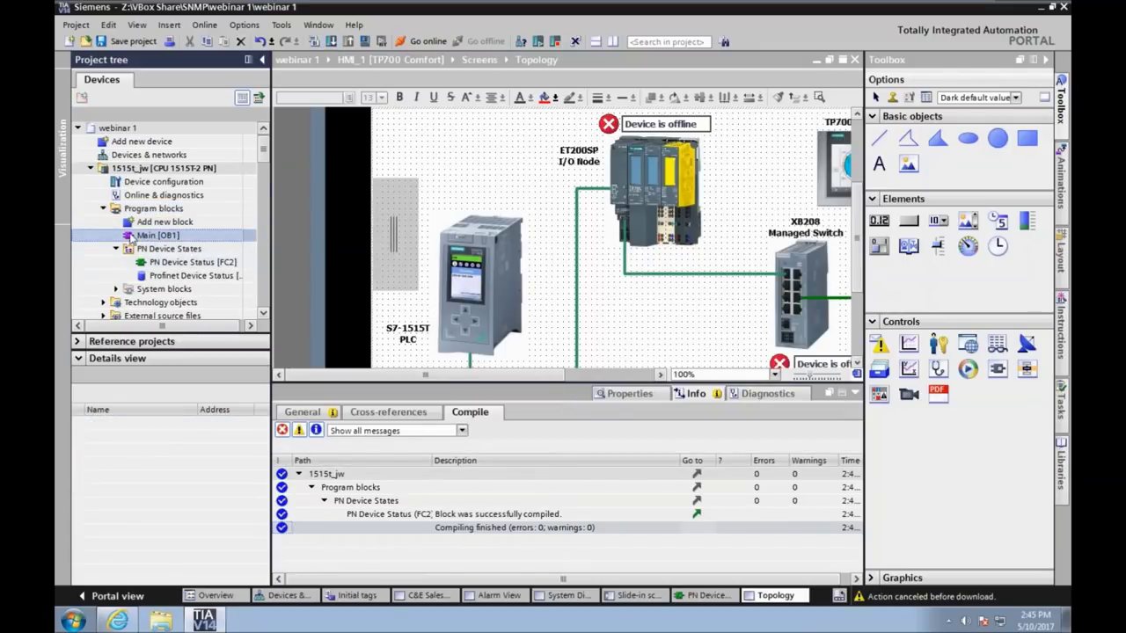
pyautogui.doubleClick(132, 235)
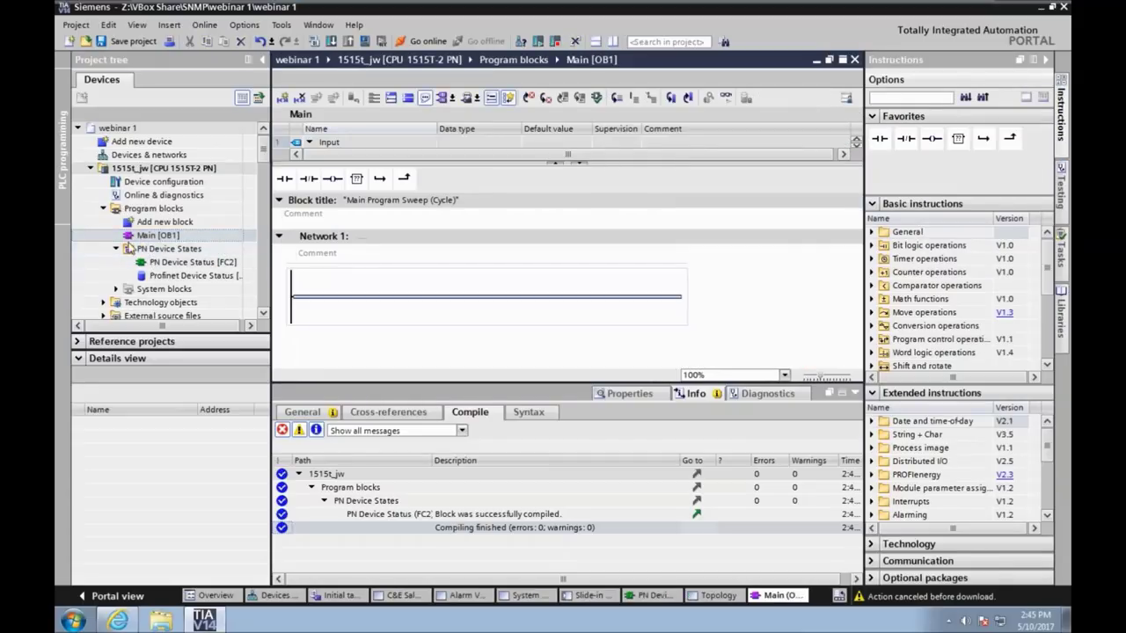
pyautogui.click(172, 263)
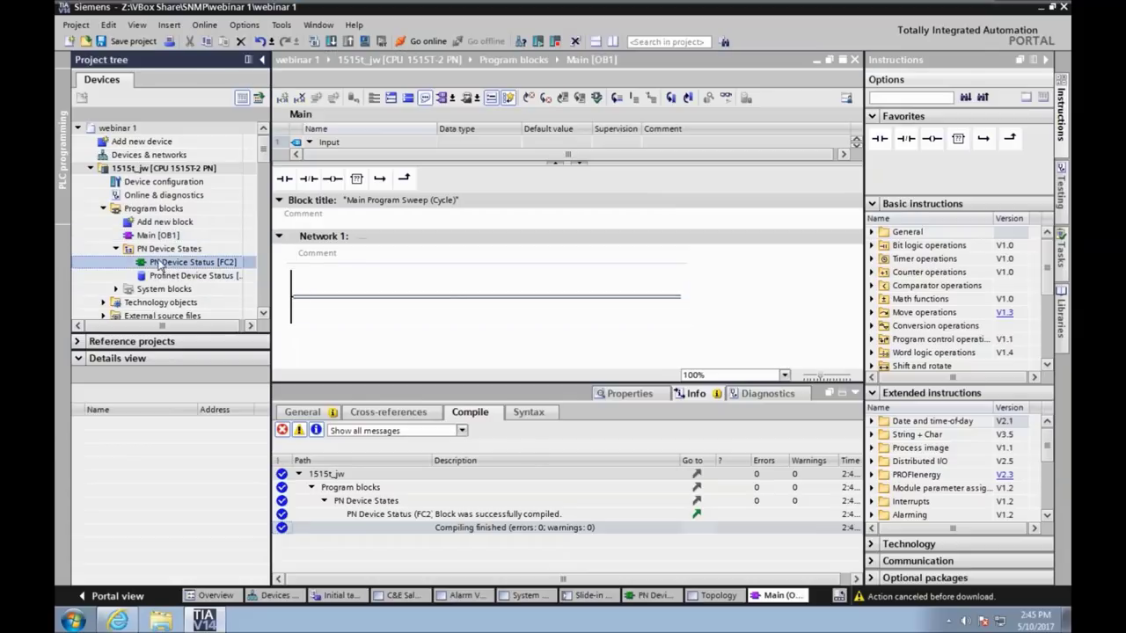
pyautogui.moveTo(157, 267)
pyautogui.mouseDown()
pyautogui.moveTo(220, 286)
pyautogui.moveTo(527, 303)
pyautogui.mouseUp()
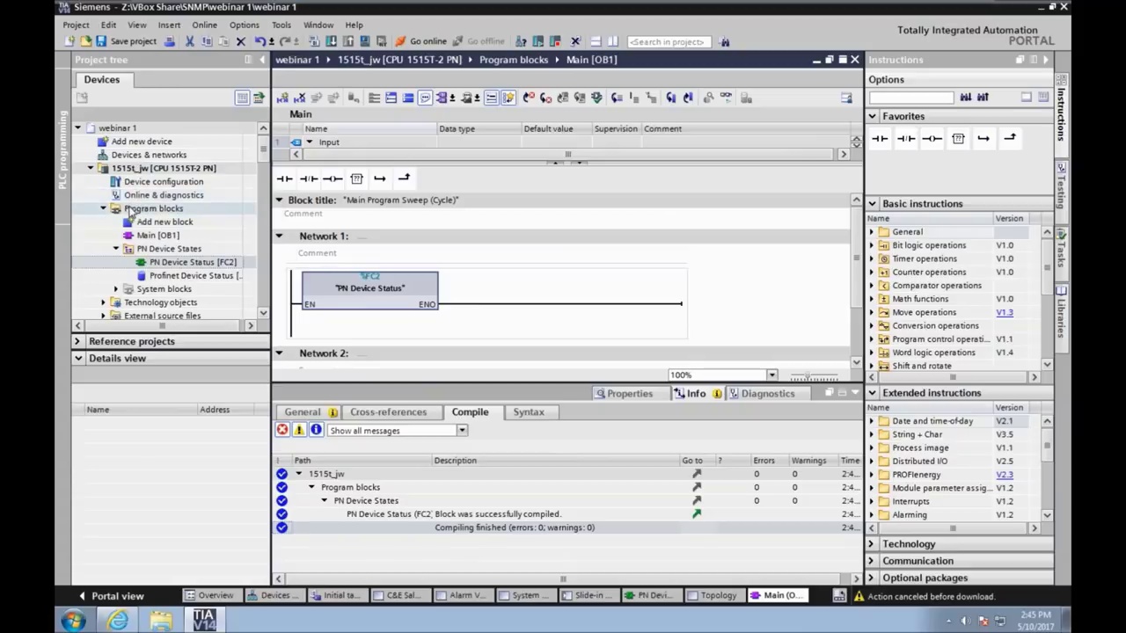
# Step: Compile the program blocks of 1515t_jw and load them into the PLC with a consistent download
pyautogui.click(154, 209)
pyautogui.click(333, 42)
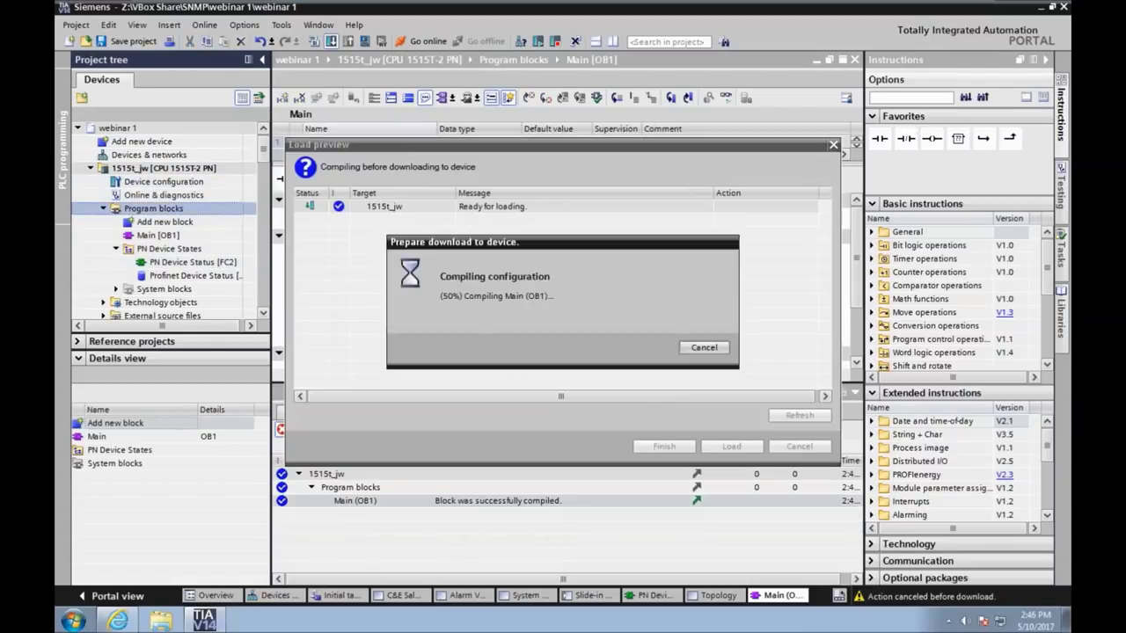
pyautogui.click(678, 447)
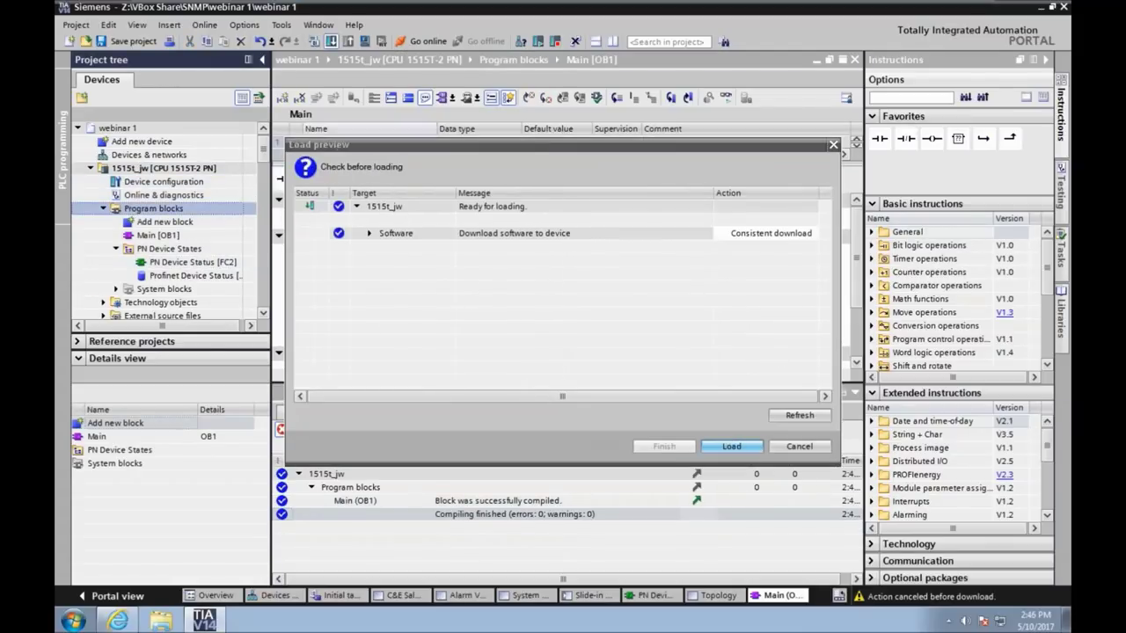
pyautogui.click(728, 447)
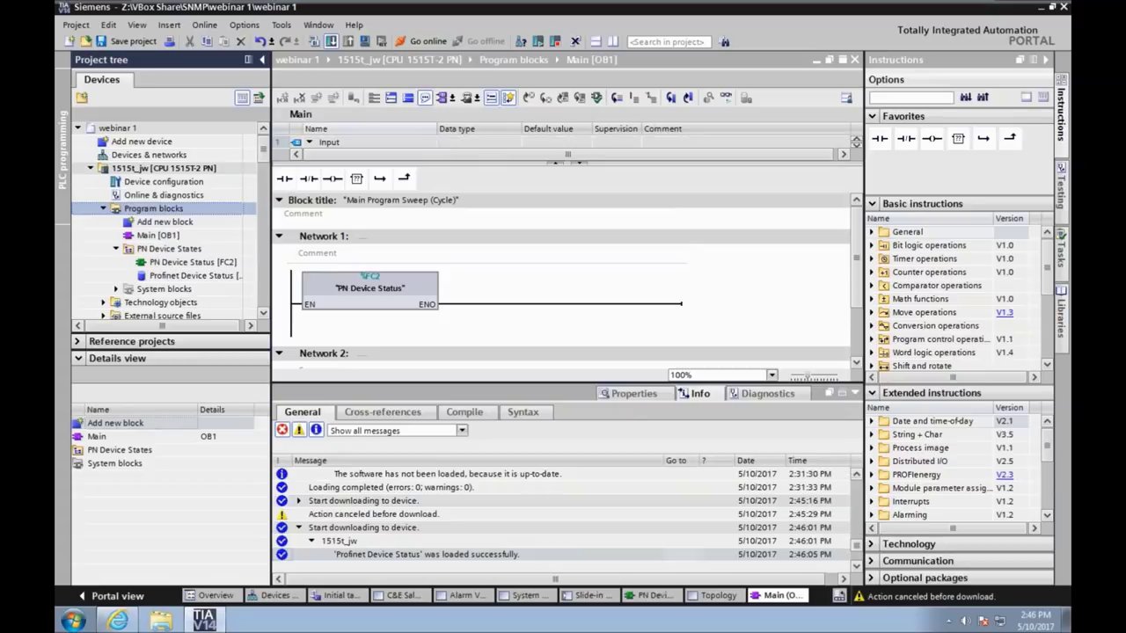
pyautogui.click(318, 242)
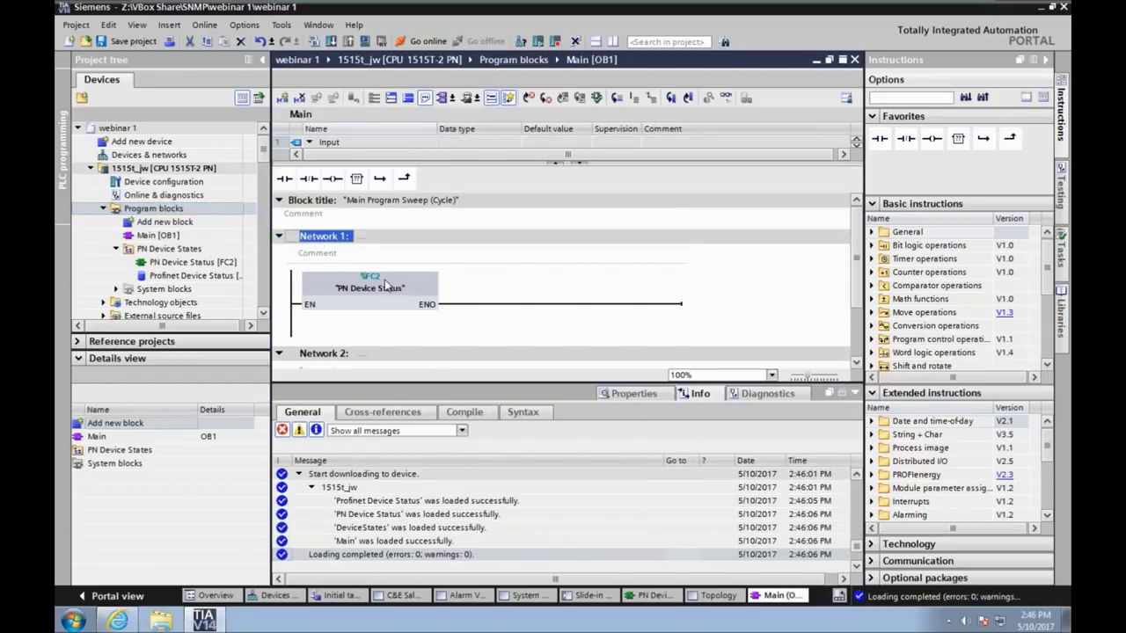
# Step: Start the runtime simulation of HMI_1 and go to the Topology screen through the slide-in menu
pyautogui.scroll(-10, 266, 304)
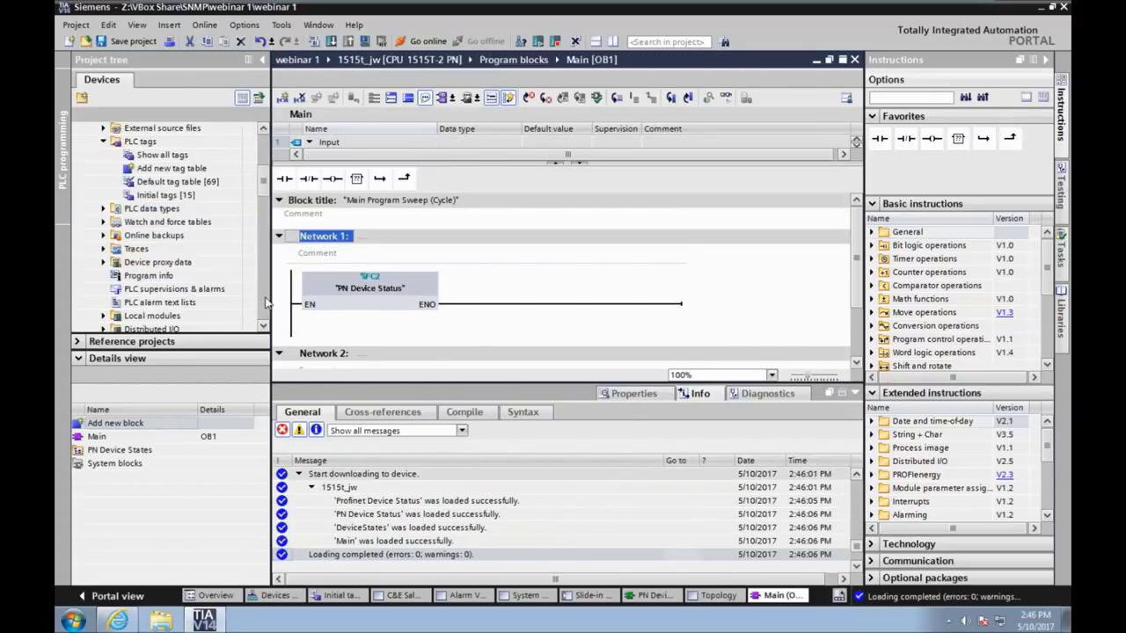
pyautogui.click(130, 143)
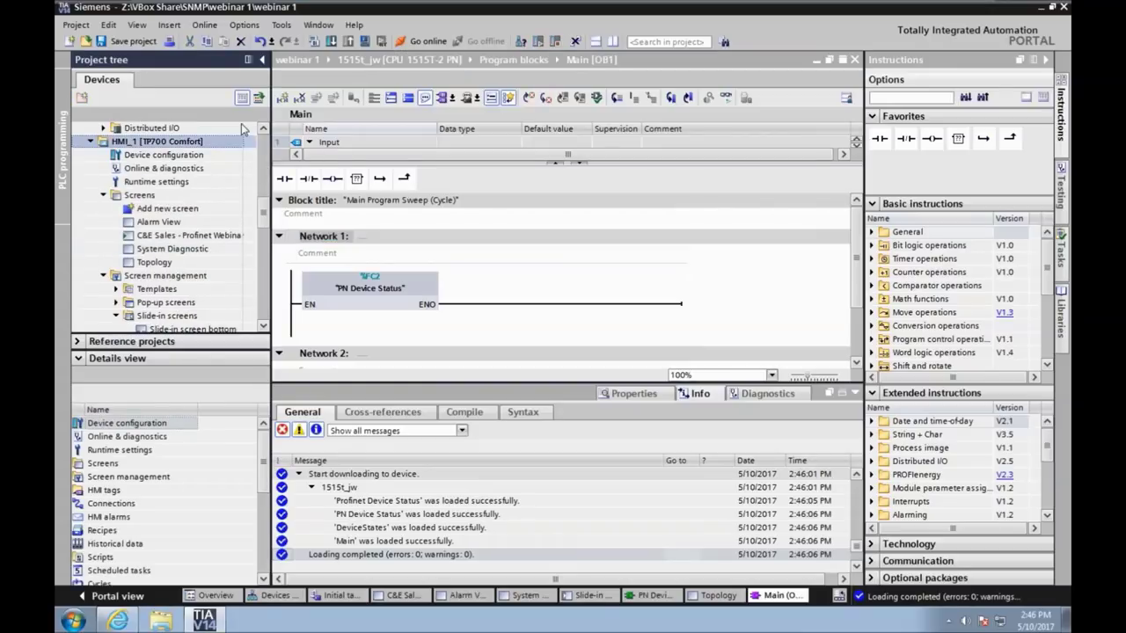
pyautogui.click(366, 41)
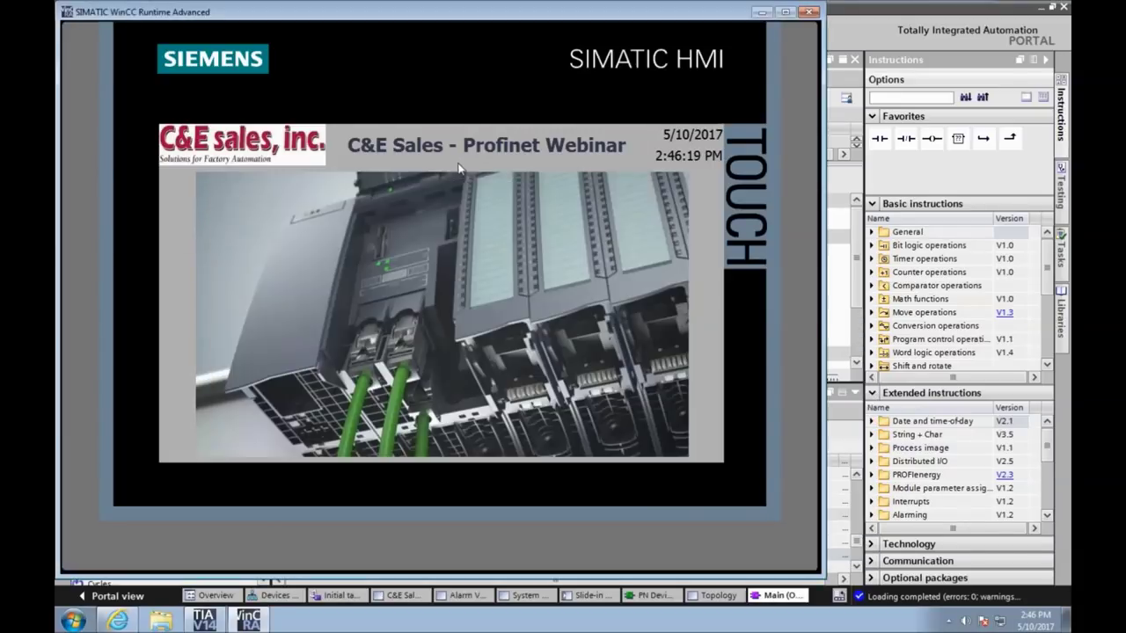
pyautogui.click(180, 291)
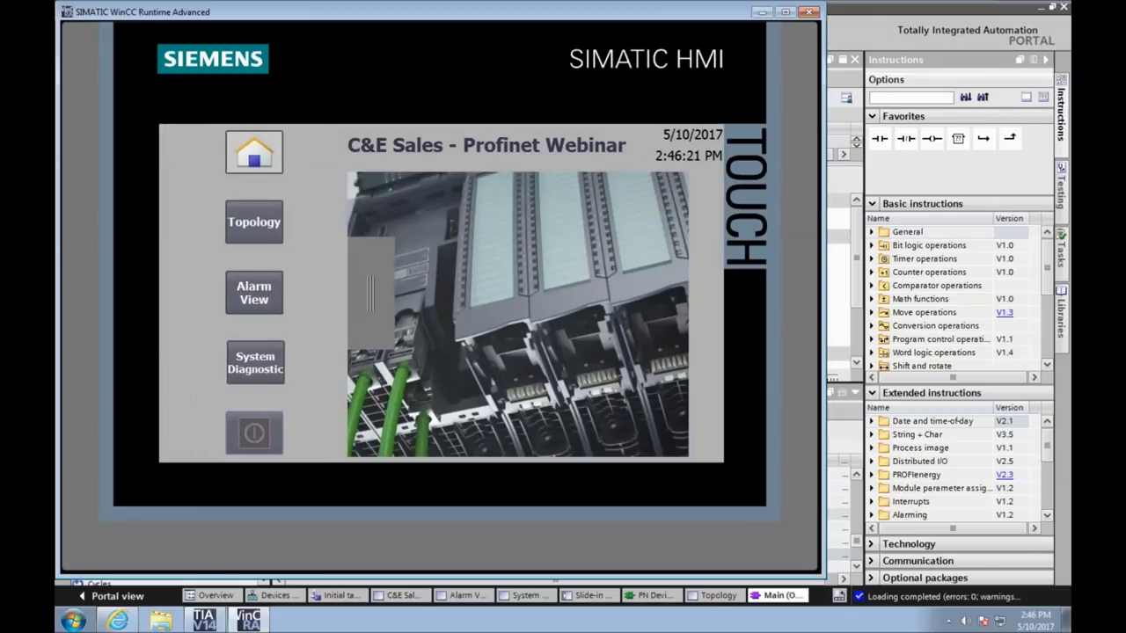
pyautogui.click(248, 223)
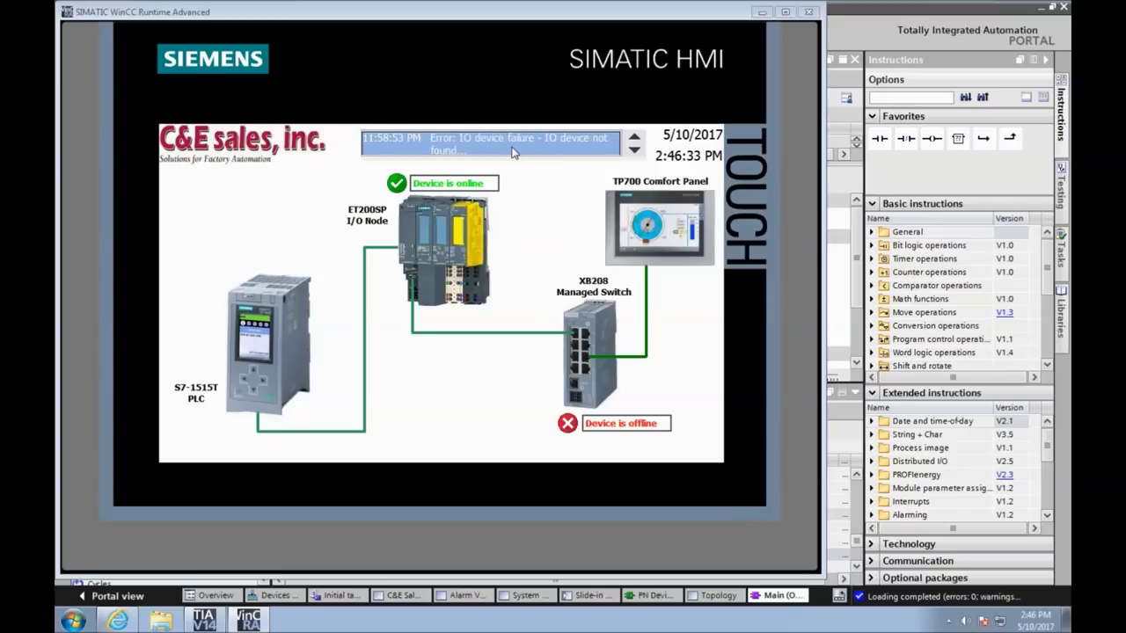
# Step: Review the device status indicators and step through the pending alarm messages on the simulated Topology screen
pyautogui.click(565, 360)
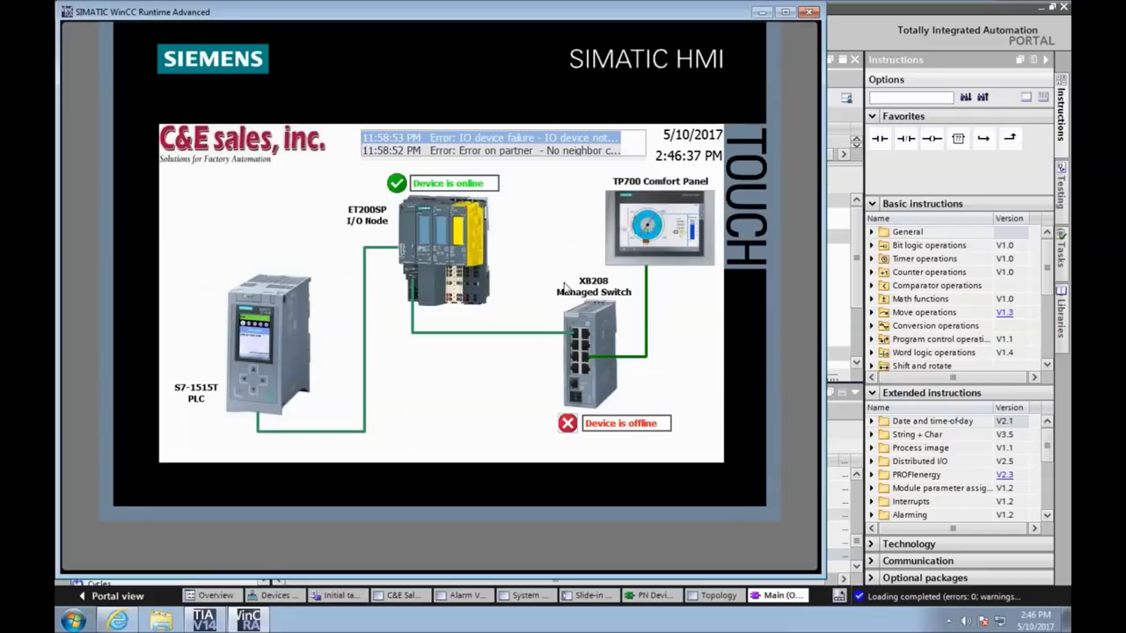
pyautogui.click(538, 139)
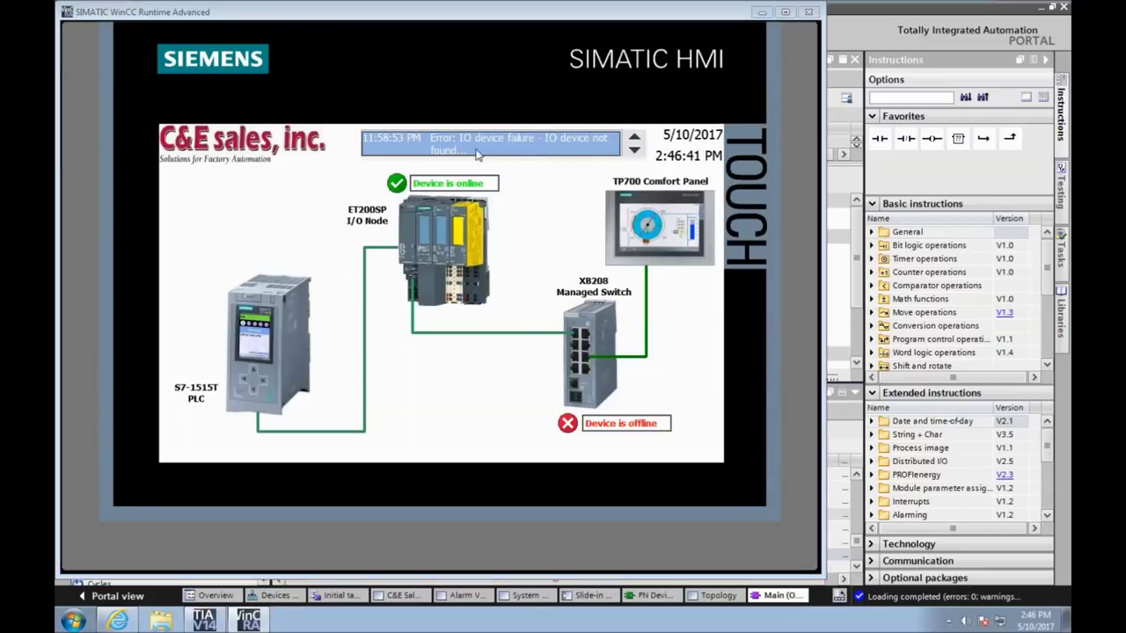
pyautogui.click(635, 151)
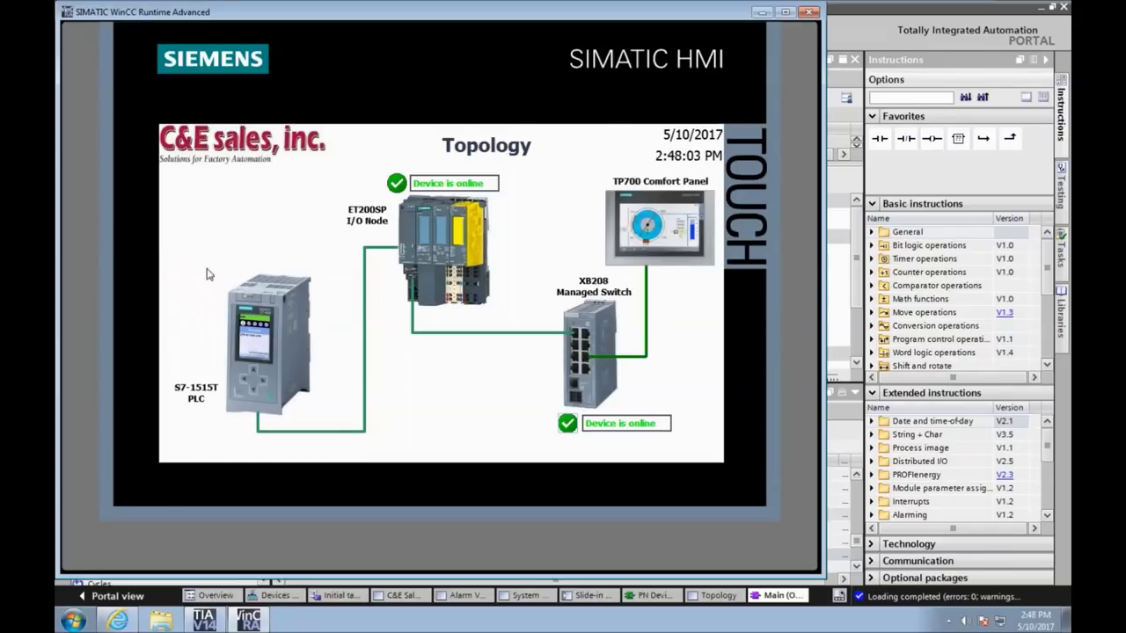
# Step: Bring up the slide-in menu on the Topology screen and exit the HMI runtime
pyautogui.moveTo(184, 280)
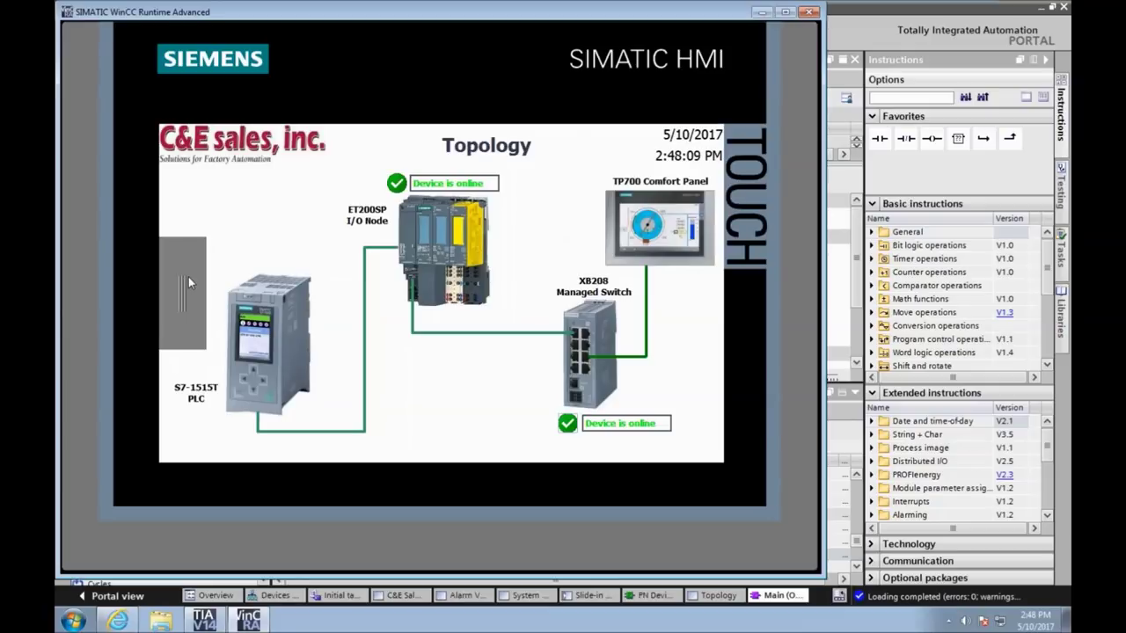
pyautogui.click(188, 276)
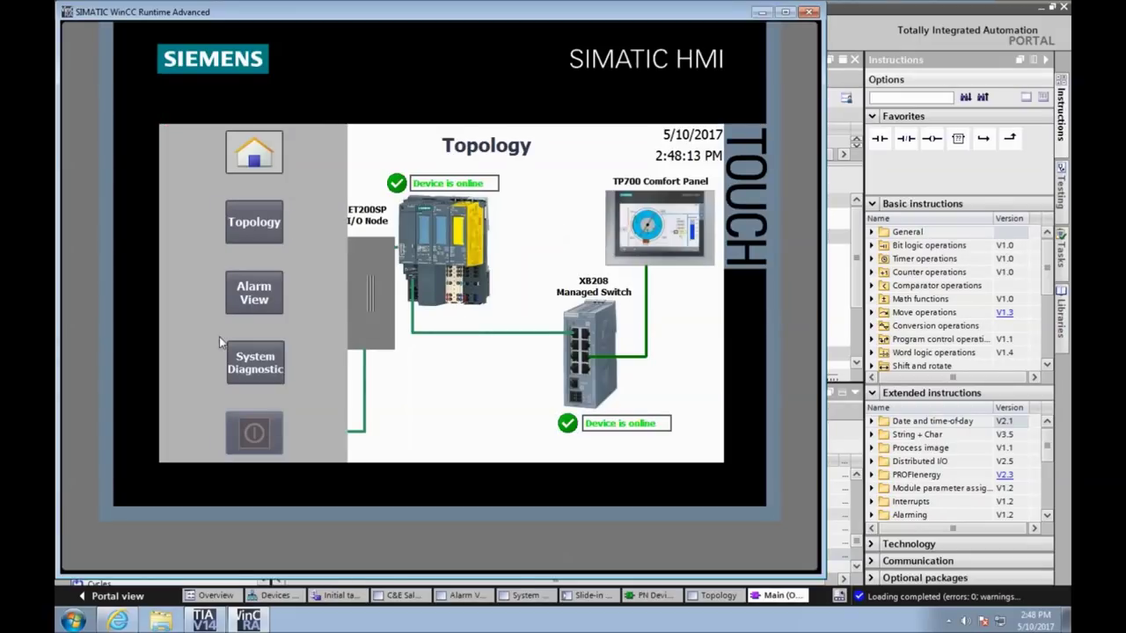
pyautogui.click(268, 431)
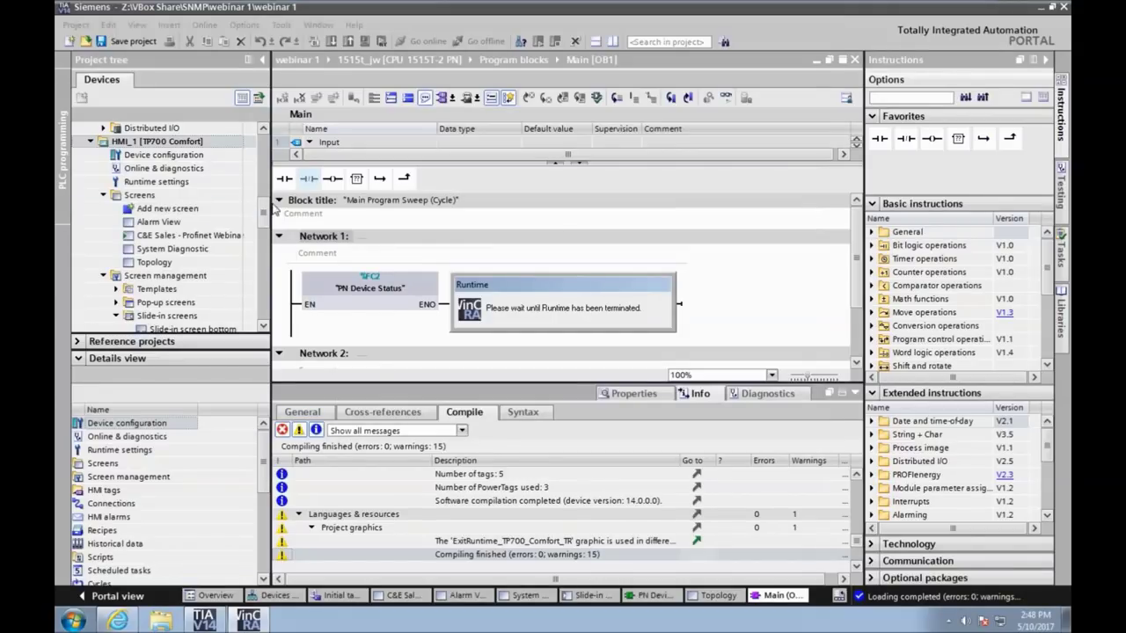
# Step: Collapse the Slide-in screens folder of HMI_1 in the project tree
pyautogui.scroll(-3, 263, 225)
pyautogui.scroll(2, 263, 224)
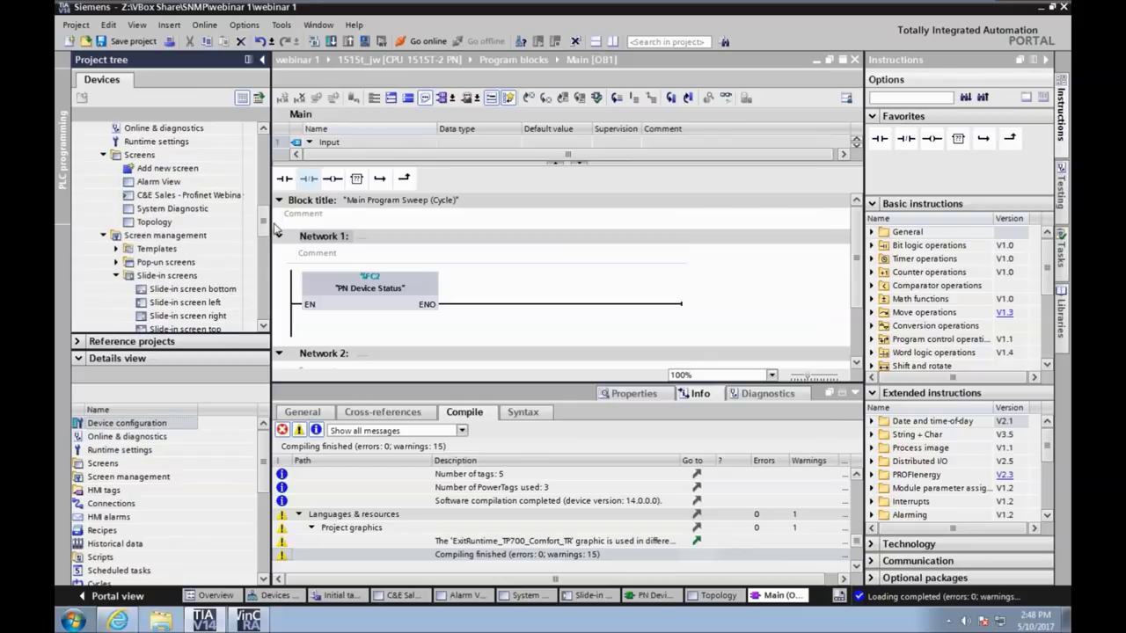
pyautogui.scroll(2, 277, 227)
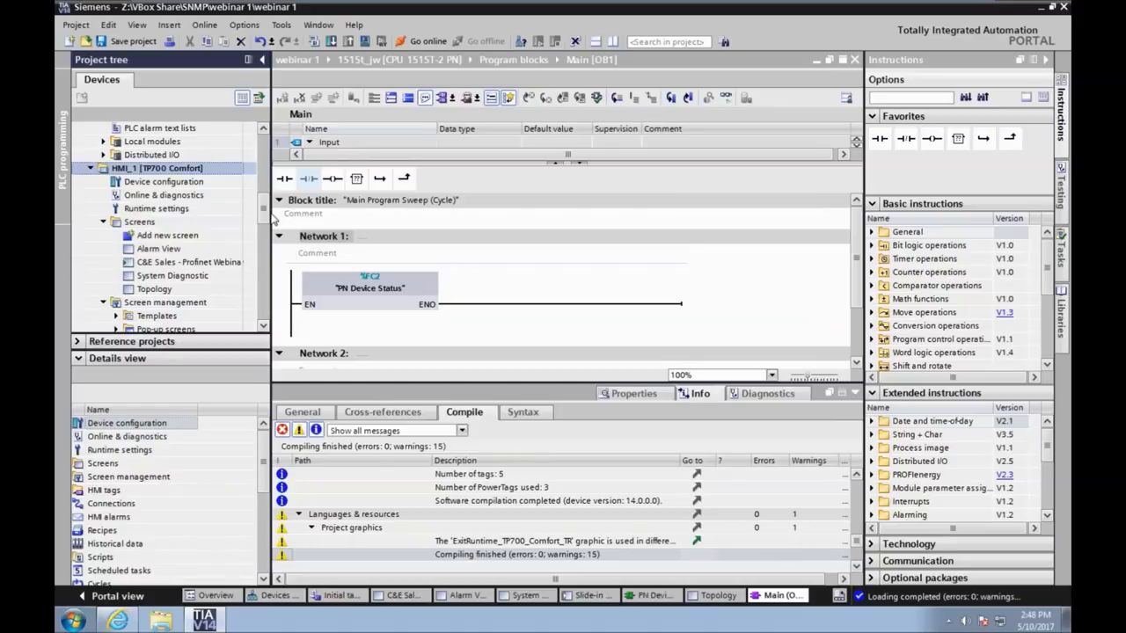
pyautogui.scroll(-3, 268, 217)
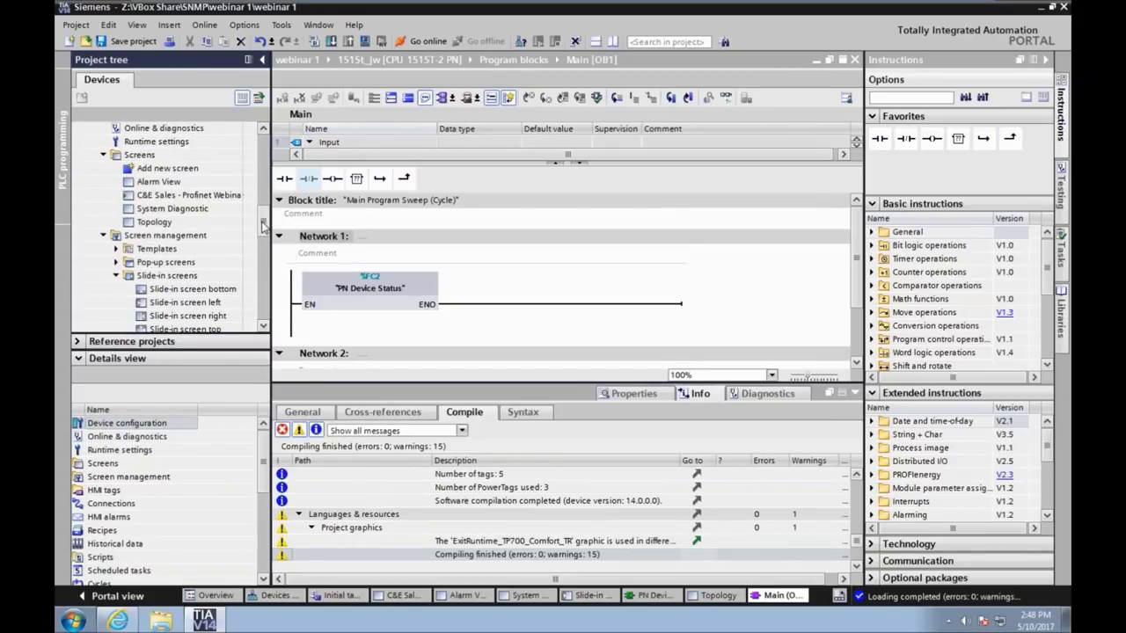
pyautogui.click(116, 275)
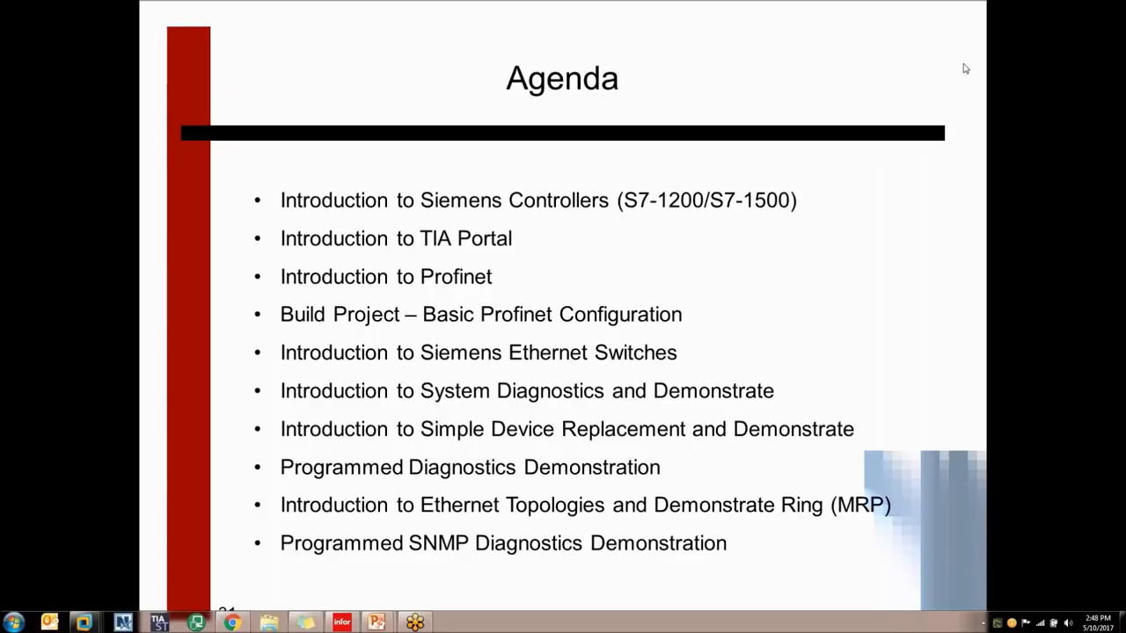
pyautogui.click(658, 434)
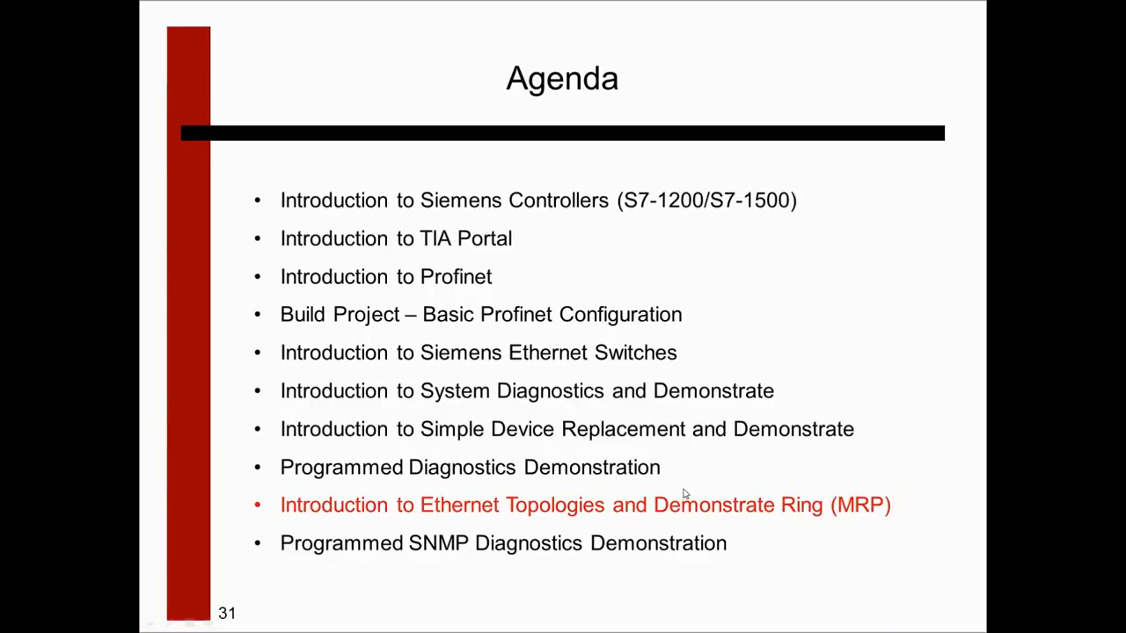
pyautogui.click(700, 358)
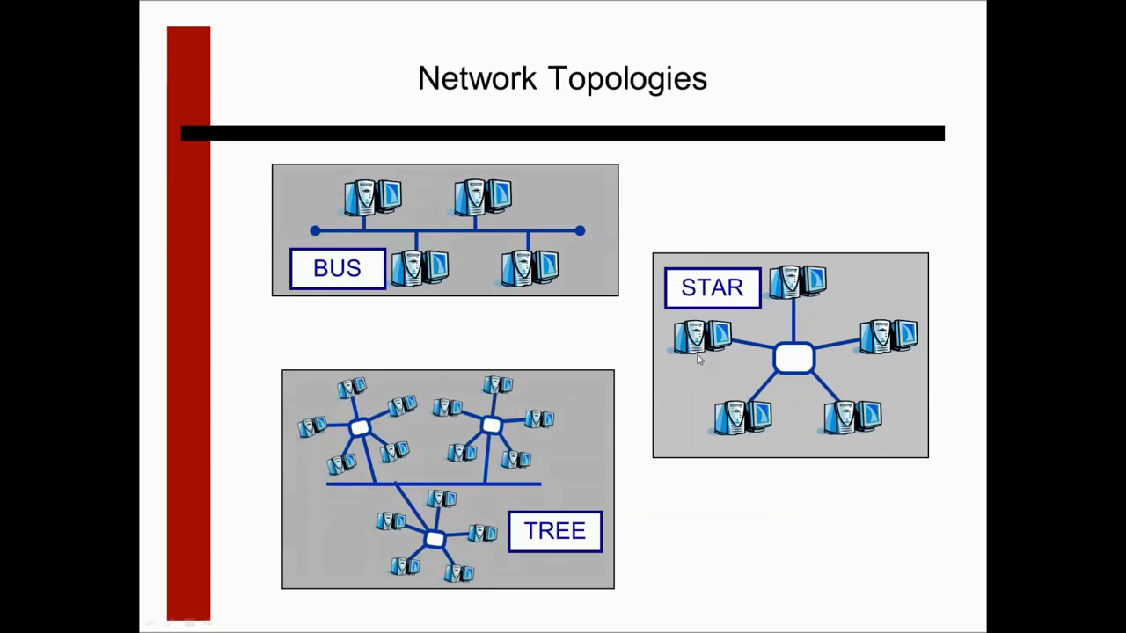
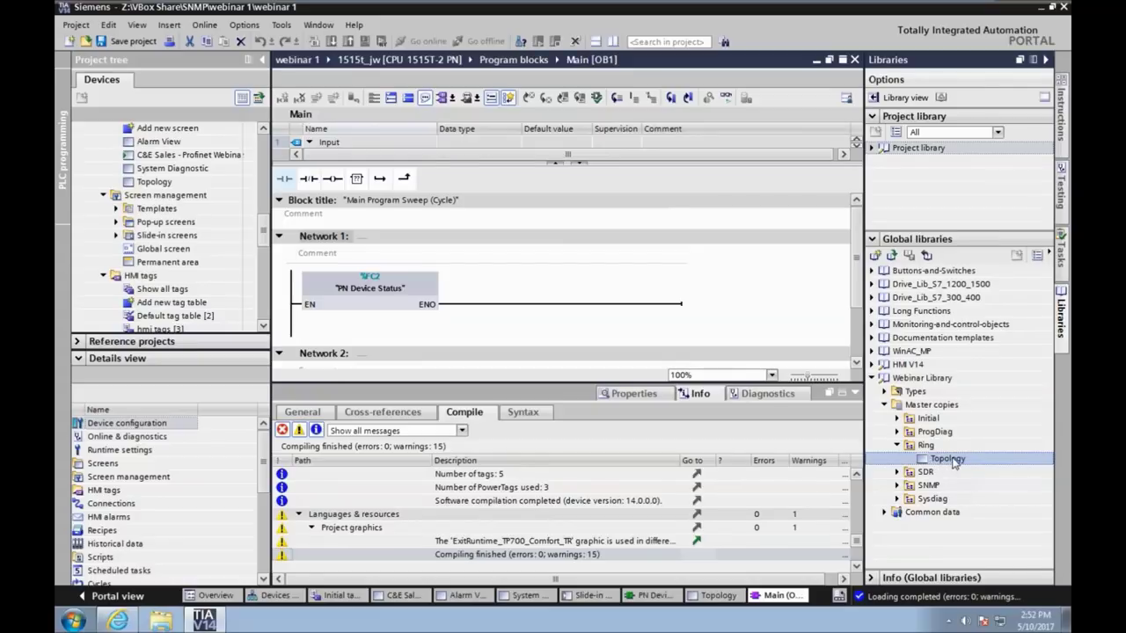
# Step: Copy the Topology master copy from the Webinar Library's Ring folder into HMI_1's Screens, replacing the existing screen
pyautogui.moveTo(954, 464); pyautogui.dragTo(193, 185)
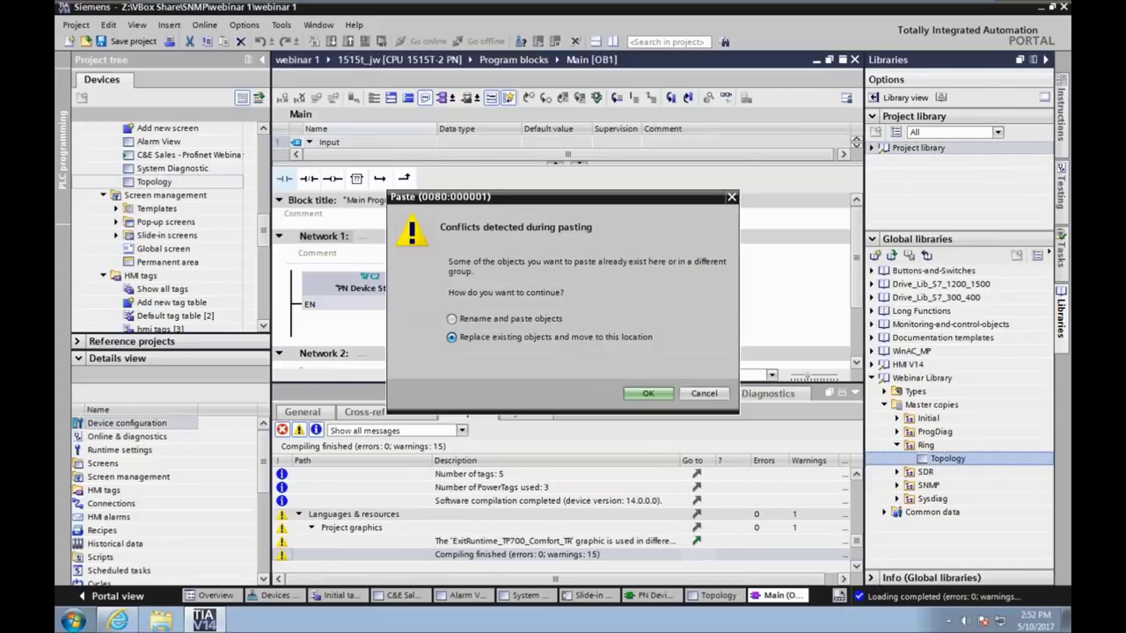
pyautogui.click(651, 401)
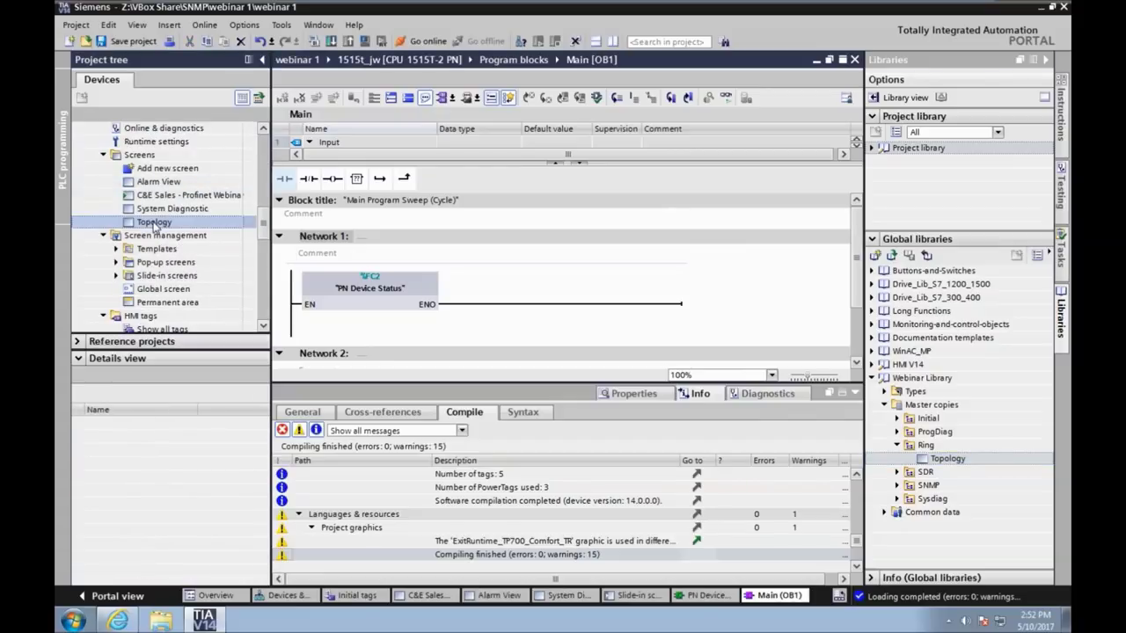
# Step: Open HMI_1's replaced Topology screen and look over its ring wiring and device status indicators in the enlarged editor
pyautogui.doubleClick(154, 223)
pyautogui.moveTo(856, 198); pyautogui.dragTo(858, 267)
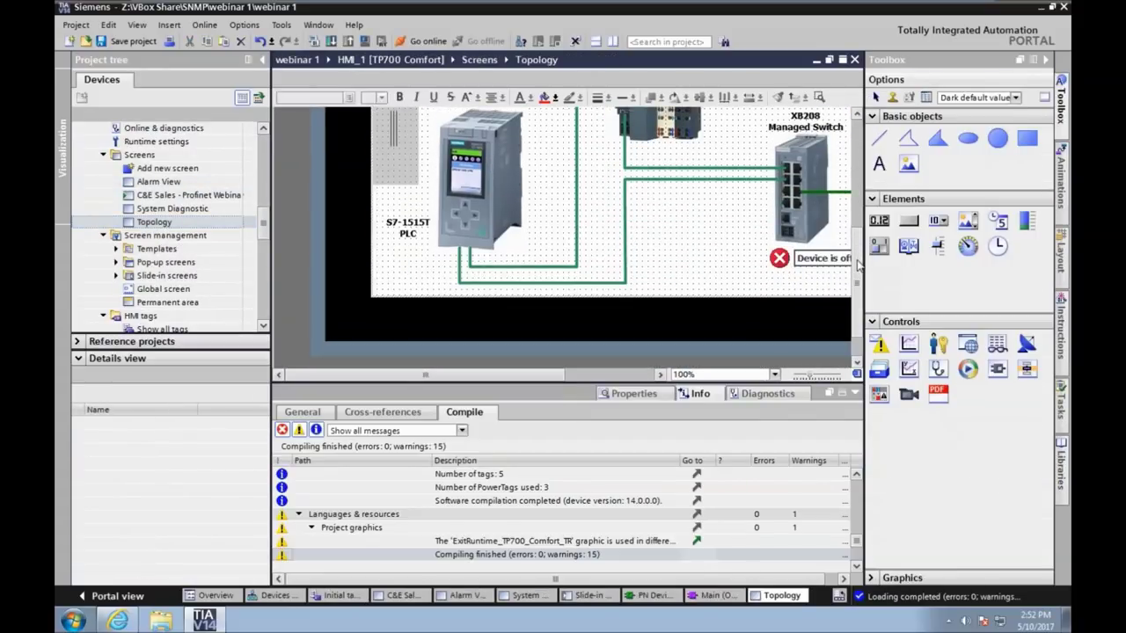
pyautogui.click(841, 60)
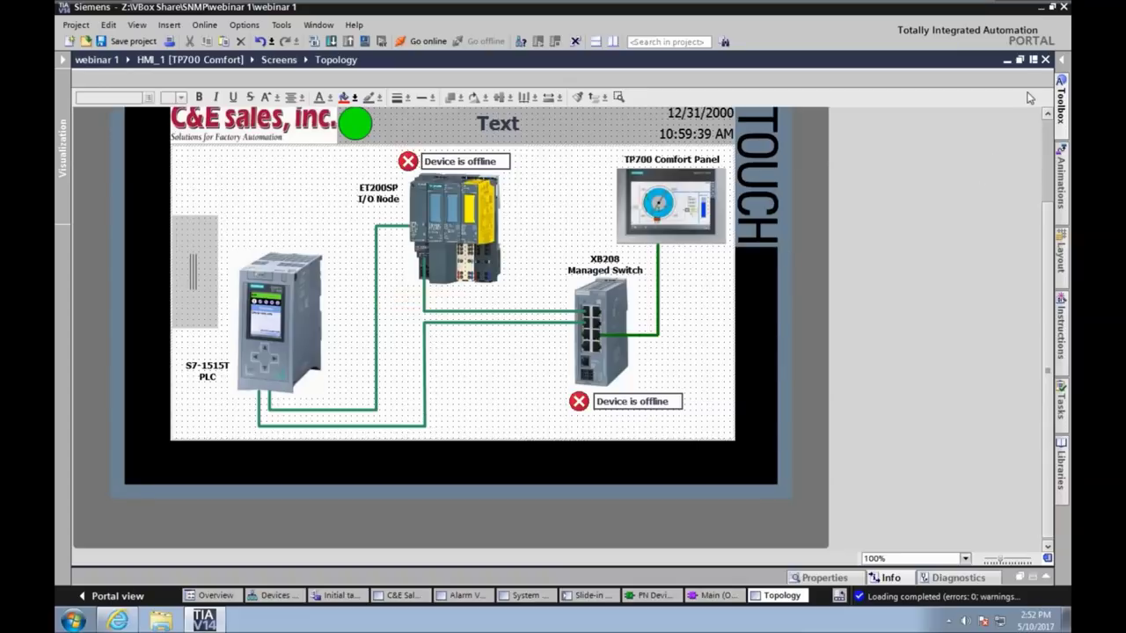
pyautogui.click(1033, 62)
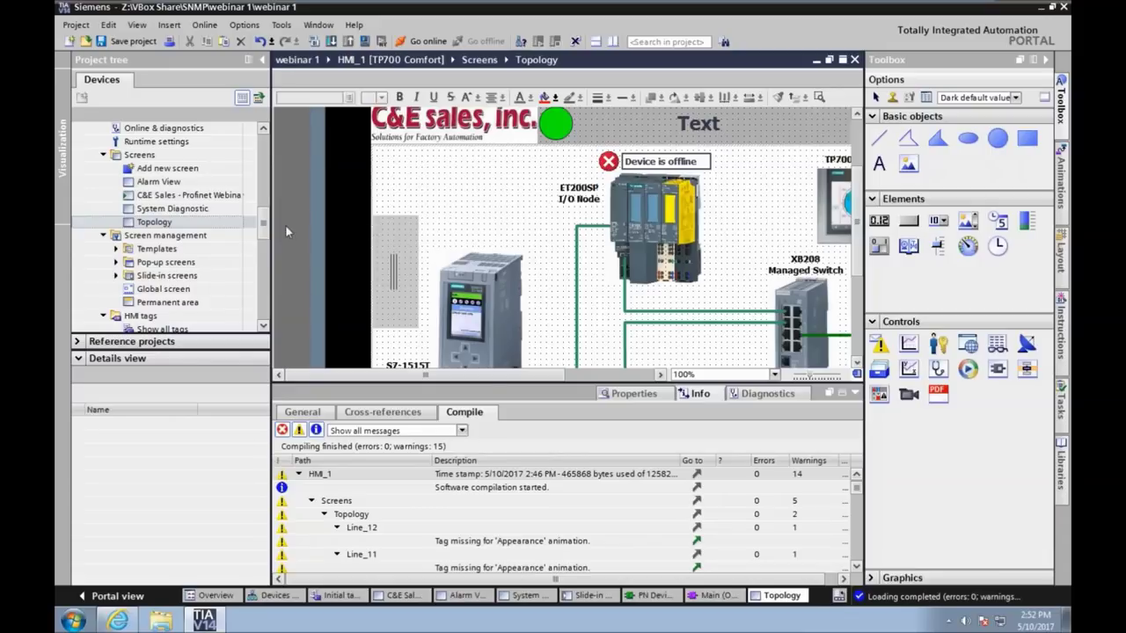
# Step: In the topology view of Devices & networks, connect a free port of xb208-jw to the 1515t_jw CPU to close the ring
pyautogui.moveTo(264, 227); pyautogui.dragTo(285, 157)
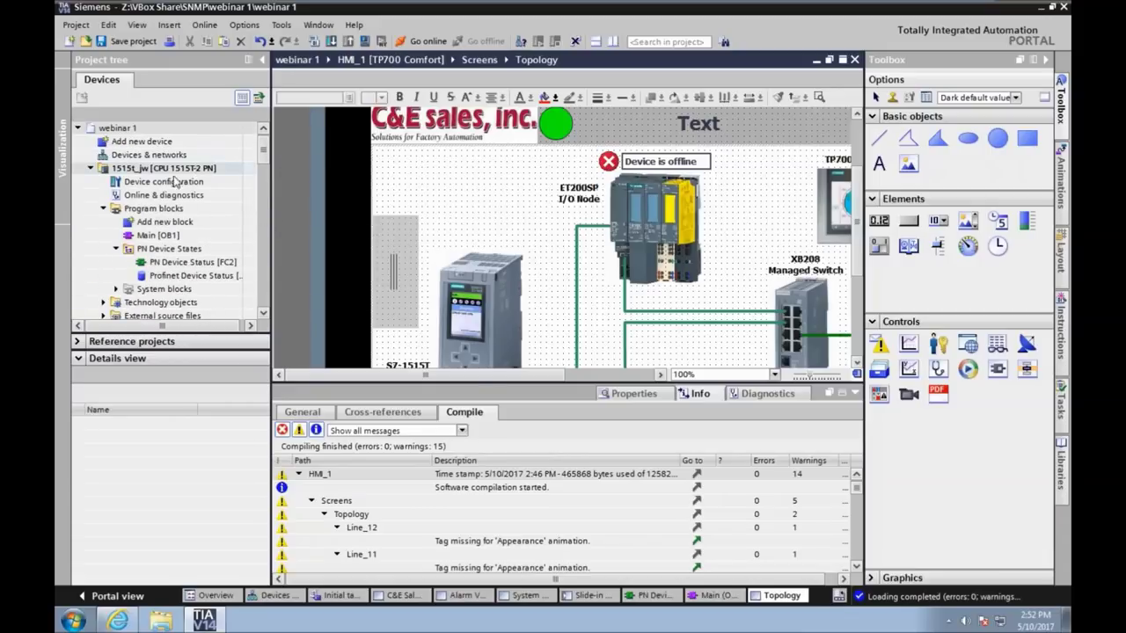
pyautogui.doubleClick(151, 156)
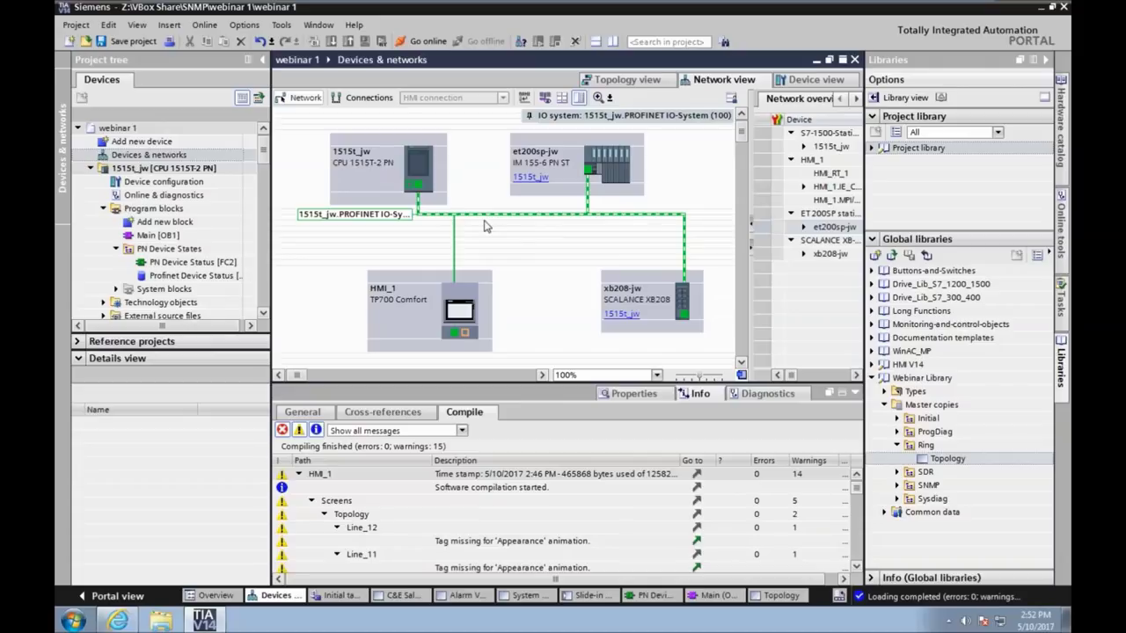
pyautogui.click(651, 85)
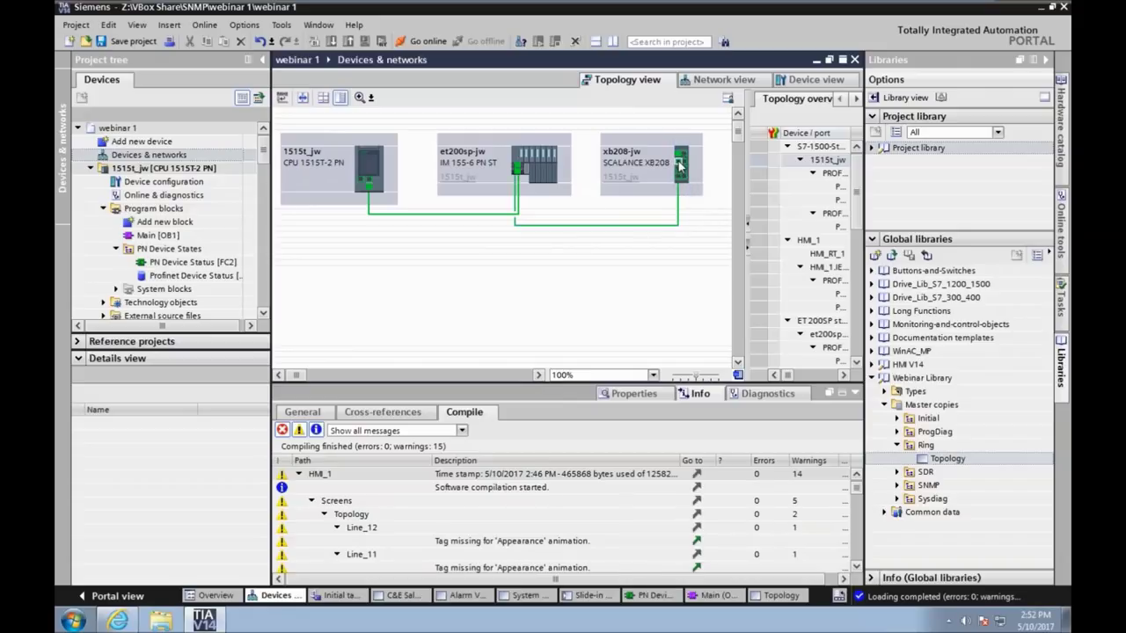
pyautogui.moveTo(680, 165); pyautogui.dragTo(369, 184)
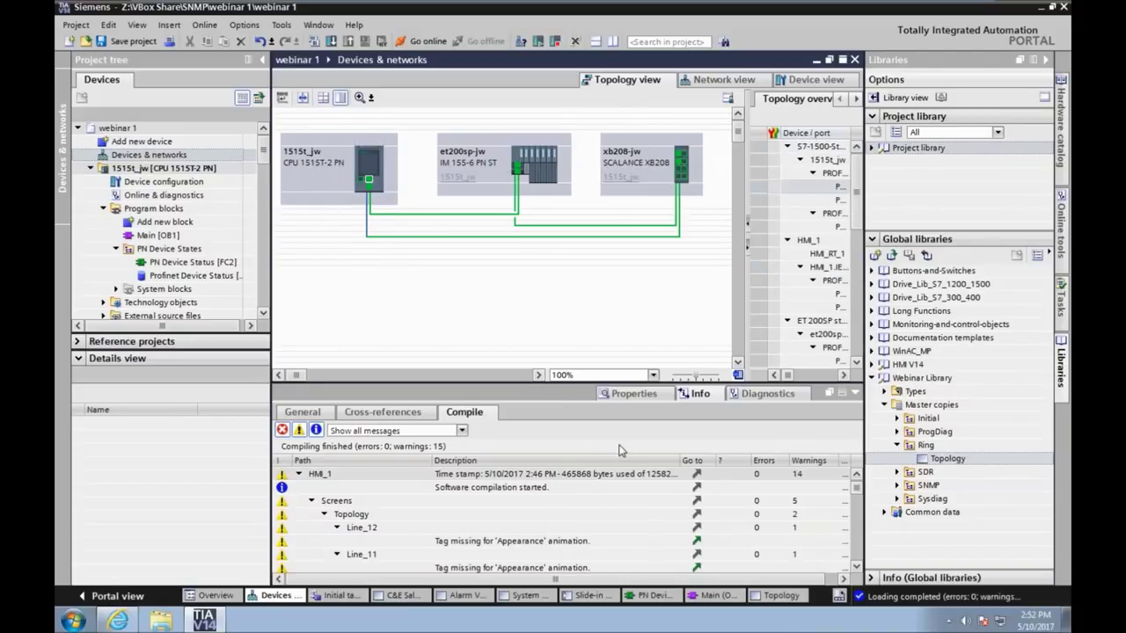
pyautogui.click(635, 394)
pyautogui.click(594, 297)
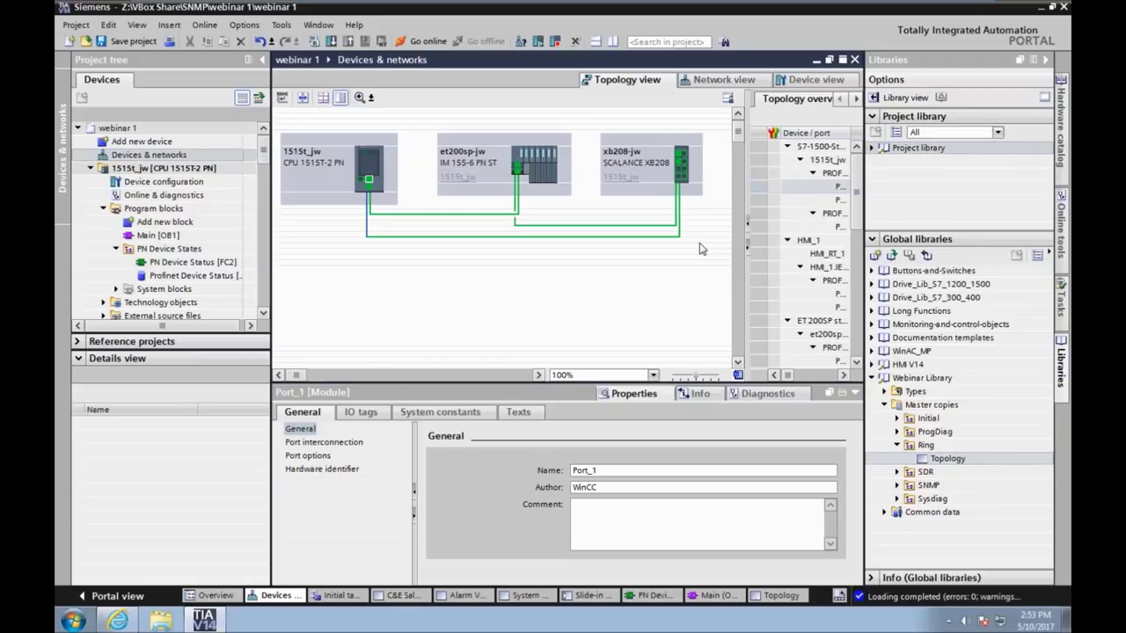
# Step: In the network view, set the media redundancy role of the 1515t_jw CPU's PROFINET interface [X1] to Manager
pyautogui.click(746, 81)
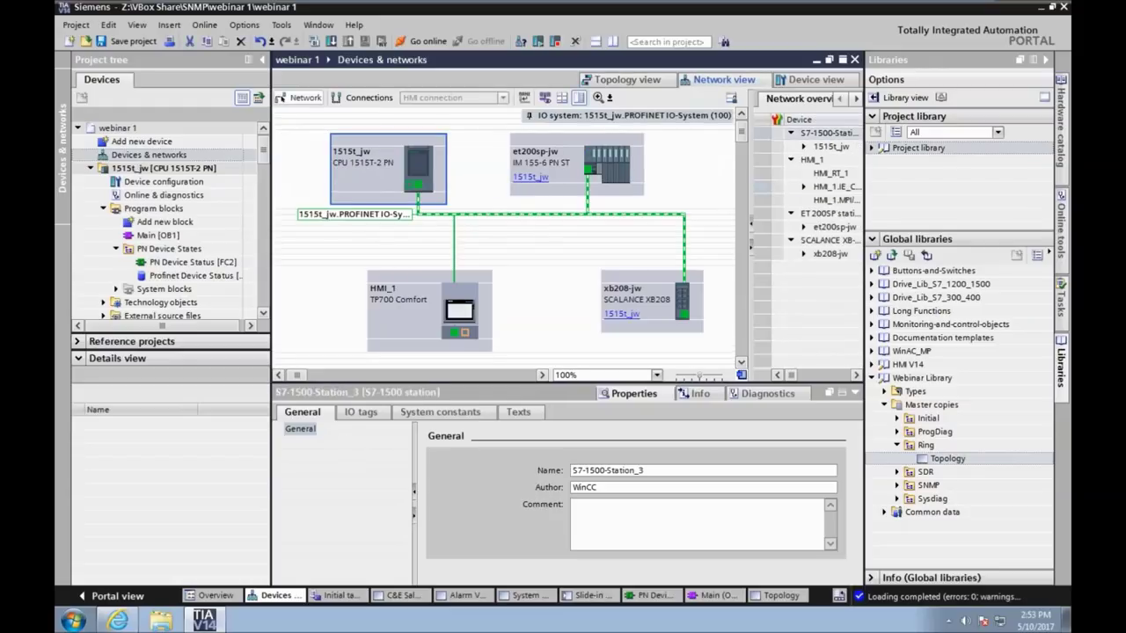
pyautogui.click(416, 172)
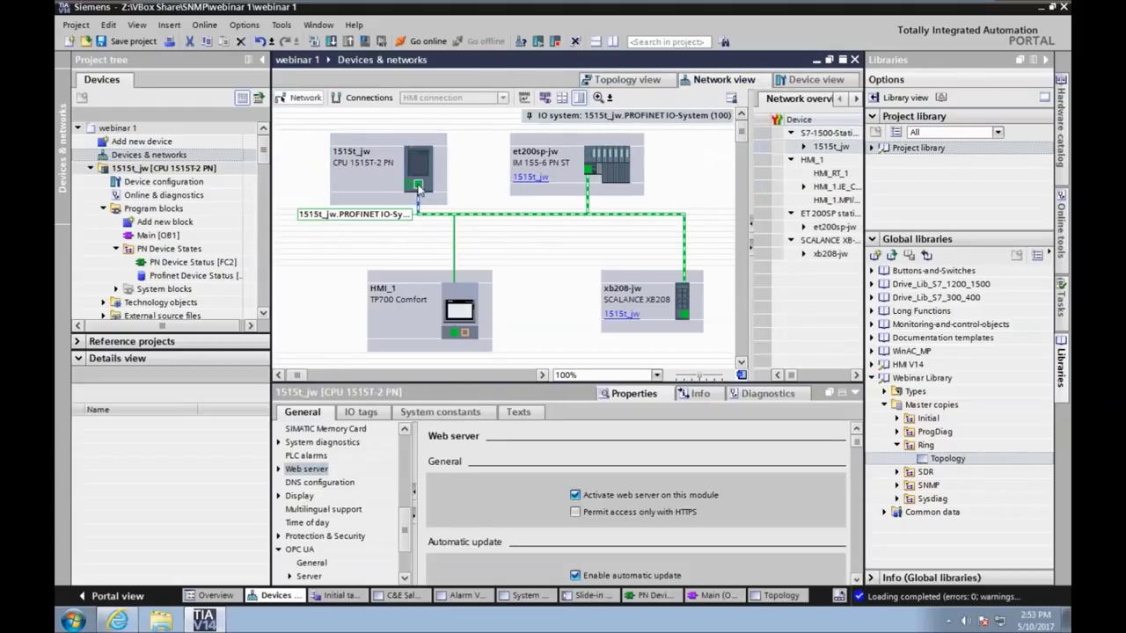
pyautogui.click(417, 187)
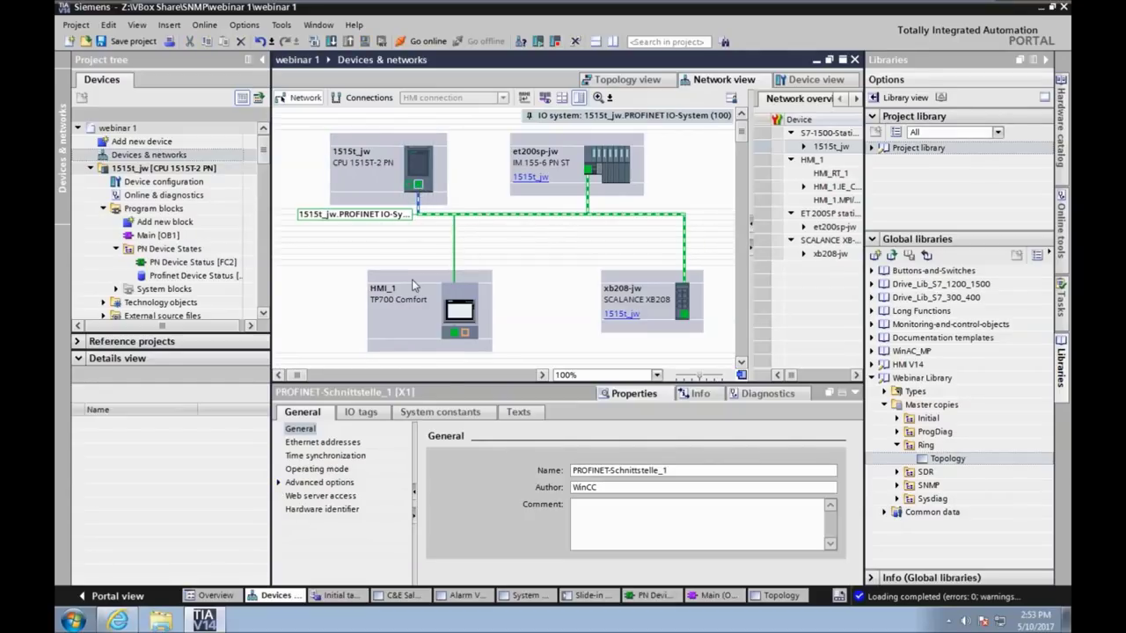
pyautogui.click(278, 482)
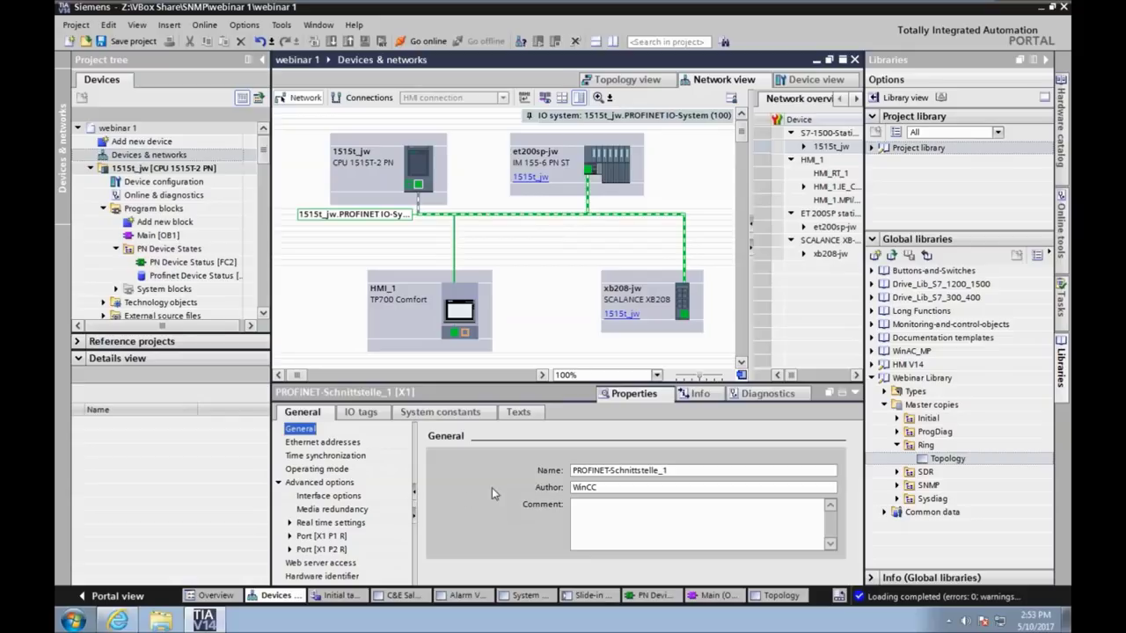
pyautogui.click(350, 512)
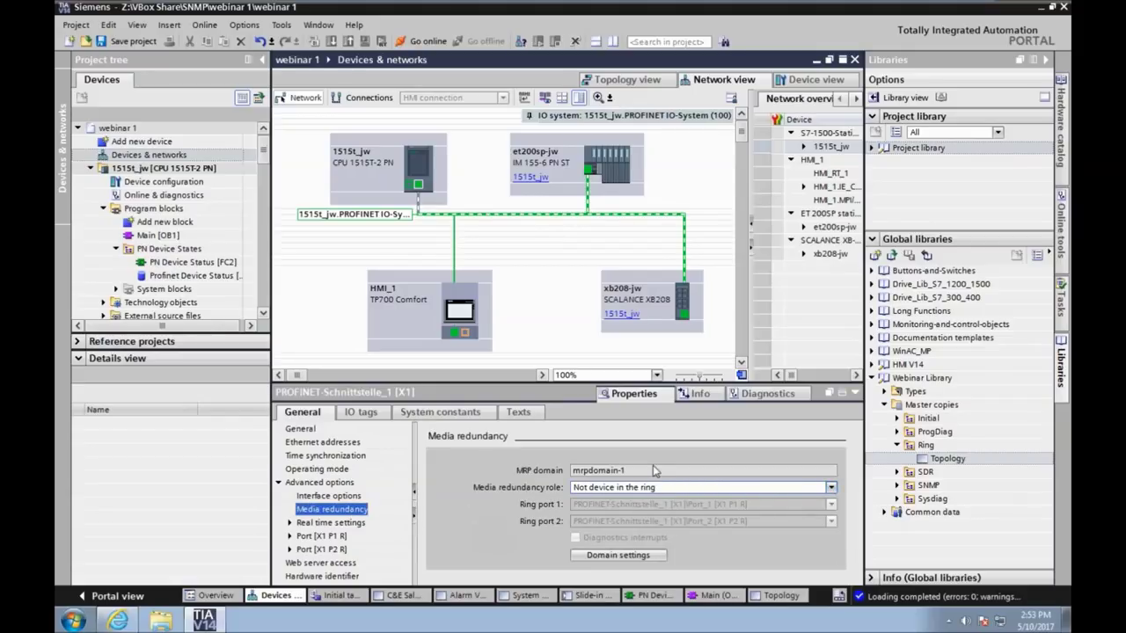
pyautogui.click(830, 488)
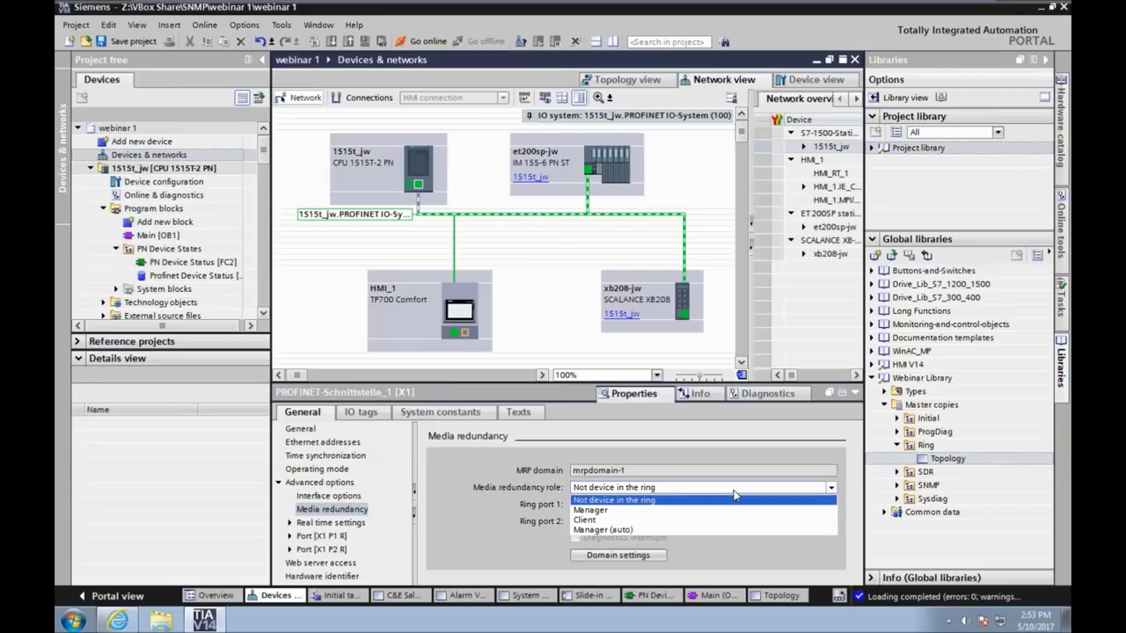
pyautogui.click(592, 511)
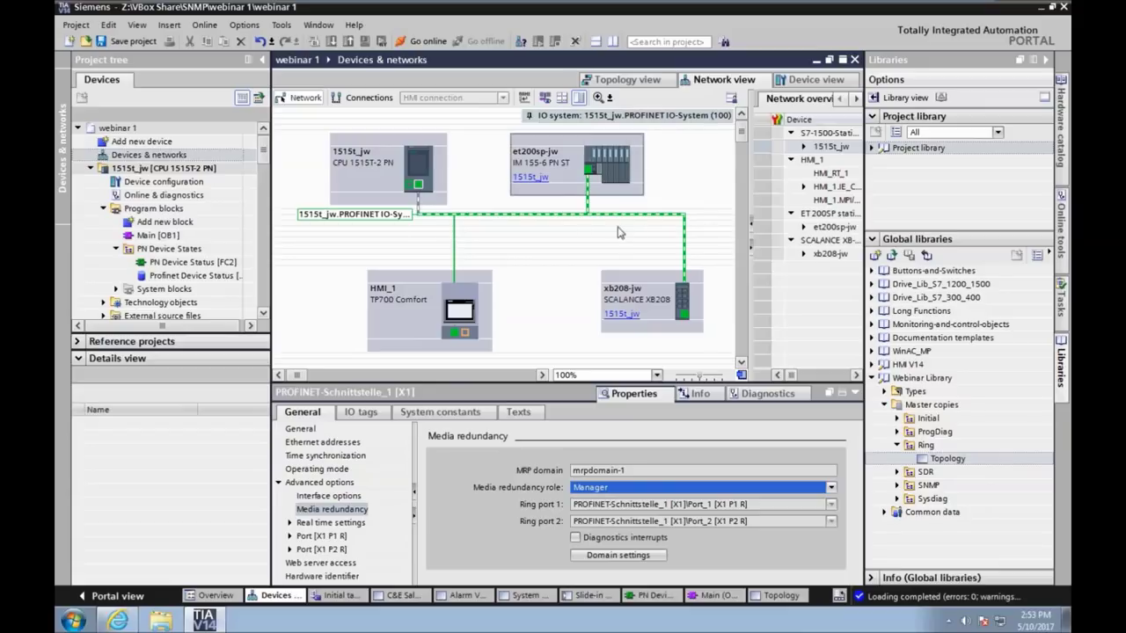
# Step: In the domain settings for mrpdomain-1, set the MRP role of et200sp-jw to Client
pyautogui.click(643, 557)
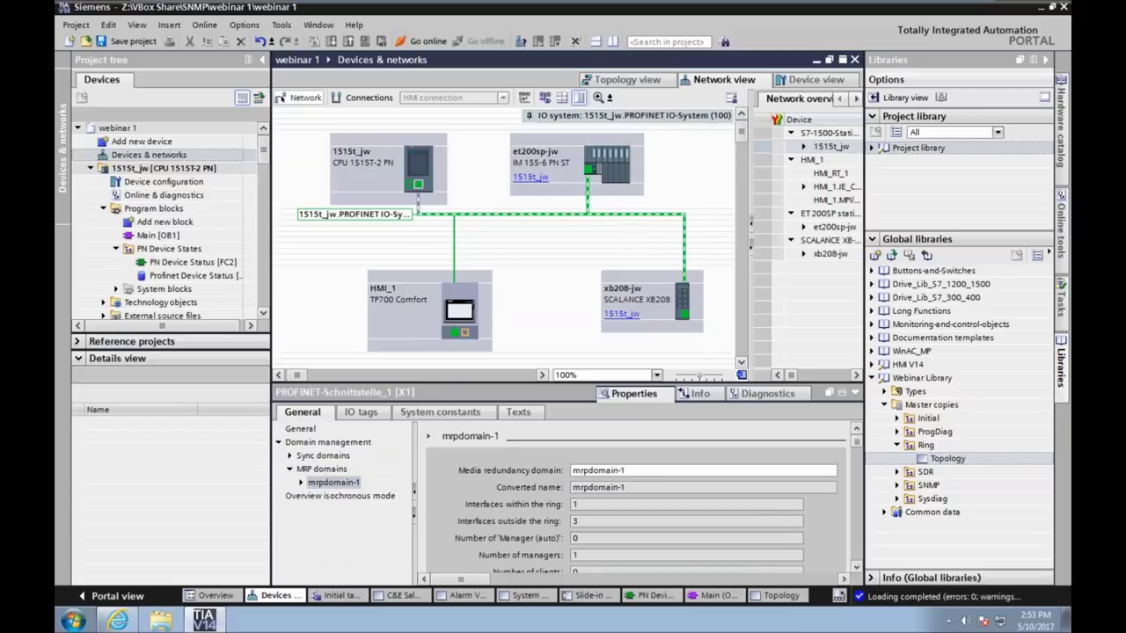
pyautogui.scroll(-5, 857, 561)
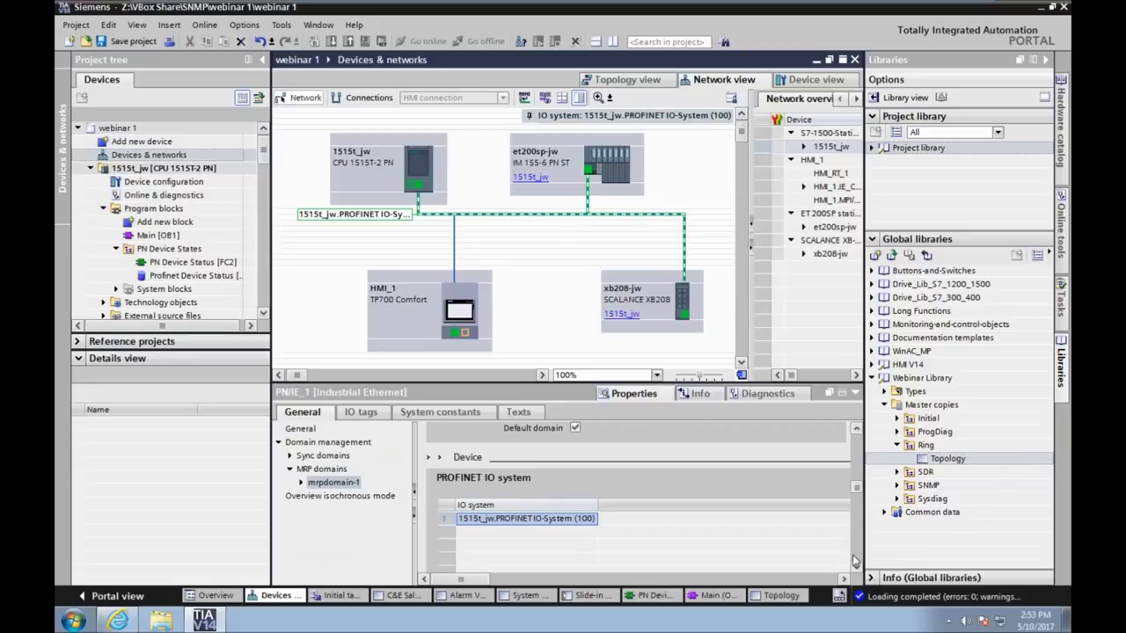
pyautogui.scroll(-8, 858, 570)
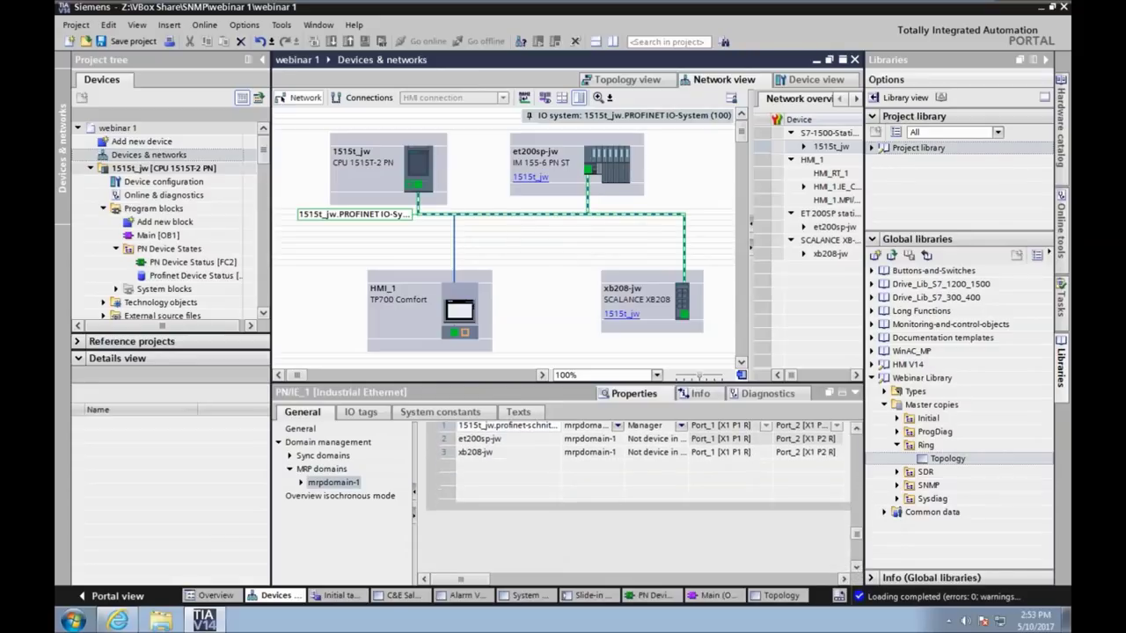
pyautogui.scroll(4, 859, 430)
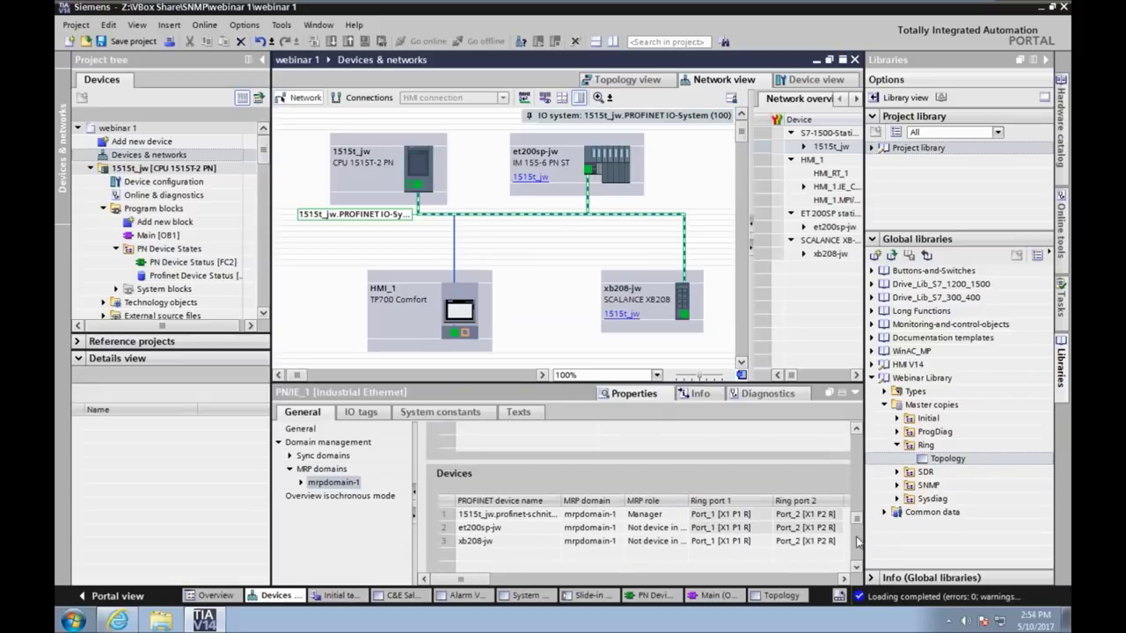
pyautogui.click(511, 528)
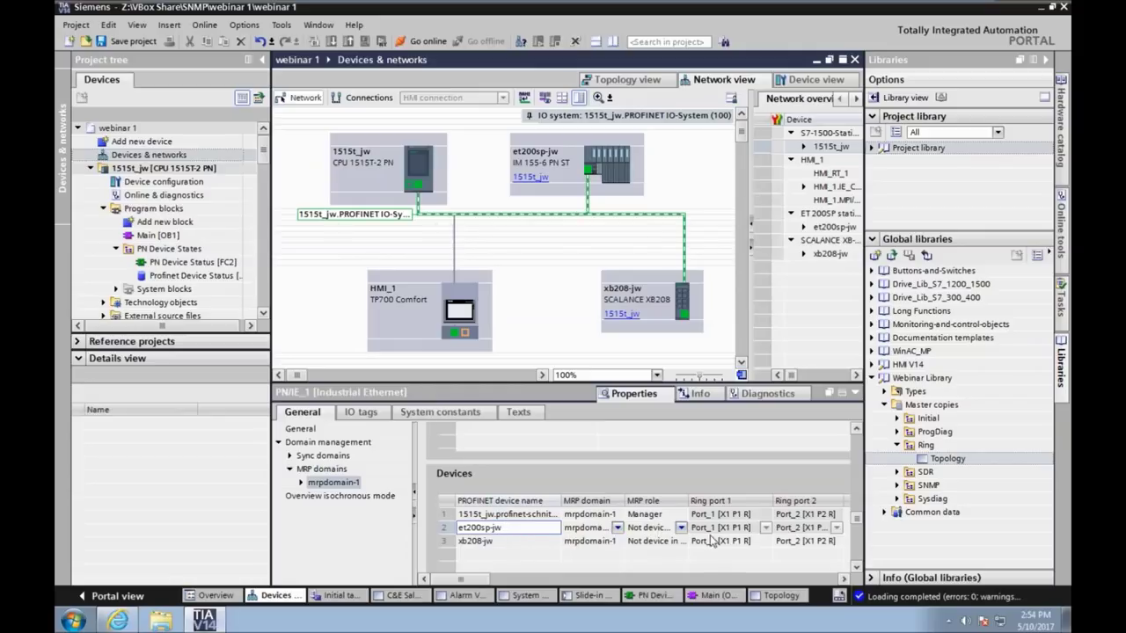
pyautogui.click(682, 528)
pyautogui.click(682, 528)
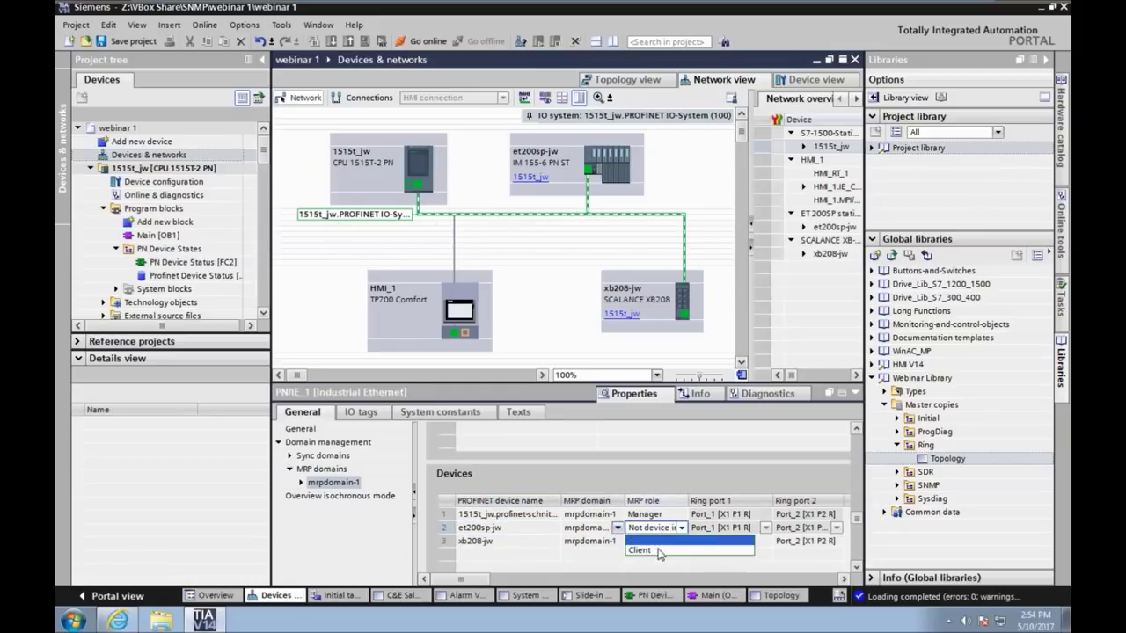
pyautogui.click(642, 550)
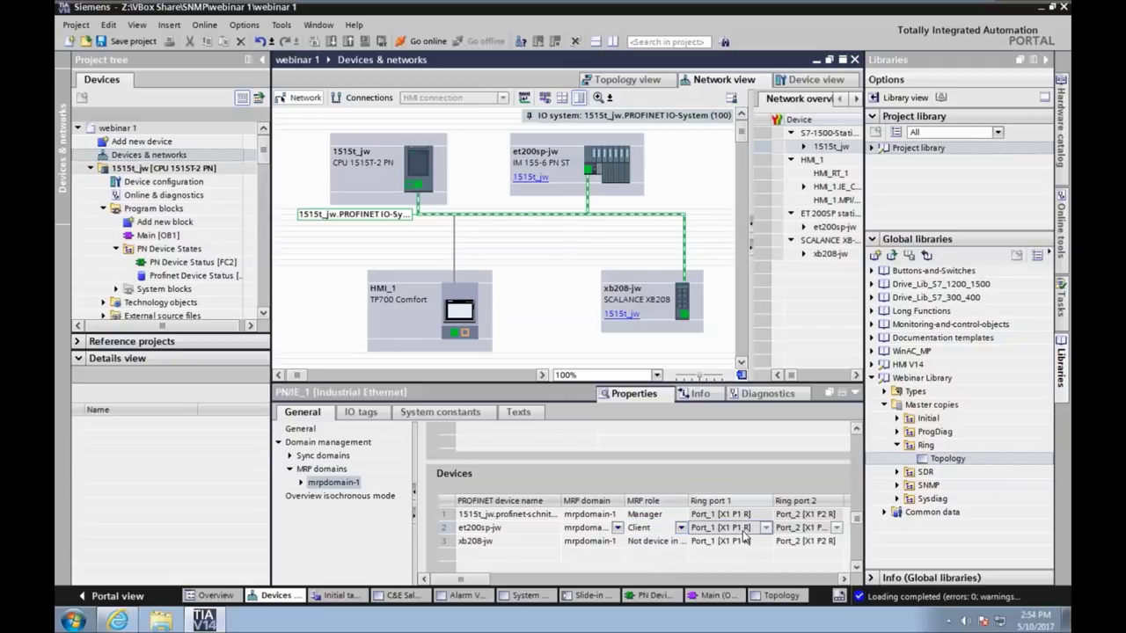
pyautogui.click(805, 528)
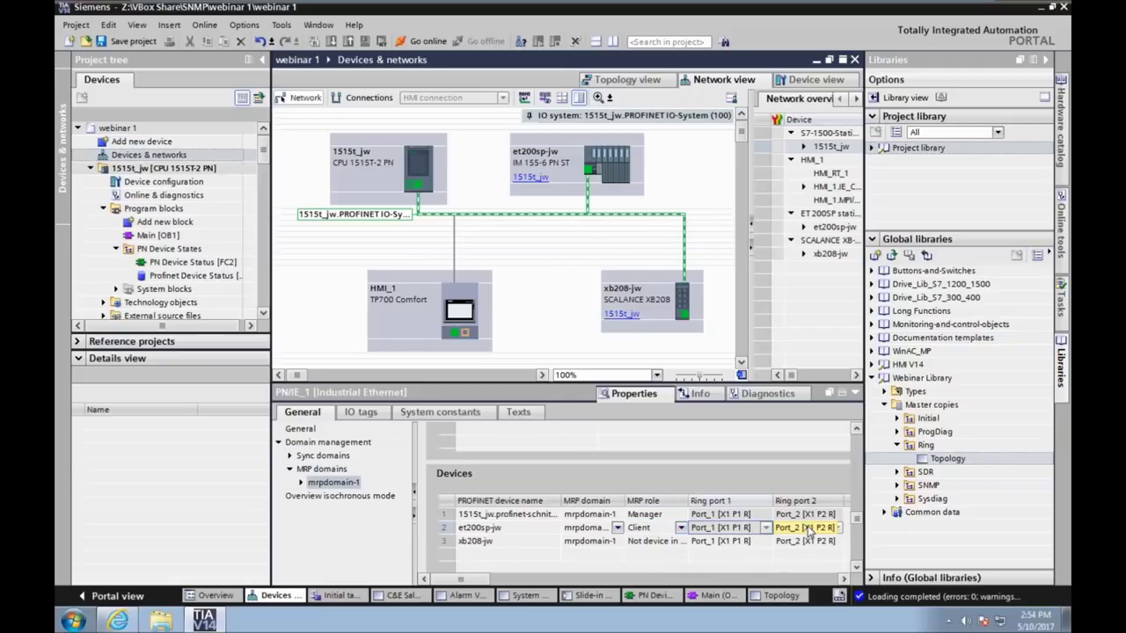
# Step: Set the MRP role of xb208-jw to Client, keeping Port_1 [X1 P1 R] and Port_2 [X1 P2 R] as its ring ports
pyautogui.click(513, 546)
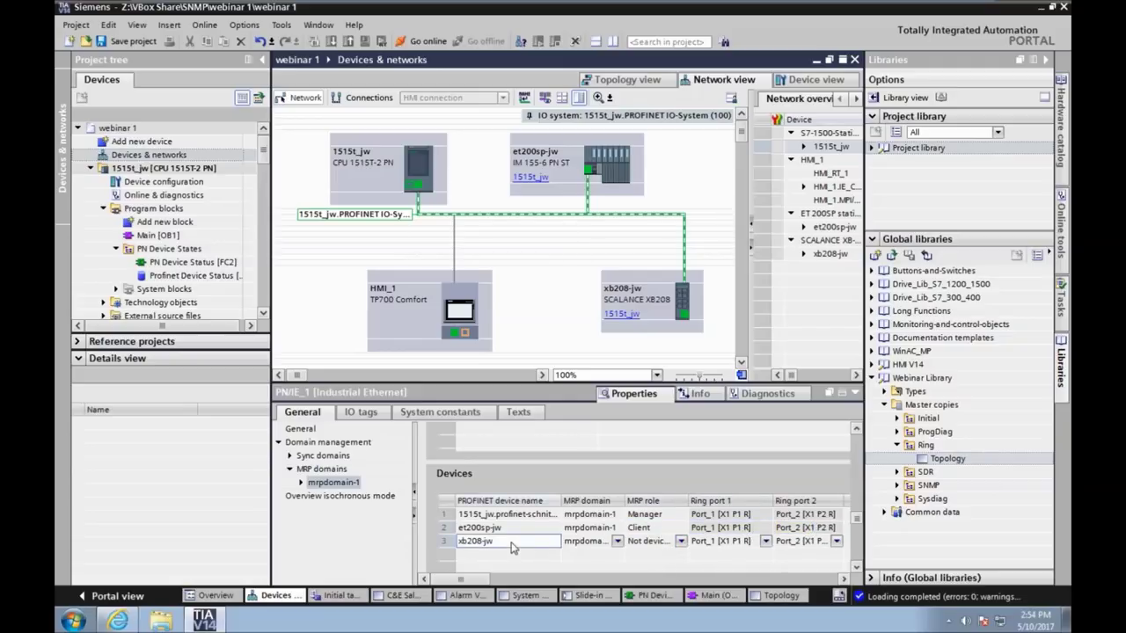
pyautogui.click(681, 542)
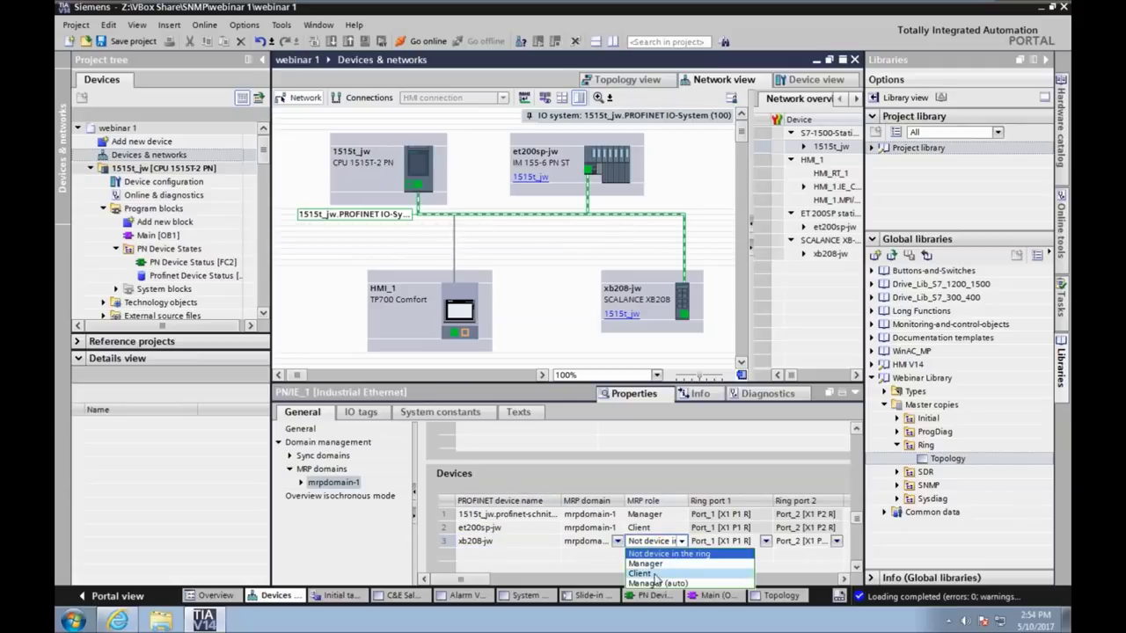
pyautogui.click(709, 556)
pyautogui.click(750, 540)
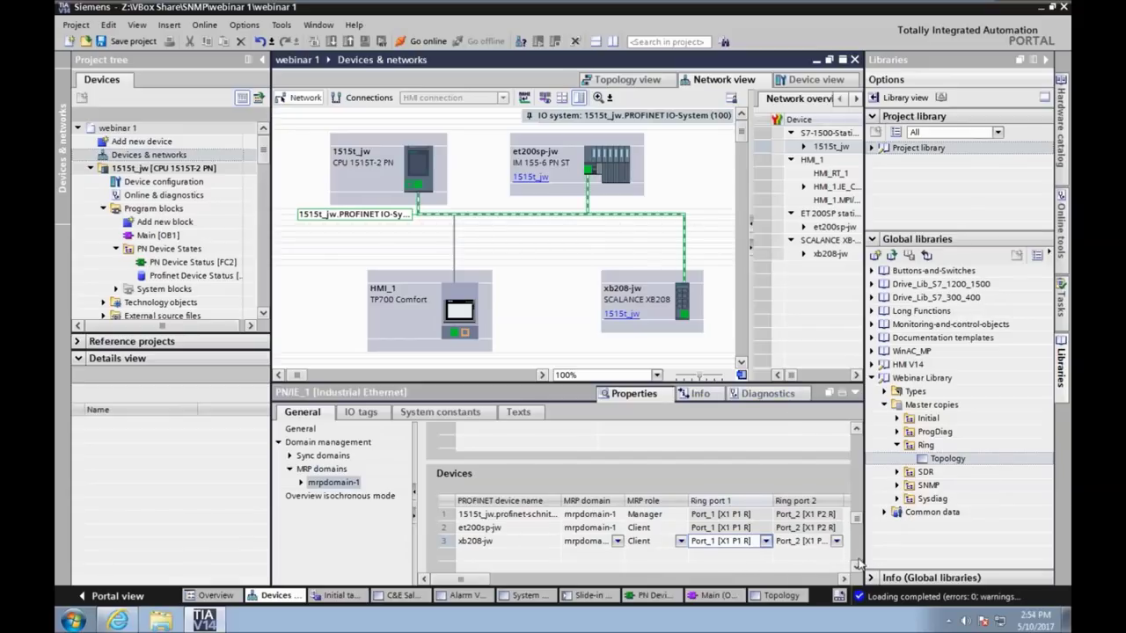
pyautogui.scroll(-3, 854, 552)
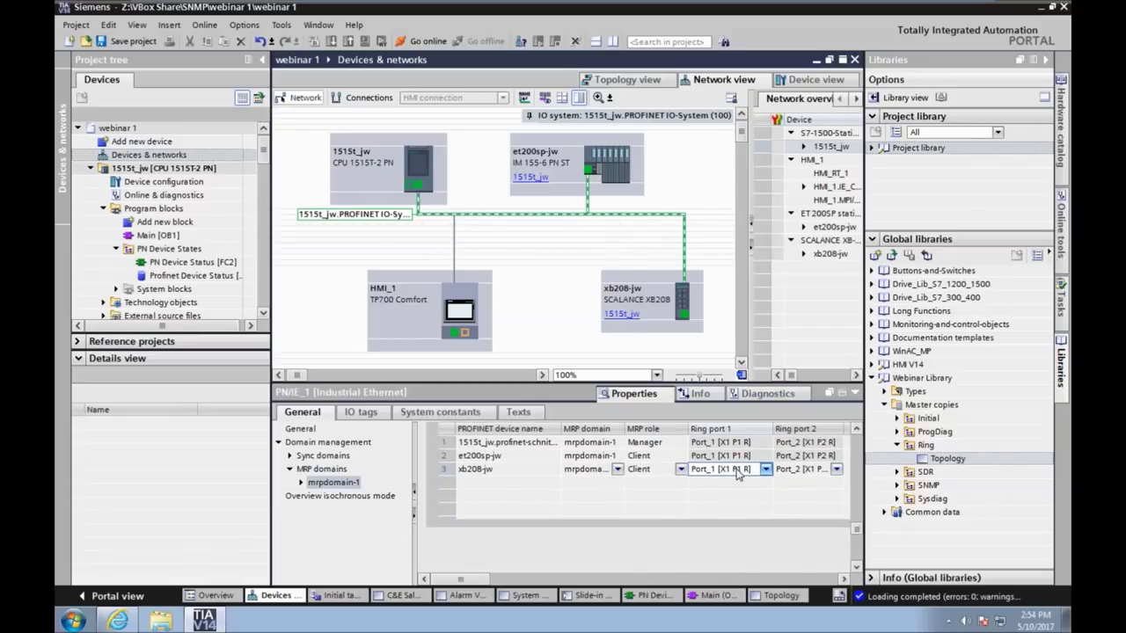
pyautogui.click(791, 471)
pyautogui.click(792, 472)
pyautogui.click(837, 471)
pyautogui.click(837, 472)
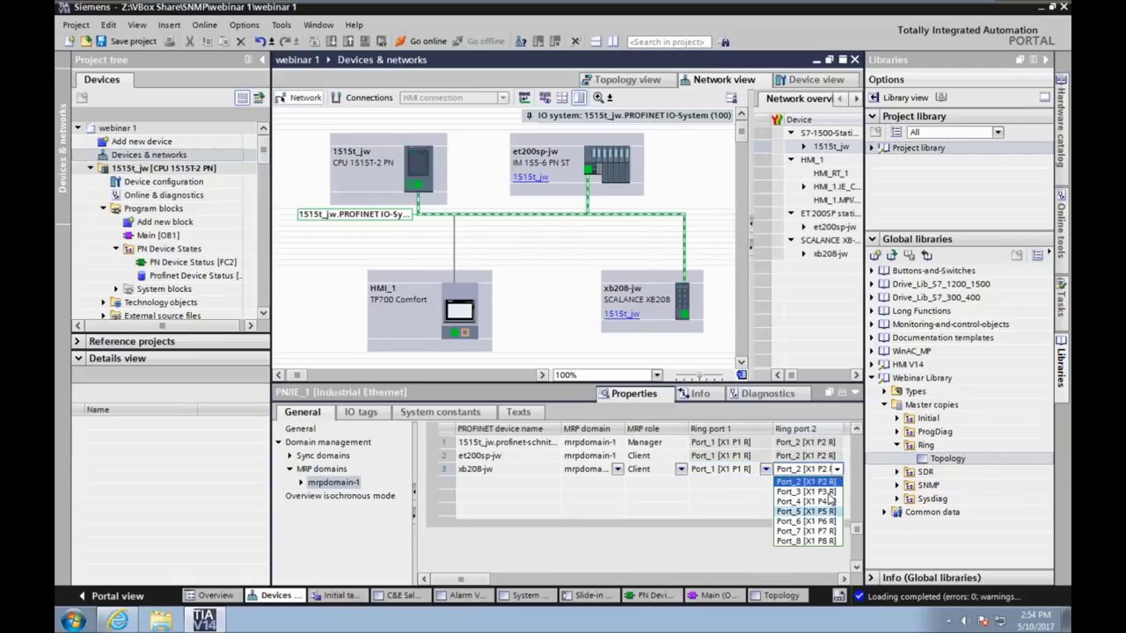
pyautogui.click(632, 484)
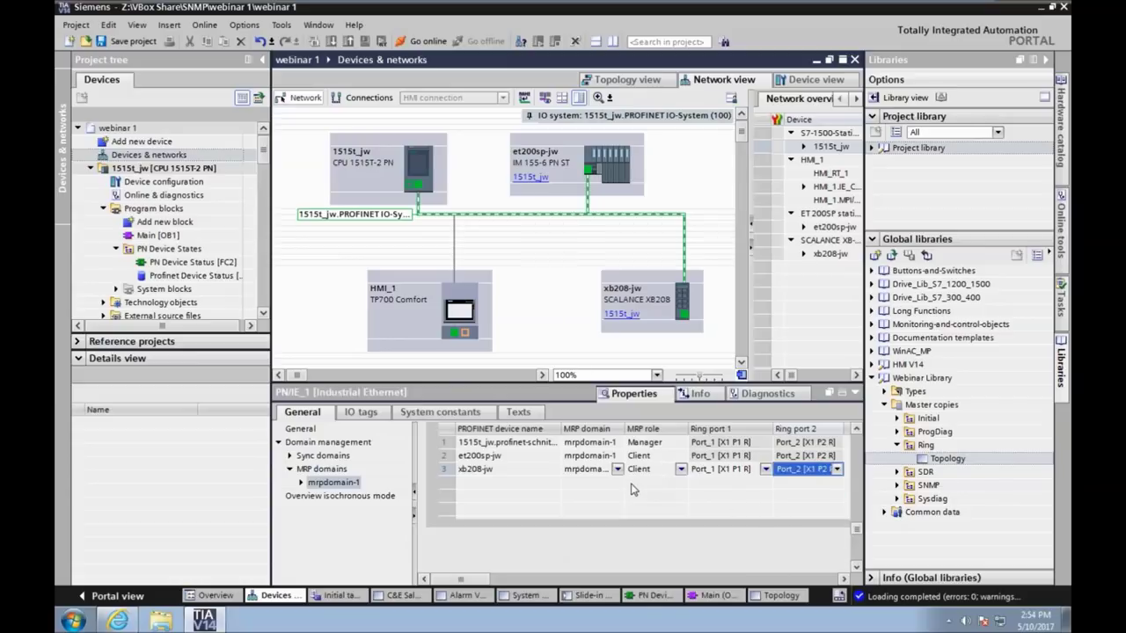
pyautogui.click(510, 472)
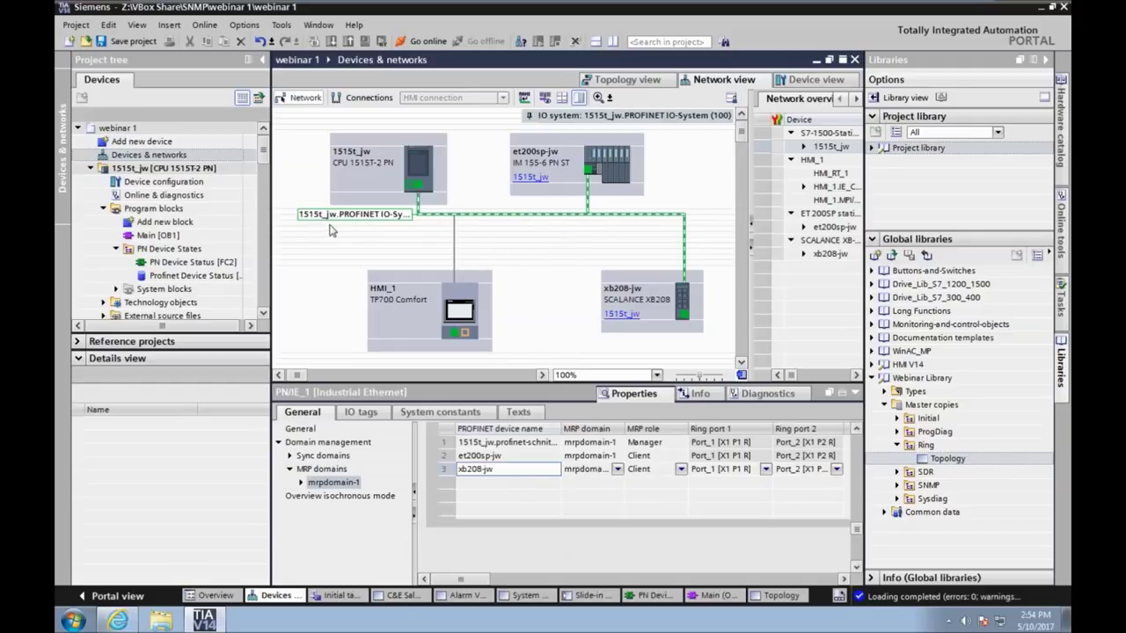
# Step: Download the ring configuration to the 1515t_jw CPU, starting all modules, and go online with it
pyautogui.click(417, 164)
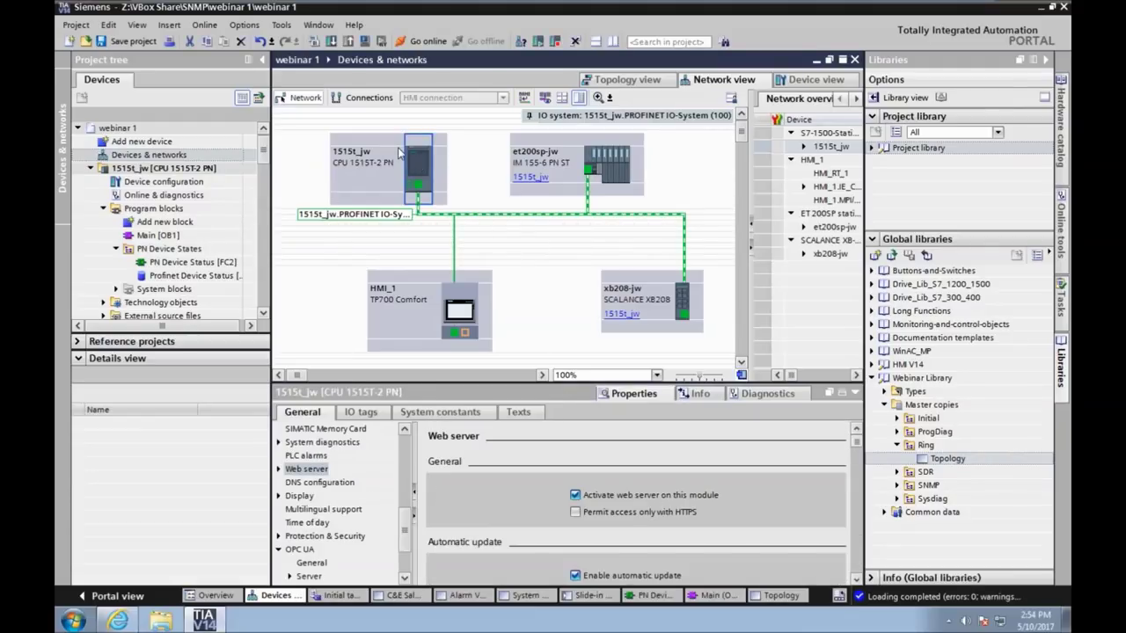
pyautogui.click(336, 46)
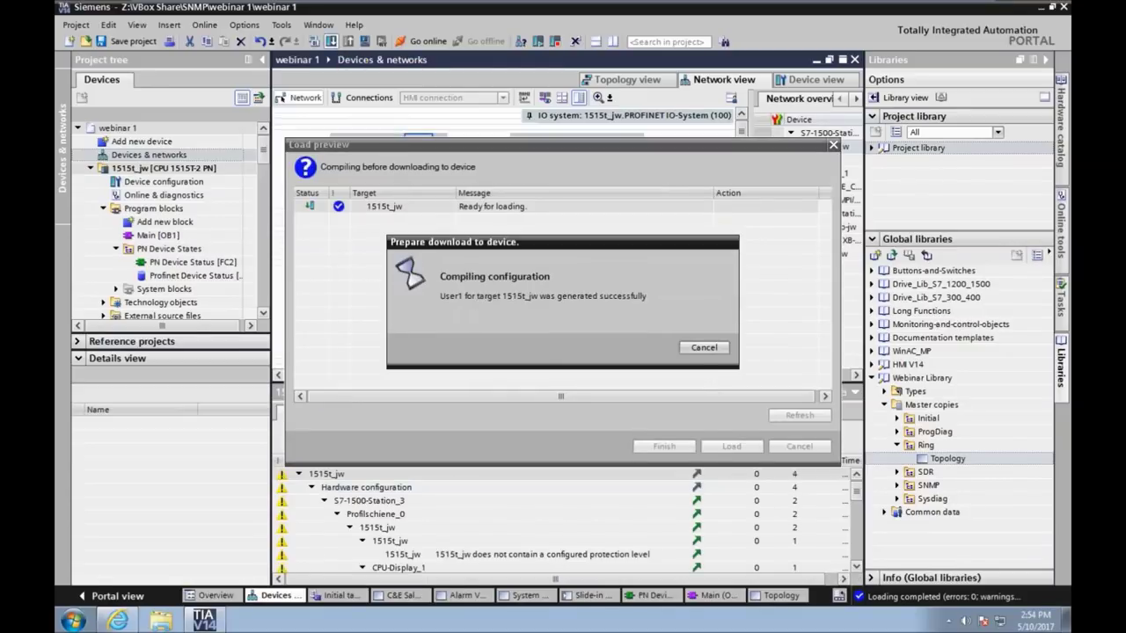
pyautogui.click(731, 446)
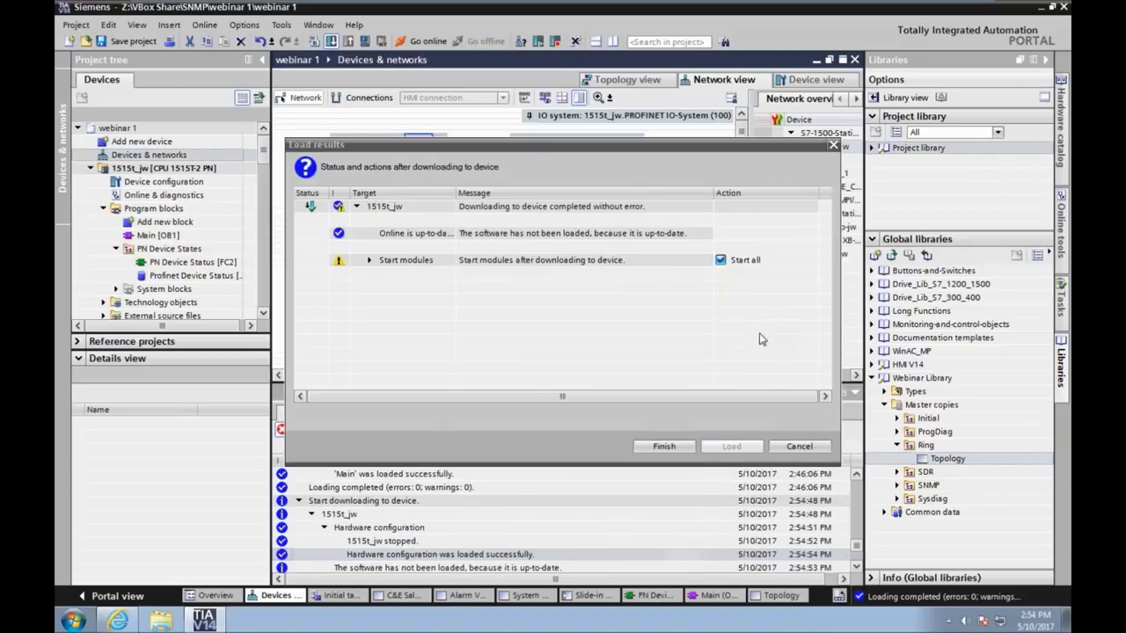
pyautogui.click(666, 447)
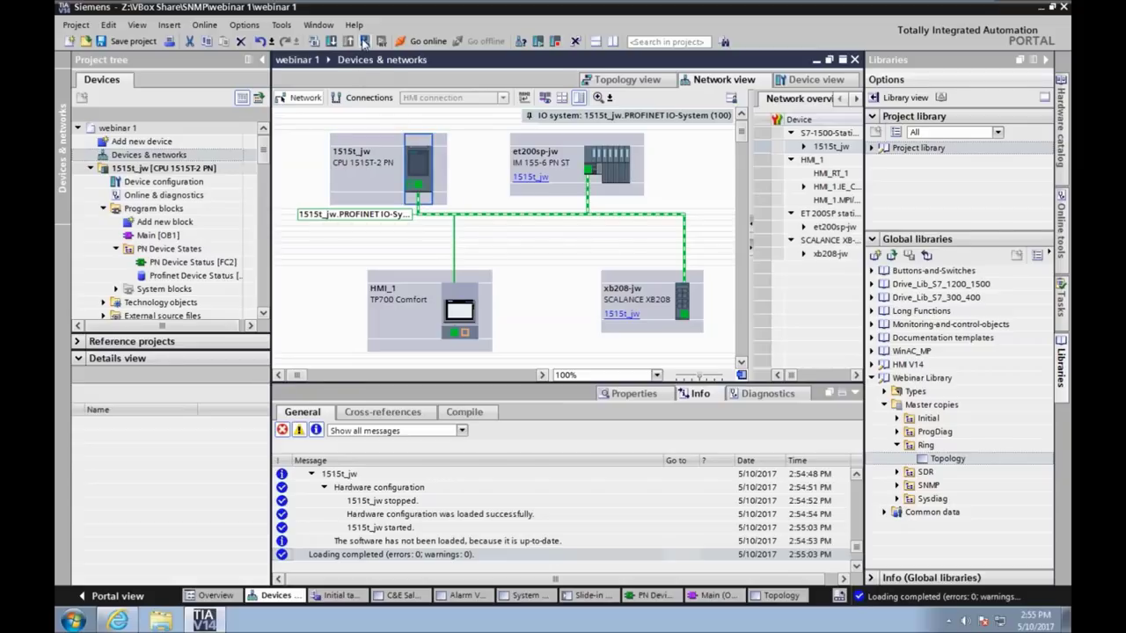
pyautogui.click(423, 42)
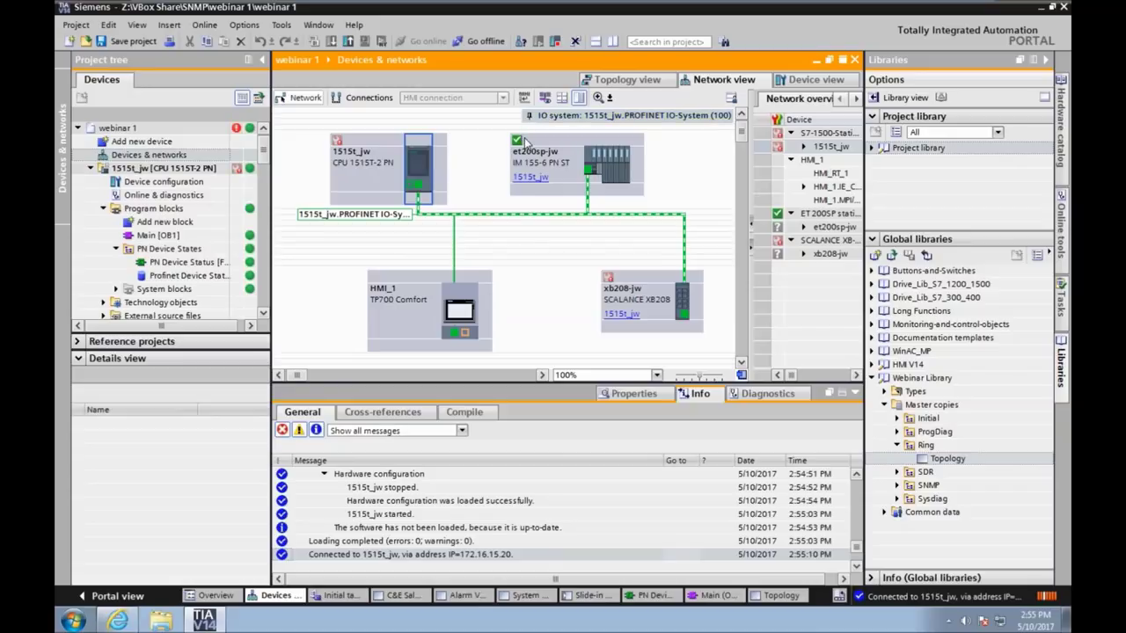
# Step: Compare the online device status in the topology and network views, disconnecting and reconnecting the 1515t_jw CPU in between
pyautogui.click(627, 79)
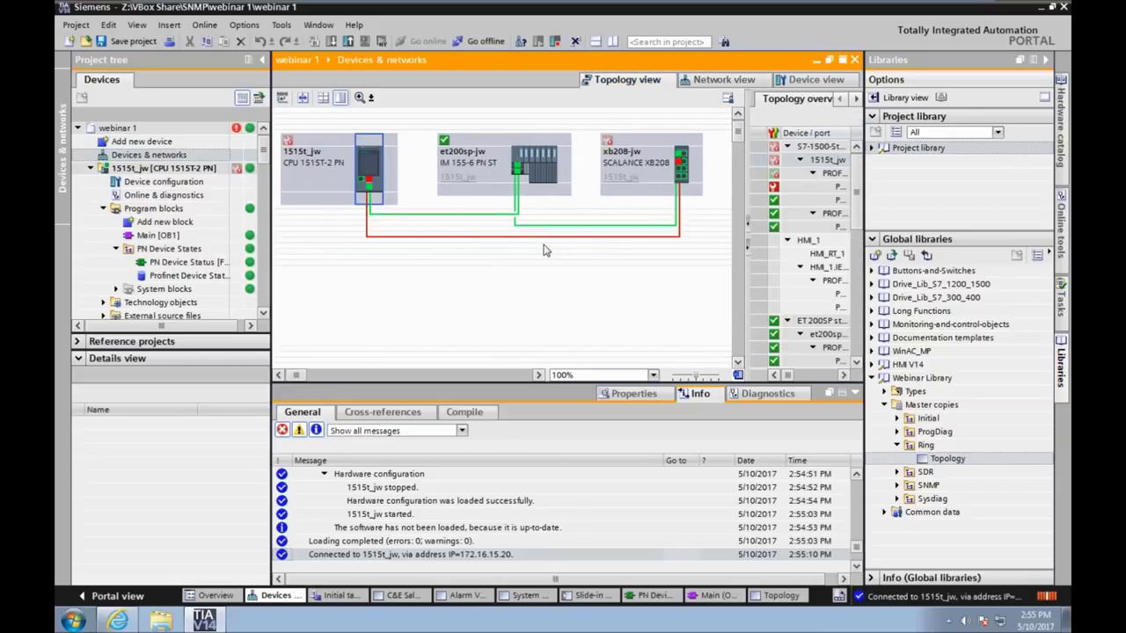
pyautogui.click(726, 80)
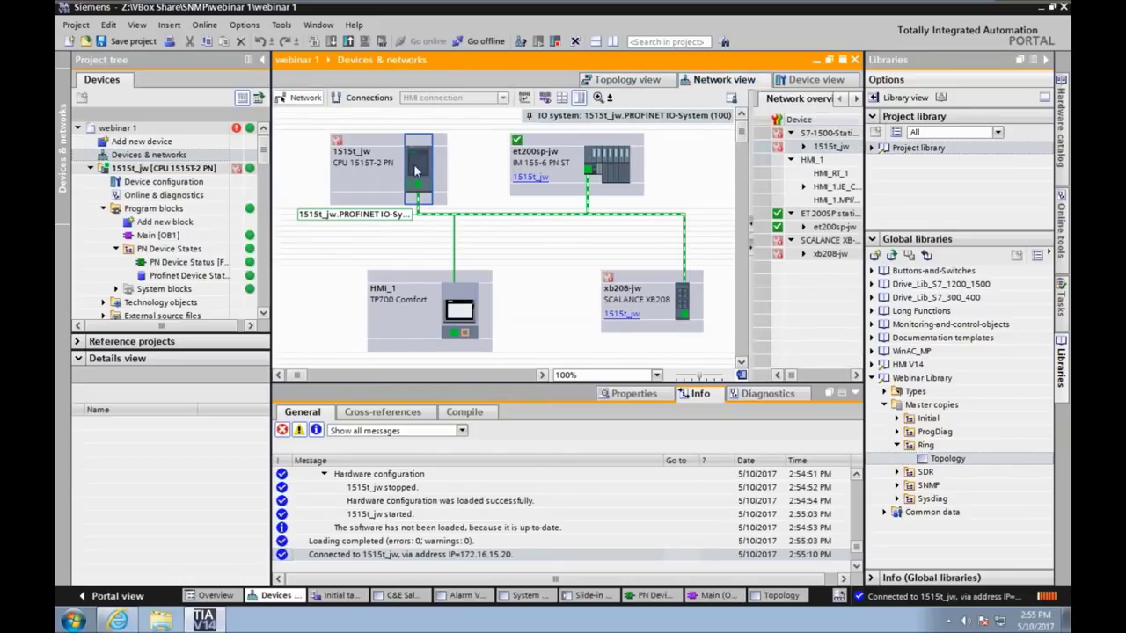
pyautogui.click(483, 44)
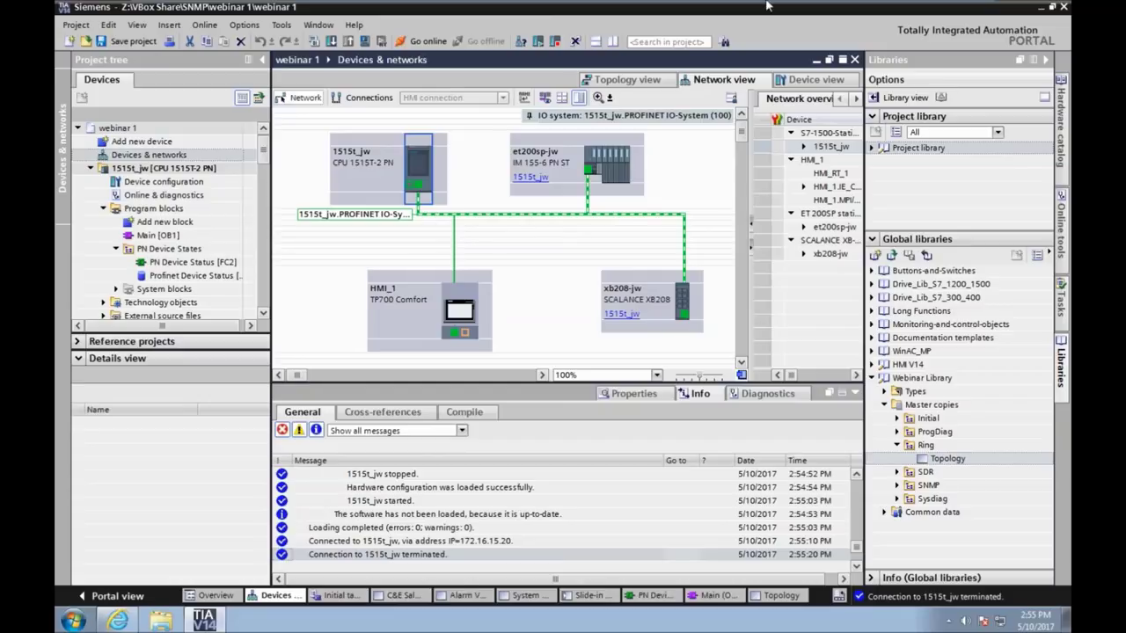
pyautogui.click(418, 44)
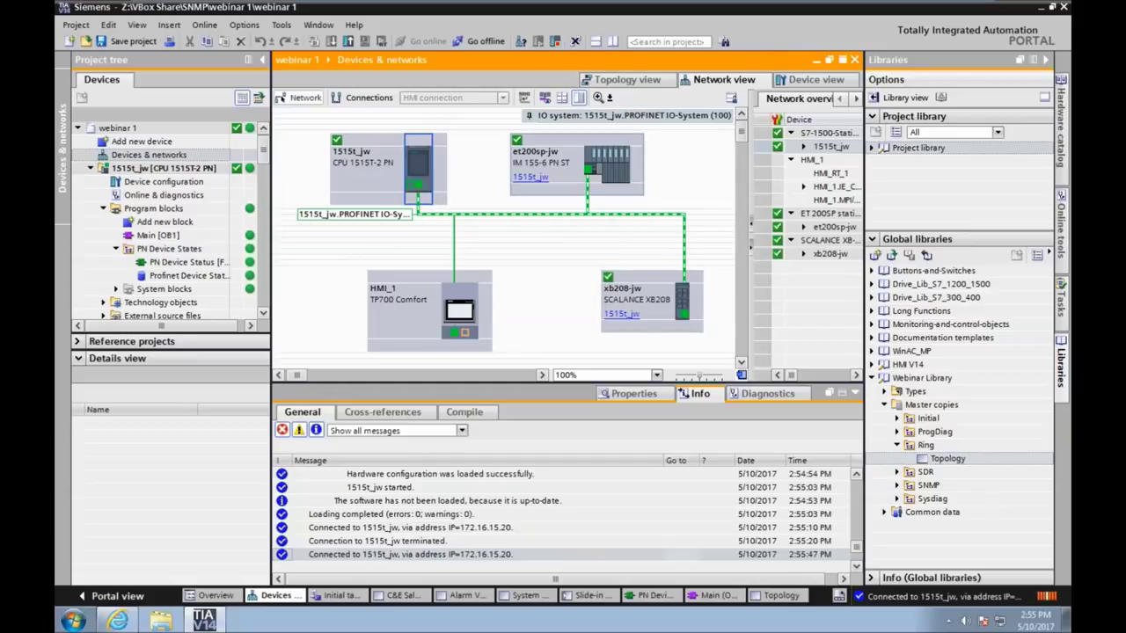
pyautogui.click(626, 80)
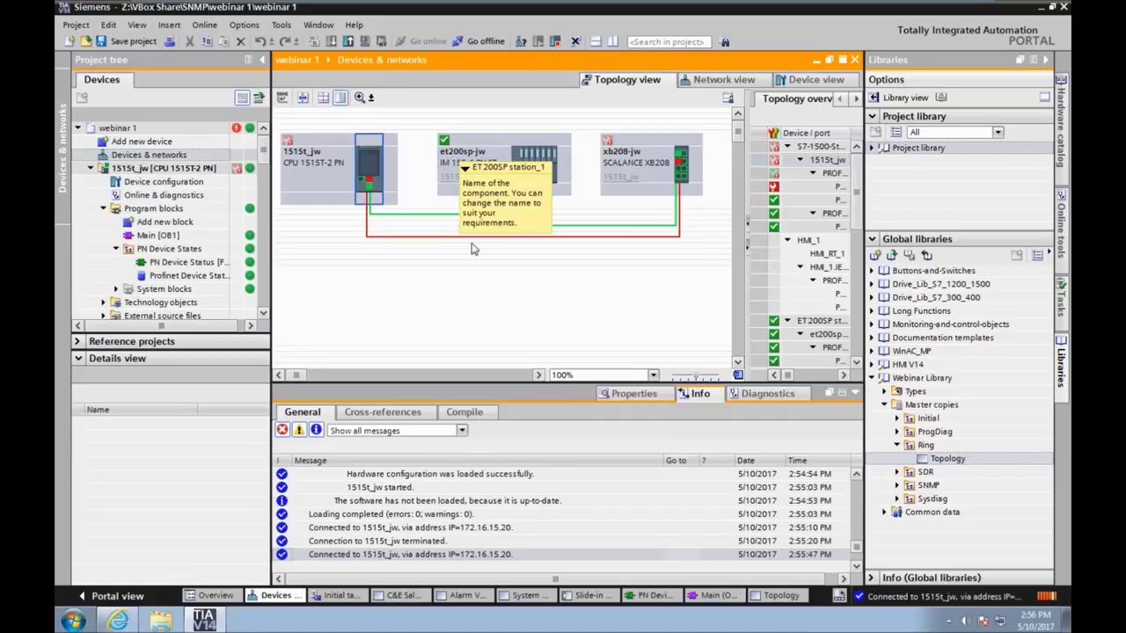
# Step: Start the runtime simulation of HMI_1 and open its Topology screen, dismissing the system event and tag limit messages
pyautogui.moveTo(265, 158); pyautogui.dragTo(264, 214)
pyautogui.click(146, 196)
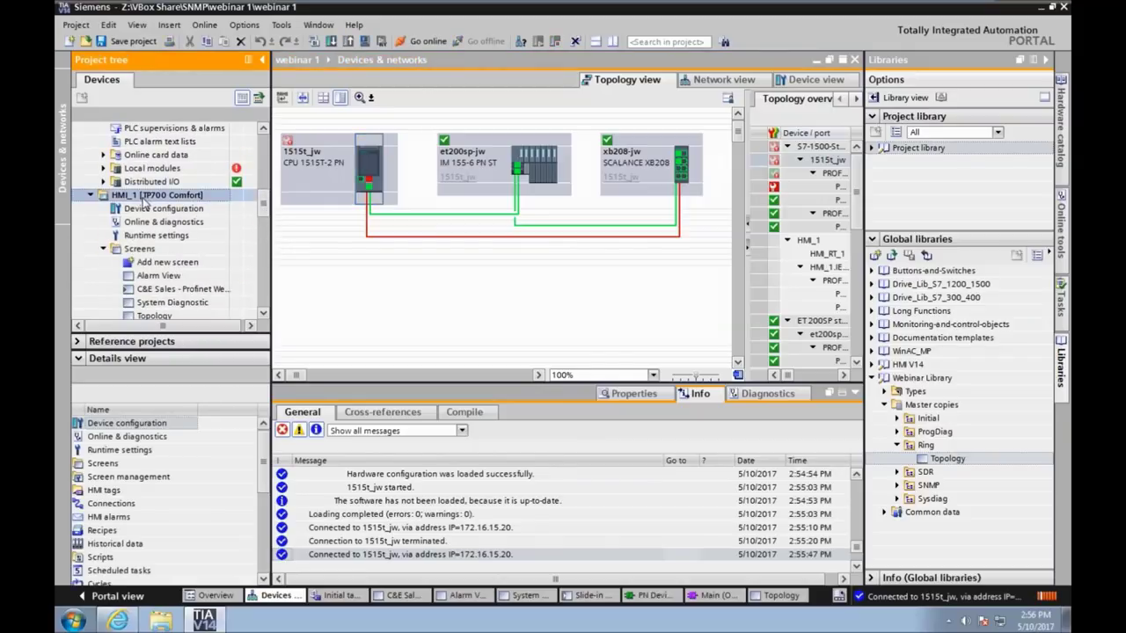
pyautogui.click(364, 41)
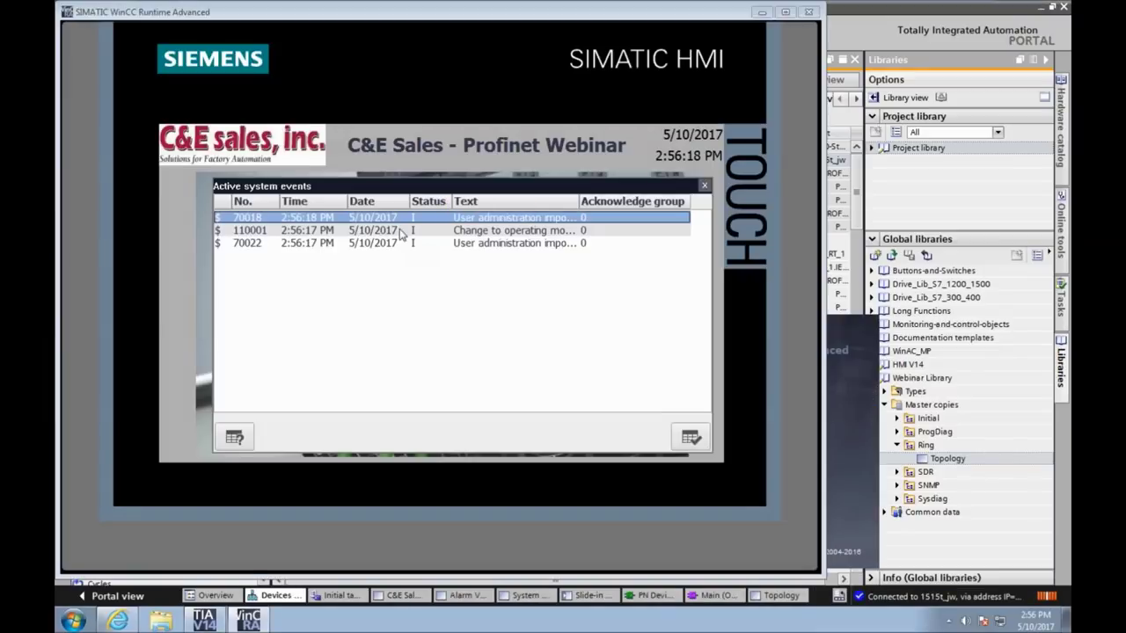
pyautogui.click(172, 285)
pyautogui.click(253, 223)
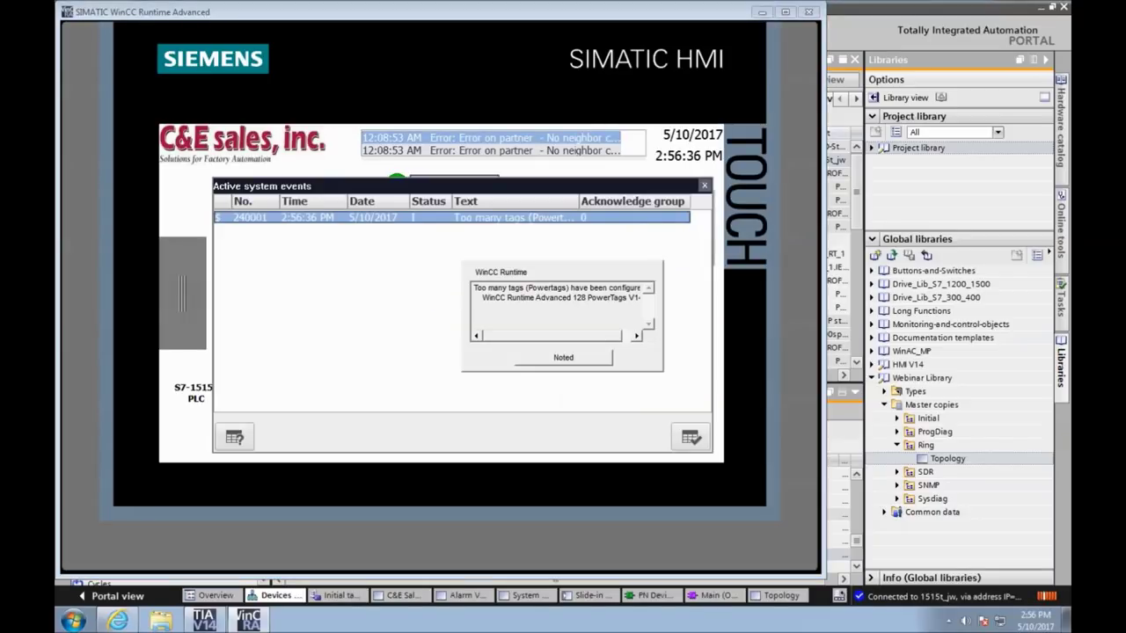
pyautogui.click(704, 186)
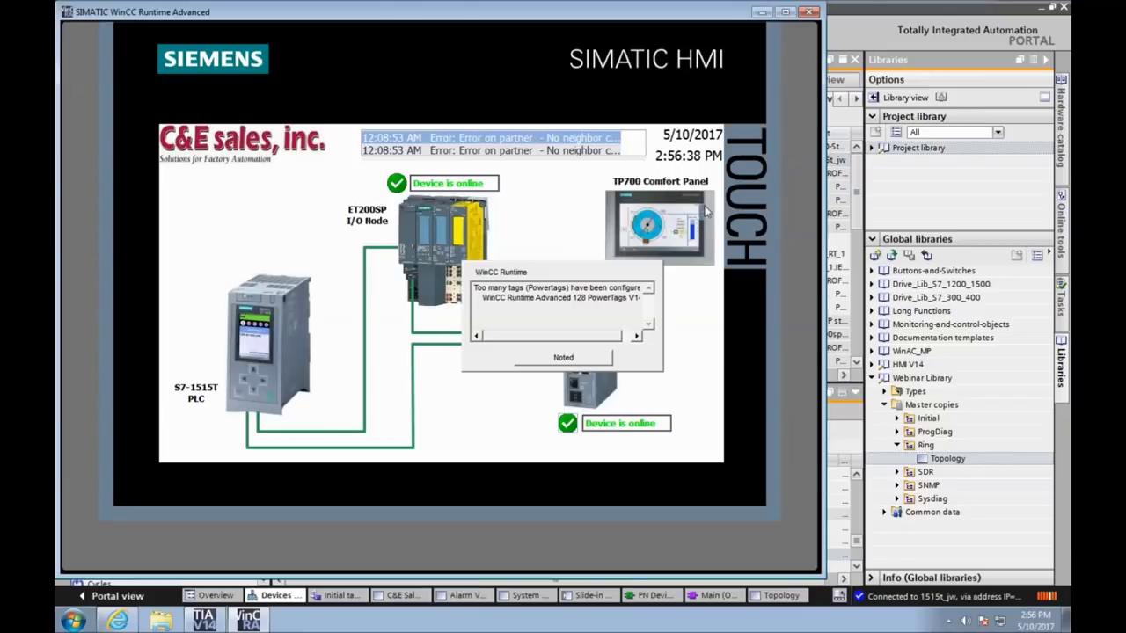
pyautogui.click(561, 358)
# Step: Open the Alarm View screen on the simulated panel to check the active network errors
pyautogui.click(183, 293)
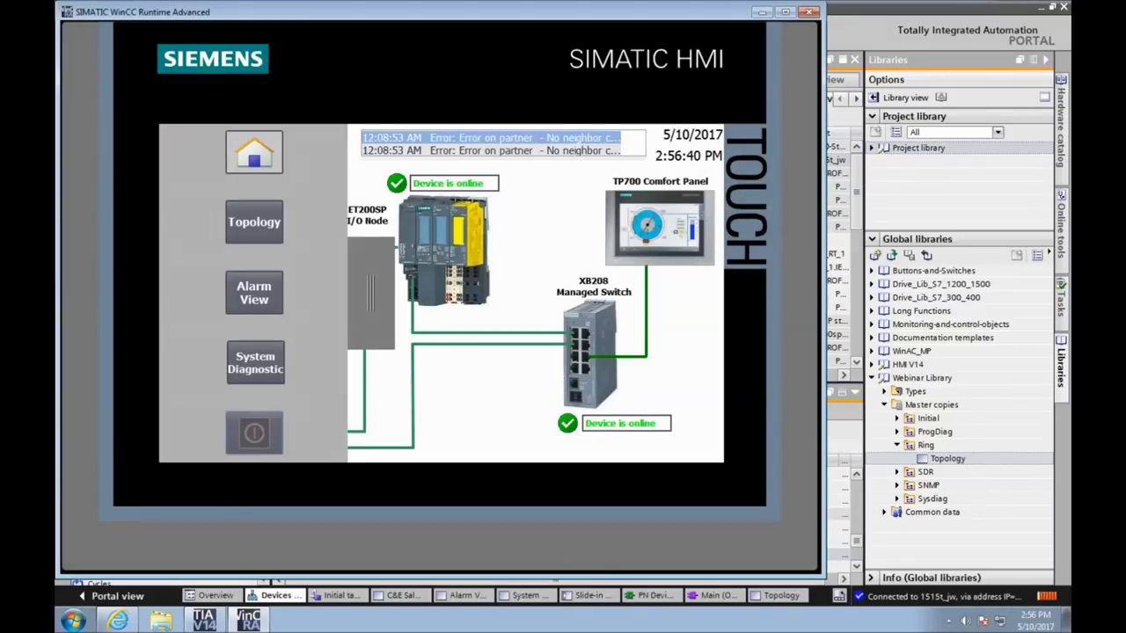
pyautogui.click(262, 304)
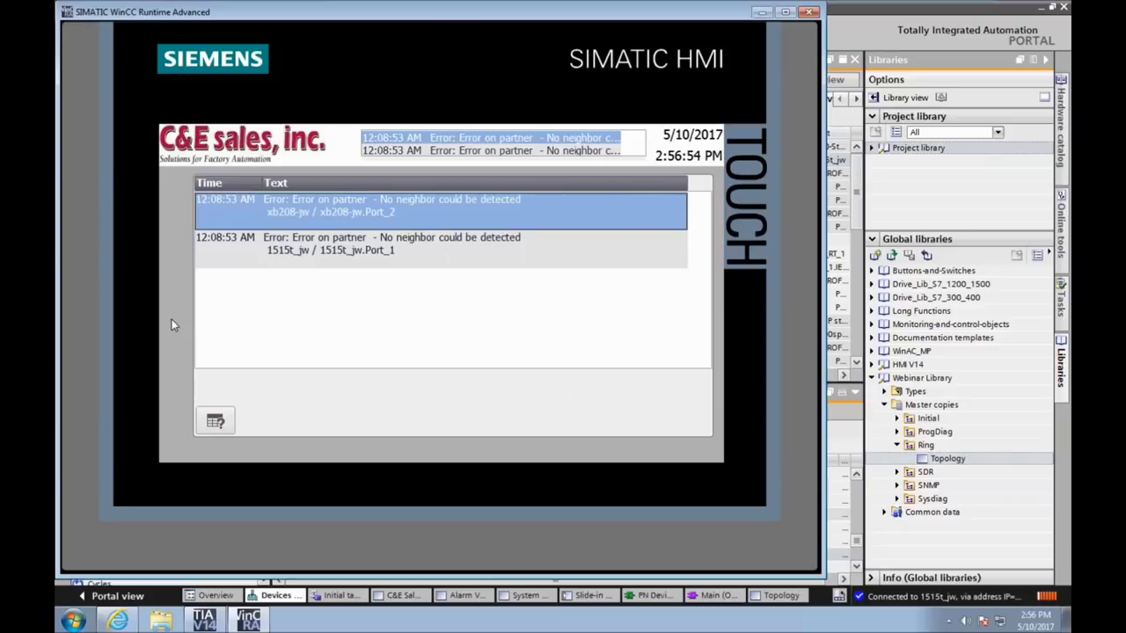
pyautogui.click(344, 145)
# Step: Switch to Internet Explorer and open the CPU web server's Topology page, logging in with the user name and account password
pyautogui.click(117, 621)
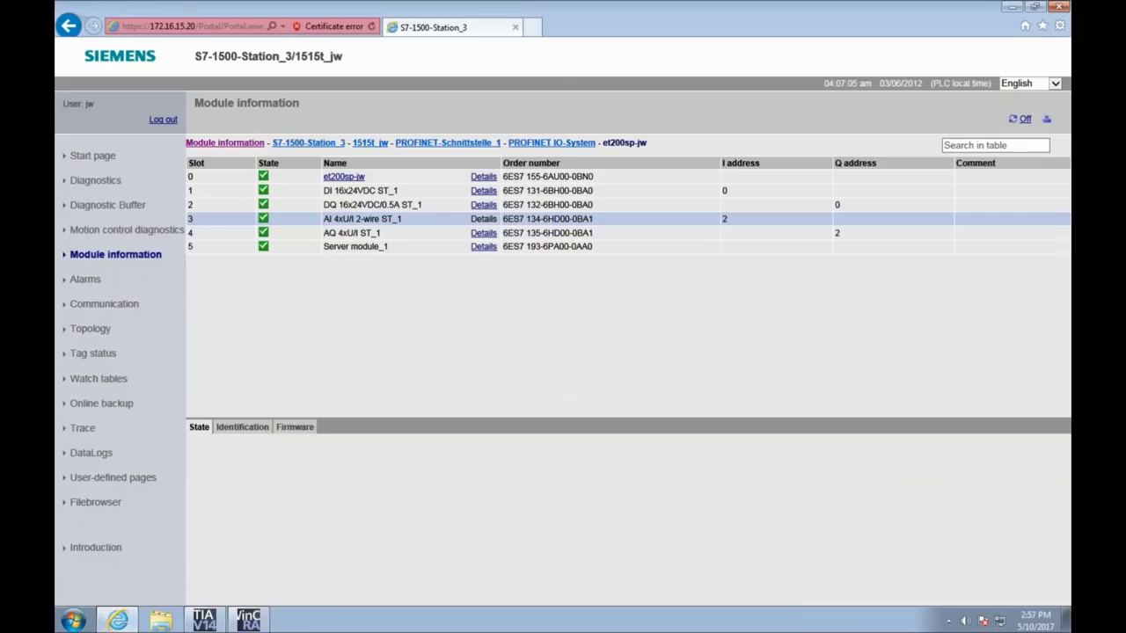
pyautogui.click(95, 330)
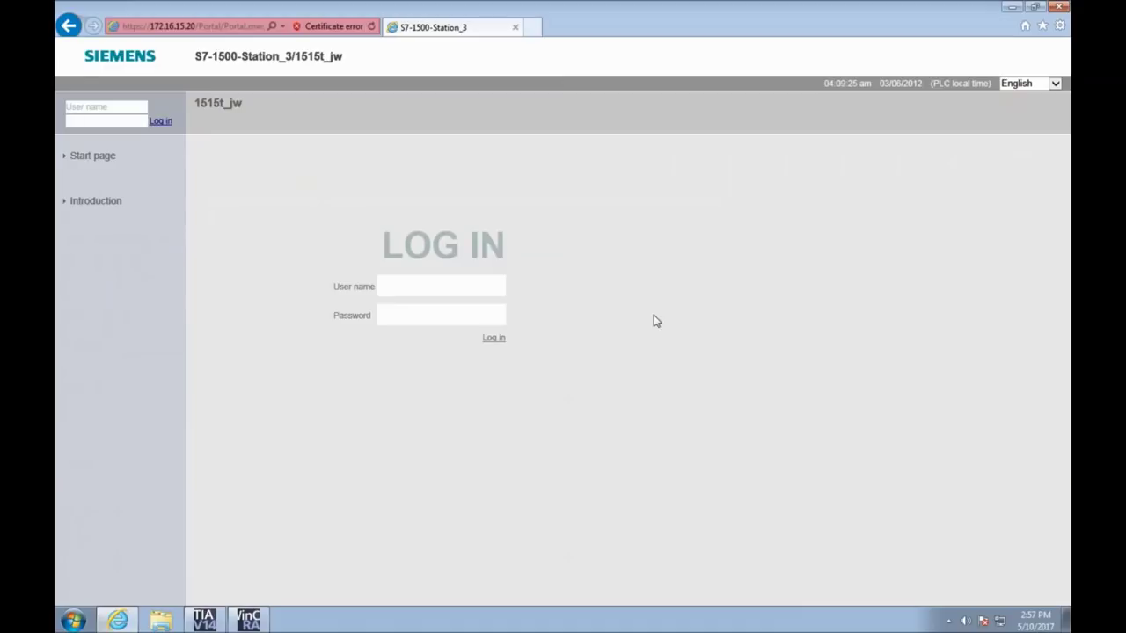
pyautogui.click(110, 104)
pyautogui.write('jw')
pyautogui.press('Tab')
pyautogui.write('•••')
pyautogui.click(166, 122)
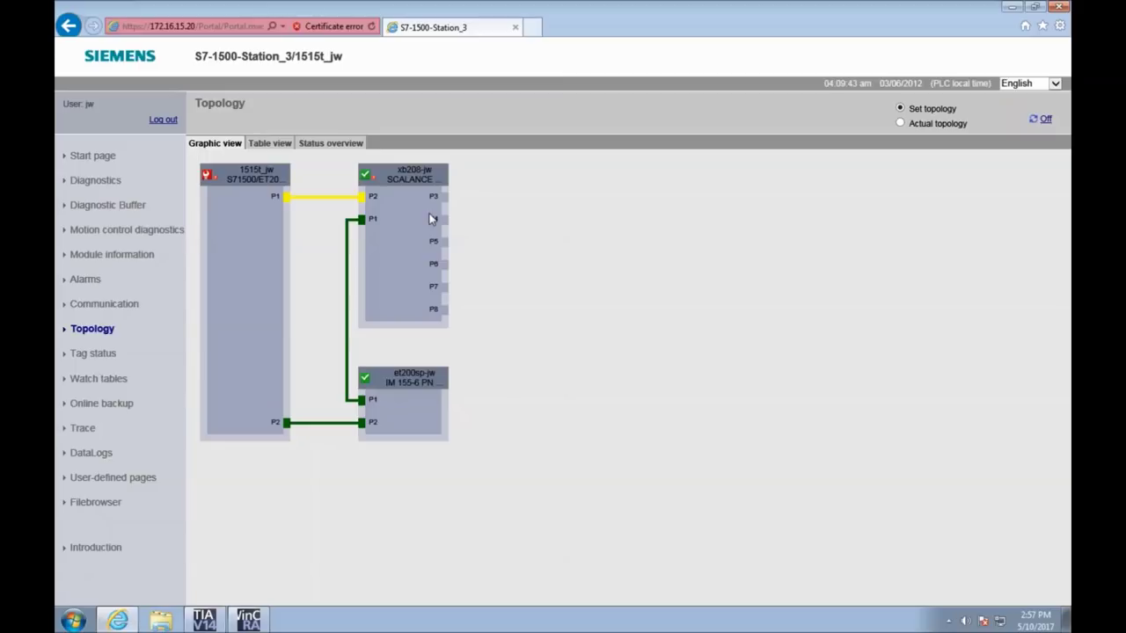
# Step: Return to WinCC Runtime Advanced and check the device states on the Topology screen
pyautogui.click(257, 619)
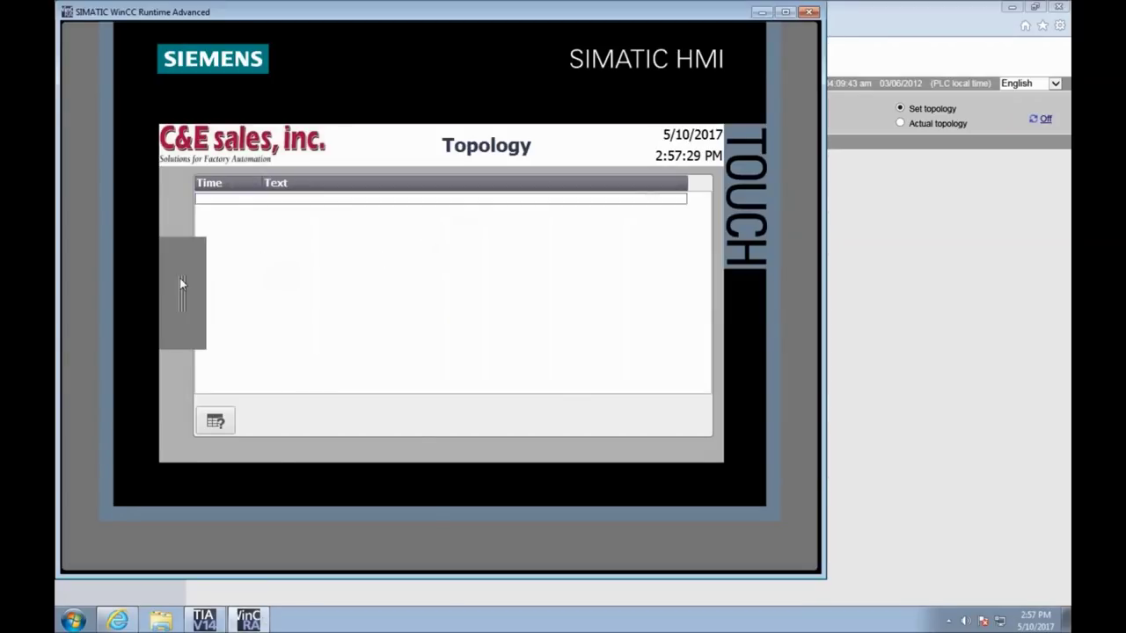
pyautogui.click(181, 281)
pyautogui.click(256, 234)
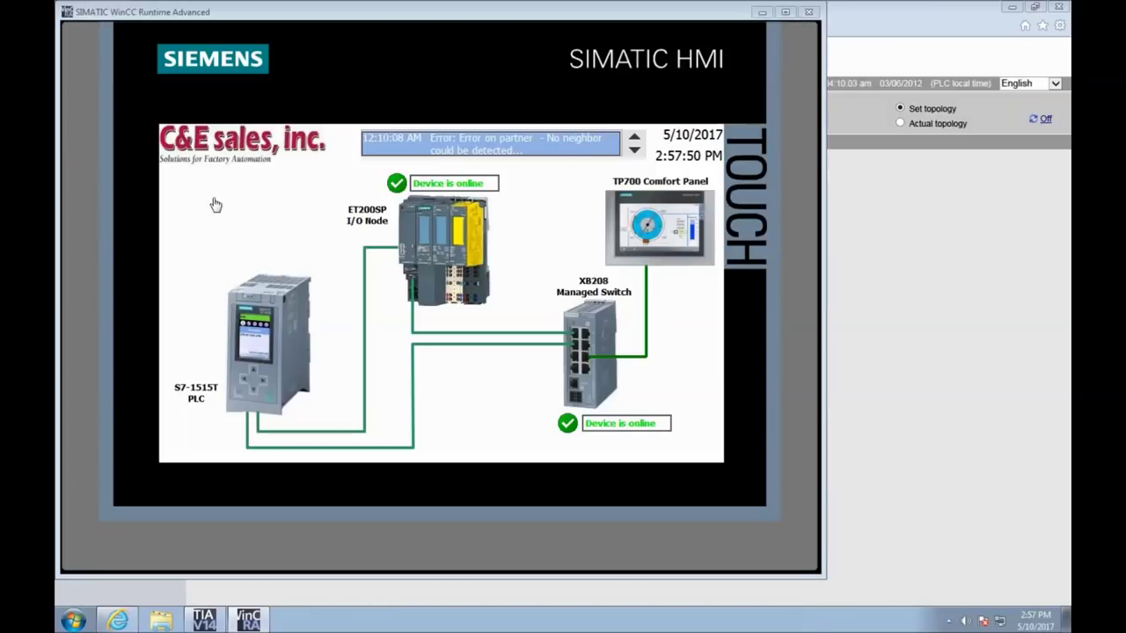
# Step: Open the panel's Alarm View and examine the Port_2 errors for et200sp-jw and 1515t_jw
pyautogui.click(188, 300)
pyautogui.moveTo(176, 293); pyautogui.dragTo(207, 290)
pyautogui.click(253, 293)
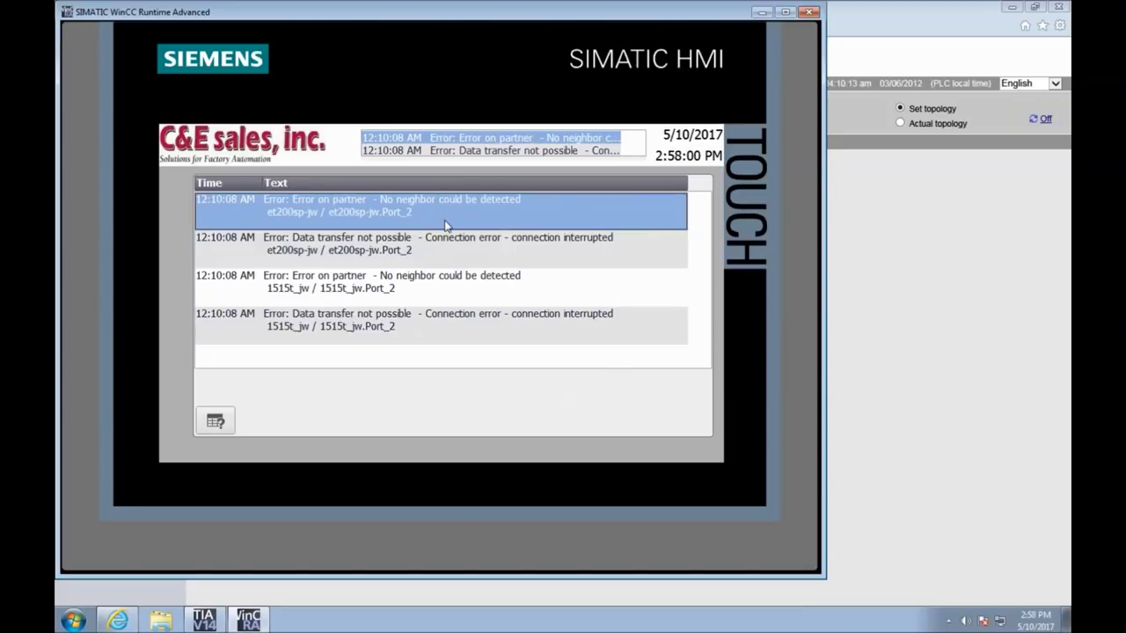
pyautogui.click(373, 262)
pyautogui.click(370, 291)
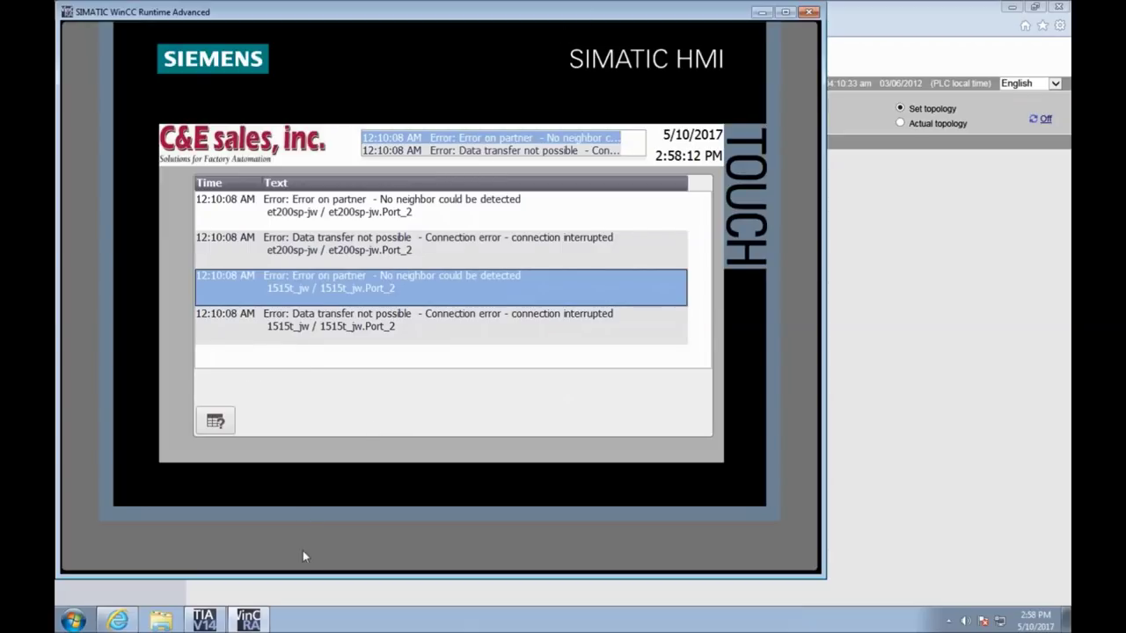
# Step: Compare the ring status on the CPU's web Topology page with the Topology screen in WinCC Runtime Advanced
pyautogui.click(264, 598)
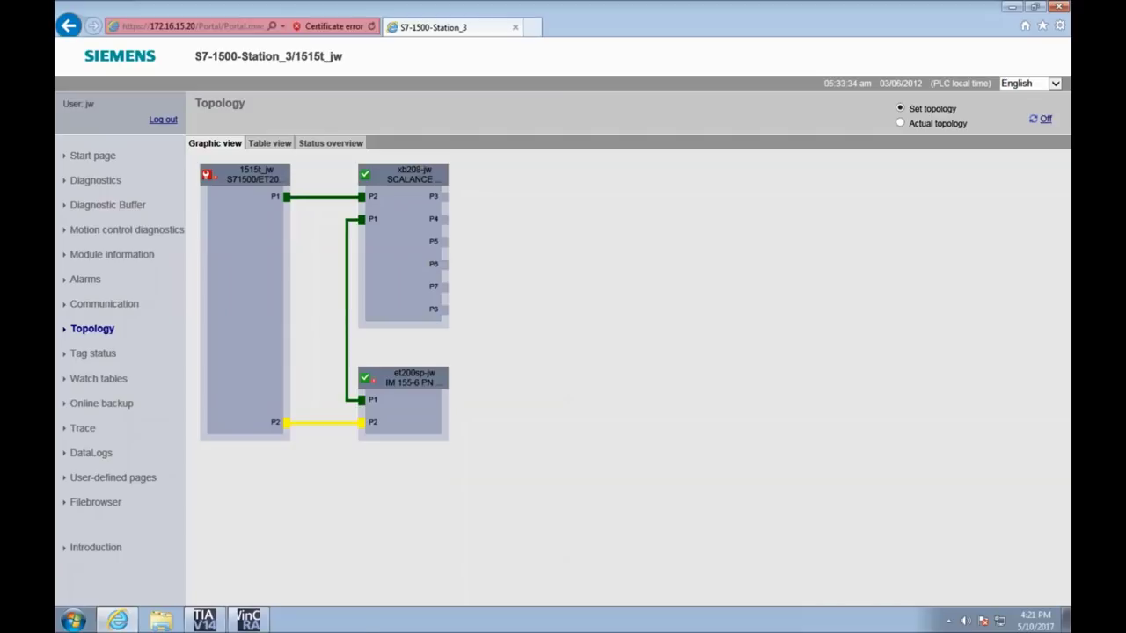
pyautogui.click(249, 620)
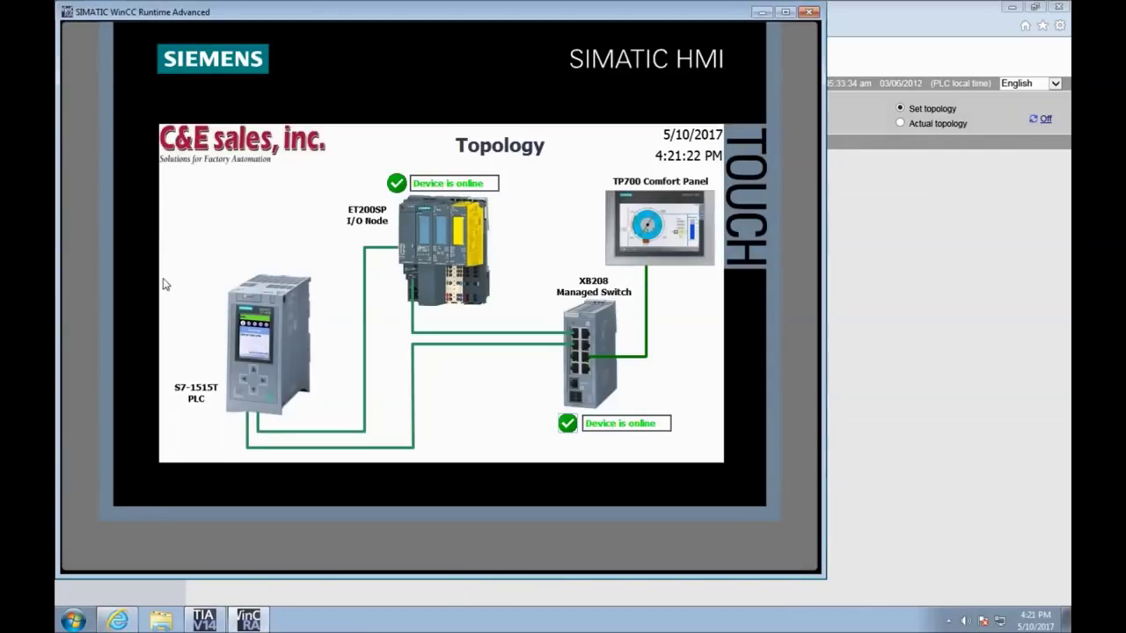
pyautogui.click(956, 395)
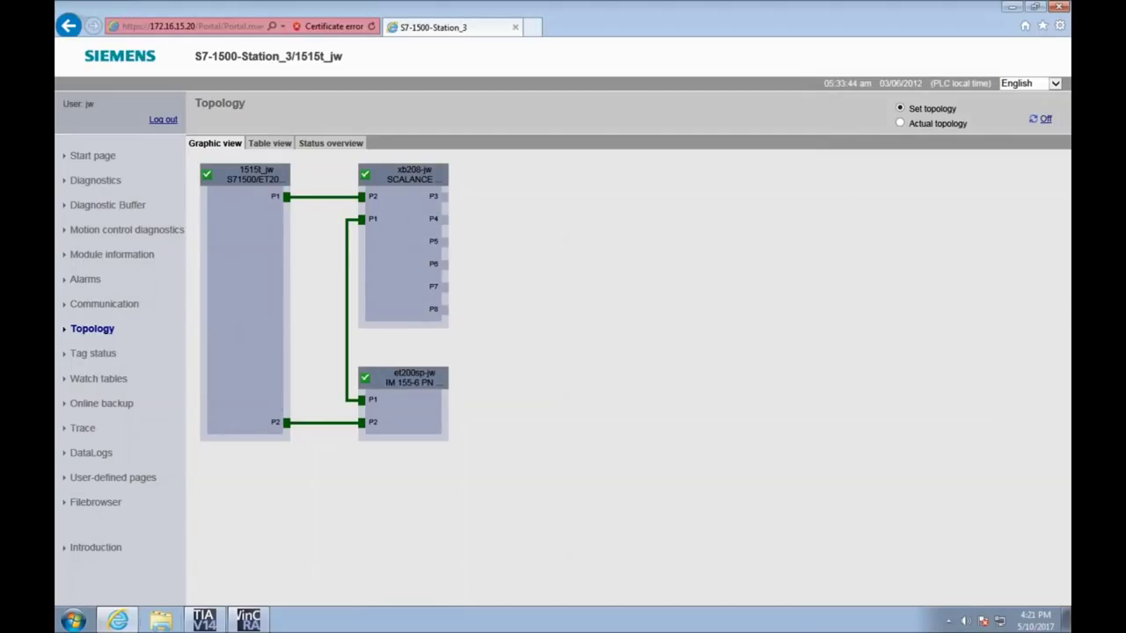
# Step: Switch to TIA Portal with the SNMP_Ring_S71500_v14_webinar 1 project and show its libraries
pyautogui.click(204, 623)
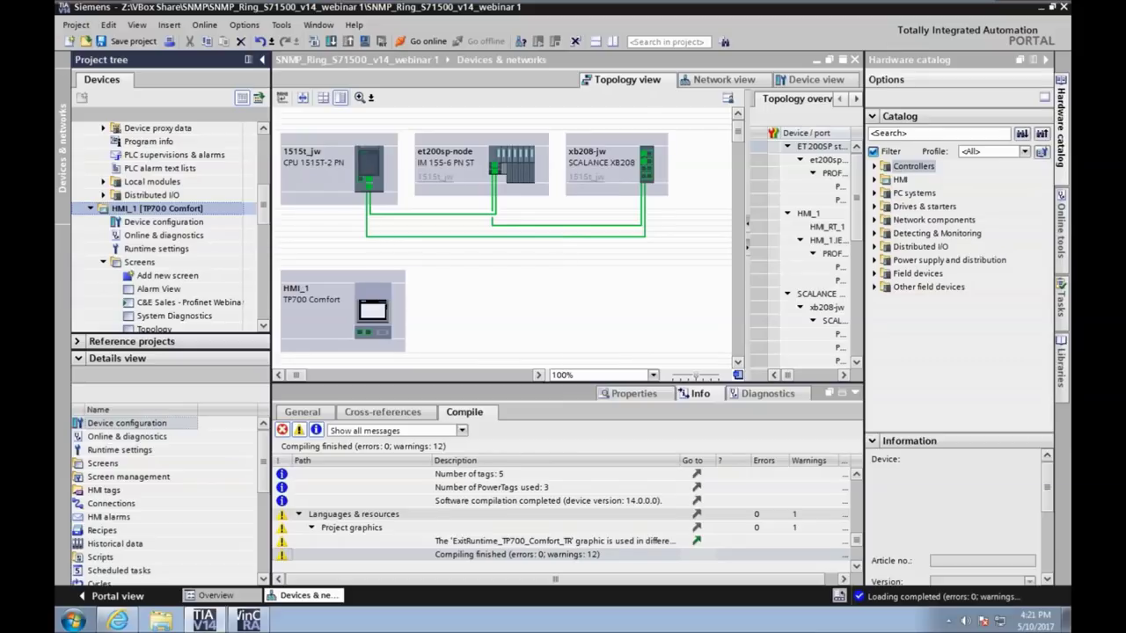
pyautogui.click(1061, 360)
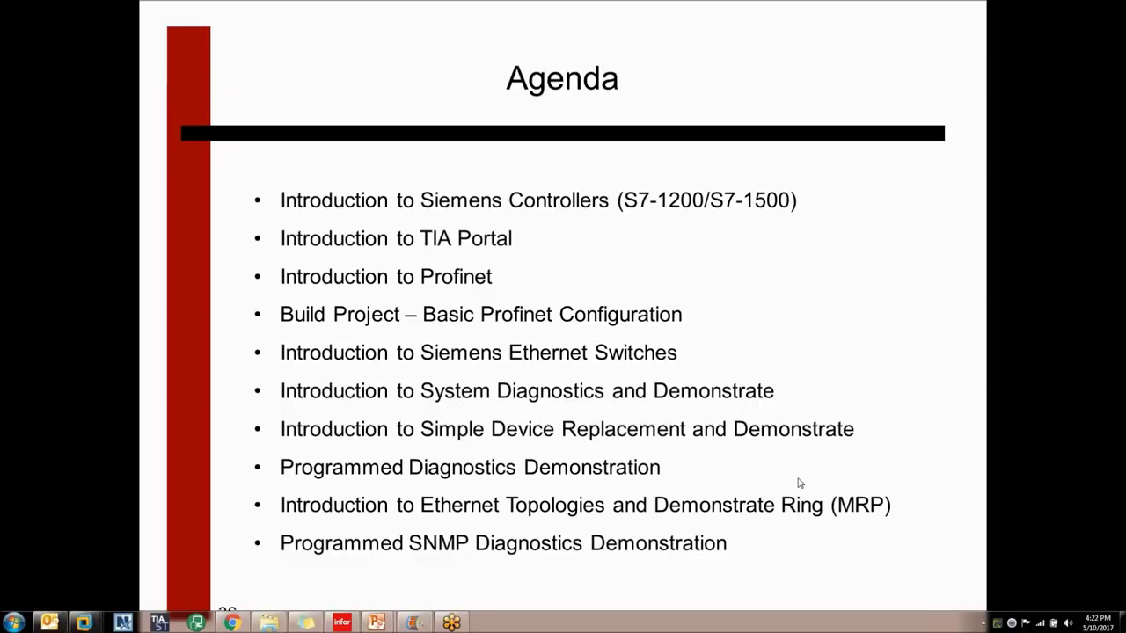
pyautogui.click(394, 556)
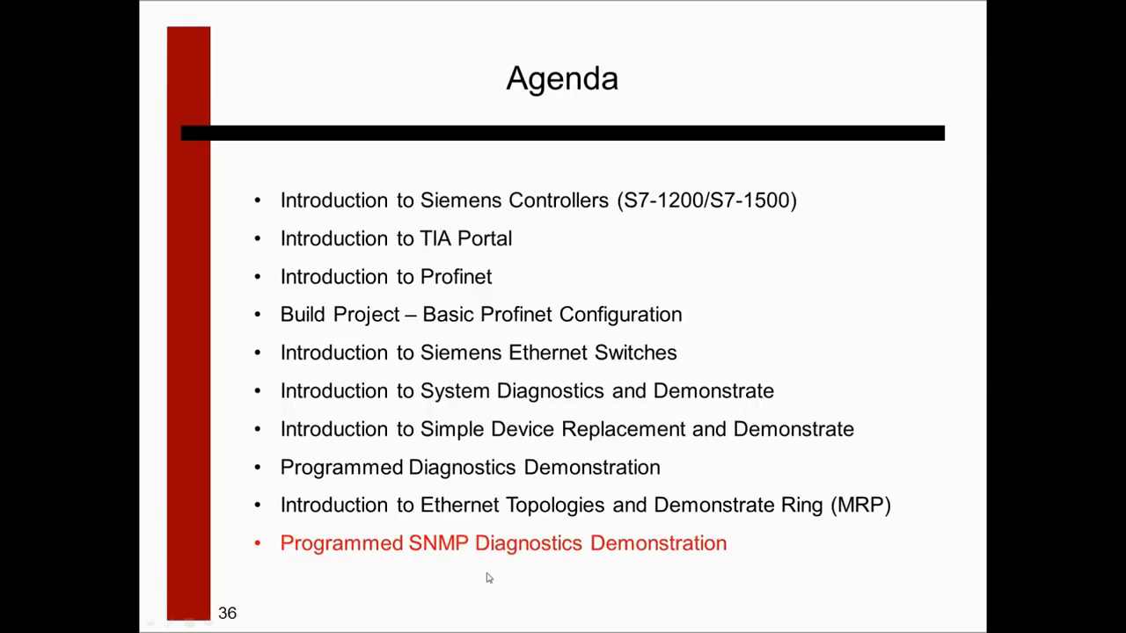
pyautogui.click(605, 579)
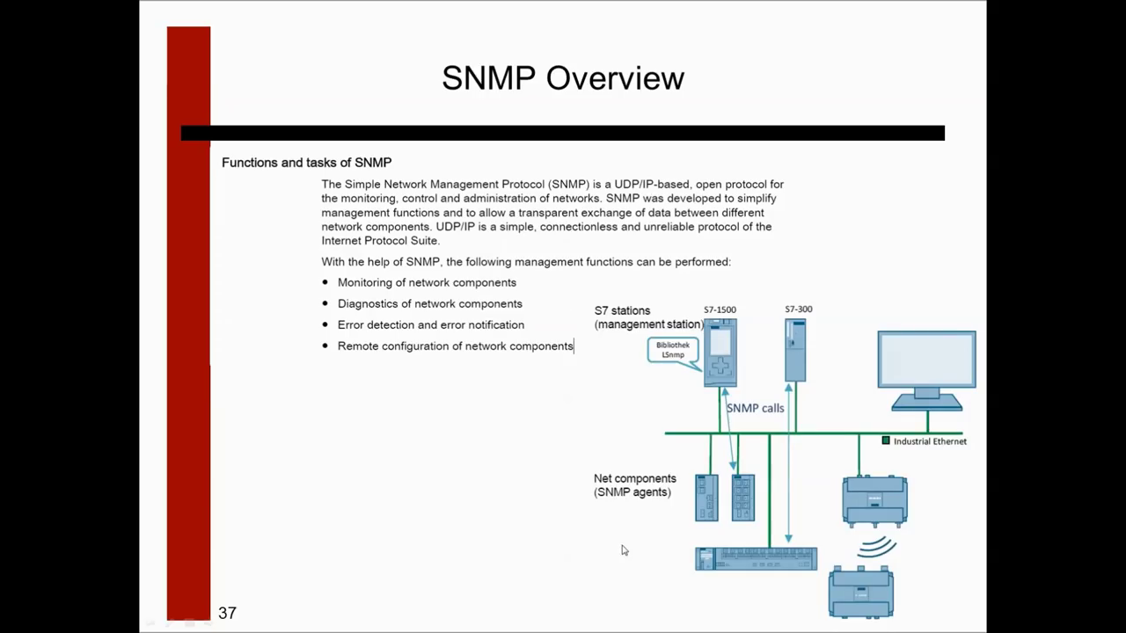
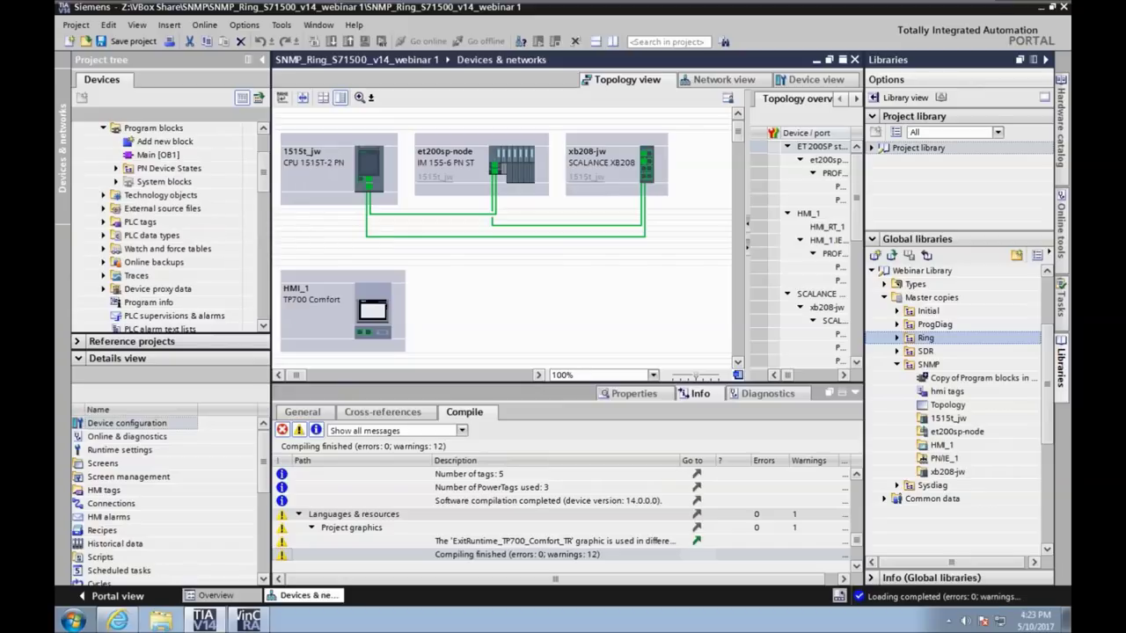
# Step: Copy the SNMP program blocks from the Webinar Library's SNMP master copies into the 1515t_jw CPU and expand the SNMP group to review its blocks
pyautogui.moveTo(966, 380); pyautogui.dragTo(104, 168)
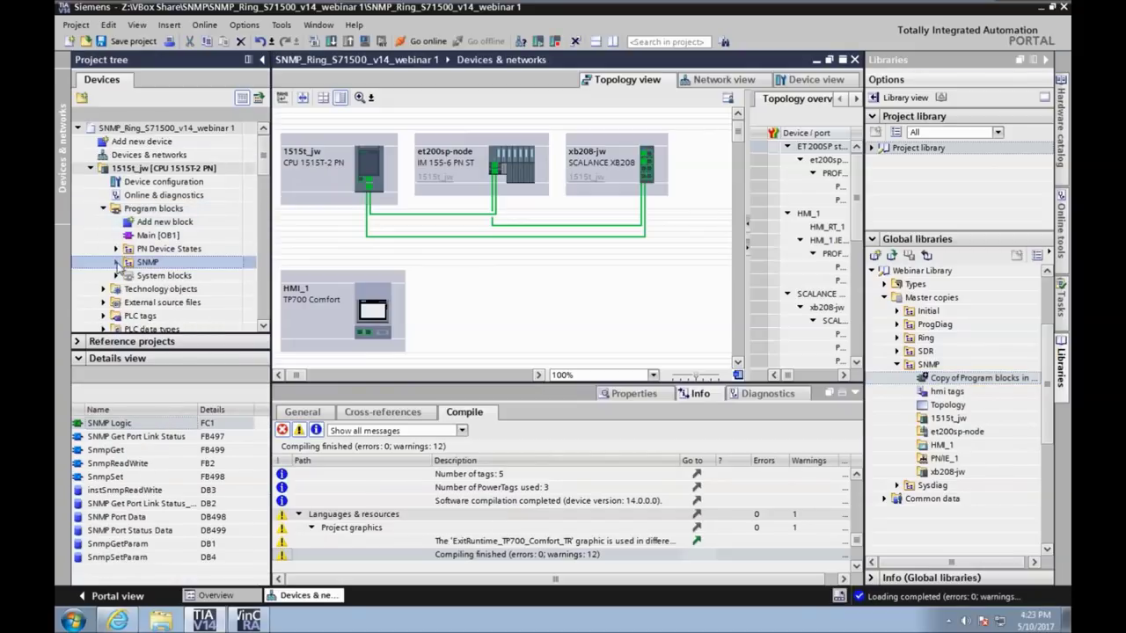
pyautogui.click(115, 262)
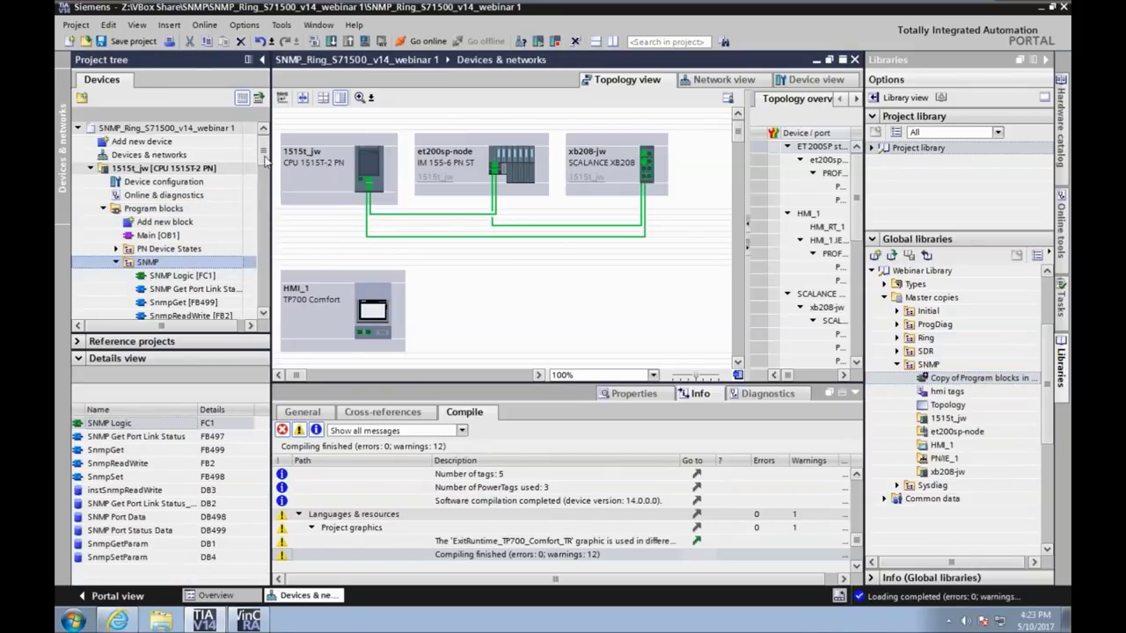
pyautogui.scroll(-2, 198, 225)
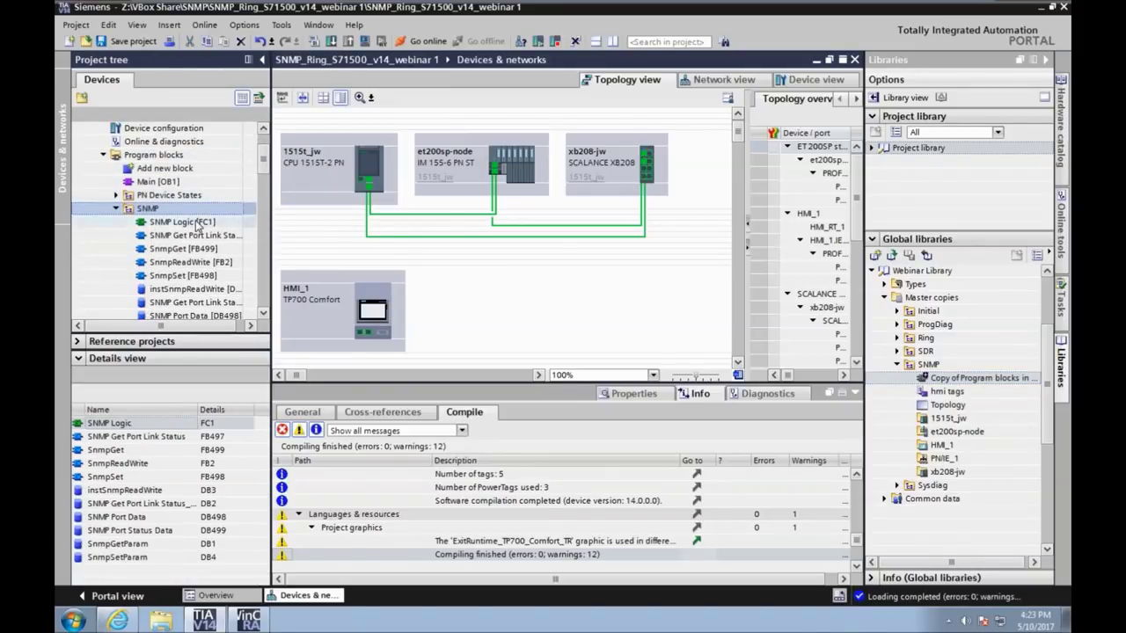
pyautogui.click(198, 225)
pyautogui.scroll(-2, 263, 318)
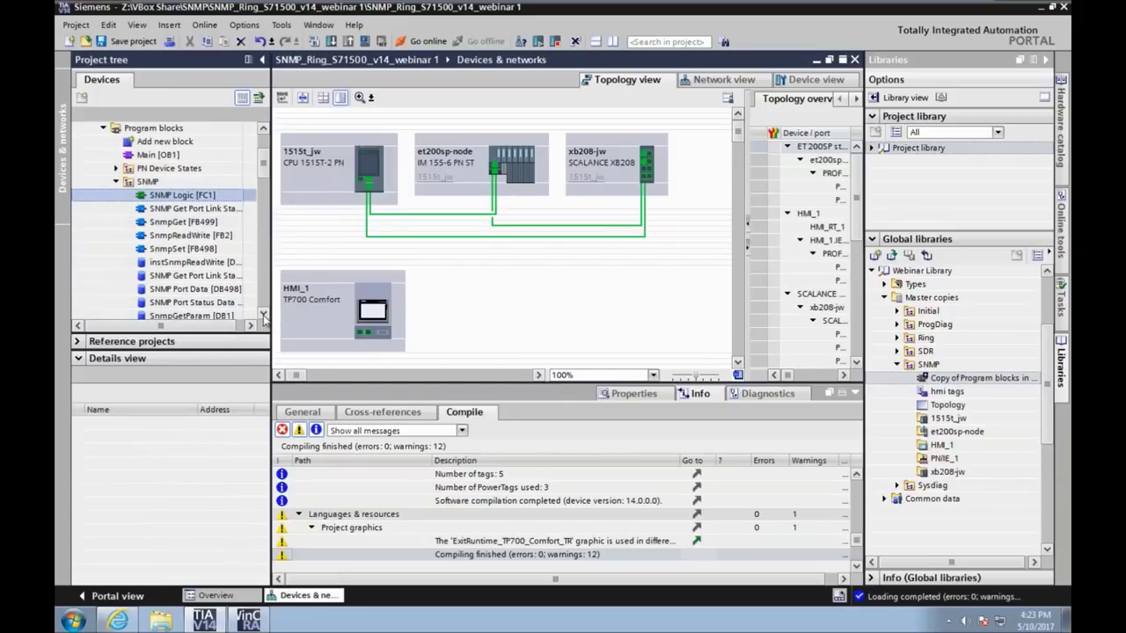
pyautogui.scroll(-2, 263, 313)
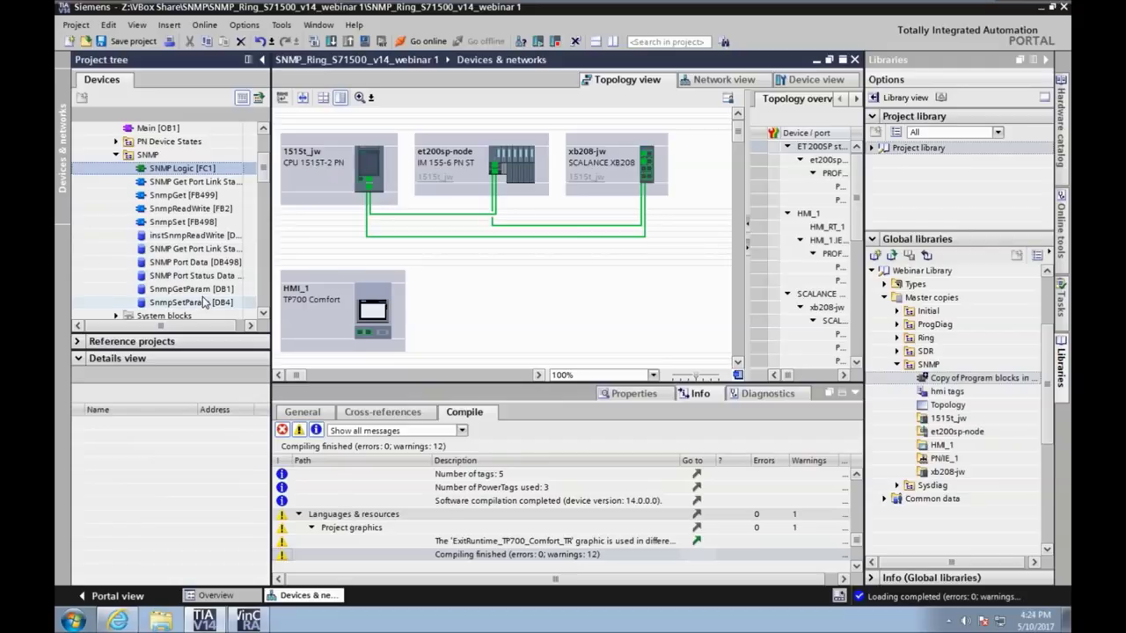
# Step: Open the SNMP Logic [FC1] block, collapse the inspector window, and examine the SnmpReadWrite call in Network 1
pyautogui.doubleClick(176, 168)
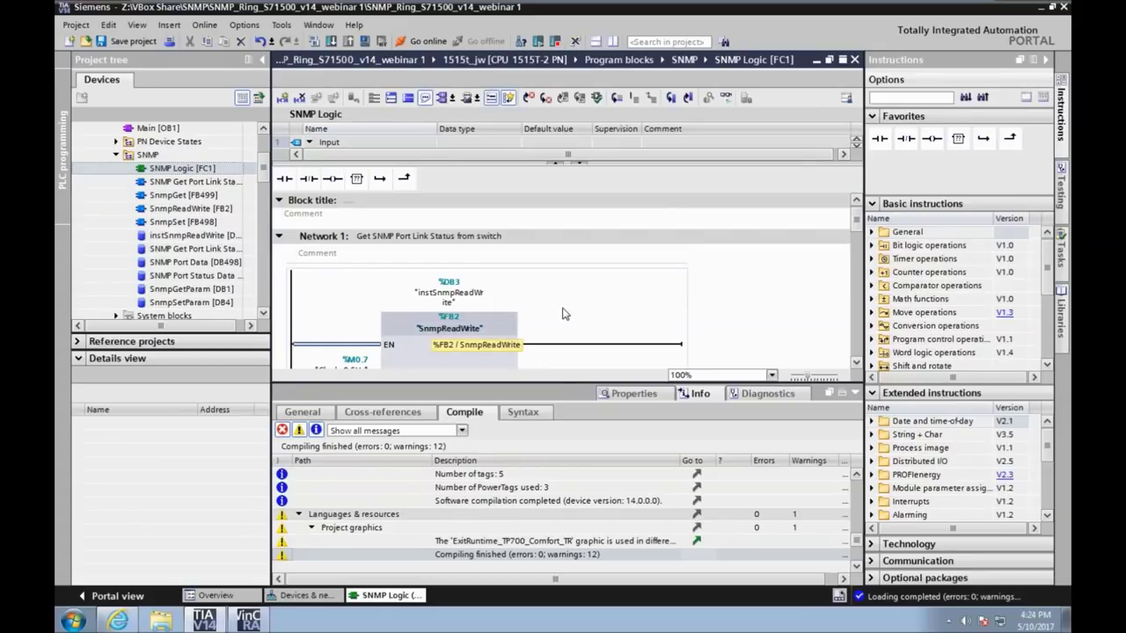
pyautogui.click(855, 393)
pyautogui.click(378, 274)
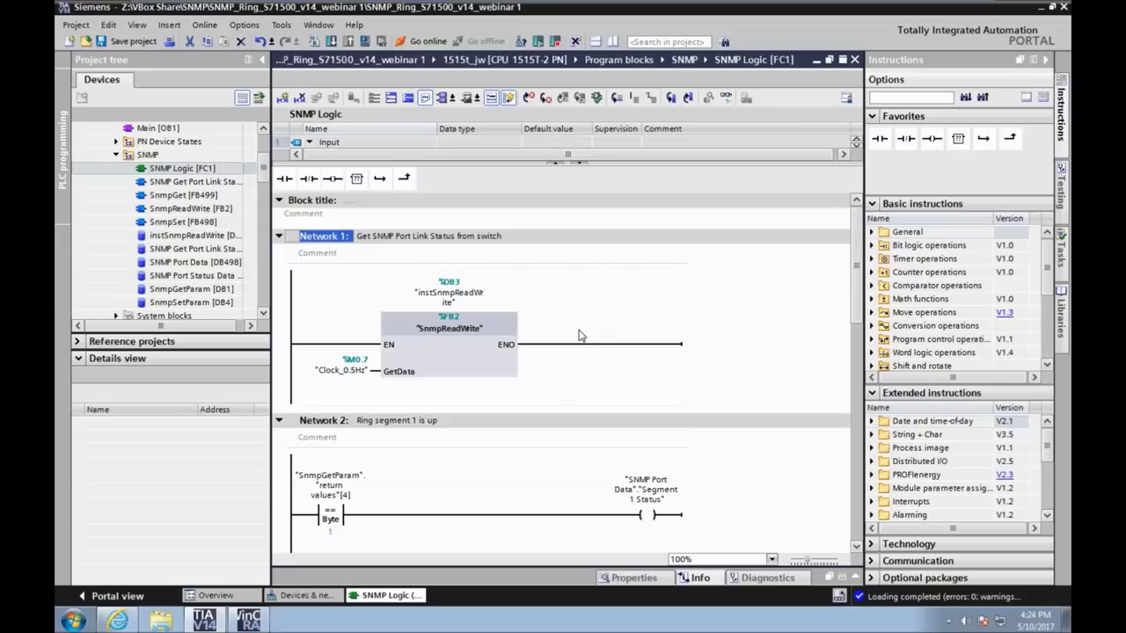
pyautogui.click(479, 327)
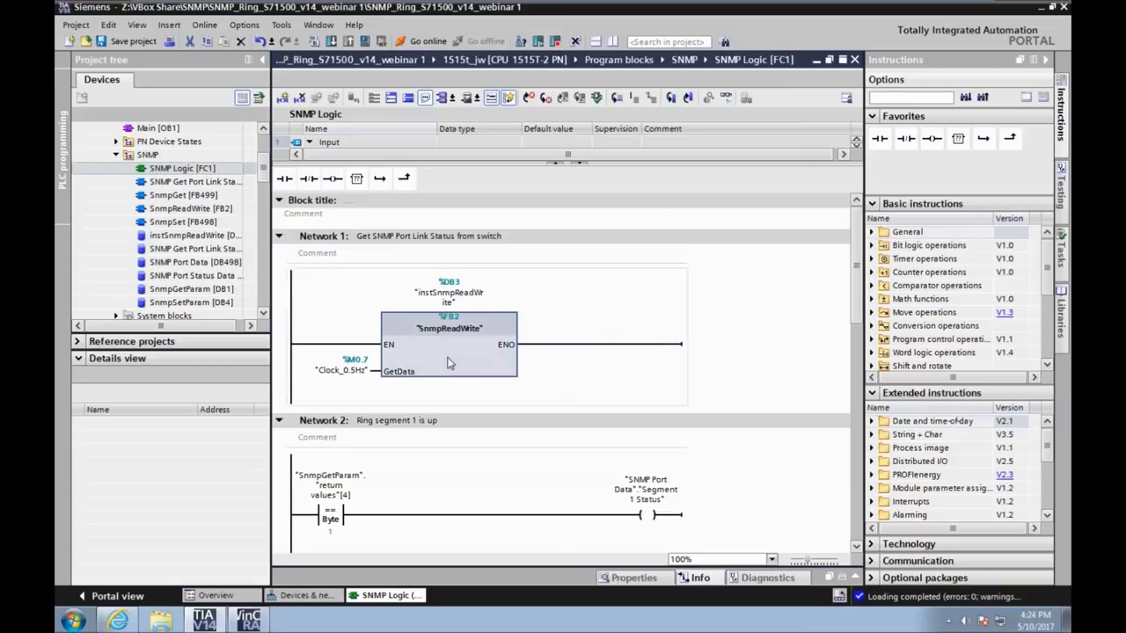
pyautogui.click(339, 249)
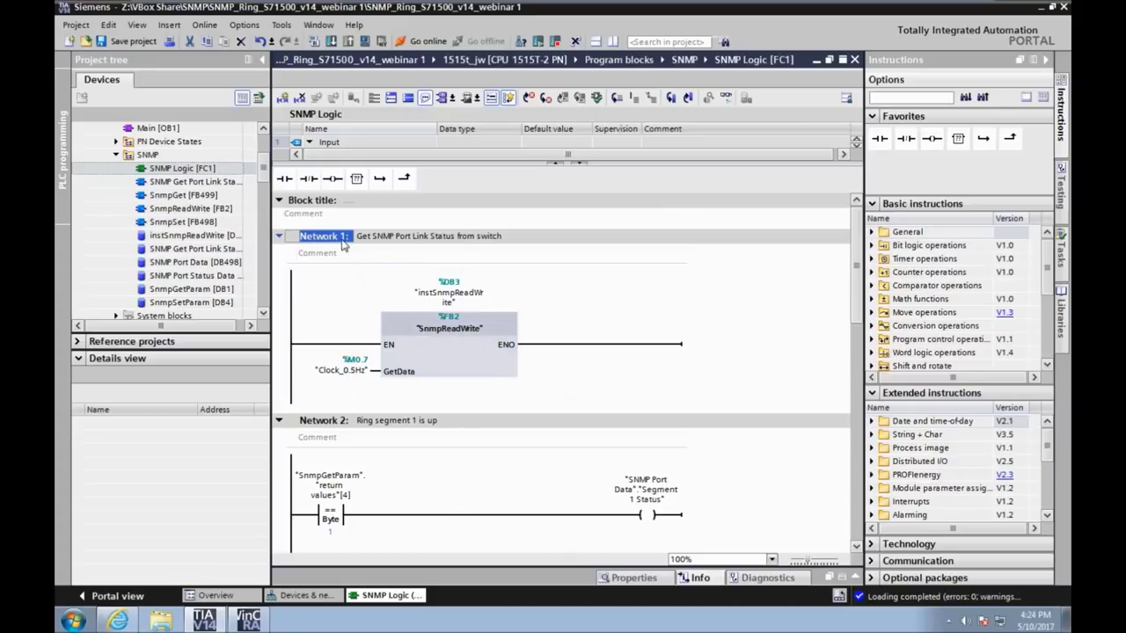
# Step: Examine the ring segment status logic in Networks 2 to 4 of the SNMP Logic block
pyautogui.scroll(-3, 343, 245)
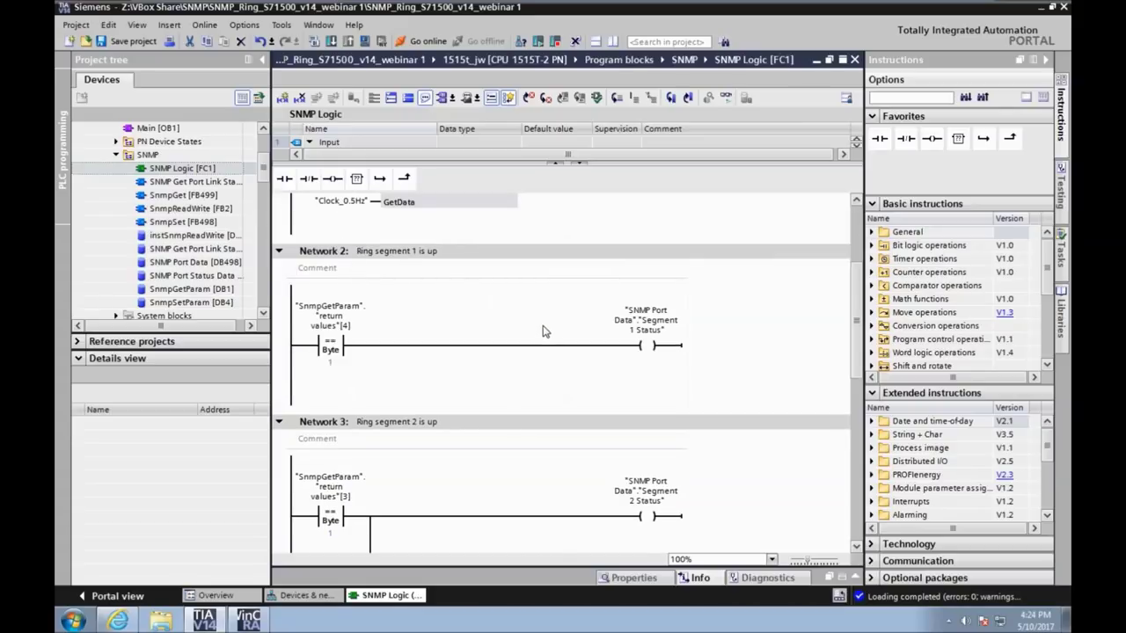
pyautogui.click(327, 255)
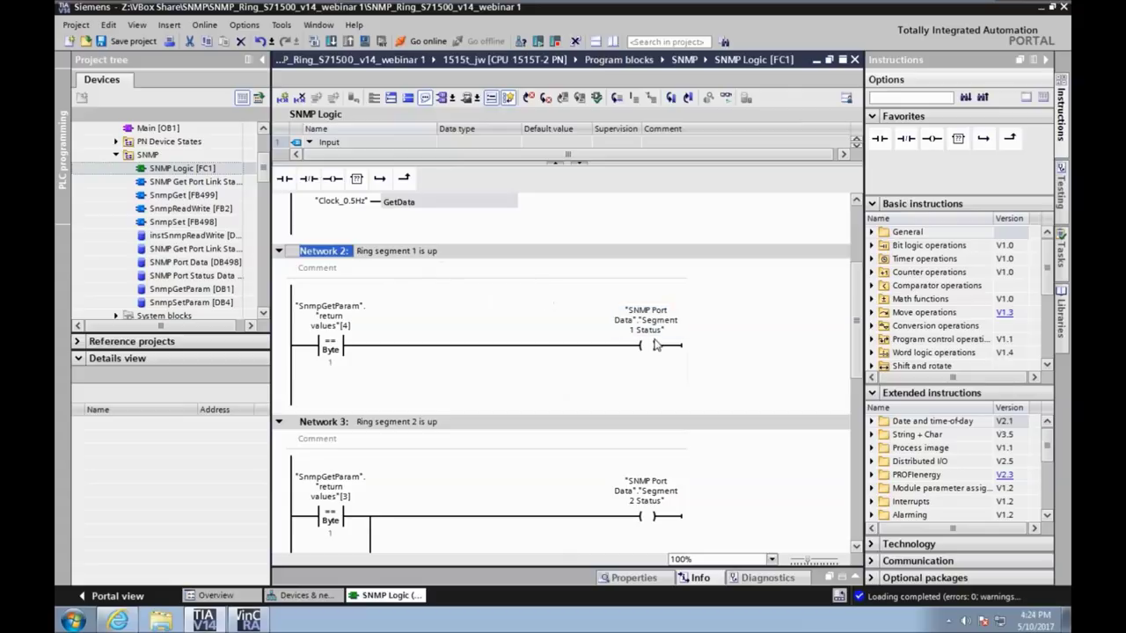
pyautogui.click(639, 332)
pyautogui.click(336, 255)
pyautogui.scroll(-9, 614, 398)
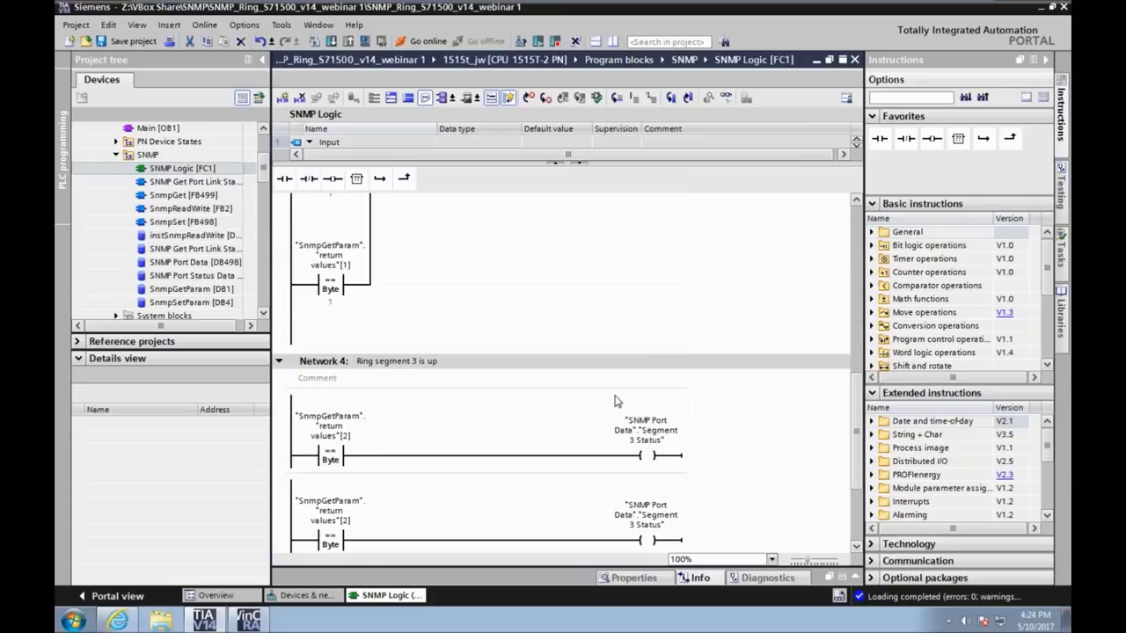
# Step: Expand the segment alarm networks at the end of SNMP Logic and trace their status contacts back to the Segment 3 Status coil
pyautogui.click(283, 523)
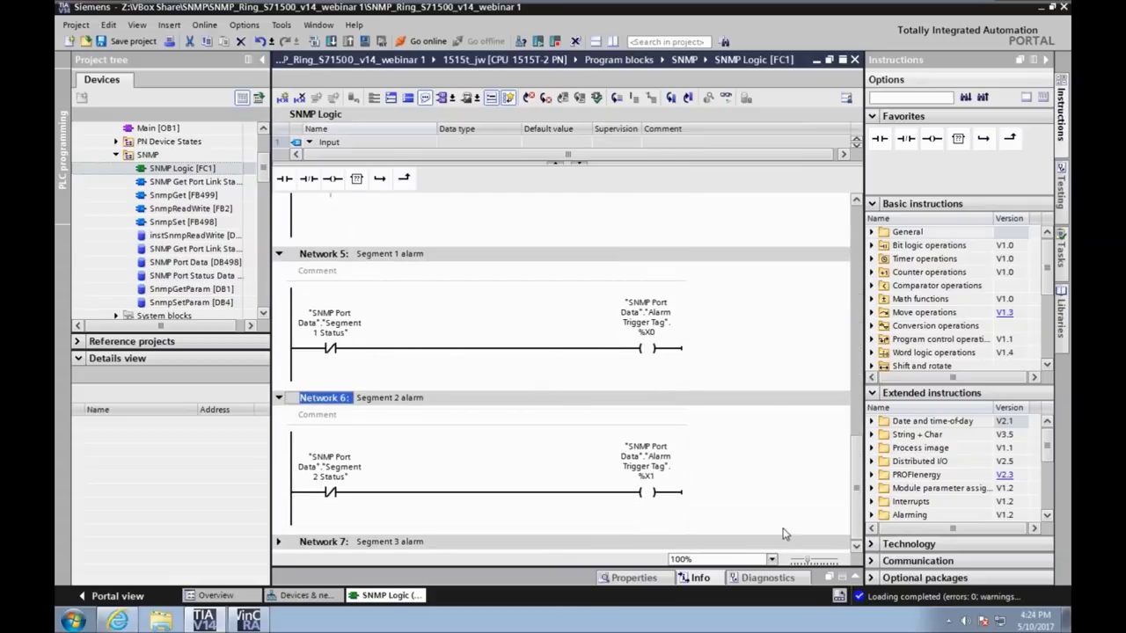
pyautogui.click(280, 545)
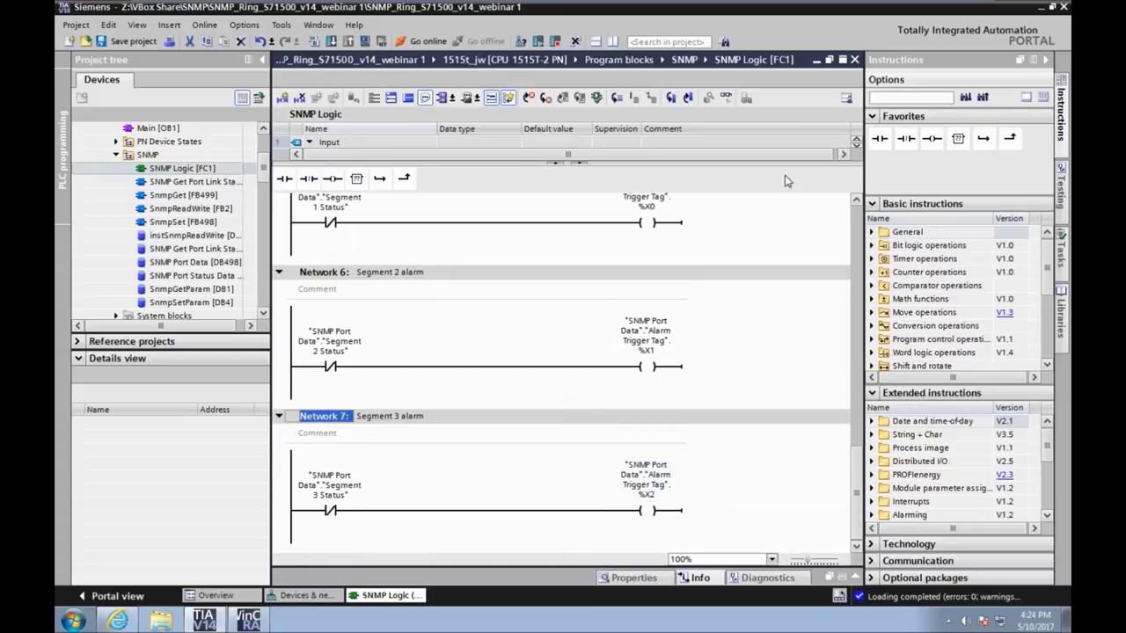
pyautogui.click(856, 200)
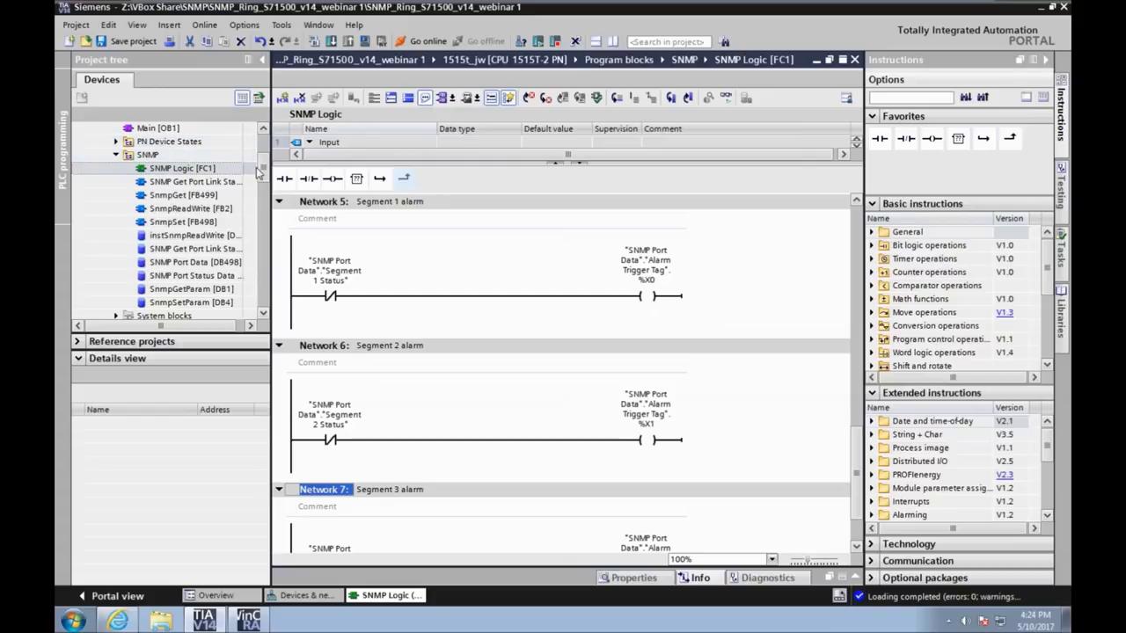
pyautogui.click(329, 270)
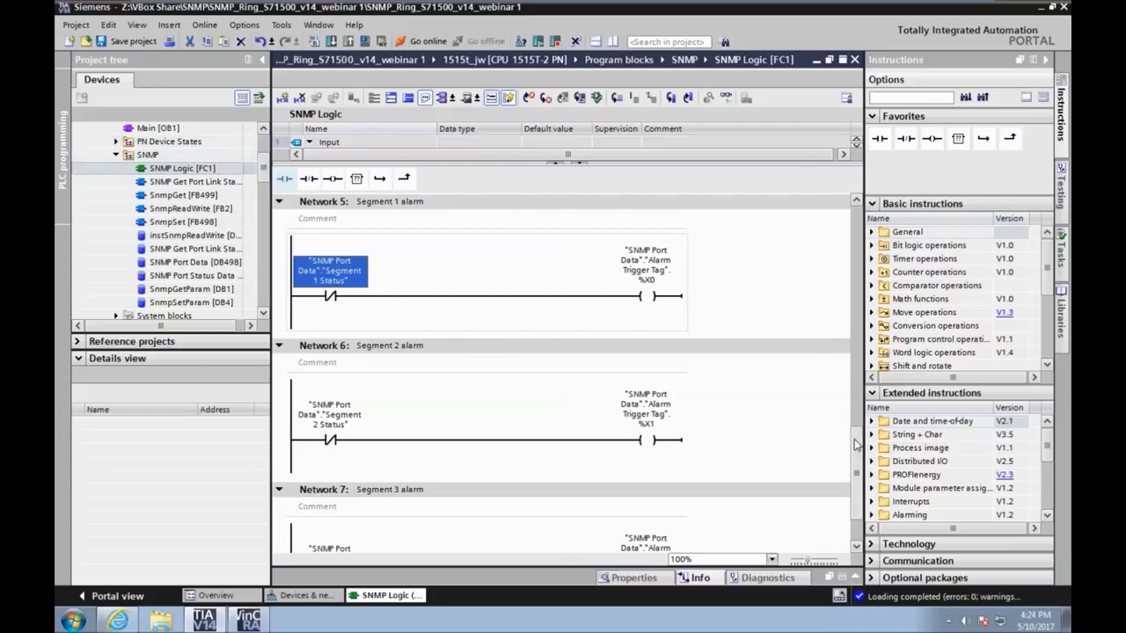
pyautogui.scroll(3, 858, 501)
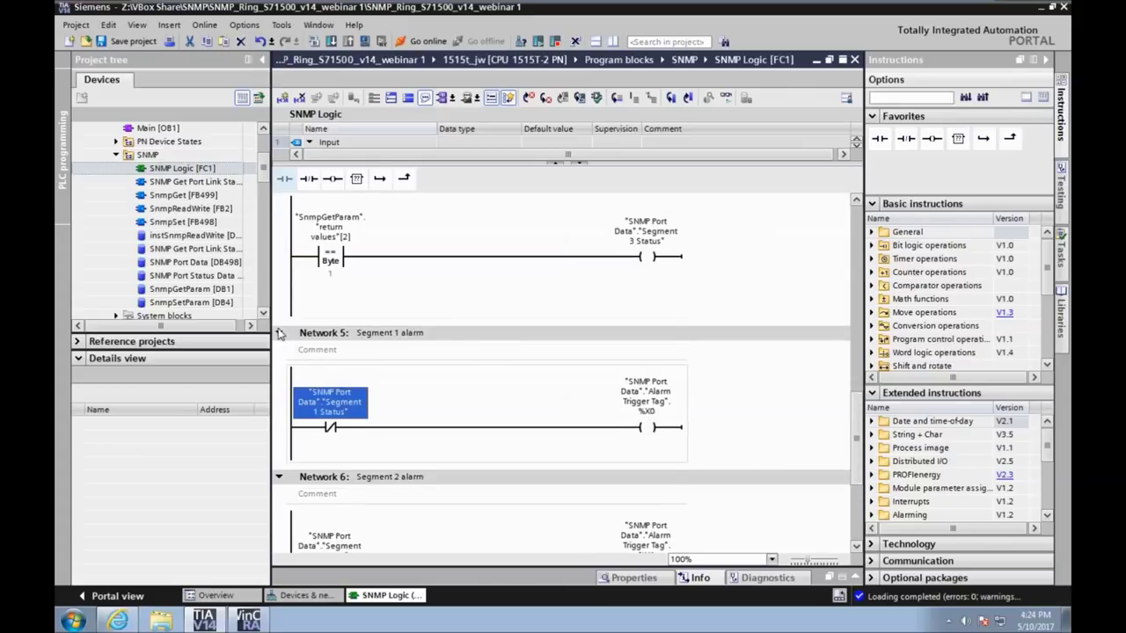
pyautogui.click(655, 259)
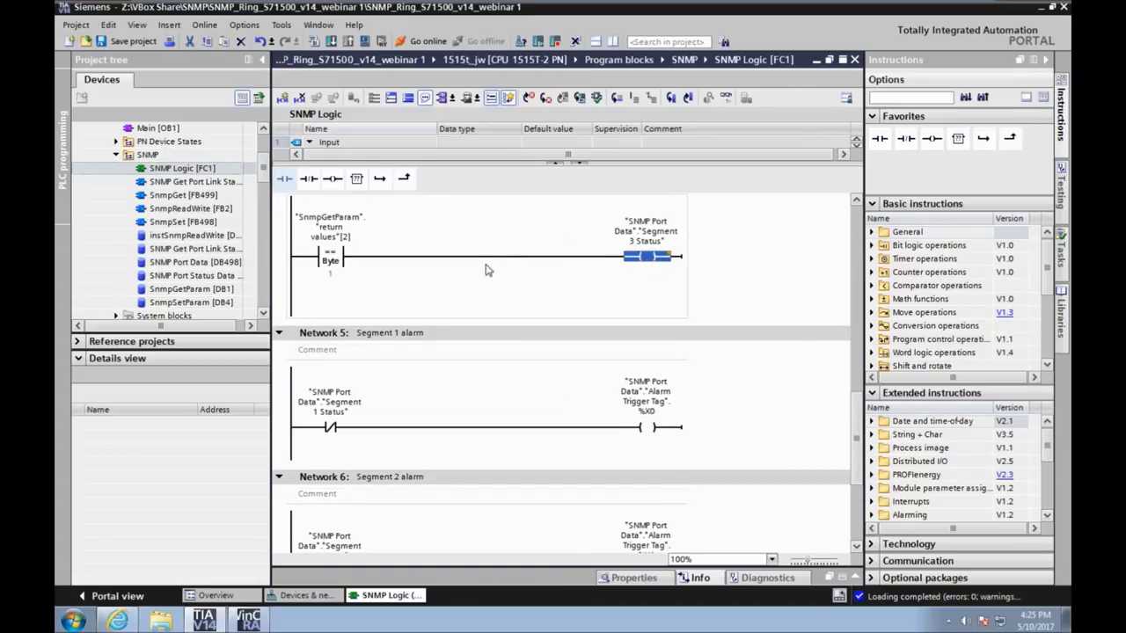
pyautogui.click(375, 236)
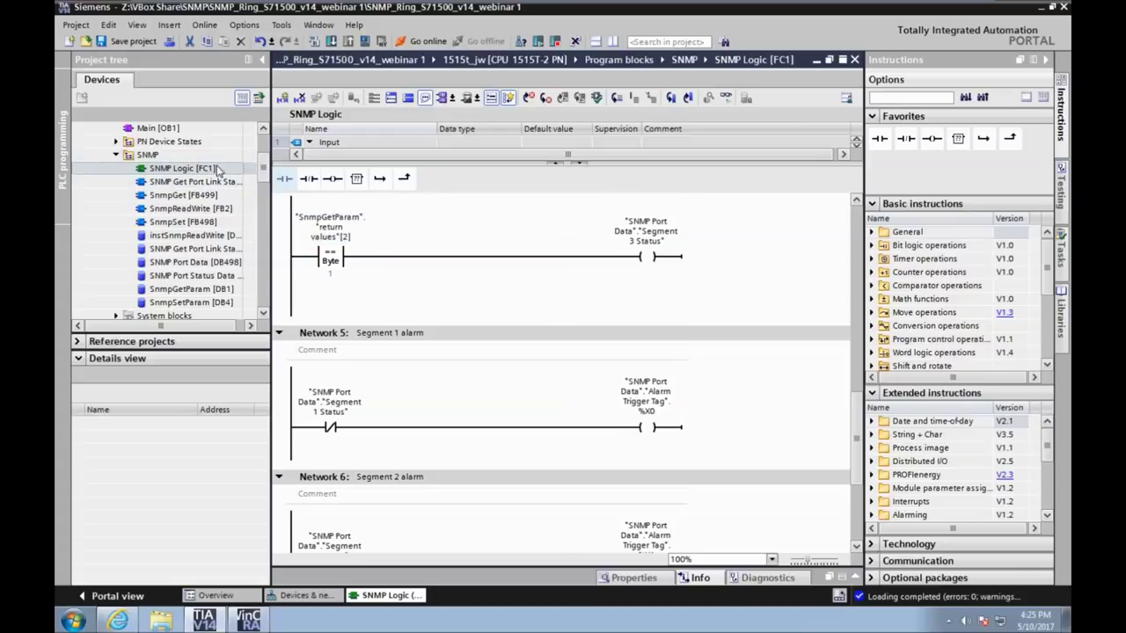
# Step: Open Main [OB1] and insert a call to SNMP Logic [FC1] in Network 2
pyautogui.scroll(2, 264, 173)
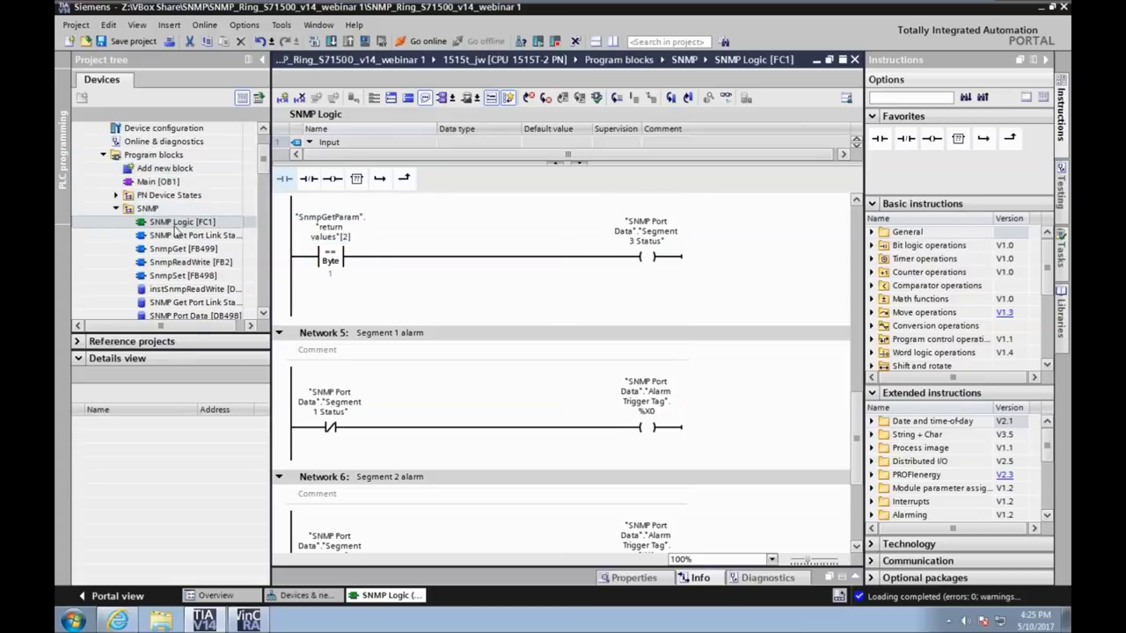
pyautogui.click(153, 183)
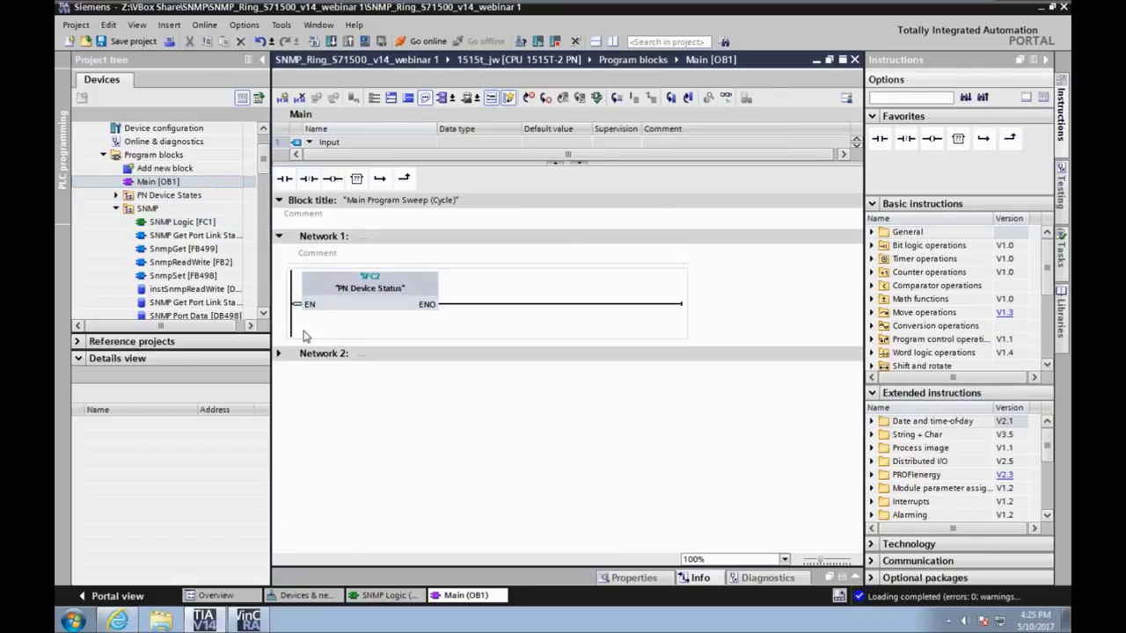
pyautogui.click(278, 352)
pyautogui.moveTo(156, 225); pyautogui.dragTo(444, 432)
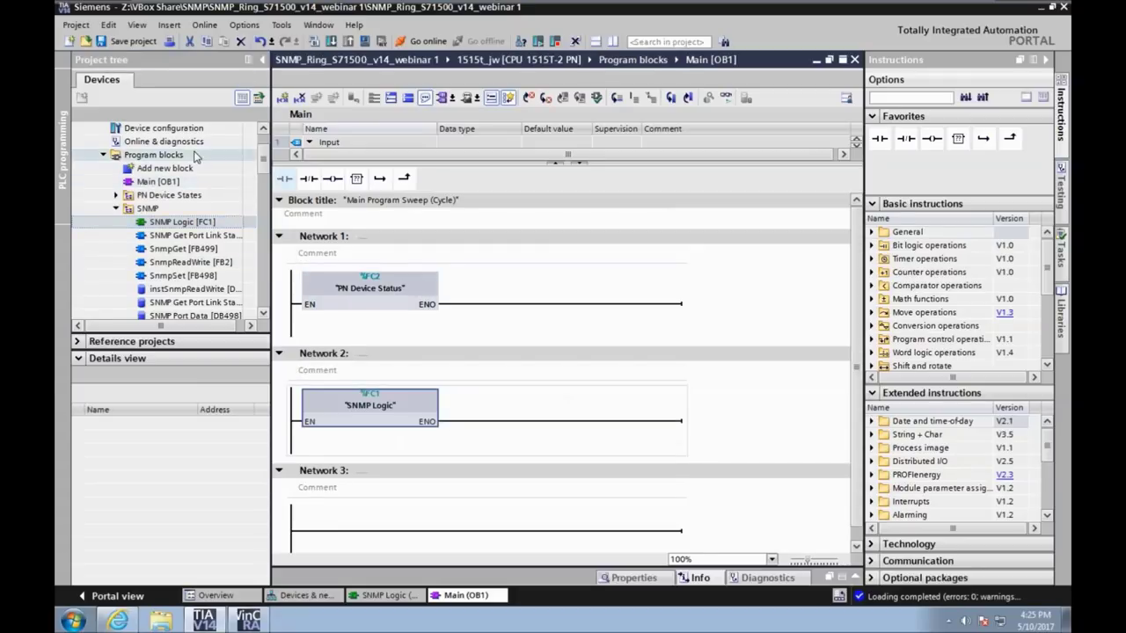
# Step: Download the hardware configuration and program to the 1515t_jw CPU, accepting the load preview and finishing the load
pyautogui.scroll(2, 264, 156)
pyautogui.click(163, 168)
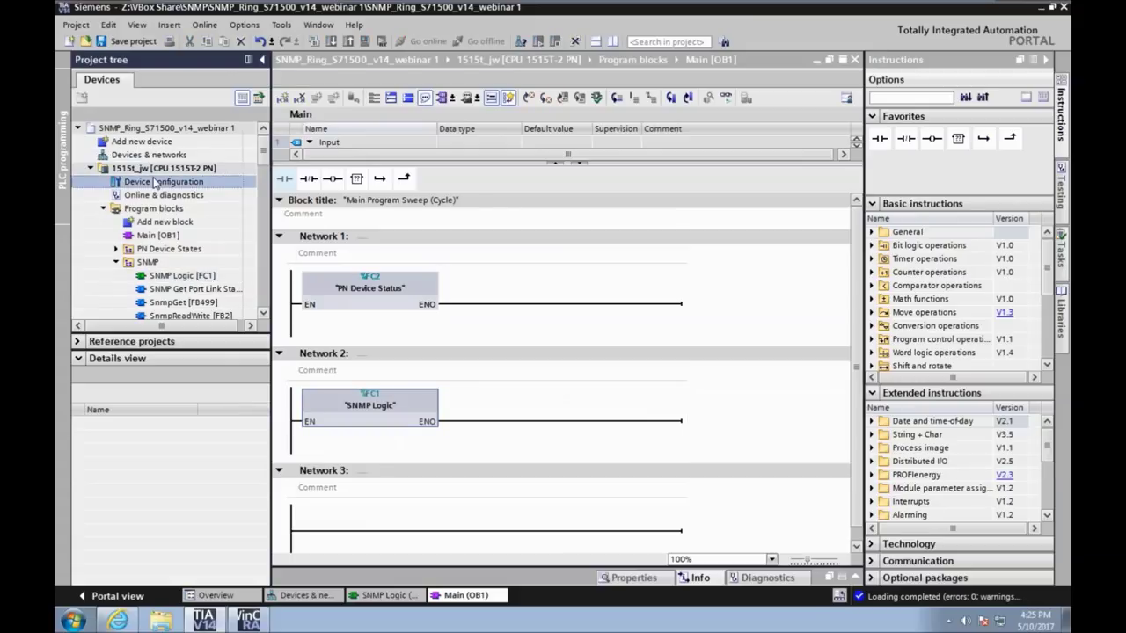
pyautogui.click(332, 42)
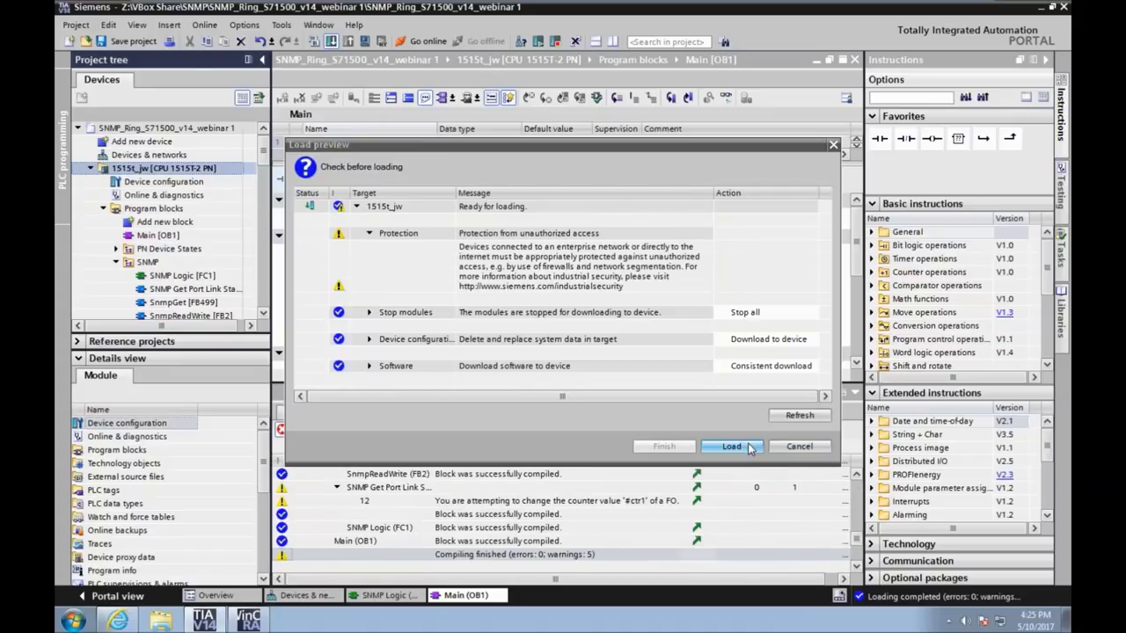
pyautogui.click(732, 446)
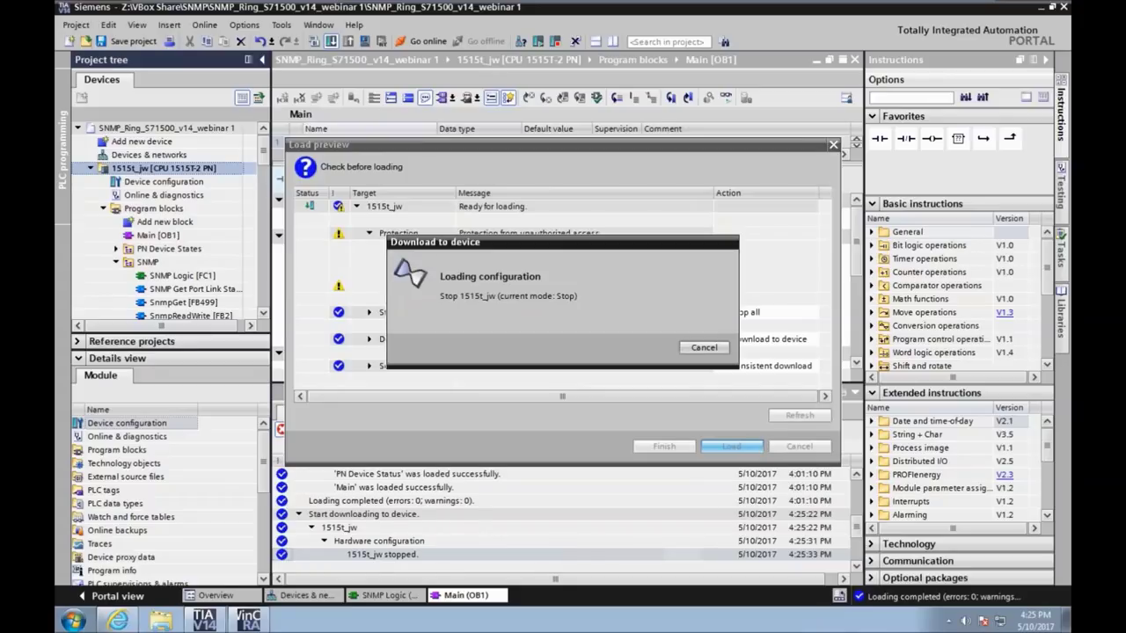
pyautogui.click(658, 446)
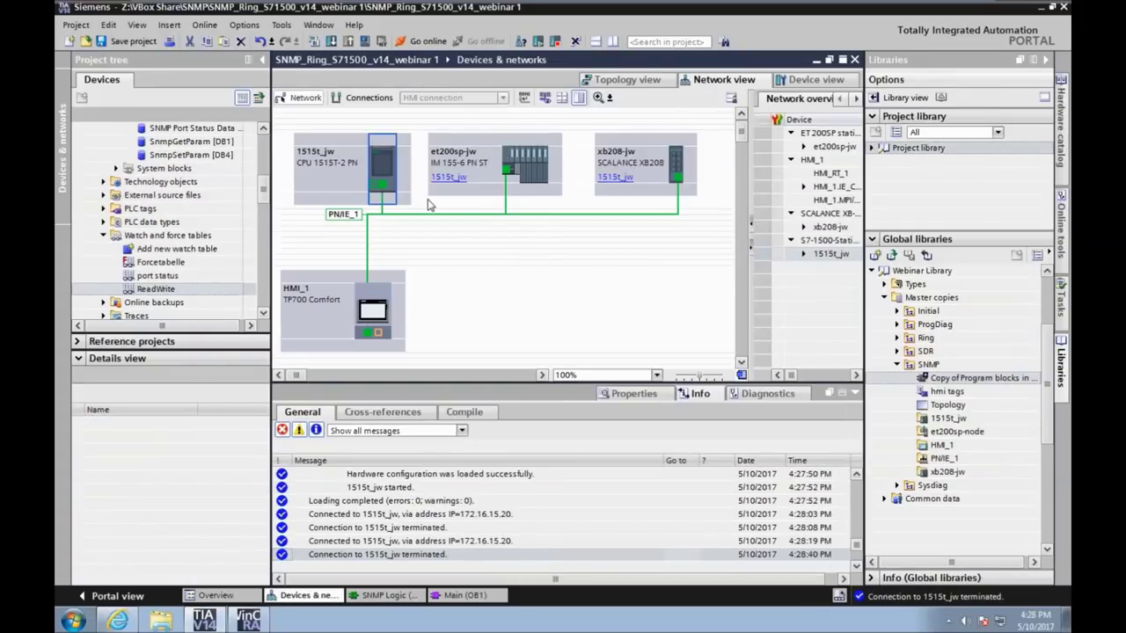
# Step: Copy the hmi tags master copy from the library's SNMP folder into HMI_1's HMI tags, replacing the existing objects
pyautogui.moveTo(264, 195); pyautogui.dragTo(259, 248)
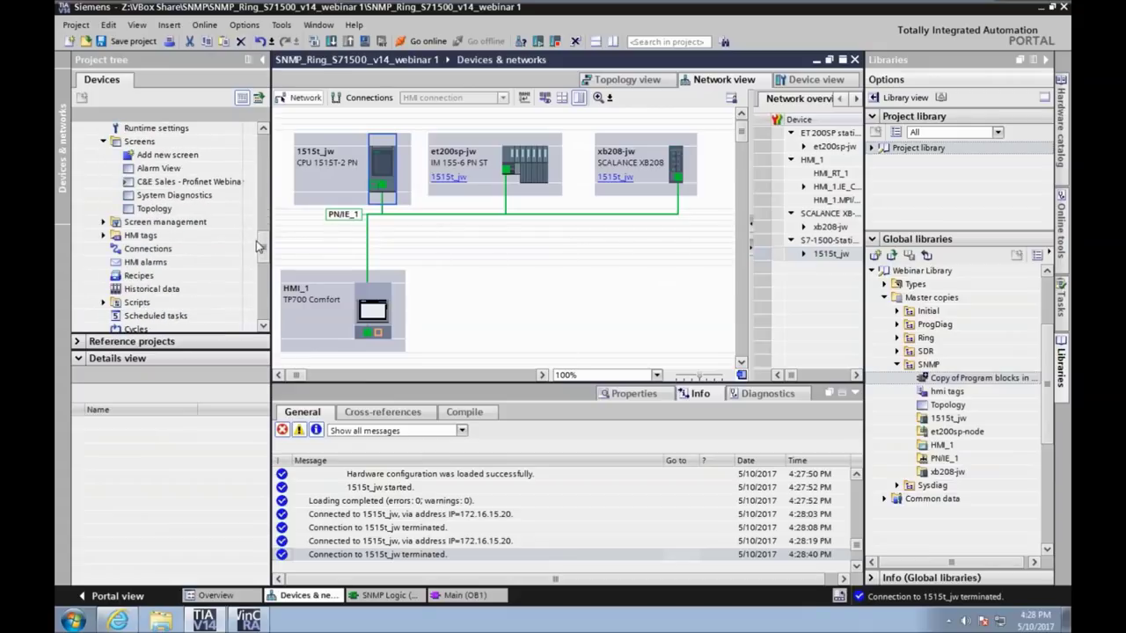
pyautogui.click(952, 395)
pyautogui.moveTo(959, 398); pyautogui.dragTo(145, 237)
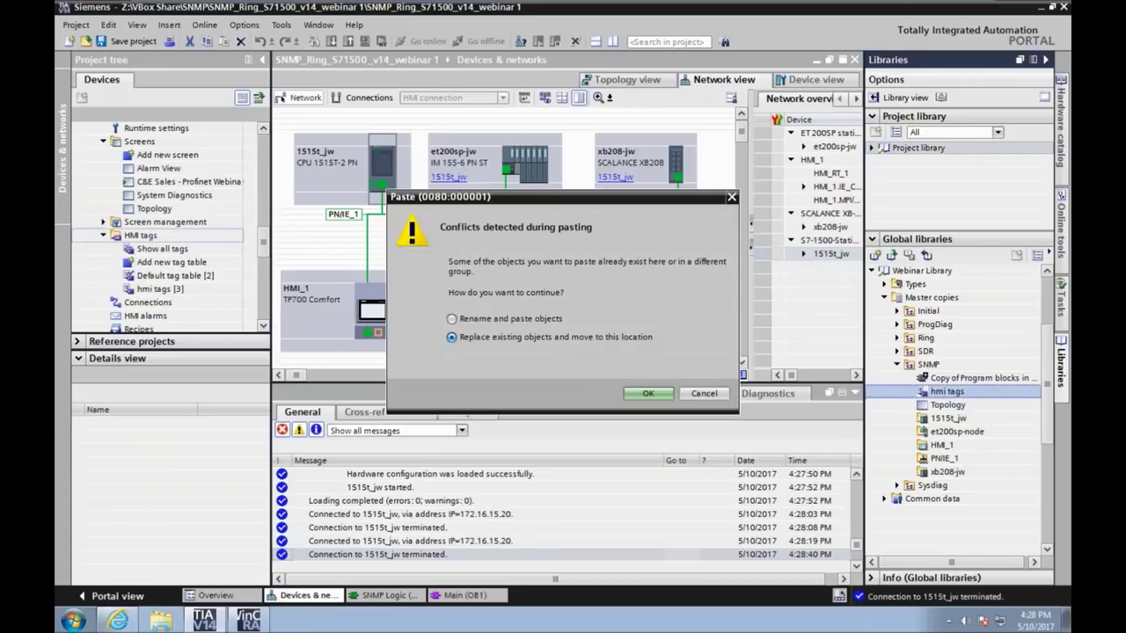
pyautogui.click(649, 394)
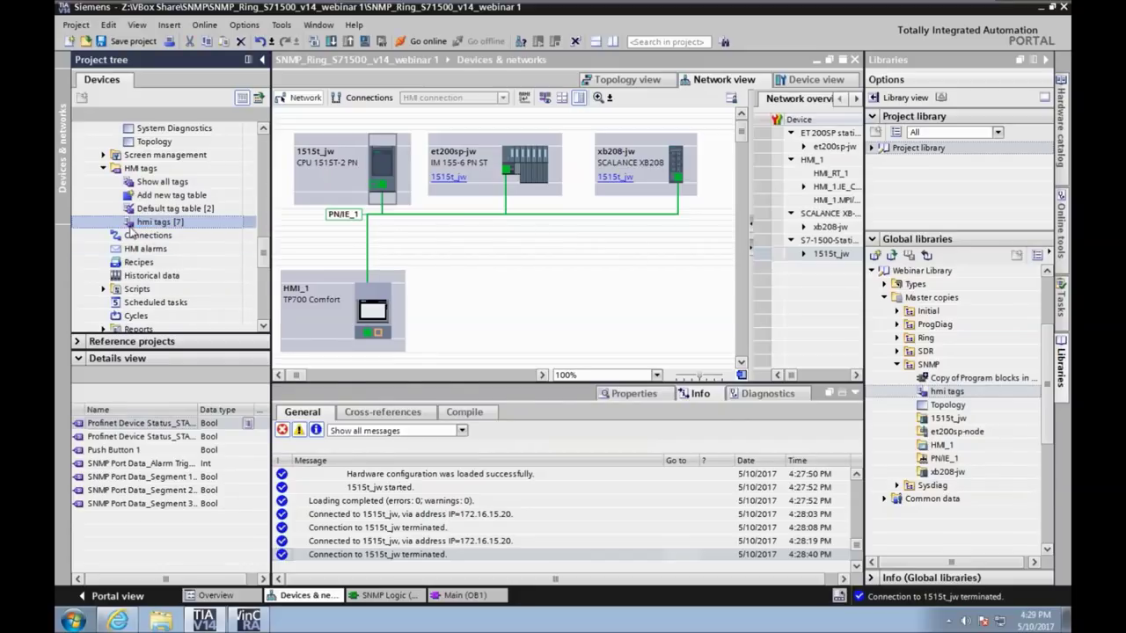
# Step: Review the SNMP port data tags in HMI_1's hmi tags table and close the table
pyautogui.doubleClick(132, 223)
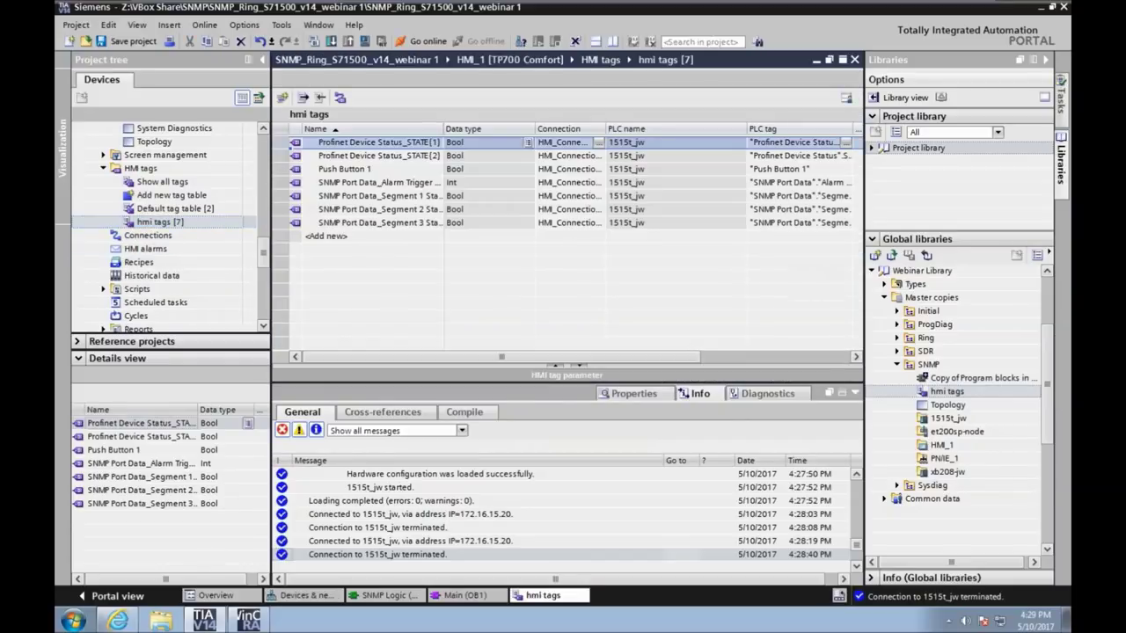
pyautogui.click(410, 183)
pyautogui.click(854, 60)
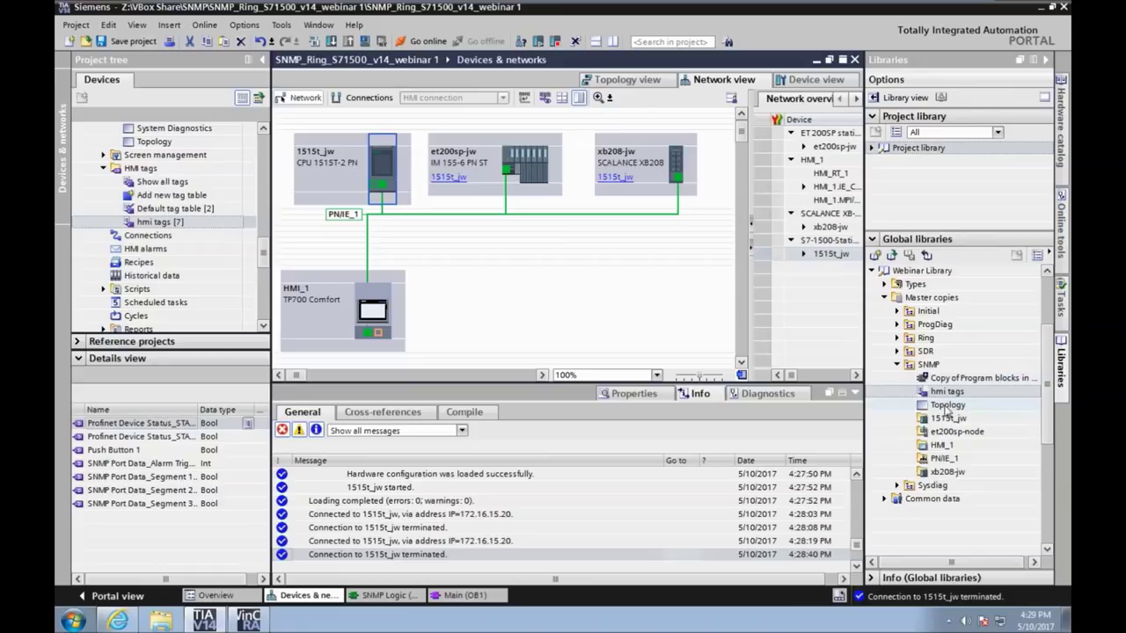
# Step: Copy the Topology master copy from the library's SNMP folder into HMI_1's screens, replacing the existing Topology screen
pyautogui.click(947, 405)
pyautogui.moveTo(949, 406); pyautogui.dragTo(162, 142)
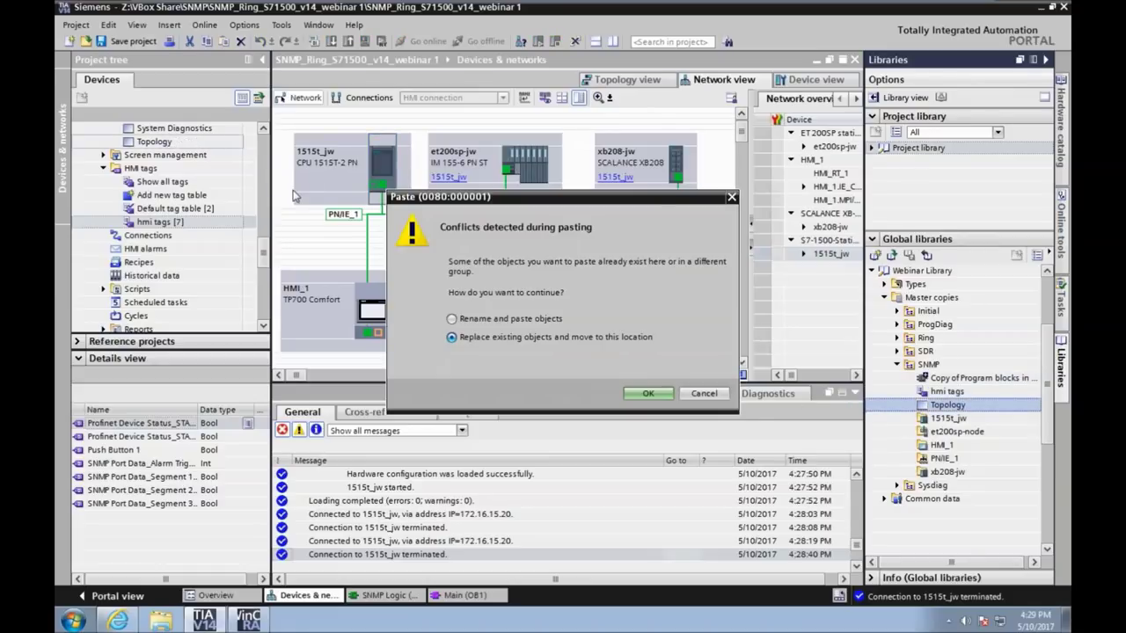
pyautogui.click(658, 395)
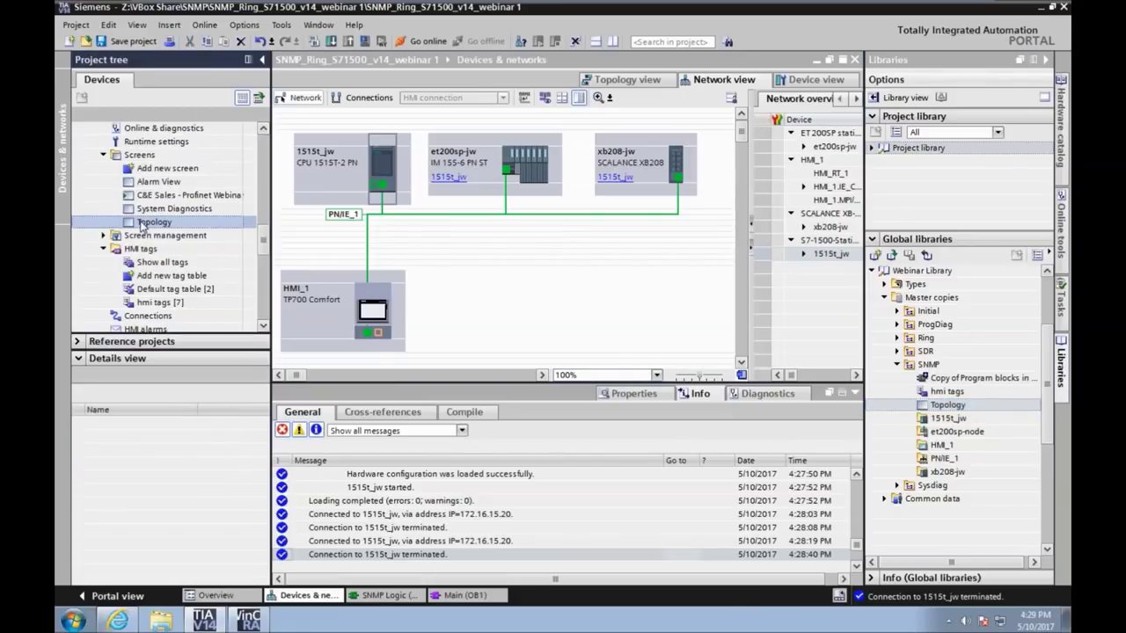
# Step: Open the Topology screen and examine Line_2's appearance animation in the PLC-to-ET200SP cable group and the animations of the adjacent fault symbol
pyautogui.doubleClick(142, 224)
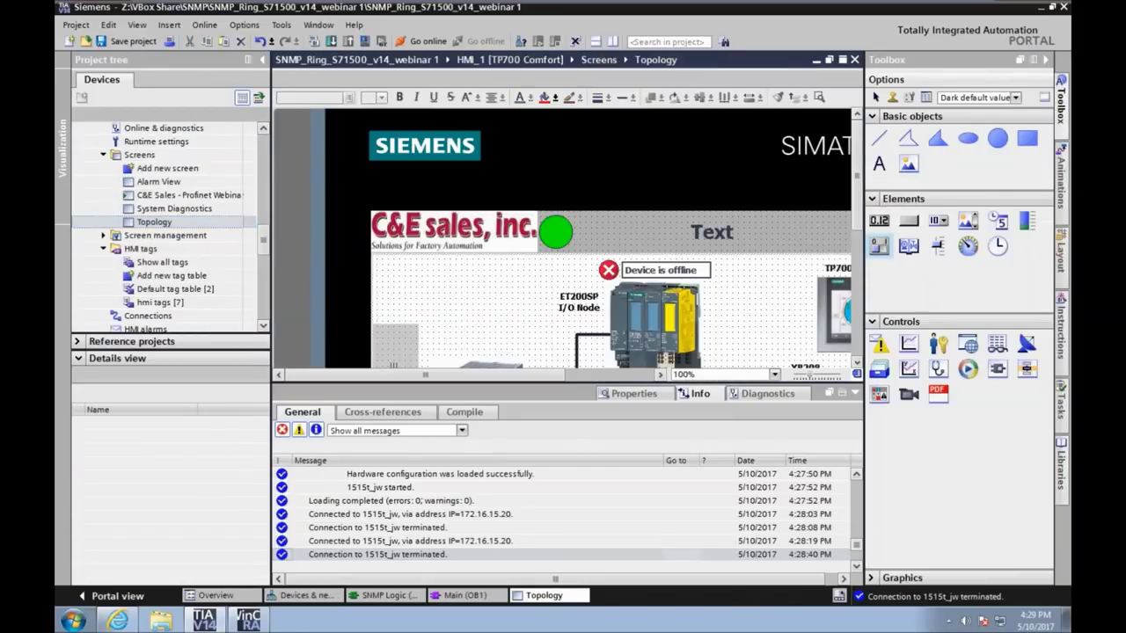
pyautogui.moveTo(855, 141); pyautogui.dragTo(855, 230)
pyautogui.click(552, 322)
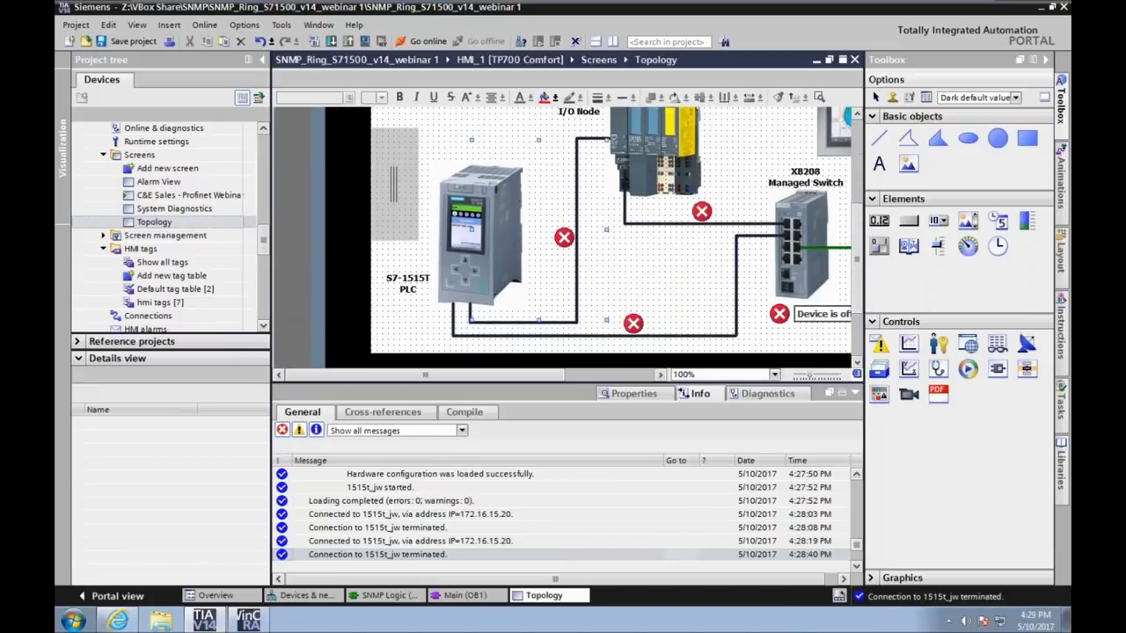
pyautogui.click(627, 397)
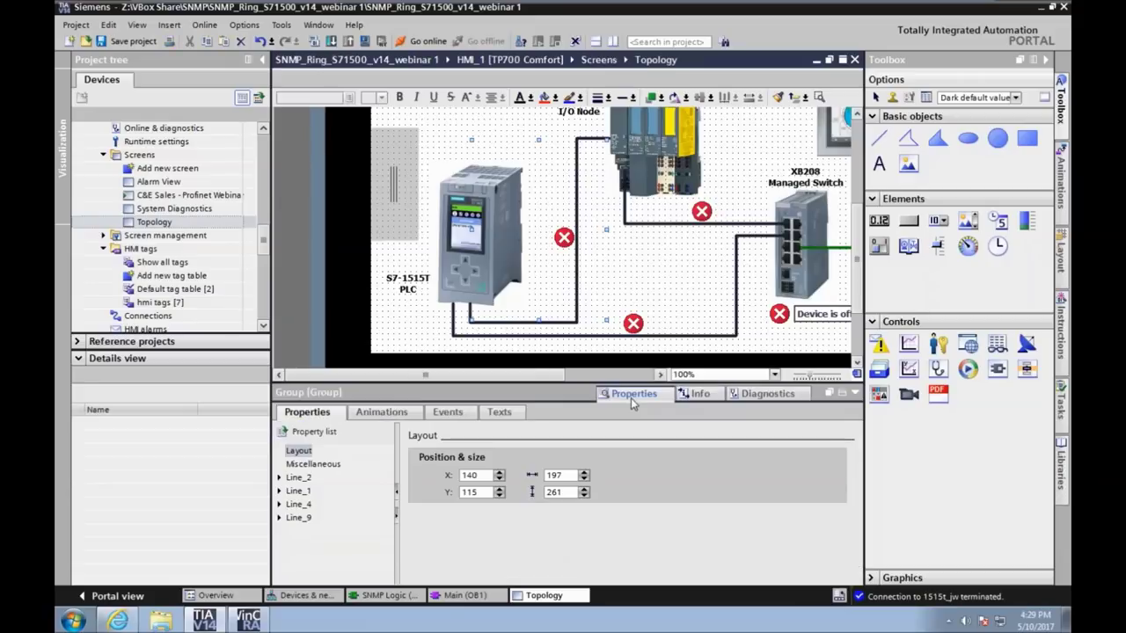
pyautogui.click(394, 415)
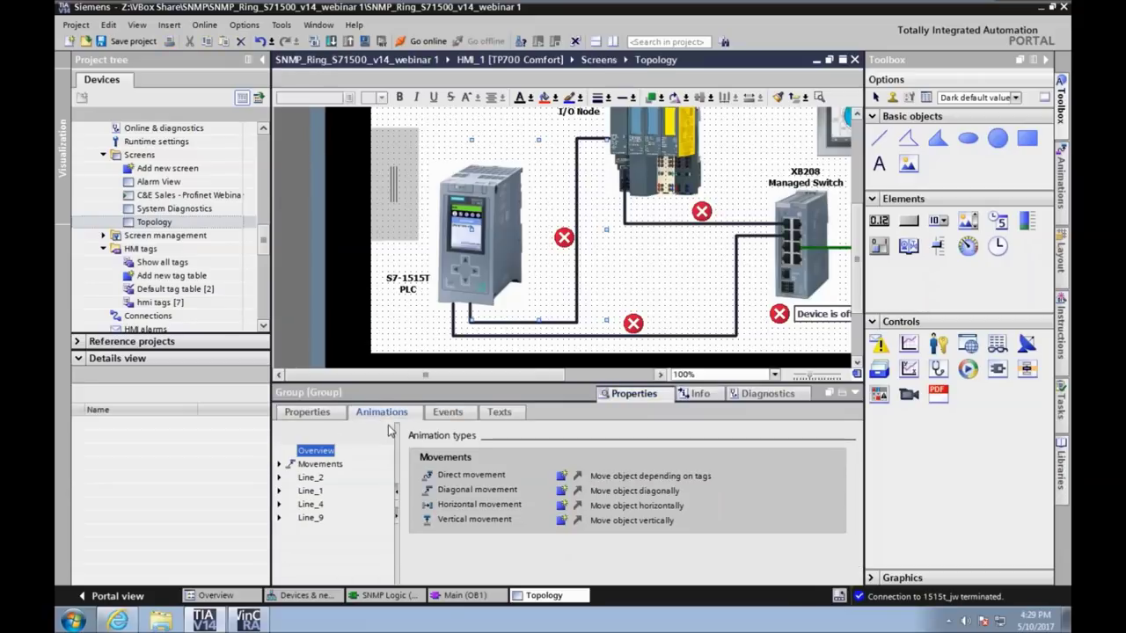
pyautogui.click(279, 477)
pyautogui.click(332, 533)
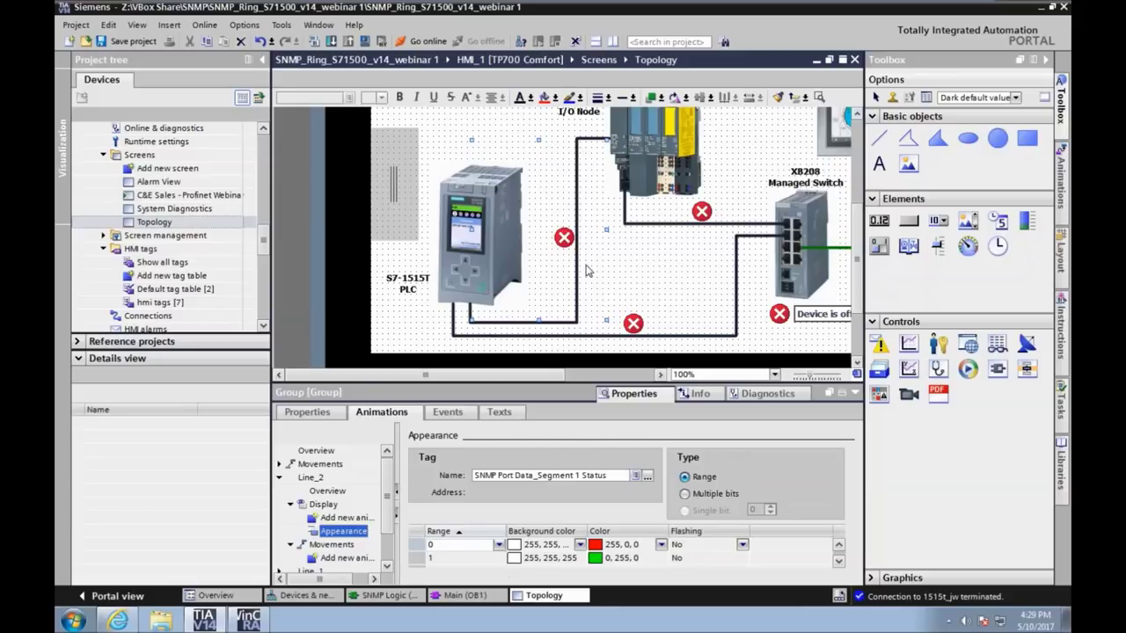
pyautogui.click(564, 237)
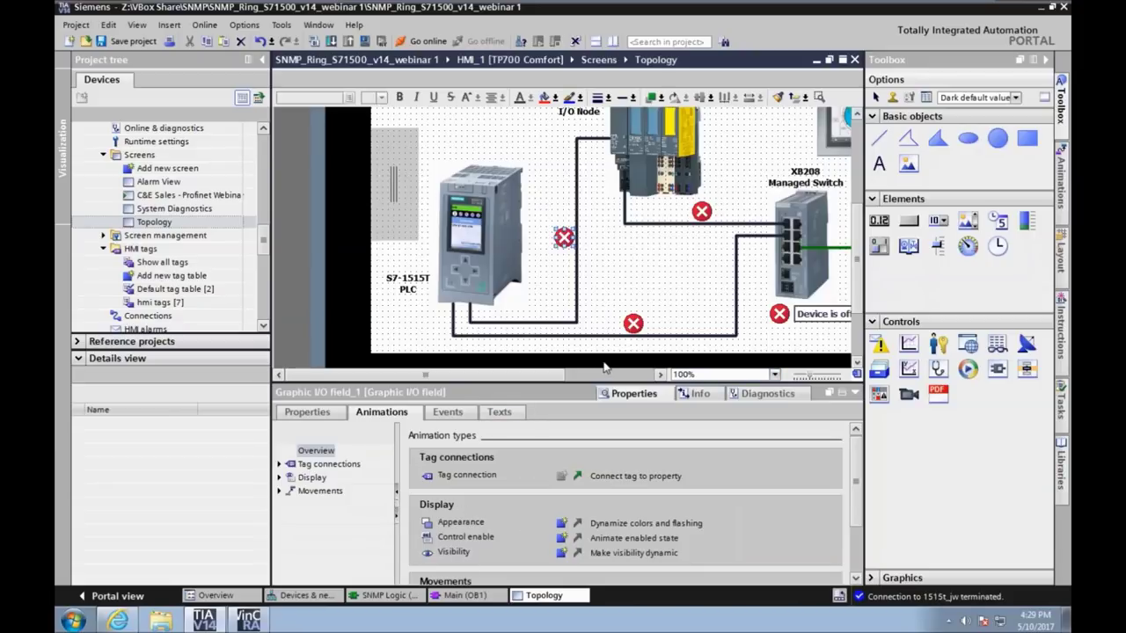
pyautogui.click(659, 295)
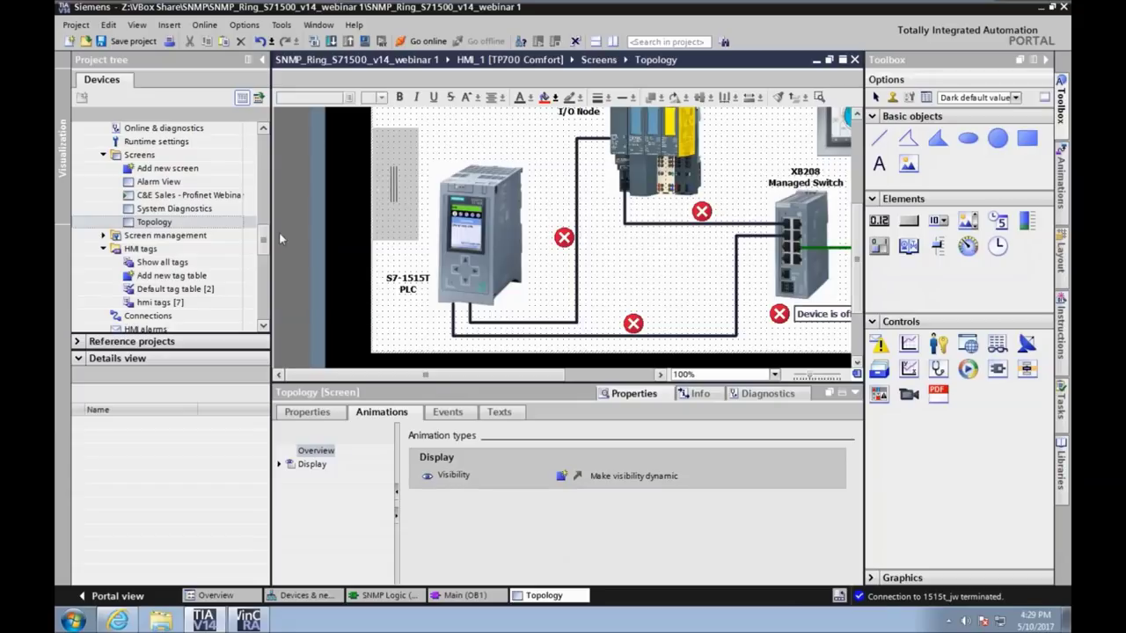
# Step: Open HMI_1's HMI alarms and delete the duplicate discrete alarms with IDs 4 to 9
pyautogui.moveTo(267, 242); pyautogui.dragTo(267, 253)
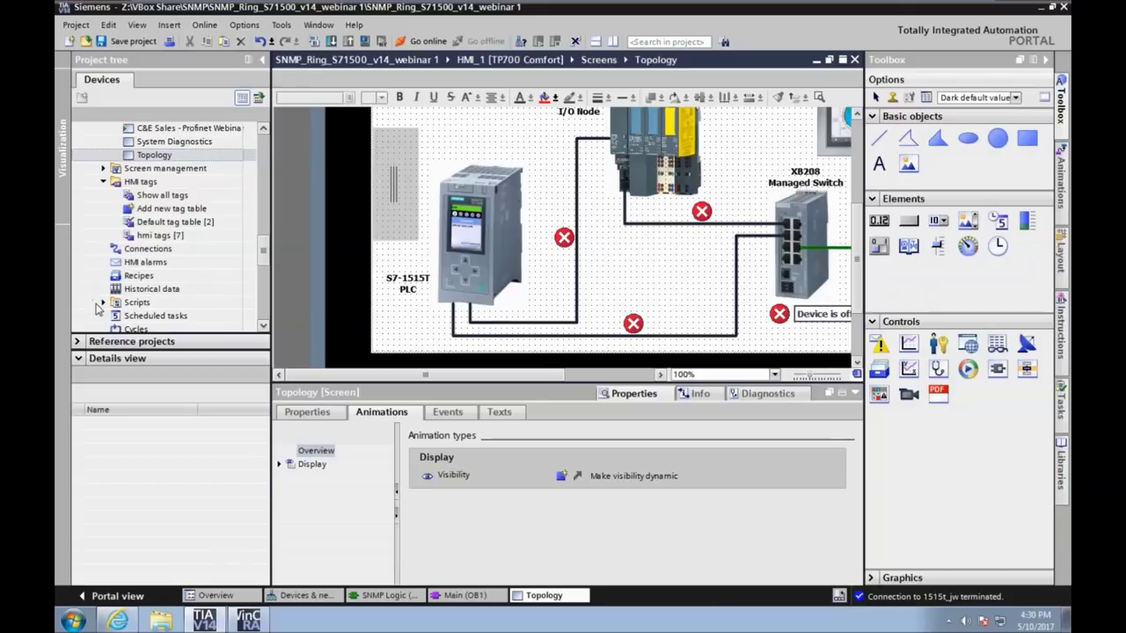
pyautogui.click(146, 262)
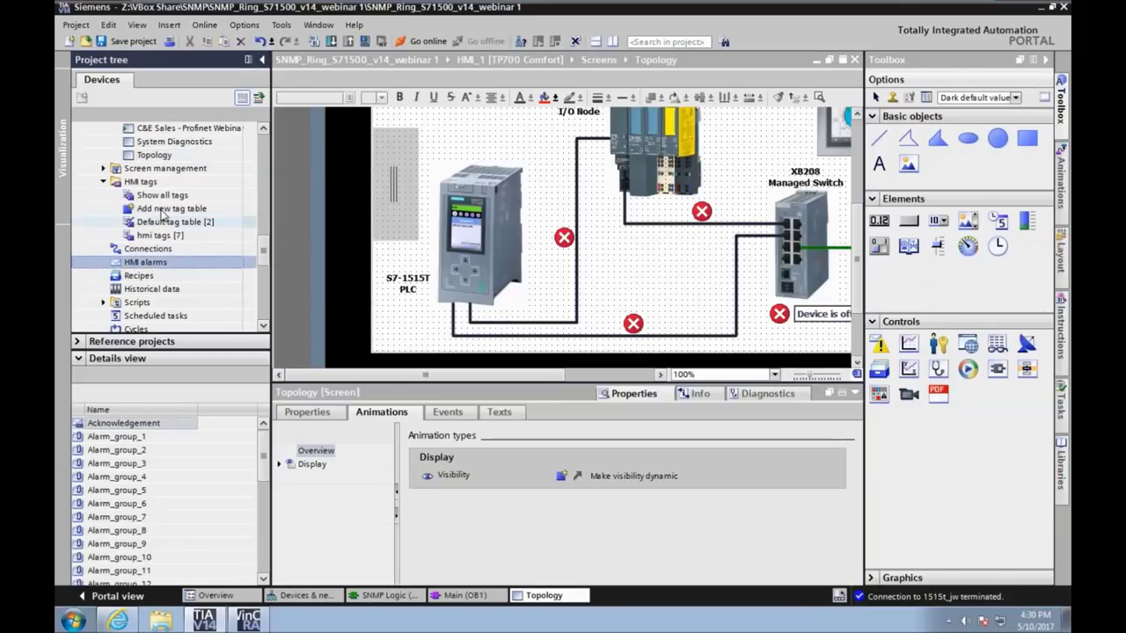
pyautogui.doubleClick(140, 264)
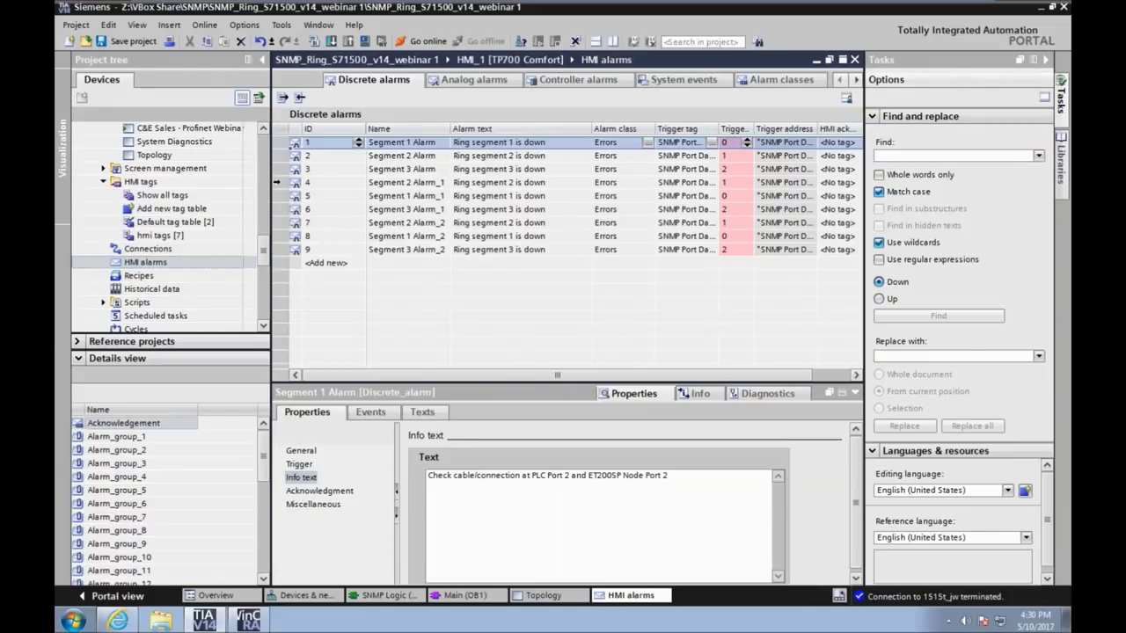
pyautogui.click(278, 182)
pyautogui.moveTo(274, 229); pyautogui.dragTo(274, 253)
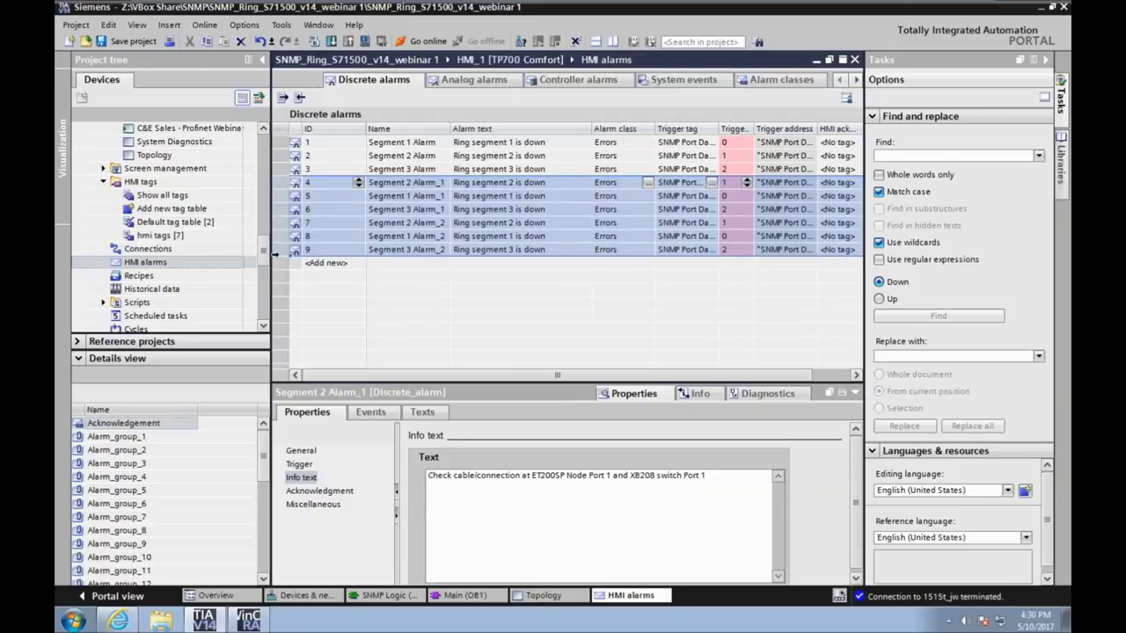
pyautogui.press('Delete')
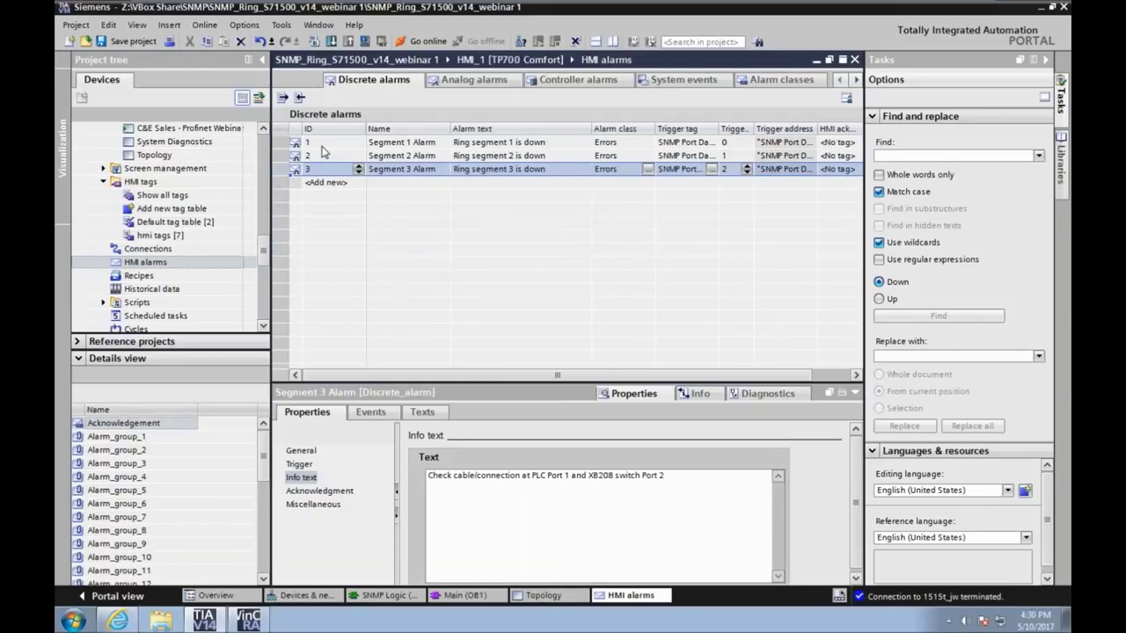
# Step: Review the alarm text and info text of the Segment 1 Alarm
pyautogui.click(322, 146)
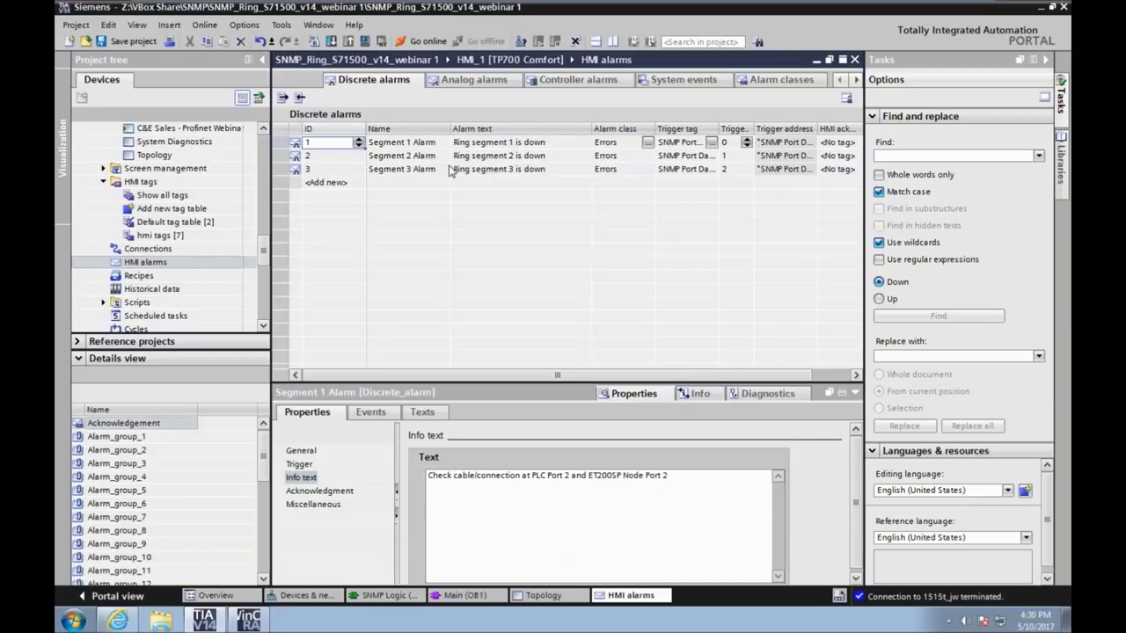
pyautogui.click(531, 144)
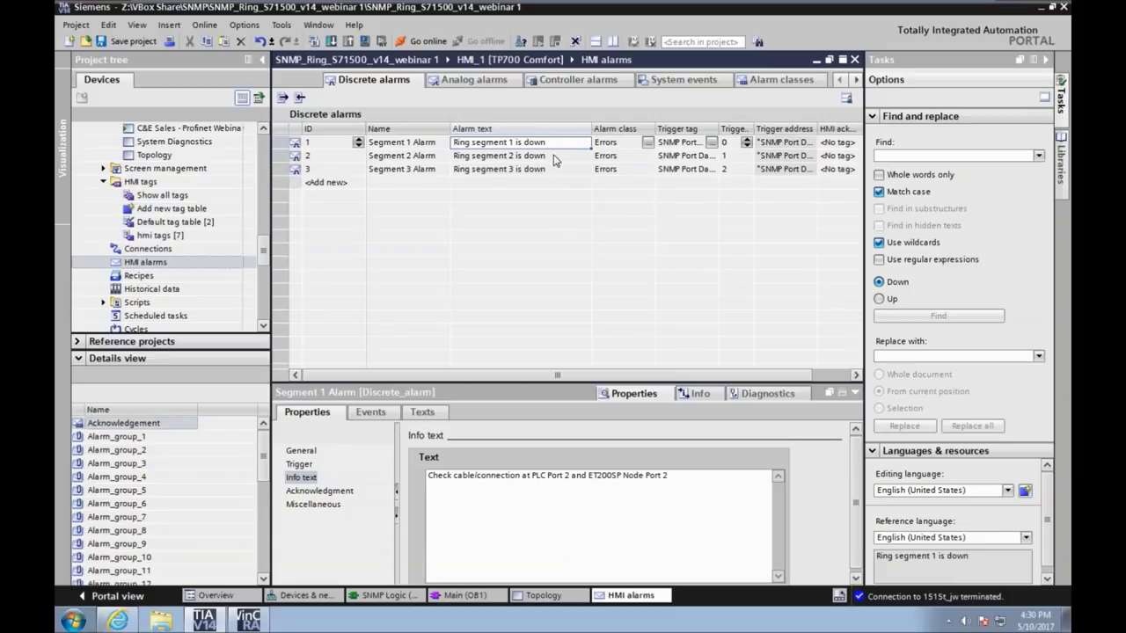
pyautogui.click(299, 478)
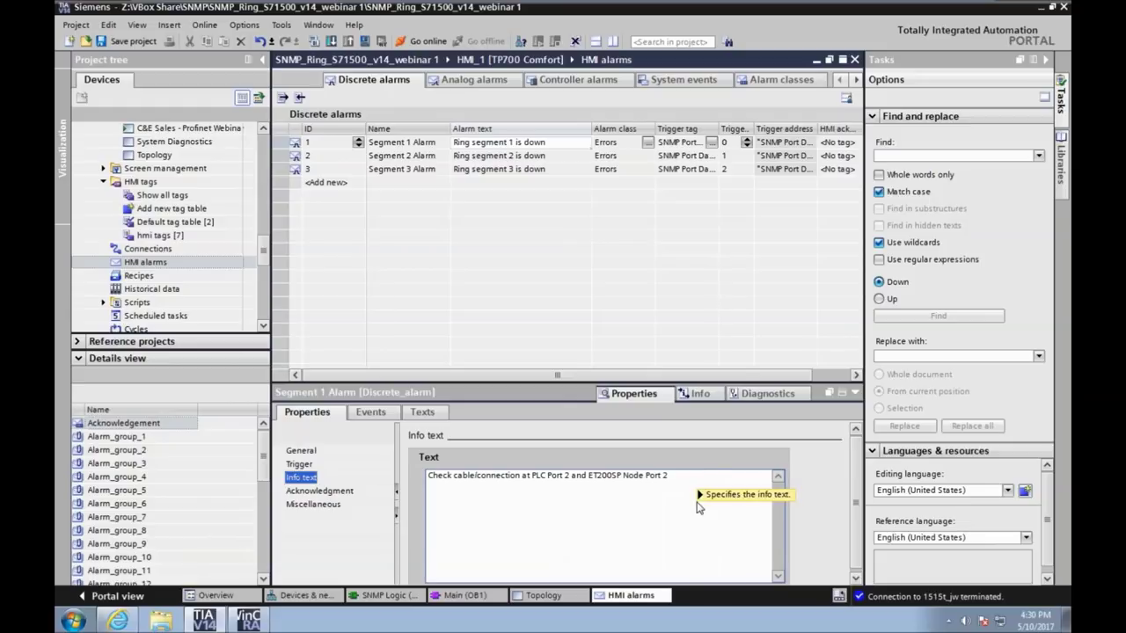
pyautogui.moveTo(698, 508)
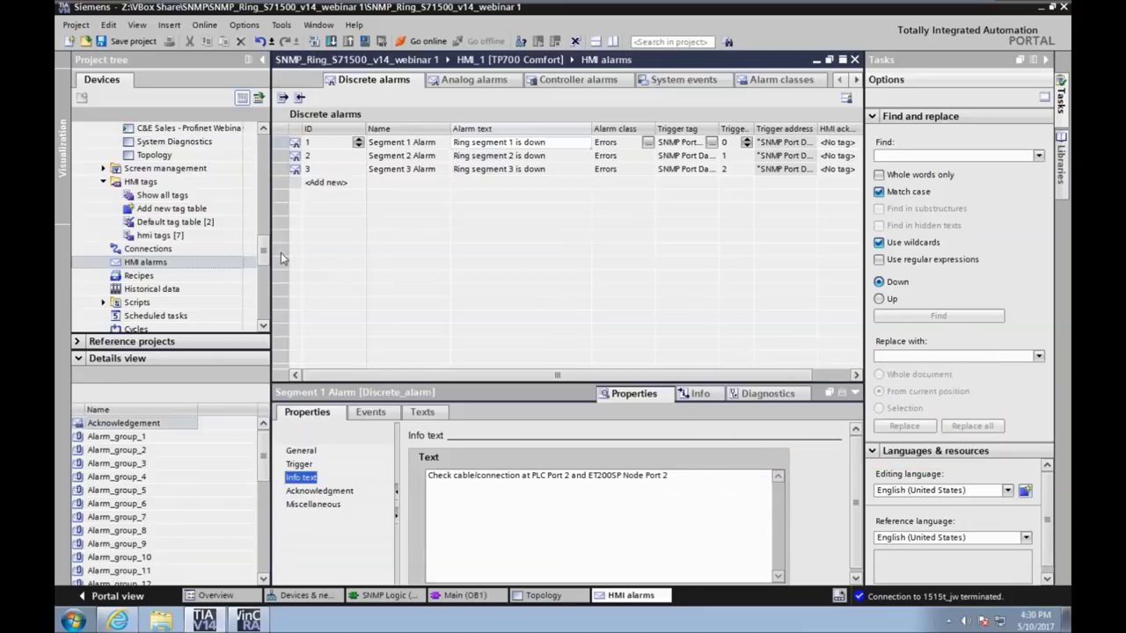
# Step: Start the simulation of HMI_1, show its Topology screen and dismiss the PowerTags notice
pyautogui.scroll(4, 265, 251)
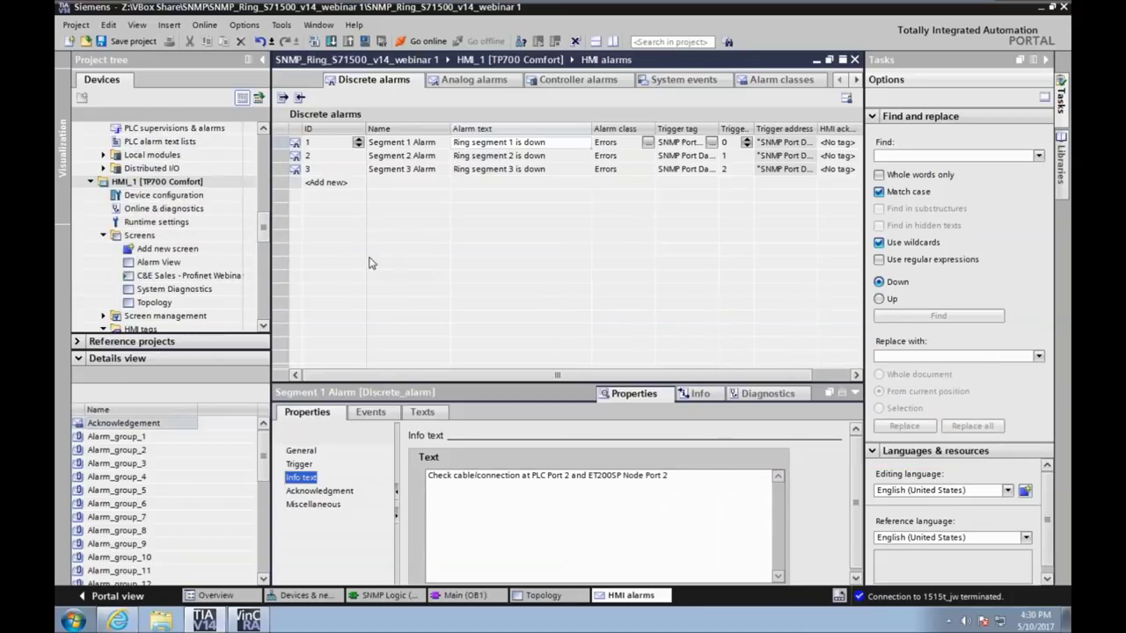
pyautogui.click(136, 182)
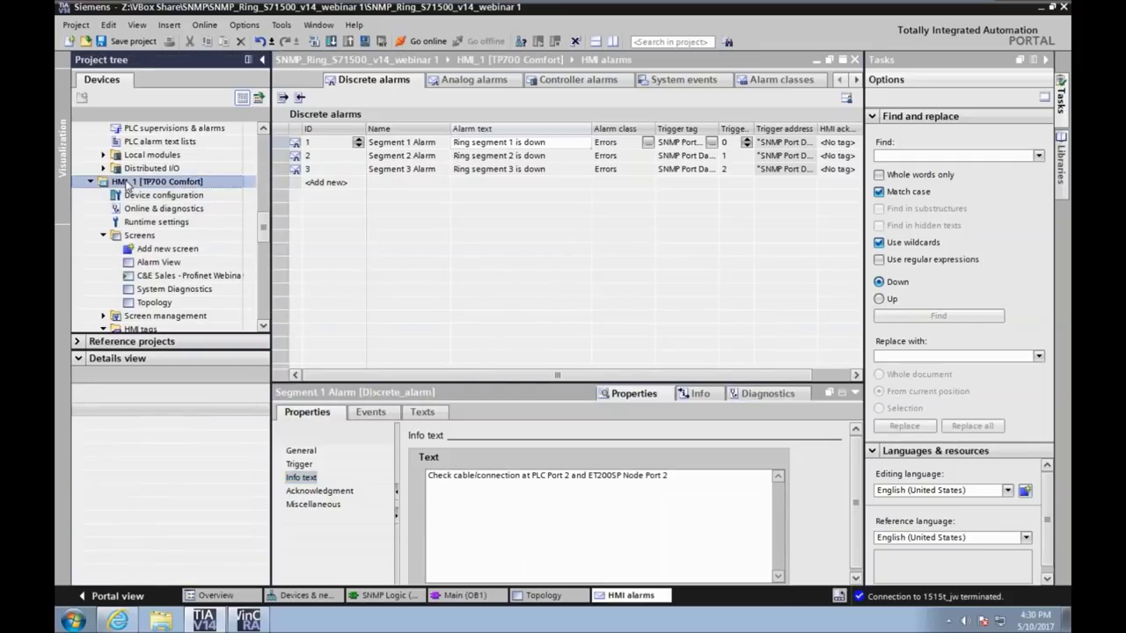
pyautogui.click(364, 42)
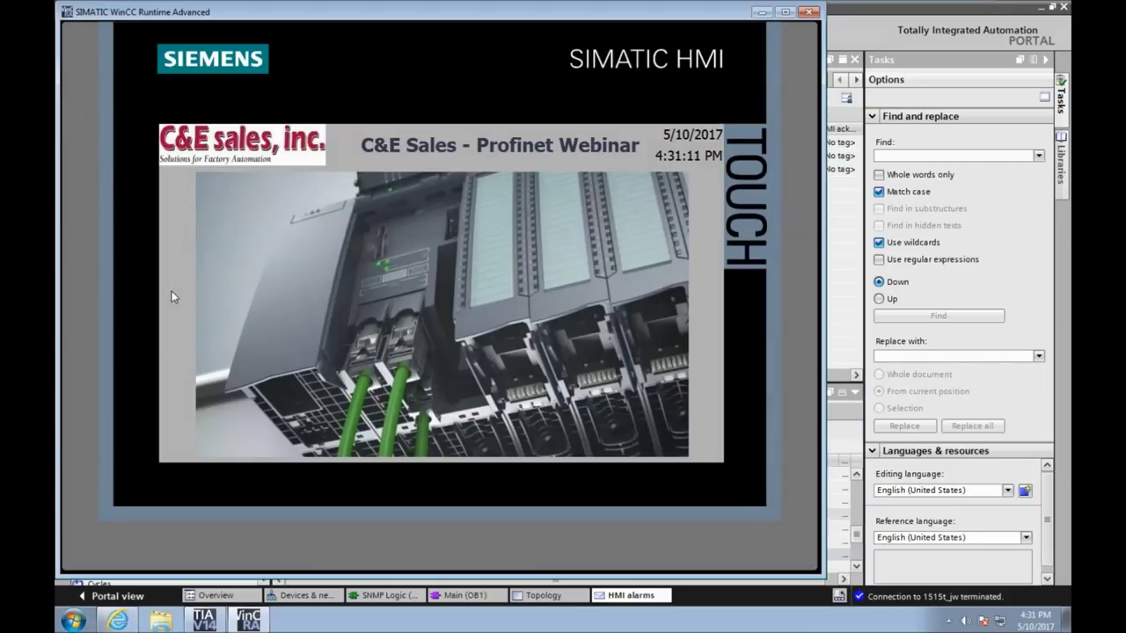
pyautogui.click(172, 297)
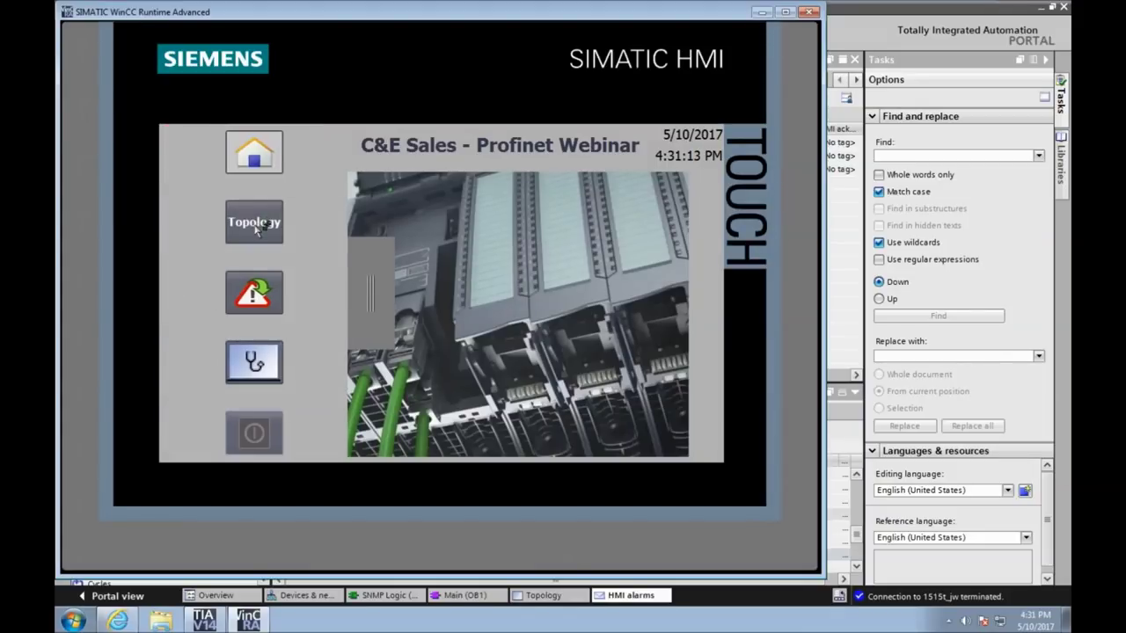
pyautogui.click(254, 226)
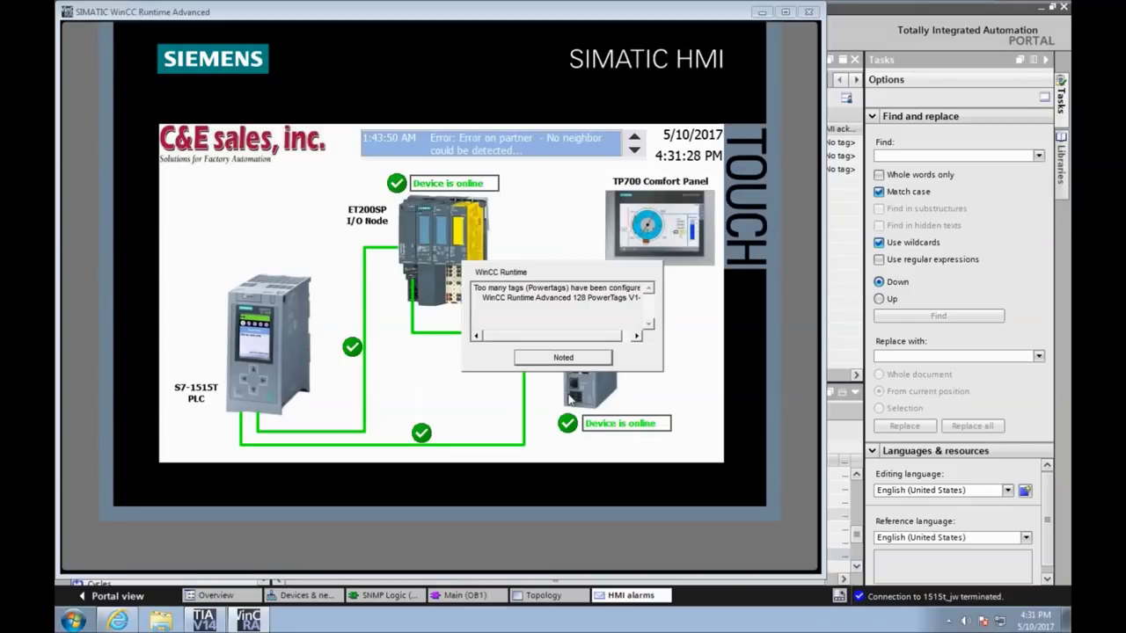
pyautogui.click(576, 357)
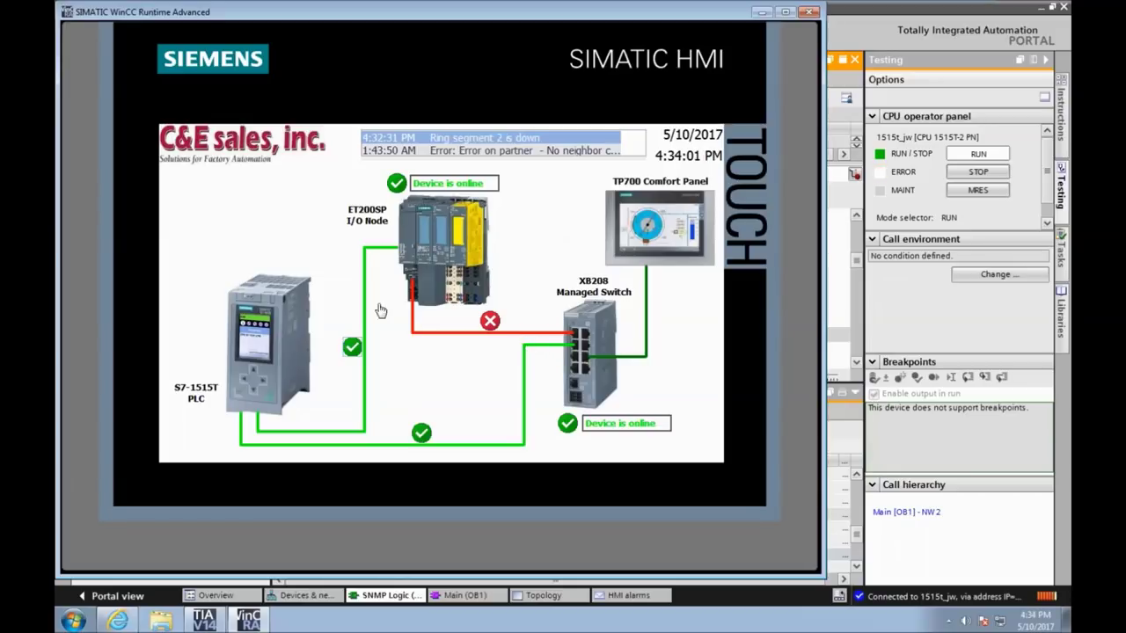
# Step: Open the alarm view in the simulated HMI and examine the neighbor error entries for et200sp-jw and xb208-jw
pyautogui.click(182, 294)
pyautogui.click(241, 292)
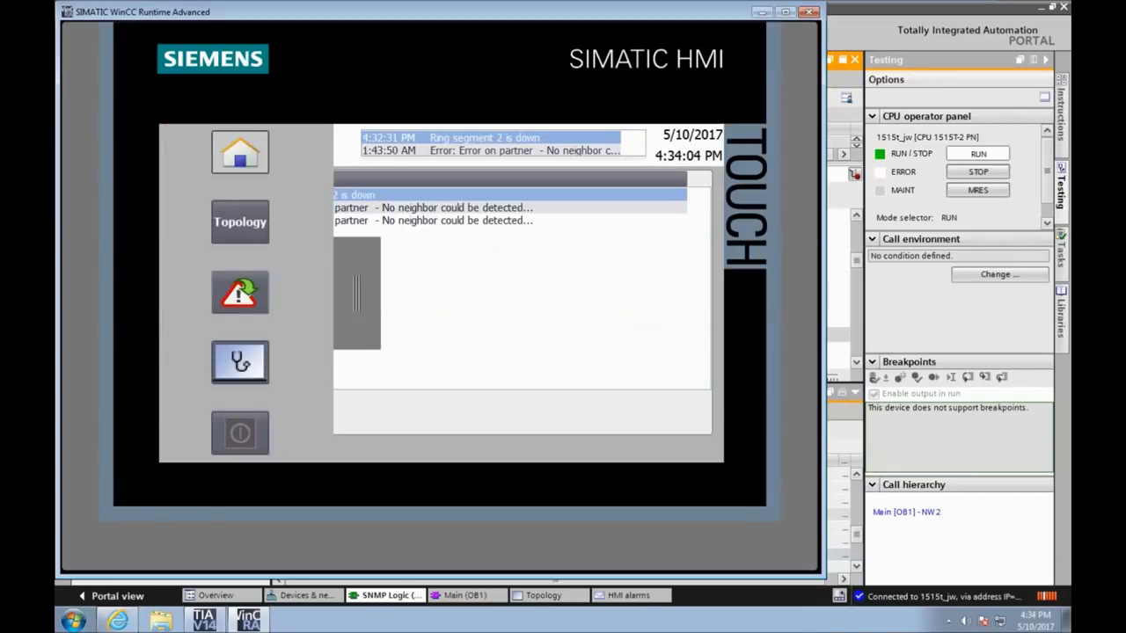
pyautogui.click(343, 211)
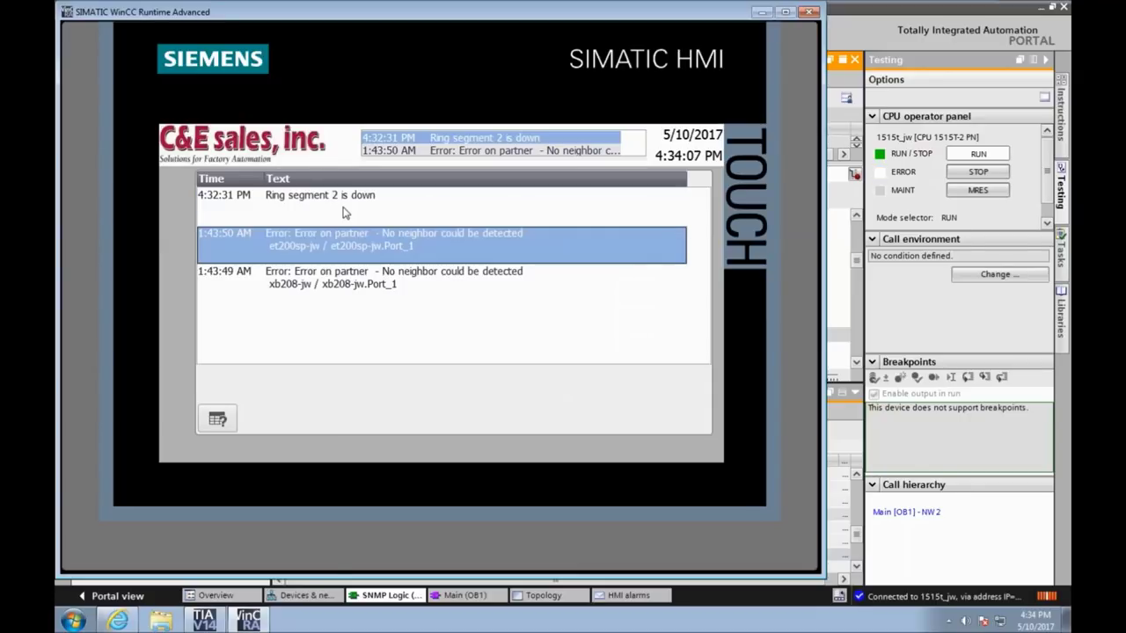
pyautogui.click(312, 277)
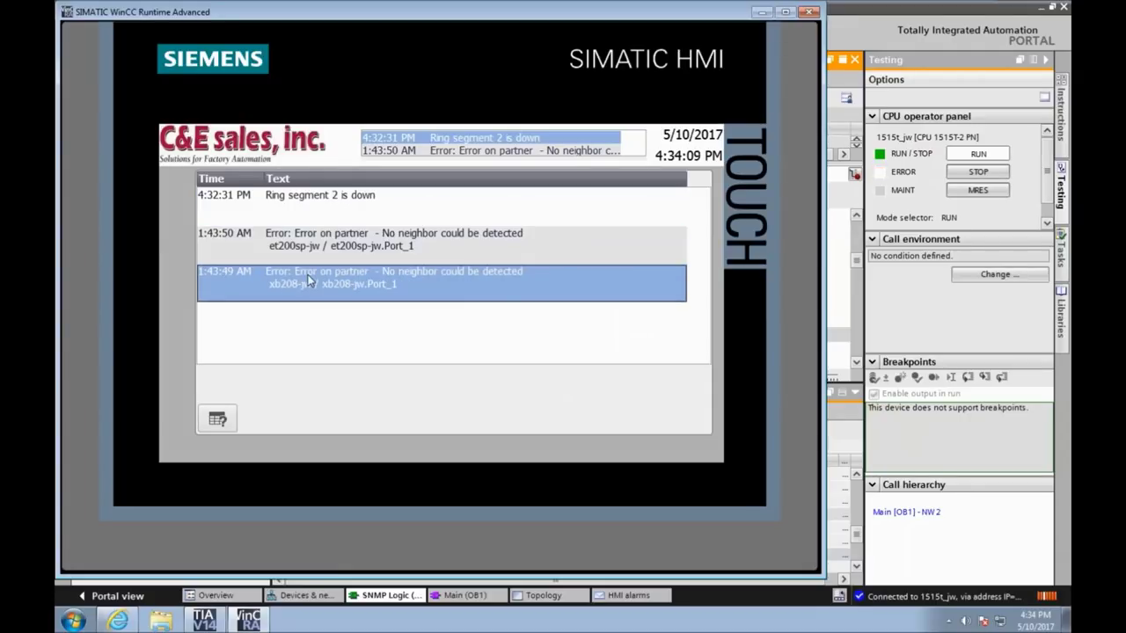
pyautogui.click(352, 249)
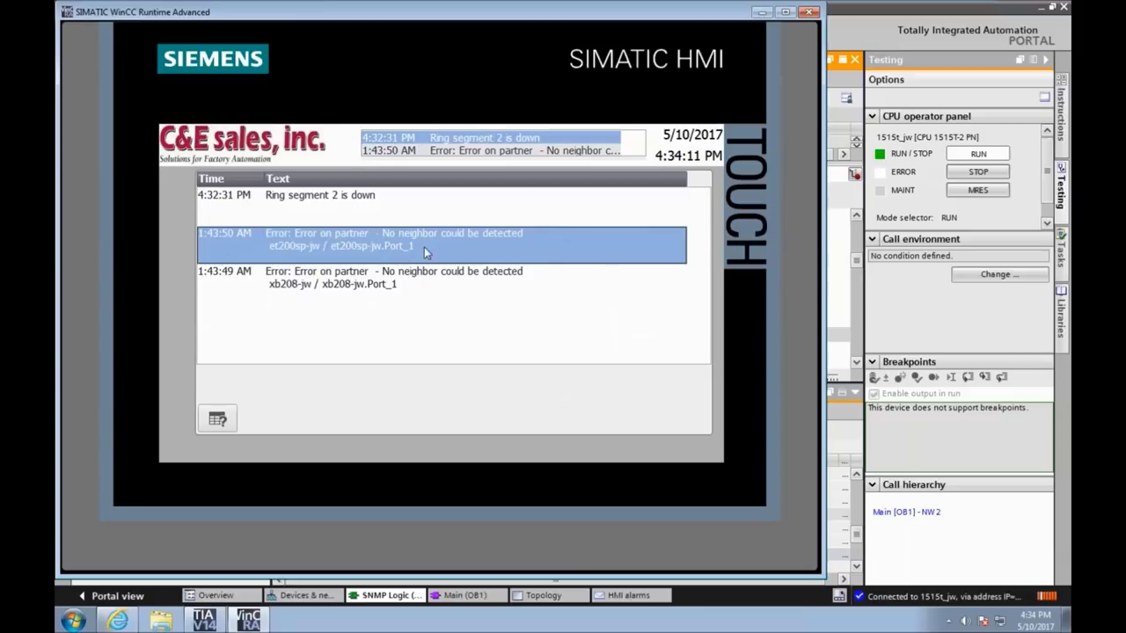
pyautogui.click(396, 278)
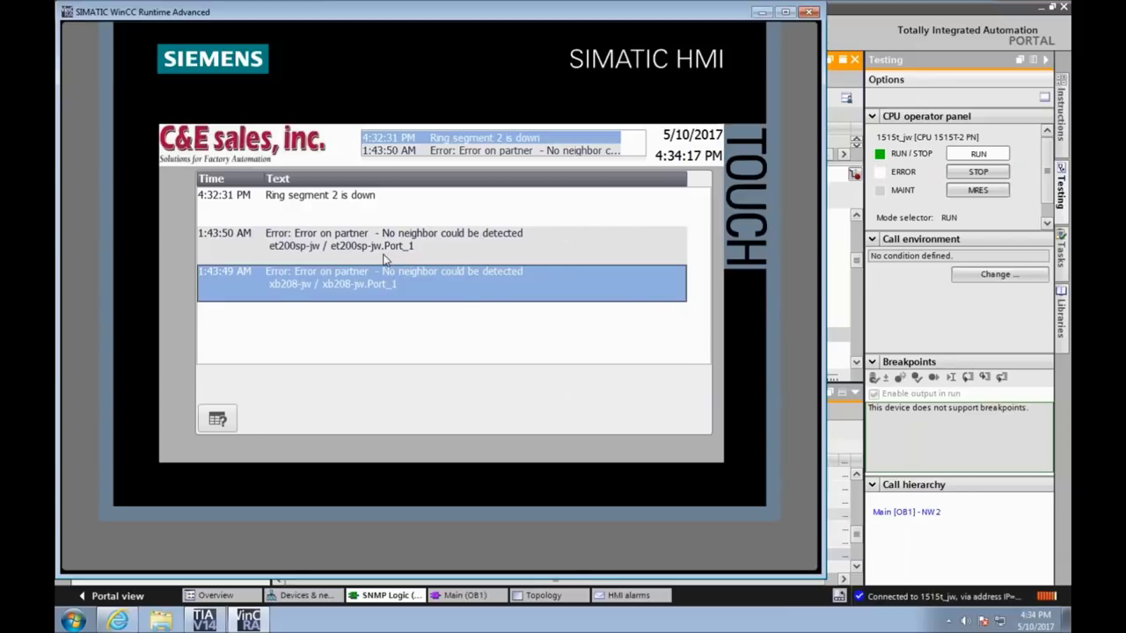
pyautogui.click(385, 258)
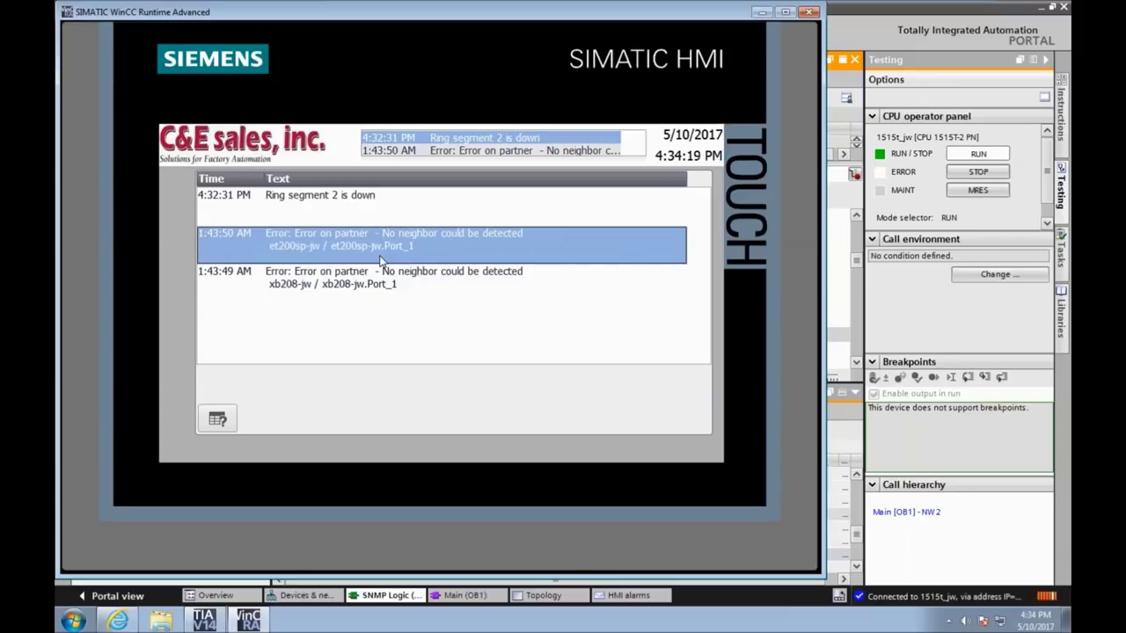
# Step: Read the info text of the ring segment 2 alarm, close it and return to the Topology screen
pyautogui.click(343, 195)
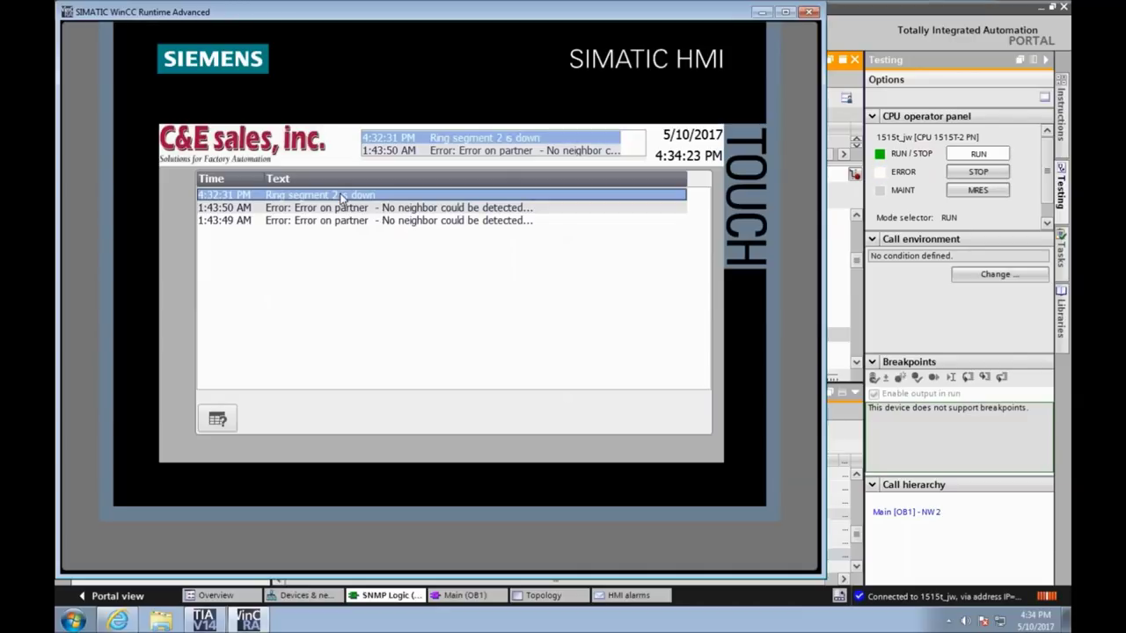
pyautogui.click(220, 422)
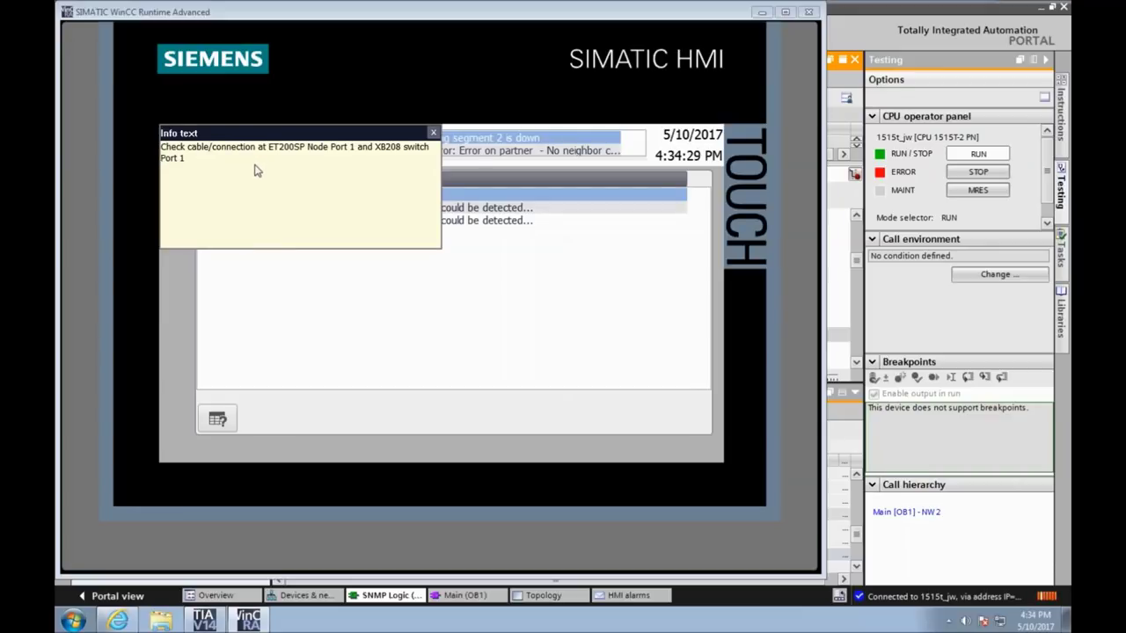
pyautogui.click(434, 133)
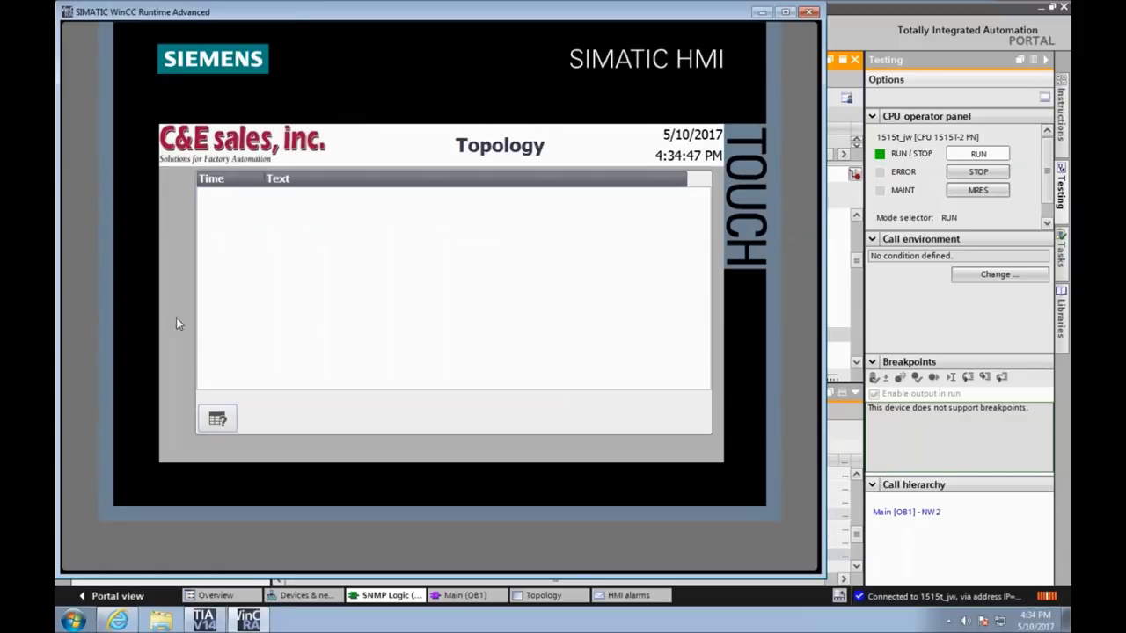
pyautogui.click(180, 292)
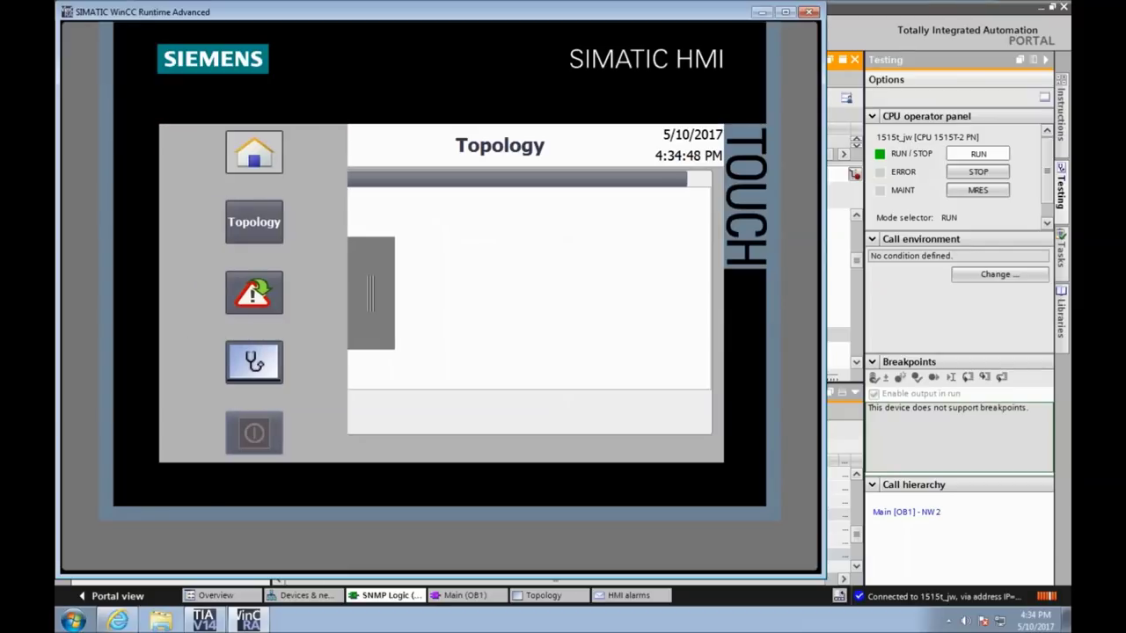
pyautogui.click(255, 221)
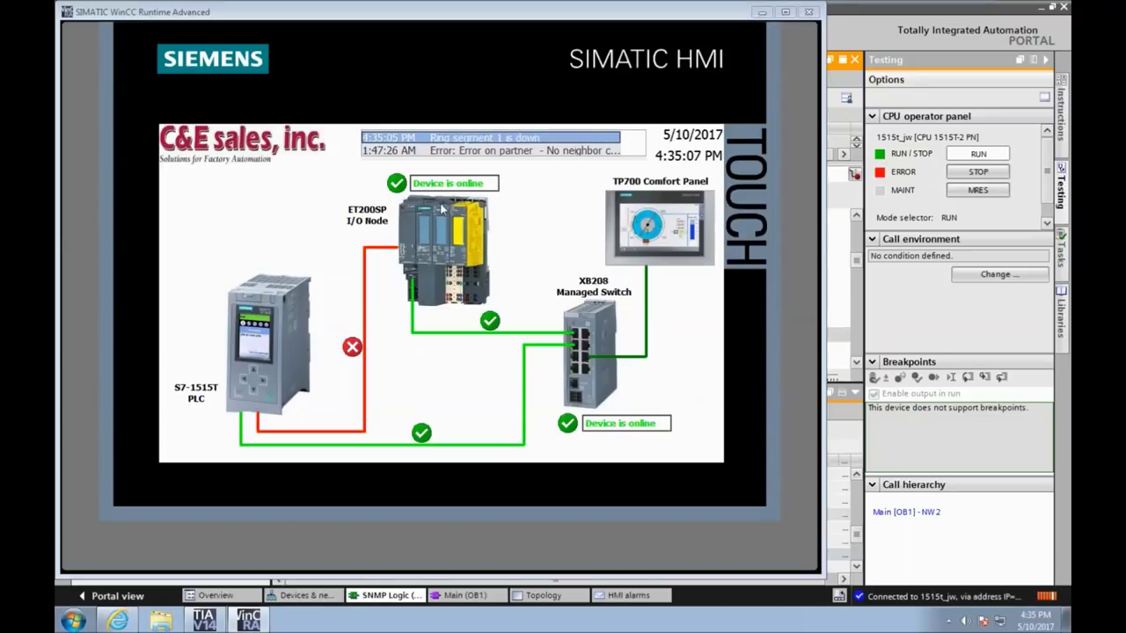
# Step: Read the info text of the ring segment 1 alarm in the alarm view, close it and return to the home screen
pyautogui.click(172, 297)
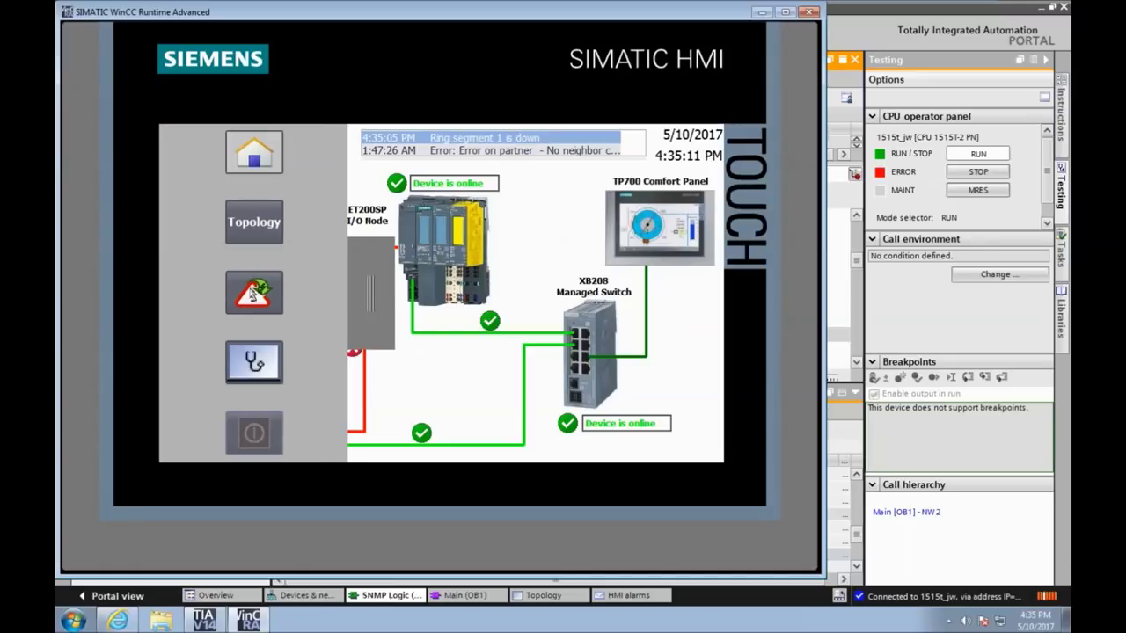
pyautogui.click(264, 290)
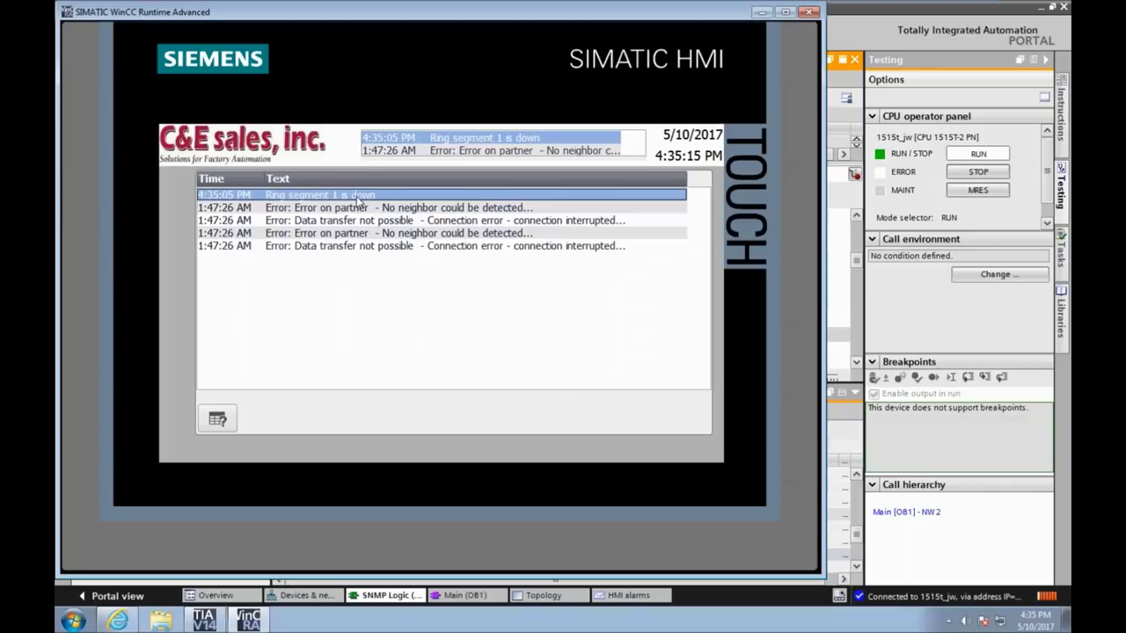
pyautogui.click(220, 420)
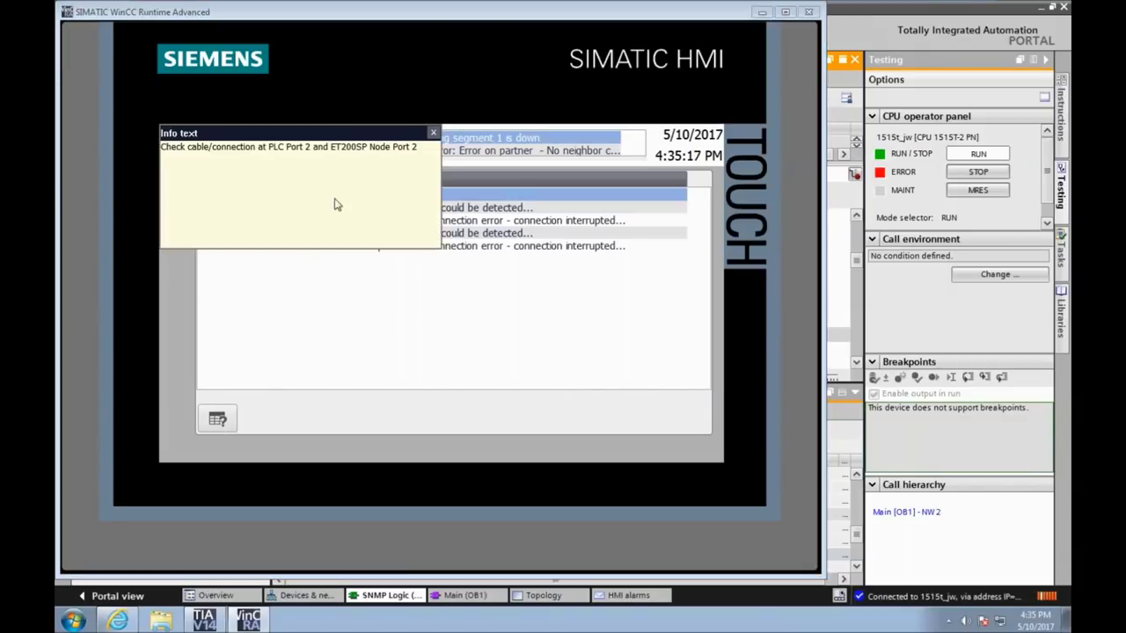
pyautogui.click(432, 133)
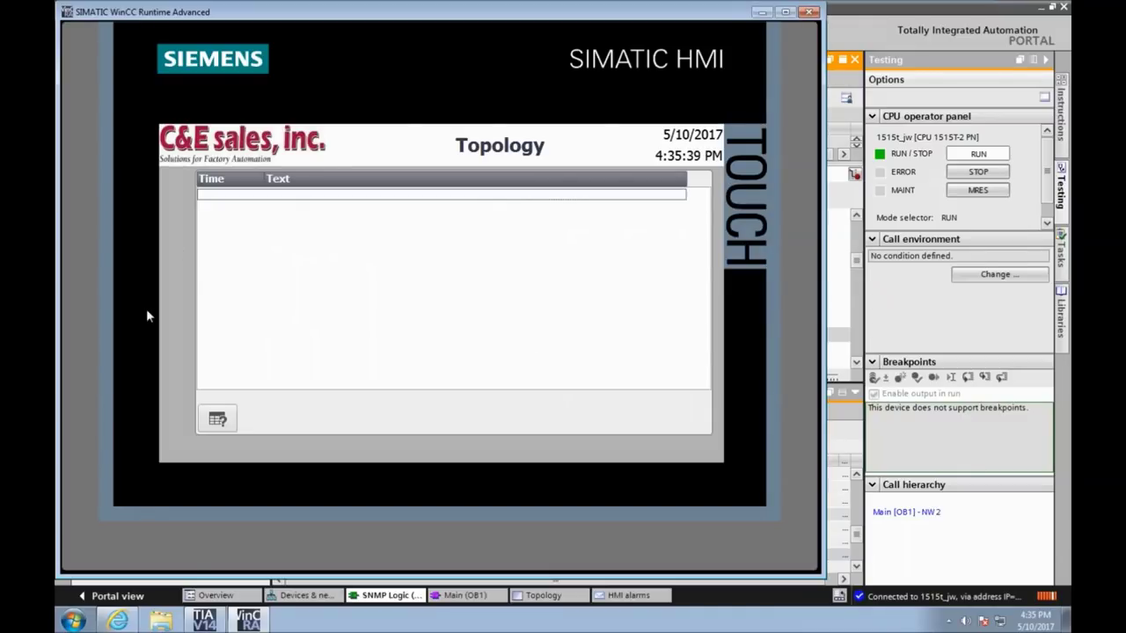
pyautogui.click(189, 297)
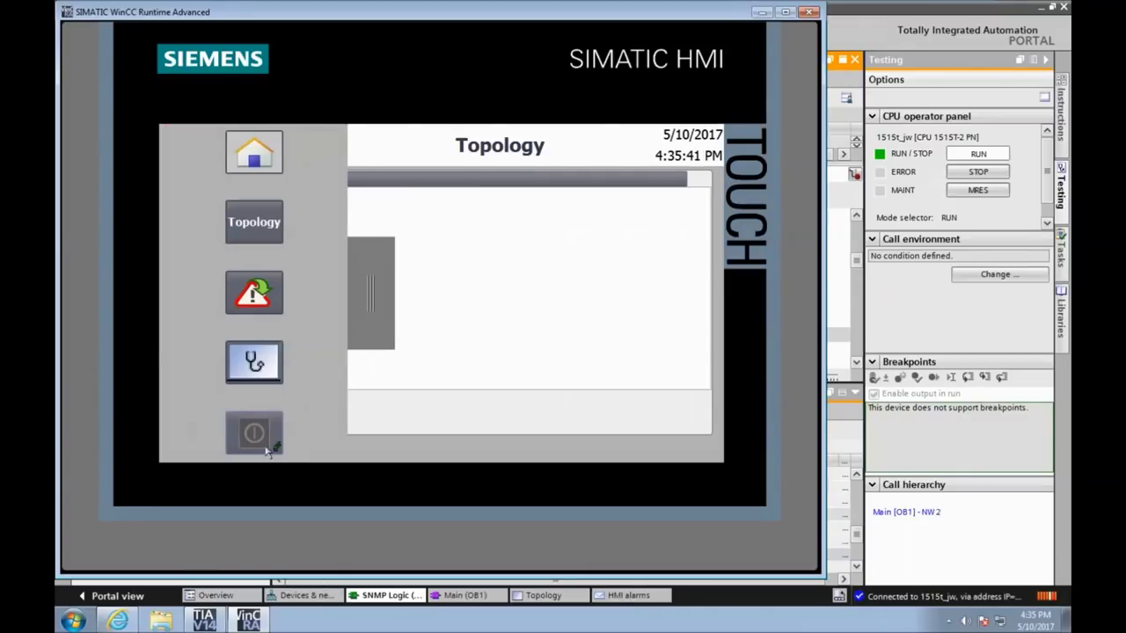
pyautogui.click(257, 154)
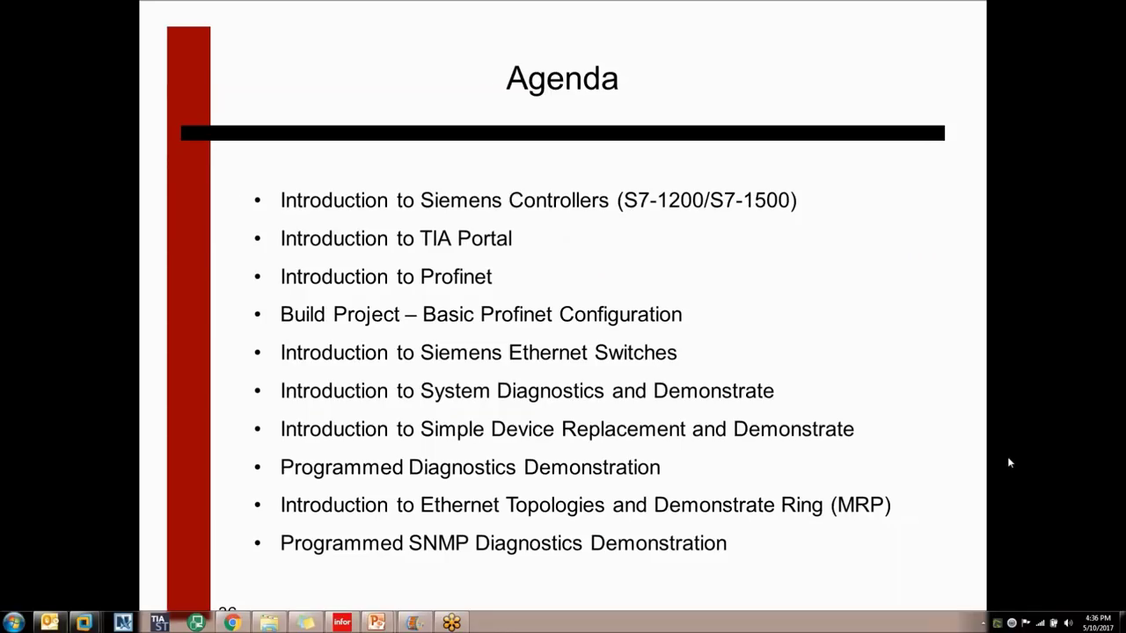
pyautogui.click(1007, 456)
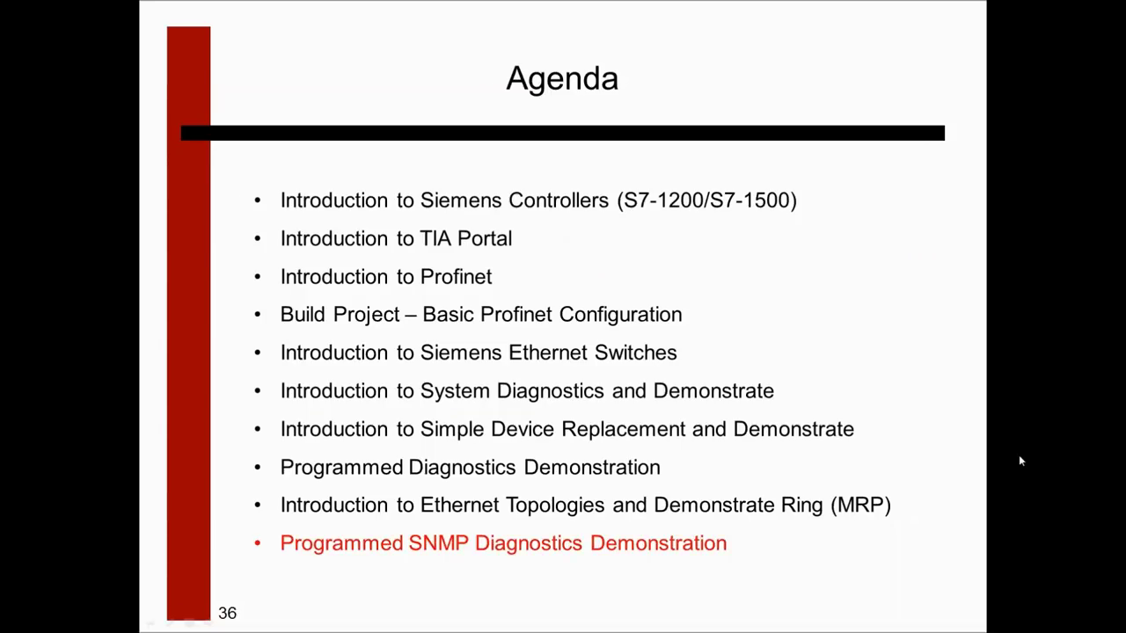